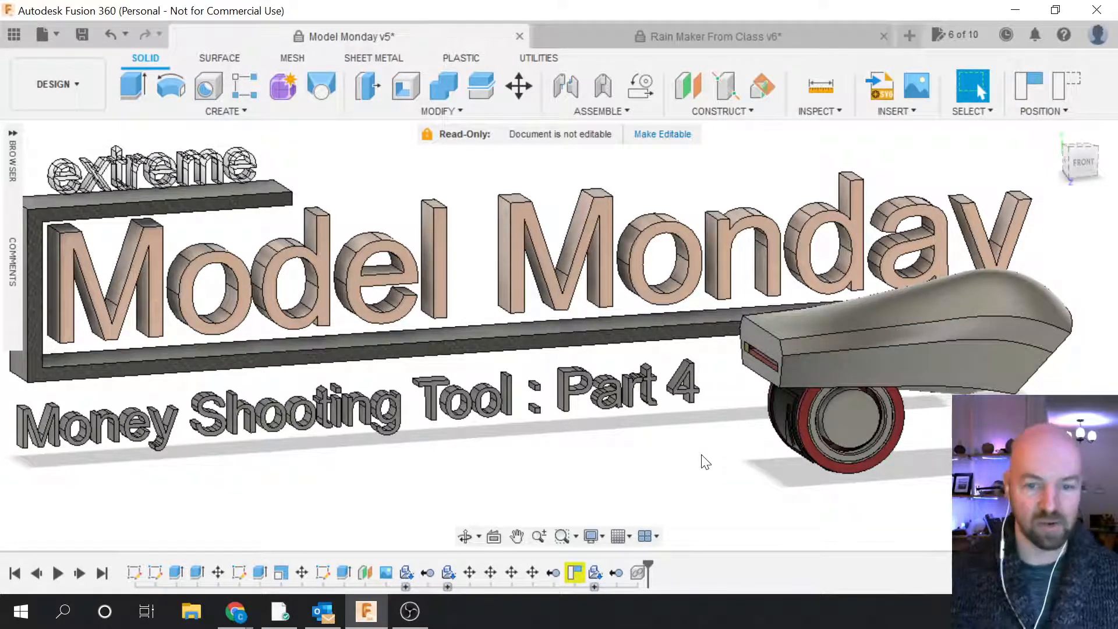
Step: Switch to the 'Rain Maker From Class v6' design tab
{"action": "left_click", "coordinate": [814, 30]}
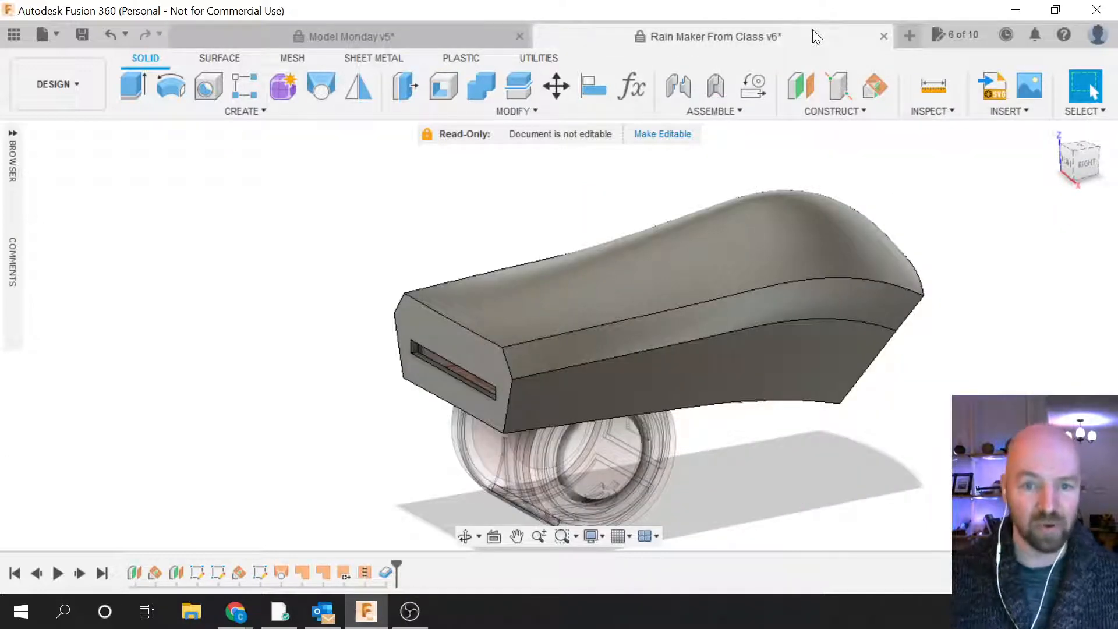
Step: Expand the Browser, collapse Body:1, and activate the top-level Rain Maker From Class v6 component
{"action": "left_click", "coordinate": [9, 130]}
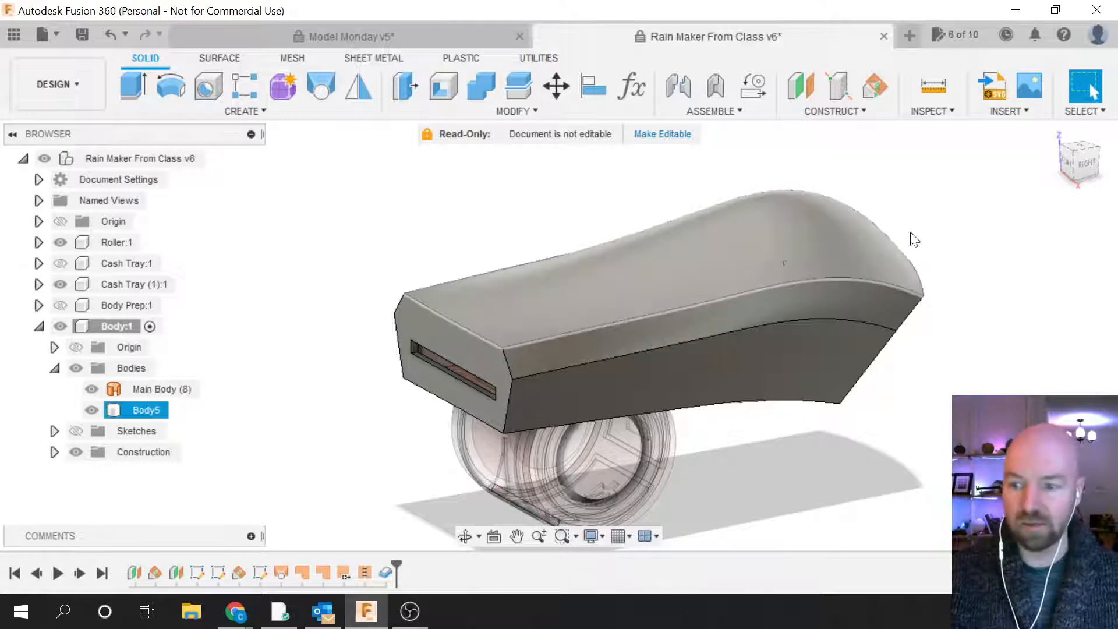
{"action": "left_click", "coordinate": [145, 327]}
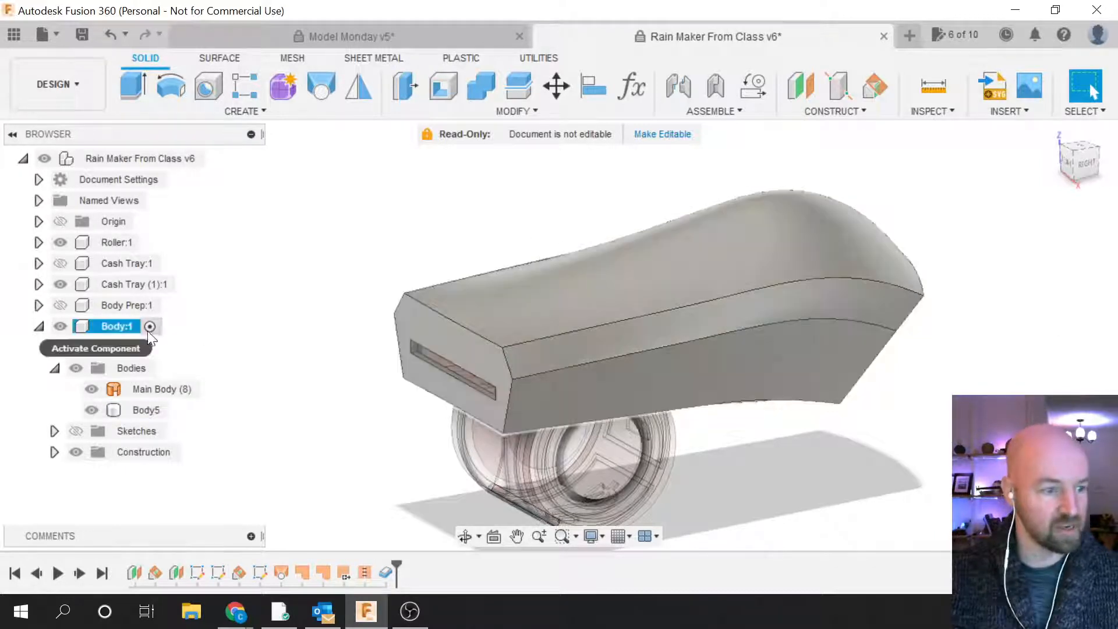
{"action": "left_click", "coordinate": [38, 326]}
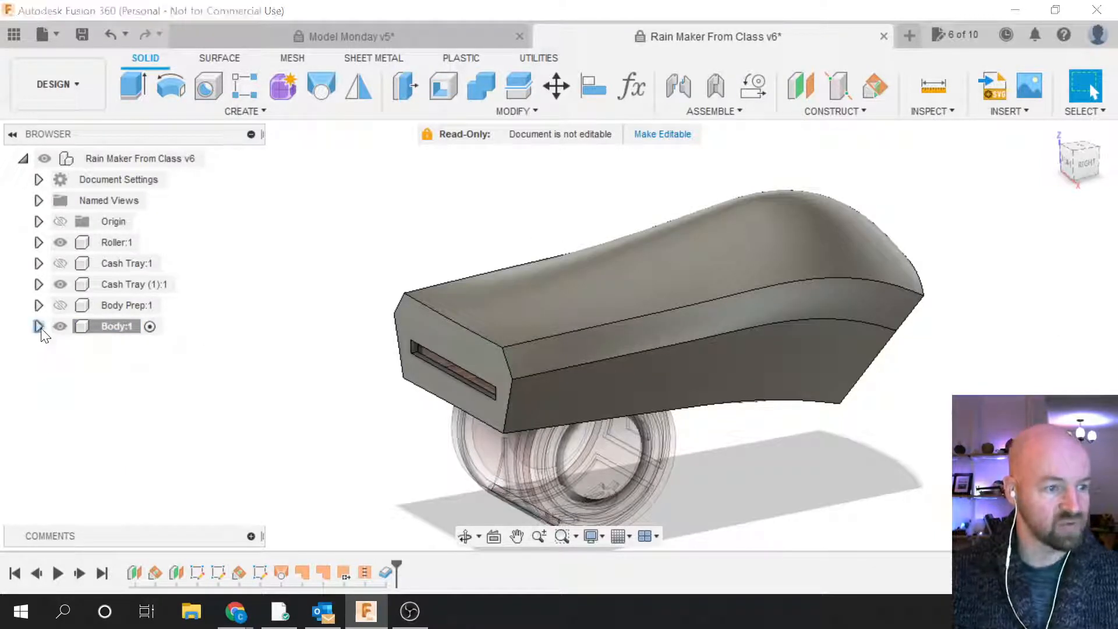
{"action": "left_click", "coordinate": [228, 159]}
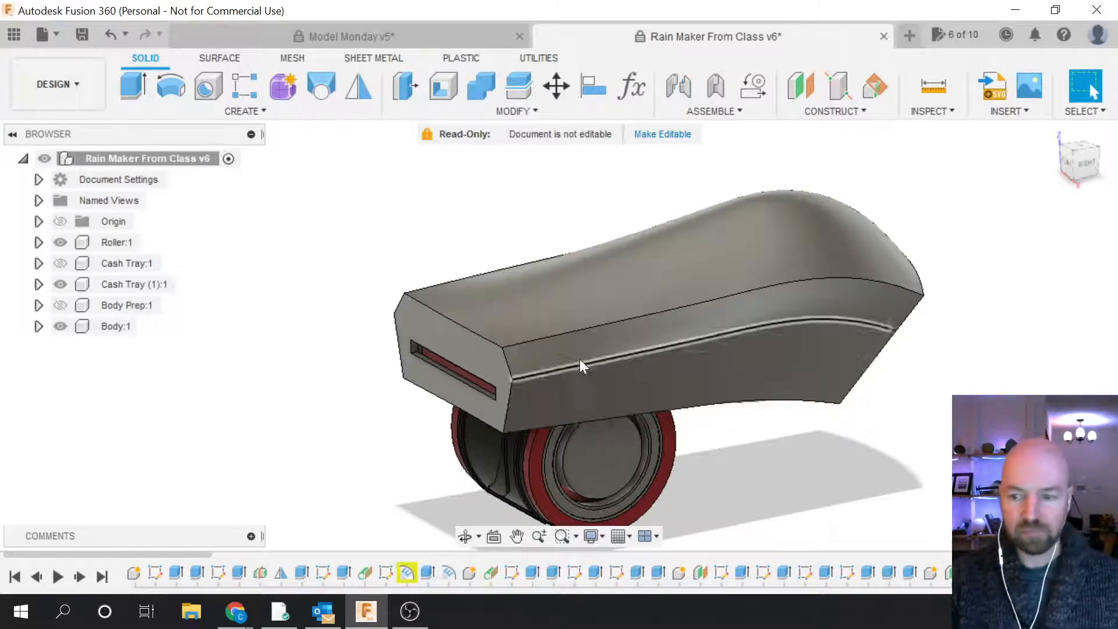
{"action": "scroll", "coordinate": [704, 473], "scroll_direction": "up", "scroll_amount": 2}
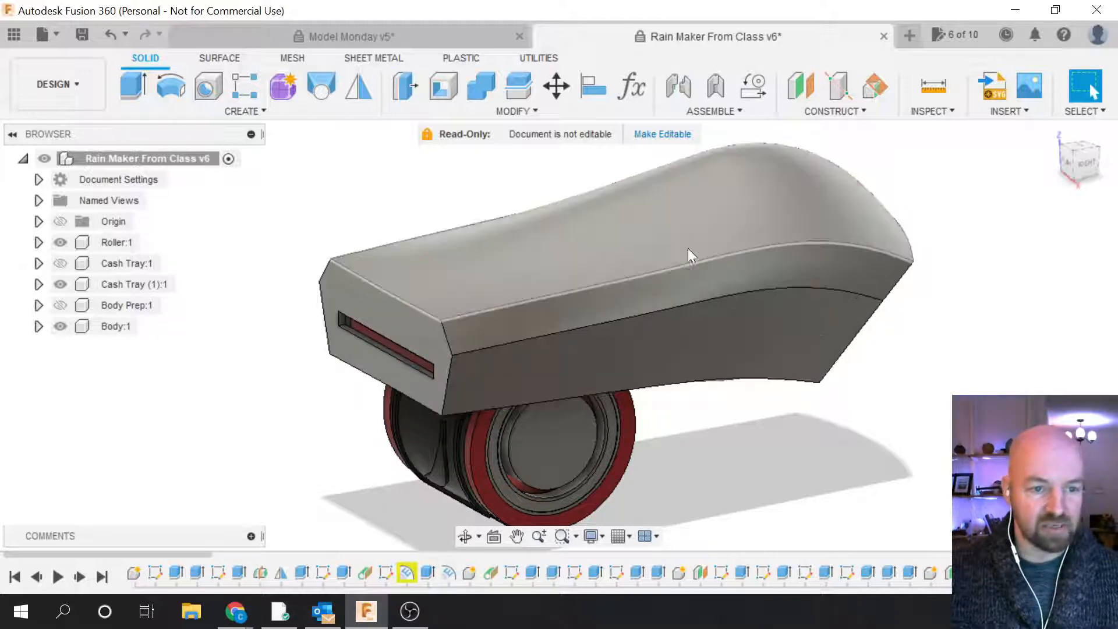
Step: Make Body:1 the active component
{"action": "left_click", "coordinate": [117, 327]}
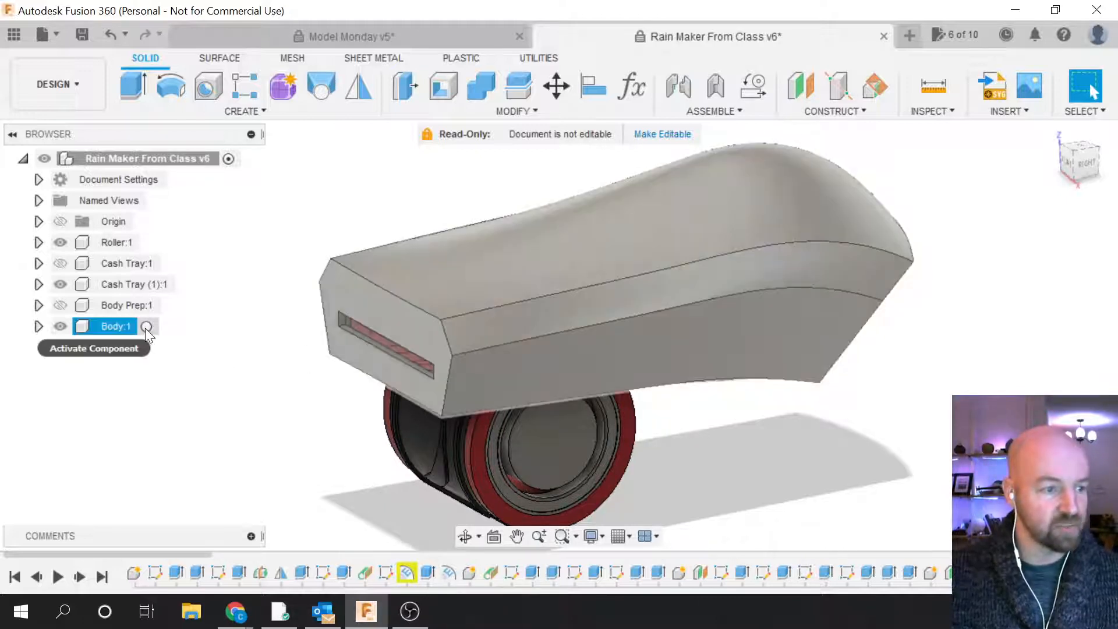
{"action": "left_click", "coordinate": [147, 327]}
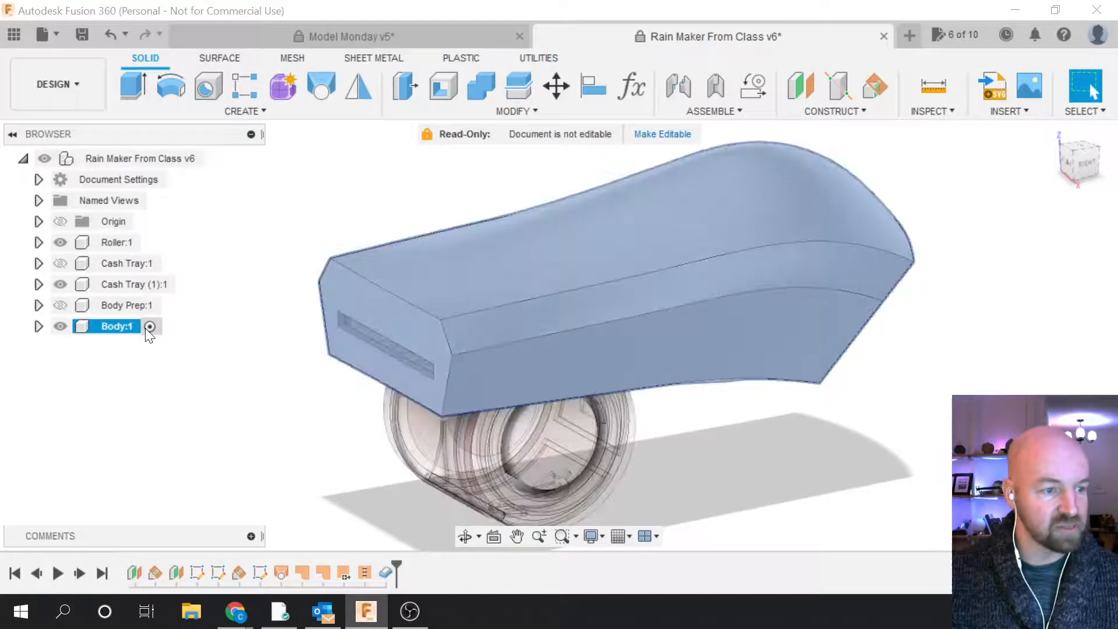
{"action": "left_click", "coordinate": [260, 333]}
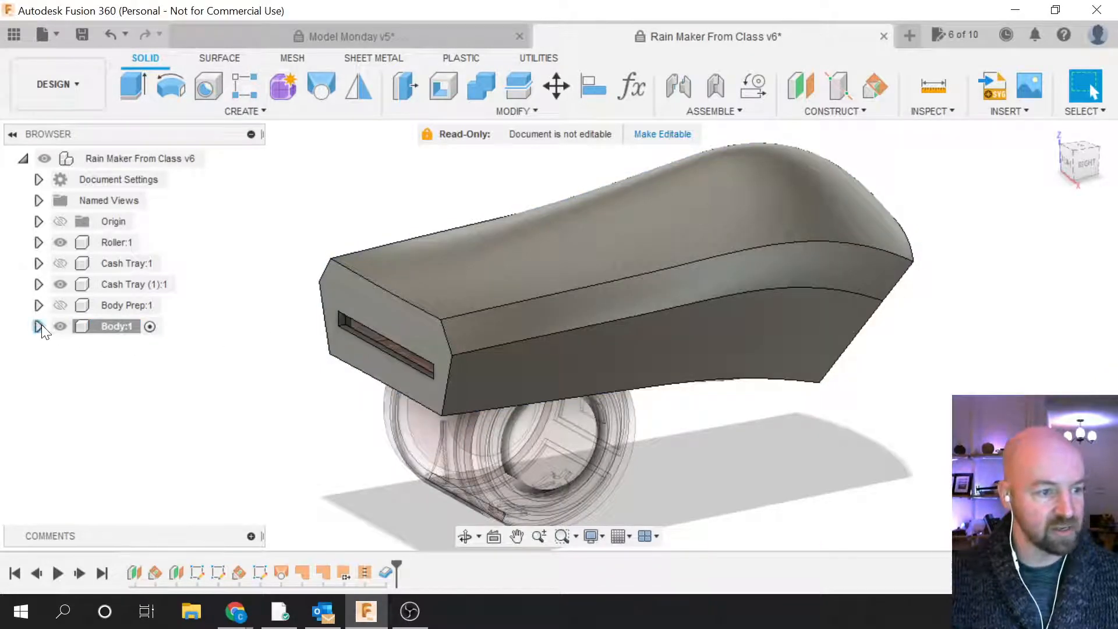
Step: Expand Body:1 to list its bodies, select Body5, and bring up the Surface tools
{"action": "left_click", "coordinate": [119, 327]}
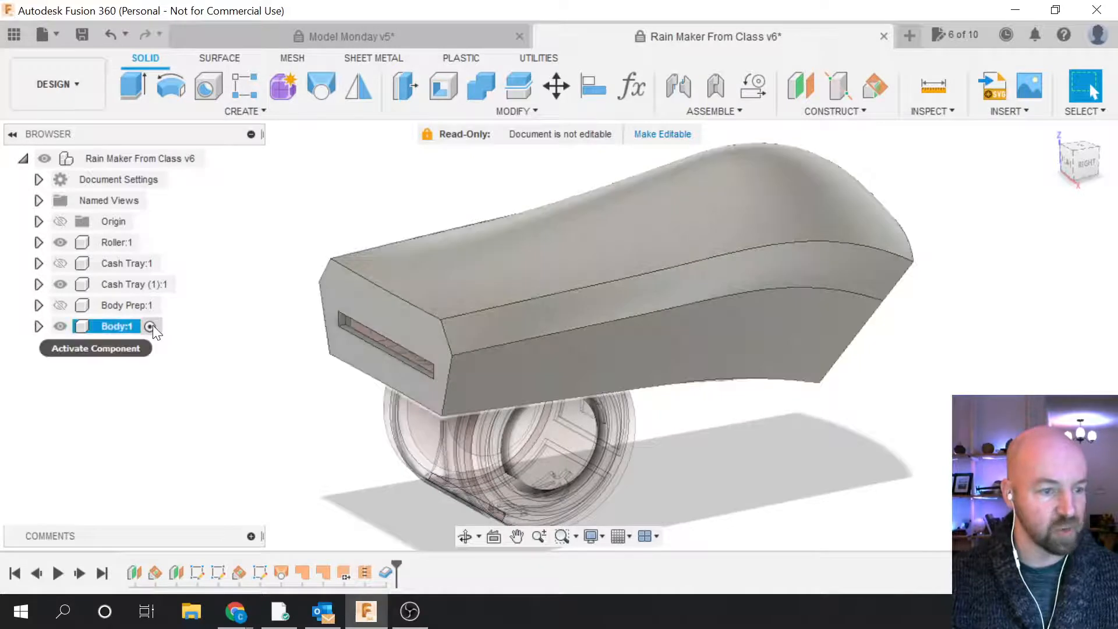
{"action": "left_click", "coordinate": [39, 326]}
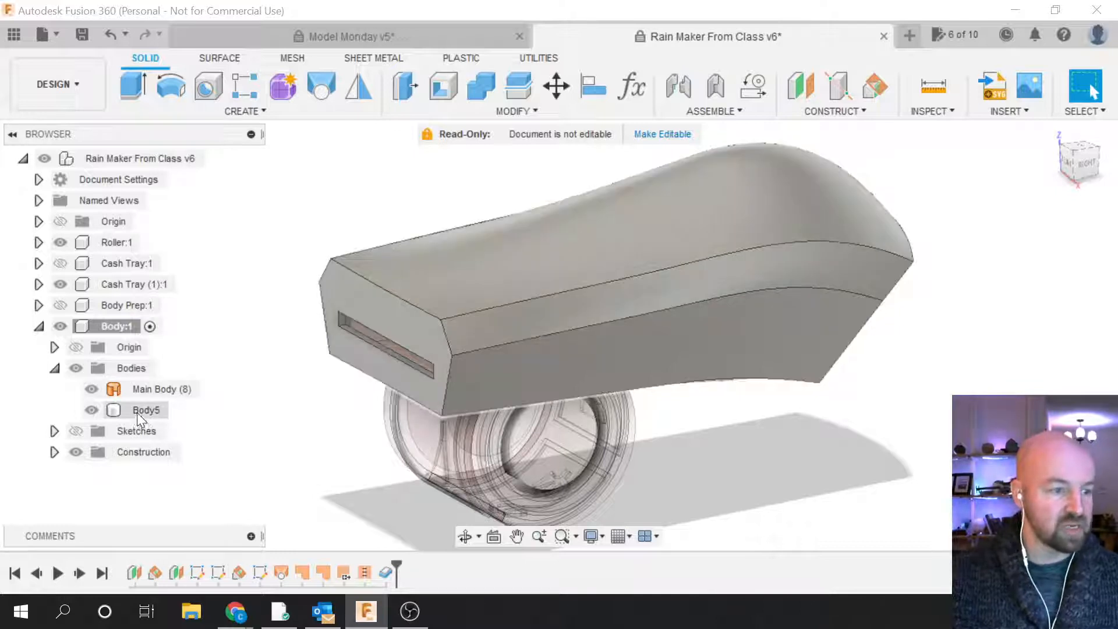
{"action": "left_click", "coordinate": [142, 410]}
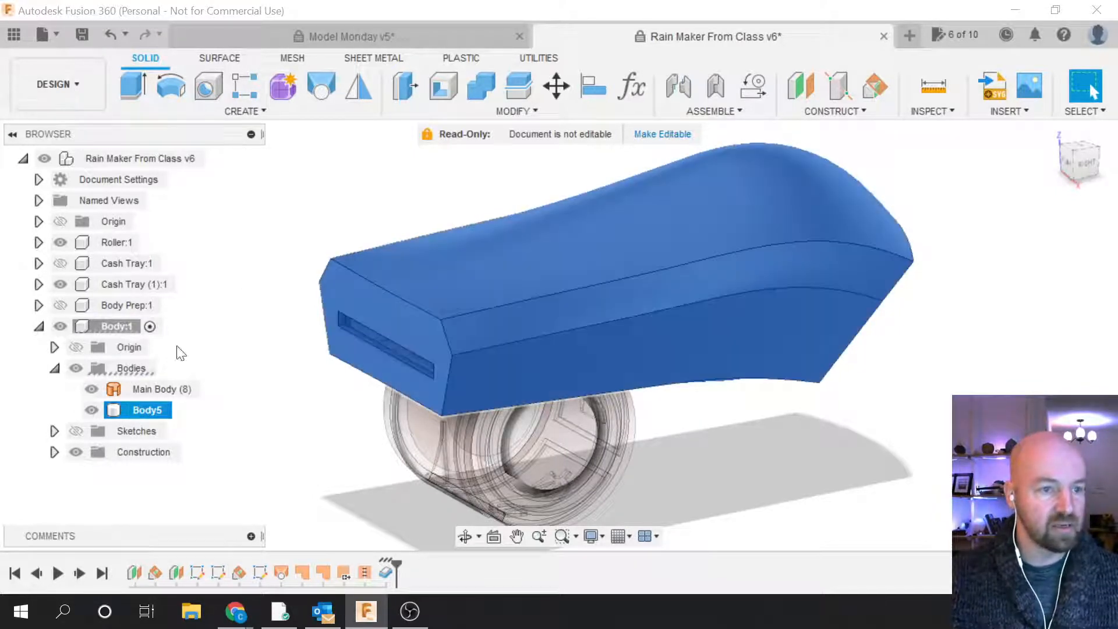
{"action": "left_click", "coordinate": [219, 57]}
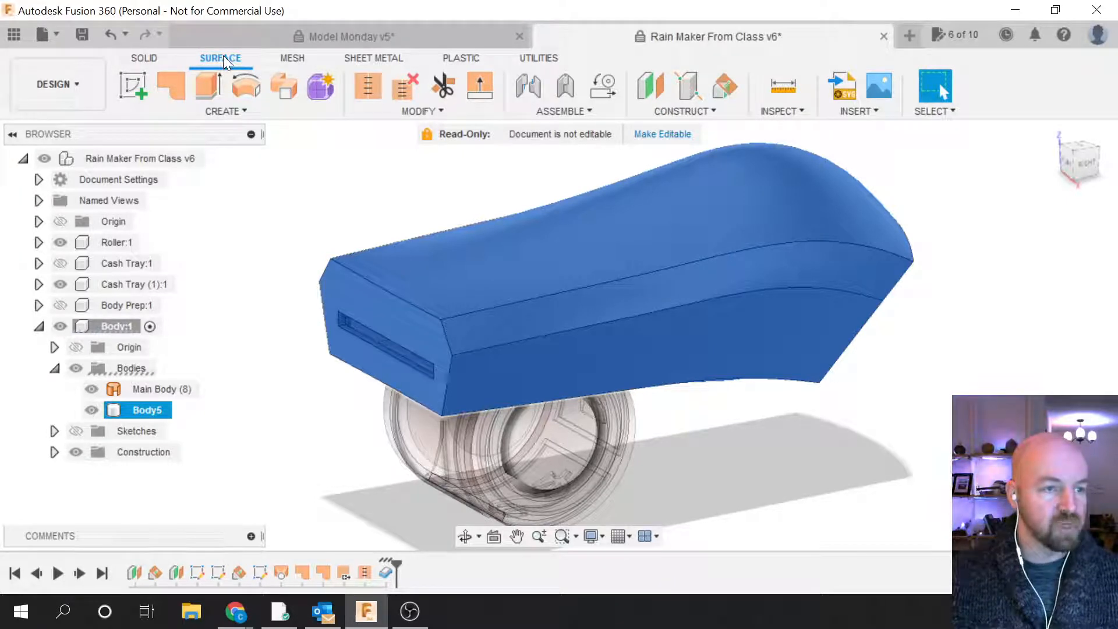
Step: Look over the Surface CREATE menu, then hide Body5 and orbit to inspect Main Body (8)
{"action": "left_click", "coordinate": [220, 108]}
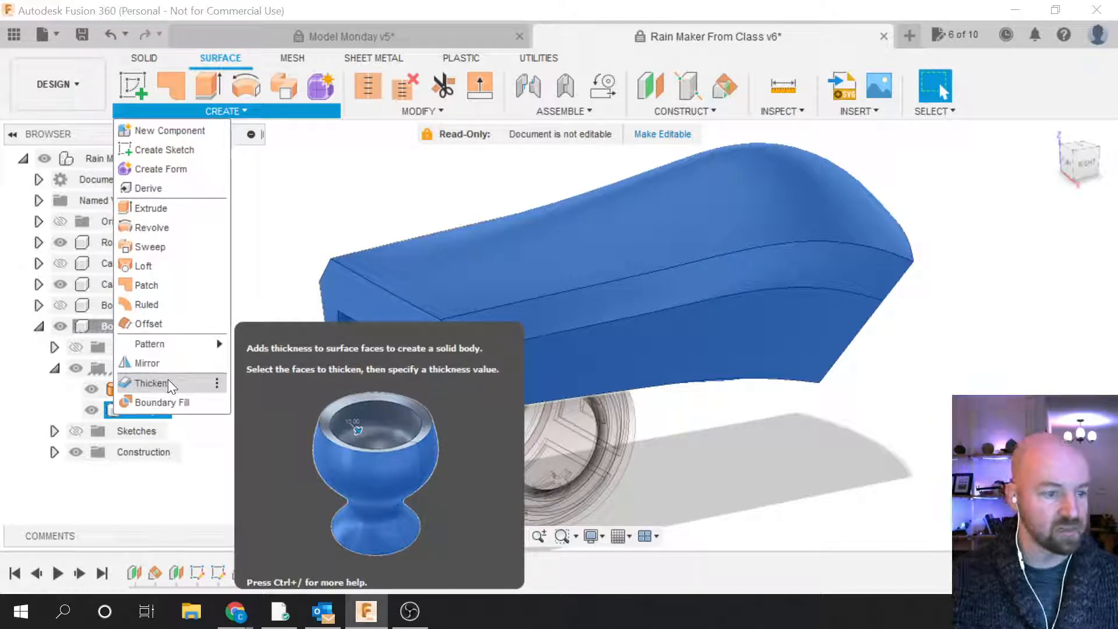
{"action": "left_click", "coordinate": [265, 358]}
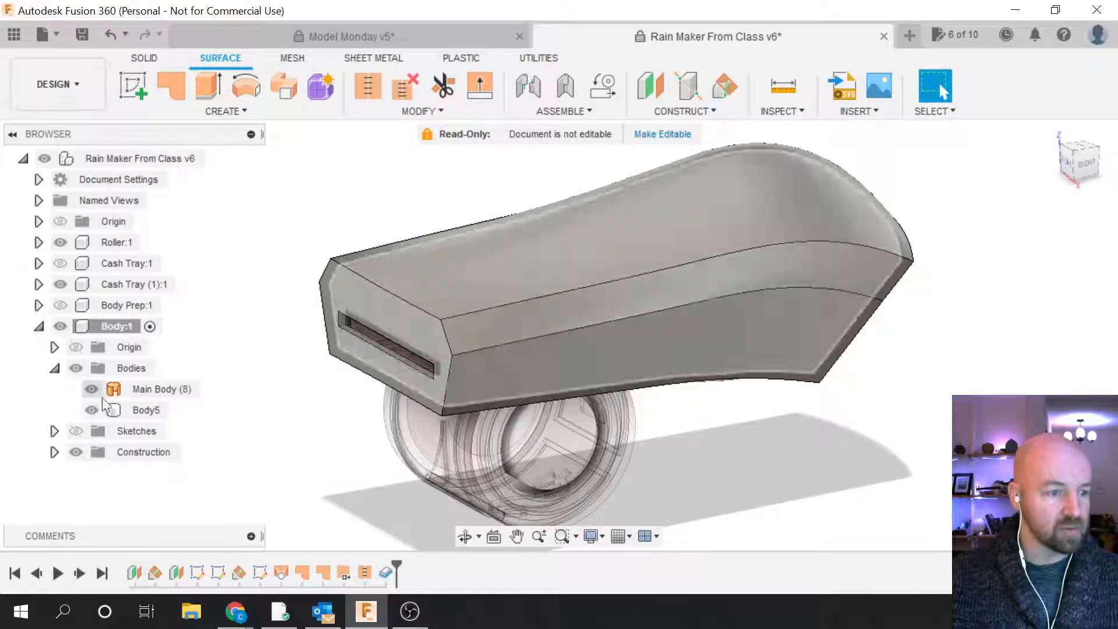
{"action": "left_click", "coordinate": [92, 408]}
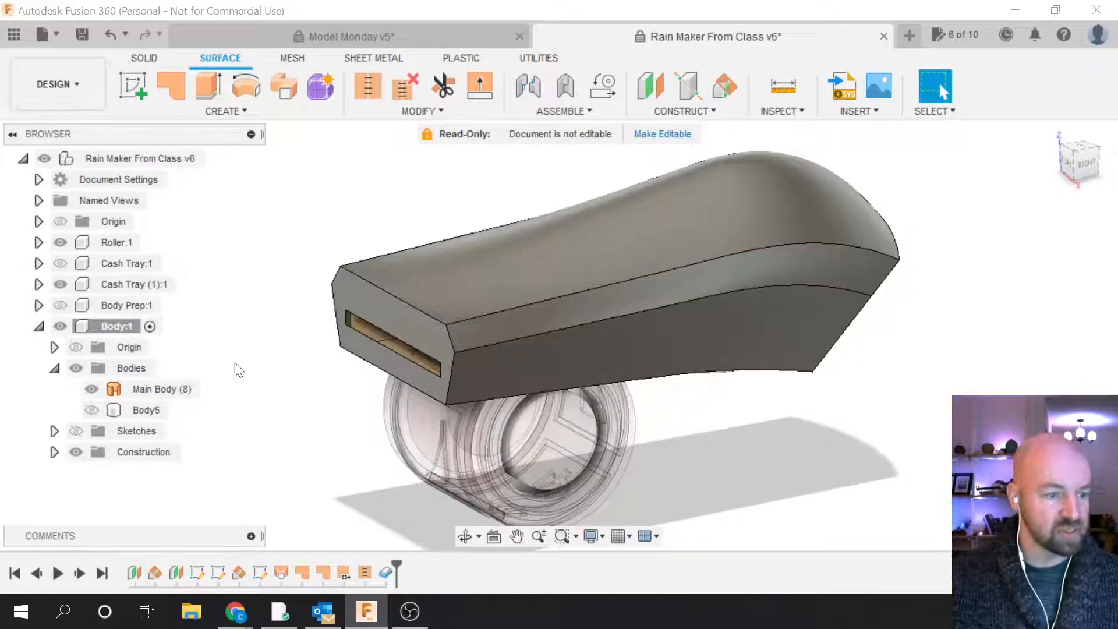
{"action": "scroll", "coordinate": [458, 333], "scroll_direction": "up", "scroll_amount": 5}
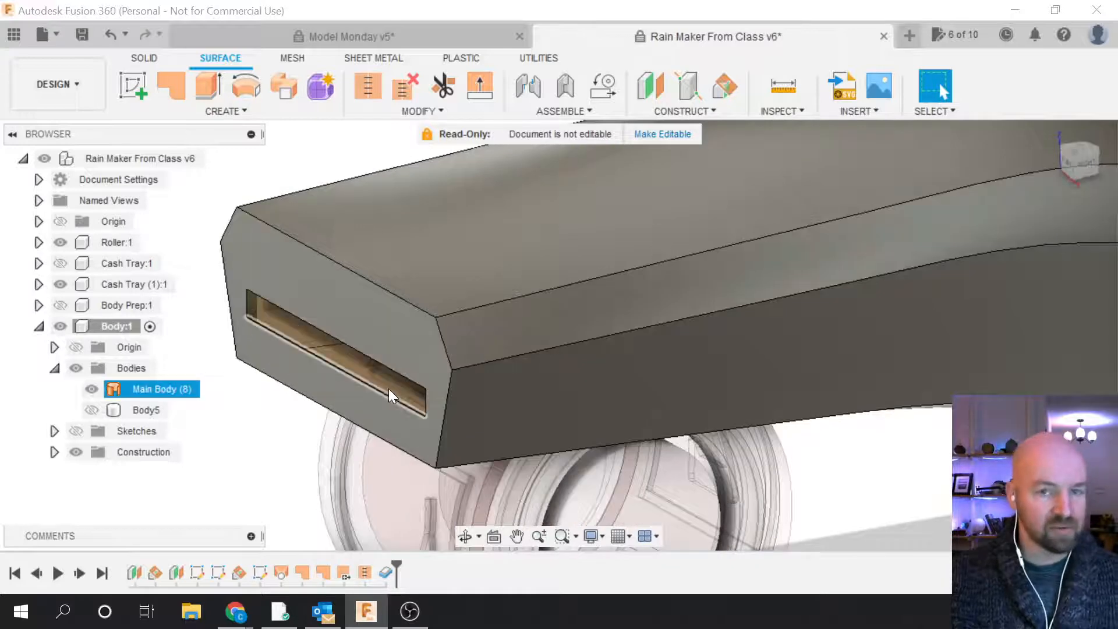
{"action": "scroll", "coordinate": [363, 401], "scroll_direction": "down", "scroll_amount": 3}
{"action": "mouse_move", "coordinate": [362, 401]}
{"action": "middle_mouse_down", "text": "shift"}
{"action": "mouse_move", "coordinate": [455, 342]}
{"action": "mouse_move", "coordinate": [856, 217]}
{"action": "mouse_move", "coordinate": [1085, 165]}
{"action": "mouse_move", "coordinate": [1101, 188]}
{"action": "middle_mouse_up", "text": "shift"}
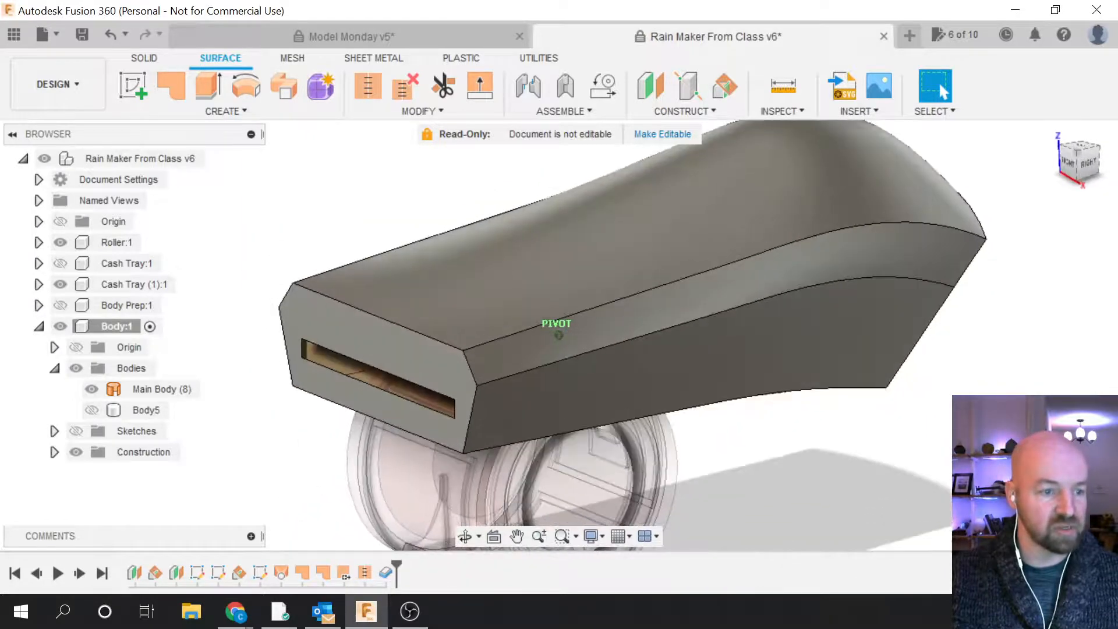
Step: Show Body5 again and bring up options for the last timeline feature, the Body5 thicken
{"action": "left_click", "coordinate": [92, 410]}
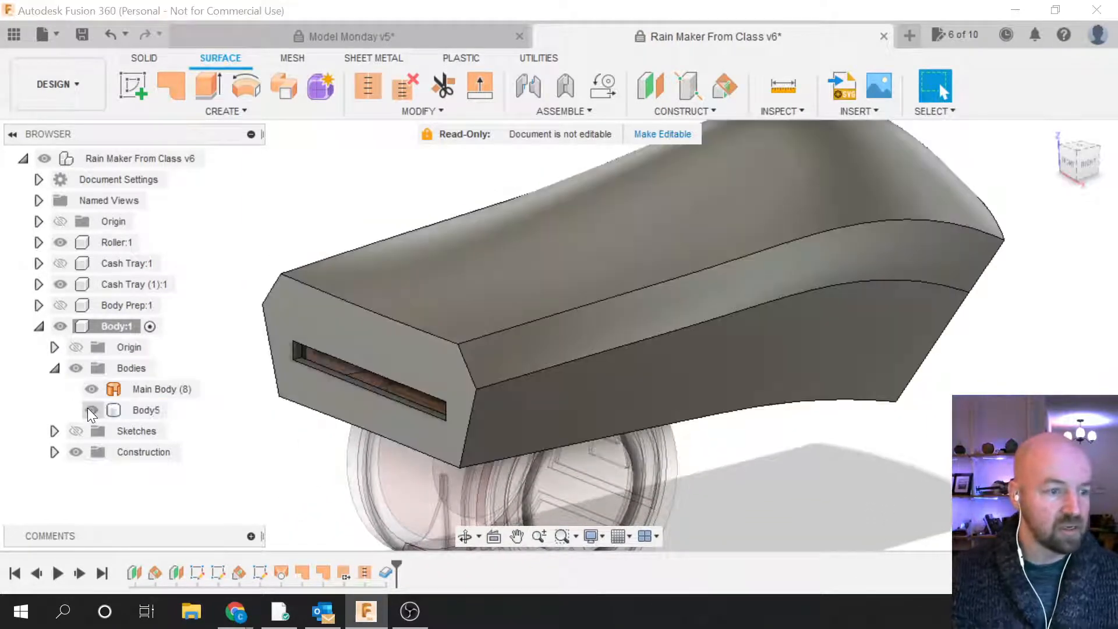
{"action": "left_click", "coordinate": [384, 573]}
{"action": "right_click", "coordinate": [382, 574]}
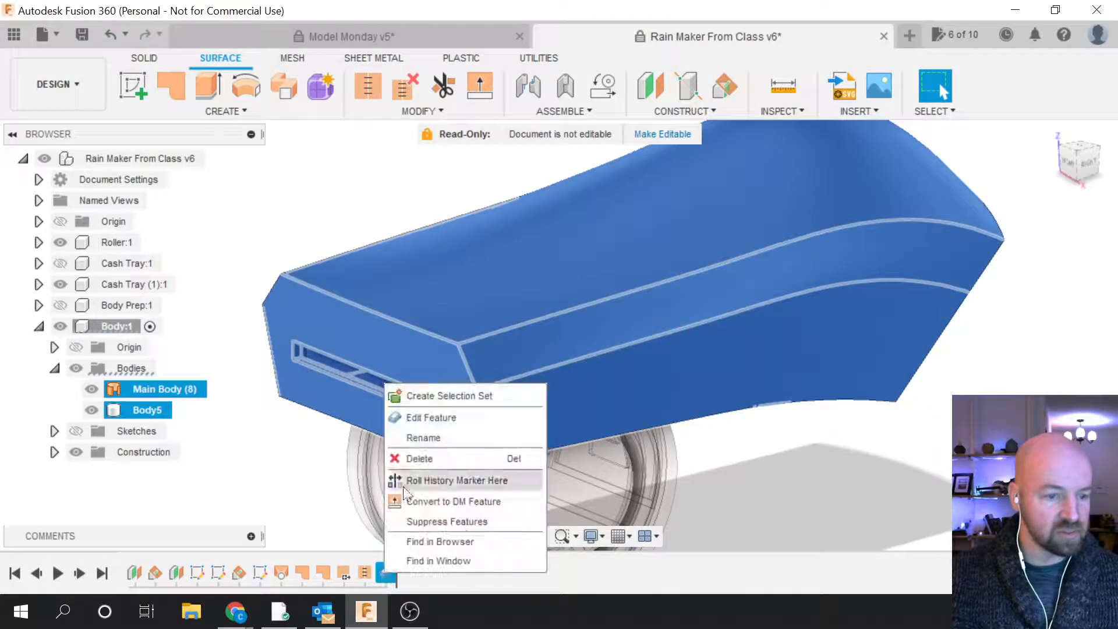
Step: Edit the Body5 thicken and reapply it at 0.125 in, One Side, New Body
{"action": "left_click", "coordinate": [428, 420]}
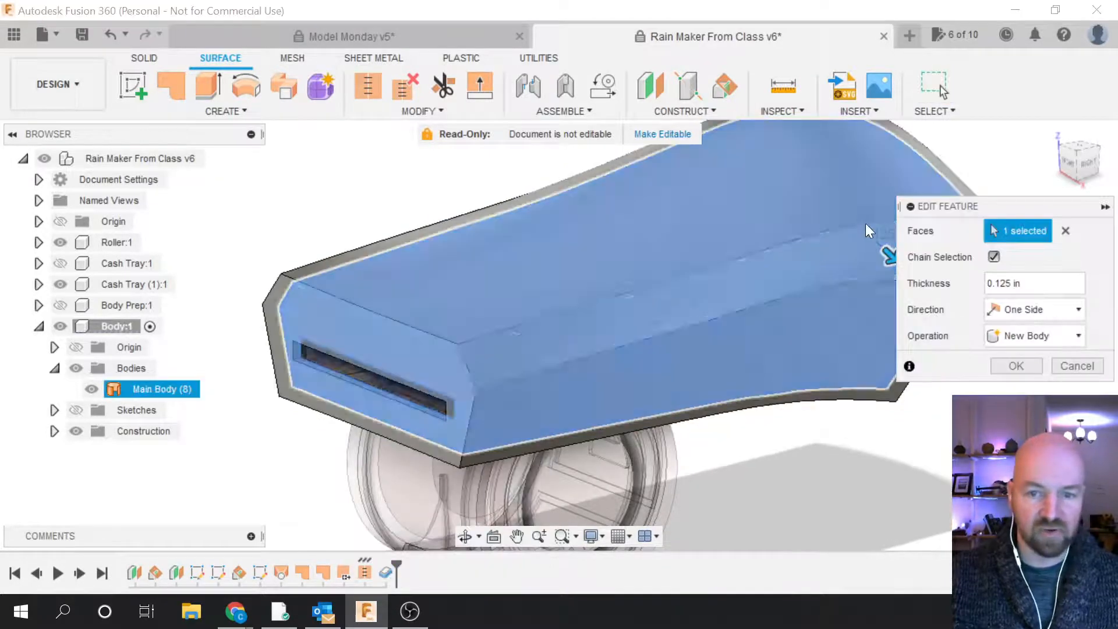
{"action": "left_click_drag", "start_coordinate": [962, 206], "coordinate": [892, 290]}
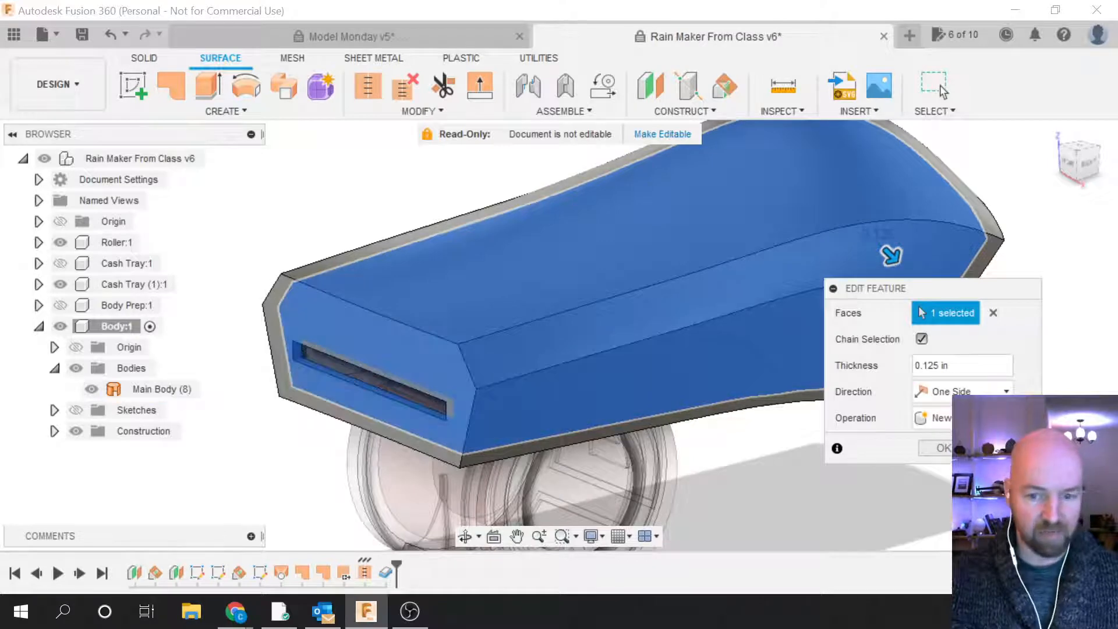
{"action": "left_click", "coordinate": [941, 448]}
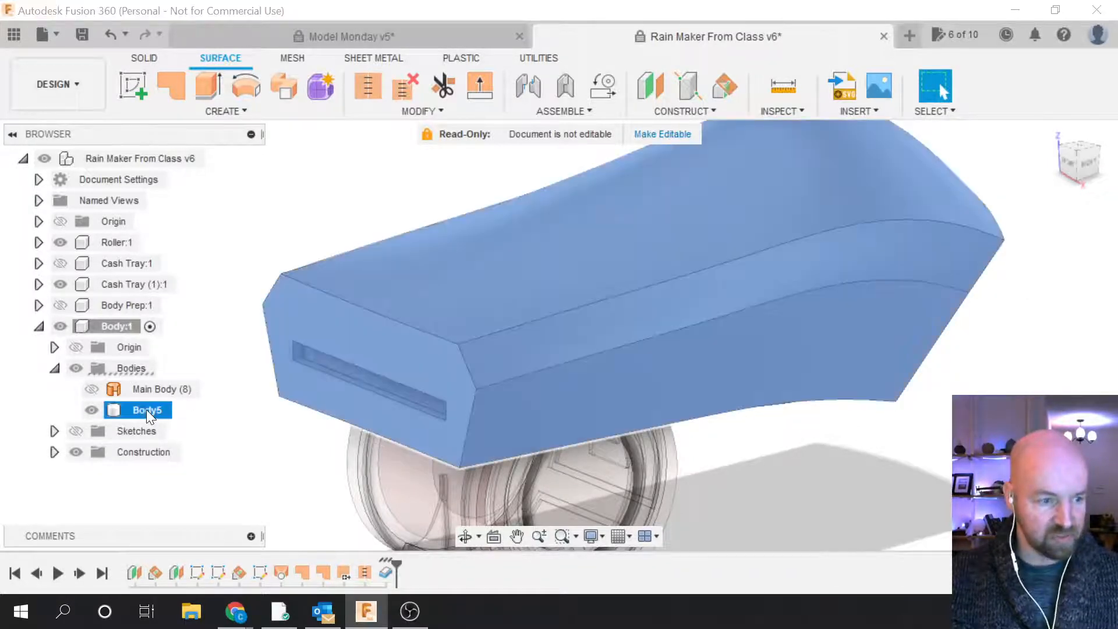
Step: Rename Body5 in the Browser to 'Thick Plastic'
{"action": "double_click", "coordinate": [146, 410]}
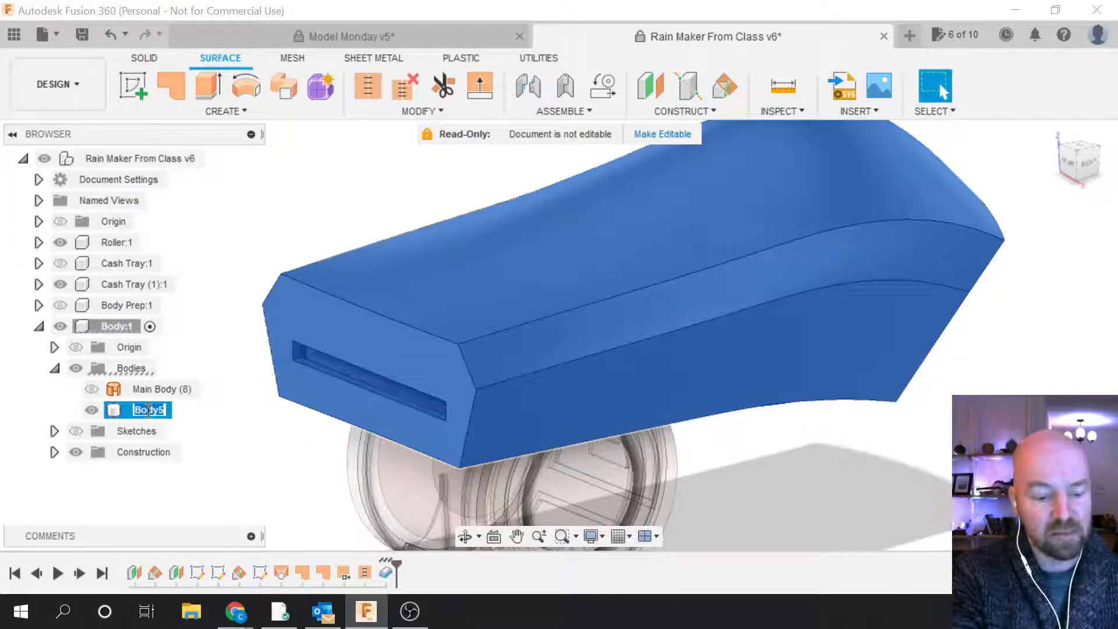
{"action": "type", "text": "Main Pla"}
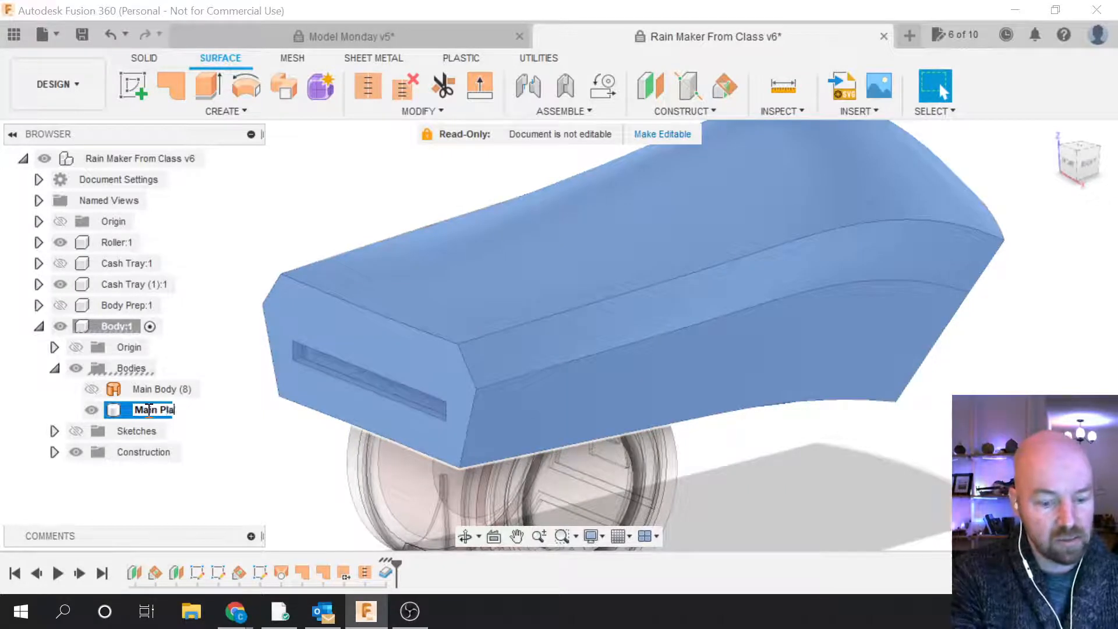
{"action": "type", "text": "stic"}
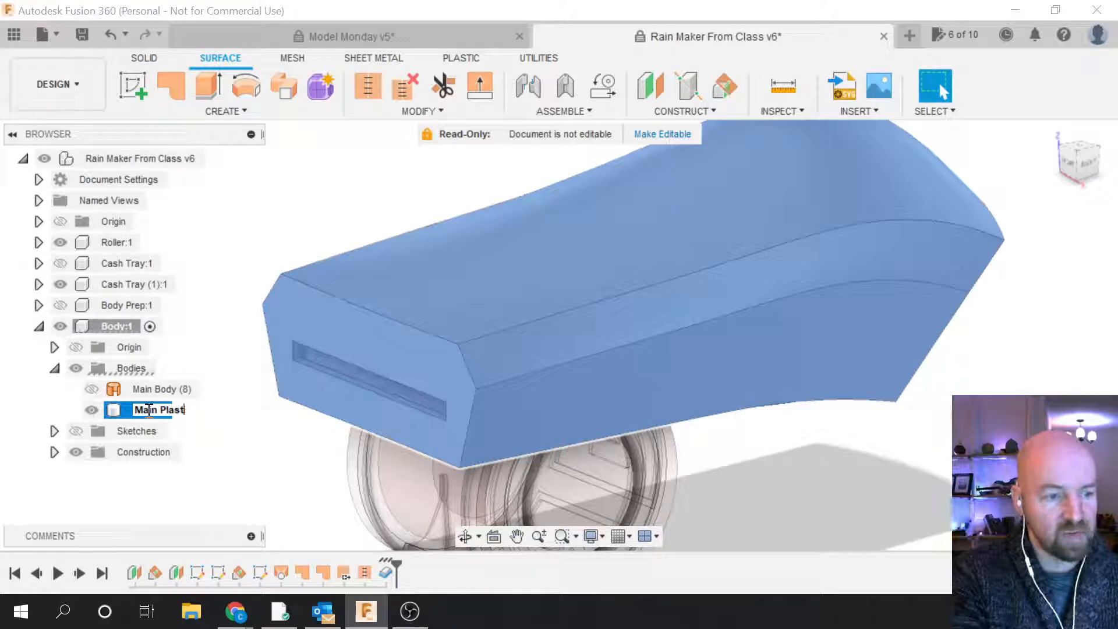
{"action": "key", "text": "BackSpace"}
{"action": "key", "text": "BackSpace"}
{"action": "key", "text": "BackSpace"}
{"action": "key", "text": "BackSpace"}
{"action": "key", "text": "BackSpace"}
{"action": "key", "text": "BackSpace"}
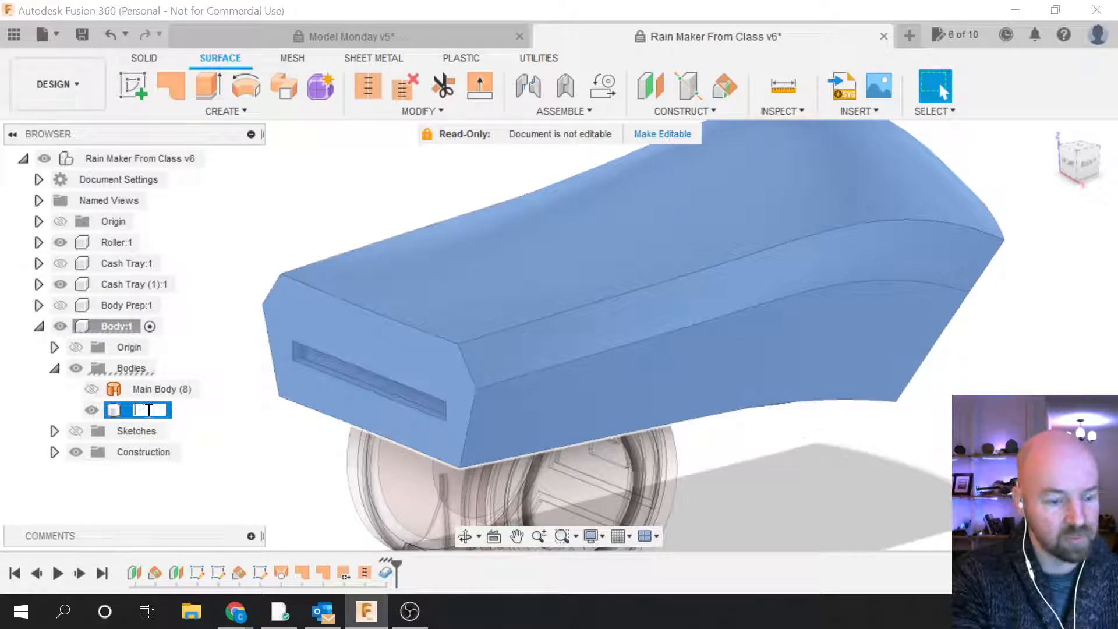
{"action": "type", "text": "Thick"}
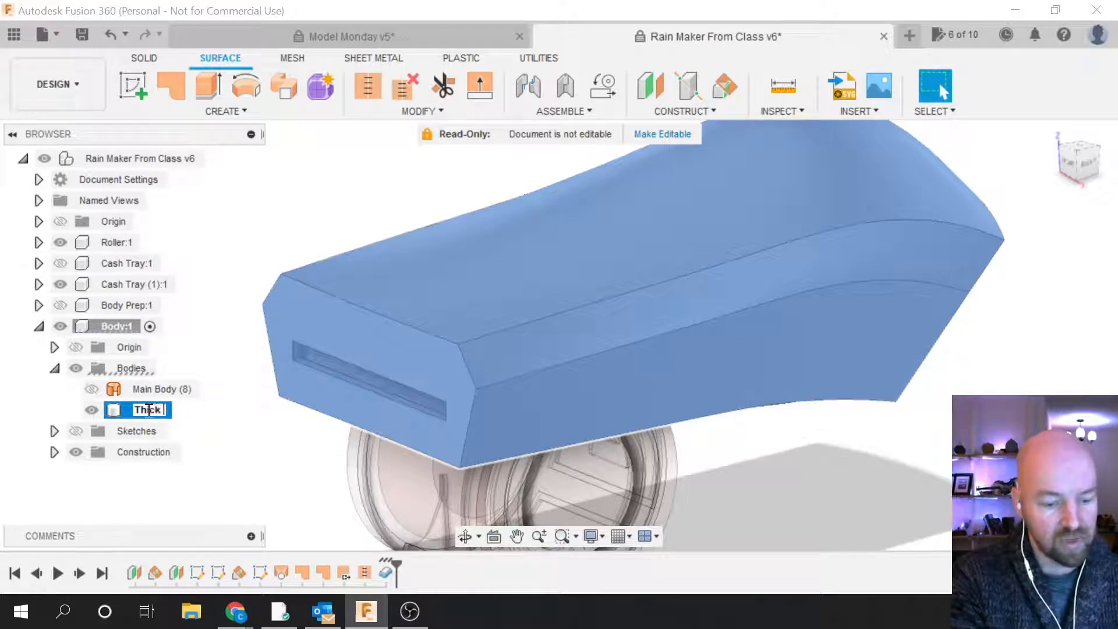
{"action": "type", "text": " Plasti"}
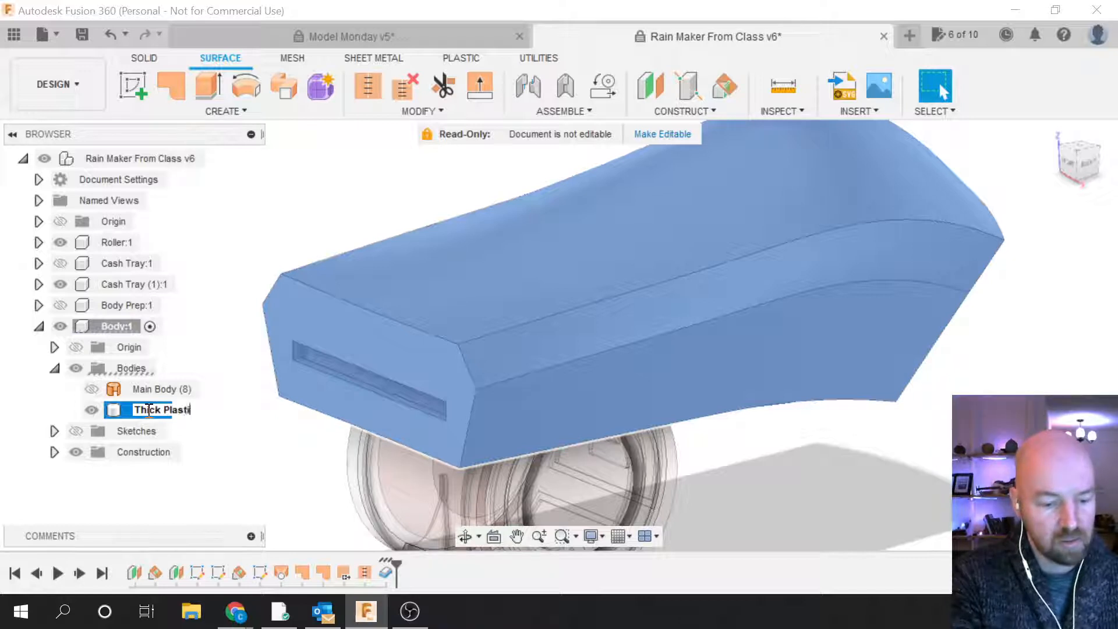
{"action": "type", "text": "c"}
{"action": "key", "text": "Return"}
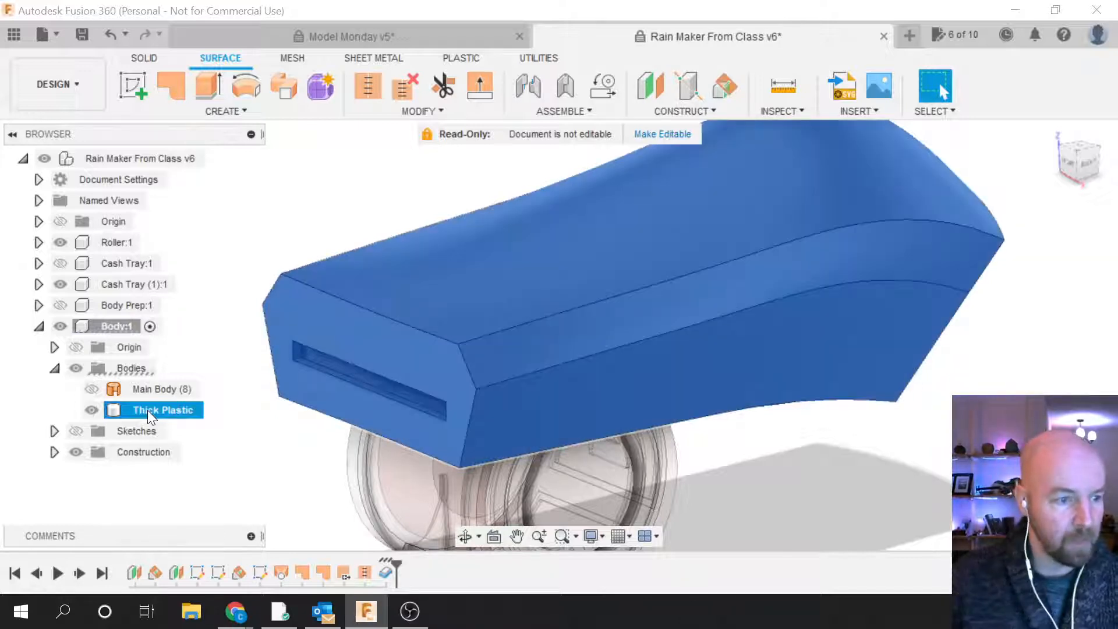
{"action": "scroll", "coordinate": [879, 422], "scroll_direction": "down", "scroll_amount": 1}
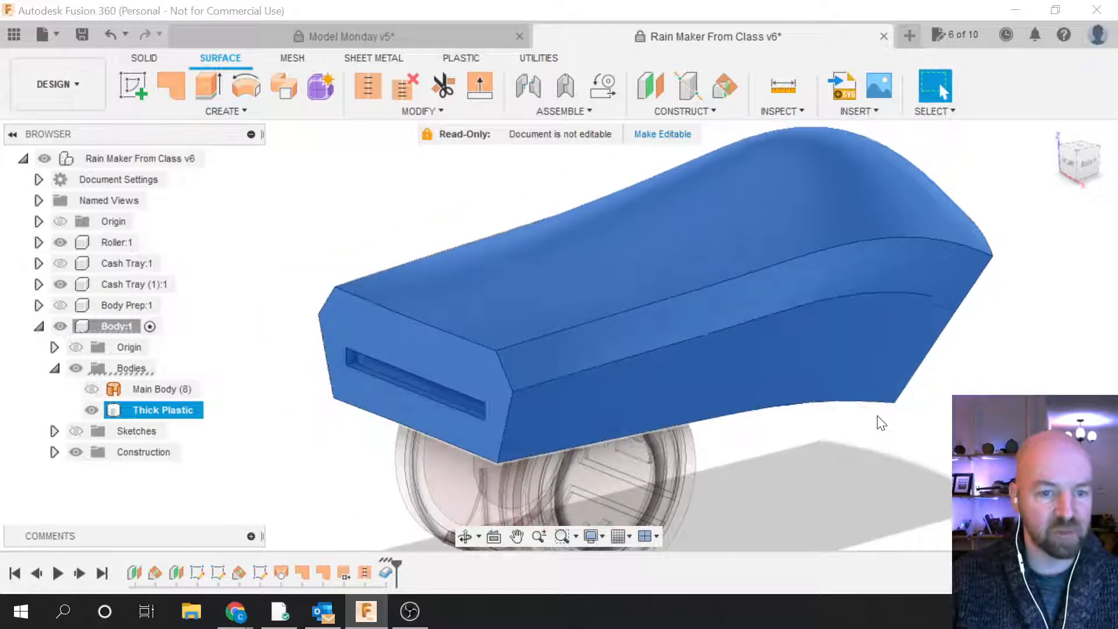
{"action": "scroll", "coordinate": [479, 287], "scroll_direction": "up", "scroll_amount": 1}
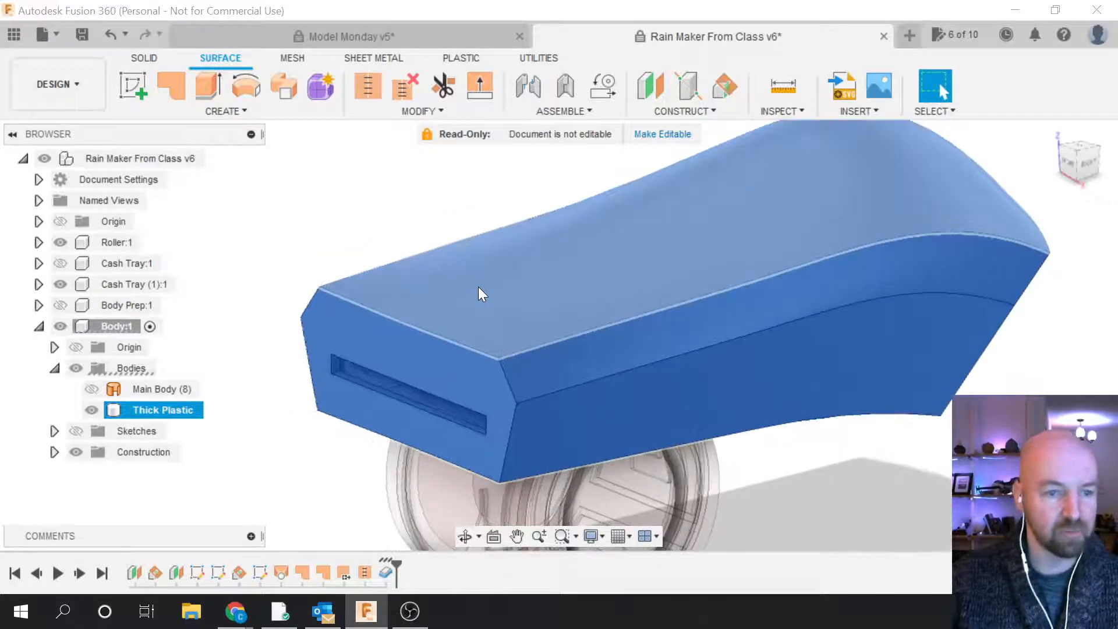
Step: Hide Thick Plastic, show Main Body (8) again, and open the Surface CREATE menu
{"action": "left_click", "coordinate": [92, 410]}
{"action": "left_click", "coordinate": [90, 388]}
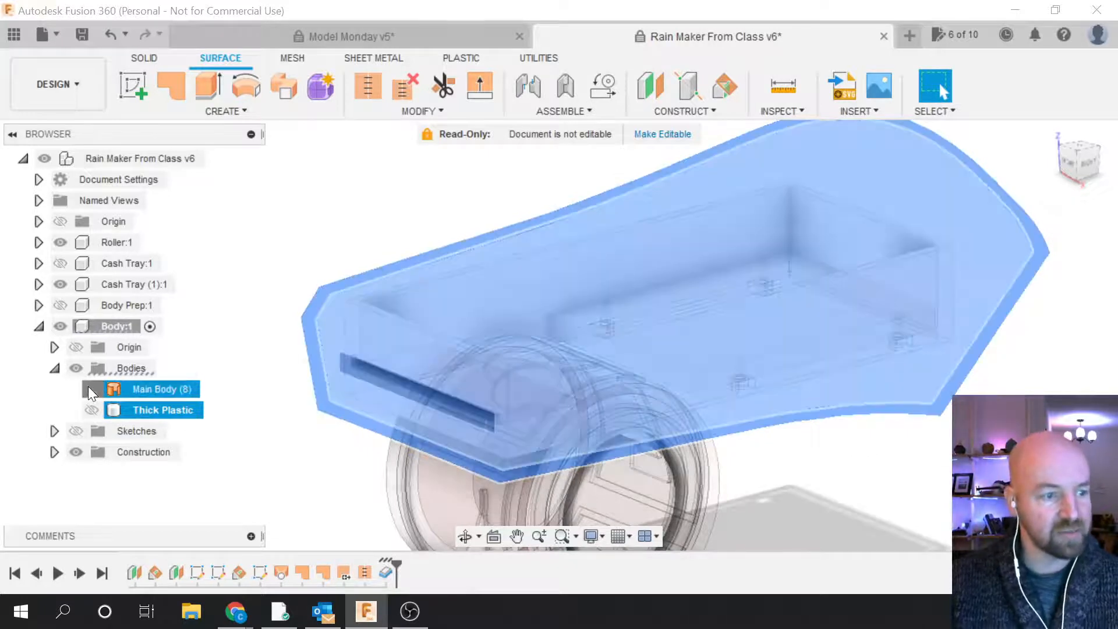
{"action": "left_click", "coordinate": [285, 438]}
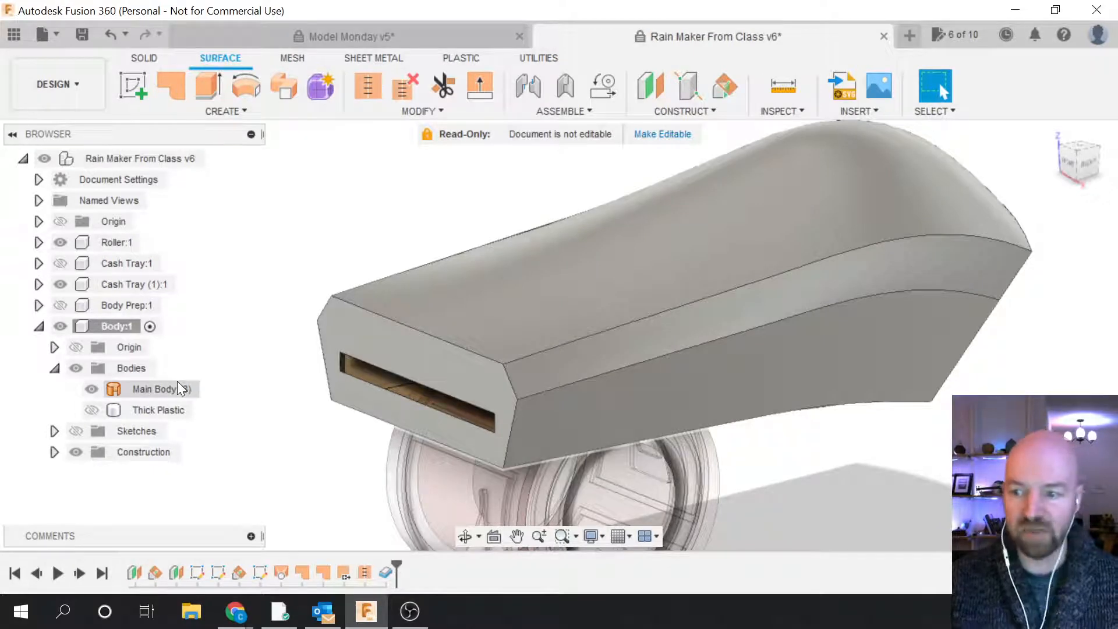
{"action": "left_click", "coordinate": [234, 112]}
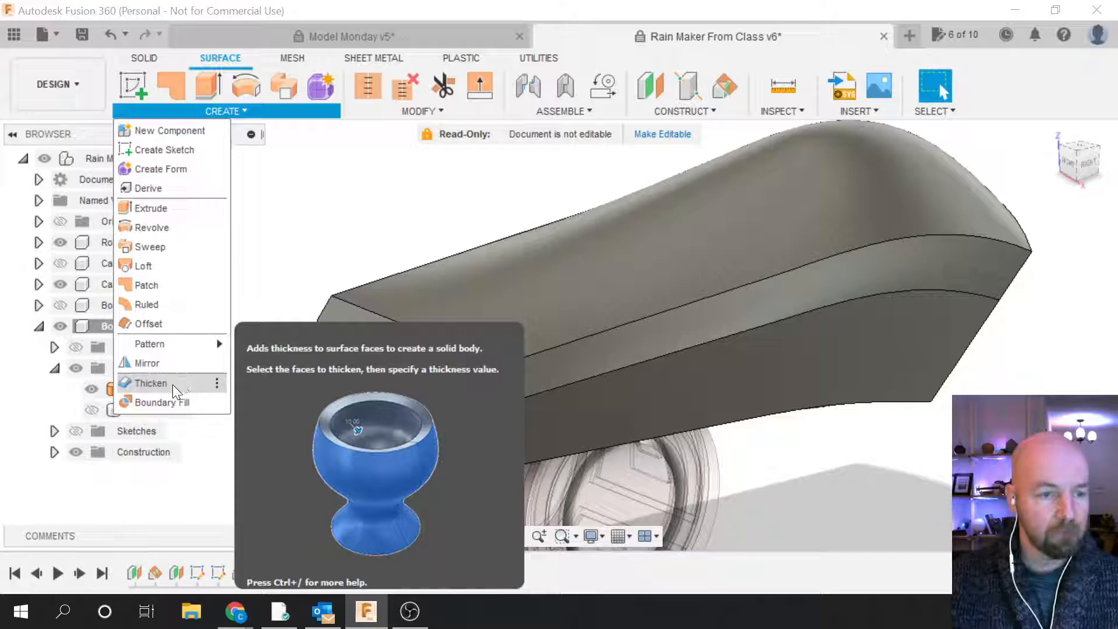
Step: Start a Thicken and select the Main Body (8) faces as its input
{"action": "left_click", "coordinate": [172, 384]}
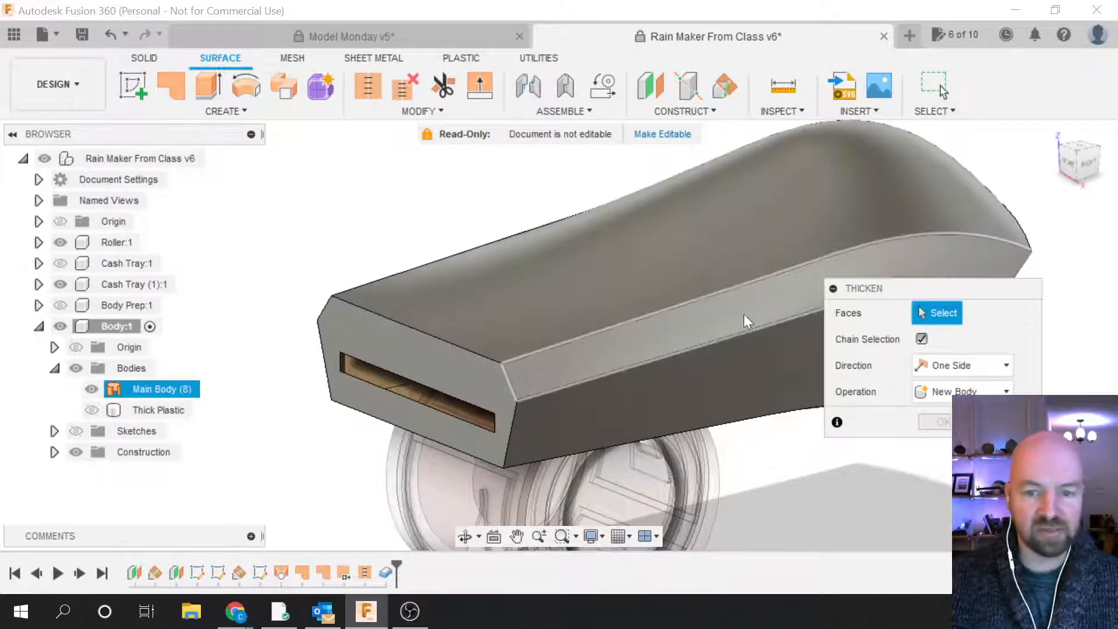
{"action": "left_click_drag", "start_coordinate": [887, 282], "coordinate": [889, 312]}
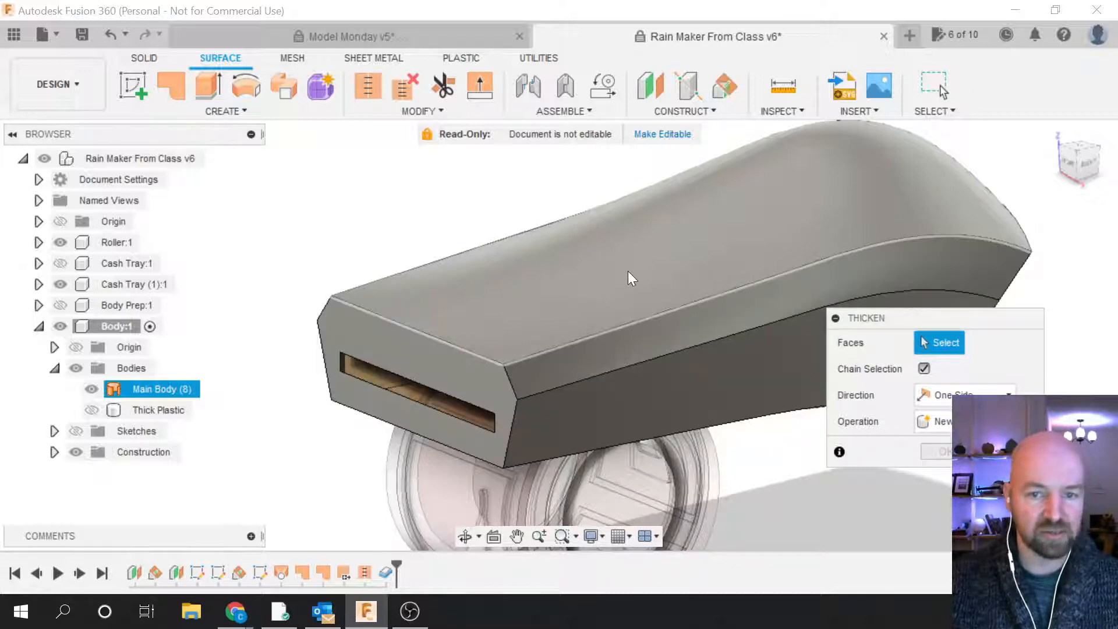
{"action": "left_click", "coordinate": [627, 271]}
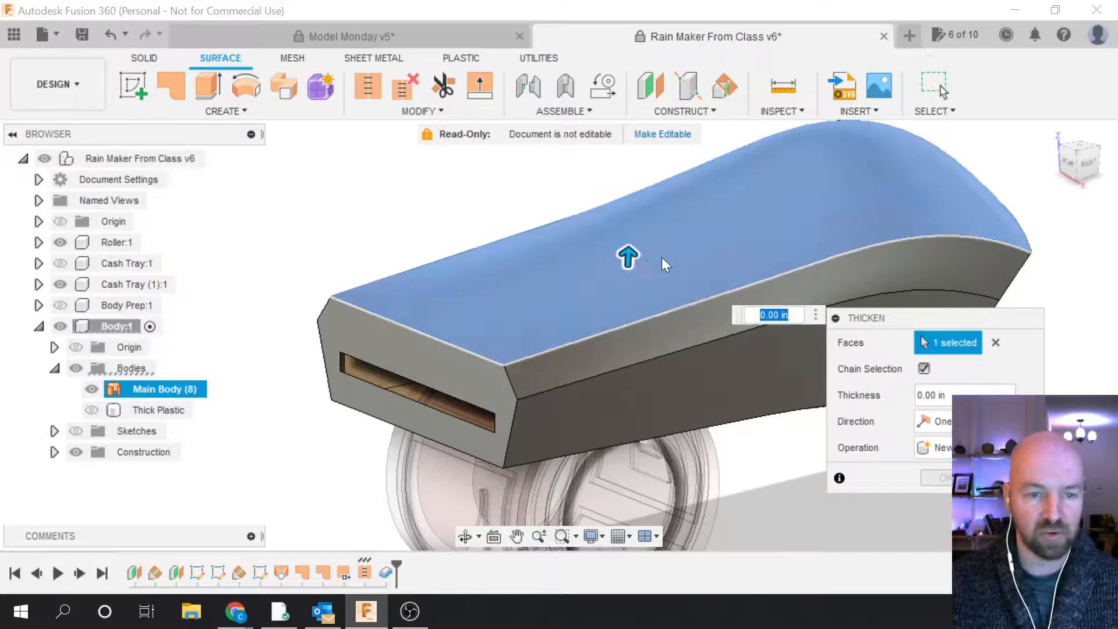
{"action": "left_click", "coordinate": [996, 343]}
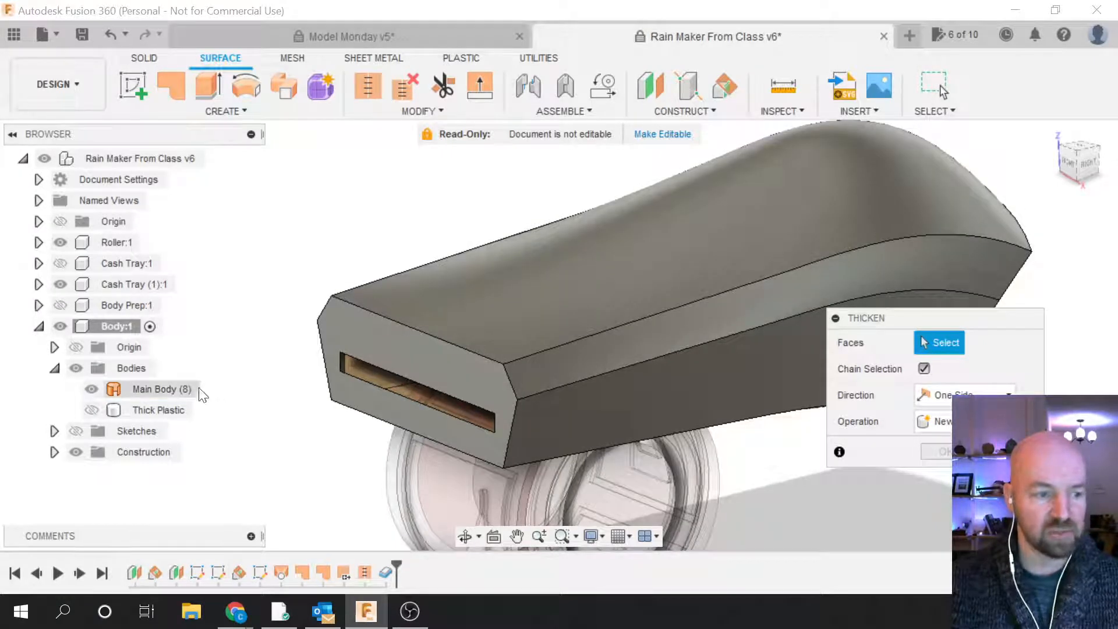
{"action": "left_click", "coordinate": [153, 389]}
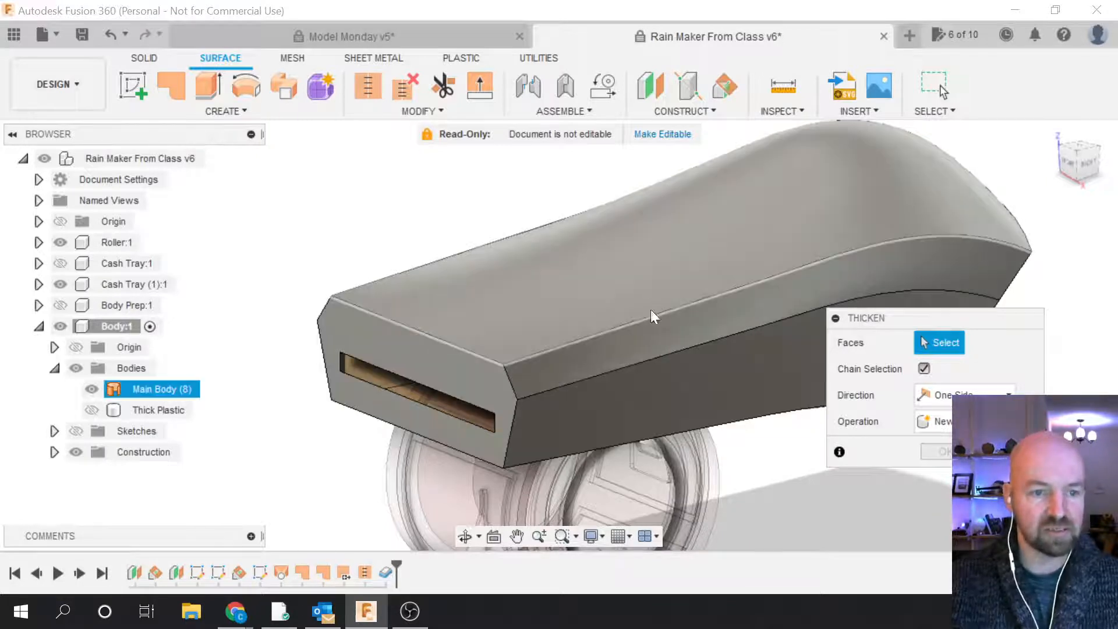
{"action": "left_click", "coordinate": [153, 389]}
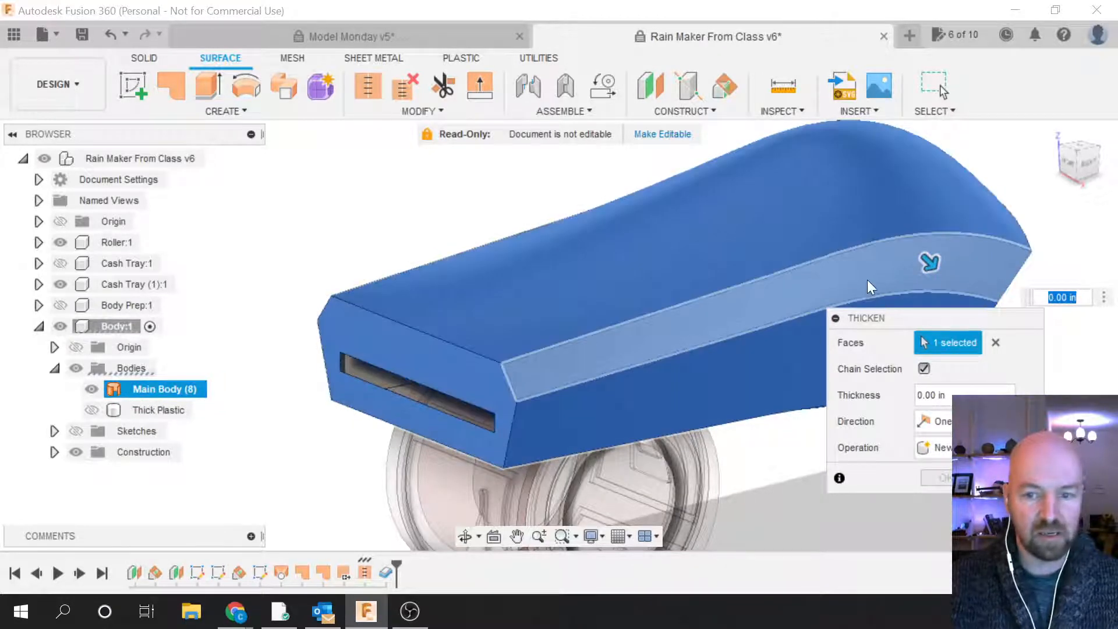
{"action": "left_click_drag", "start_coordinate": [869, 317], "coordinate": [901, 349]}
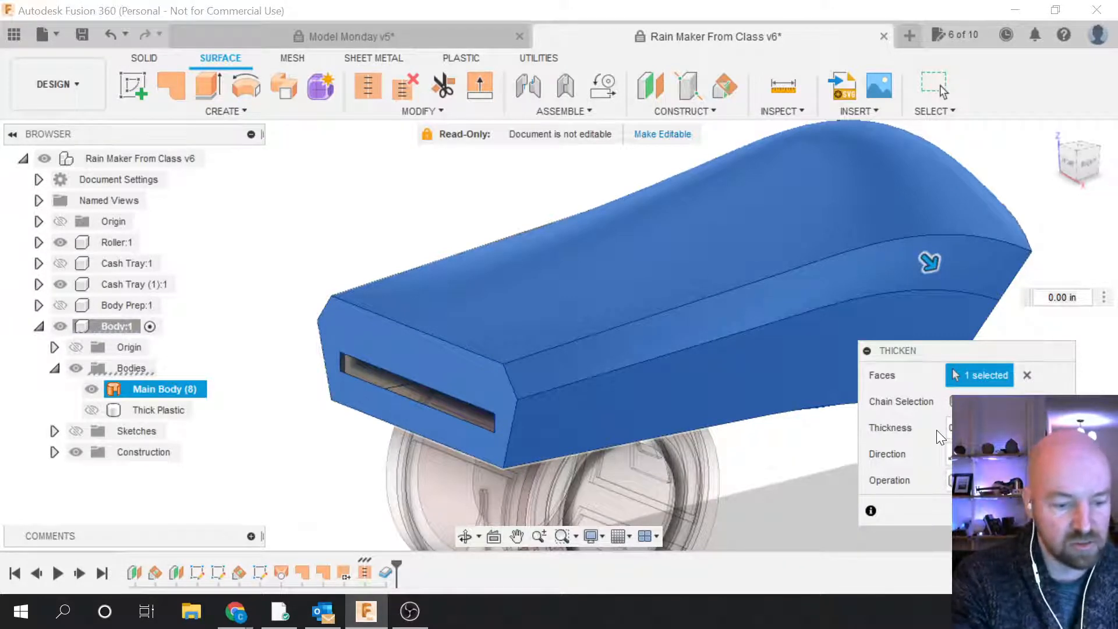
Step: Set the thickness to .125 in/2 and create the thickened solid as new Body6
{"action": "key", "text": "Tab"}
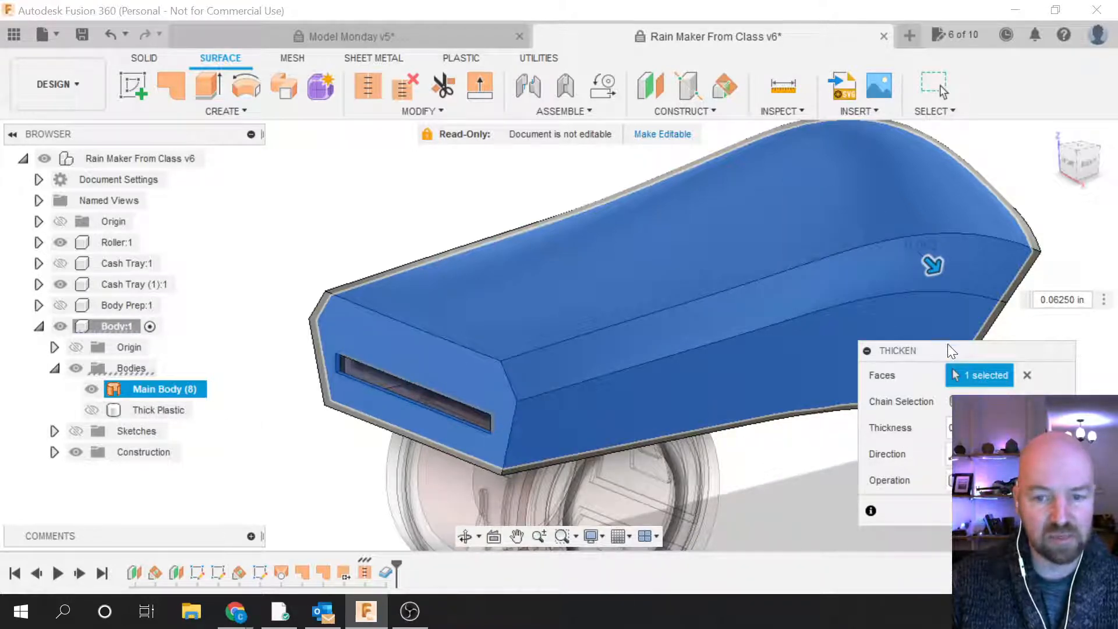
{"action": "left_click_drag", "start_coordinate": [947, 351], "coordinate": [935, 315]}
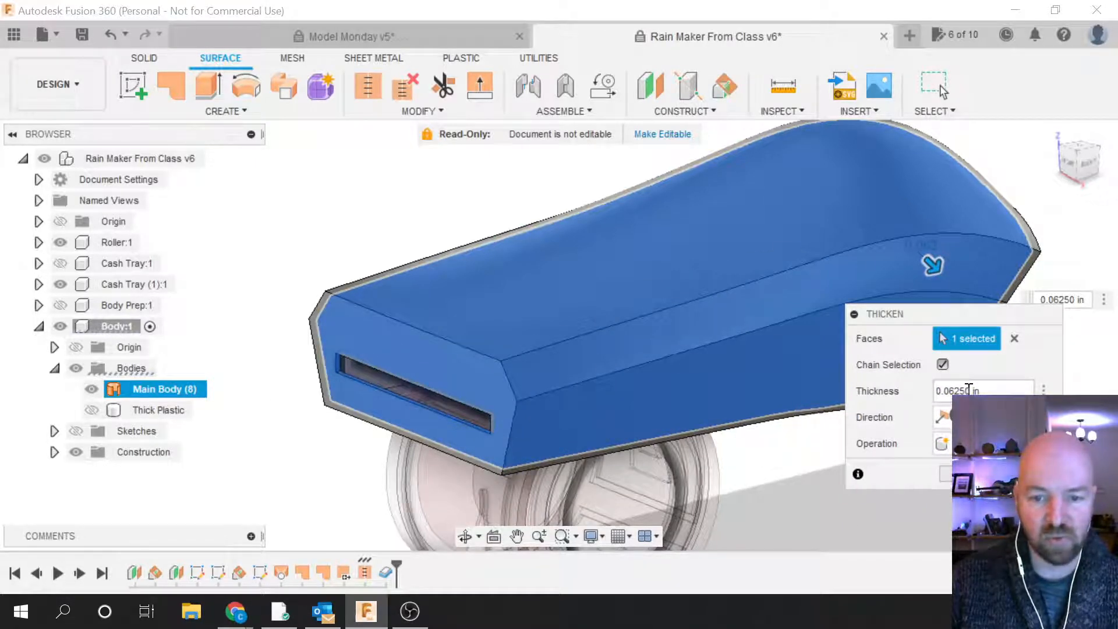
{"action": "left_click_drag", "start_coordinate": [969, 390], "coordinate": [918, 403]}
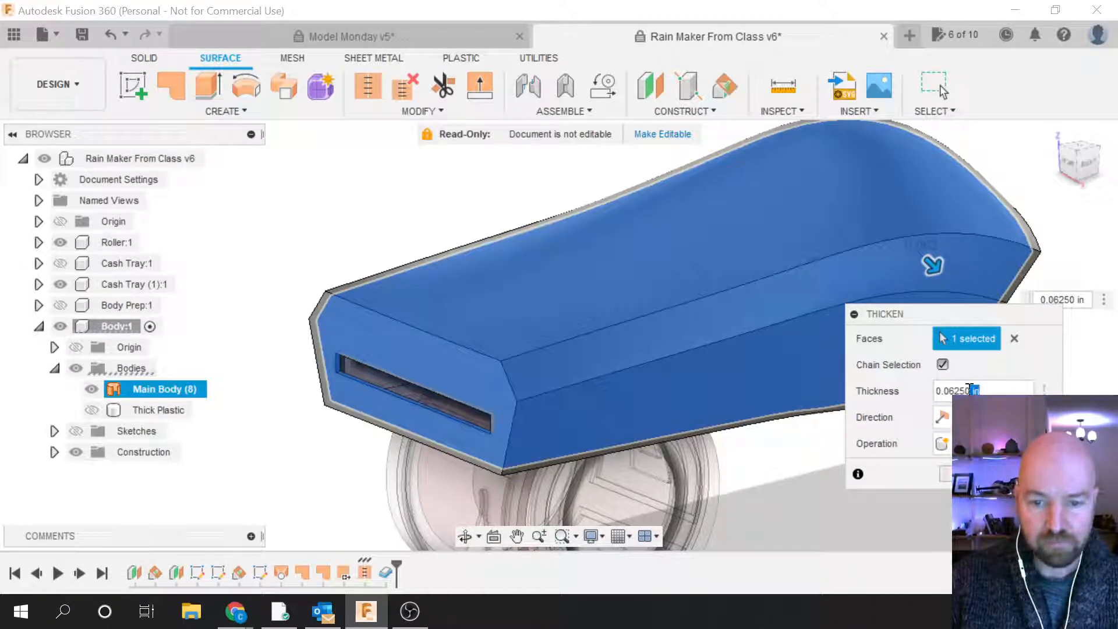
{"action": "left_click", "coordinate": [970, 390]}
{"action": "key", "text": "BackSpace"}
{"action": "key", "text": "BackSpace"}
{"action": "key", "text": "BackSpace"}
{"action": "key", "text": "BackSpace"}
{"action": "key", "text": "BackSpace"}
{"action": "key", "text": "BackSpace"}
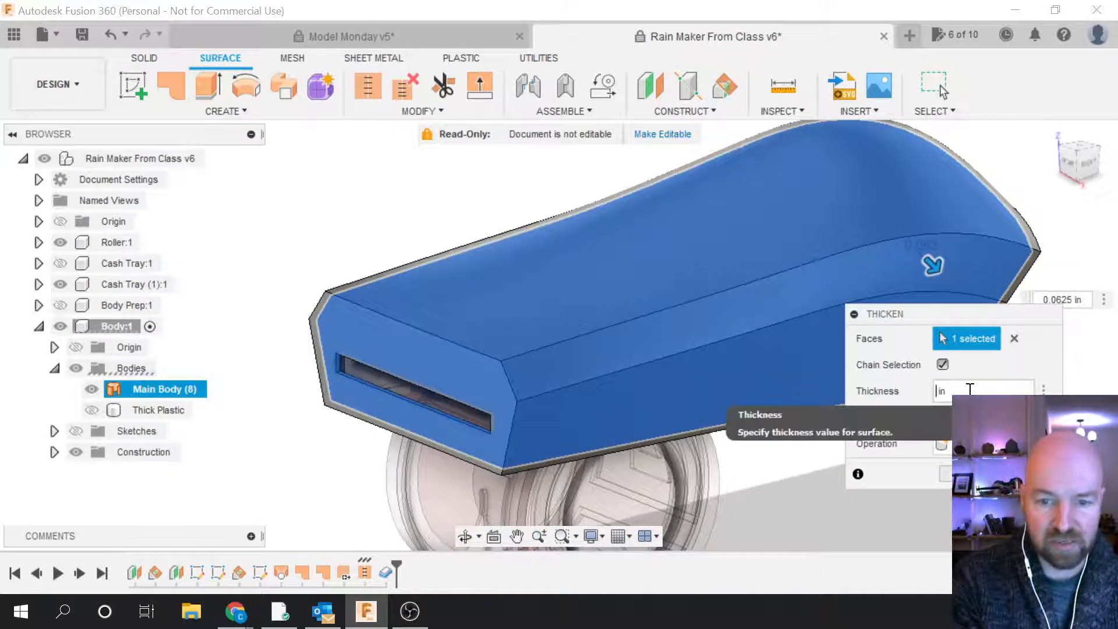
{"action": "type", "text": ".1 "}
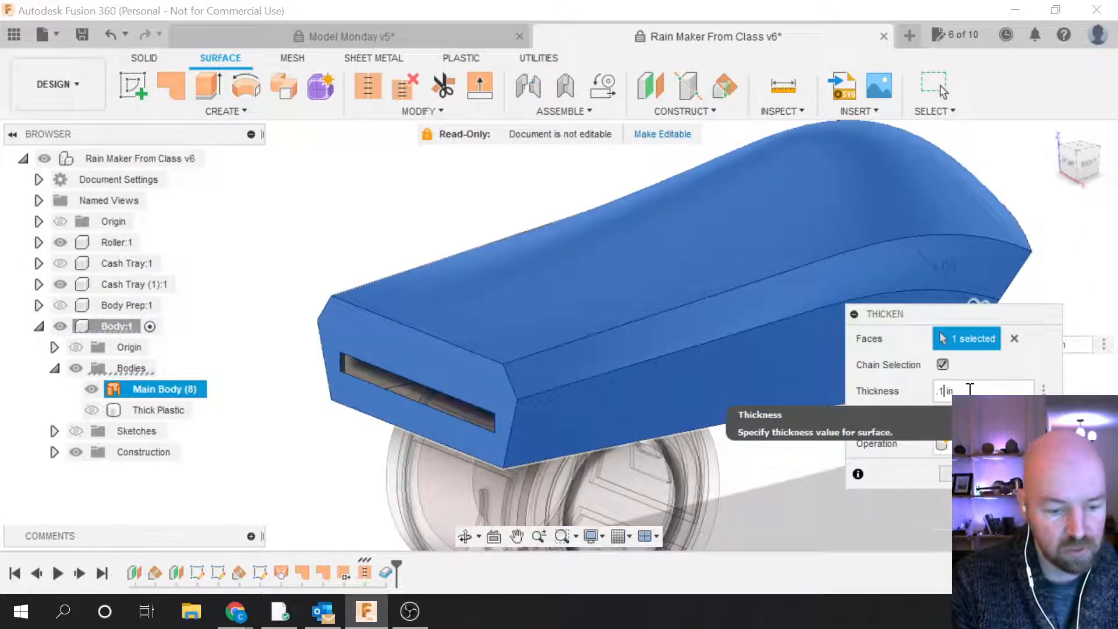
{"action": "type", "text": "25 in"}
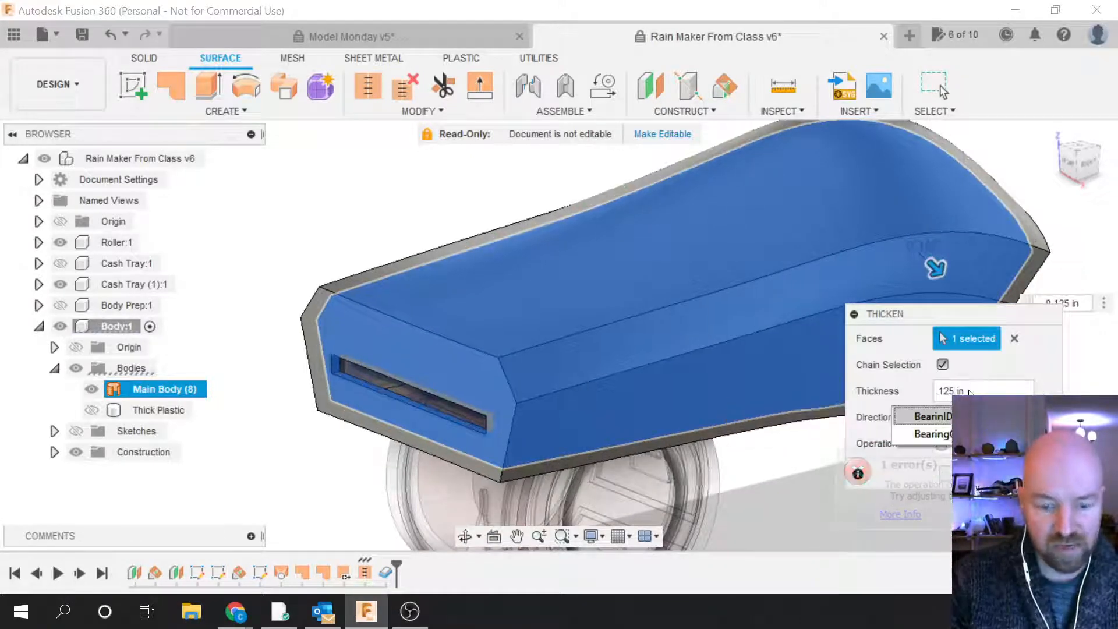
{"action": "type", "text": "/2"}
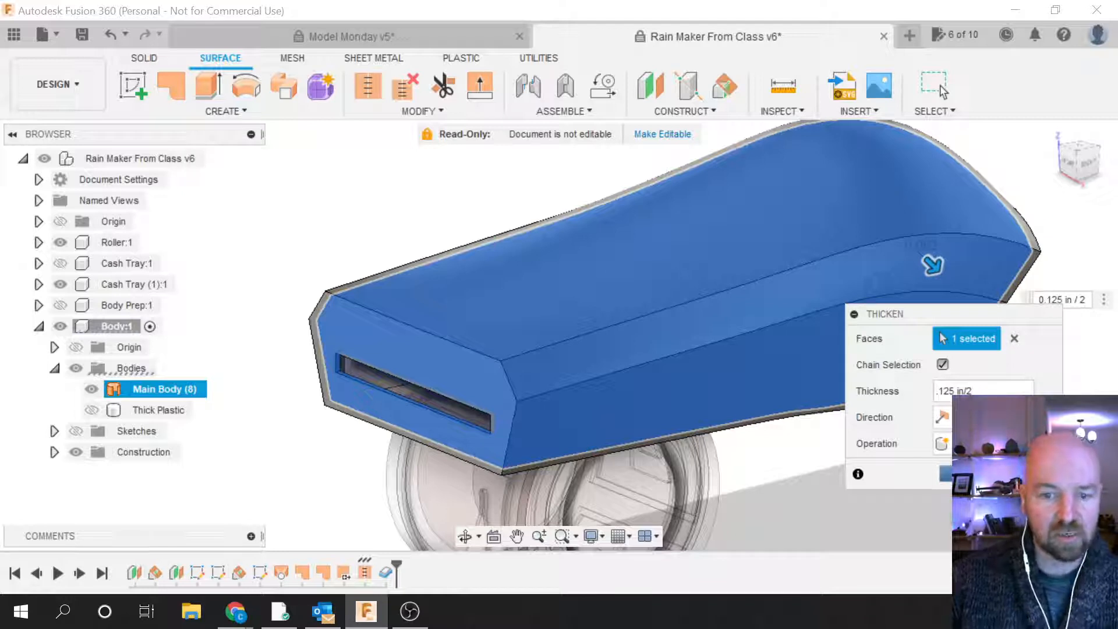
{"action": "left_click", "coordinate": [943, 473]}
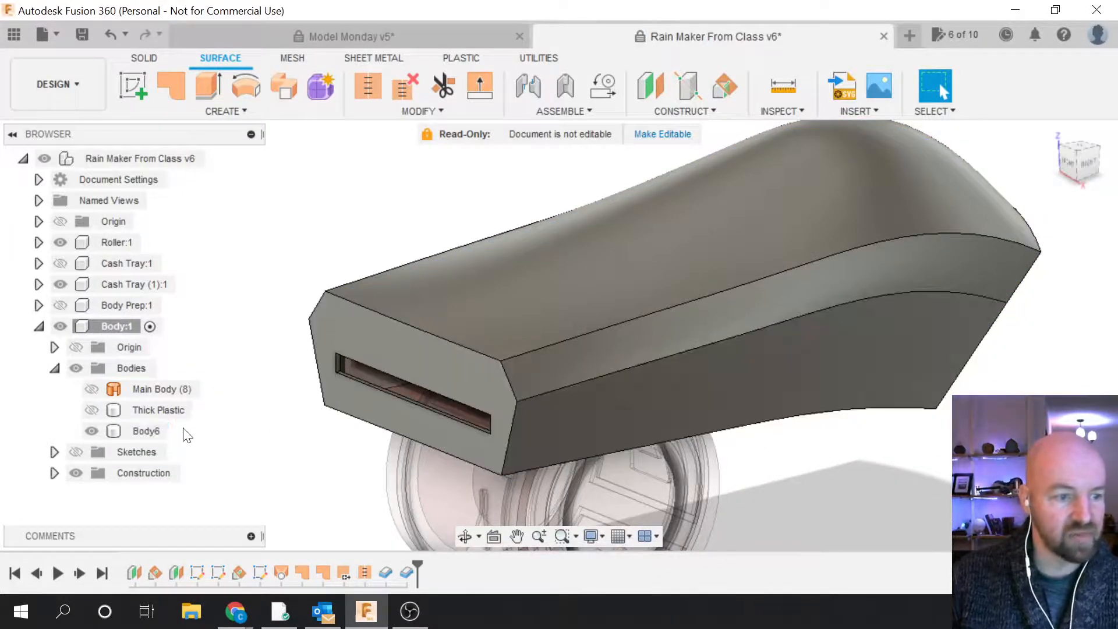
Step: Rename Body6 to 'Thin Plastic'
{"action": "left_click", "coordinate": [148, 432]}
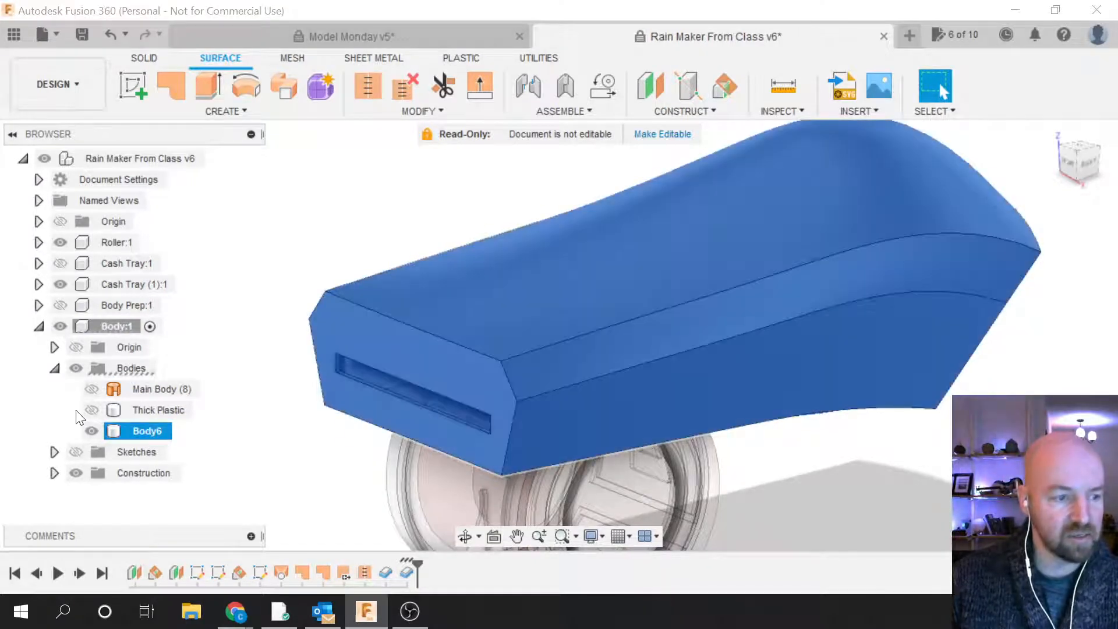
{"action": "left_click", "coordinate": [90, 409]}
{"action": "left_click", "coordinate": [89, 409]}
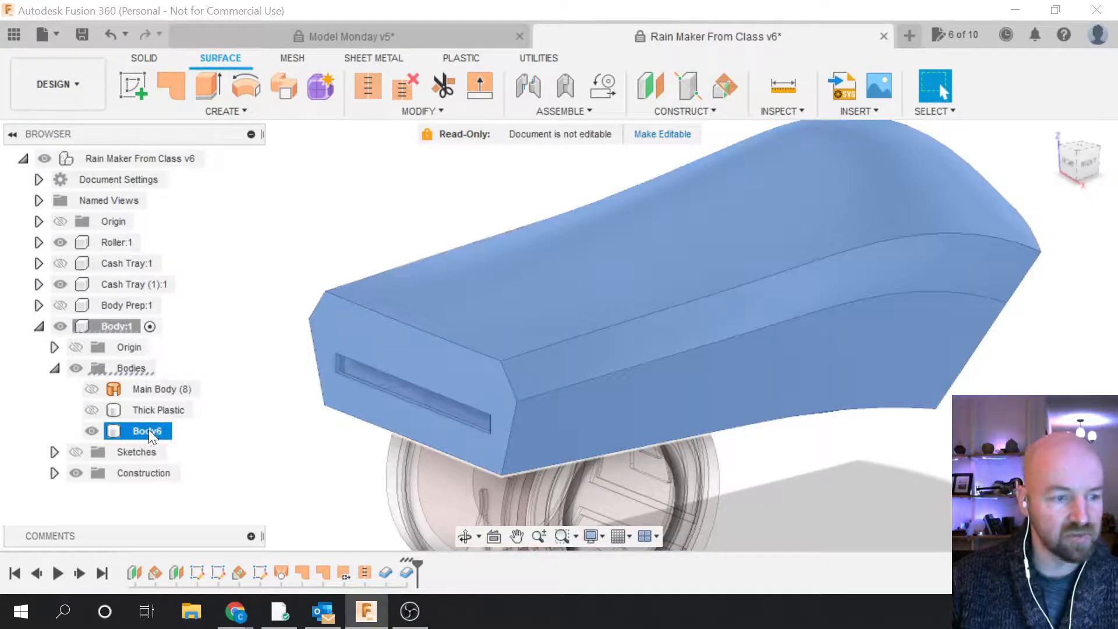
{"action": "double_click", "coordinate": [148, 429]}
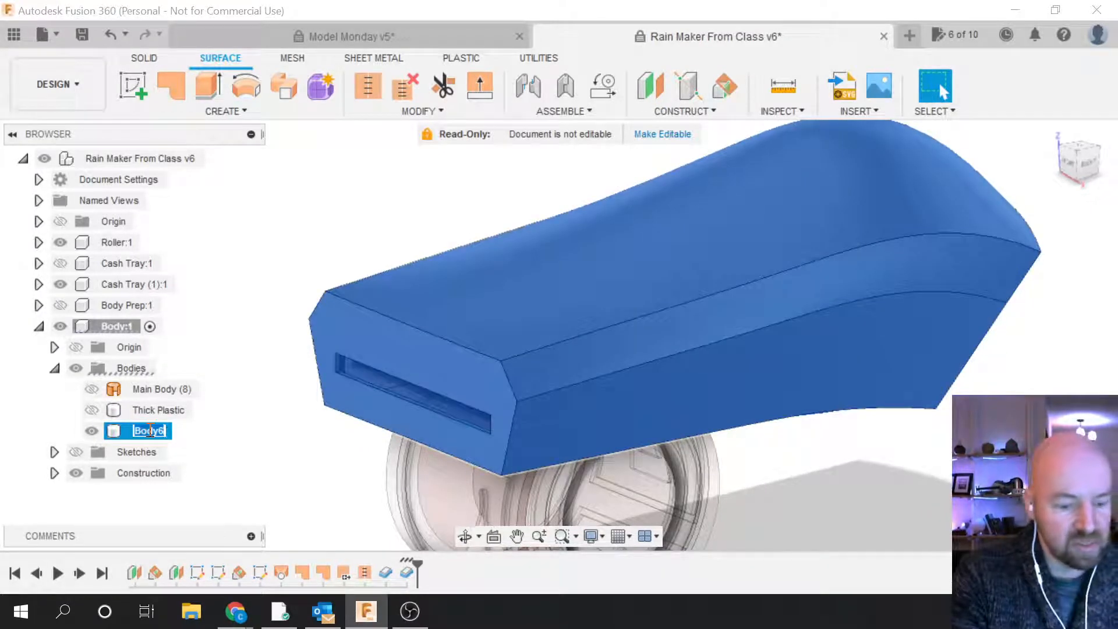
{"action": "type", "text": "Think"}
{"action": "key", "text": "BackSpace"}
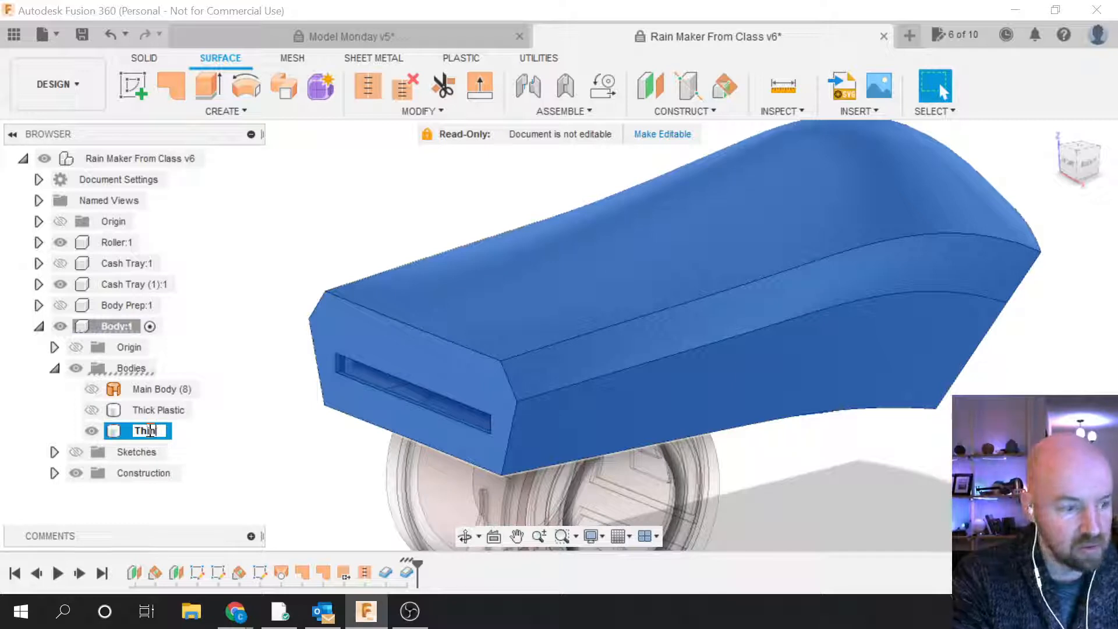
{"action": "type", "text": "Plastic"}
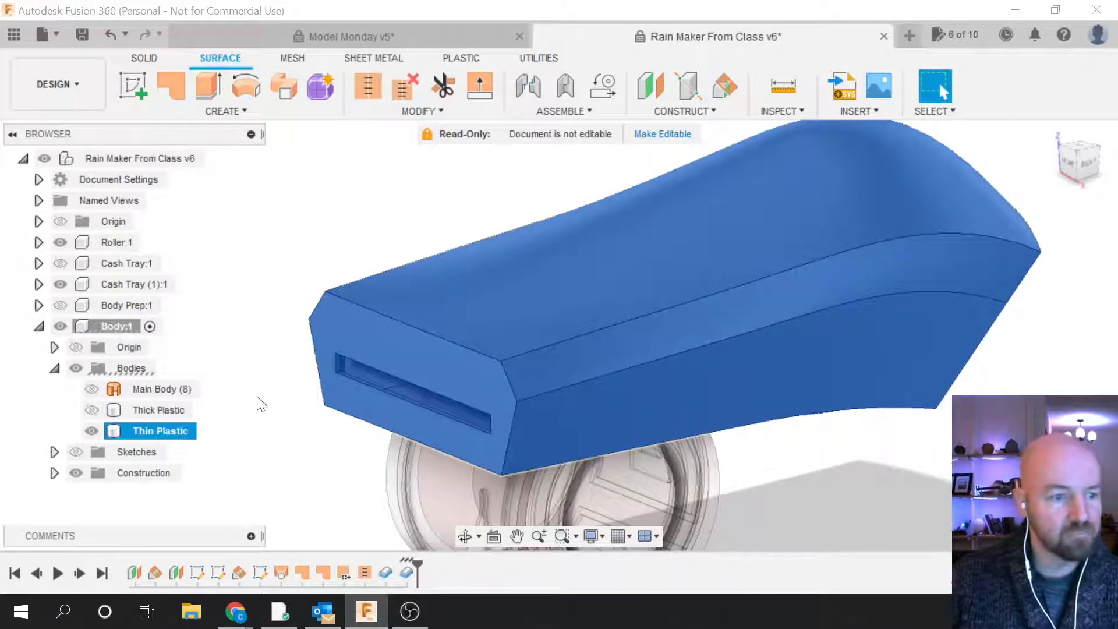
{"action": "left_click", "coordinate": [299, 385]}
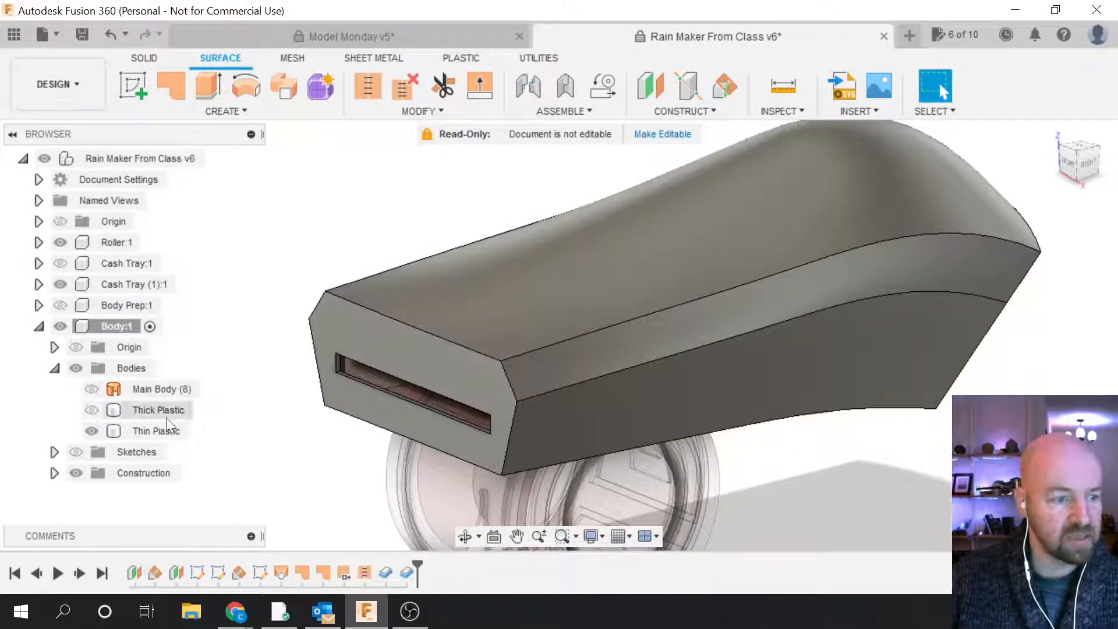
Step: Hide Thin Plastic, show and select Main Body (8), and open the CREATE menu
{"action": "left_click", "coordinate": [85, 431]}
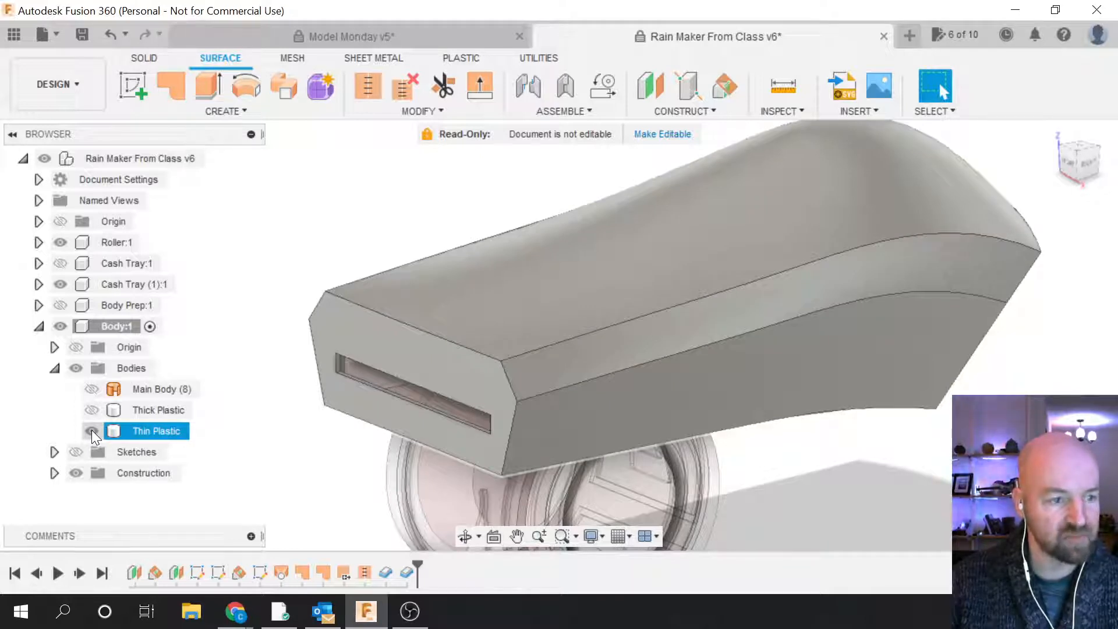
{"action": "left_click", "coordinate": [92, 431]}
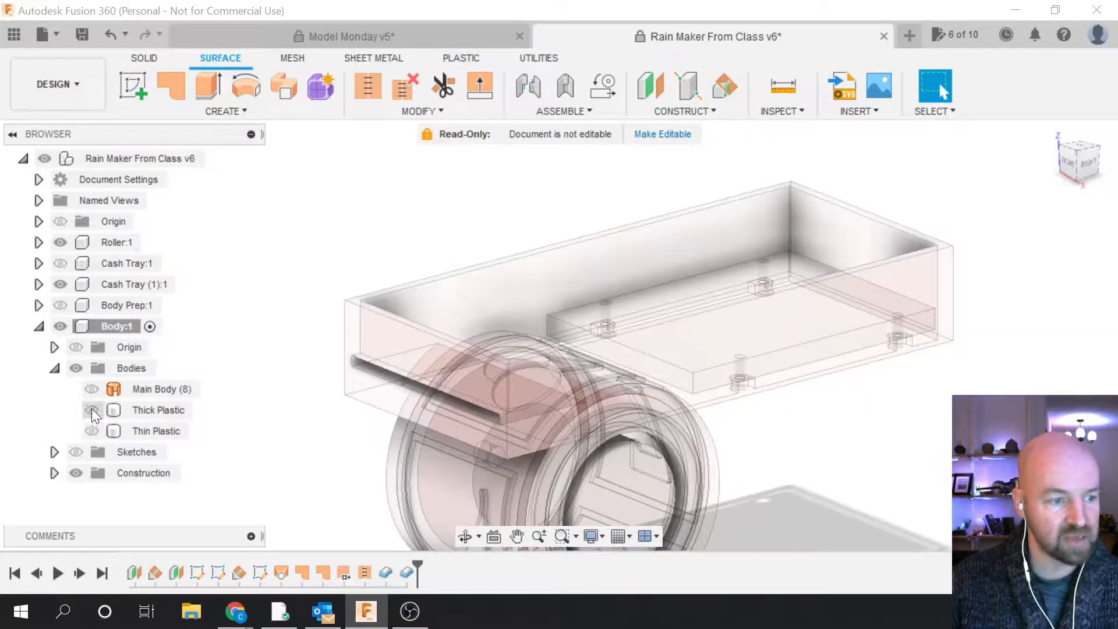
{"action": "left_click", "coordinate": [93, 390]}
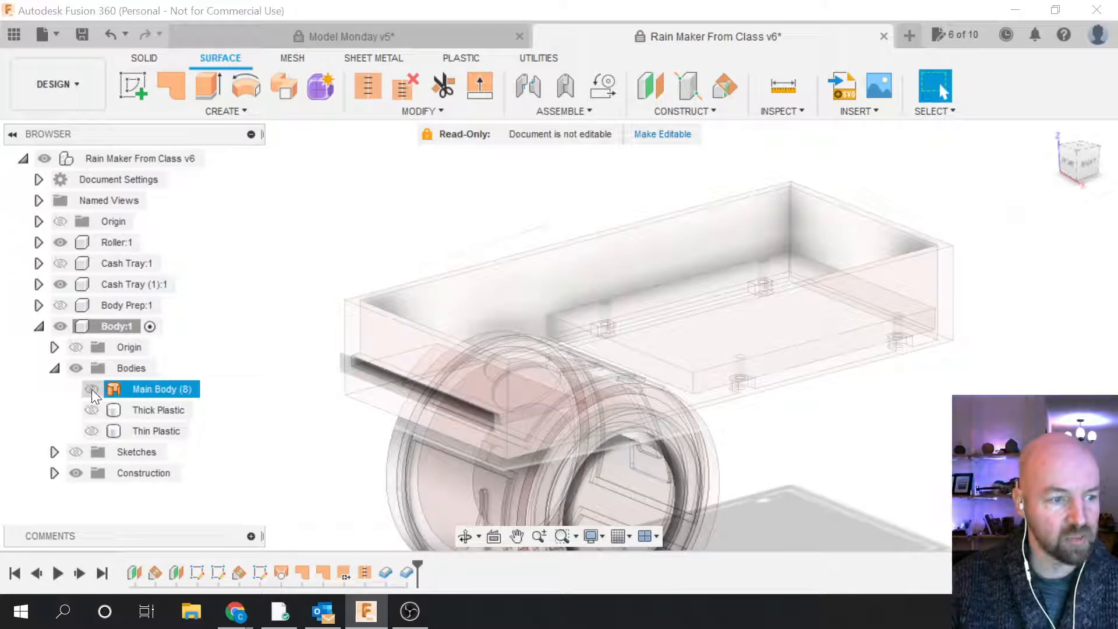
{"action": "left_click", "coordinate": [92, 389]}
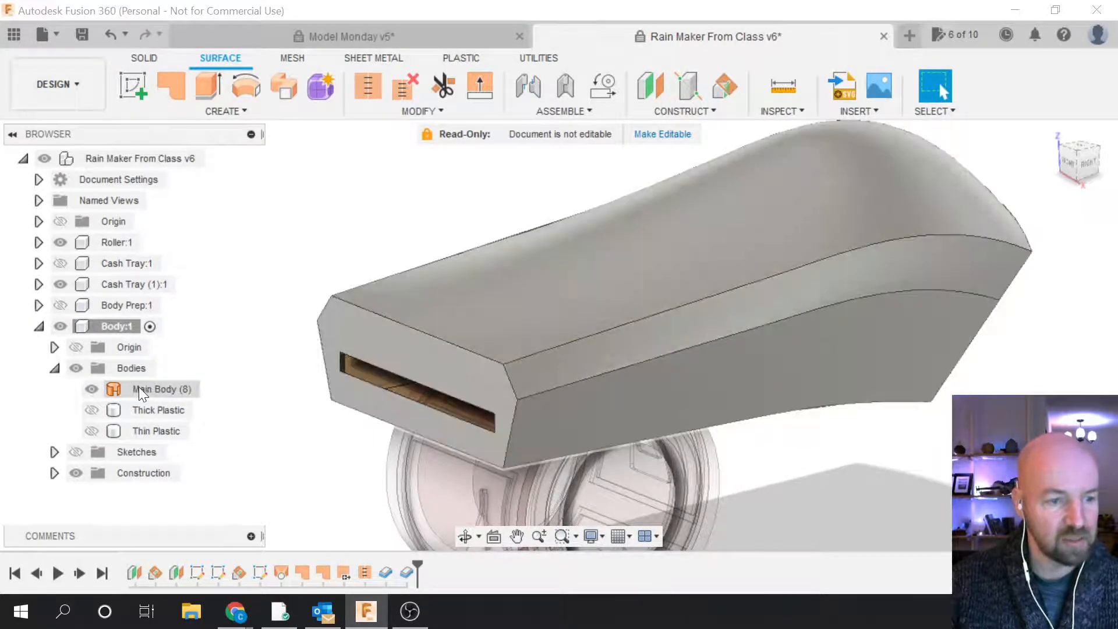
{"action": "left_click", "coordinate": [198, 389]}
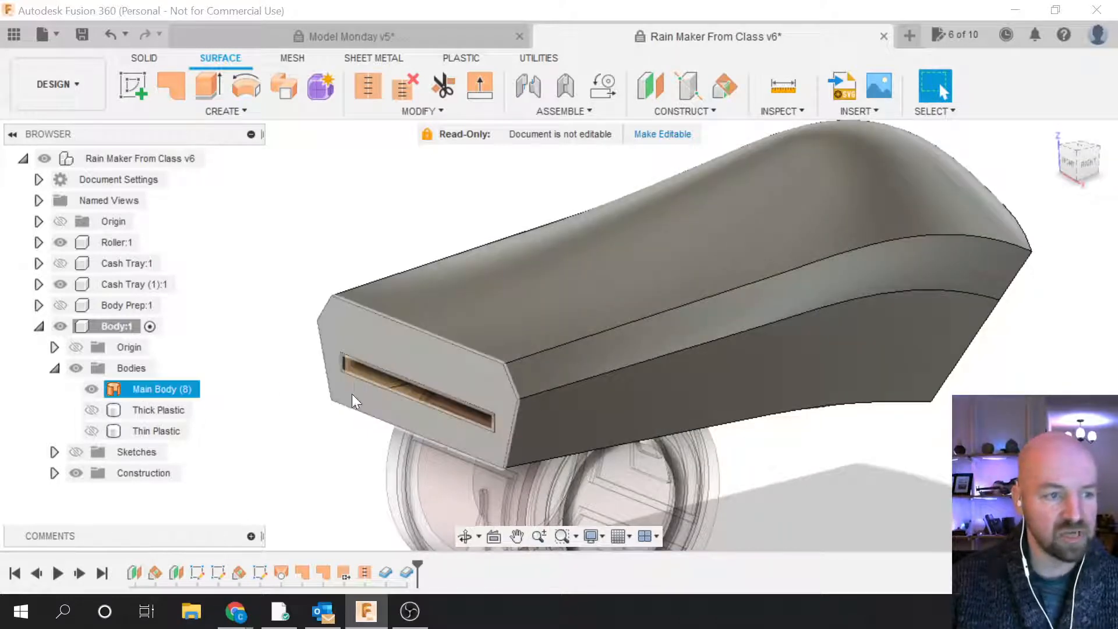
{"action": "left_click", "coordinate": [246, 108]}
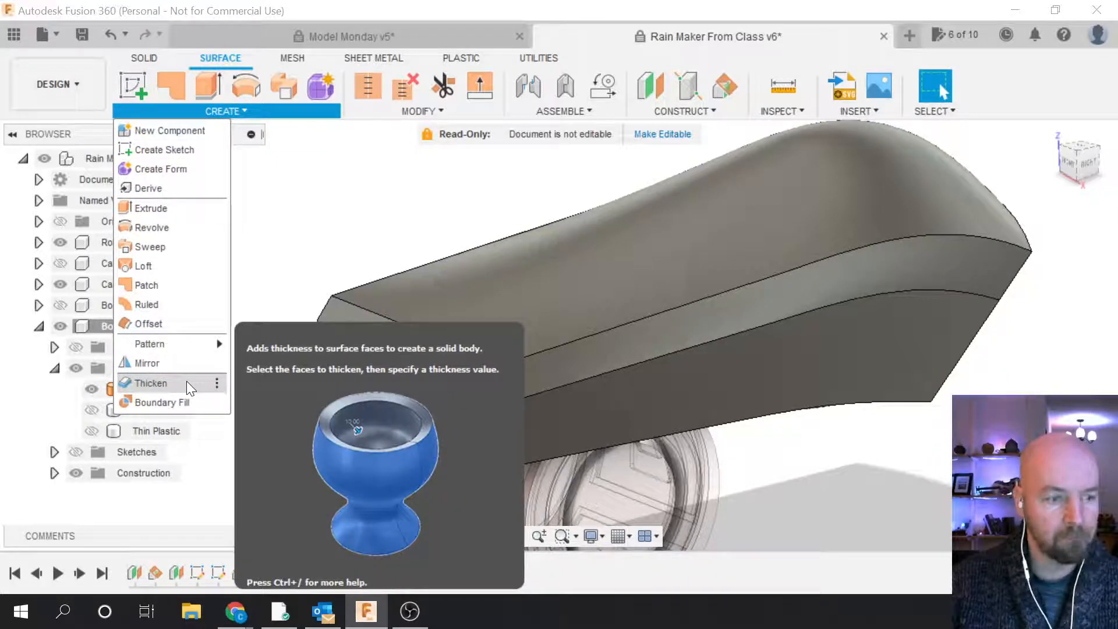
Step: Thicken Main Body (8)'s faces by .125 in + 0.05 in into new body Body7
{"action": "left_click", "coordinate": [187, 381]}
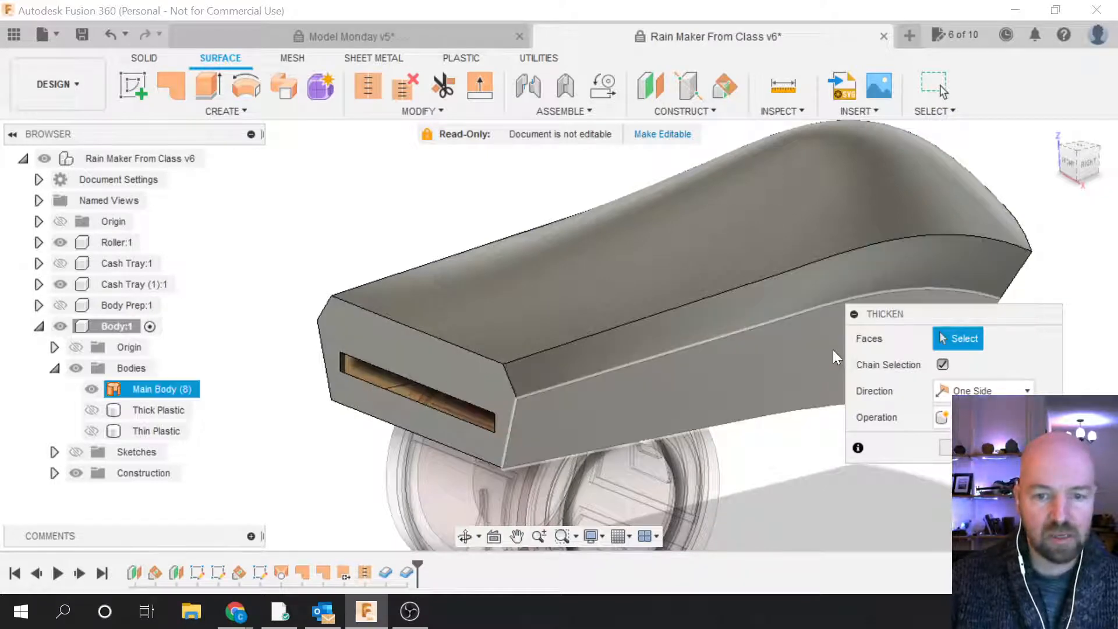
{"action": "mouse_move", "coordinate": [886, 314]}
{"action": "left_mouse_down"}
{"action": "mouse_move", "coordinate": [893, 304]}
{"action": "mouse_move", "coordinate": [912, 312]}
{"action": "mouse_move", "coordinate": [894, 327]}
{"action": "left_mouse_up"}
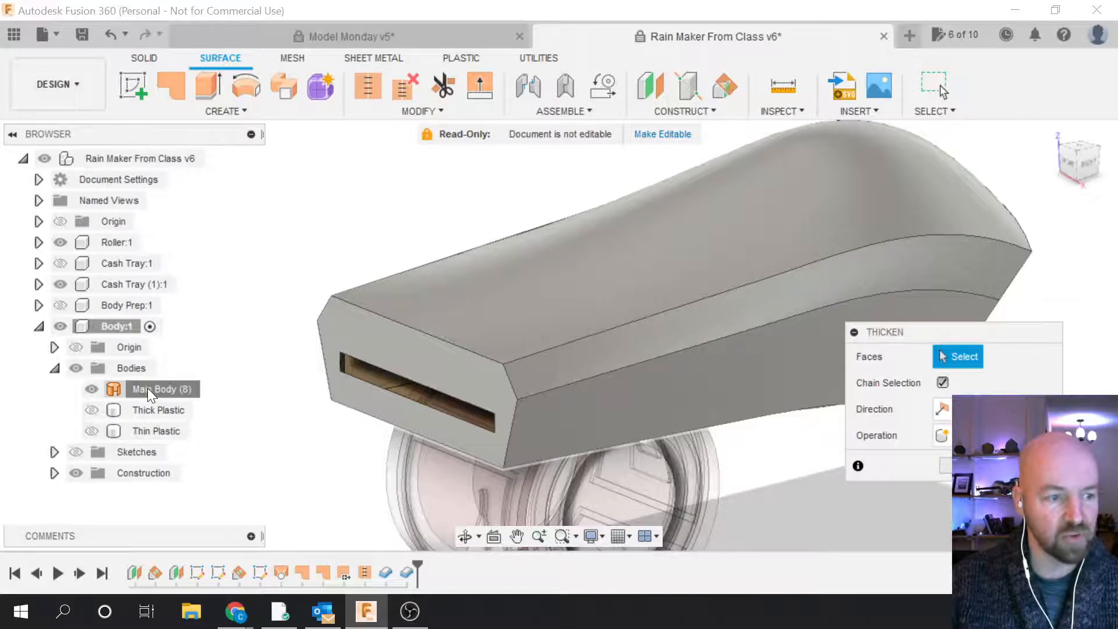
{"action": "left_click", "coordinate": [148, 388]}
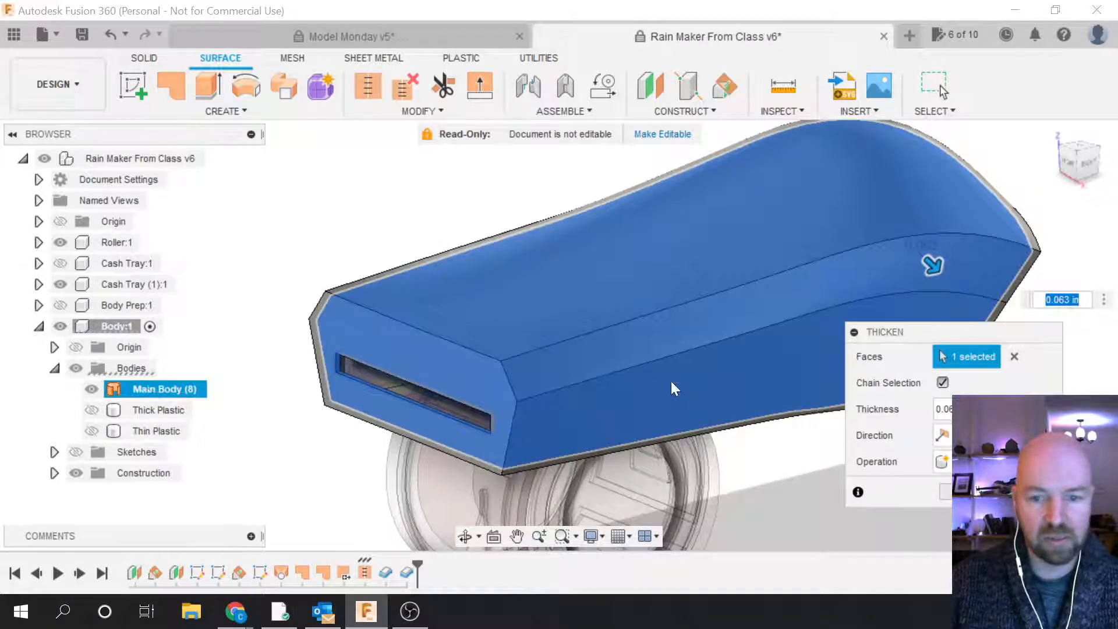
{"action": "left_click", "coordinate": [939, 410]}
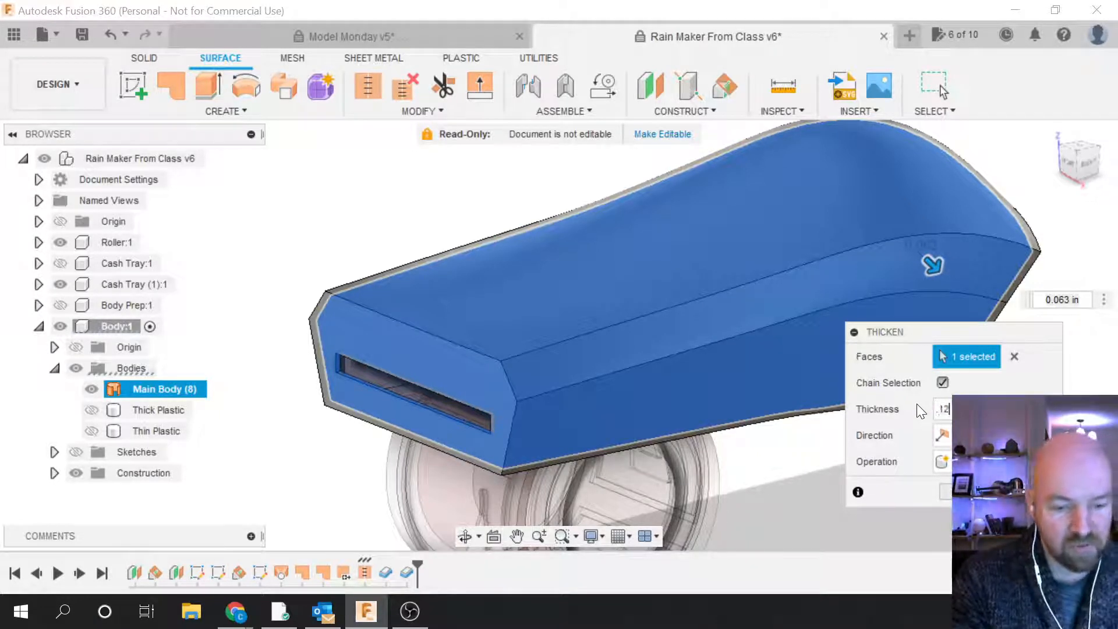
{"action": "type", "text": ".125"}
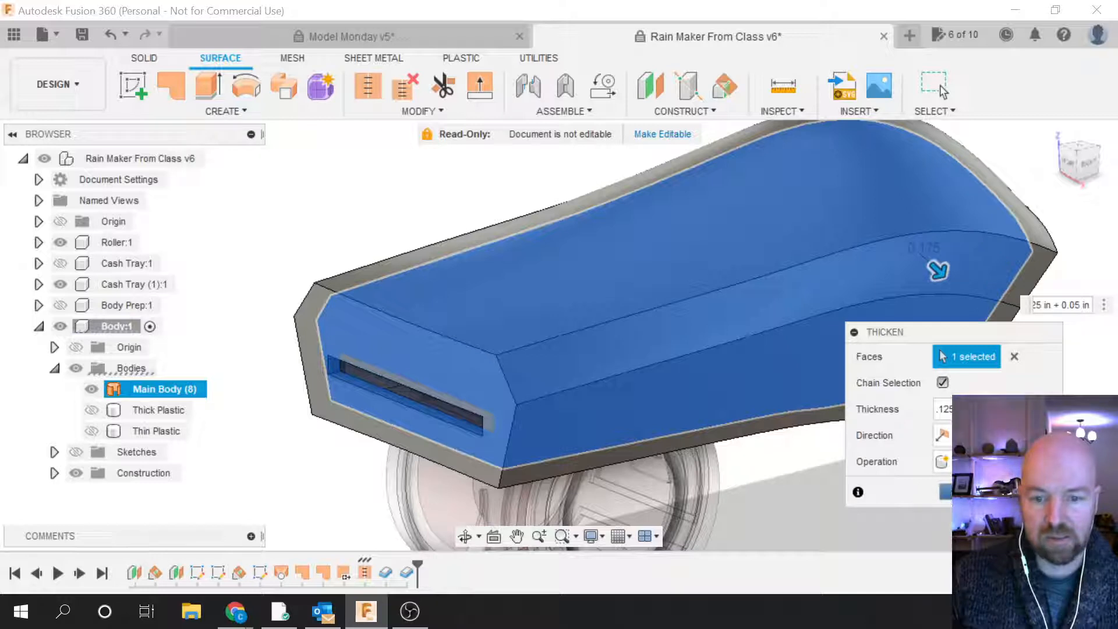
{"action": "left_click", "coordinate": [948, 493]}
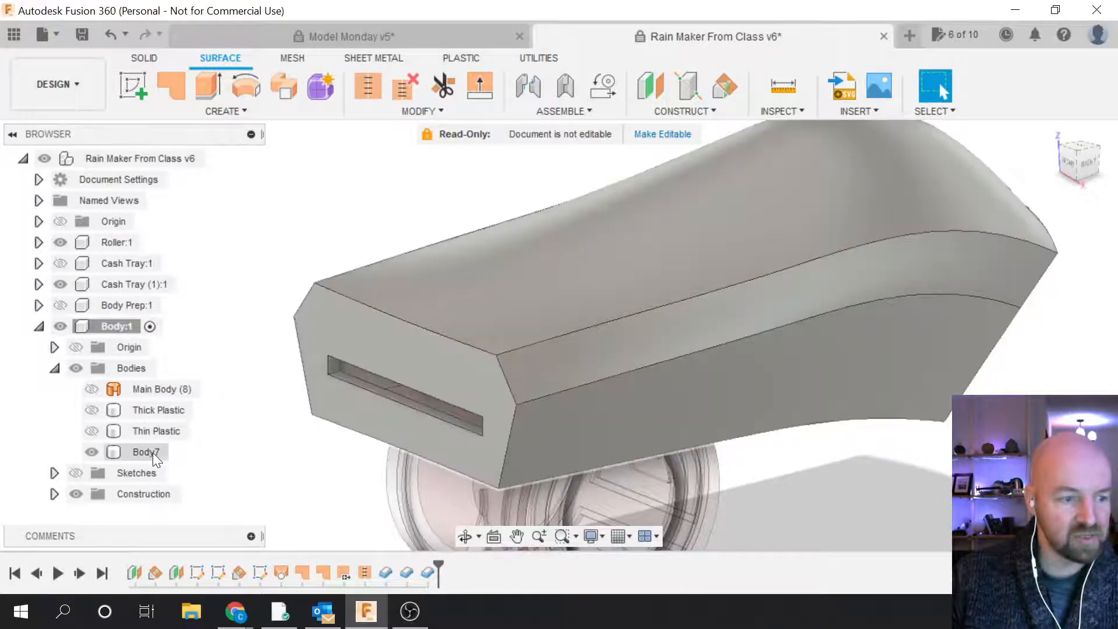
Step: Rename the new Body7 to 'OverMold'
{"action": "left_click", "coordinate": [153, 452]}
{"action": "double_click", "coordinate": [143, 453]}
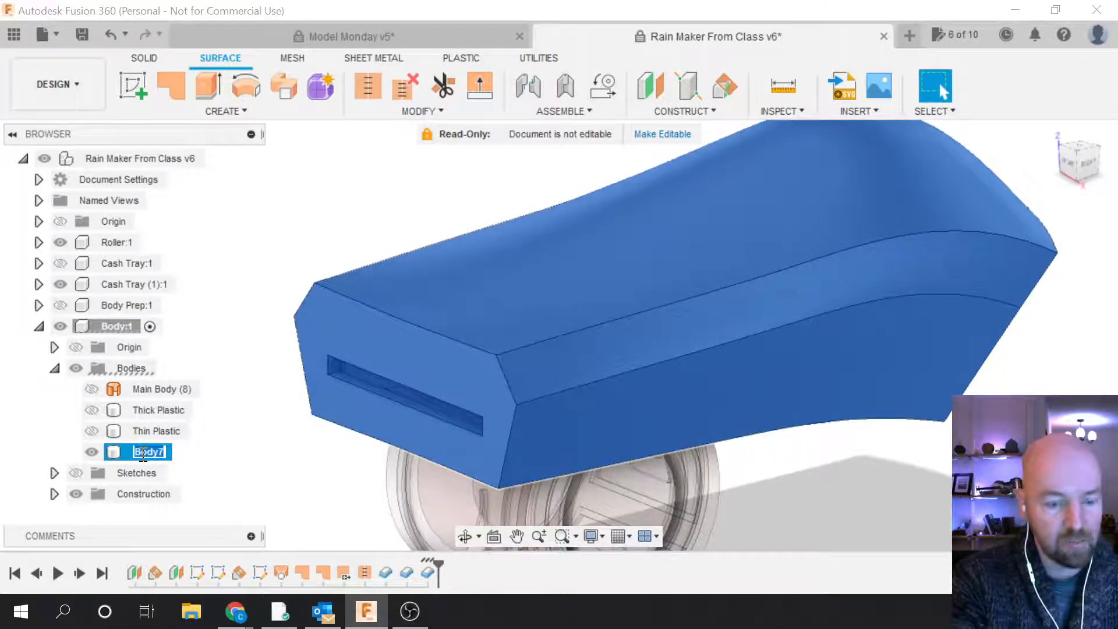
{"action": "type", "text": "O"}
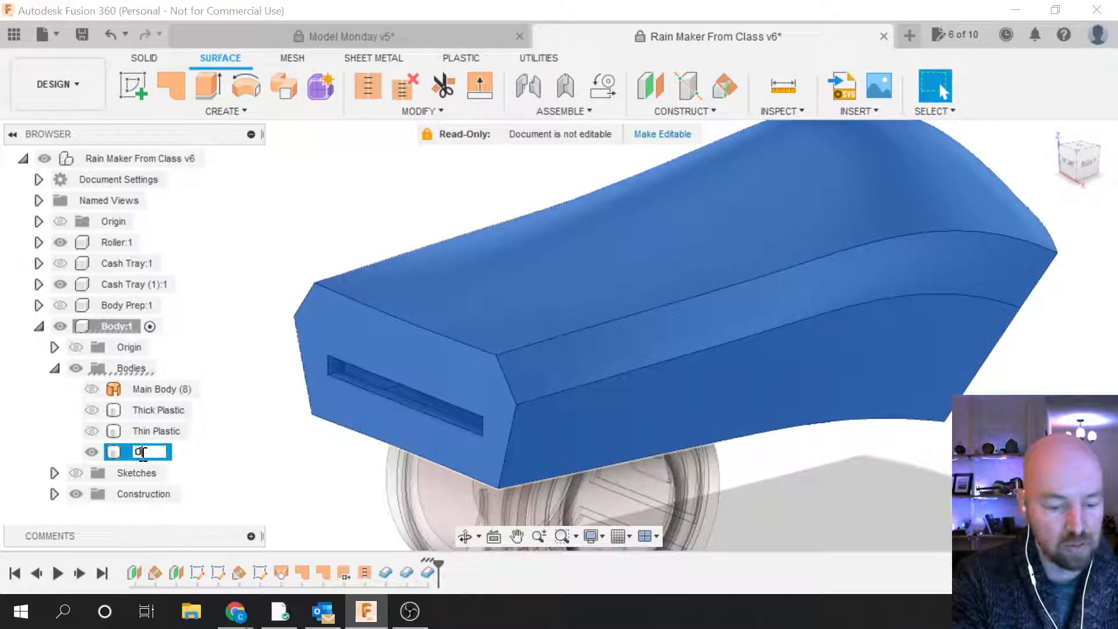
{"action": "type", "text": "ver"}
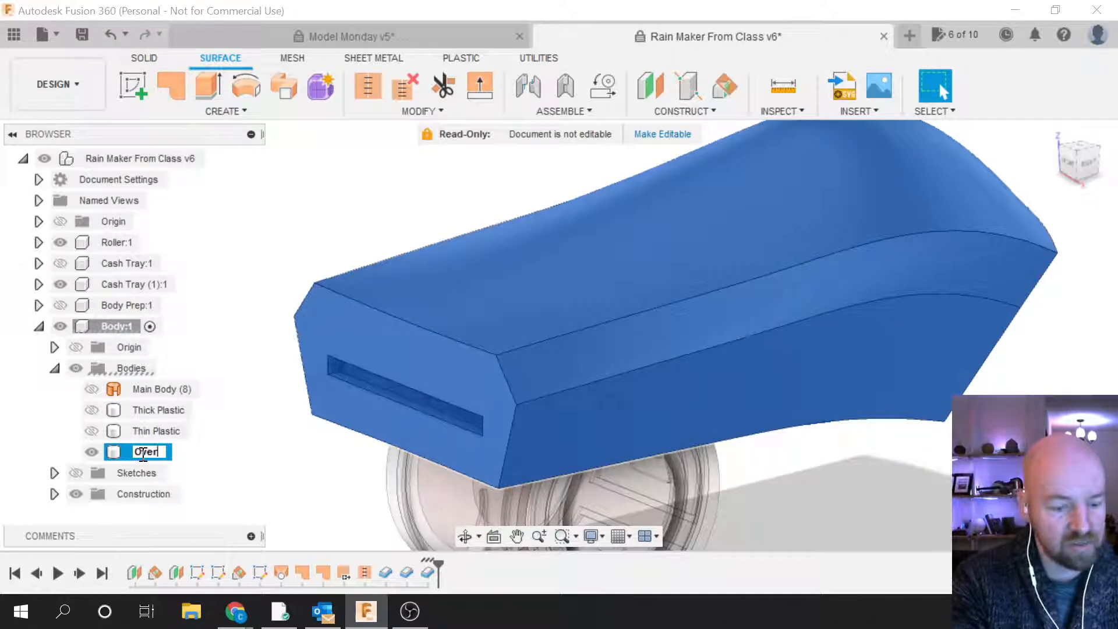
{"action": "type", "text": "Mold"}
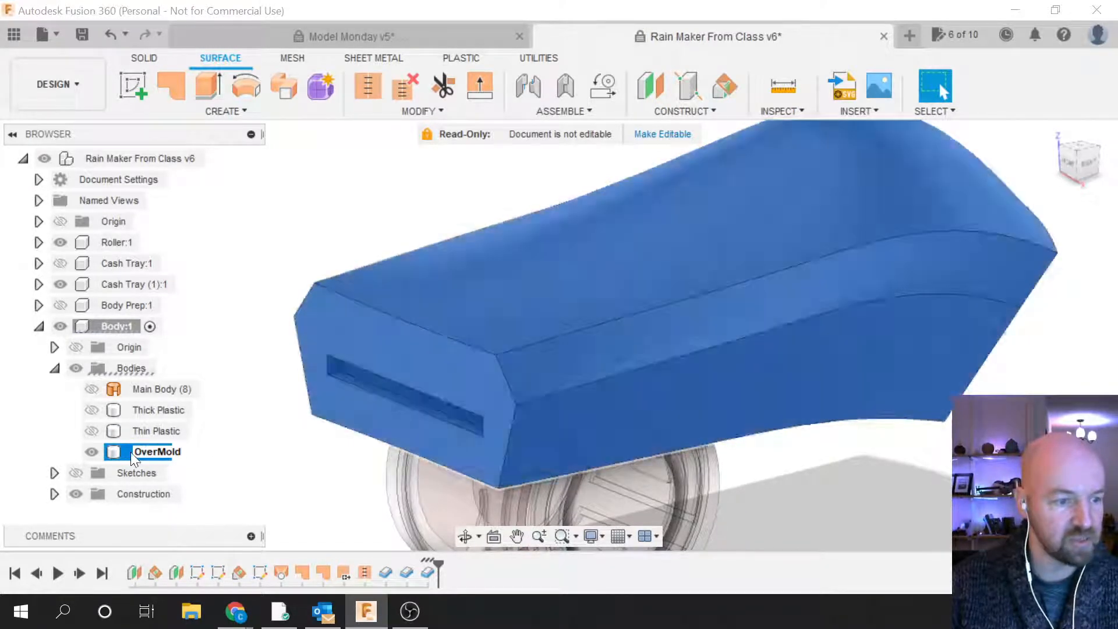
{"action": "left_click", "coordinate": [121, 450]}
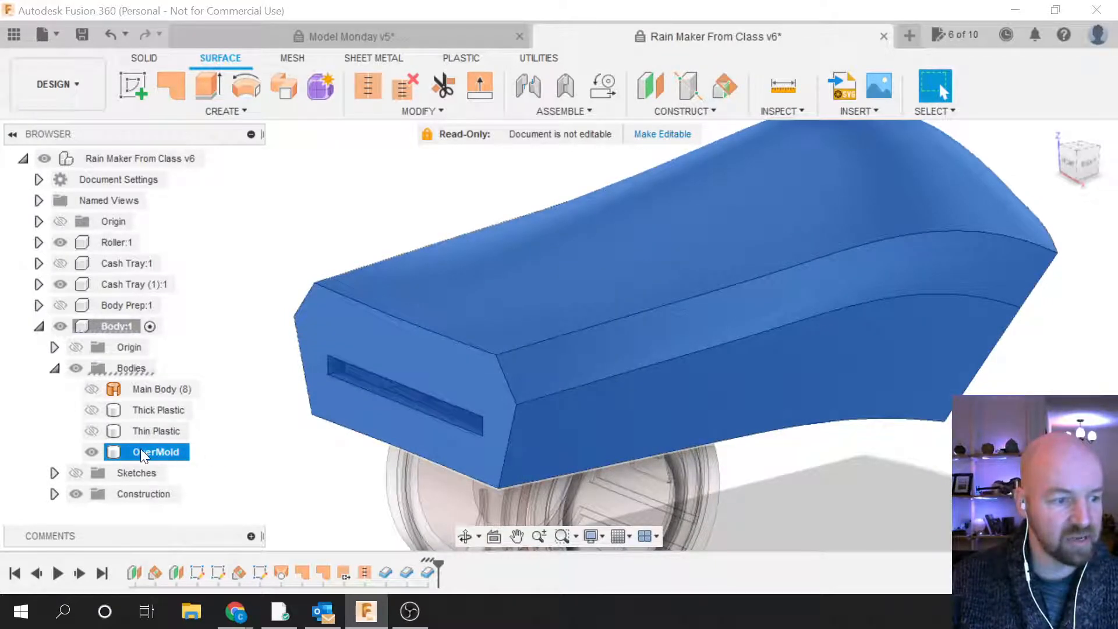
Step: Hide the OverMold body and make Main Body (8) visible again
{"action": "left_click", "coordinate": [92, 450]}
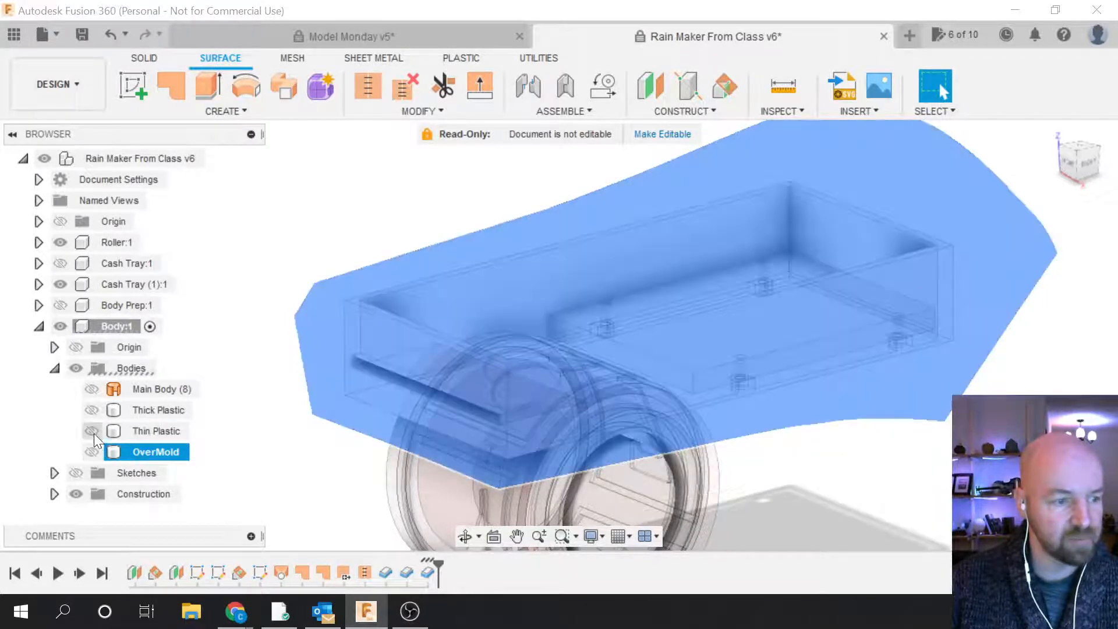
{"action": "left_click", "coordinate": [253, 454]}
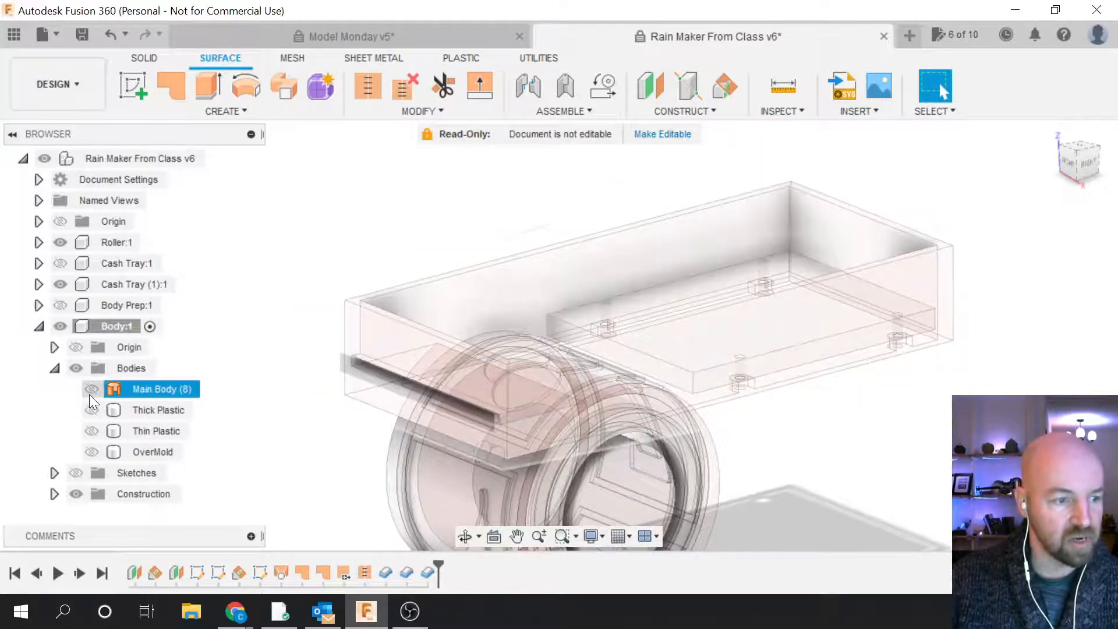
{"action": "left_click", "coordinate": [89, 393]}
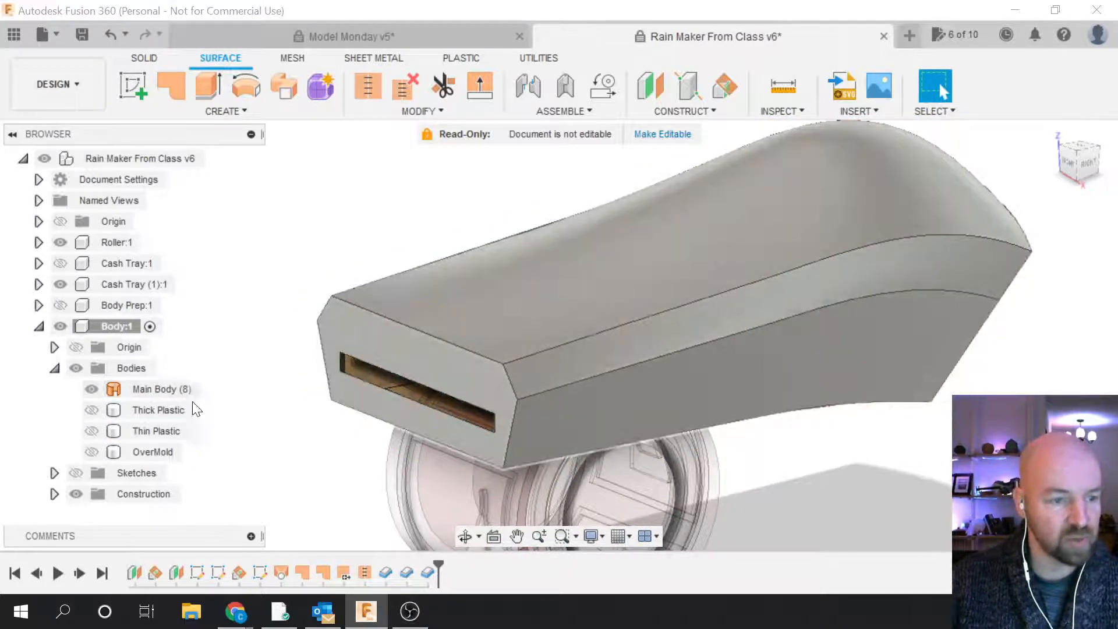
{"action": "left_click", "coordinate": [238, 111]}
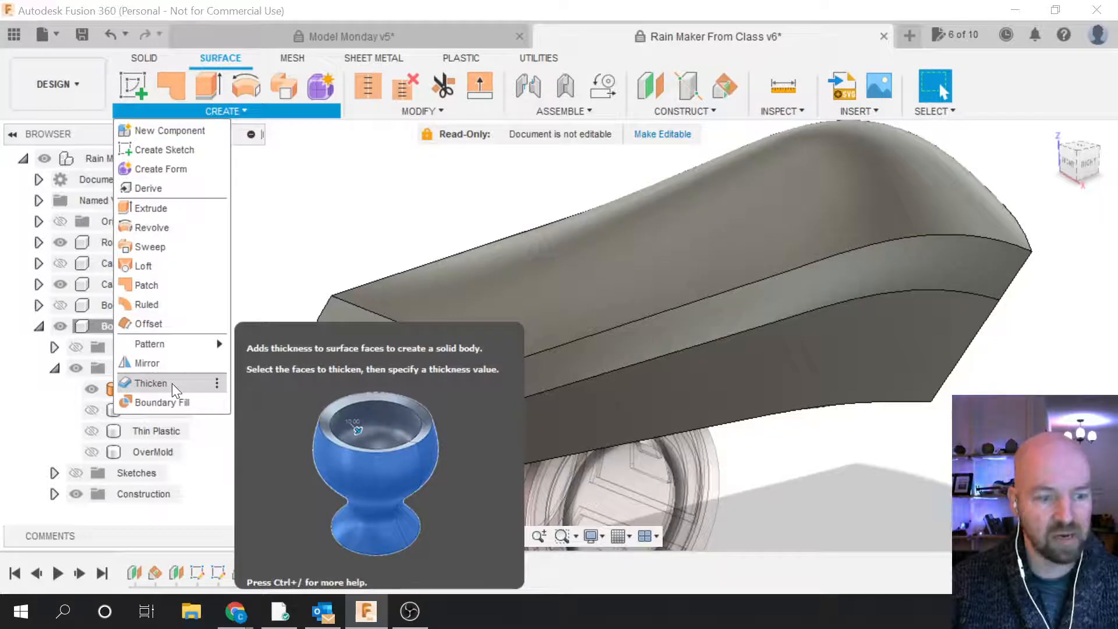
Step: Thicken Main Body (8) by .125in+.1 into a new body, Body8
{"action": "left_click", "coordinate": [172, 384]}
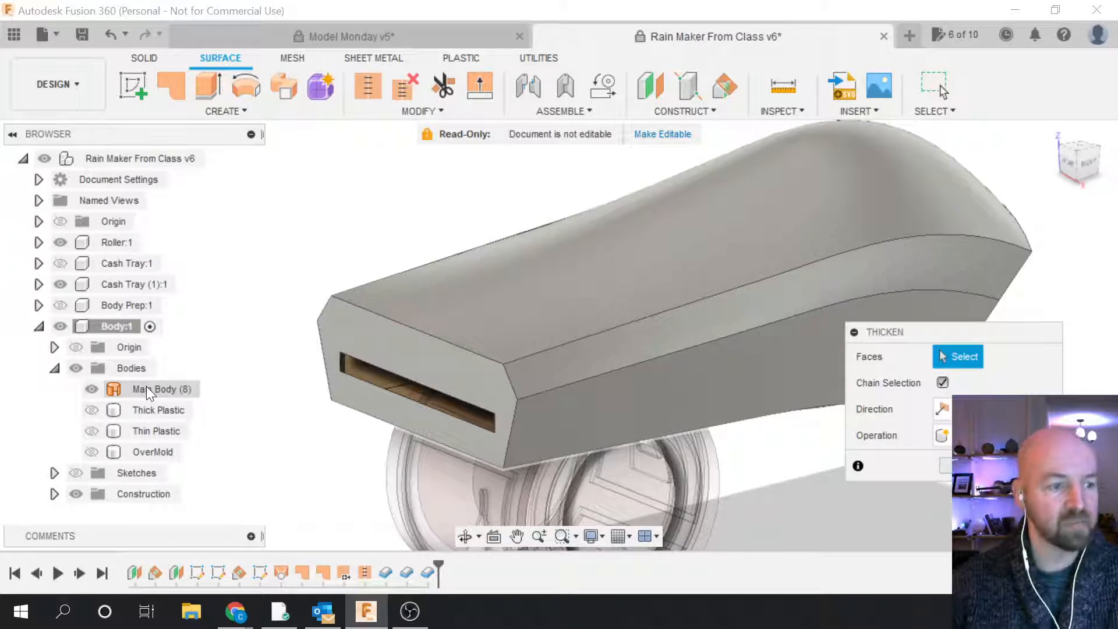
{"action": "left_click", "coordinate": [147, 388]}
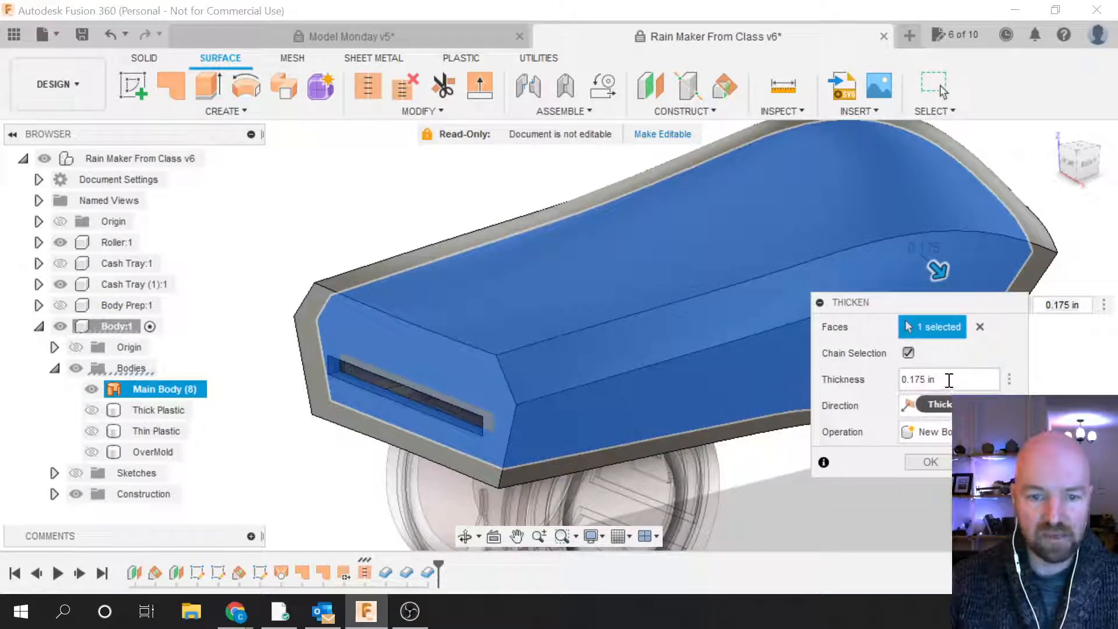
{"action": "left_click", "coordinate": [949, 380]}
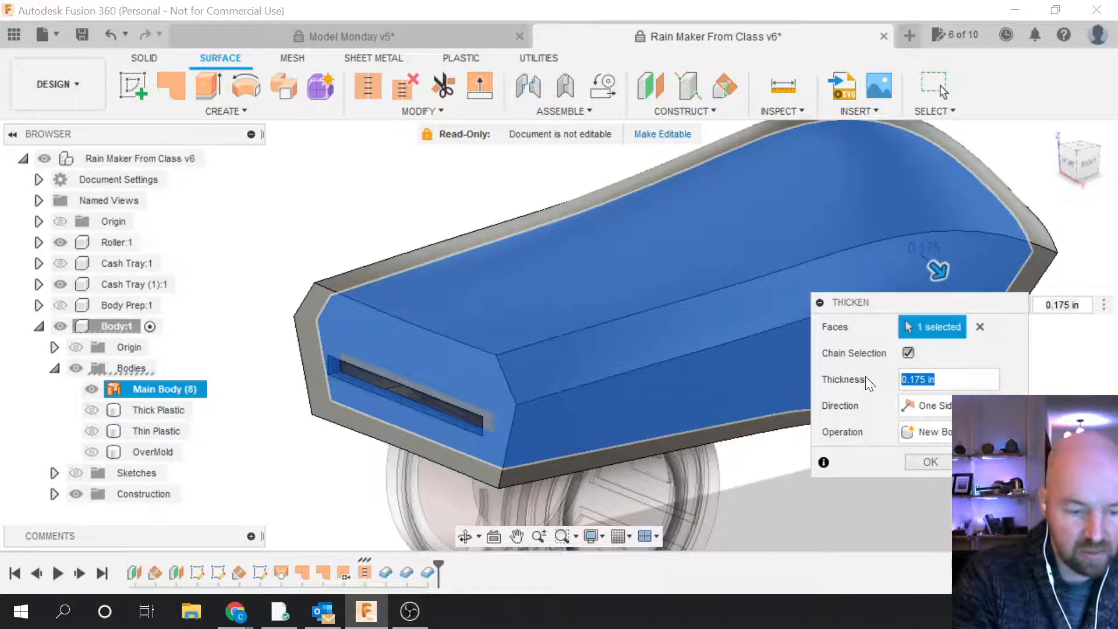
{"action": "type", "text": ".12"}
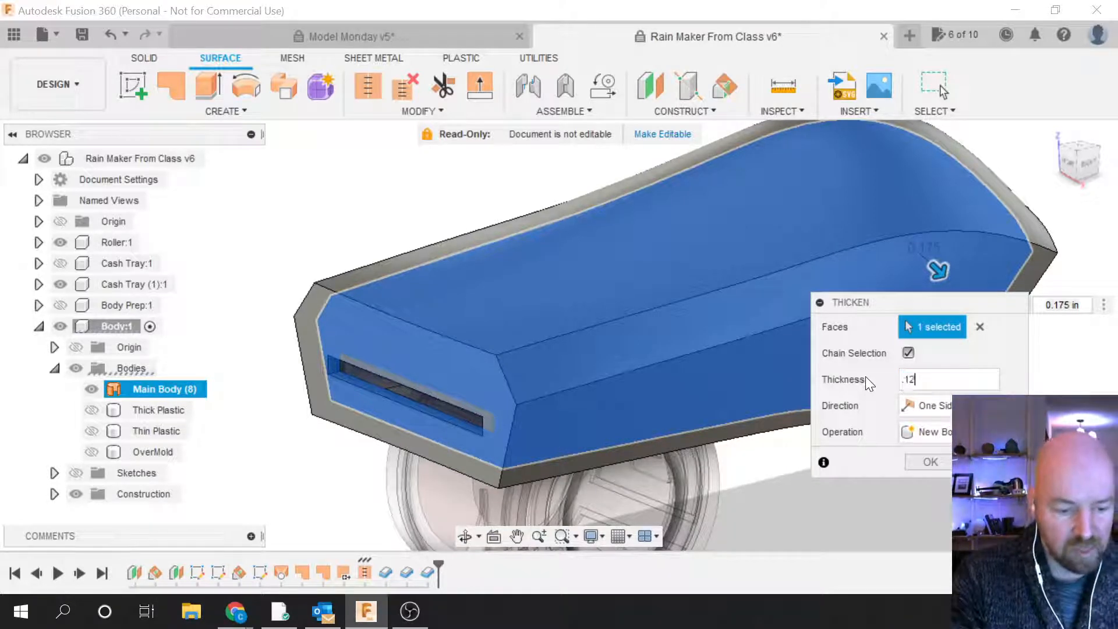
{"action": "type", "text": "5in"}
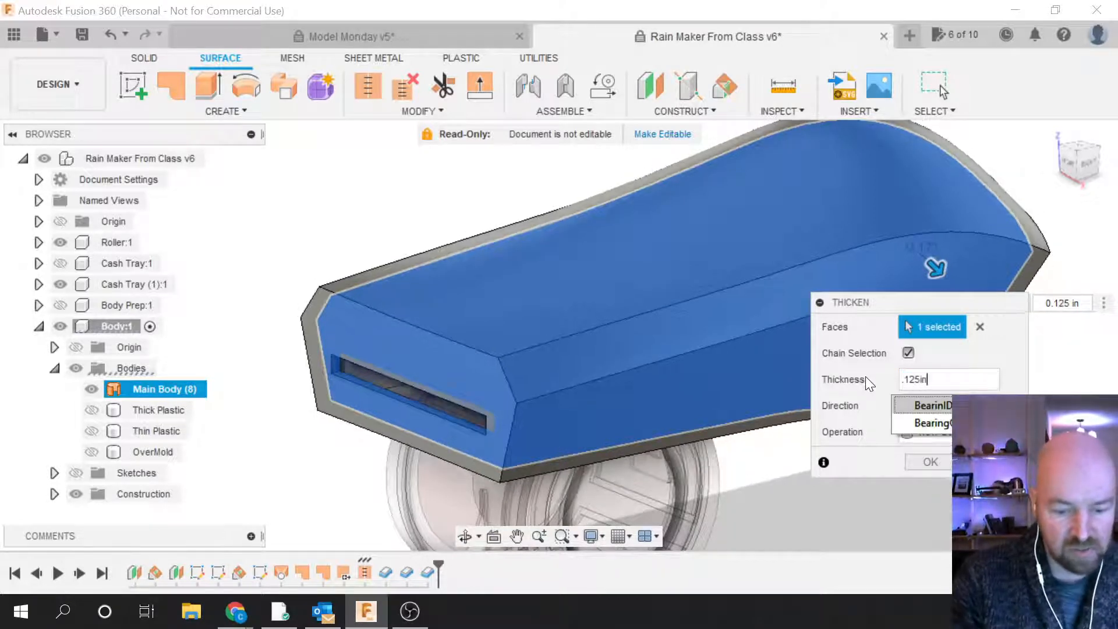
{"action": "type", "text": "+"}
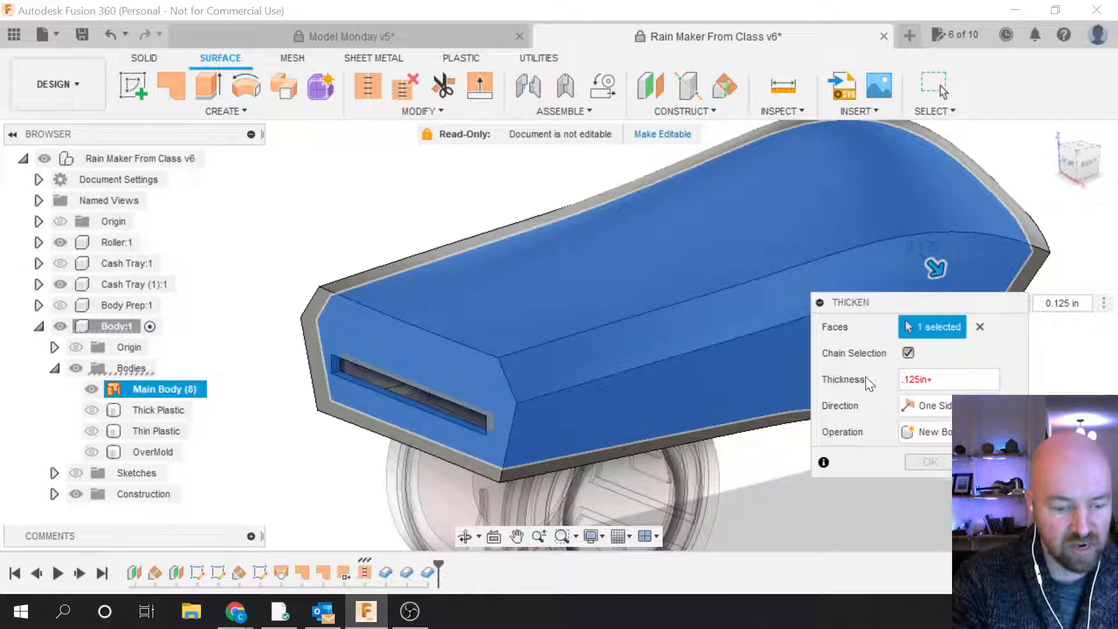
{"action": "type", "text": ".1"}
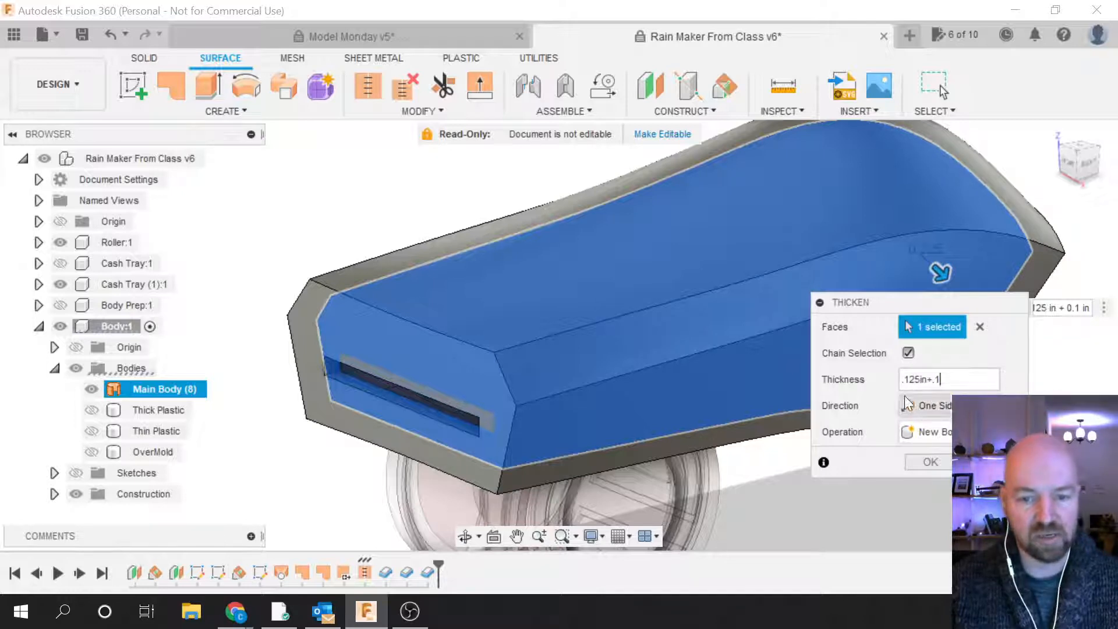
{"action": "left_click", "coordinate": [931, 460]}
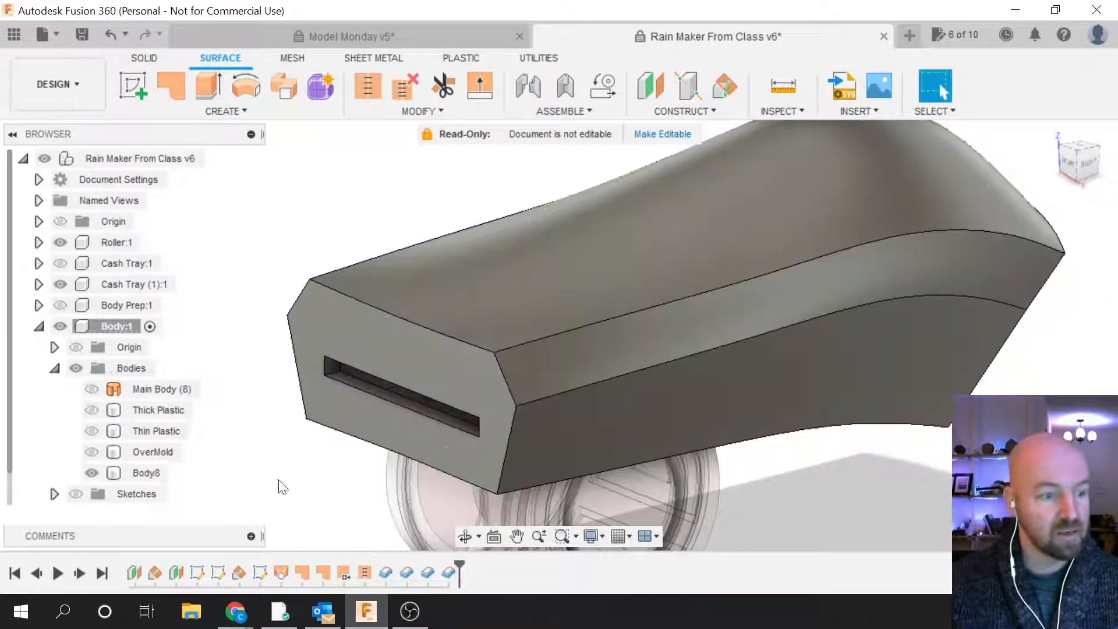
Step: Rename Body8 to 'OverMold Details'
{"action": "left_click", "coordinate": [139, 473]}
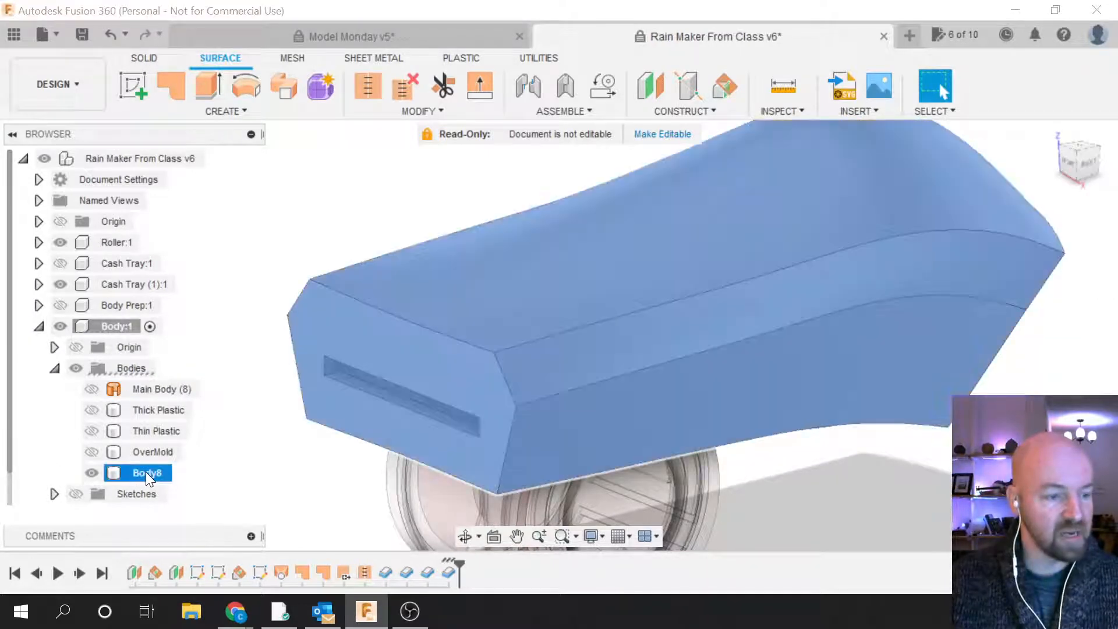
{"action": "left_click", "coordinate": [144, 473]}
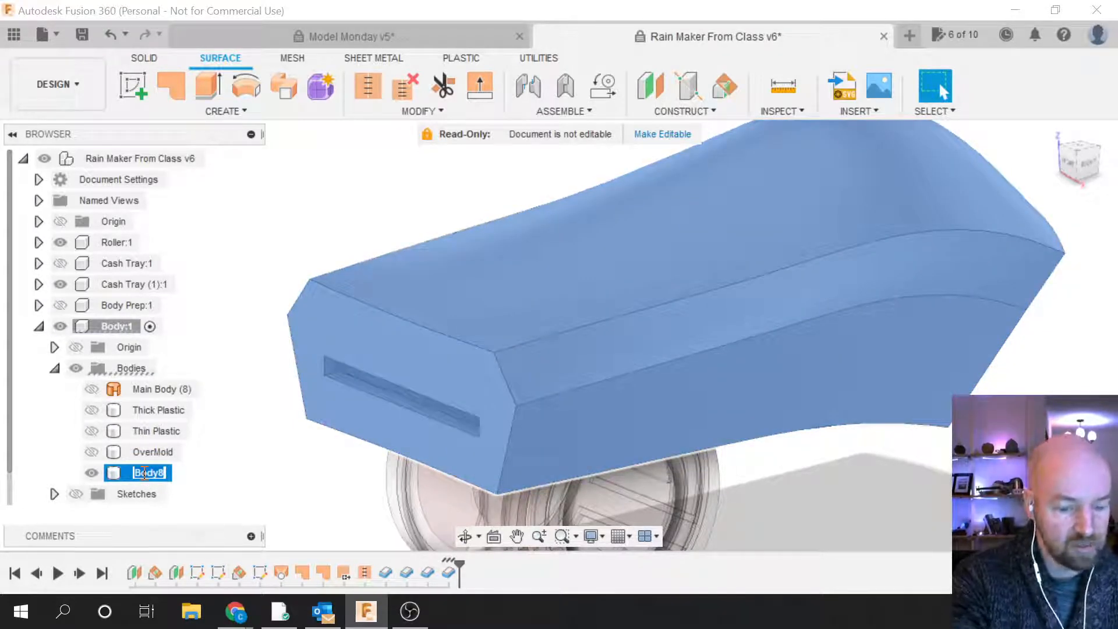
{"action": "type", "text": "Ove"}
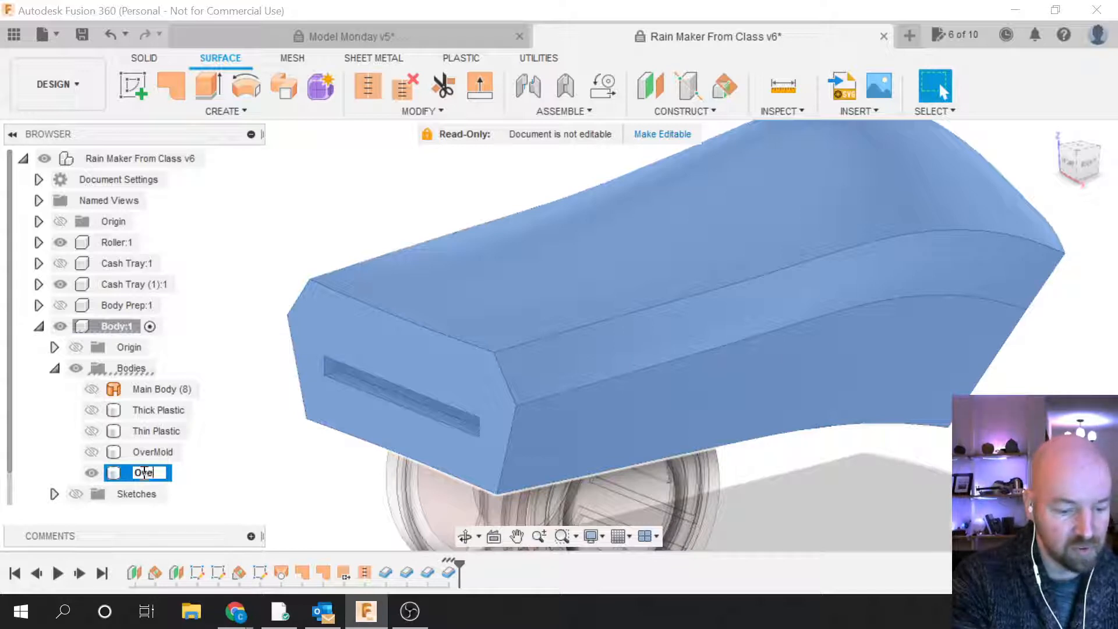
{"action": "type", "text": "rMold"}
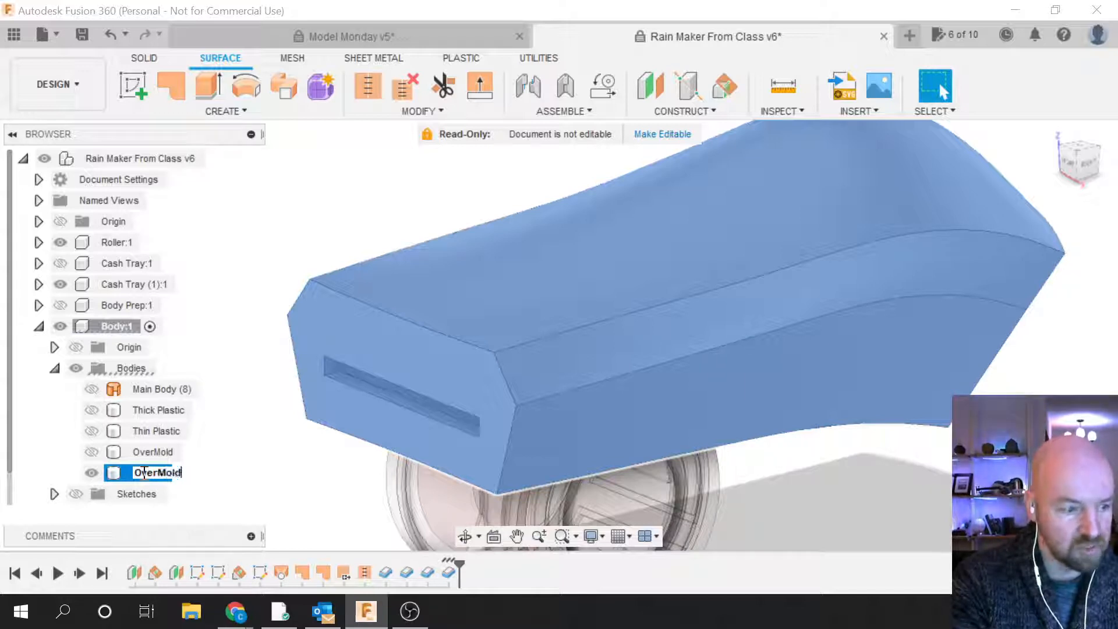
{"action": "type", "text": " Details"}
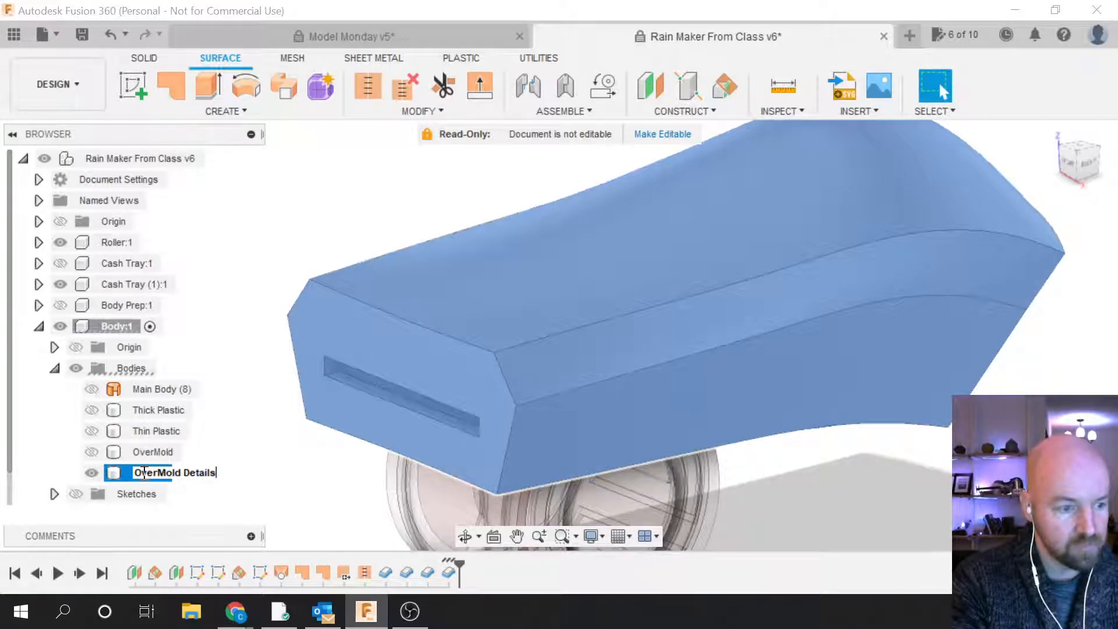
{"action": "key", "text": "Return"}
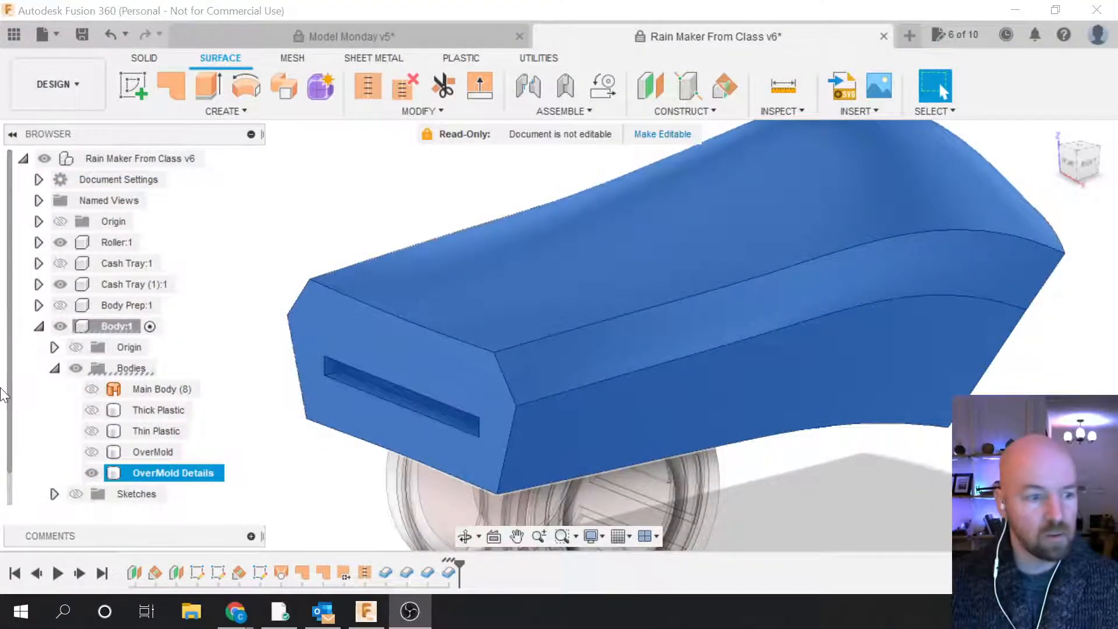
Step: Reopen the Thicken feature from the timeline and confirm it unchanged
{"action": "right_click", "coordinate": [428, 575]}
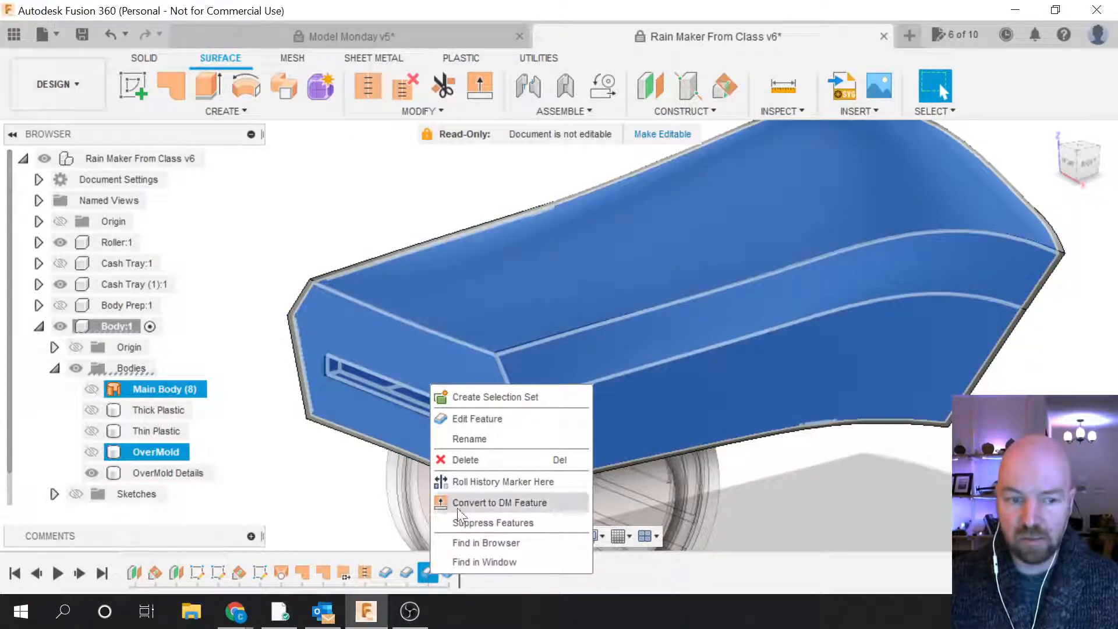
{"action": "left_click", "coordinate": [470, 418]}
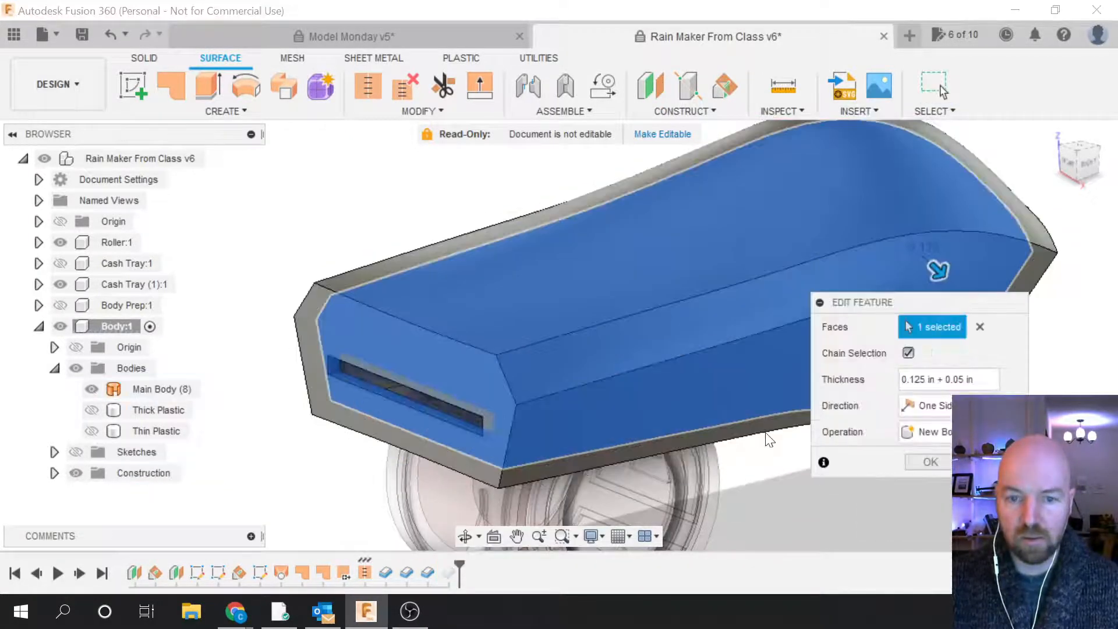
{"action": "left_click_drag", "start_coordinate": [872, 303], "coordinate": [897, 321]}
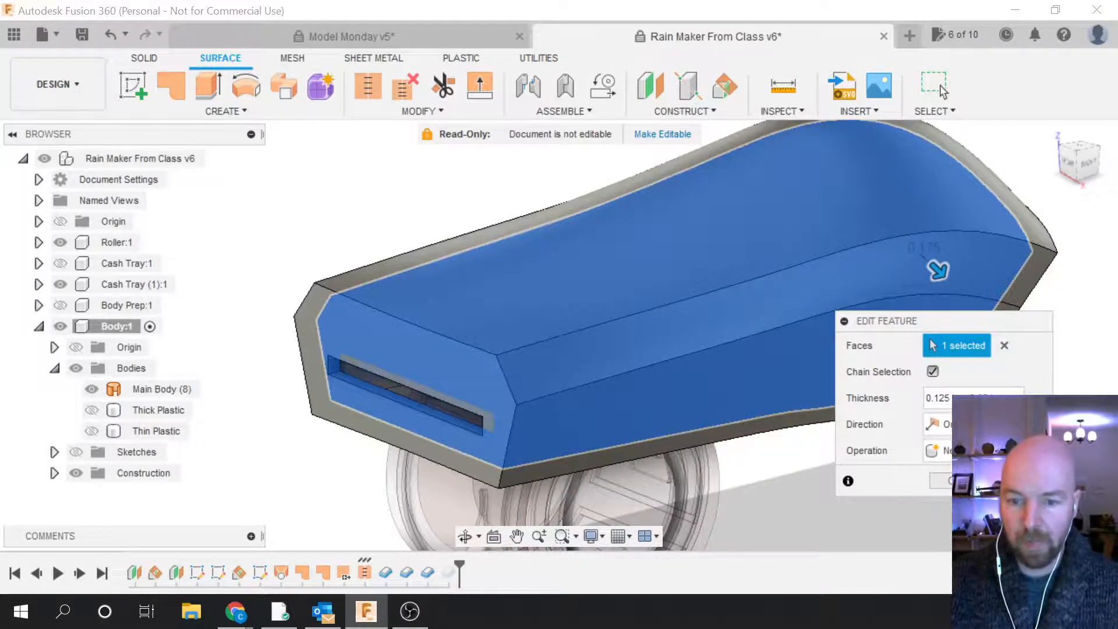
{"action": "key", "text": "Return"}
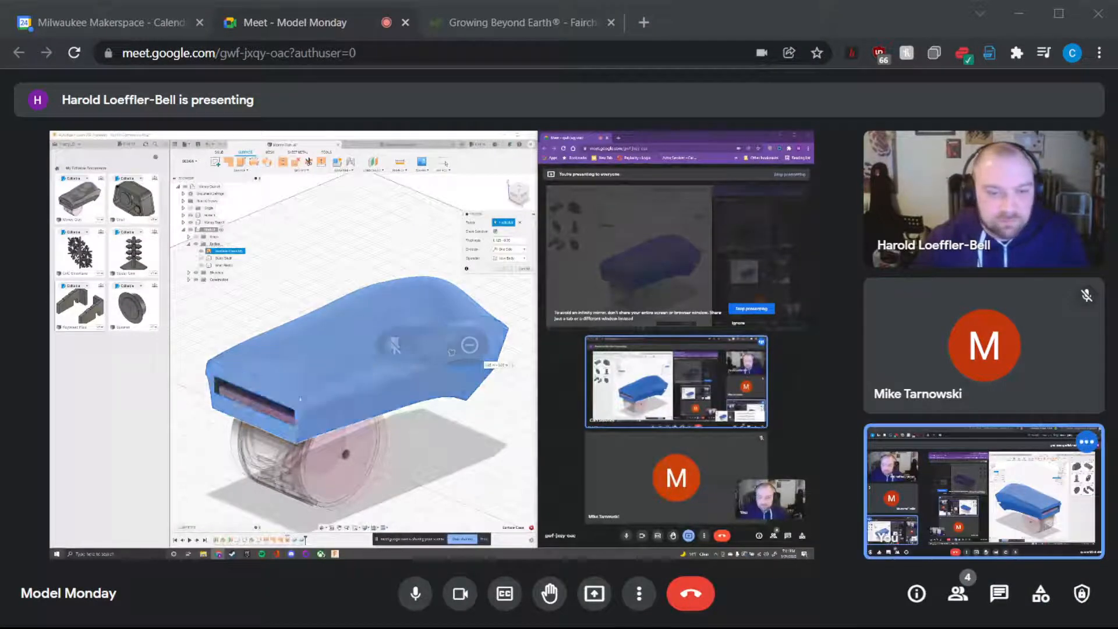
Step: Bring the Google Meet call window to the front to view the shared screen
{"action": "left_click", "coordinate": [711, 30]}
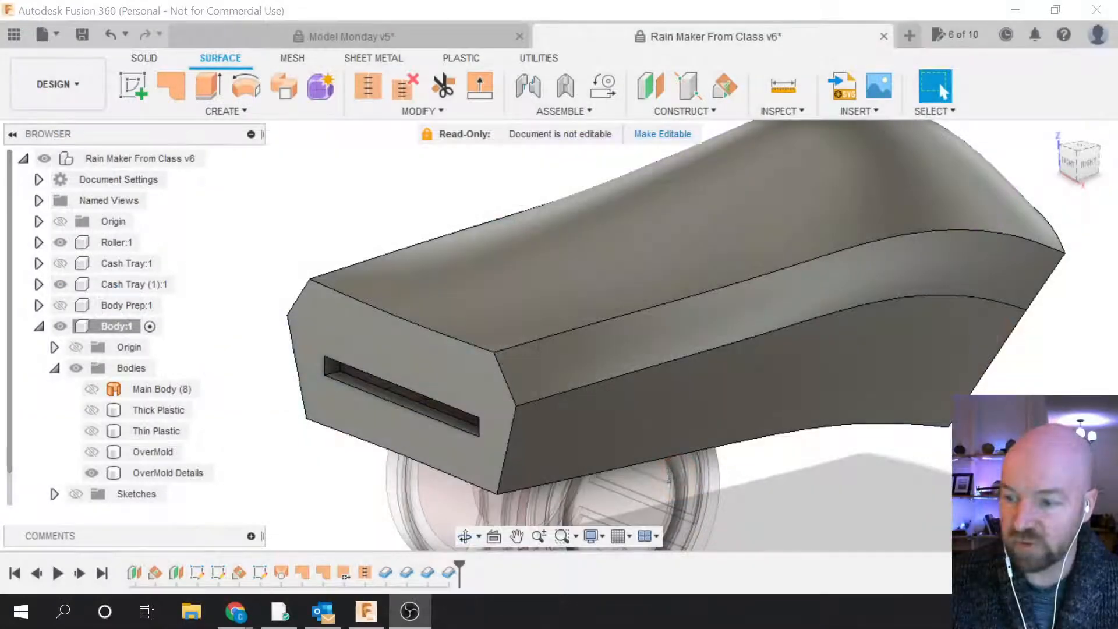
Step: Hide OverMold Details, show Thin Plastic, then try Thicken and cancel it
{"action": "left_click", "coordinate": [91, 471]}
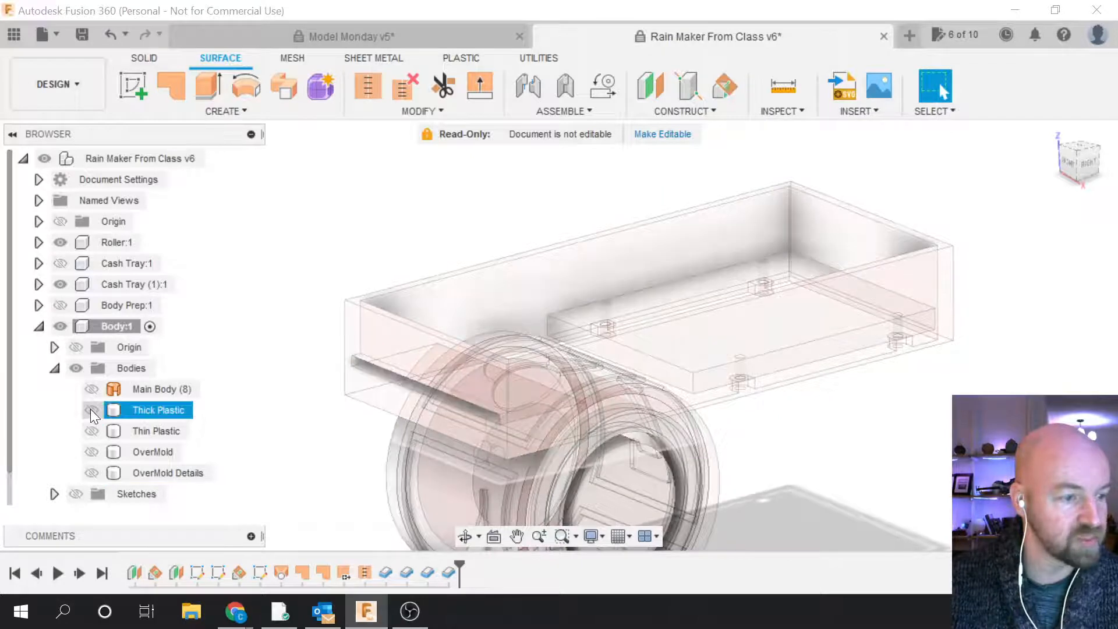
{"action": "left_click", "coordinate": [90, 431]}
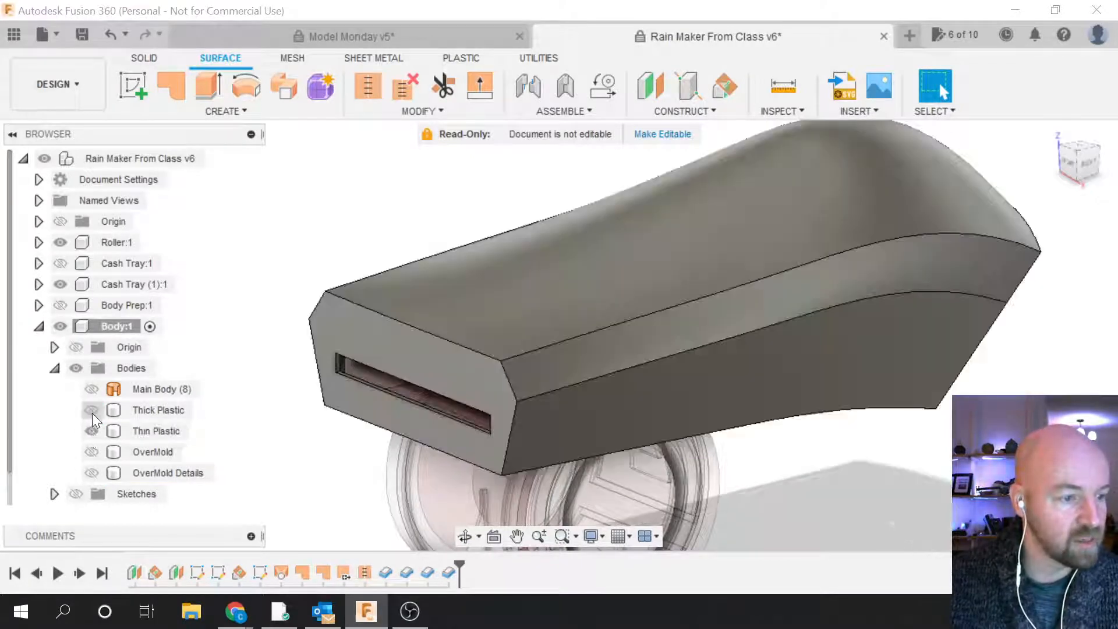
{"action": "left_click", "coordinate": [242, 111]}
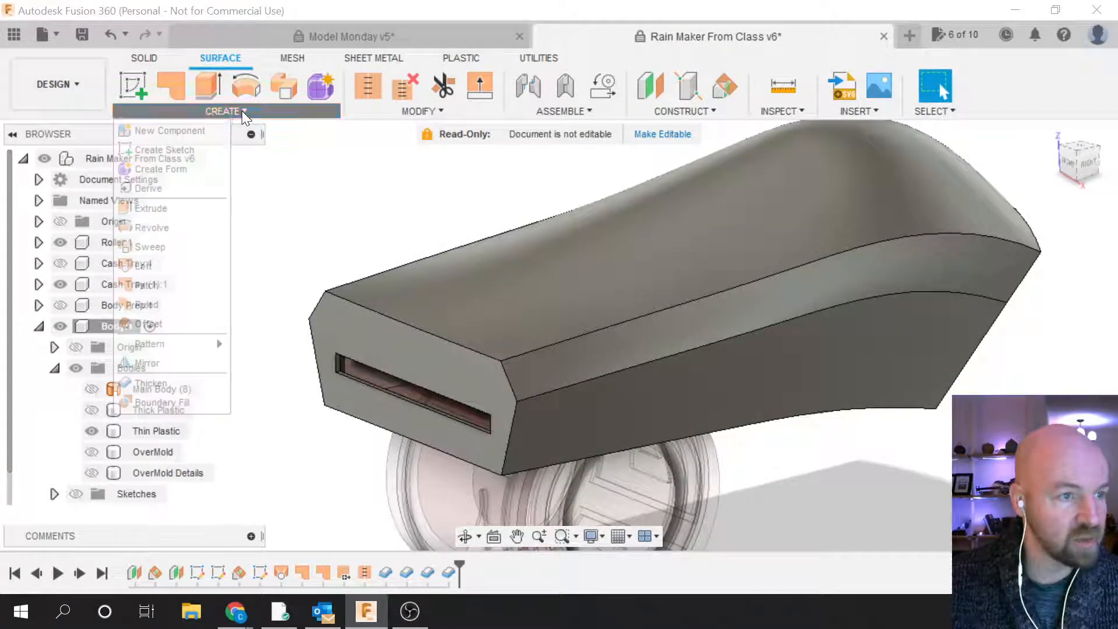
{"action": "key", "text": "Escape"}
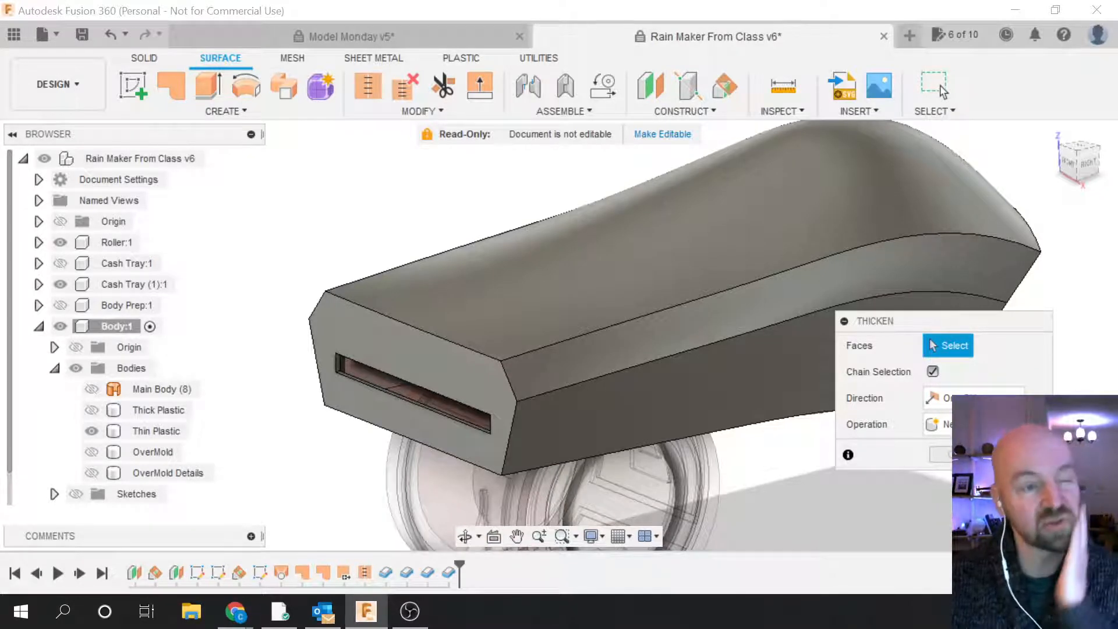
{"action": "left_click", "coordinate": [940, 85]}
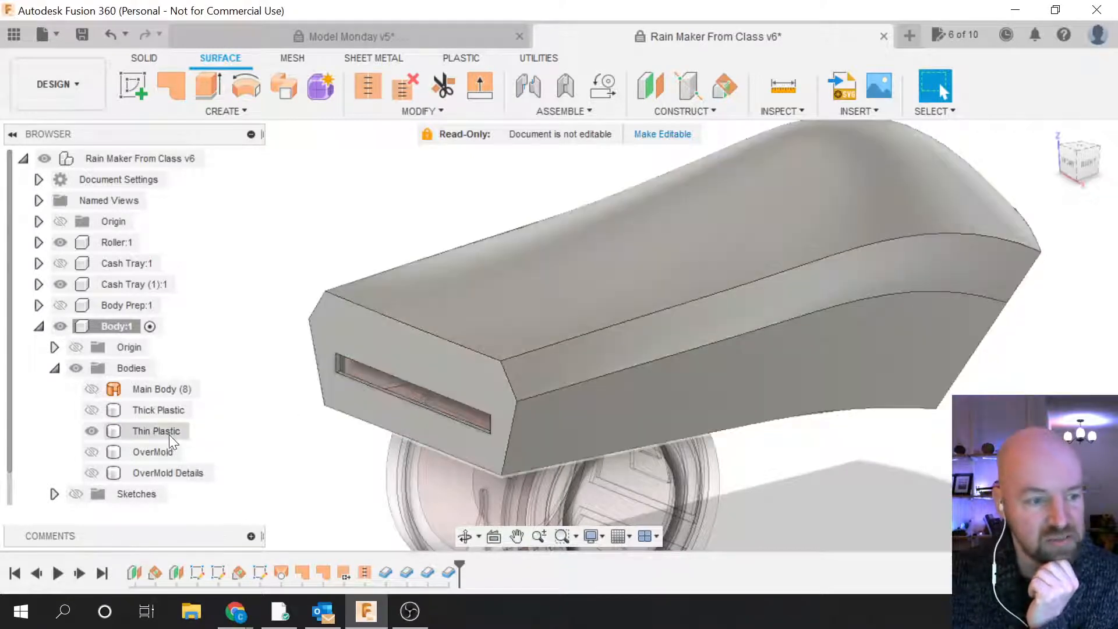
Step: Select and clear Thin Plastic, then start a Revolve and cancel it
{"action": "left_click", "coordinate": [169, 436]}
{"action": "left_click", "coordinate": [261, 457]}
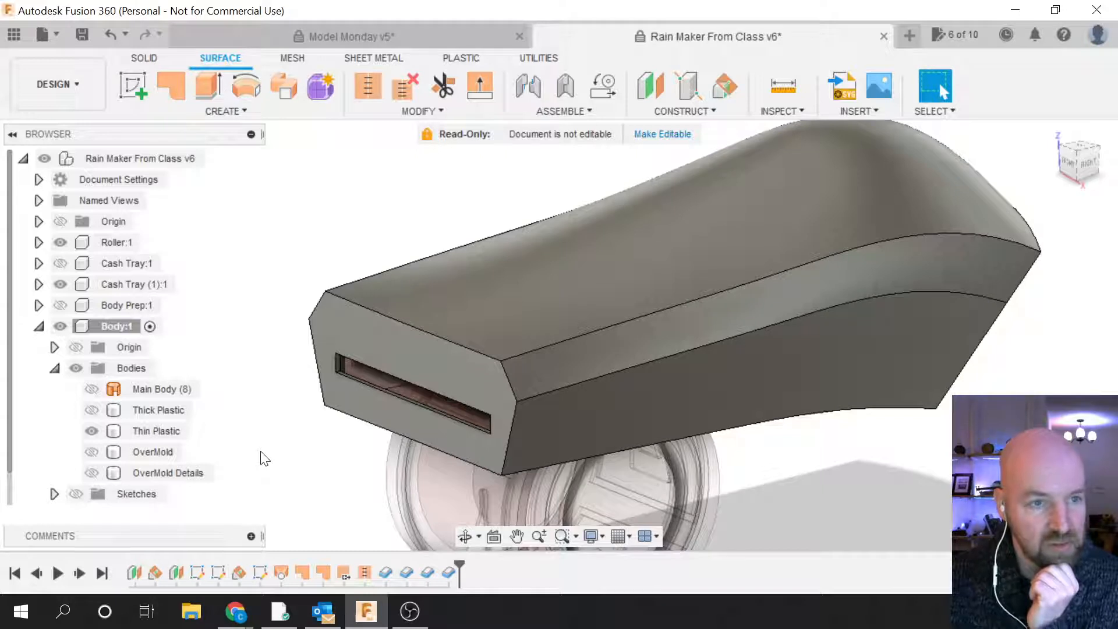
{"action": "left_click", "coordinate": [236, 99]}
{"action": "left_click", "coordinate": [235, 110]}
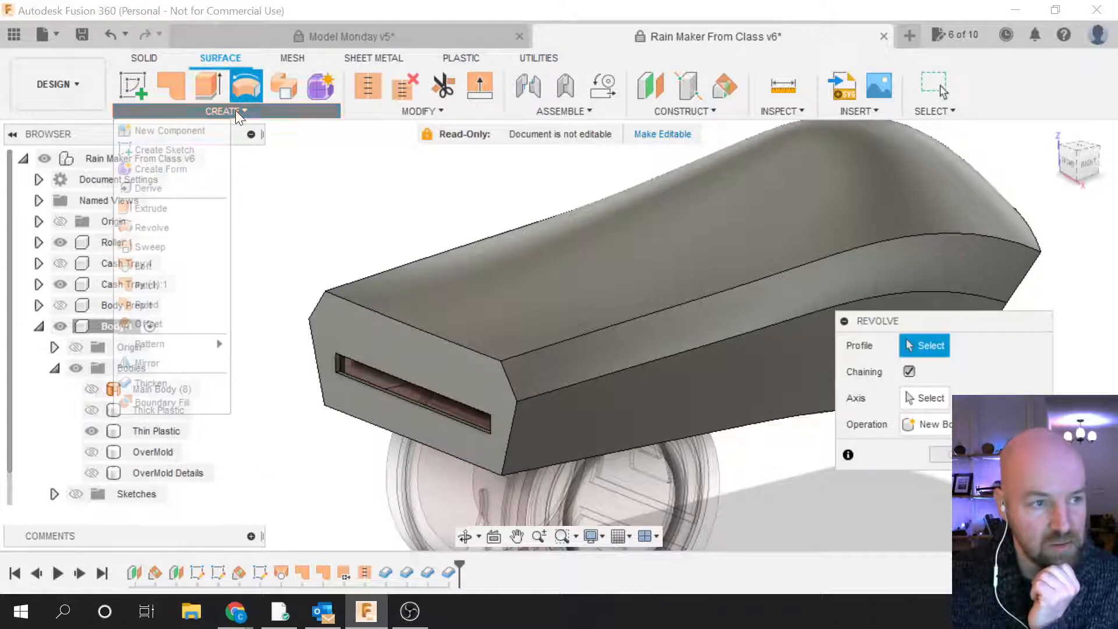
{"action": "key", "text": "Escape"}
{"action": "key", "text": "Escape"}
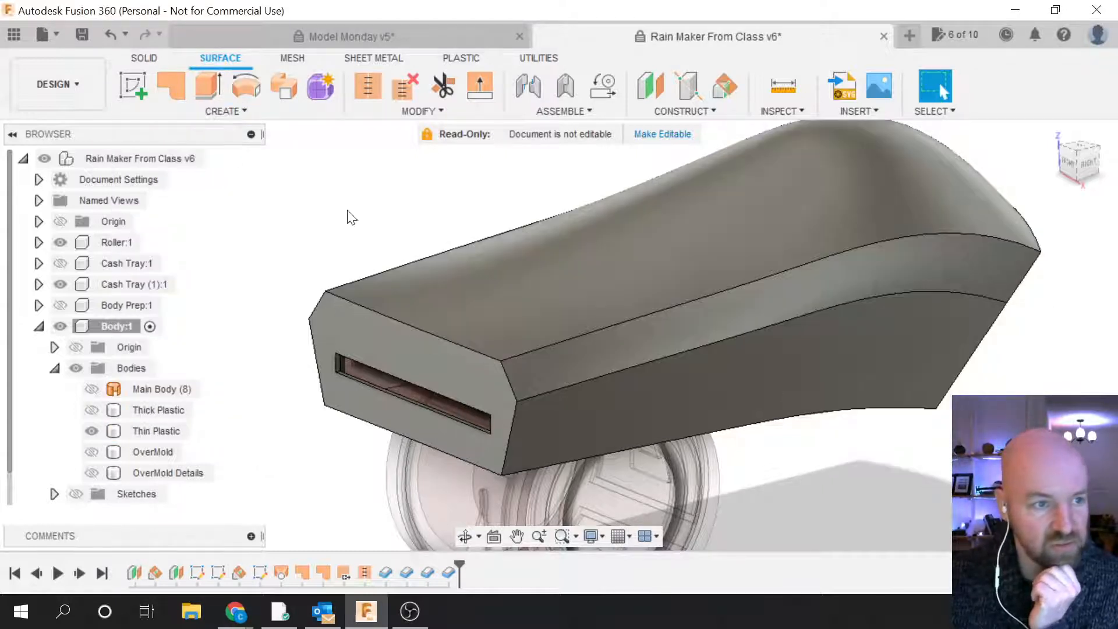
Step: Start and cancel a Mirror from the Create menu, then reopen the surface creation commands
{"action": "left_click", "coordinate": [250, 112]}
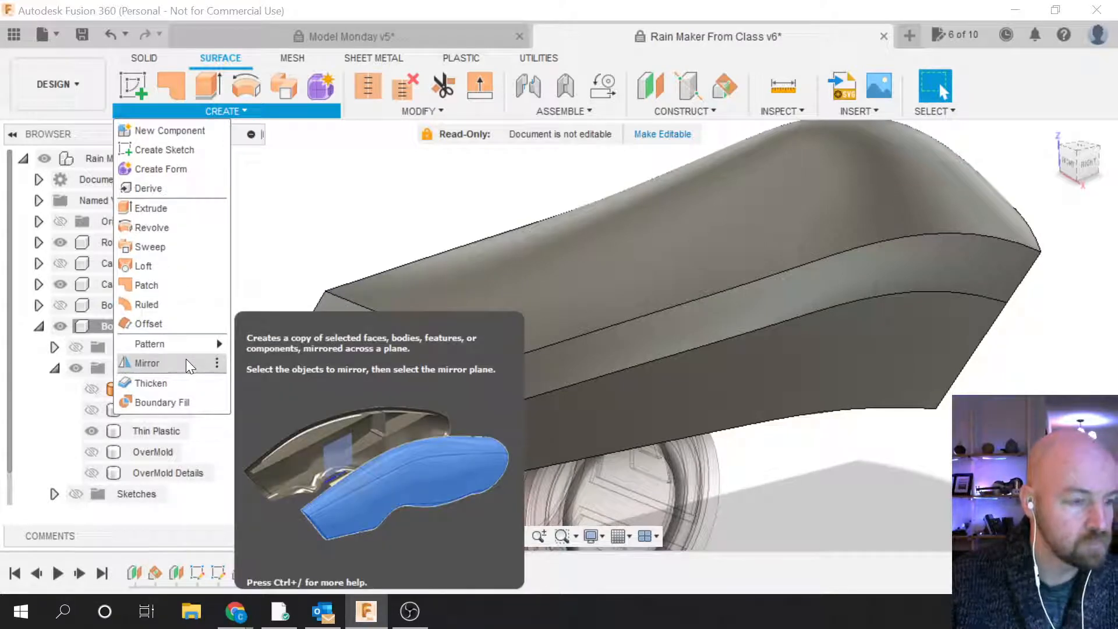
{"action": "left_click", "coordinate": [187, 363]}
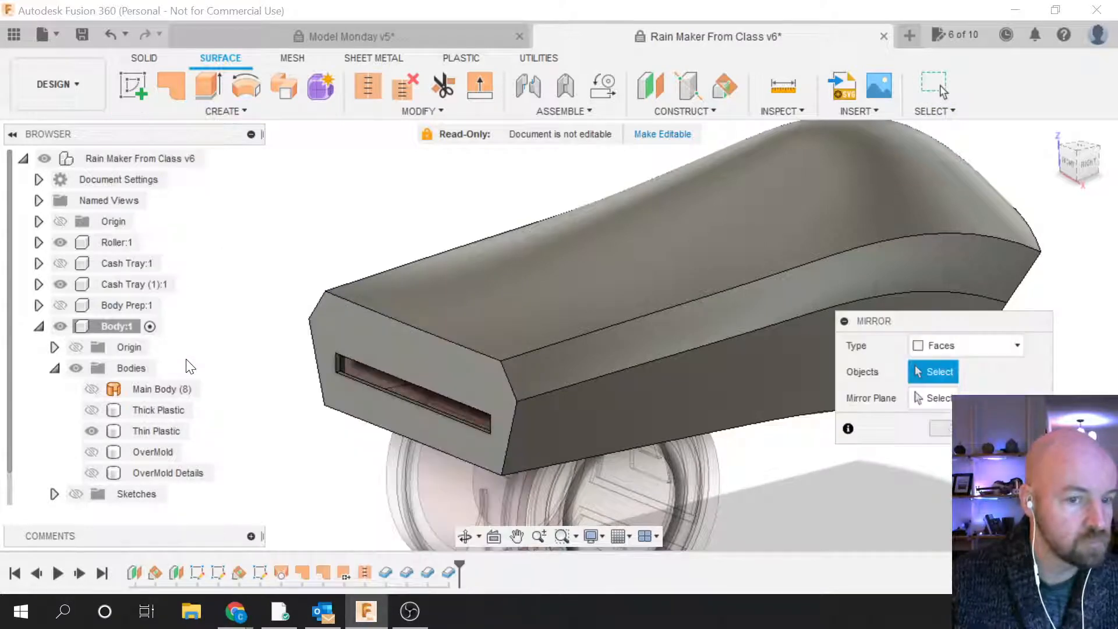
{"action": "key", "text": "Escape"}
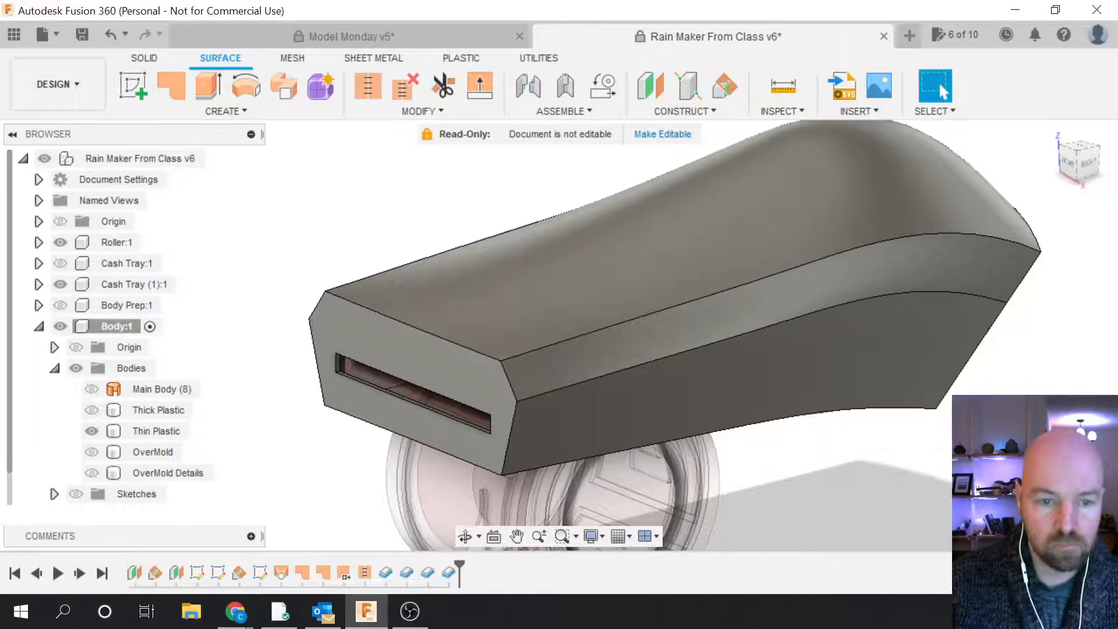
{"action": "left_click", "coordinate": [259, 111]}
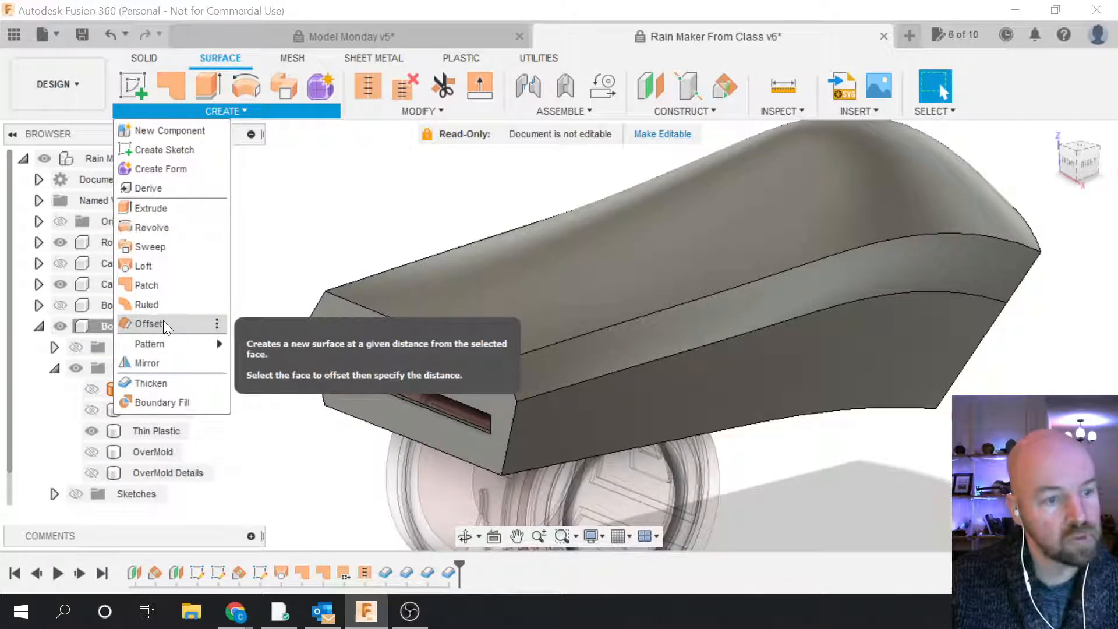
Step: Offset the top face and the long side face into new surfaces, starting with Body9 (1)
{"action": "left_click", "coordinate": [149, 324]}
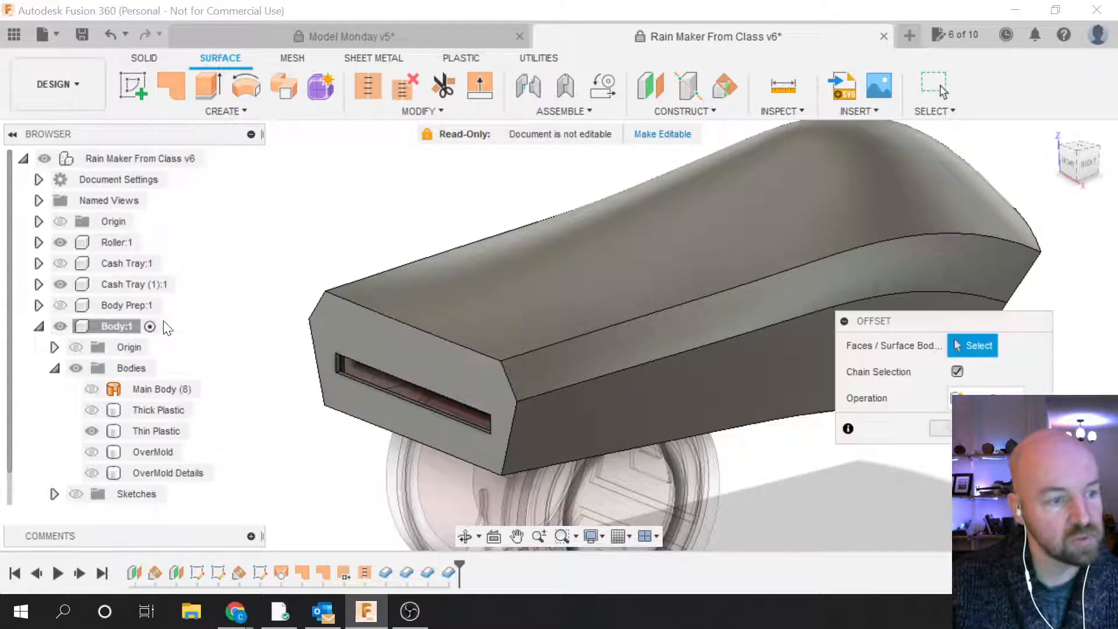
{"action": "left_click", "coordinate": [511, 273]}
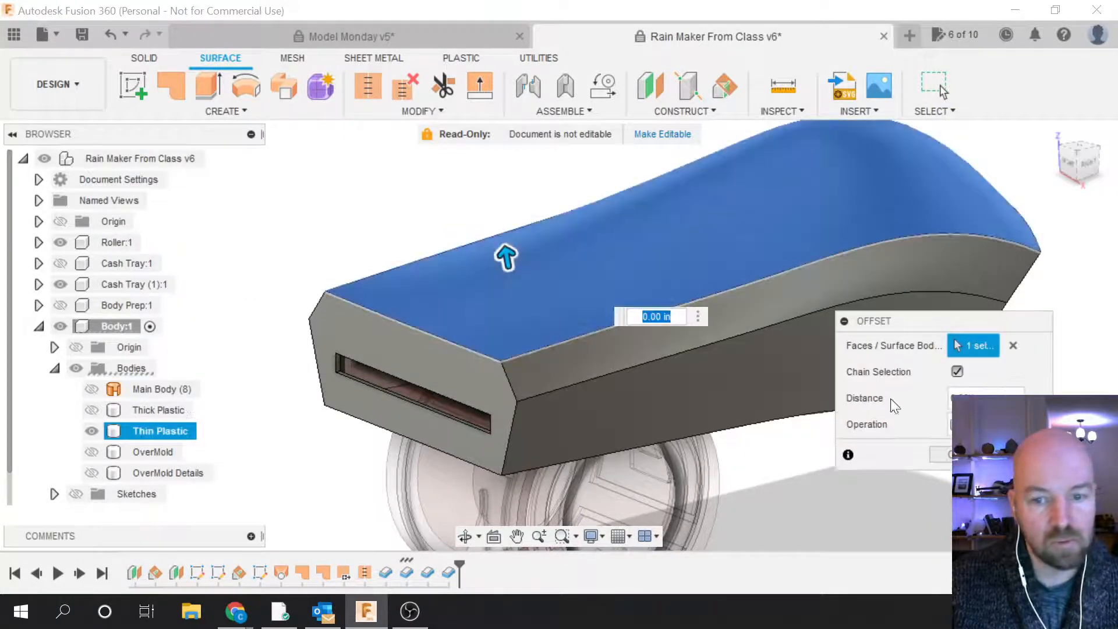
{"action": "key", "text": "Return"}
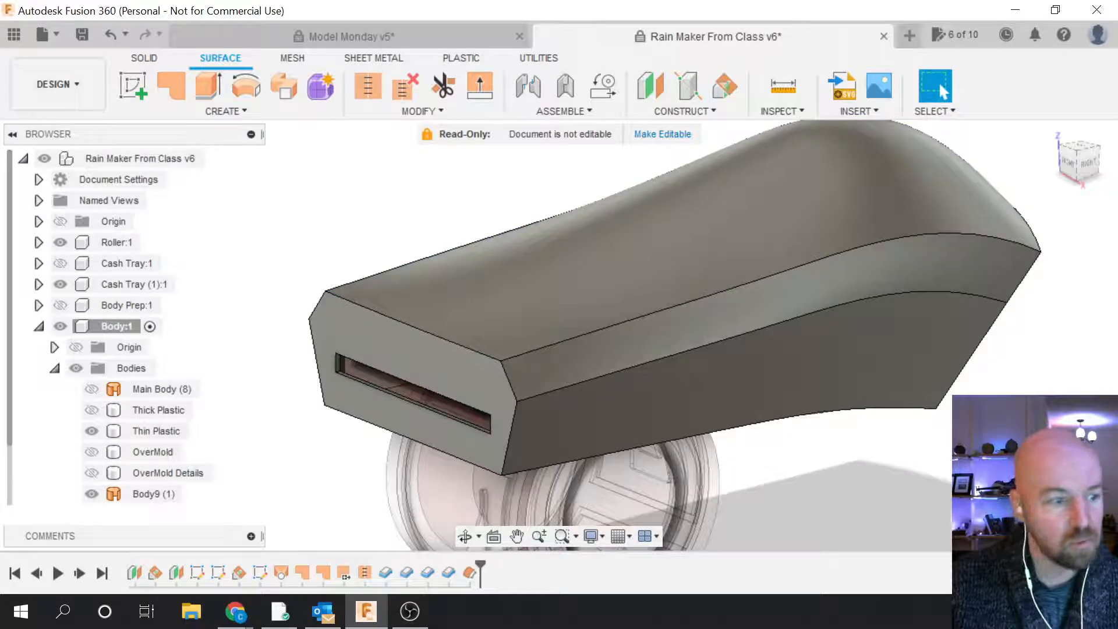
{"action": "left_click", "coordinate": [224, 110]}
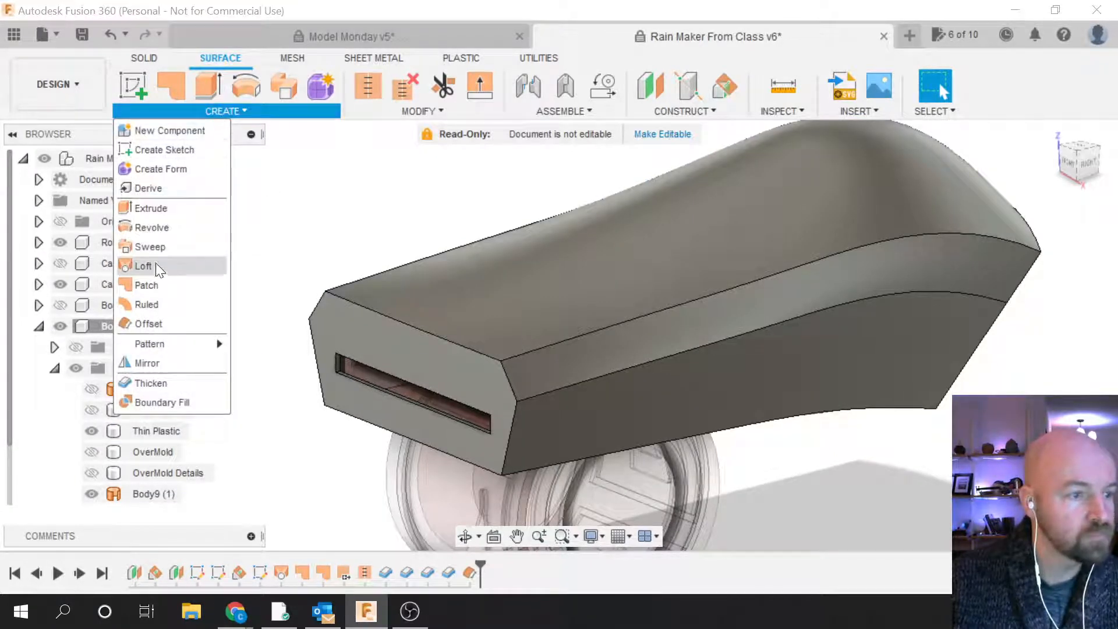
{"action": "left_click", "coordinate": [158, 325]}
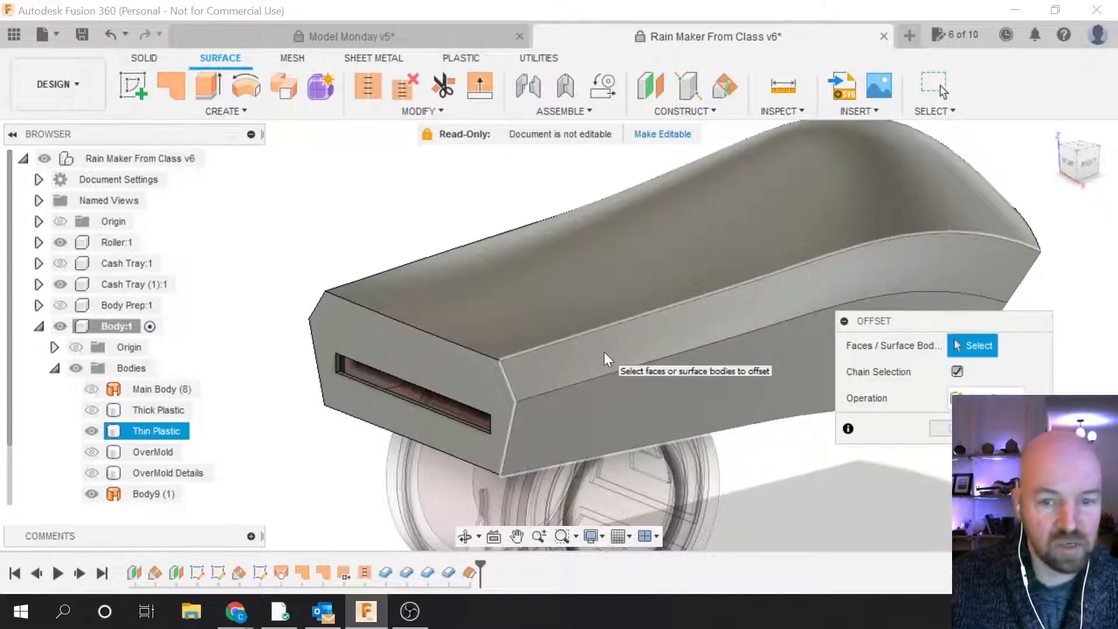
{"action": "left_click", "coordinate": [607, 360]}
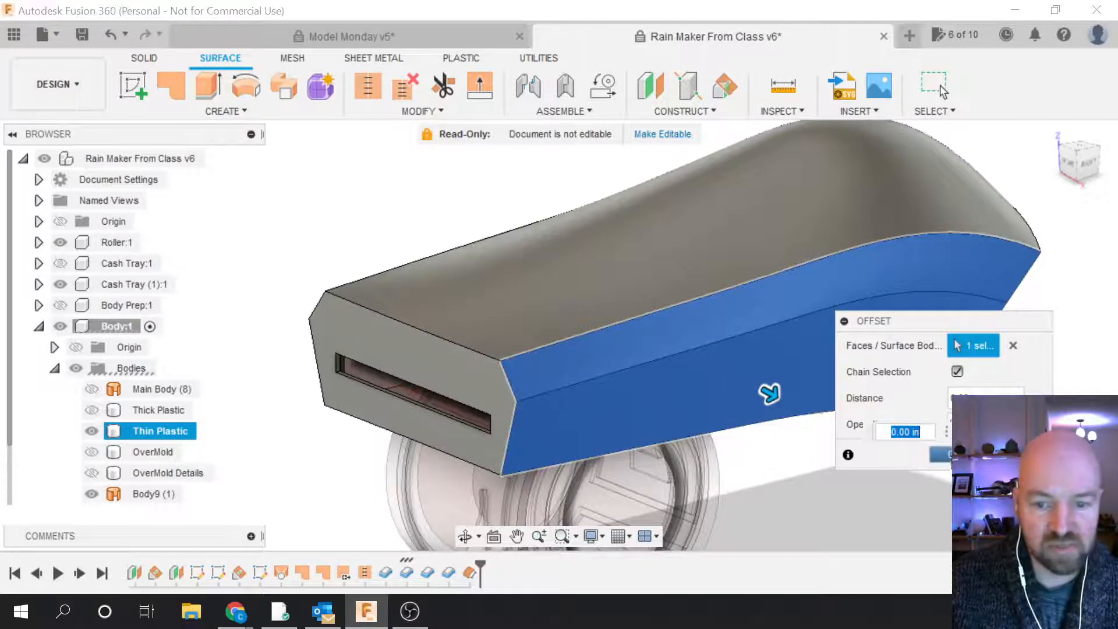
{"action": "key", "text": "Return"}
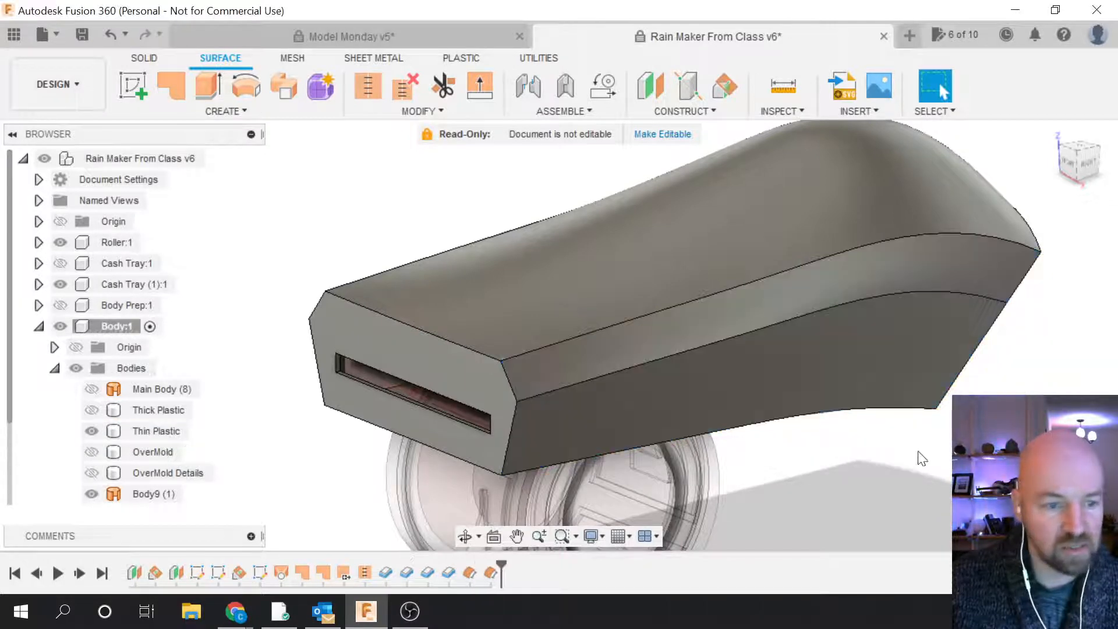
Step: Try offsetting the slotted front end face, cancel it, and restart the Offset command
{"action": "left_click", "coordinate": [233, 108]}
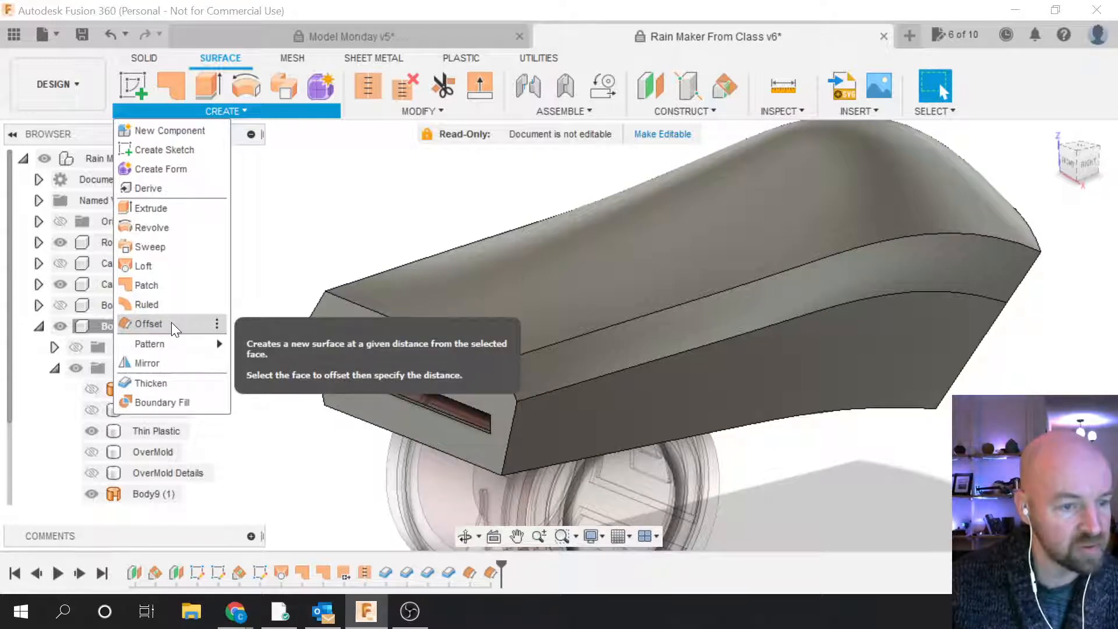
{"action": "left_click", "coordinate": [171, 323]}
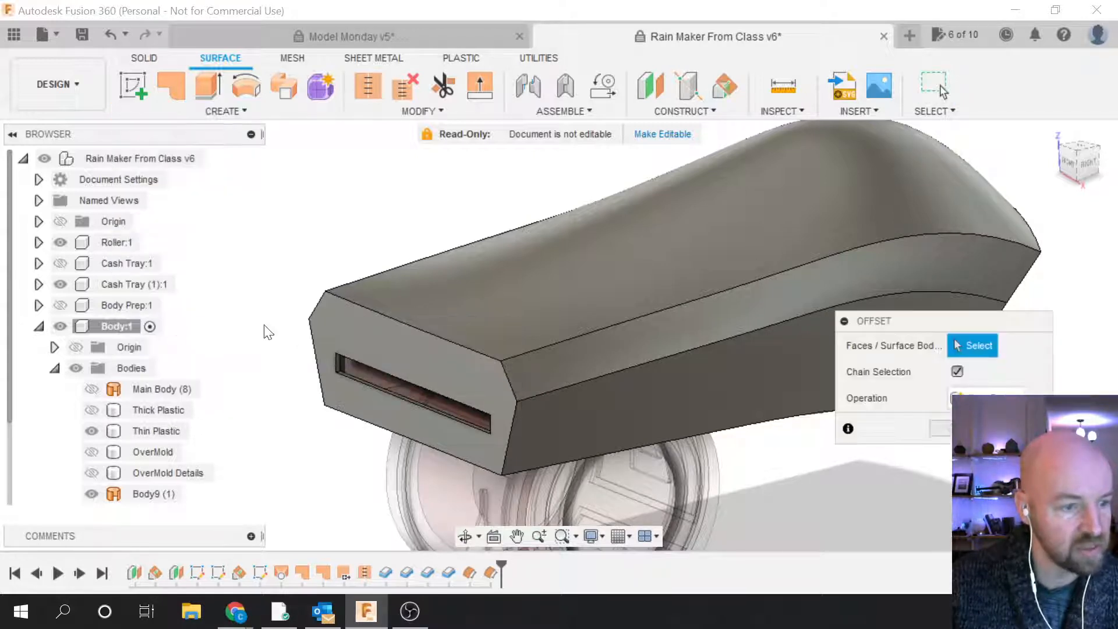
{"action": "left_click", "coordinate": [405, 350]}
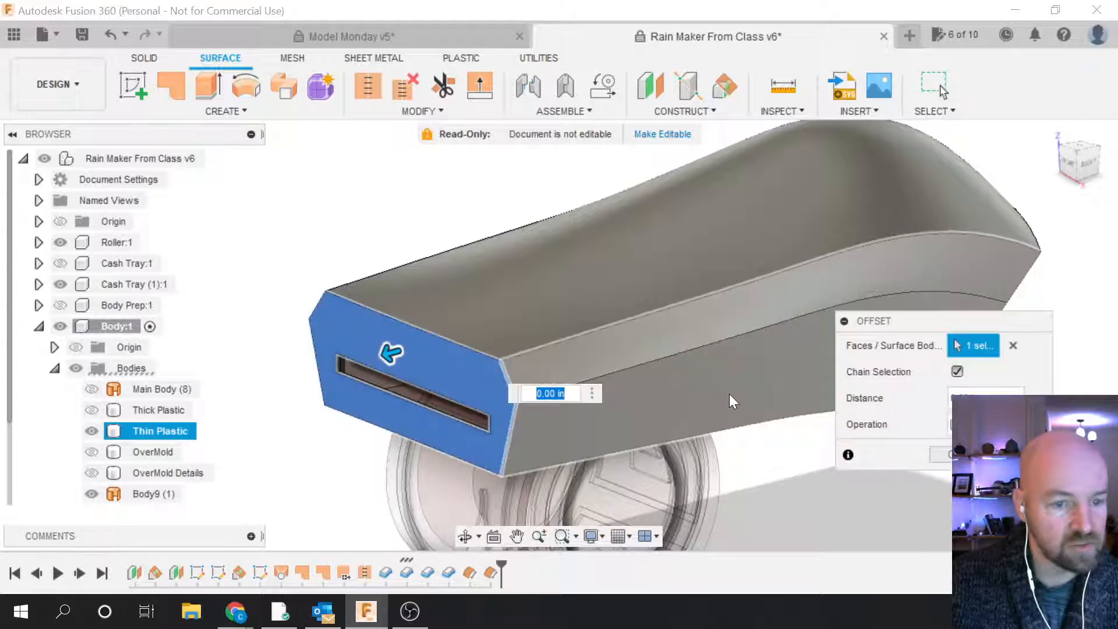
{"action": "key", "text": "Escape"}
{"action": "key", "text": "Escape"}
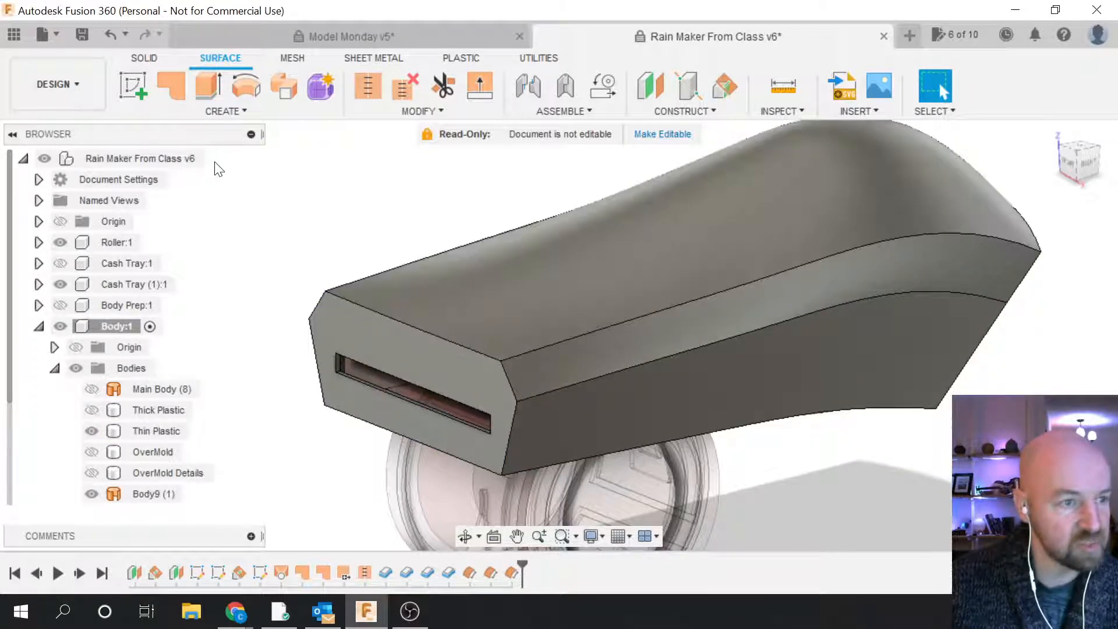
{"action": "left_click", "coordinate": [235, 111]}
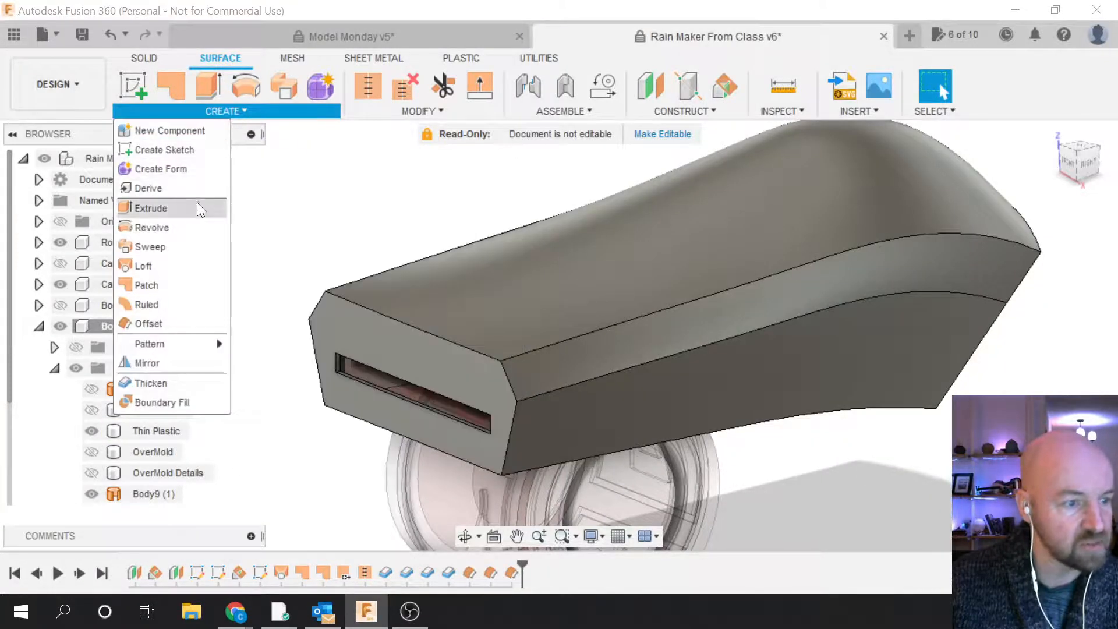
{"action": "left_click", "coordinate": [173, 320]}
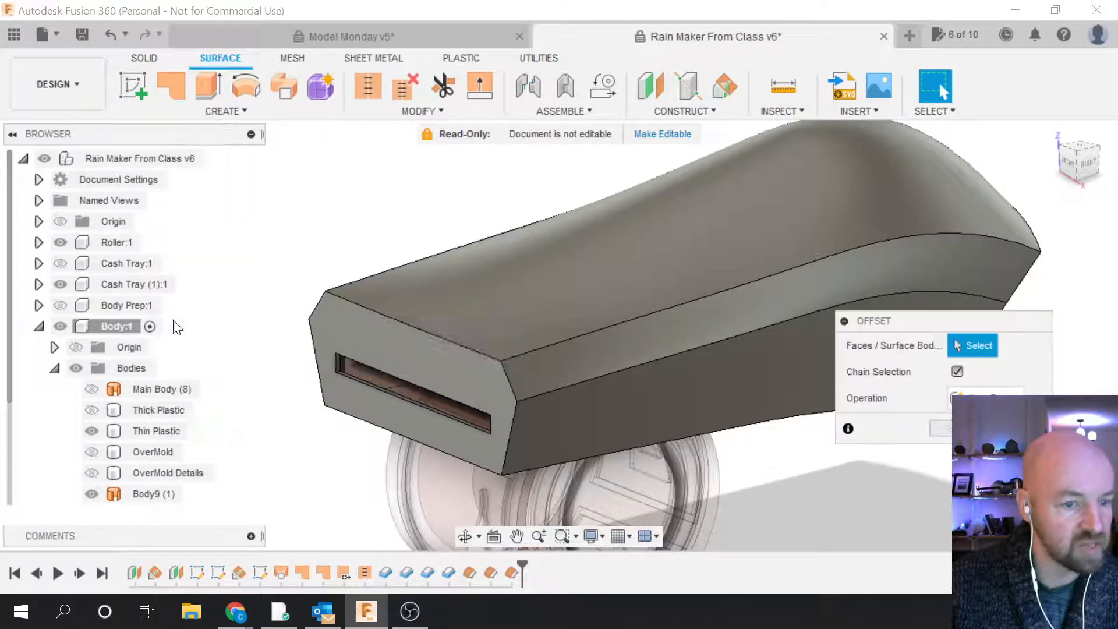
Step: Orbit around the model and attempt offsets of the angled end face and top face, cancelling both
{"action": "left_click_drag", "start_coordinate": [1076, 160], "coordinate": [1031, 150]}
{"action": "middle_click_drag", "start_coordinate": [774, 321], "coordinate": [500, 310], "text": "shift"}
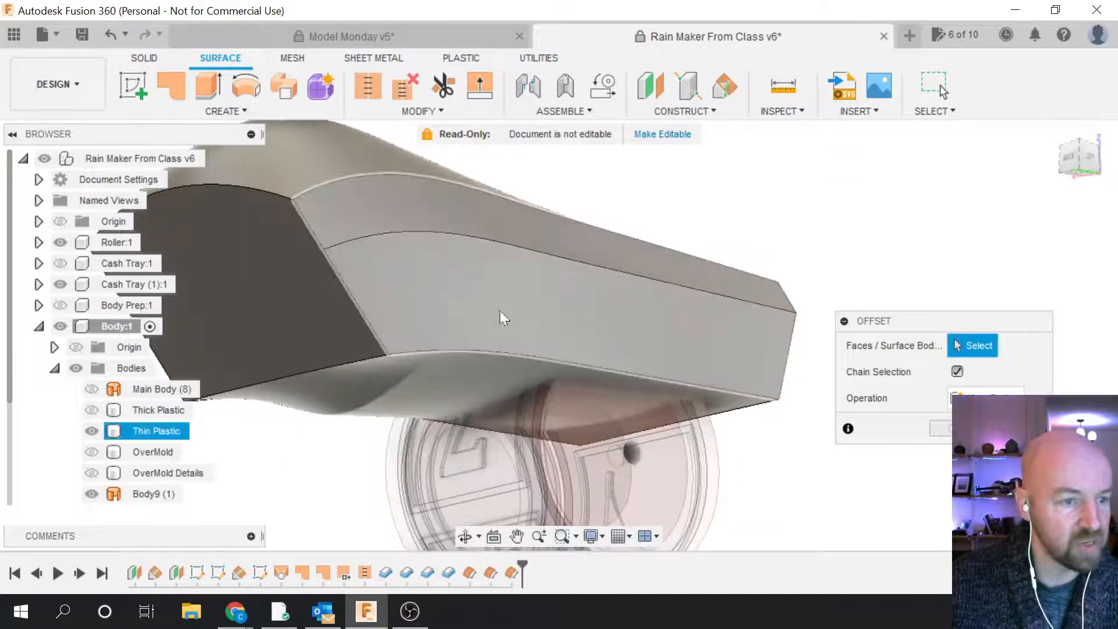
{"action": "left_click", "coordinate": [299, 320]}
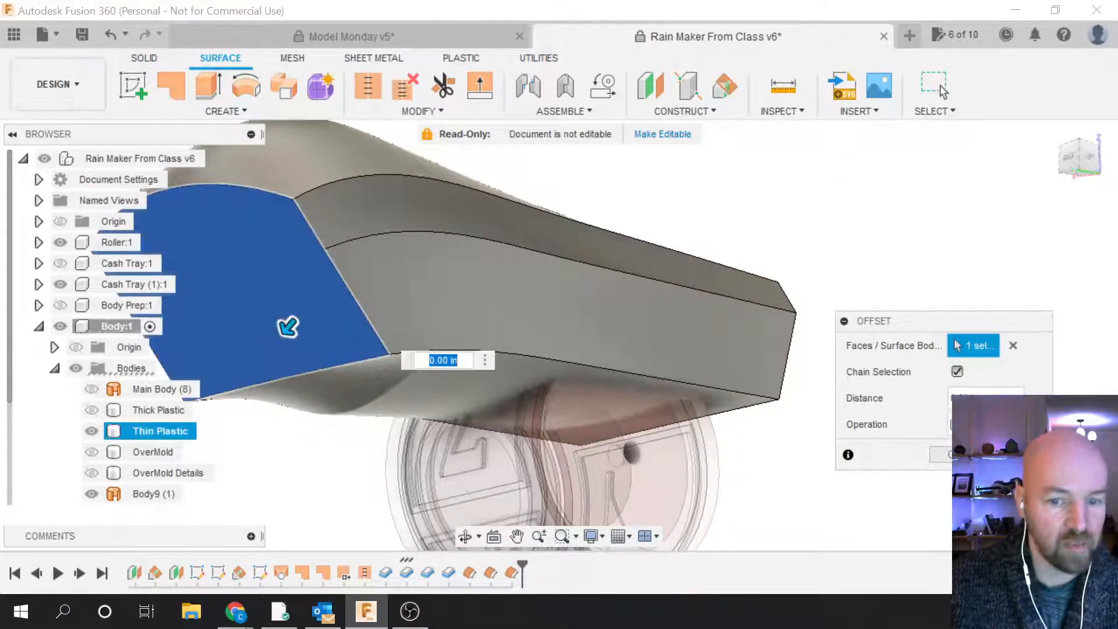
{"action": "key", "text": "Escape"}
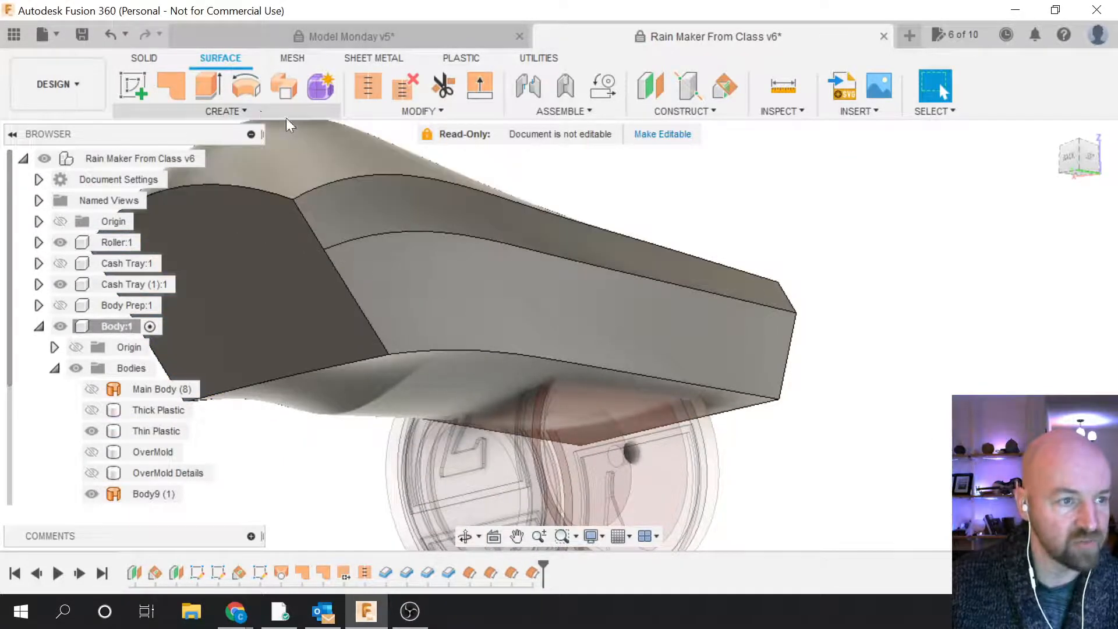
{"action": "left_click", "coordinate": [260, 111]}
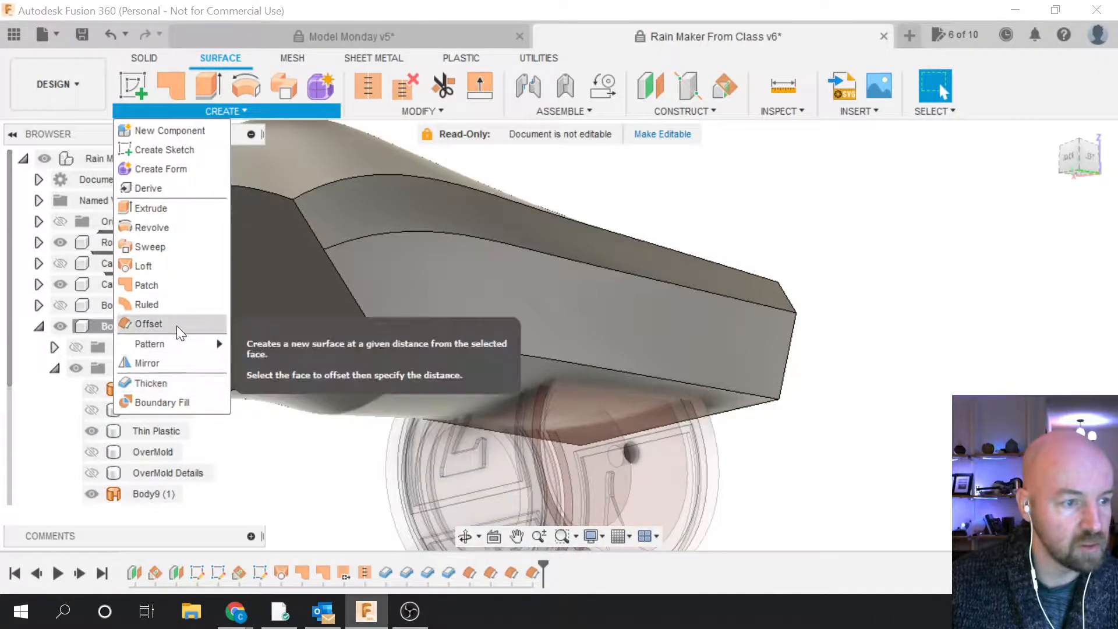
{"action": "left_click", "coordinate": [175, 324]}
{"action": "left_click", "coordinate": [492, 307]}
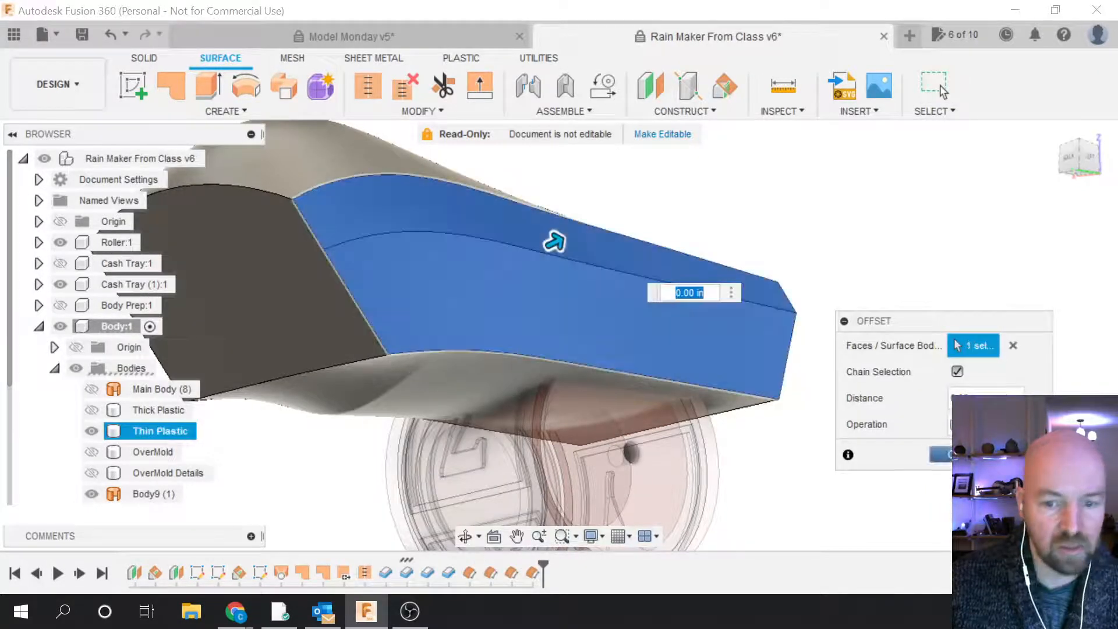
{"action": "key", "text": "Escape"}
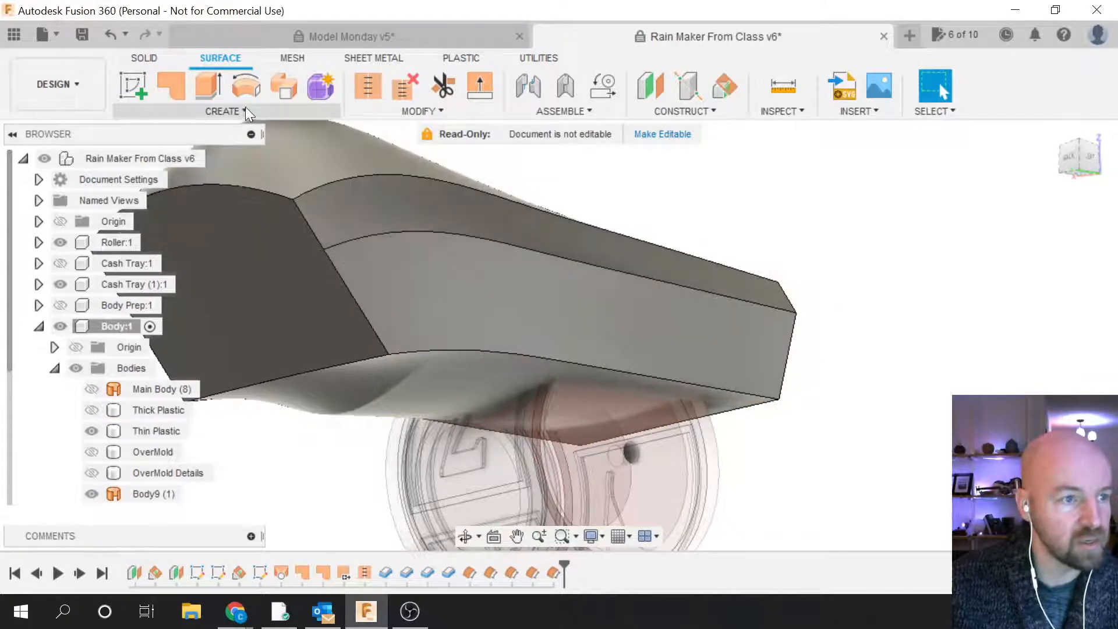
Step: Offset the bottom face into a new surface body
{"action": "left_click", "coordinate": [246, 107]}
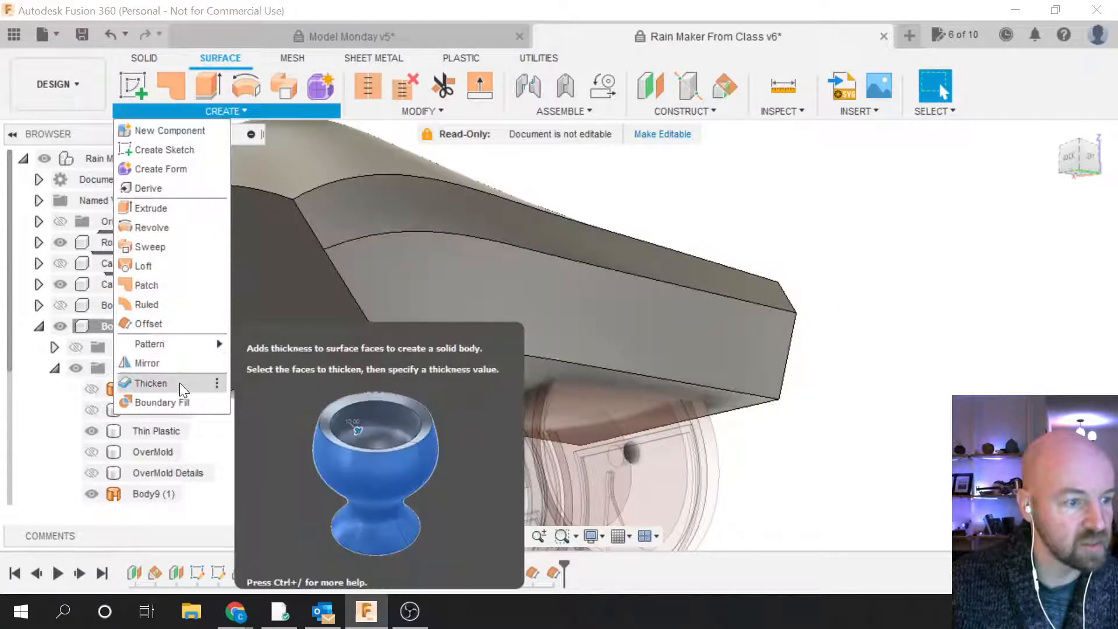
{"action": "left_click", "coordinate": [181, 325]}
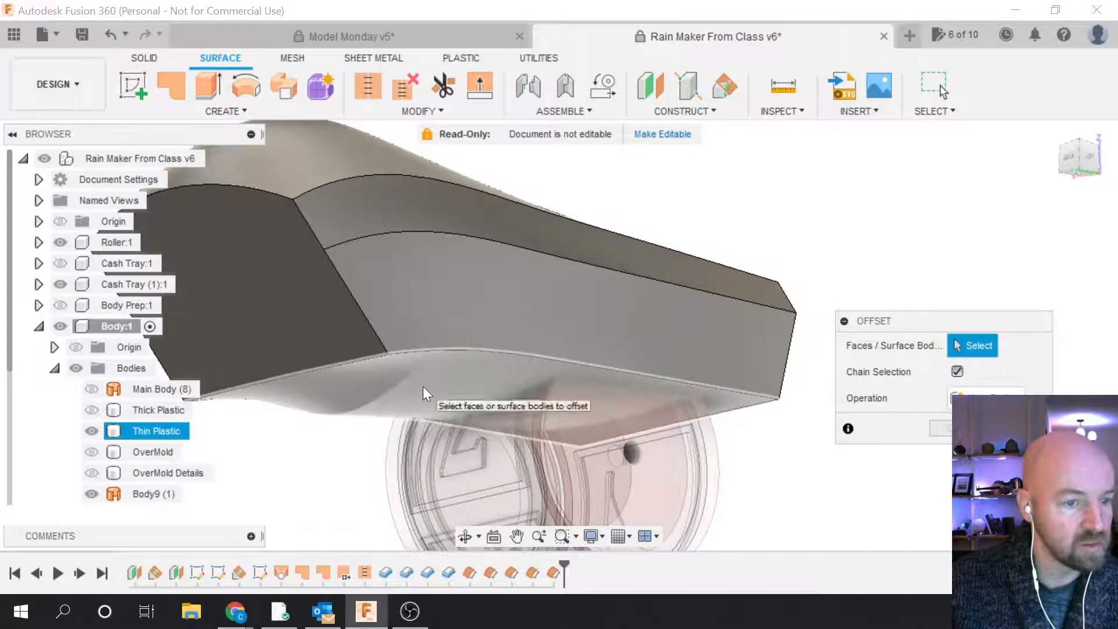
{"action": "left_click", "coordinate": [423, 386]}
{"action": "key", "text": "Return"}
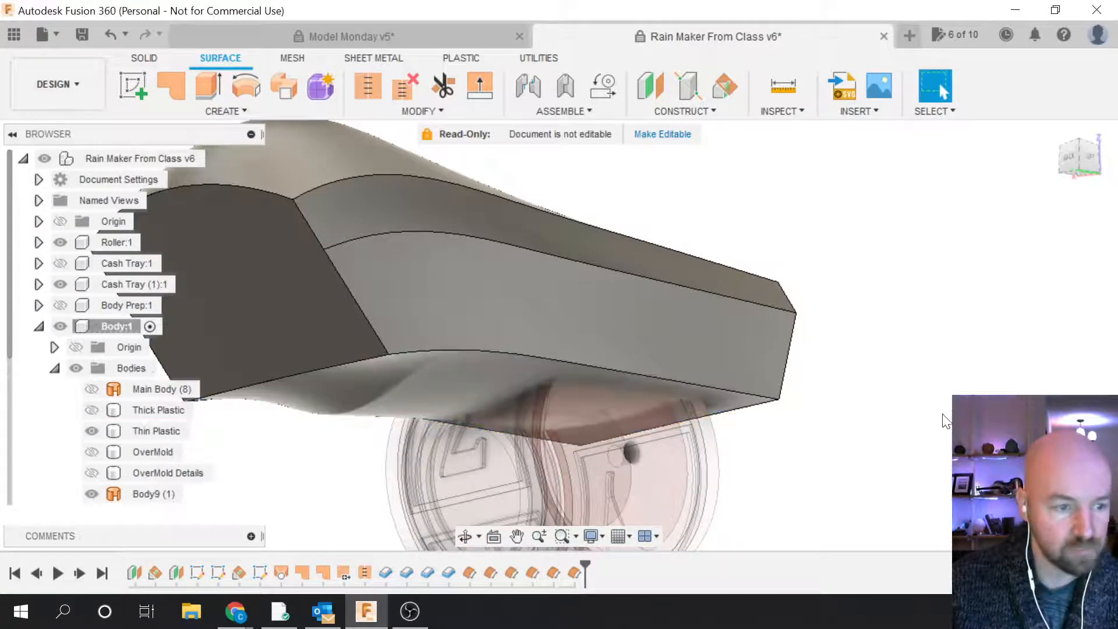
Step: Select the Body9 and Body10 surfaces and hide the Thin Plastic body
{"action": "left_click_drag", "start_coordinate": [1087, 154], "coordinate": [1052, 156]}
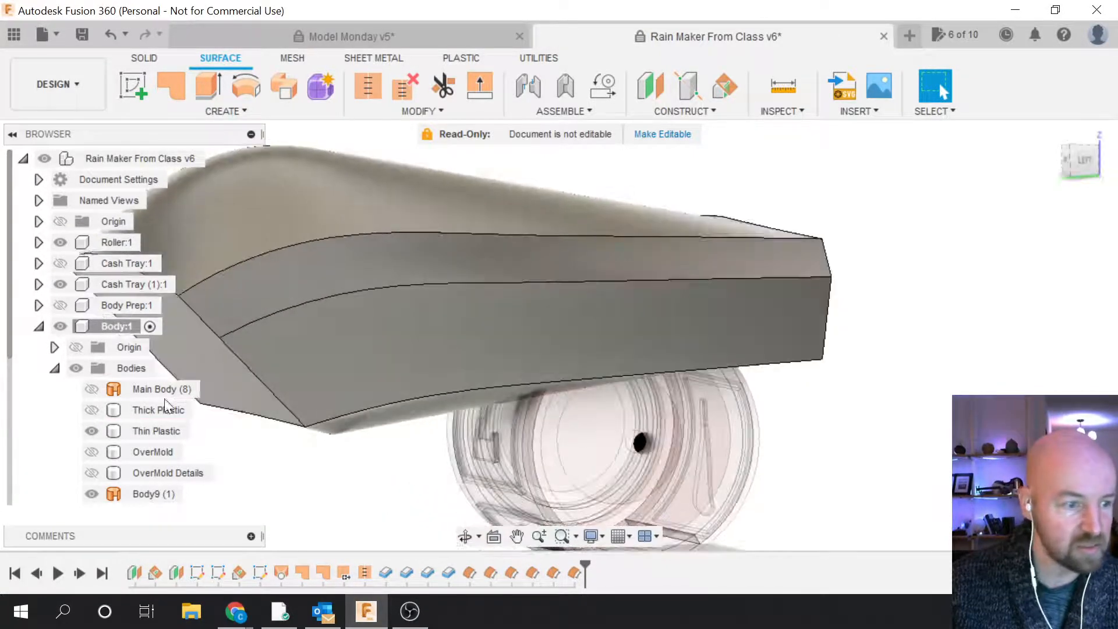
{"action": "scroll", "coordinate": [144, 407], "scroll_direction": "down", "scroll_amount": 3}
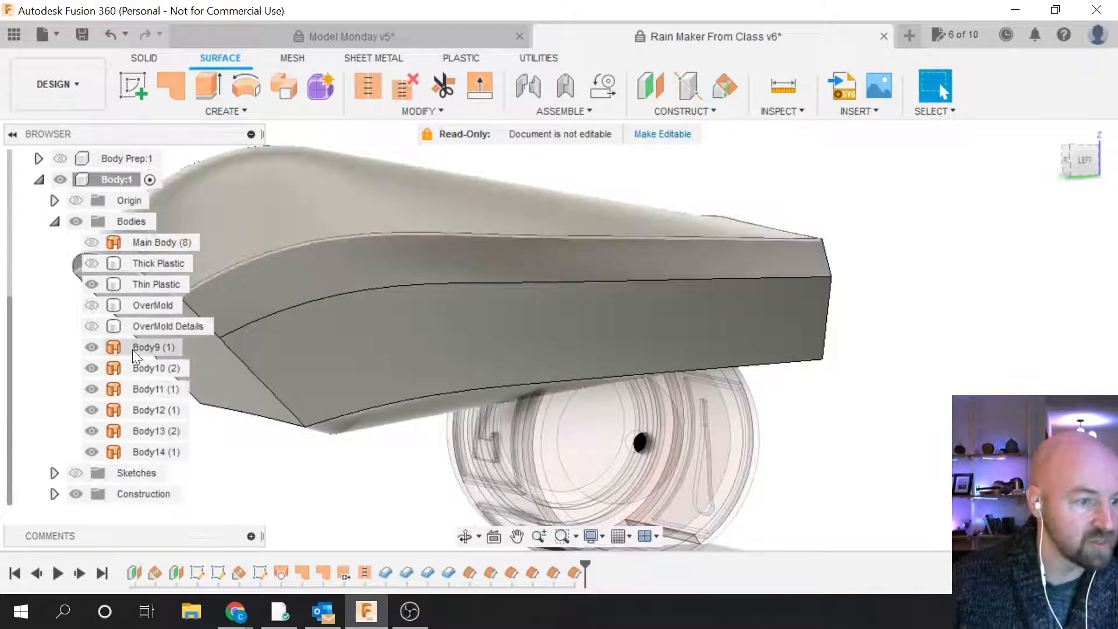
{"action": "left_click", "coordinate": [135, 349]}
{"action": "left_click", "coordinate": [92, 284]}
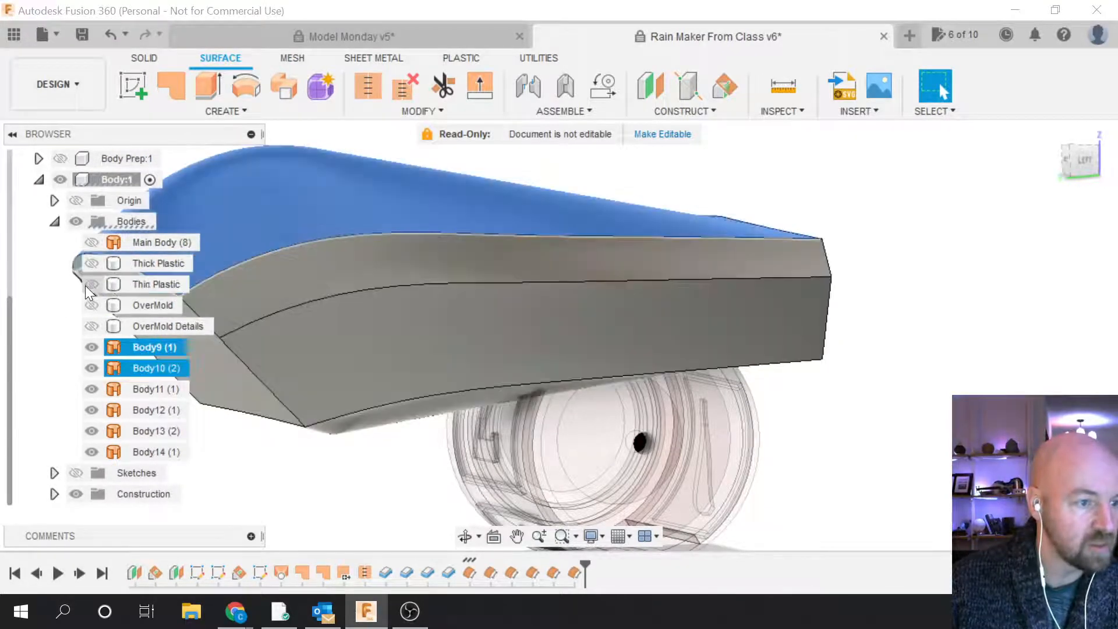
{"action": "left_click", "coordinate": [827, 324], "text": "ctrl"}
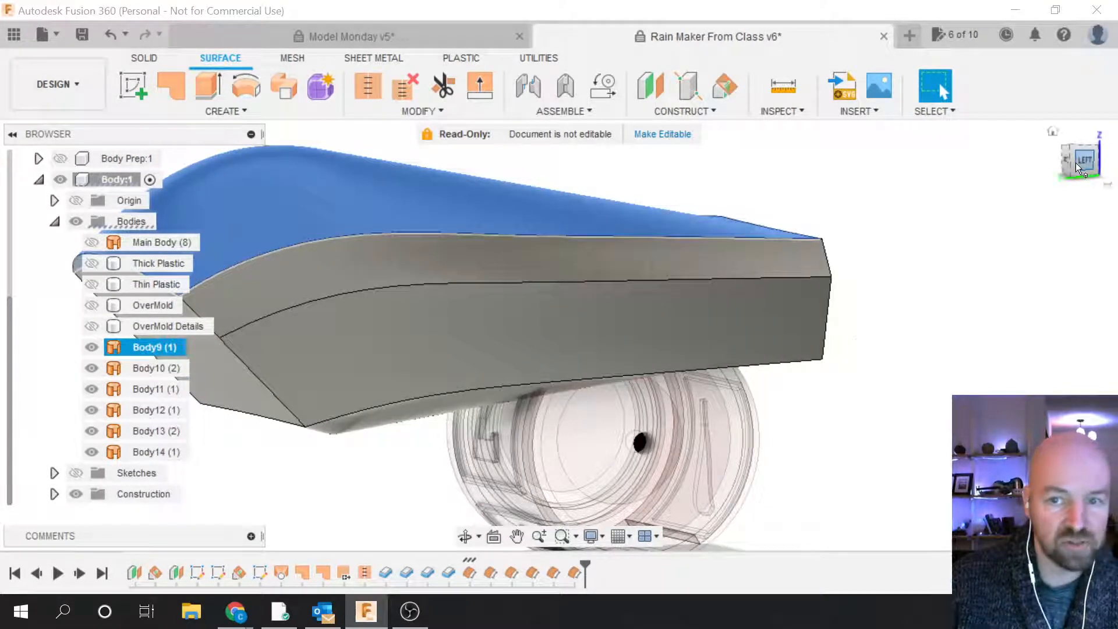
{"action": "mouse_move", "coordinate": [554, 324]}
{"action": "middle_mouse_down", "text": "shift"}
{"action": "mouse_move", "coordinate": [495, 328]}
{"action": "mouse_move", "coordinate": [782, 313]}
{"action": "middle_mouse_up", "text": "shift"}
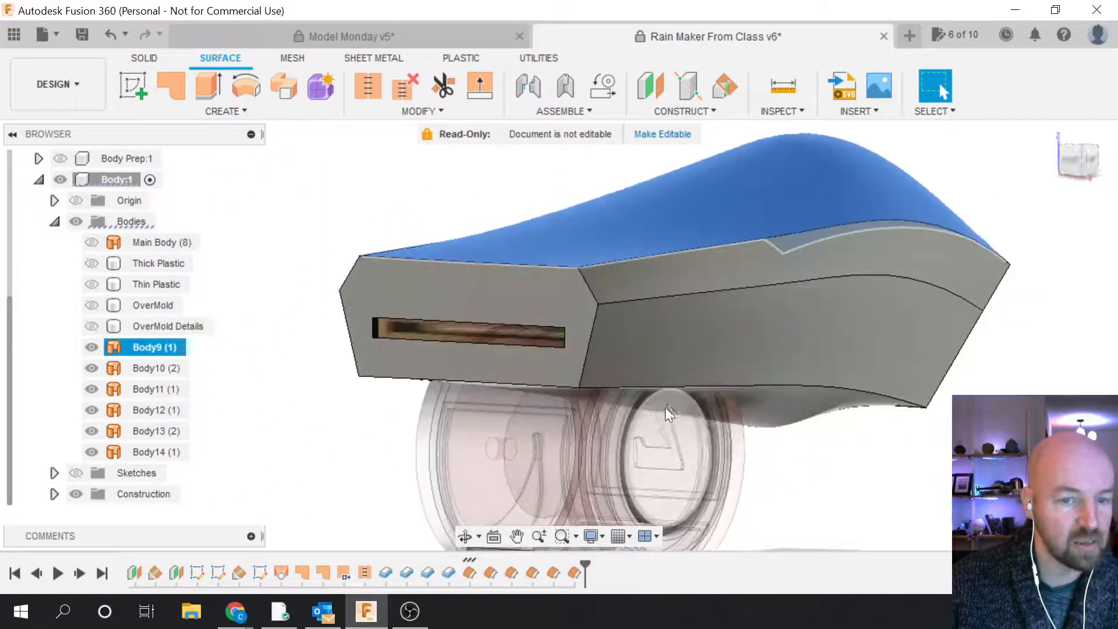
Step: Briefly show and re-hide Thick Plastic and OverMold to compare against the offset surfaces
{"action": "scroll", "coordinate": [644, 280], "scroll_direction": "up", "scroll_amount": 3}
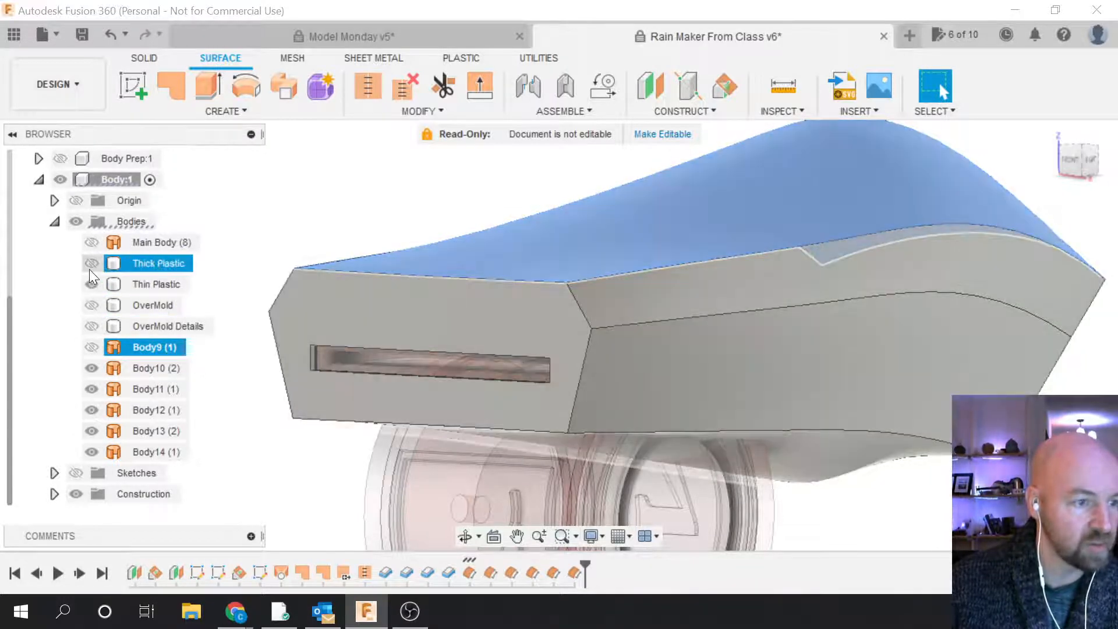
{"action": "left_click", "coordinate": [90, 265]}
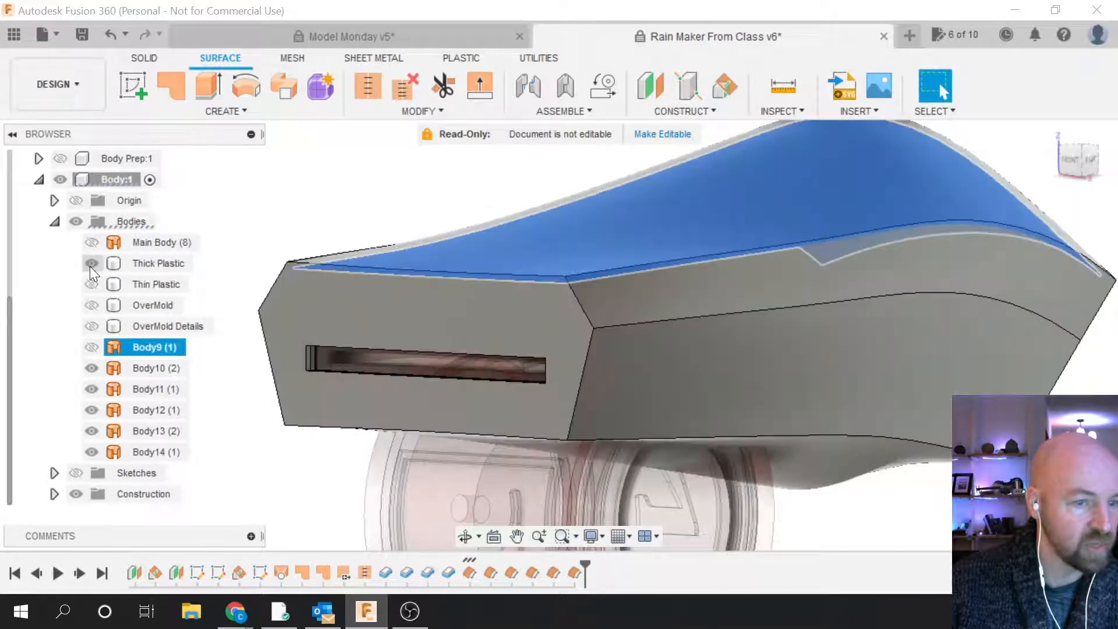
{"action": "left_click", "coordinate": [91, 264]}
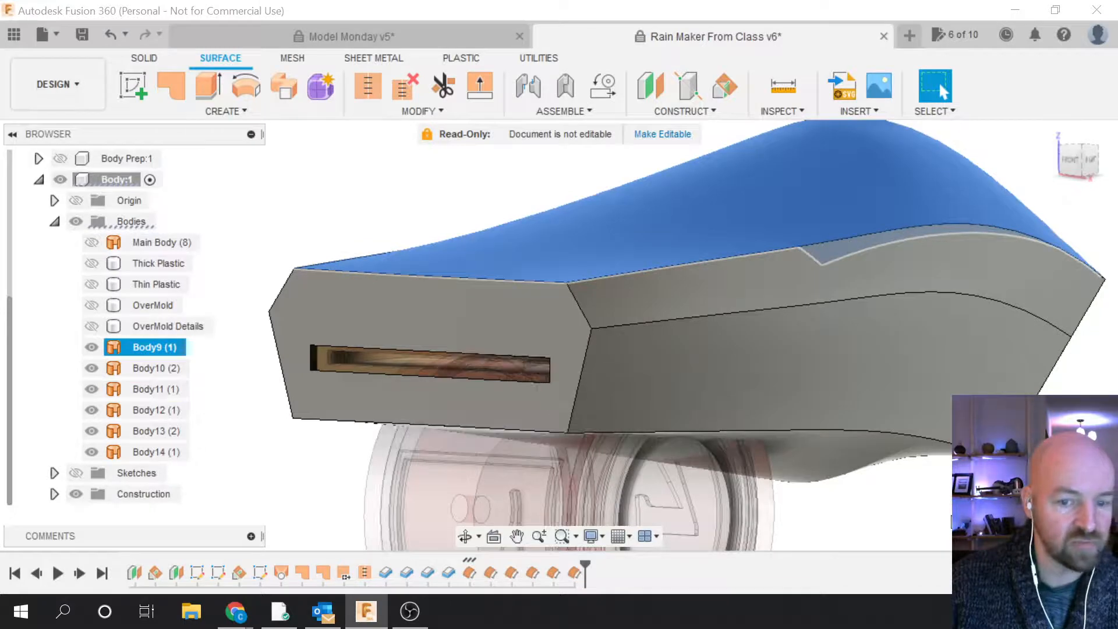
{"action": "left_click", "coordinate": [952, 522]}
{"action": "left_click", "coordinate": [91, 306]}
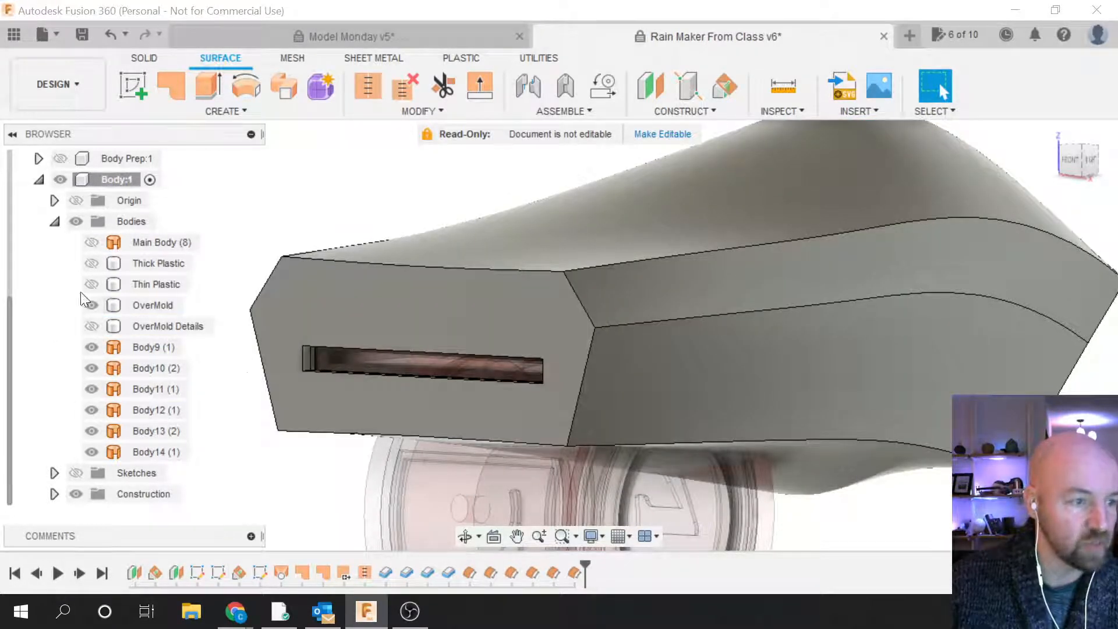
{"action": "left_click", "coordinate": [91, 305]}
{"action": "left_click", "coordinate": [346, 325]}
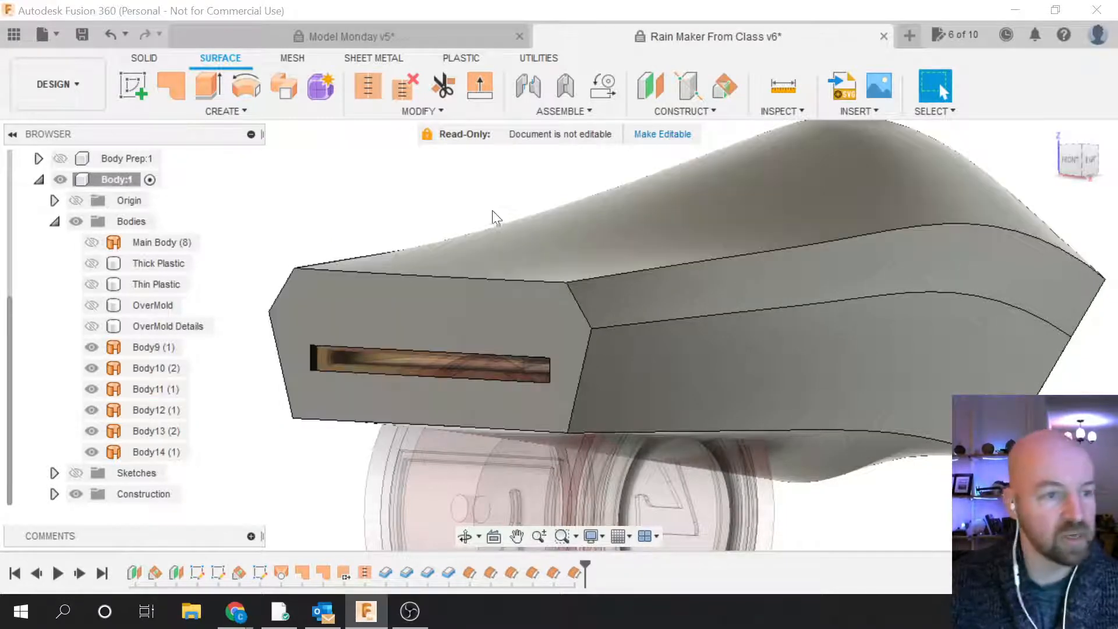
{"action": "left_click", "coordinate": [404, 111]}
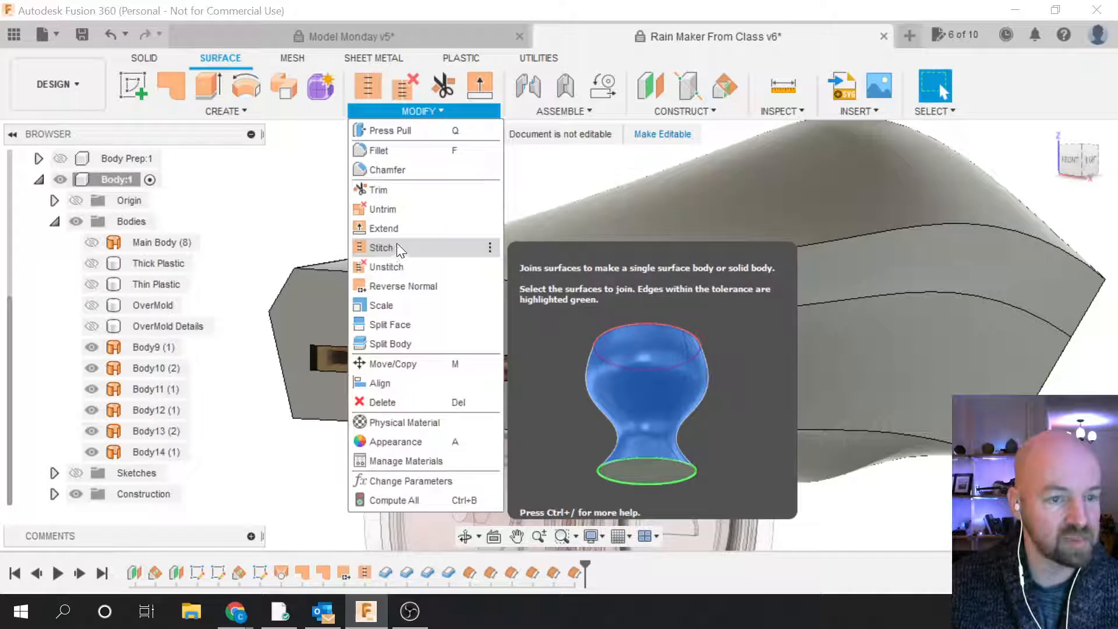
Step: Stitch the six surfaces Body9 through Body14 into a single solid, Body15
{"action": "left_click", "coordinate": [396, 249]}
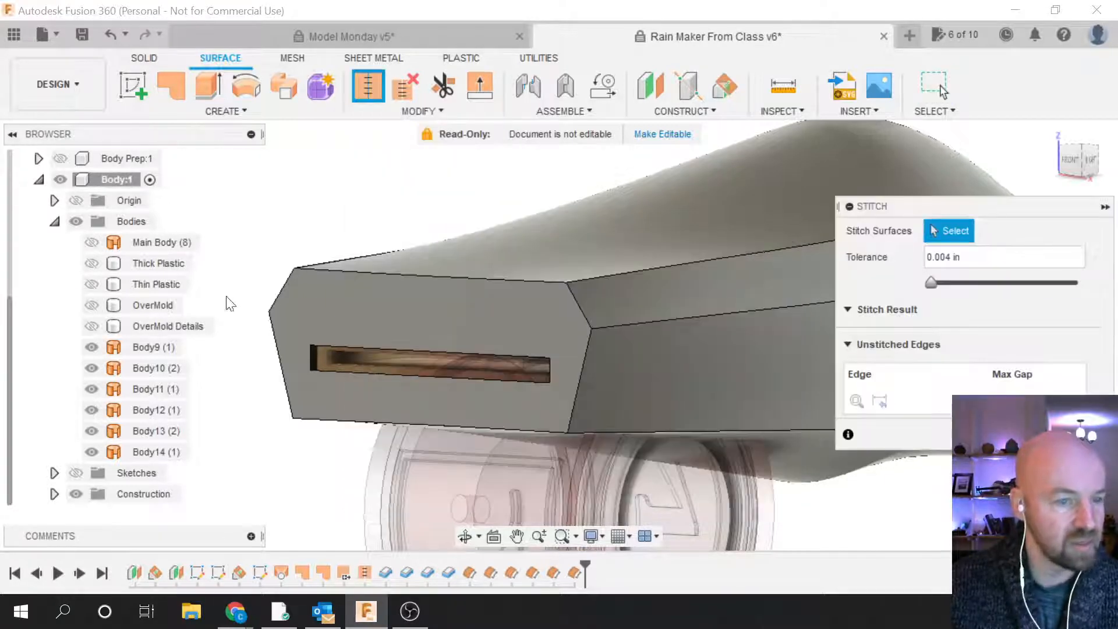
{"action": "left_click", "coordinate": [144, 348]}
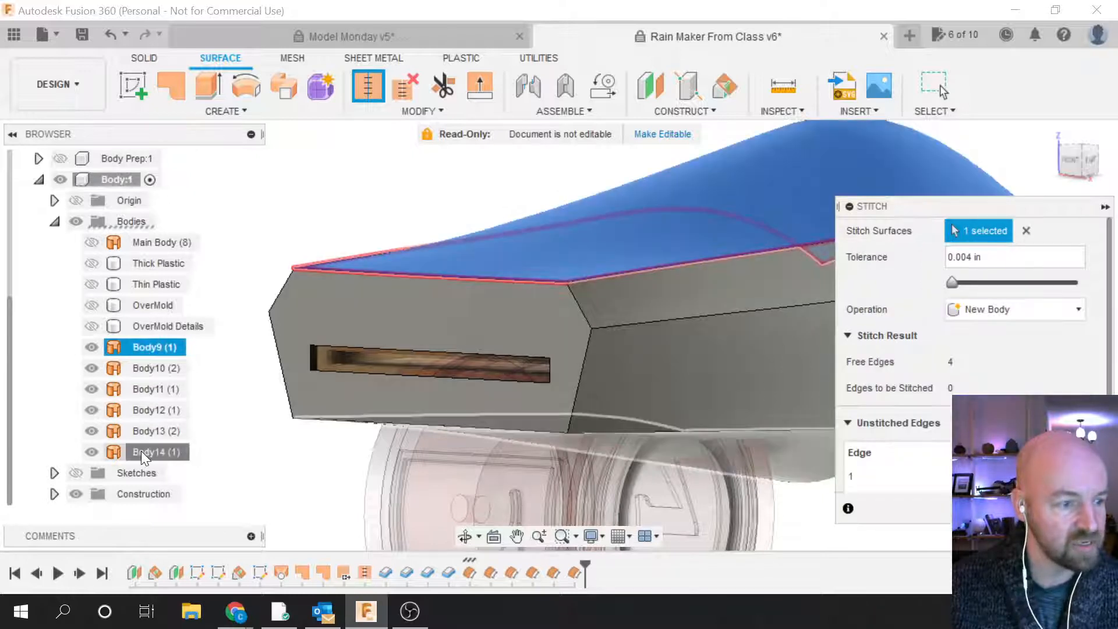
{"action": "left_click", "coordinate": [141, 451], "text": "shift"}
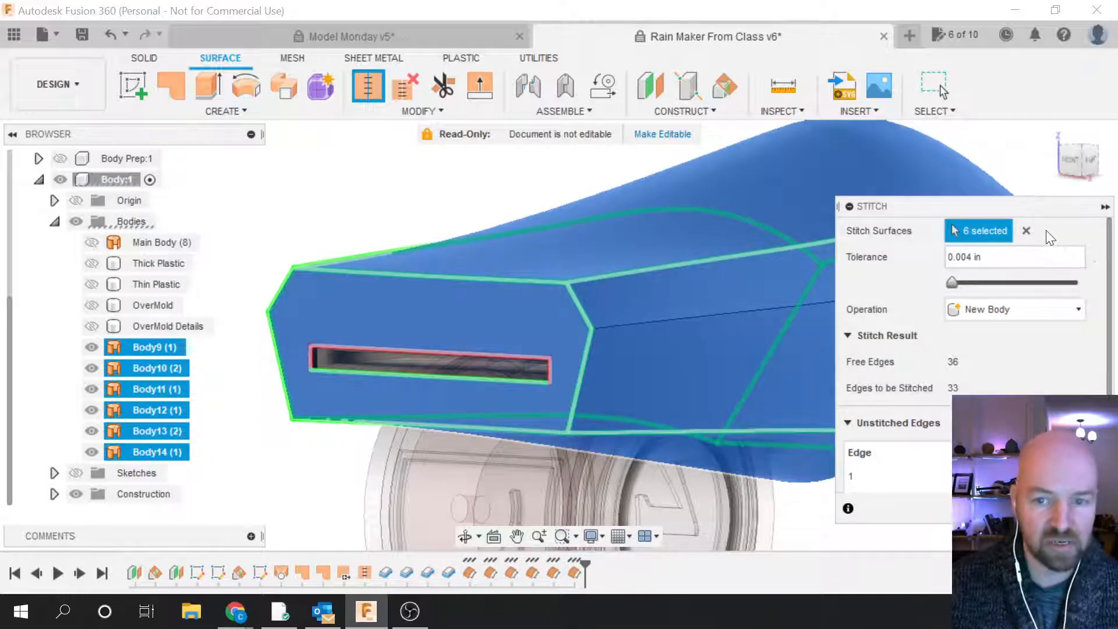
{"action": "left_click", "coordinate": [1026, 231]}
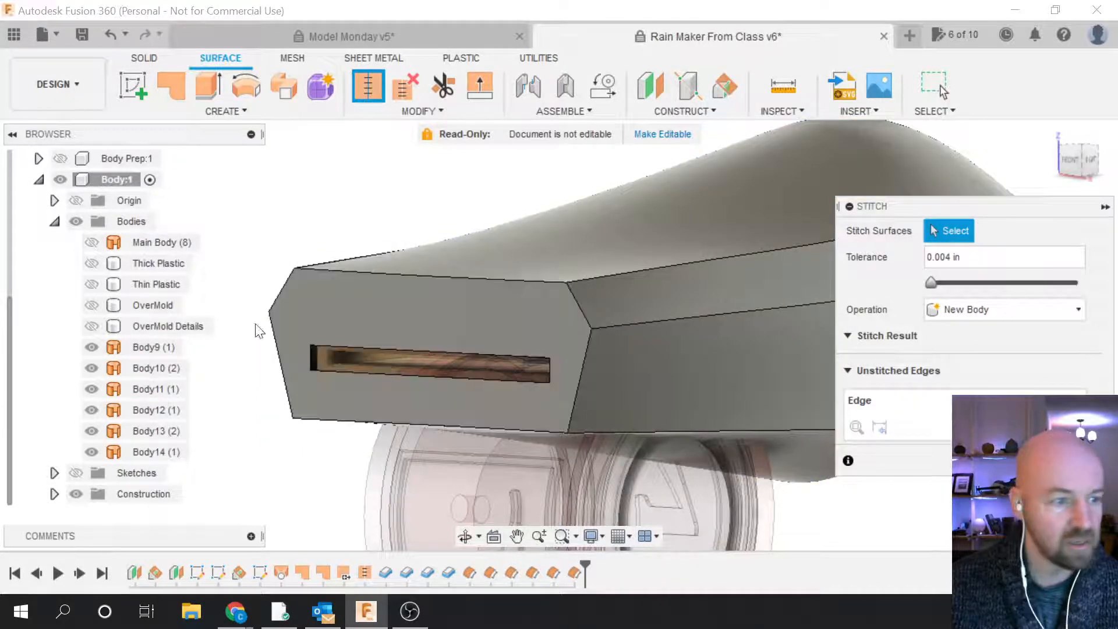
{"action": "left_click", "coordinate": [144, 349]}
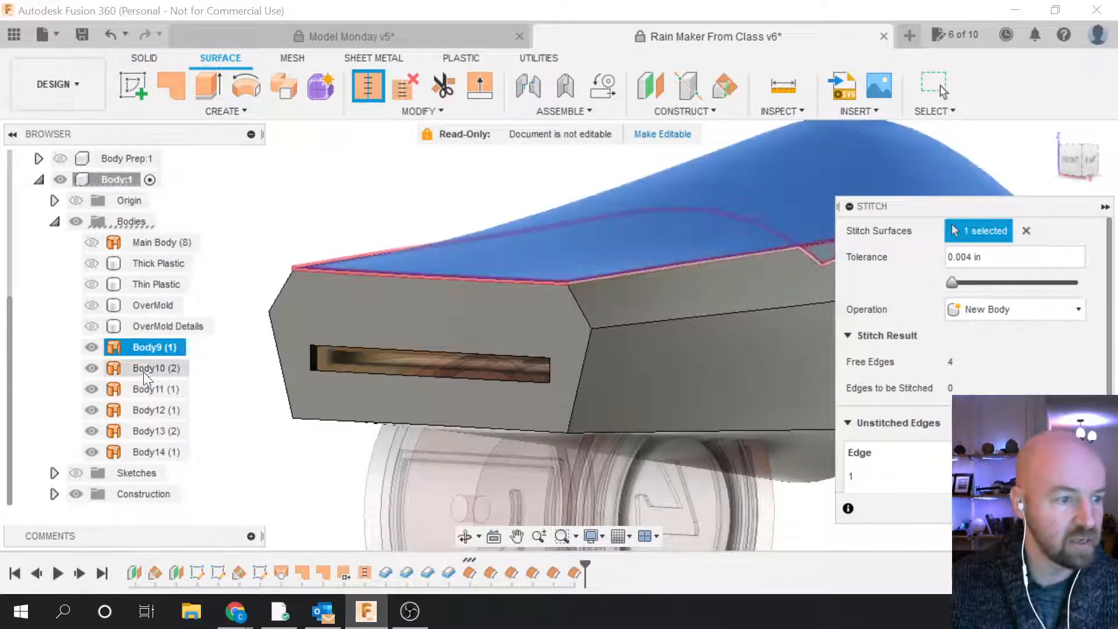
{"action": "left_click", "coordinate": [144, 451], "text": "shift"}
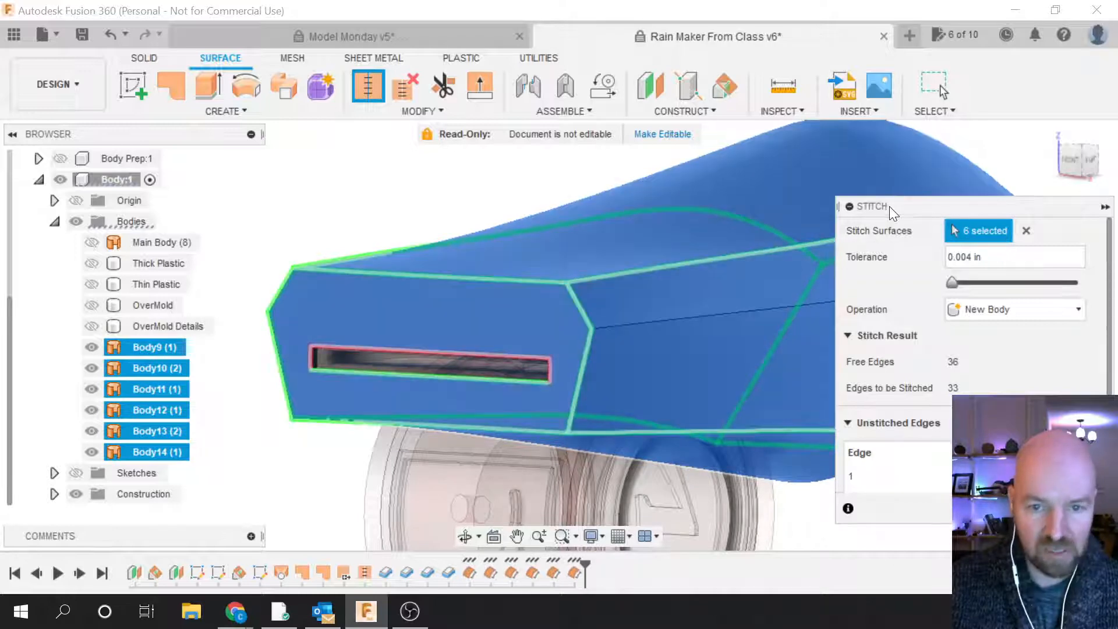
{"action": "left_click_drag", "start_coordinate": [890, 206], "coordinate": [806, 213]}
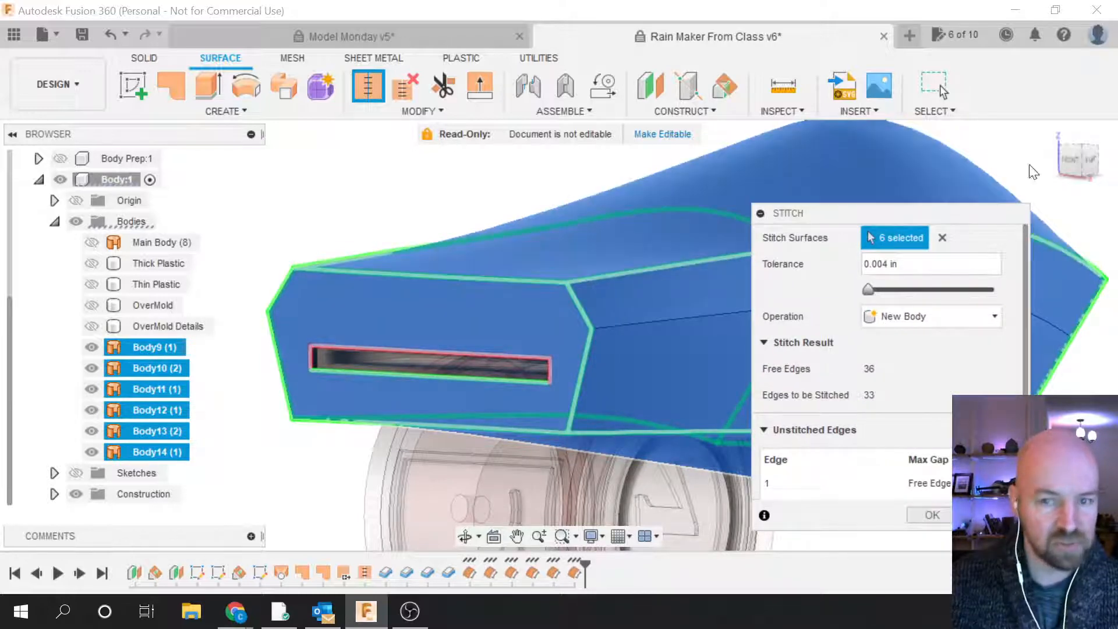
{"action": "mouse_move", "coordinate": [559, 335]}
{"action": "middle_mouse_down", "text": "shift"}
{"action": "mouse_move", "coordinate": [466, 335]}
{"action": "mouse_move", "coordinate": [536, 335]}
{"action": "middle_mouse_up", "text": "shift"}
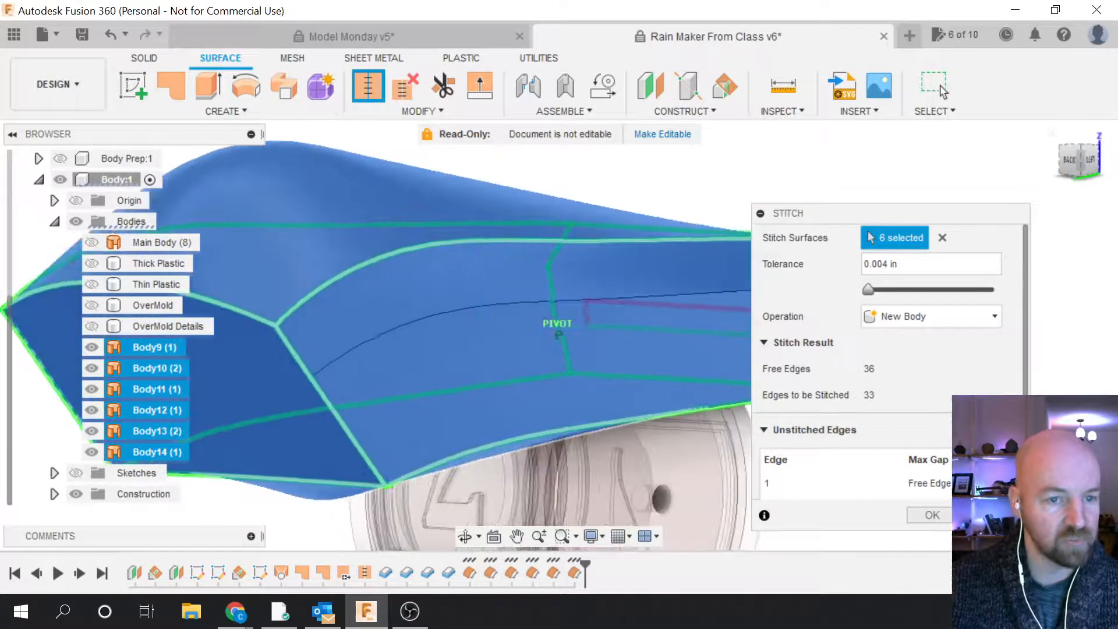
{"action": "left_click_drag", "start_coordinate": [821, 220], "coordinate": [867, 173]}
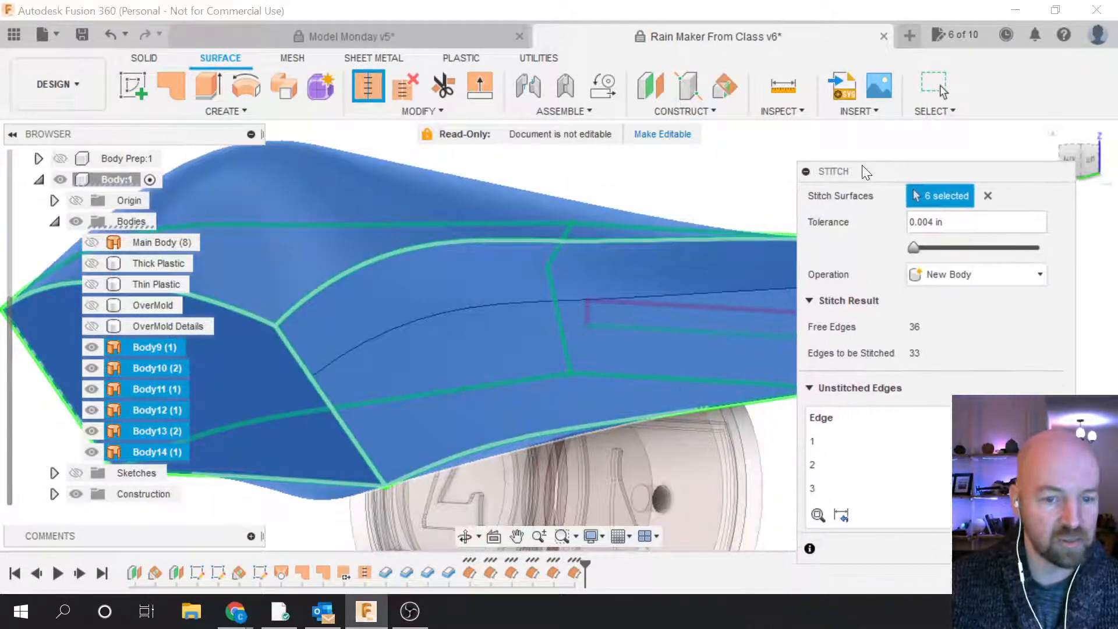
{"action": "key", "text": "Return"}
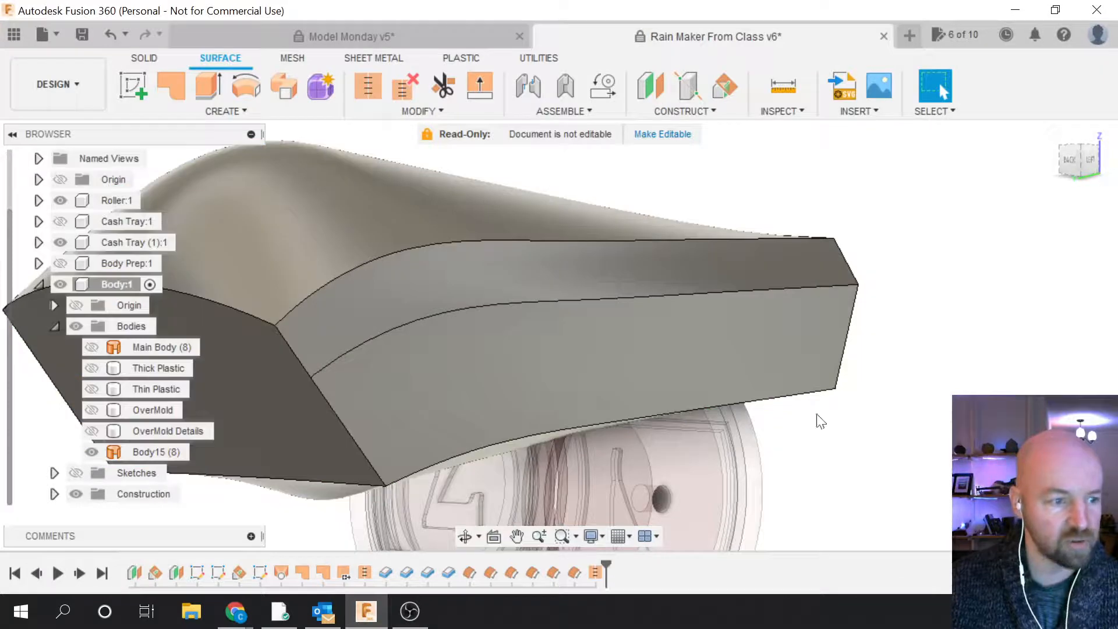
{"action": "scroll", "coordinate": [929, 437], "scroll_direction": "down", "scroll_amount": 3}
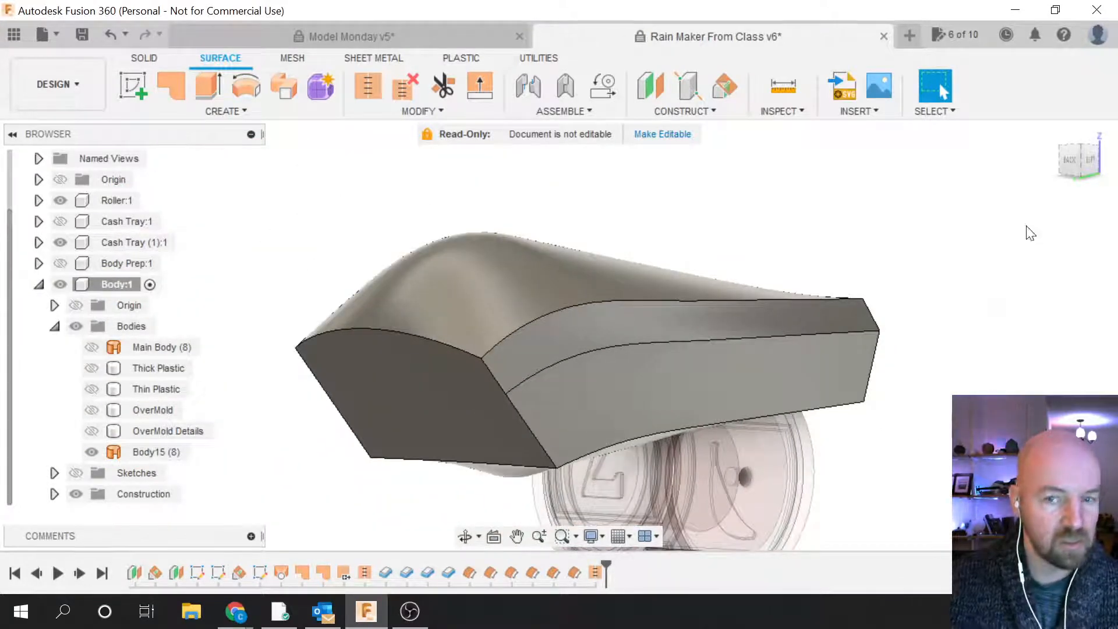
{"action": "left_click_drag", "start_coordinate": [1080, 167], "coordinate": [1075, 198]}
{"action": "middle_click_drag", "start_coordinate": [786, 349], "coordinate": [905, 344], "text": "shift"}
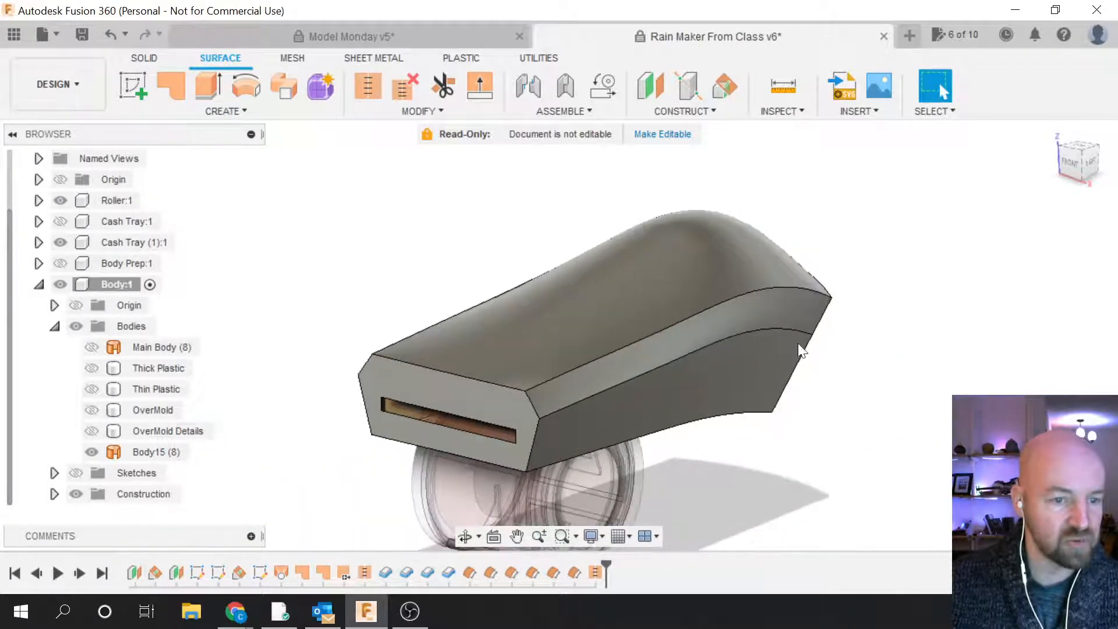
{"action": "key", "text": "F6"}
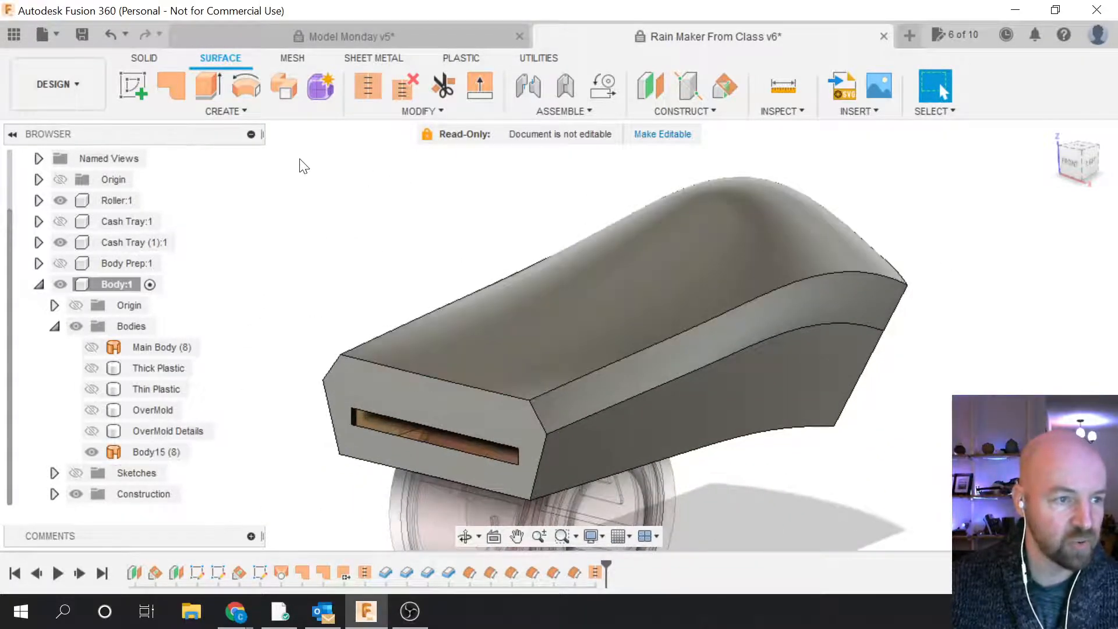
{"action": "left_click", "coordinate": [236, 111]}
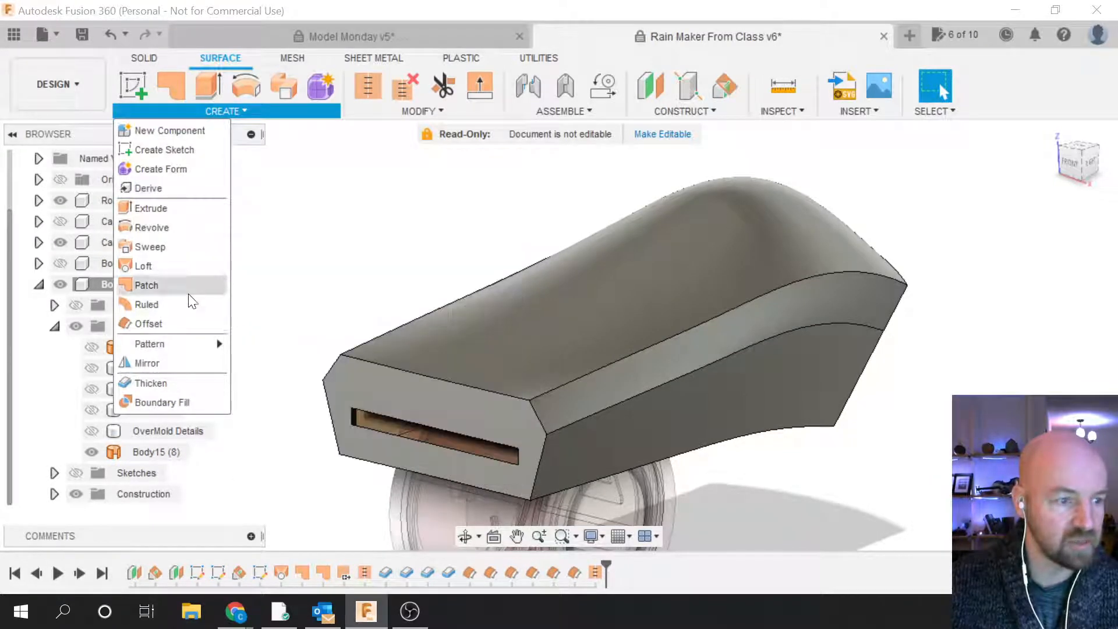
{"action": "left_click", "coordinate": [188, 379]}
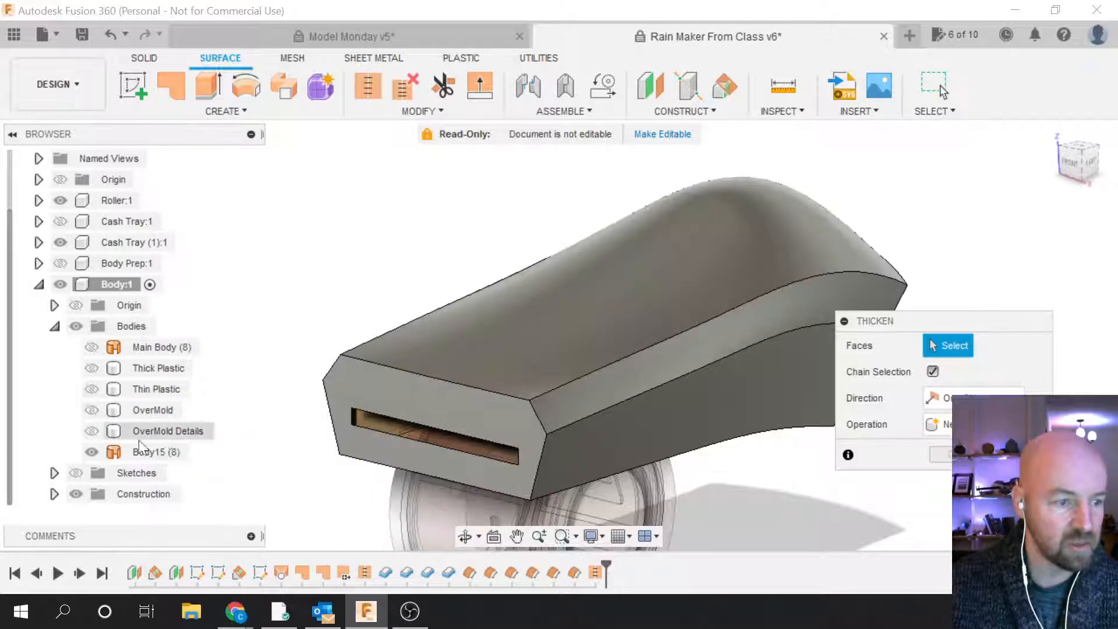
{"action": "left_click", "coordinate": [140, 455]}
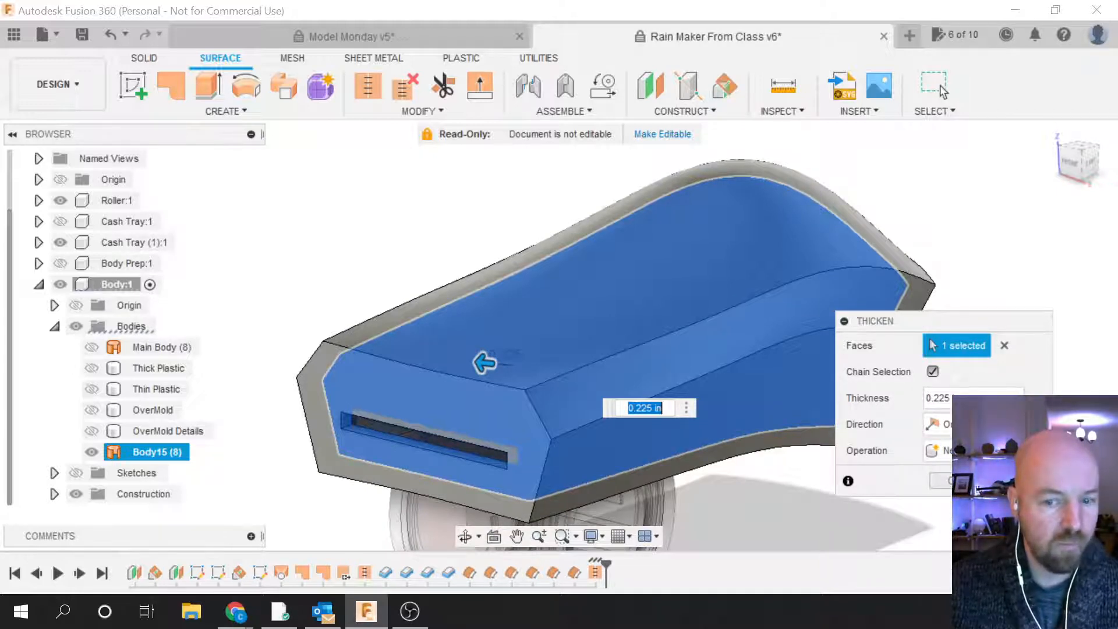
{"action": "key", "text": "Escape"}
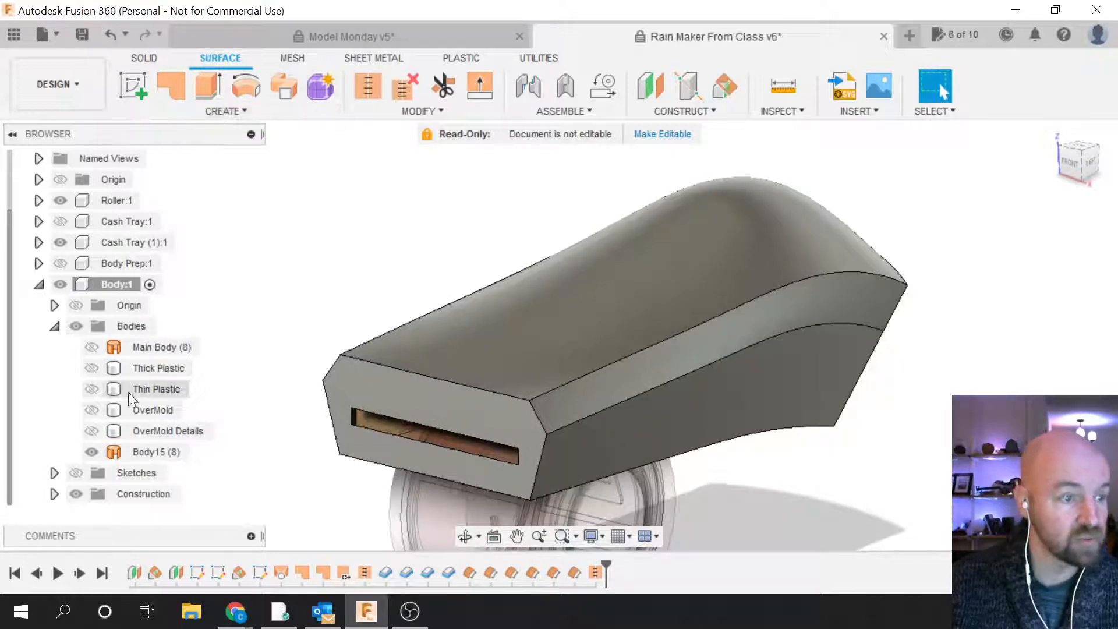
Step: Hide stitched Body15, show the OverMold body instead, and bring up the Create menu
{"action": "left_click", "coordinate": [91, 452]}
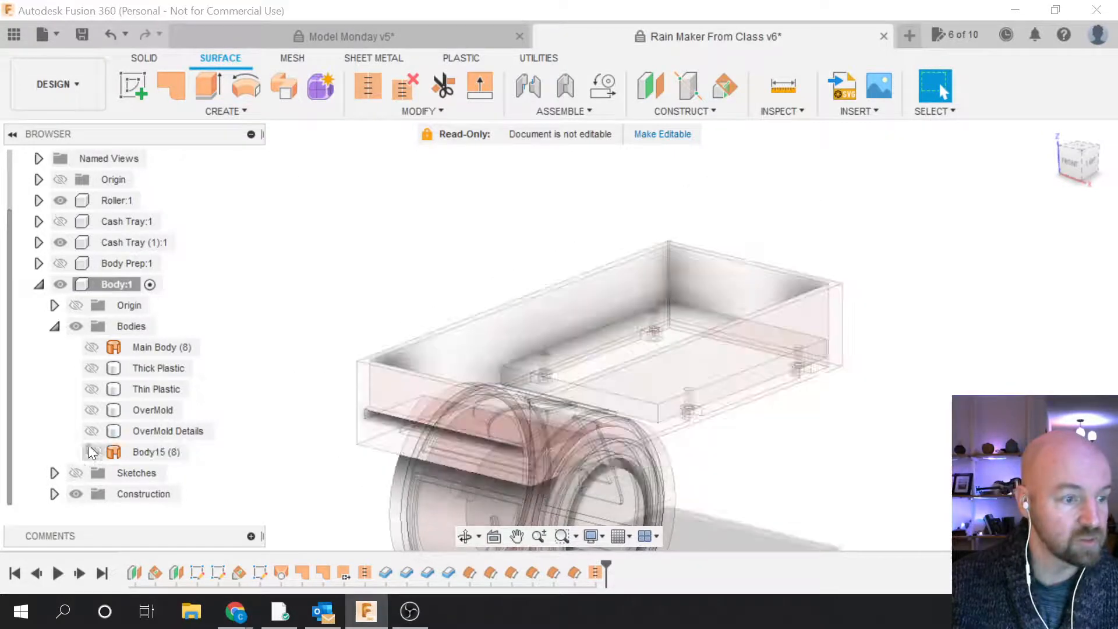
{"action": "left_click", "coordinate": [95, 411]}
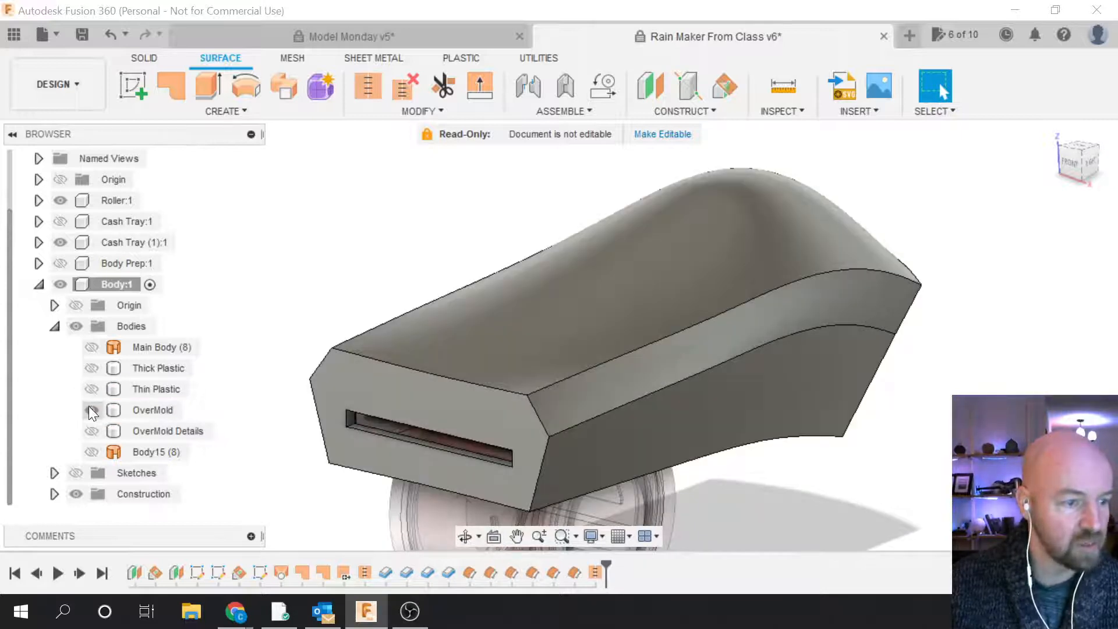
{"action": "left_click", "coordinate": [90, 410]}
{"action": "left_click", "coordinate": [213, 408]}
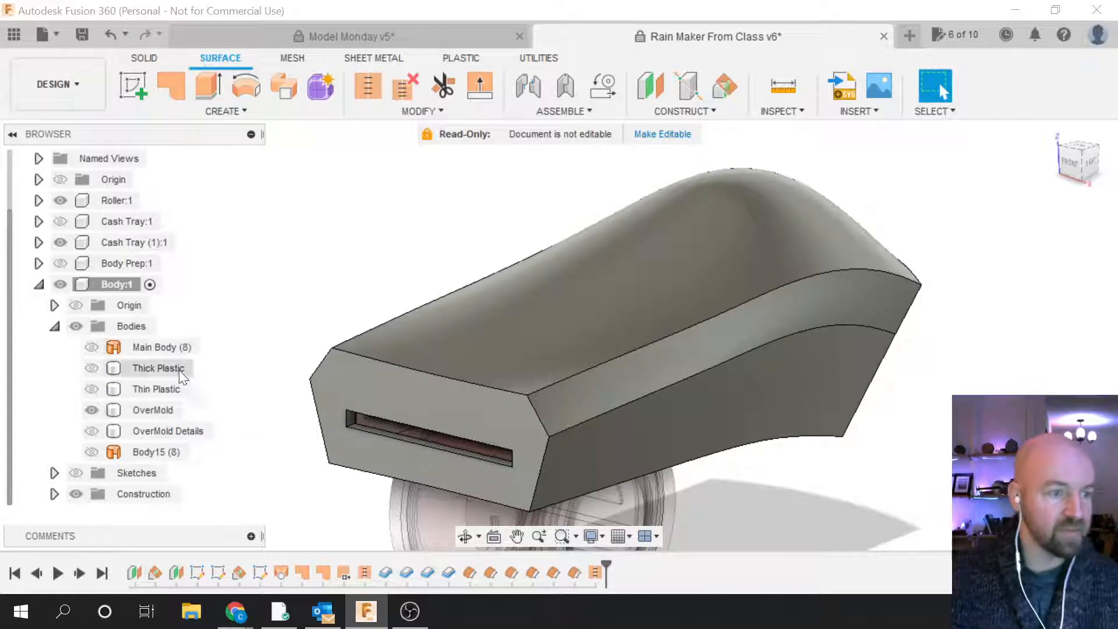
{"action": "left_click", "coordinate": [247, 109]}
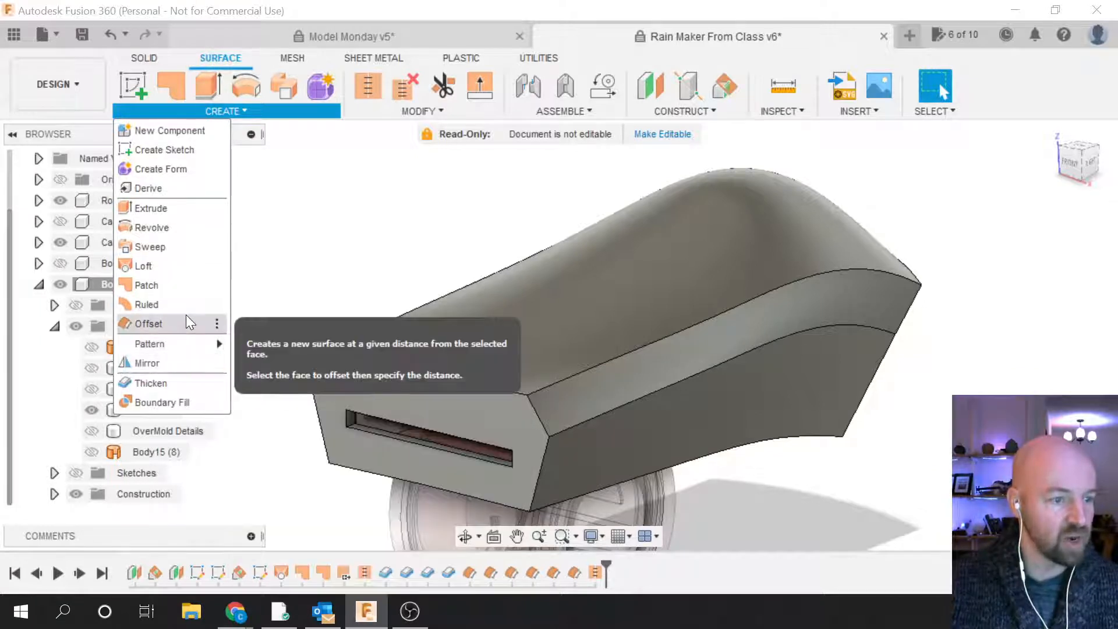
Step: Offset all six OverMold faces by 0.00 in to create surface body Body16
{"action": "left_click", "coordinate": [178, 326]}
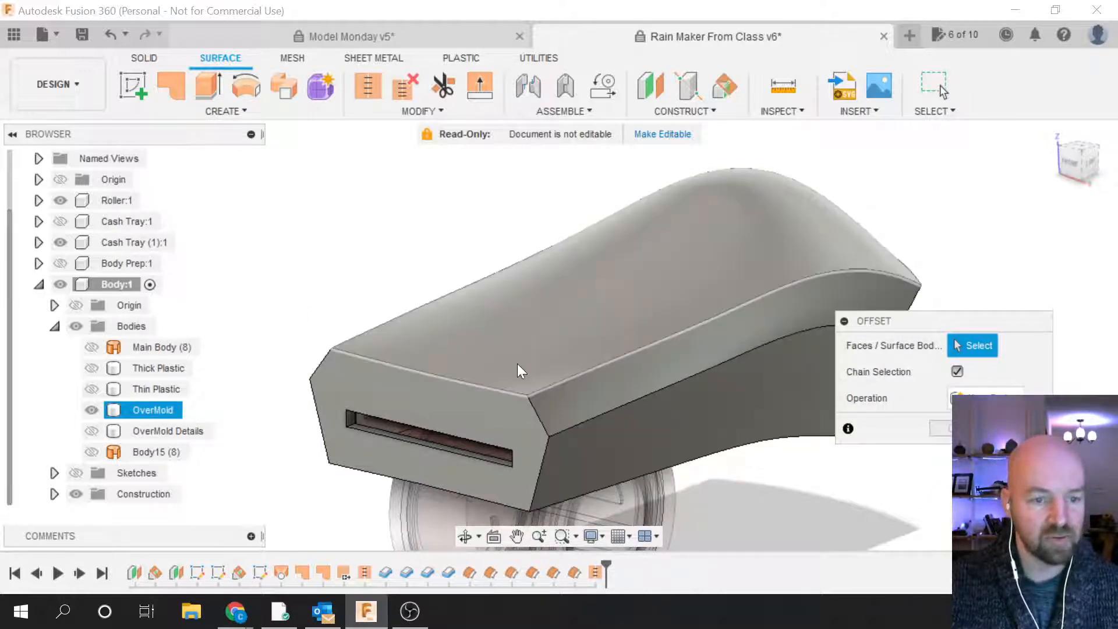
{"action": "left_click", "coordinate": [520, 338]}
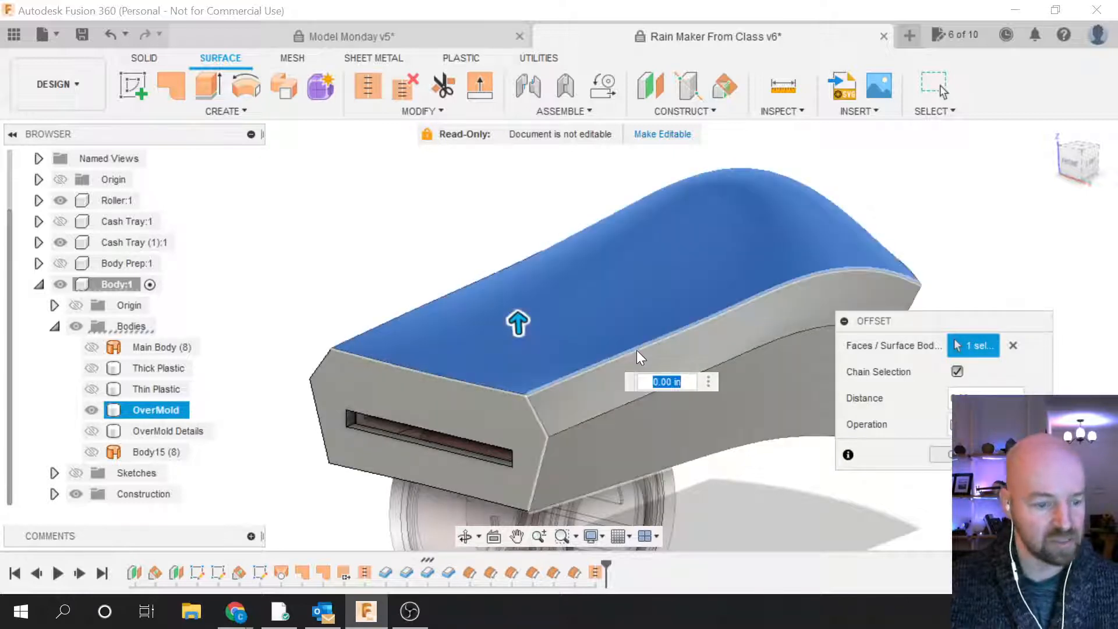
{"action": "left_click", "coordinate": [585, 394]}
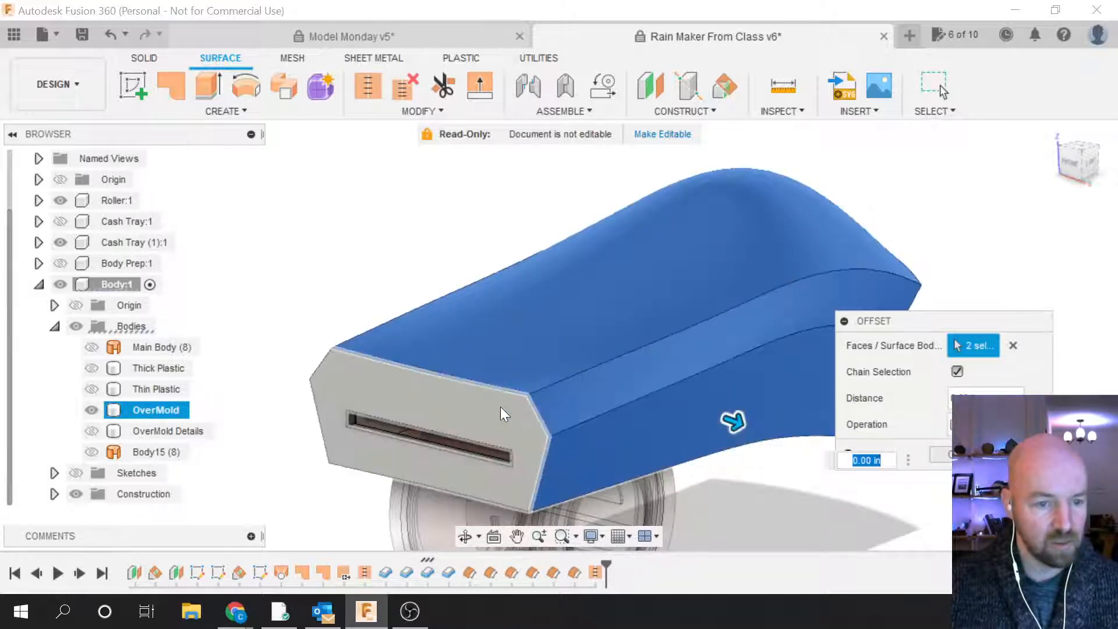
{"action": "left_click", "coordinate": [501, 408]}
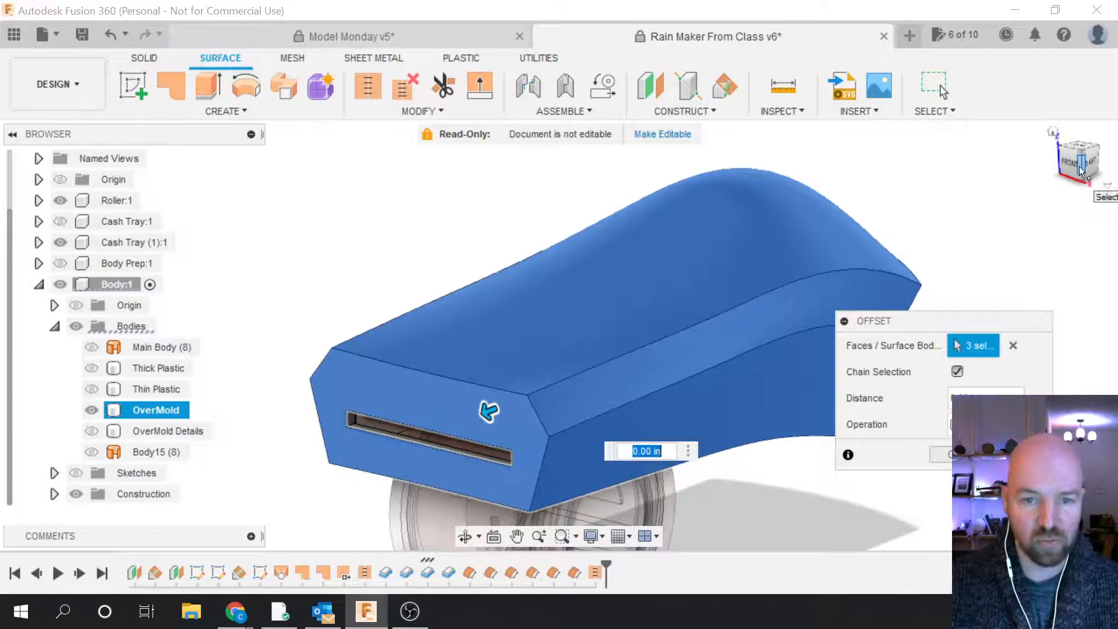
{"action": "left_click_drag", "start_coordinate": [1080, 169], "coordinate": [880, 166]}
{"action": "left_click", "coordinate": [511, 352]}
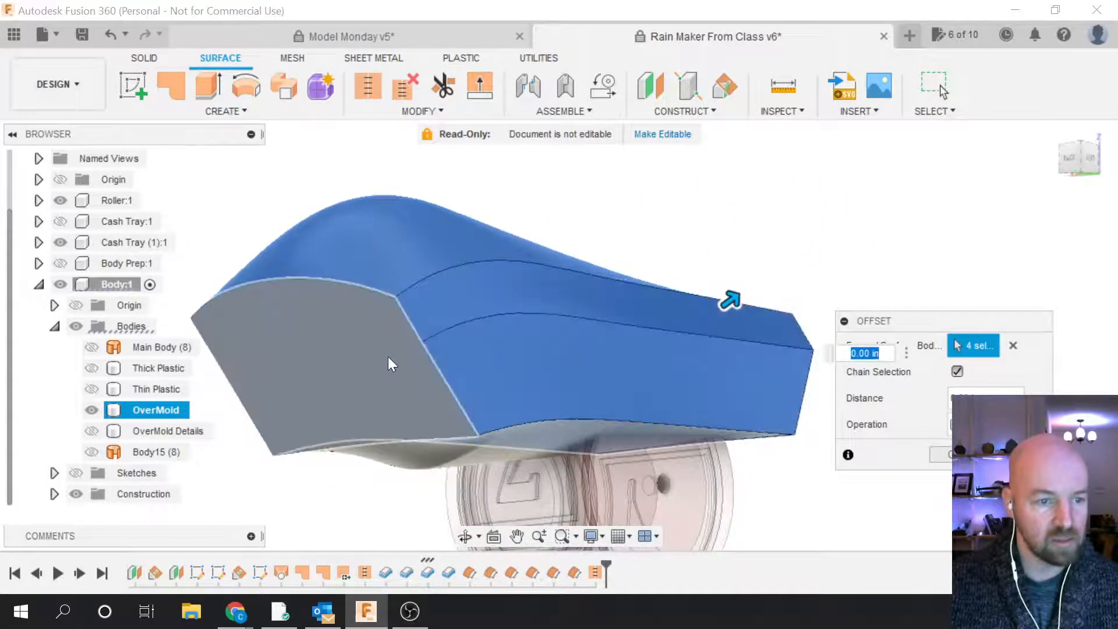
{"action": "left_click", "coordinate": [387, 359]}
{"action": "left_click", "coordinate": [509, 438]}
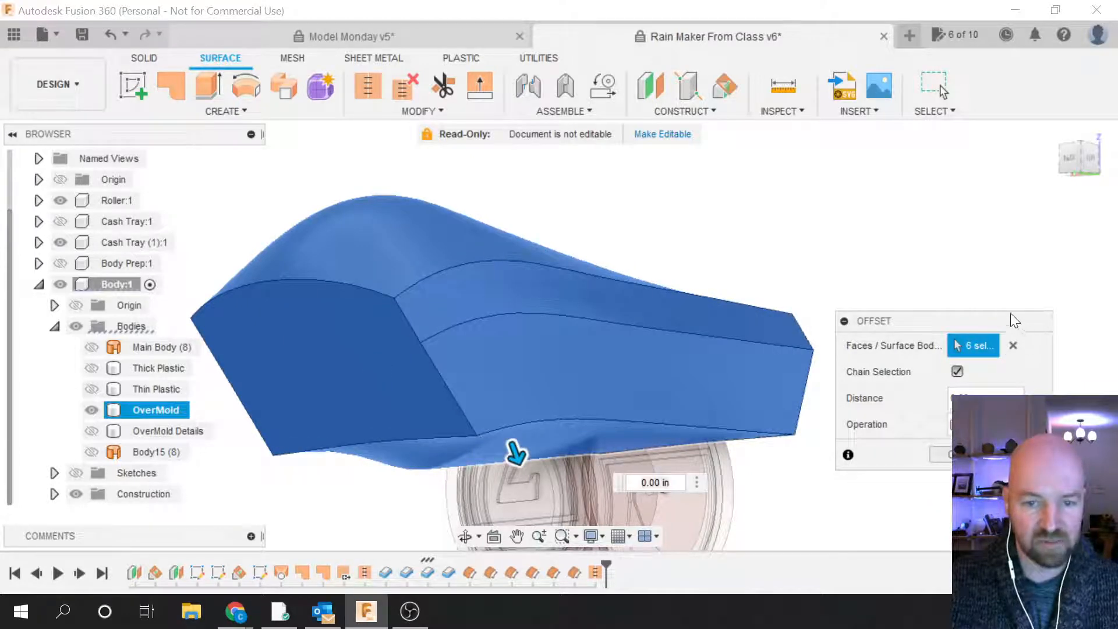
{"action": "left_click_drag", "start_coordinate": [1012, 315], "coordinate": [987, 289]}
{"action": "left_click", "coordinate": [1082, 156]}
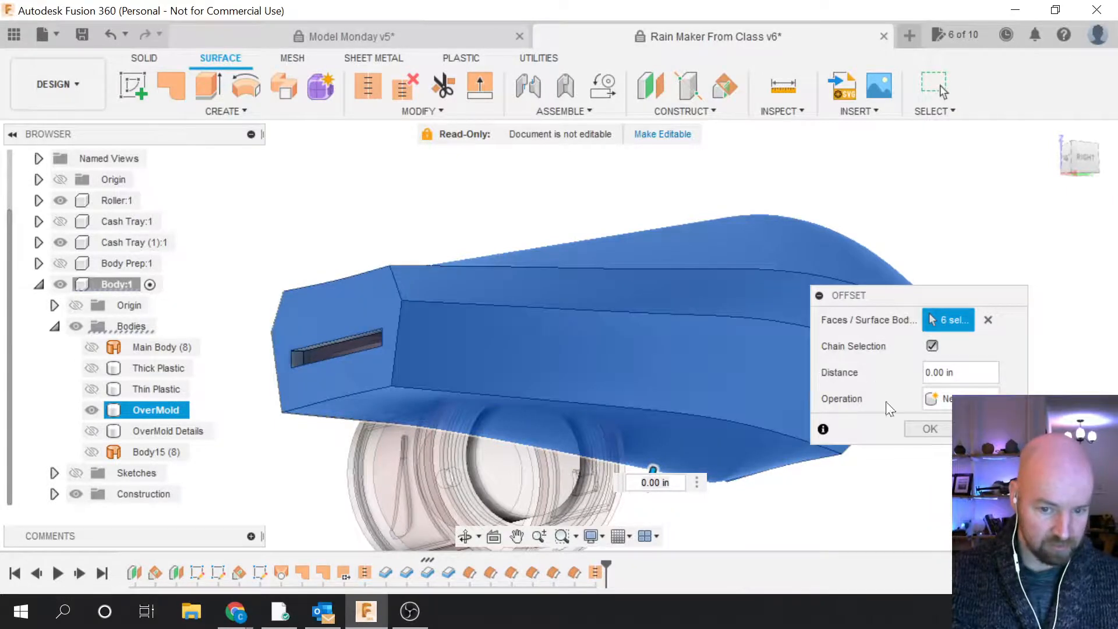
{"action": "left_click", "coordinate": [930, 428]}
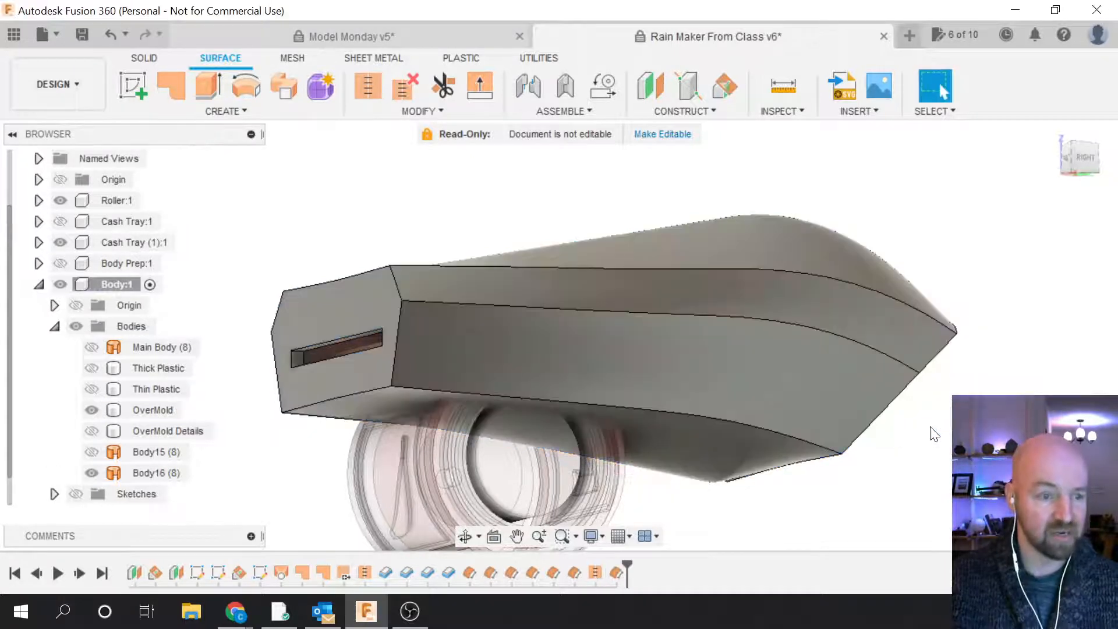
Step: Hide the OverMold body and delete the new Body16
{"action": "left_click", "coordinate": [152, 472]}
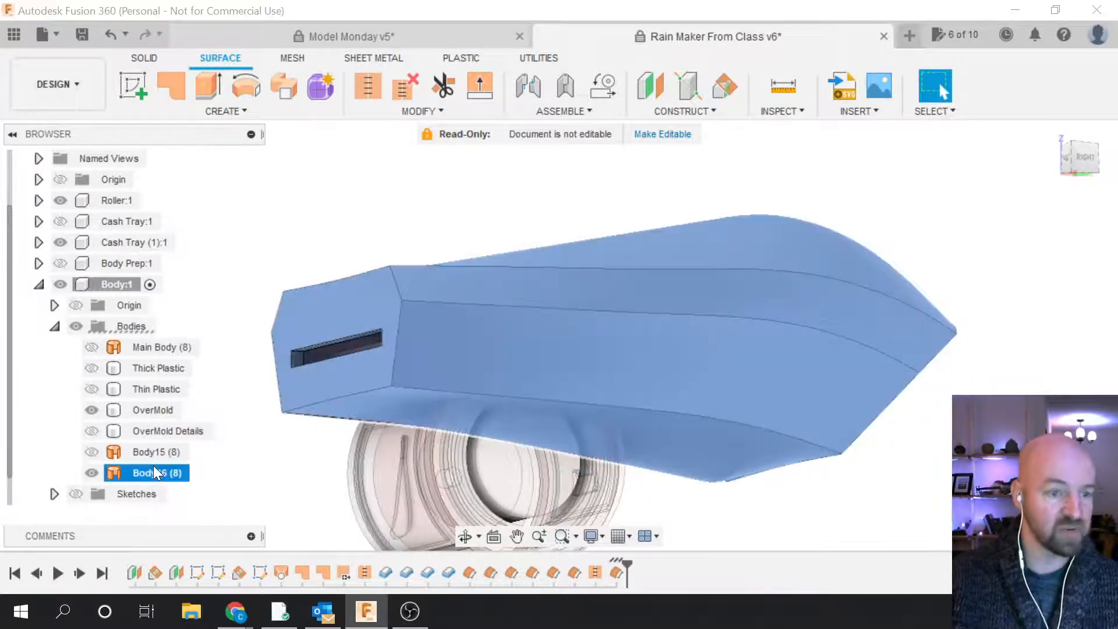
{"action": "left_click", "coordinate": [100, 453], "text": "ctrl"}
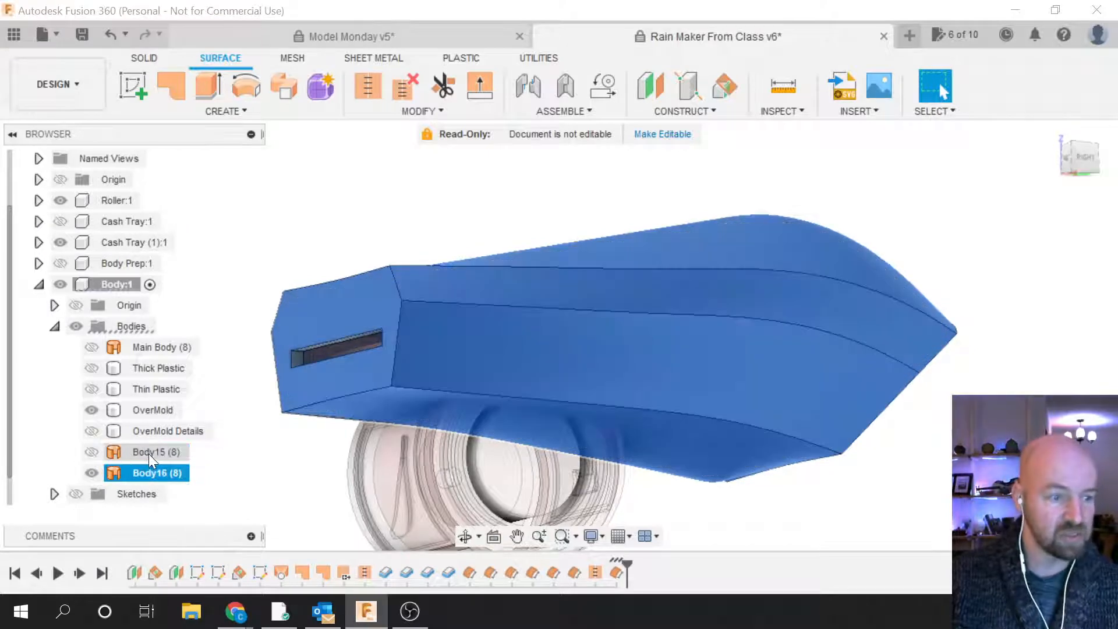
{"action": "left_click", "coordinate": [148, 454], "text": "ctrl"}
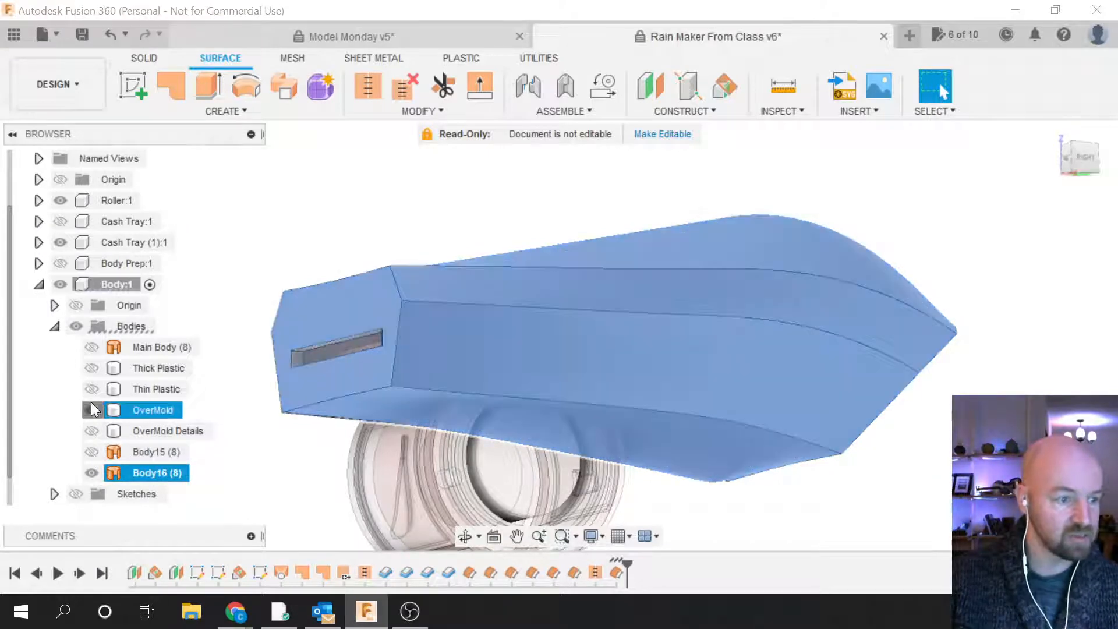
{"action": "left_click", "coordinate": [91, 410]}
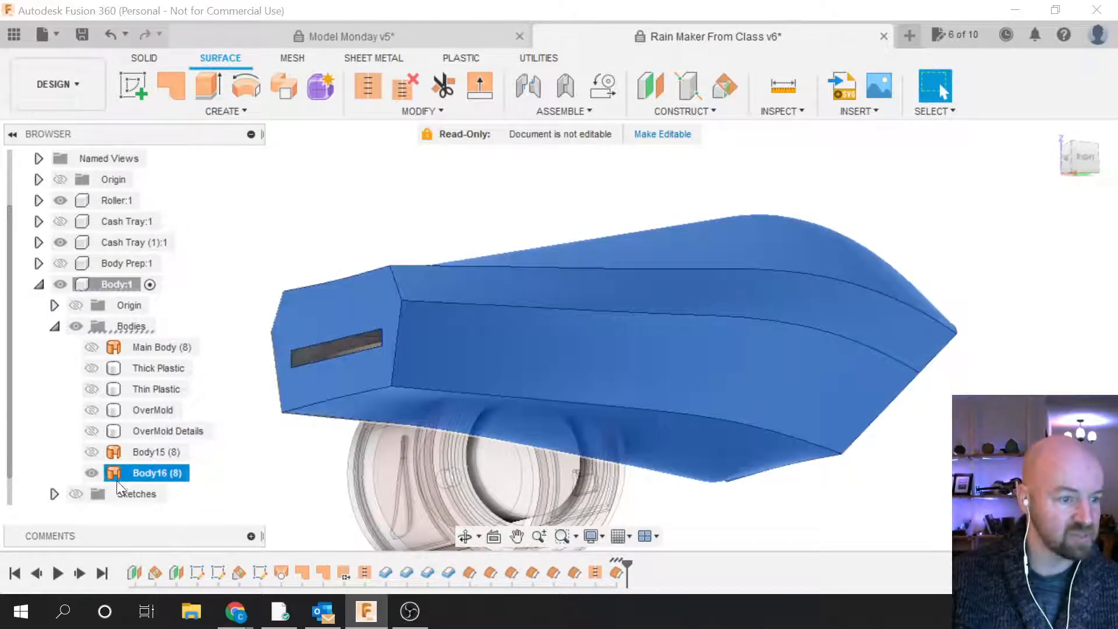
{"action": "right_click", "coordinate": [141, 473]}
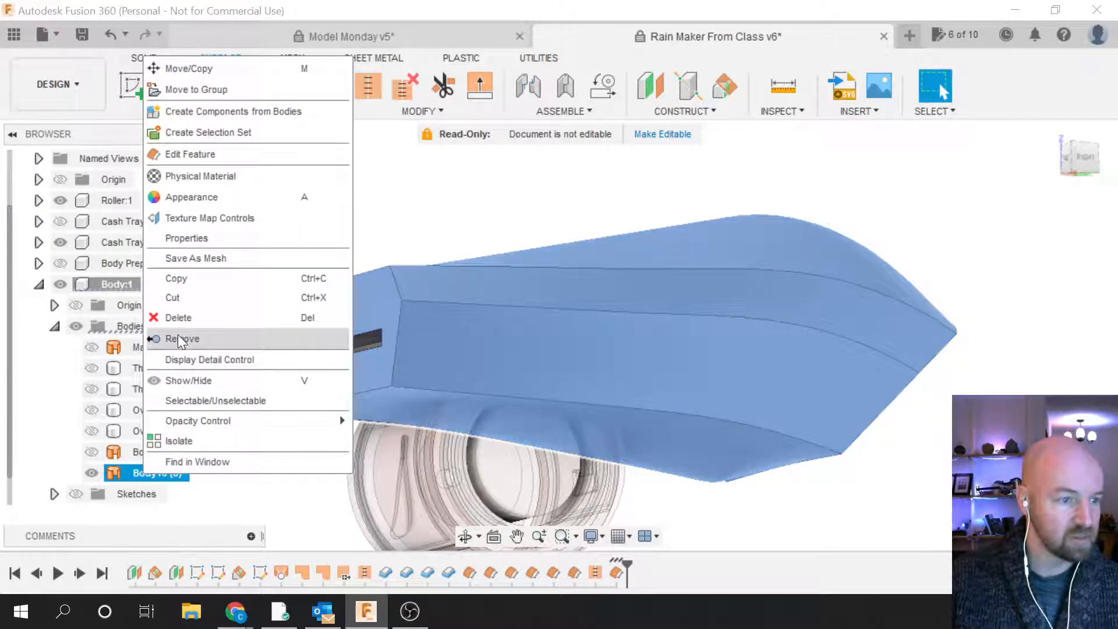
{"action": "left_click", "coordinate": [180, 317]}
Step: Rerun Offset briefly and close it, leaving OverMold shown and Body15 (8) hidden
{"action": "left_click", "coordinate": [142, 450]}
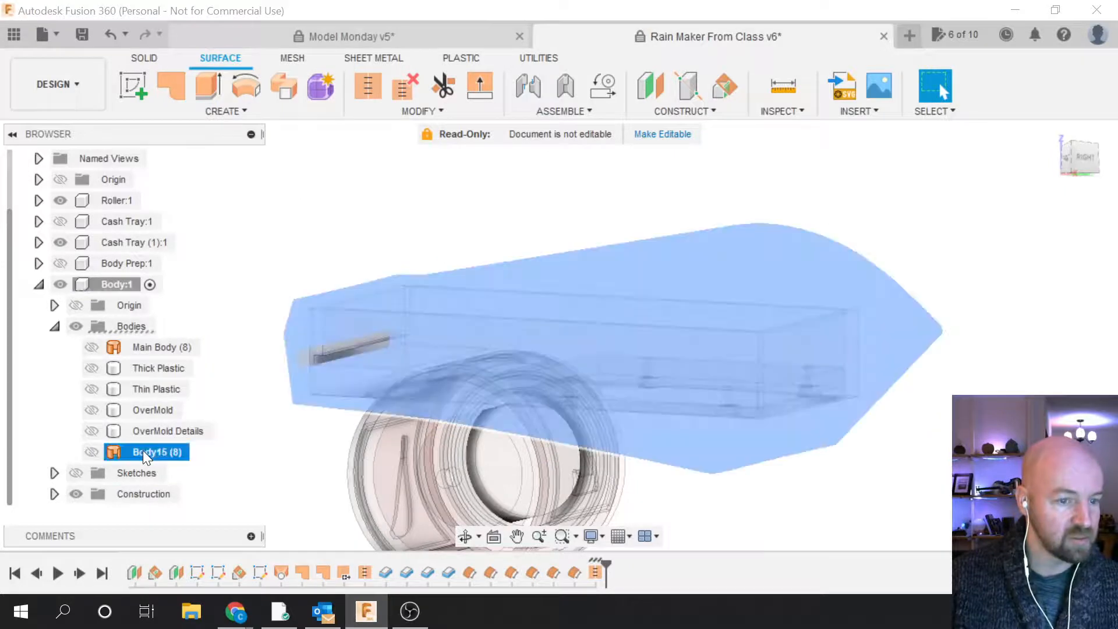
{"action": "left_click", "coordinate": [92, 449]}
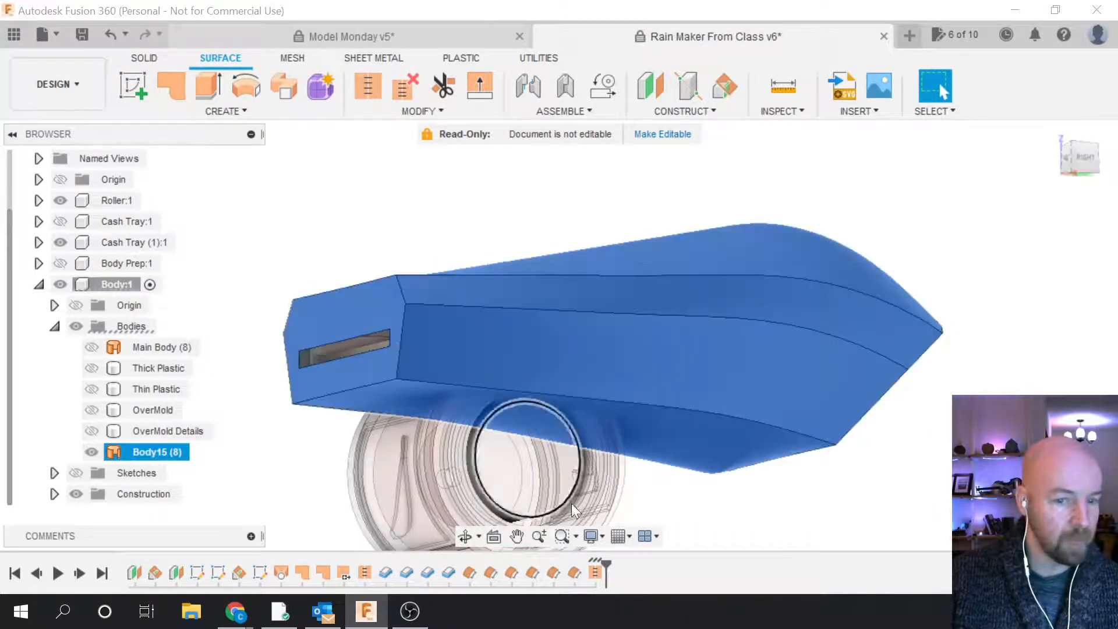
{"action": "scroll", "coordinate": [793, 548], "scroll_direction": "down", "scroll_amount": 2}
{"action": "left_click", "coordinate": [225, 112]}
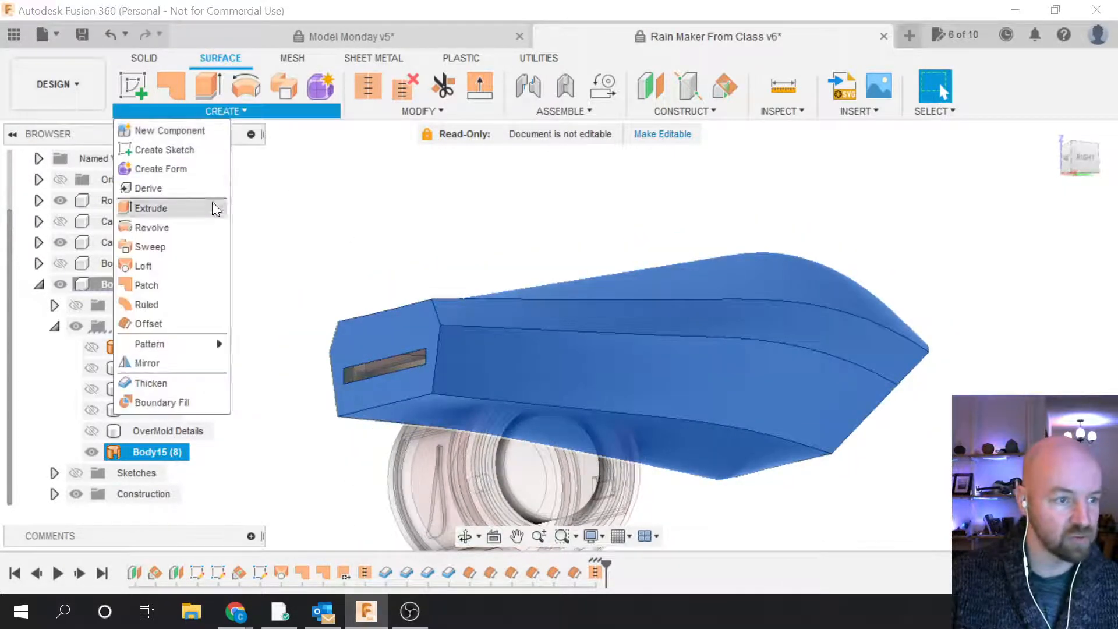
{"action": "left_click", "coordinate": [175, 326]}
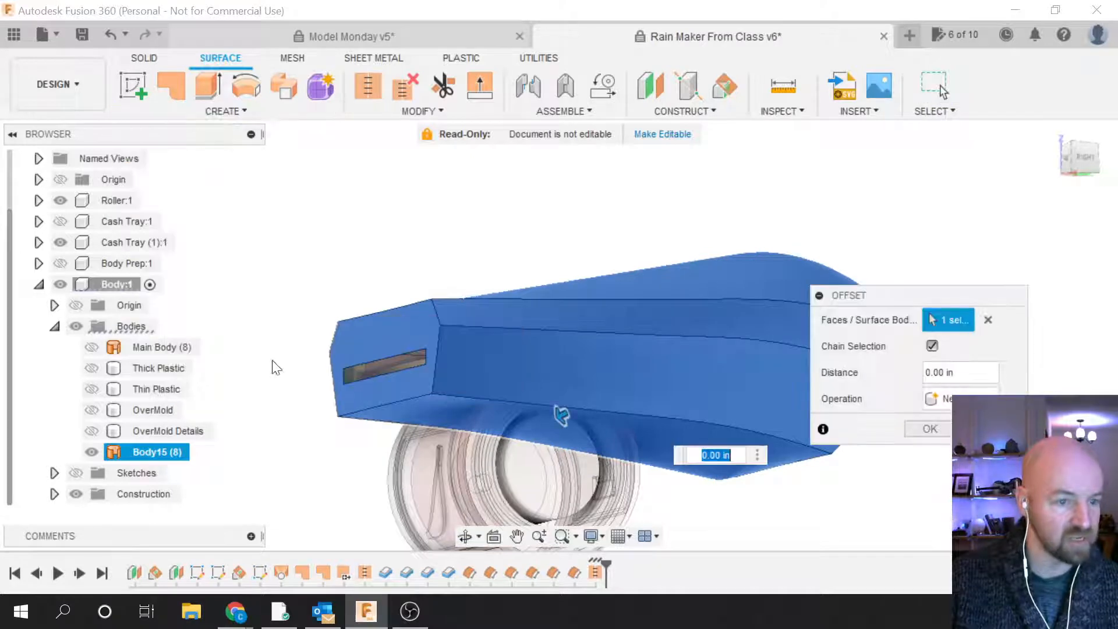
{"action": "left_click", "coordinate": [93, 411]}
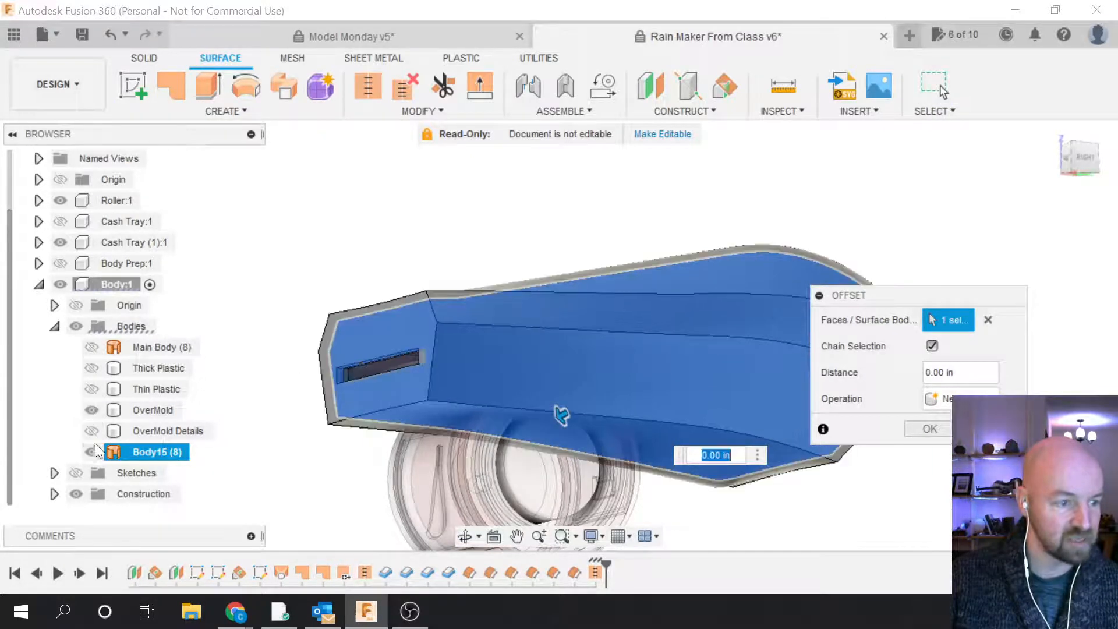
{"action": "left_click", "coordinate": [92, 451]}
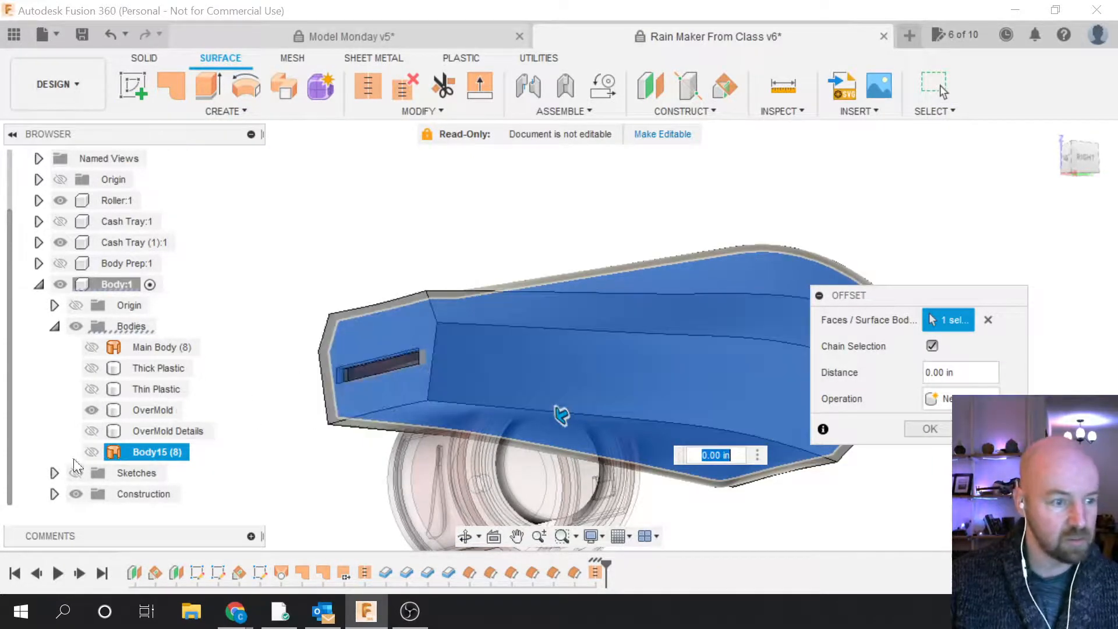
{"action": "left_click", "coordinate": [929, 430]}
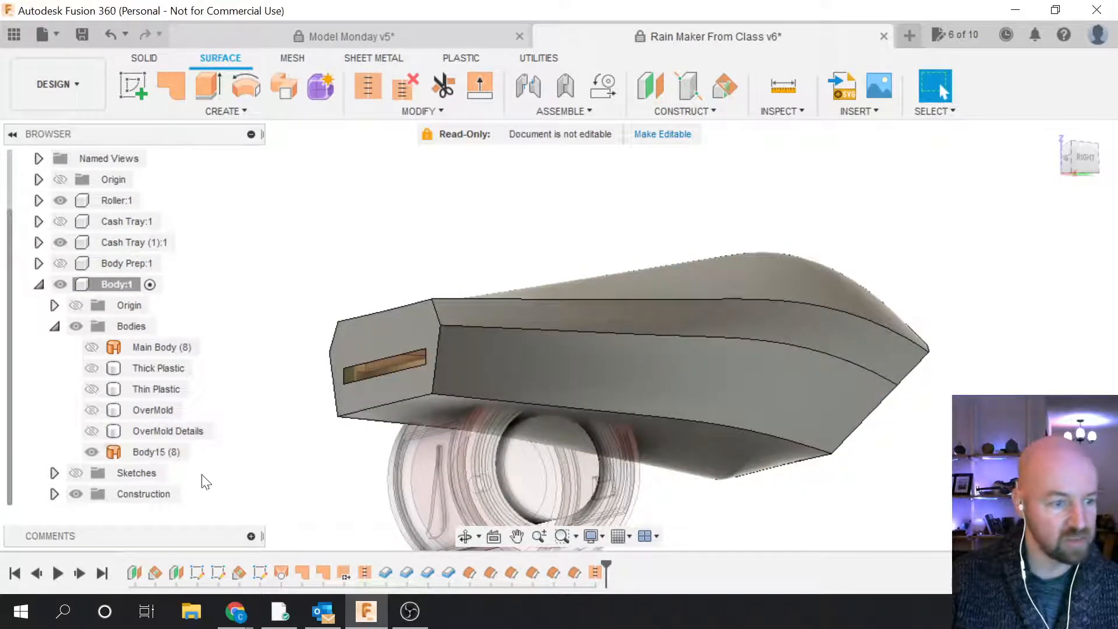
Step: Inspect the model's top, then hide OverMold and show Body15 (8) again
{"action": "left_click", "coordinate": [91, 411]}
{"action": "left_click", "coordinate": [91, 411]}
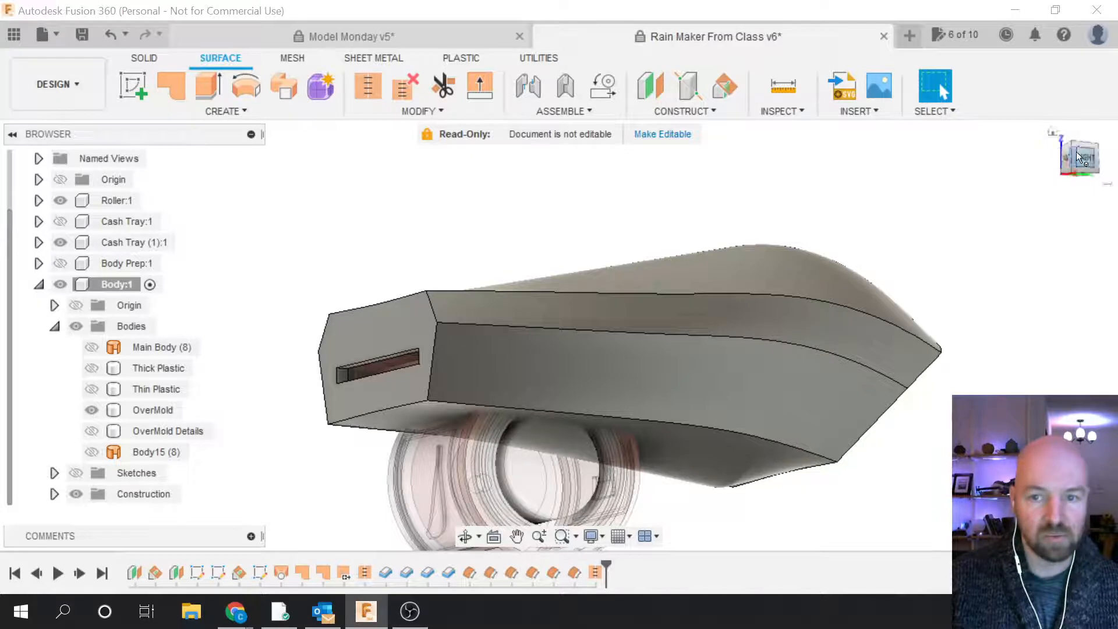
{"action": "middle_click_drag", "start_coordinate": [560, 292], "coordinate": [549, 487], "text": "shift"}
{"action": "scroll", "coordinate": [550, 479], "scroll_direction": "up", "scroll_amount": 3}
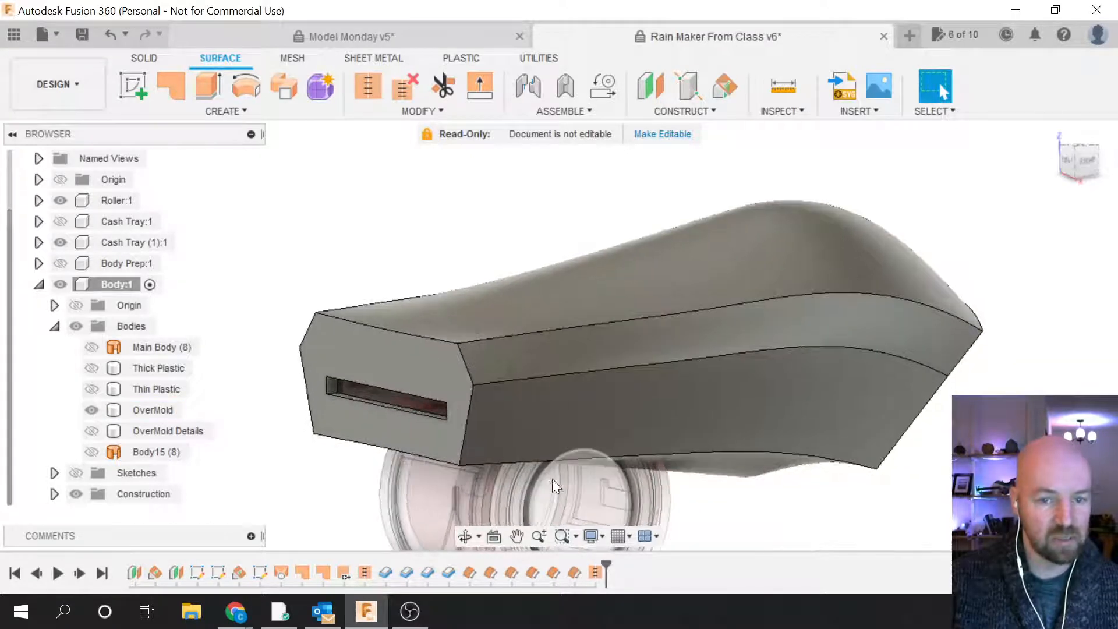
{"action": "left_click", "coordinate": [91, 410]}
{"action": "left_click", "coordinate": [90, 452]}
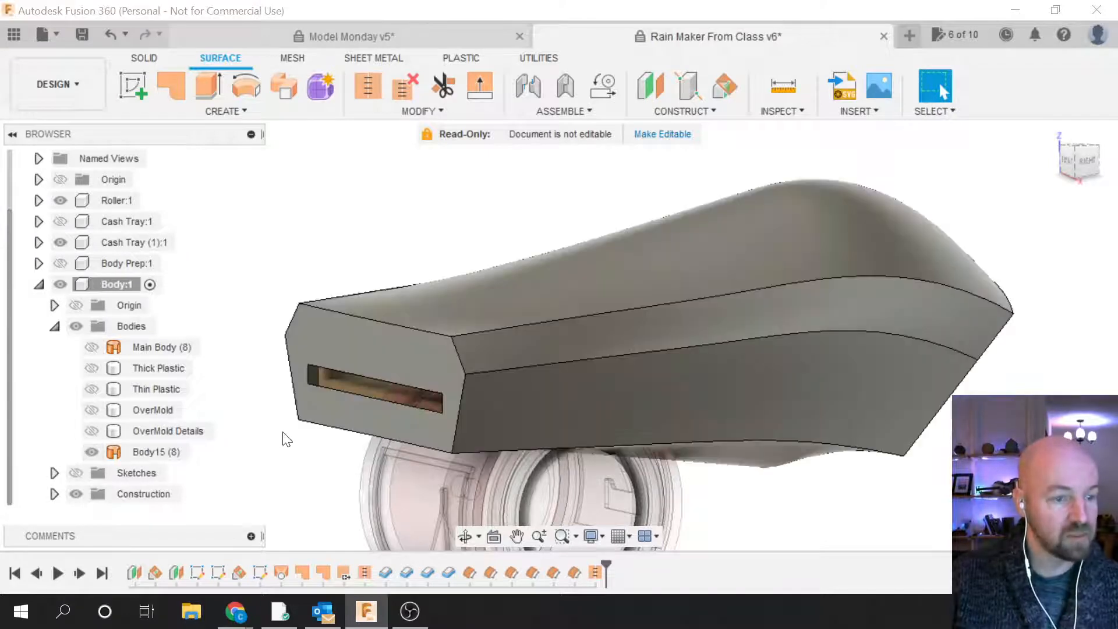
{"action": "scroll", "coordinate": [307, 445], "scroll_direction": "down", "scroll_amount": 2}
{"action": "left_click", "coordinate": [604, 441]}
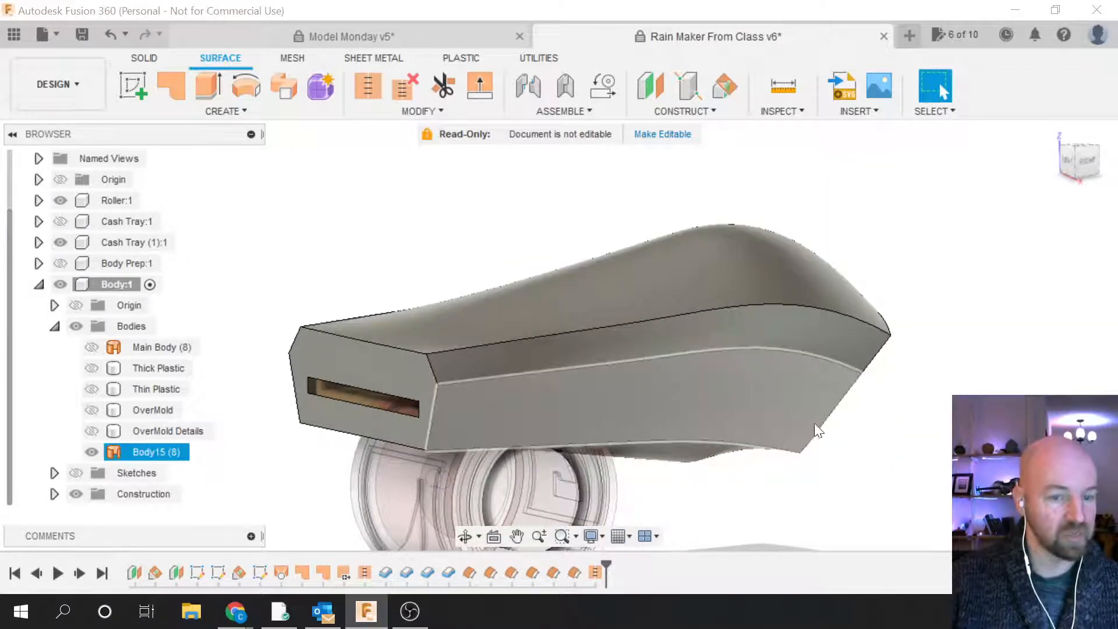
{"action": "scroll", "coordinate": [822, 425], "scroll_direction": "down", "scroll_amount": 2}
{"action": "key", "text": "Escape"}
{"action": "scroll", "coordinate": [603, 498], "scroll_direction": "up", "scroll_amount": 1}
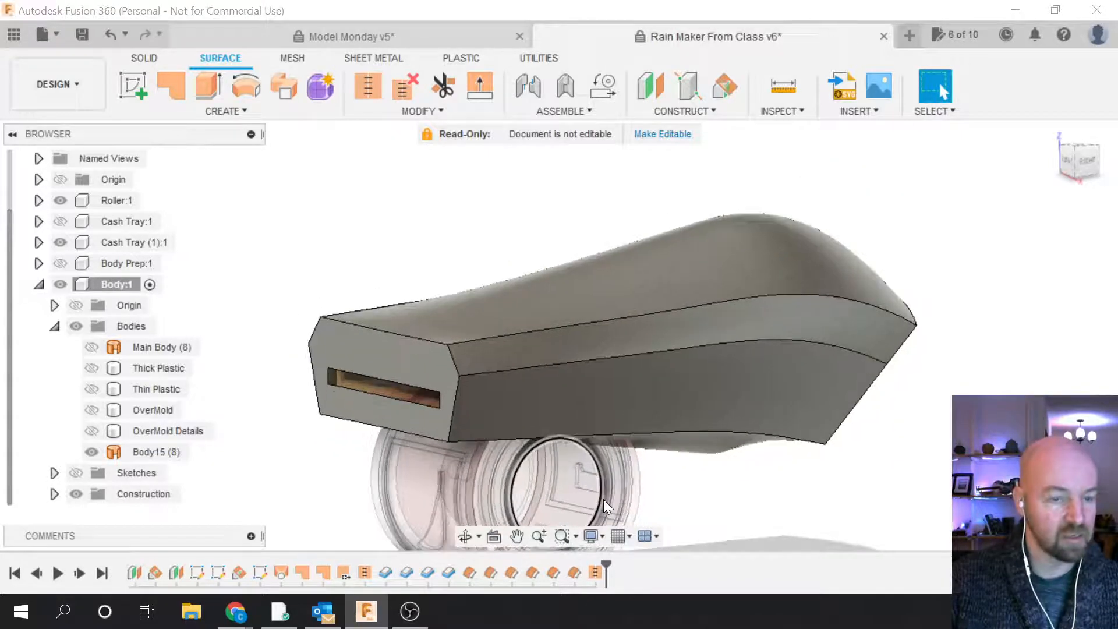
Step: Hide Body15 (8), then show and select the OverMold Details body
{"action": "left_click", "coordinate": [565, 466]}
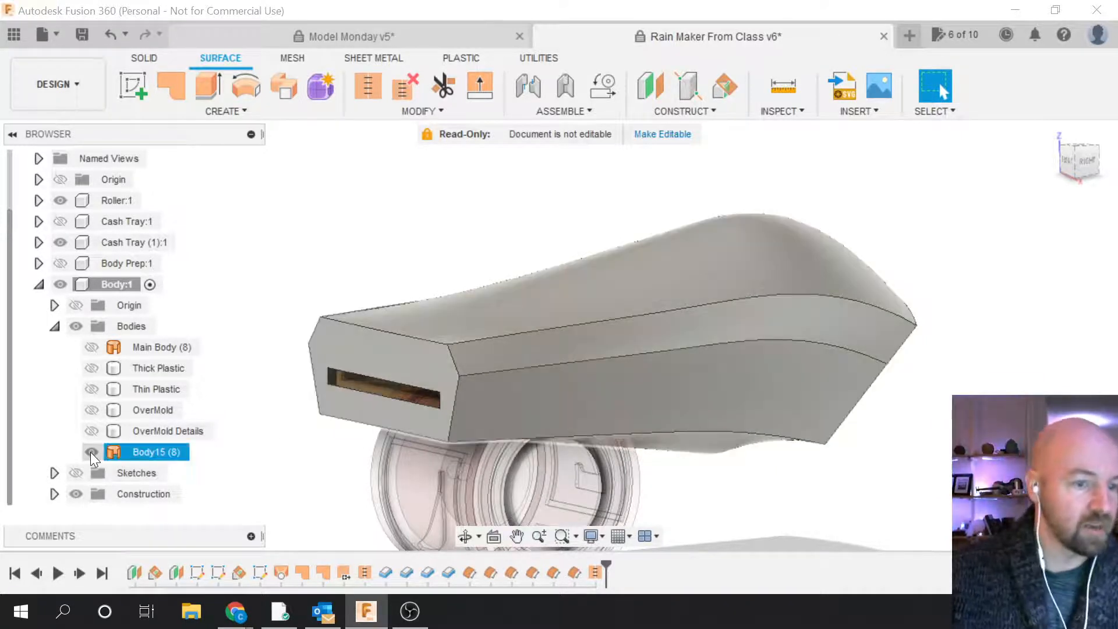
{"action": "left_click", "coordinate": [91, 452]}
{"action": "left_click", "coordinate": [90, 452]}
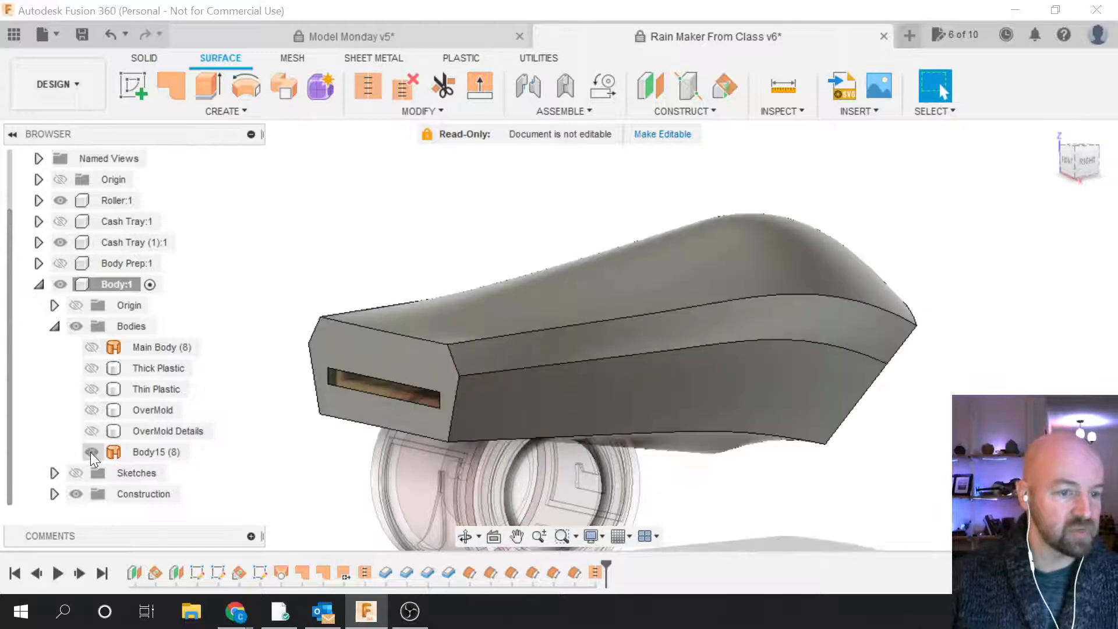
{"action": "left_click", "coordinate": [91, 452]}
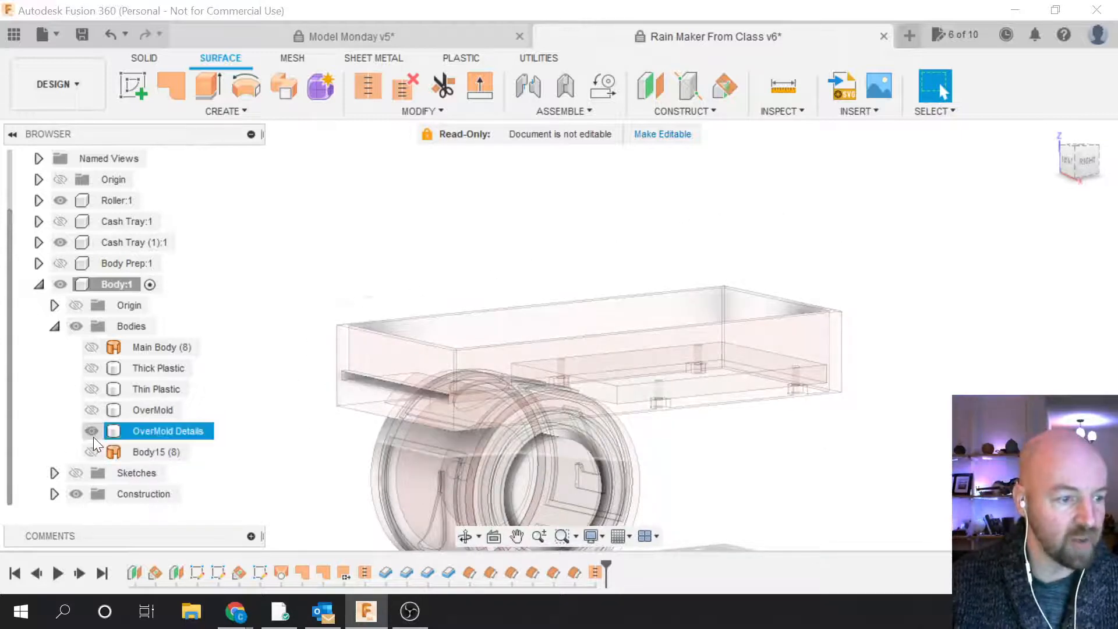
{"action": "left_click", "coordinate": [92, 433]}
{"action": "left_click", "coordinate": [159, 431]}
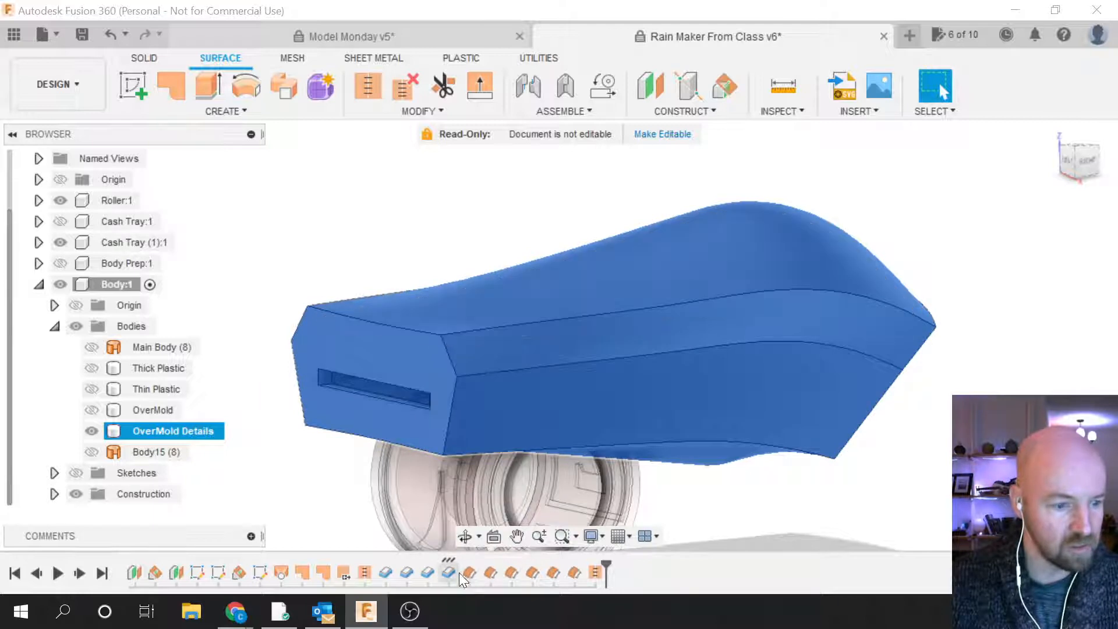
Step: Delete the timeline features from Thin Plastic to the end, removing Body15 (8)
{"action": "left_click", "coordinate": [469, 572]}
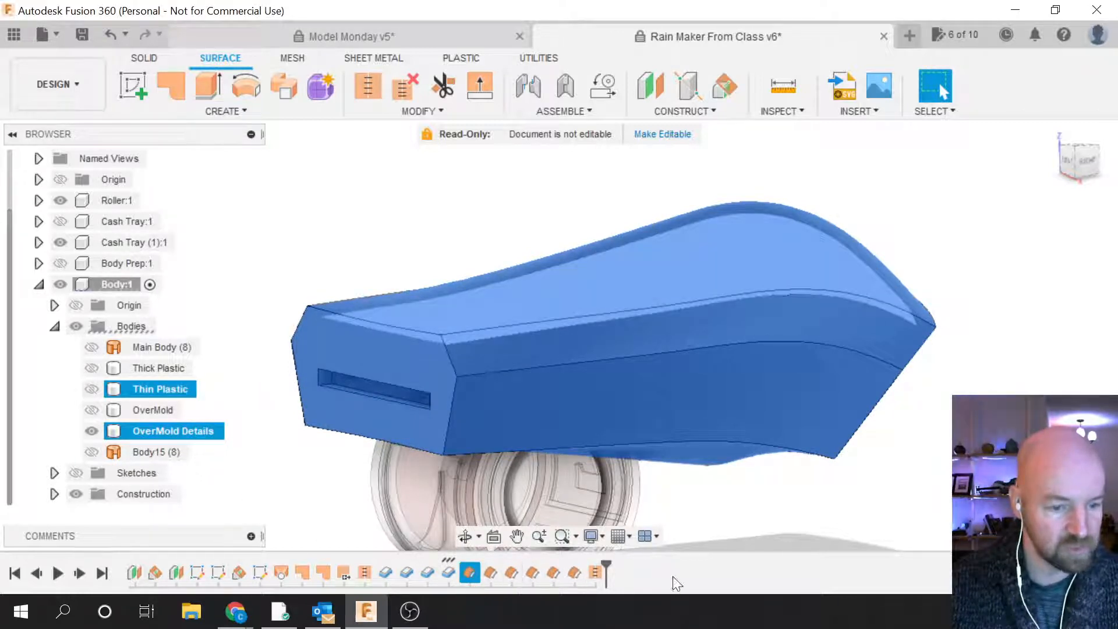
{"action": "left_click", "coordinate": [594, 573]}
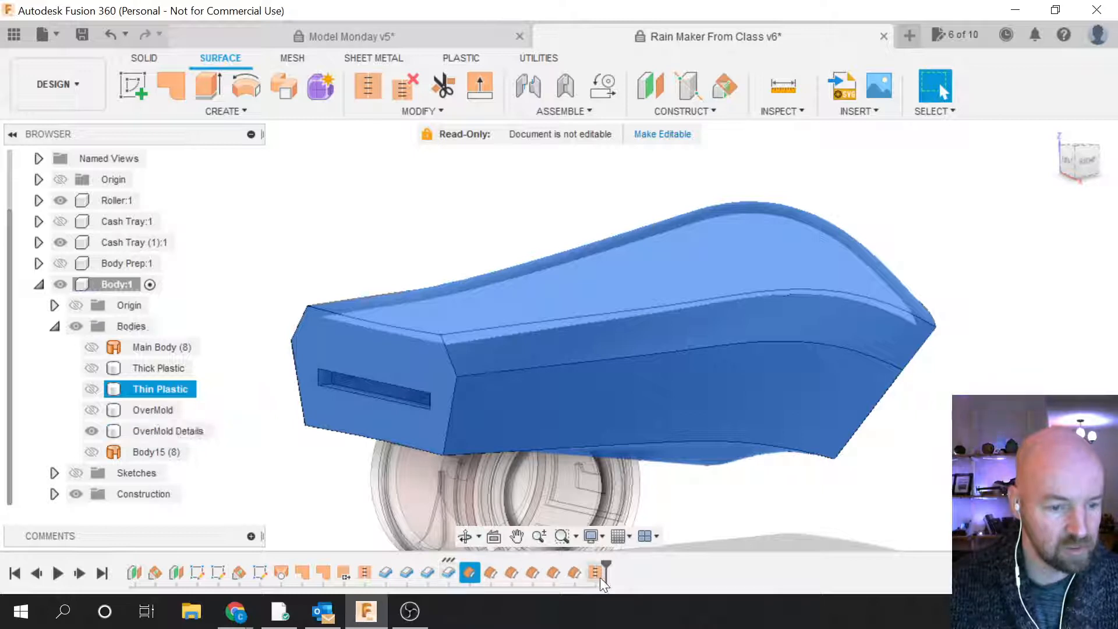
{"action": "left_click", "coordinate": [467, 573], "text": "shift"}
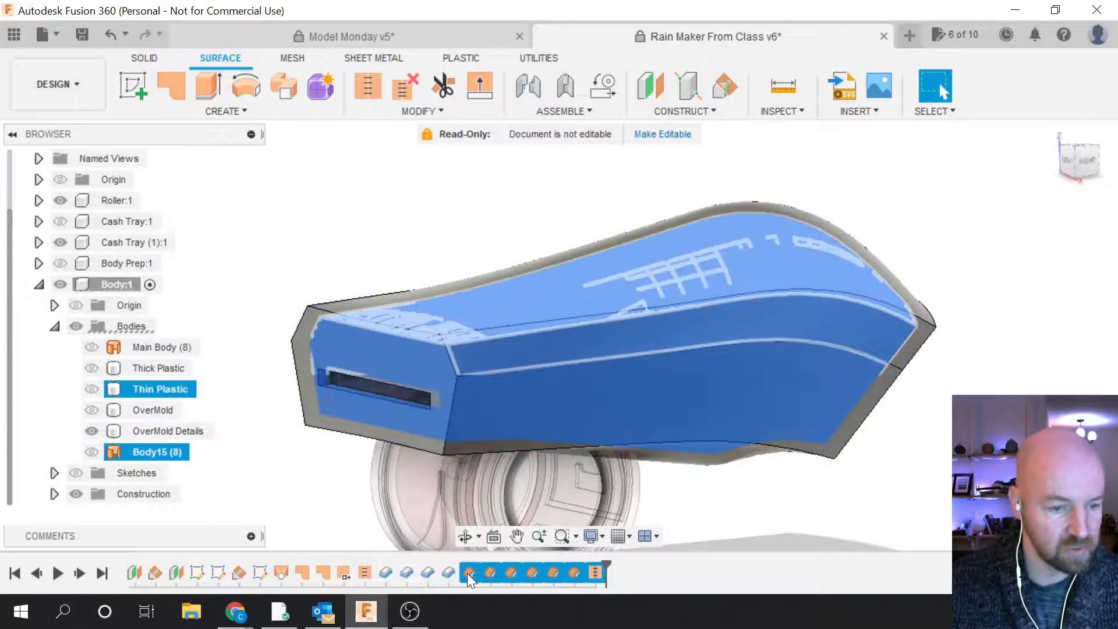
{"action": "right_click", "coordinate": [468, 573]}
{"action": "left_click", "coordinate": [495, 499]}
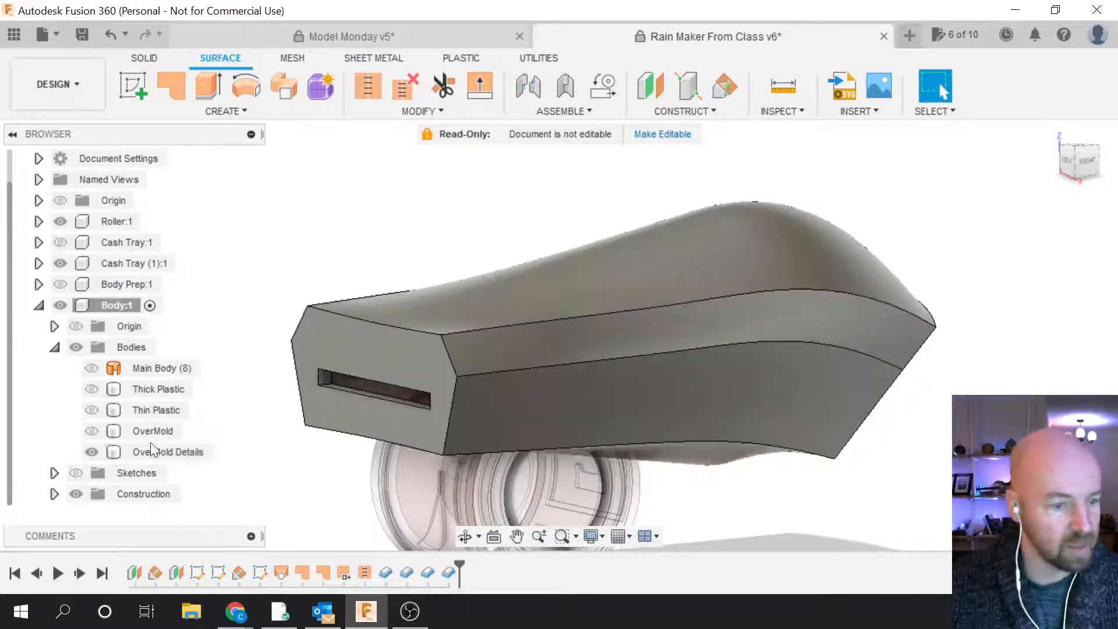
Step: Toggle the OverMold body's visibility in the browser
{"action": "left_click", "coordinate": [92, 429]}
{"action": "left_click", "coordinate": [92, 432]}
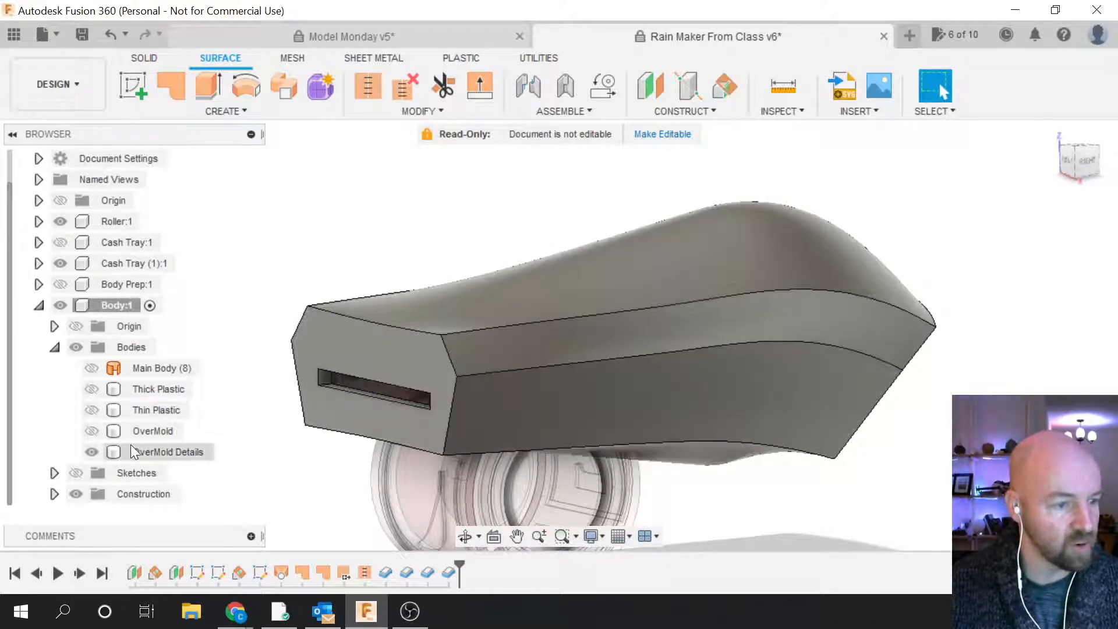
{"action": "left_click", "coordinate": [92, 431]}
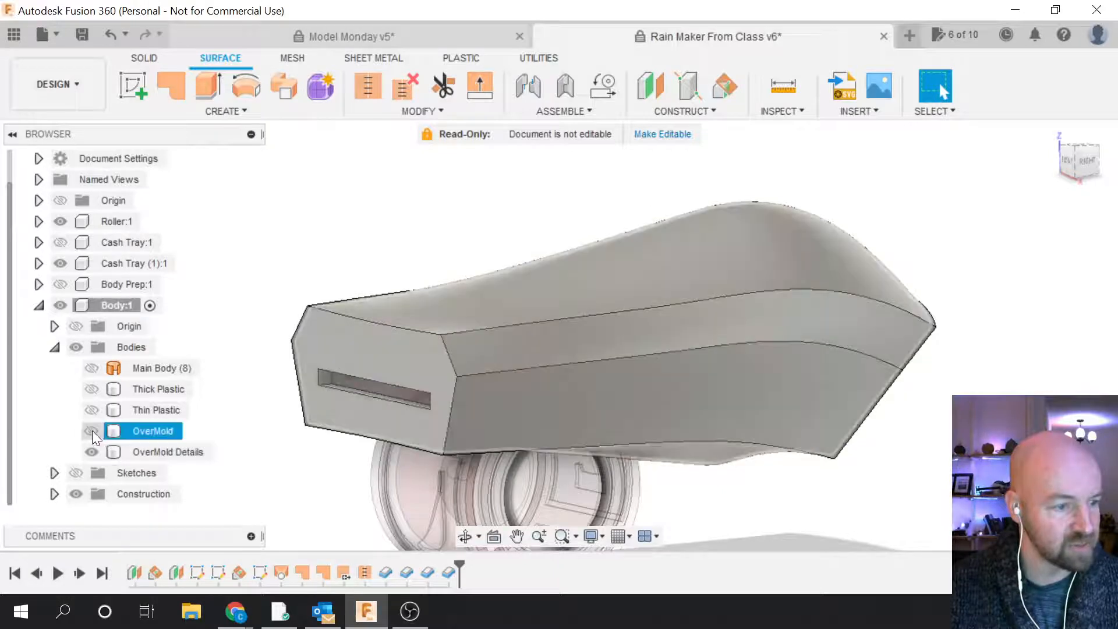
{"action": "left_click", "coordinate": [92, 431]}
{"action": "right_click", "coordinate": [449, 573]}
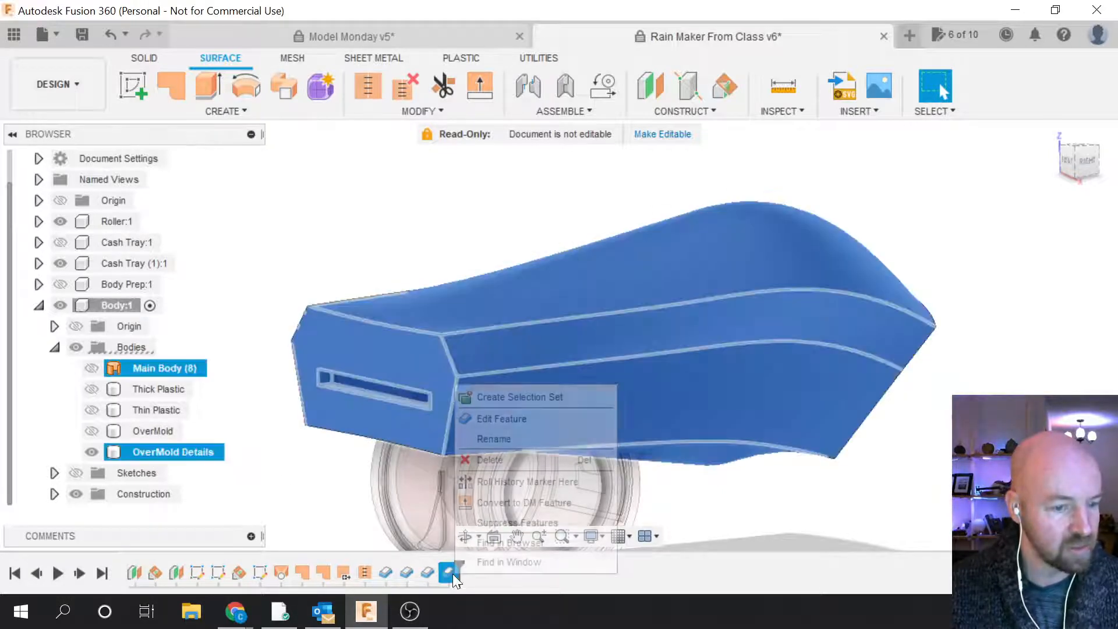
{"action": "left_click", "coordinate": [491, 419]}
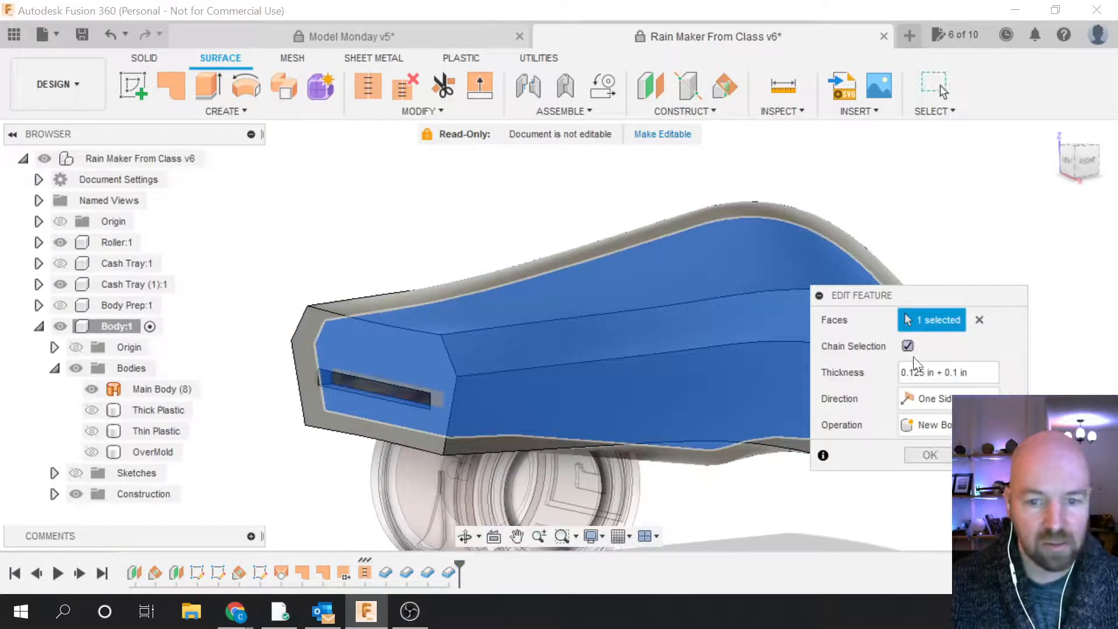
{"action": "left_click_drag", "start_coordinate": [924, 300], "coordinate": [846, 289]}
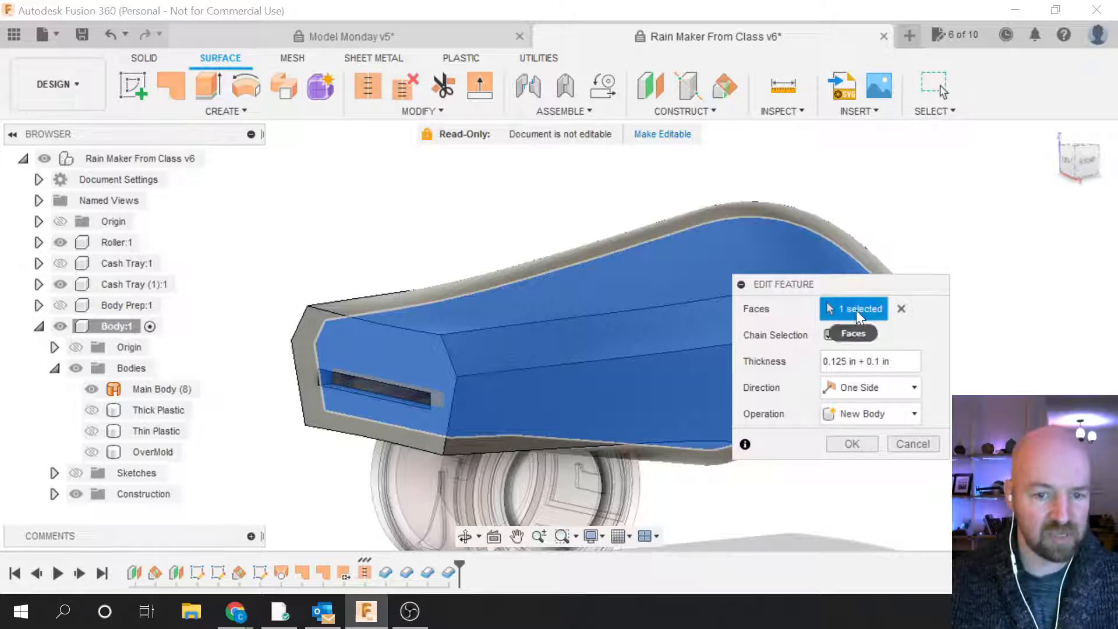
{"action": "left_click_drag", "start_coordinate": [865, 362], "coordinate": [815, 361]}
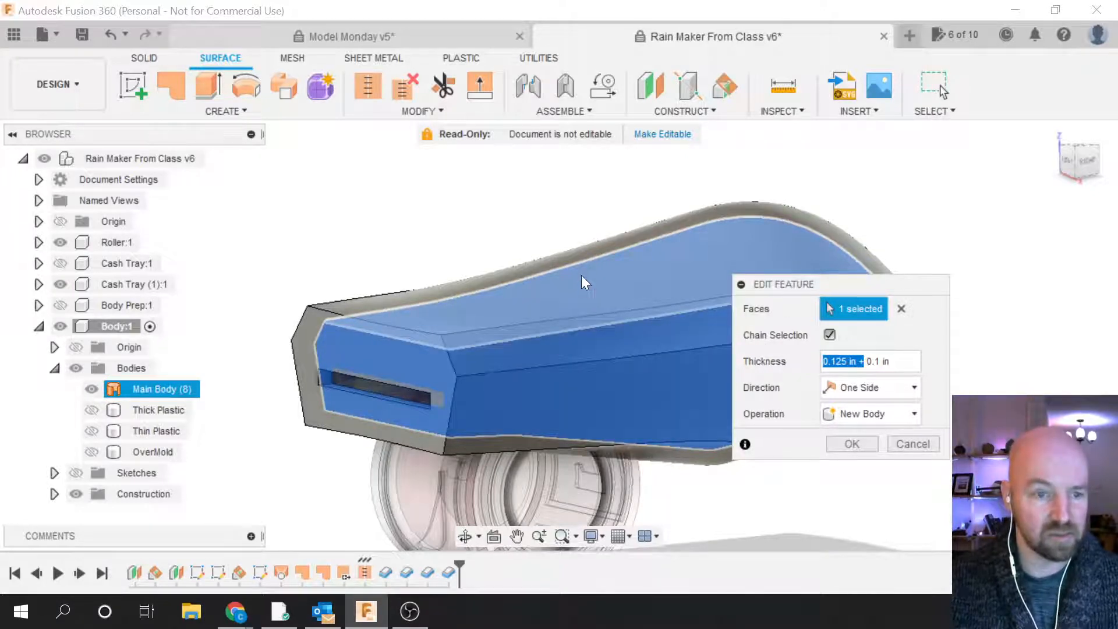
{"action": "left_click", "coordinate": [879, 362]}
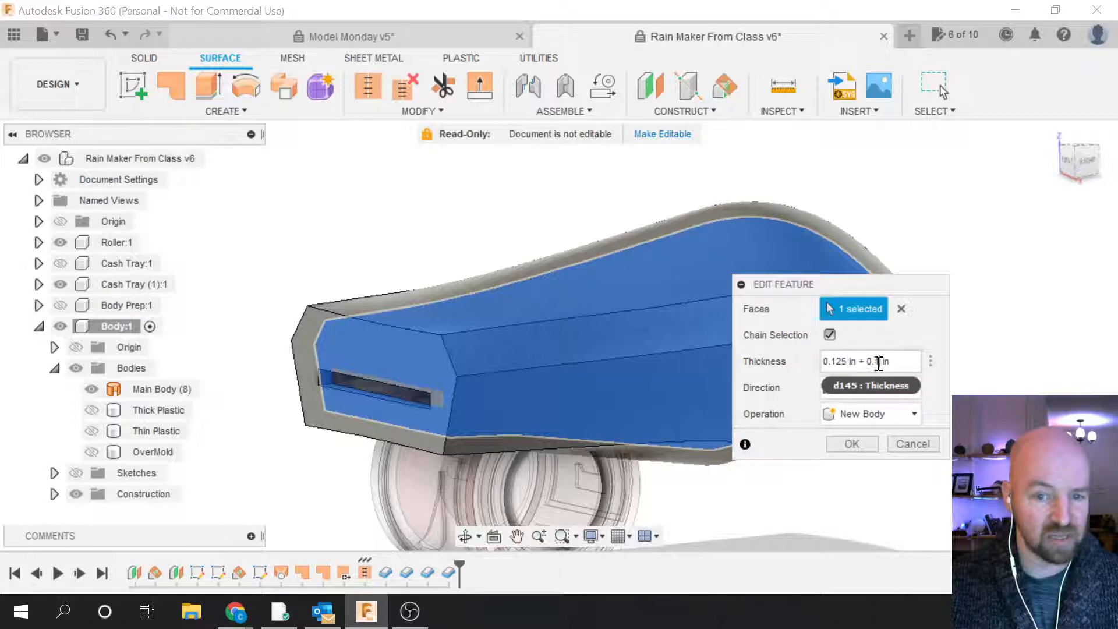
{"action": "left_click", "coordinate": [912, 443]}
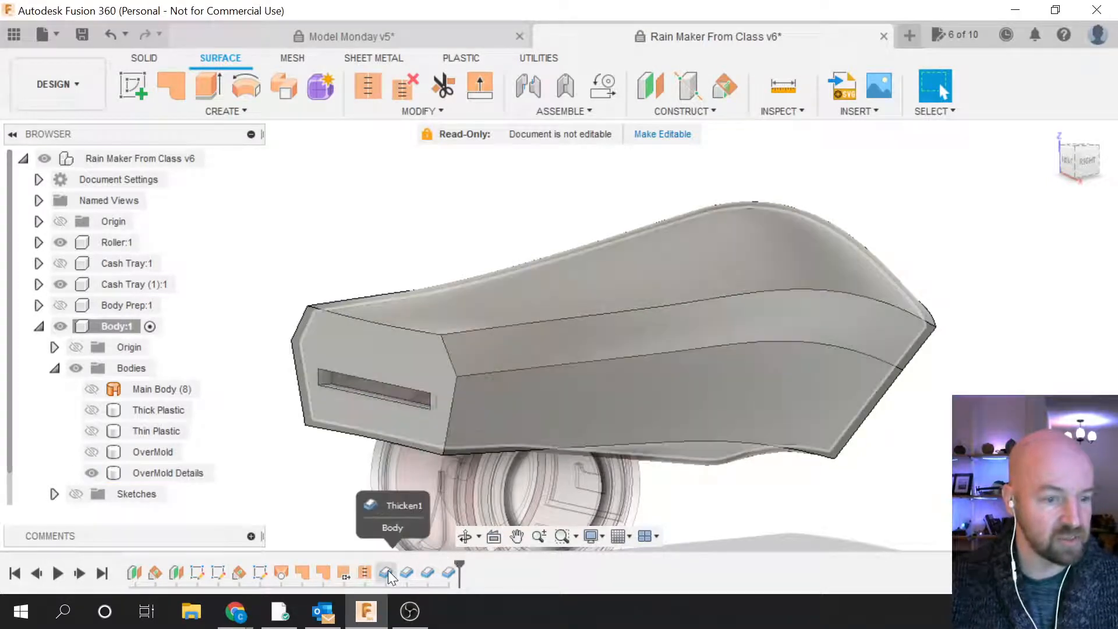
{"action": "left_click", "coordinate": [406, 573]}
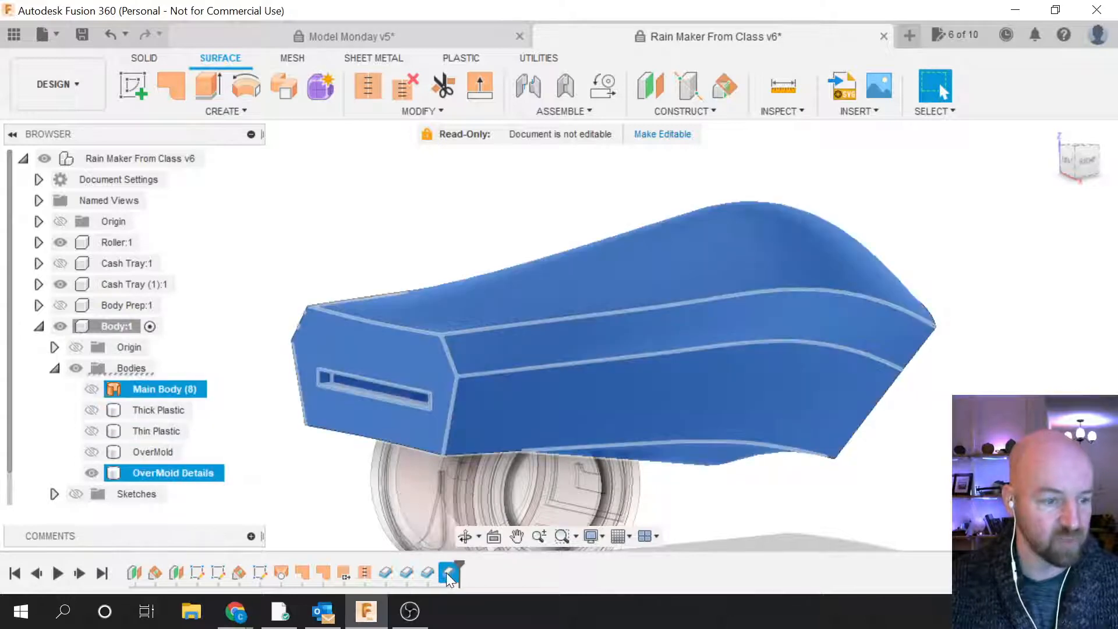
{"action": "key", "text": "Escape"}
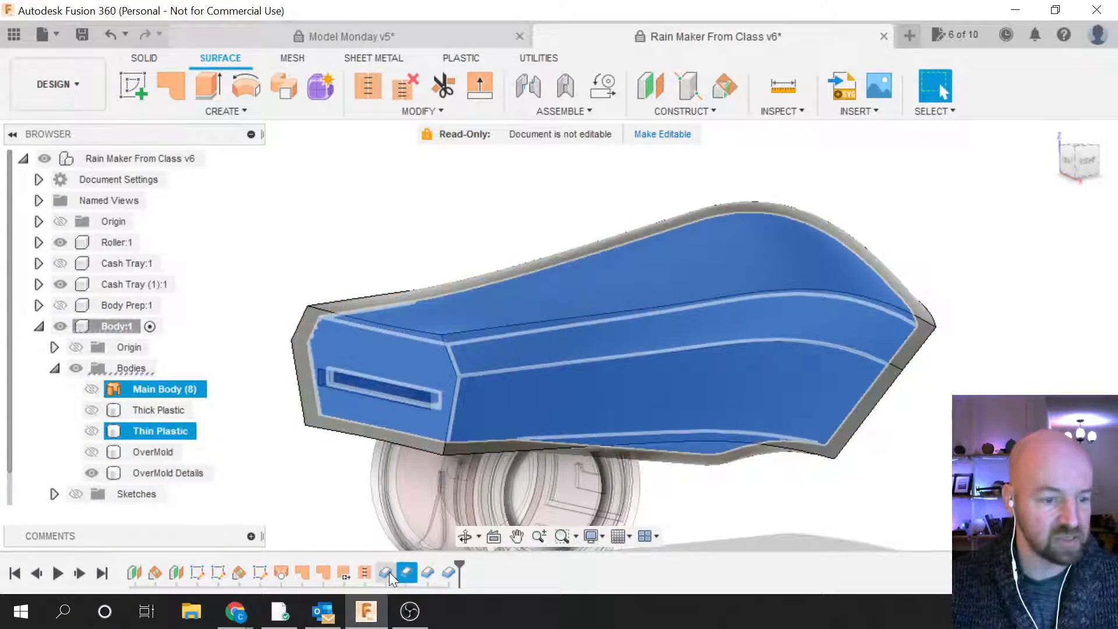
{"action": "left_click", "coordinate": [386, 572]}
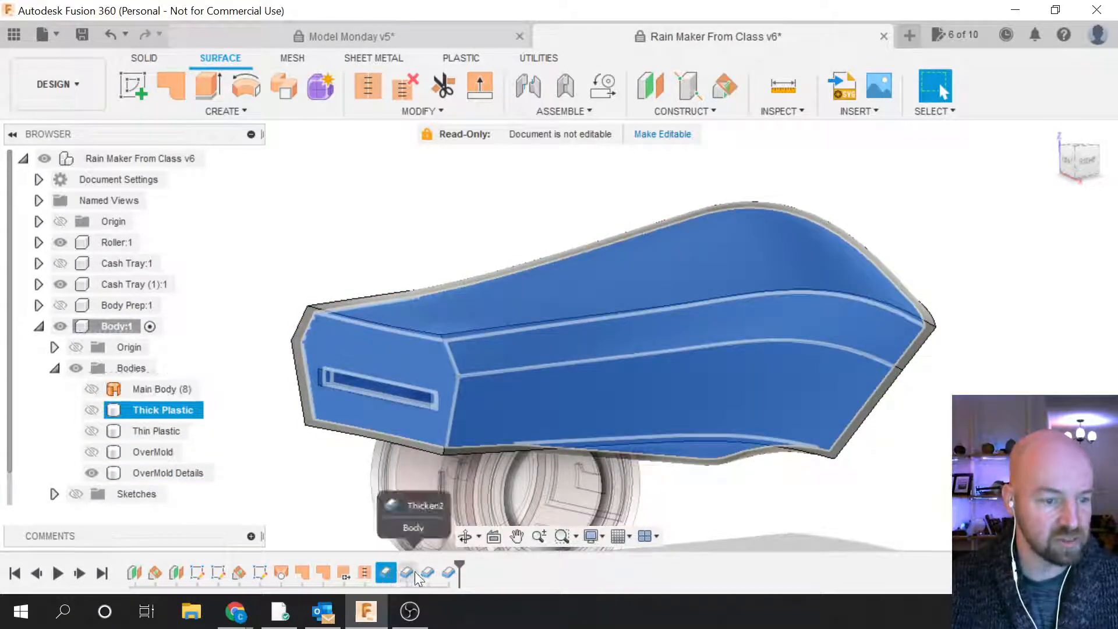
{"action": "left_click", "coordinate": [776, 498]}
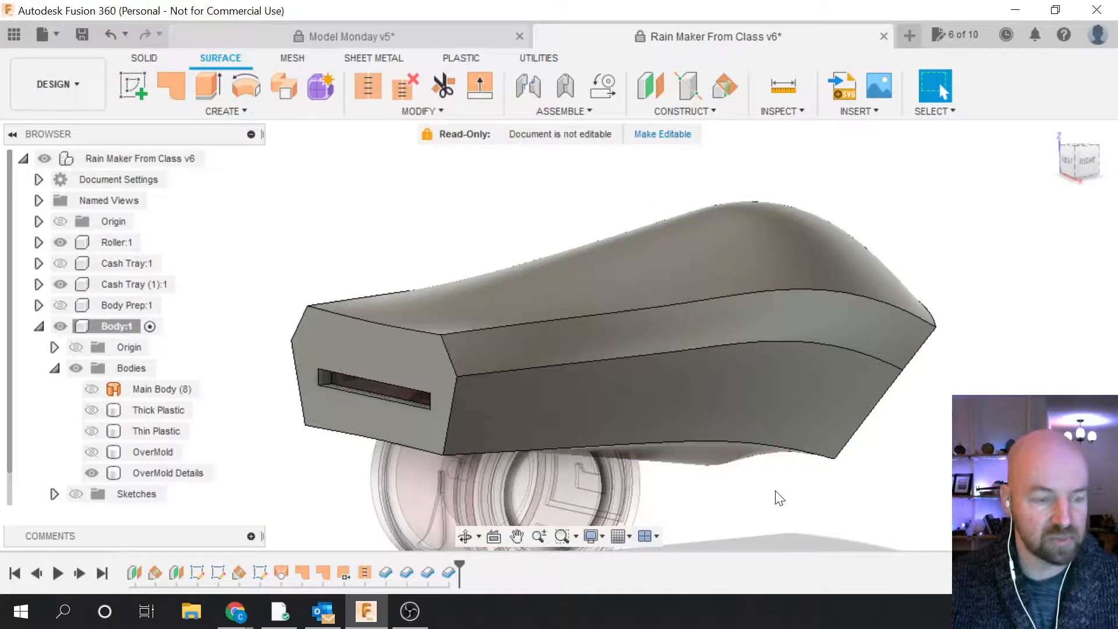
{"action": "left_click", "coordinate": [449, 577]}
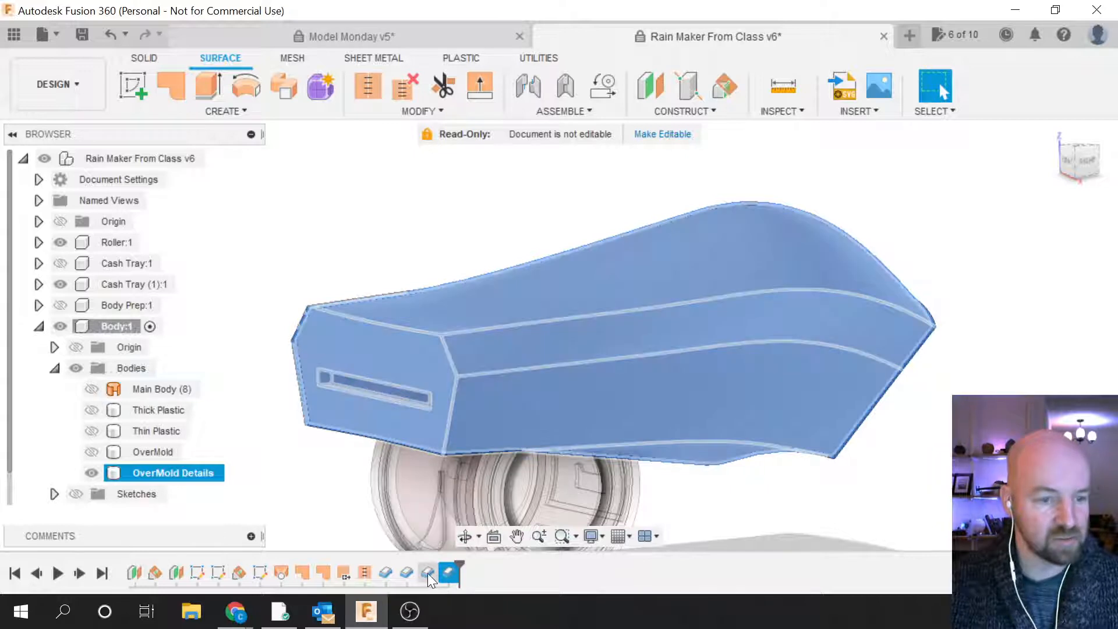
{"action": "left_click", "coordinate": [427, 573]}
{"action": "left_click", "coordinate": [795, 511]}
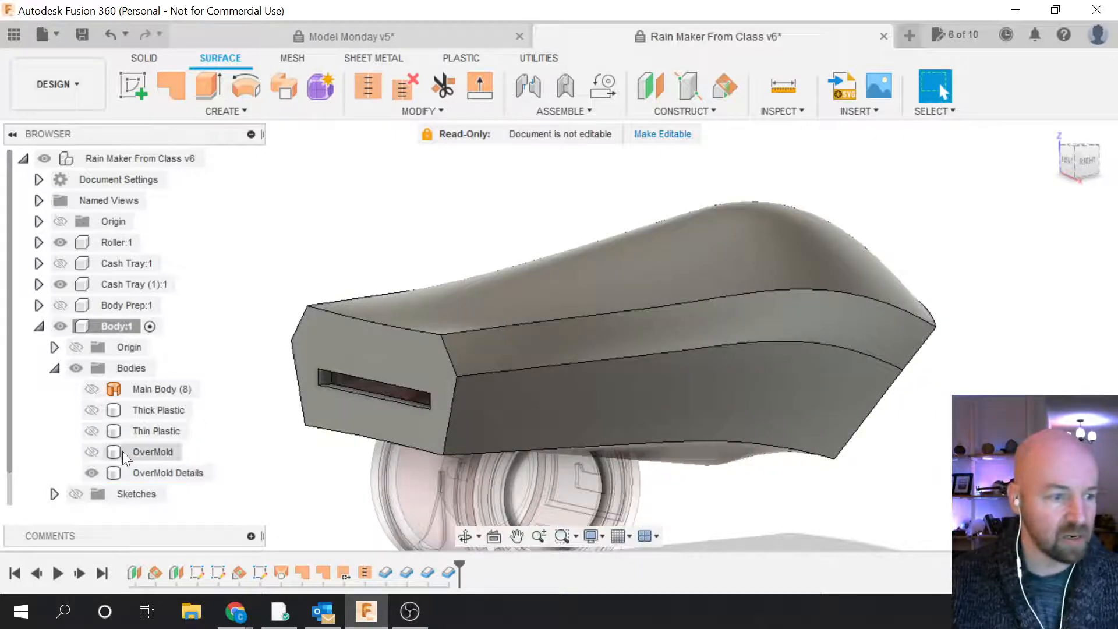
{"action": "left_click", "coordinate": [91, 473]}
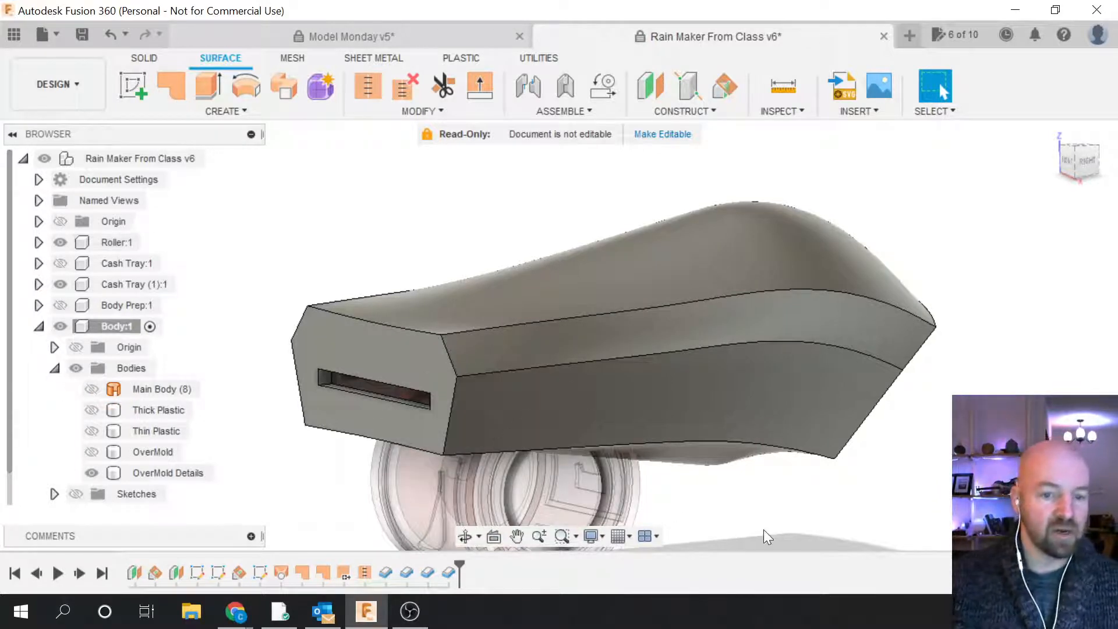
{"action": "scroll", "coordinate": [764, 529], "scroll_direction": "down", "scroll_amount": 2}
{"action": "scroll", "coordinate": [485, 313], "scroll_direction": "down", "scroll_amount": 2}
{"action": "scroll", "coordinate": [511, 437], "scroll_direction": "up", "scroll_amount": 1}
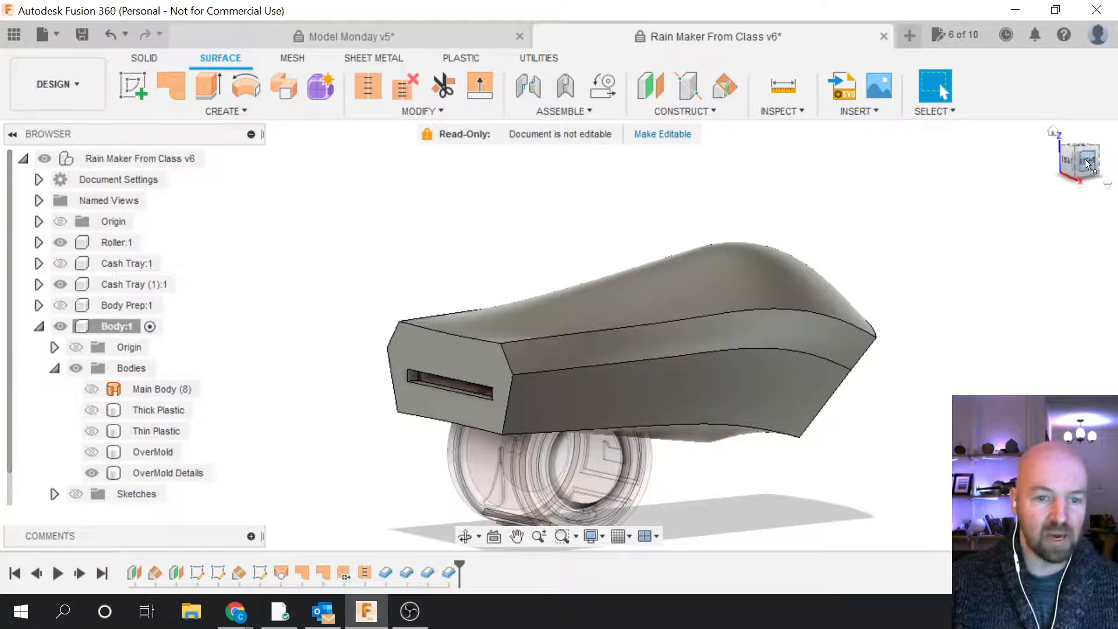
{"action": "middle_click_drag", "start_coordinate": [554, 329], "coordinate": [1029, 362], "text": "shift"}
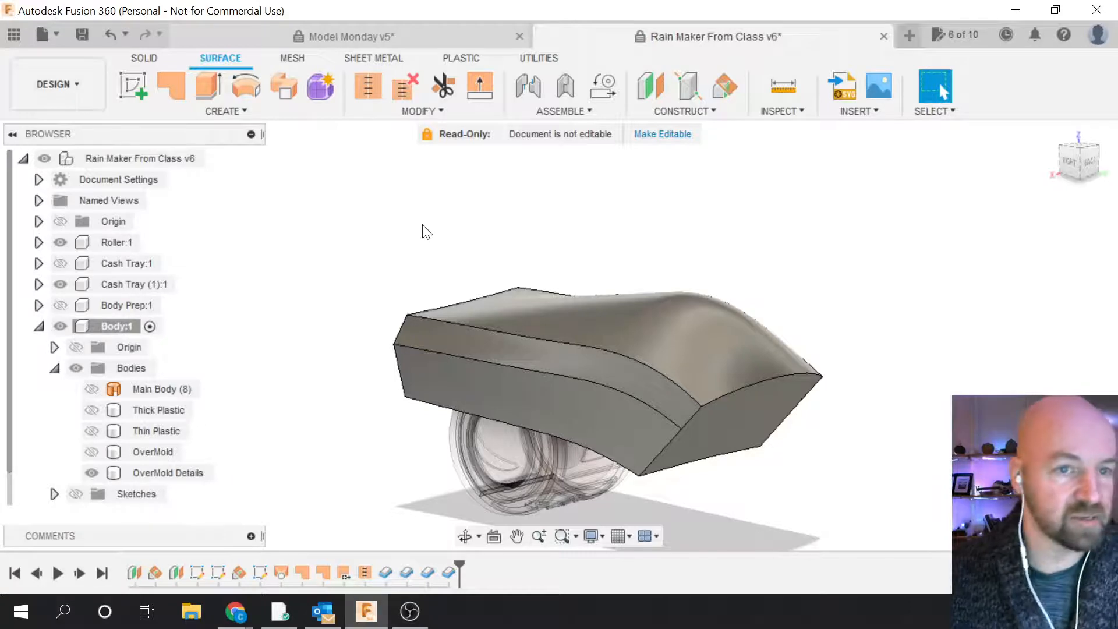
Step: Create an offset construction plane 4.50 in above the origin's XY plane
{"action": "left_click", "coordinate": [685, 112]}
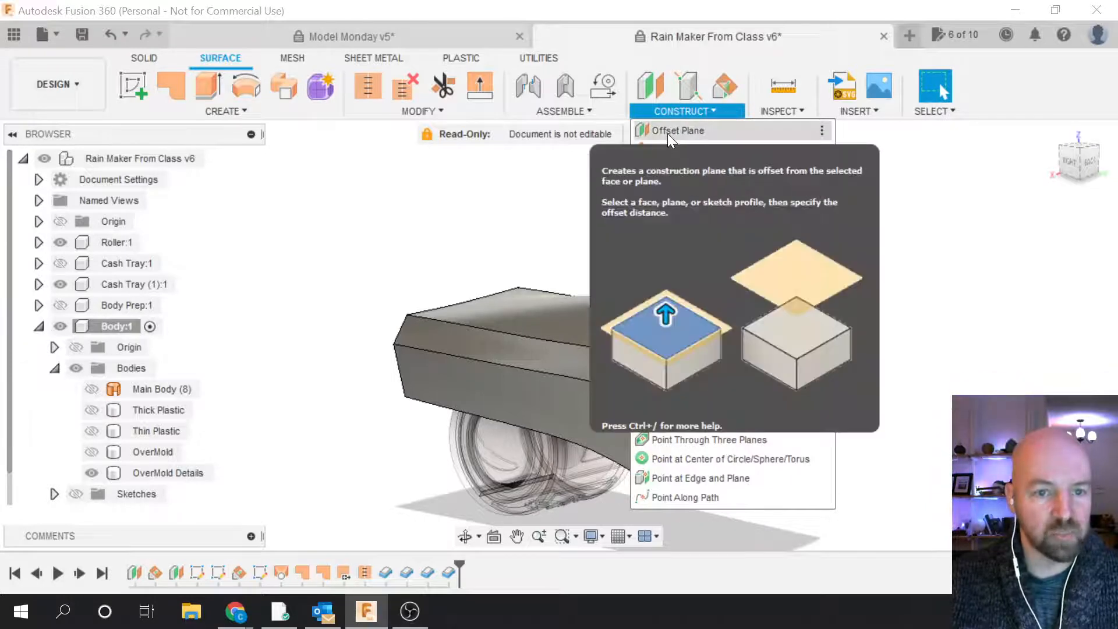
{"action": "left_click", "coordinate": [668, 133]}
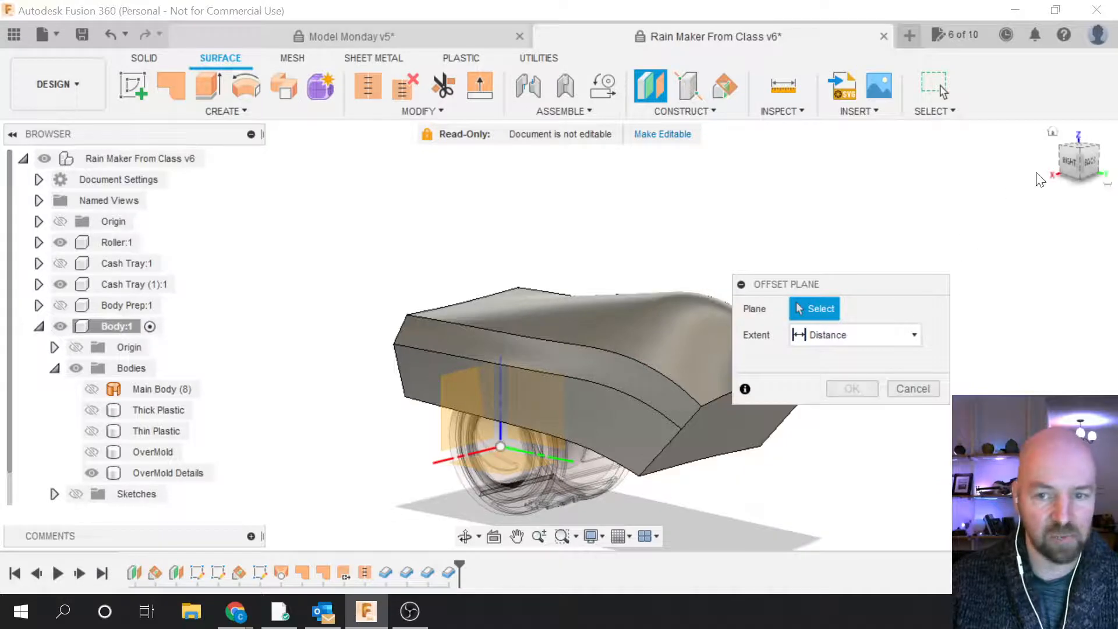
{"action": "left_click_drag", "start_coordinate": [1078, 162], "coordinate": [1100, 180]}
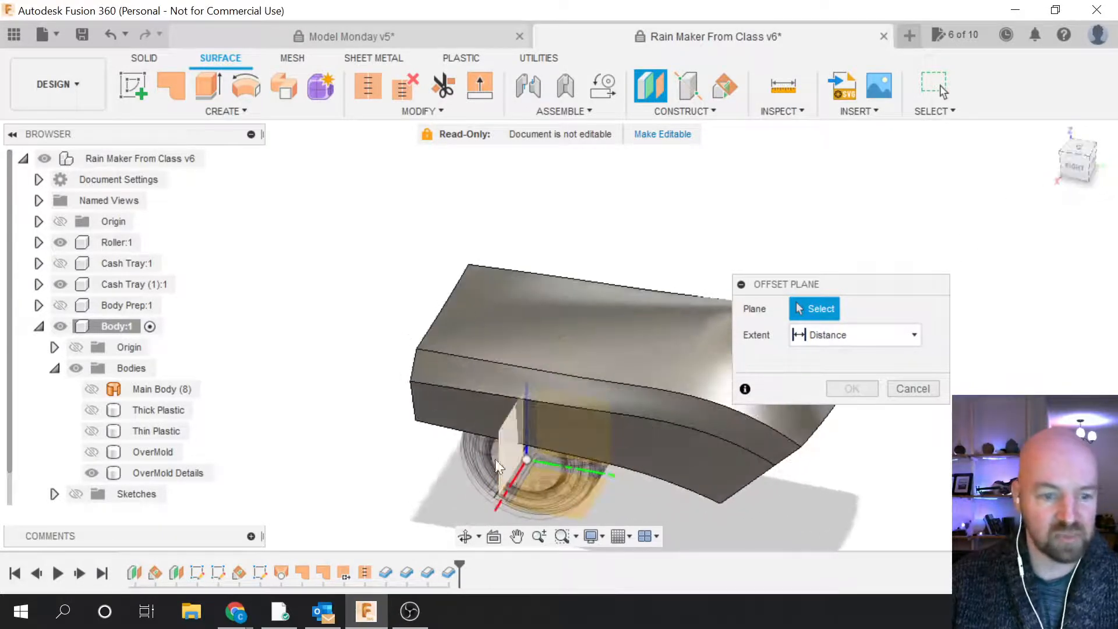
{"action": "left_click", "coordinate": [546, 494]}
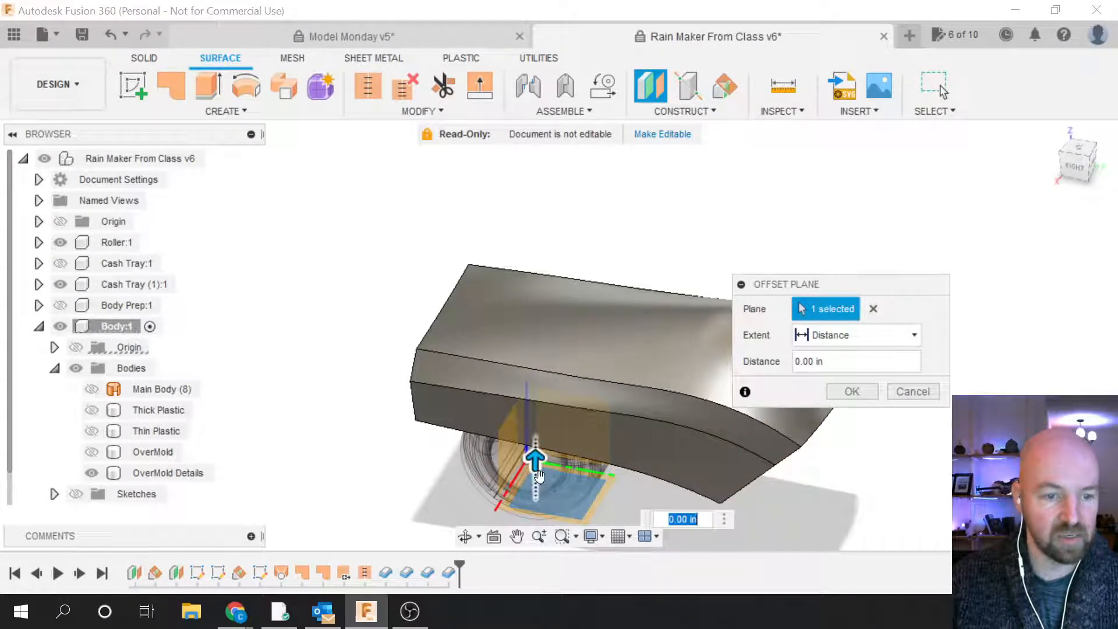
{"action": "left_click_drag", "start_coordinate": [534, 460], "coordinate": [535, 269]}
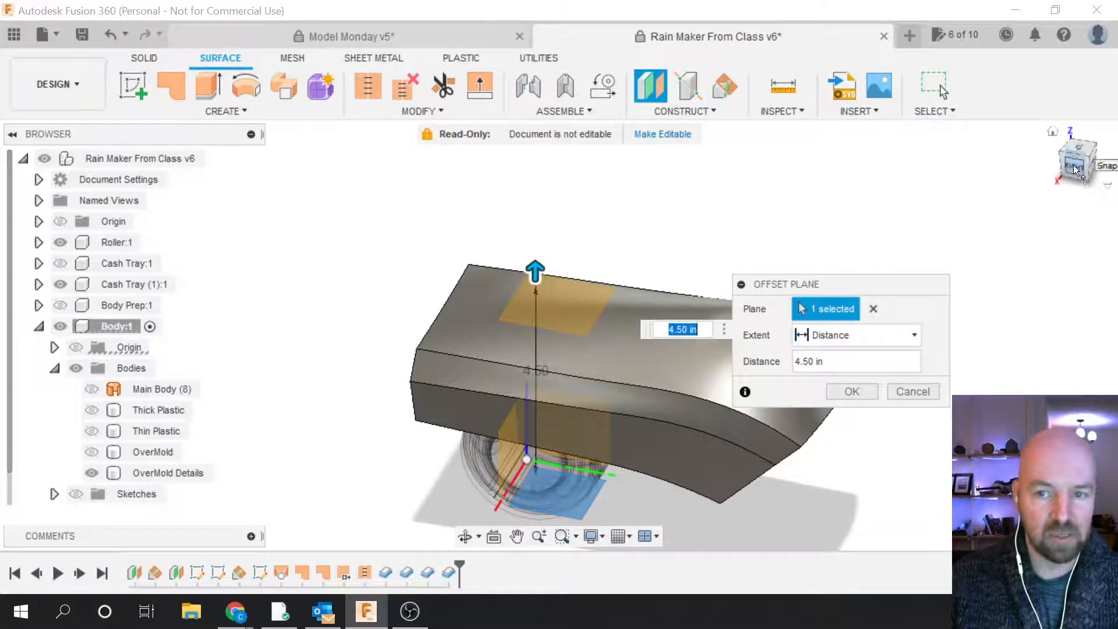
{"action": "left_click", "coordinate": [1074, 165]}
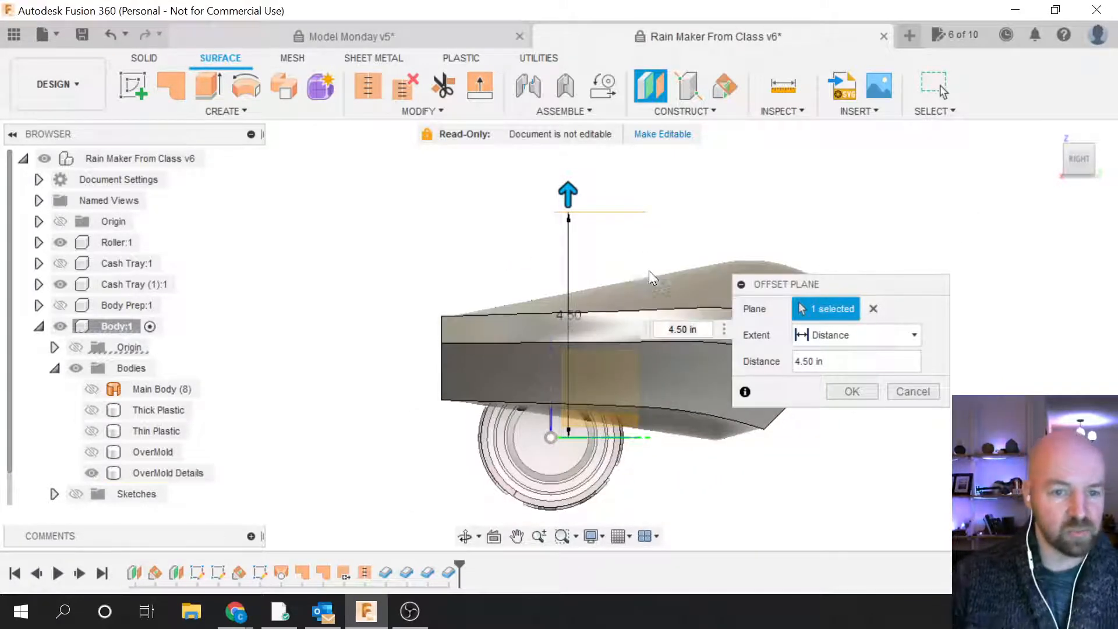
{"action": "scroll", "coordinate": [588, 295], "scroll_direction": "up", "scroll_amount": 2}
{"action": "scroll", "coordinate": [361, 341], "scroll_direction": "down", "scroll_amount": 1}
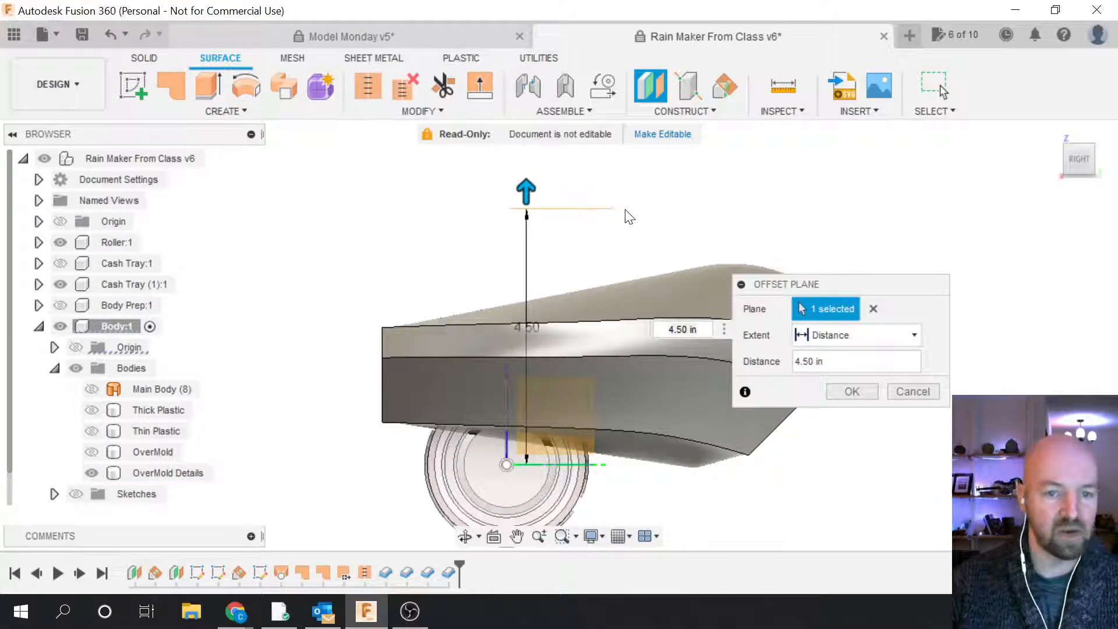
{"action": "left_click_drag", "start_coordinate": [526, 195], "coordinate": [525, 259]}
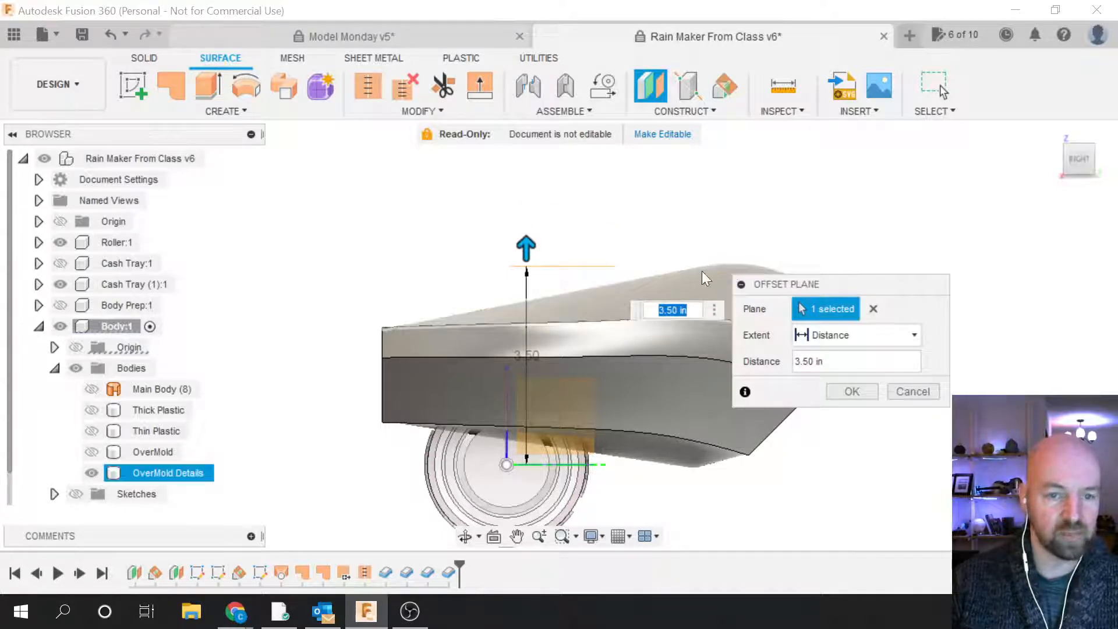
{"action": "left_click_drag", "start_coordinate": [526, 241], "coordinate": [526, 178]}
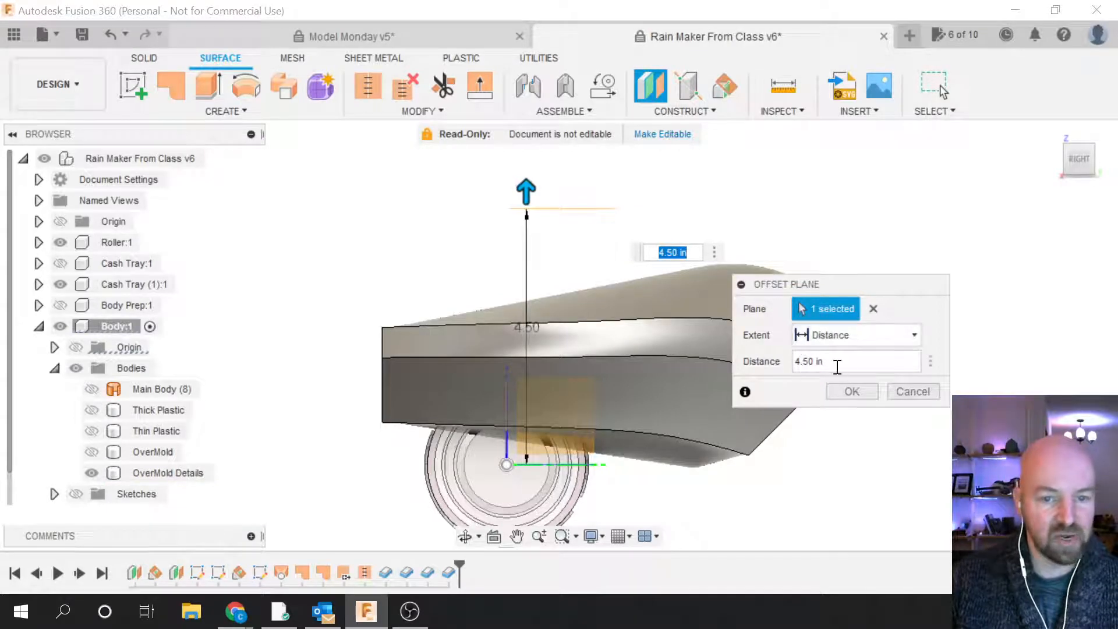
{"action": "left_click", "coordinate": [851, 393]}
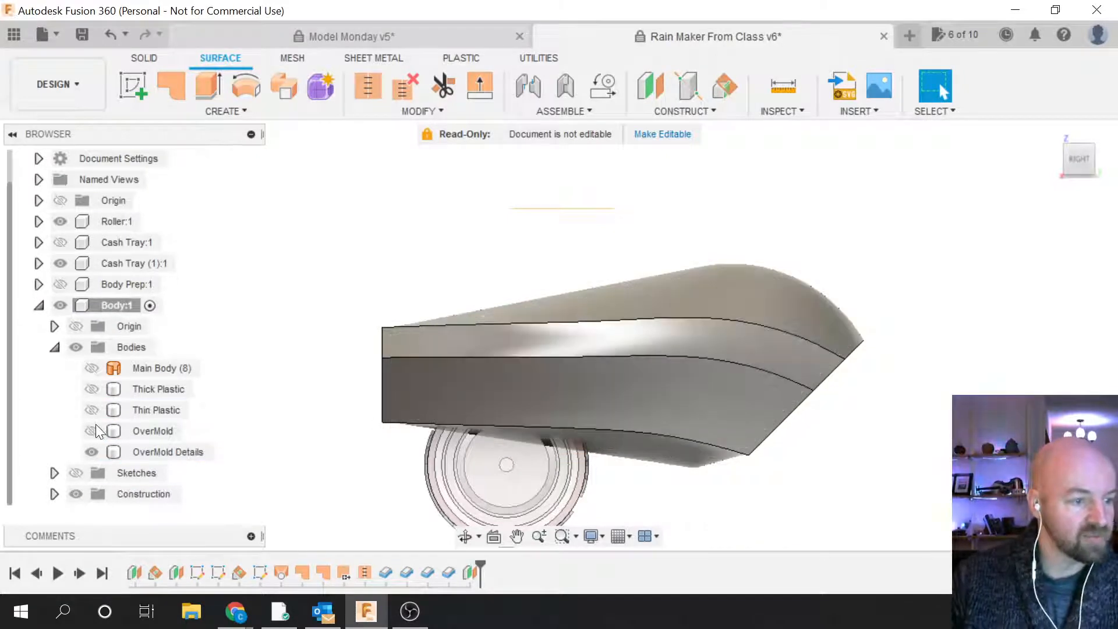
Step: Expand the Construction folder and begin renaming the new Plane5
{"action": "left_click", "coordinate": [54, 494]}
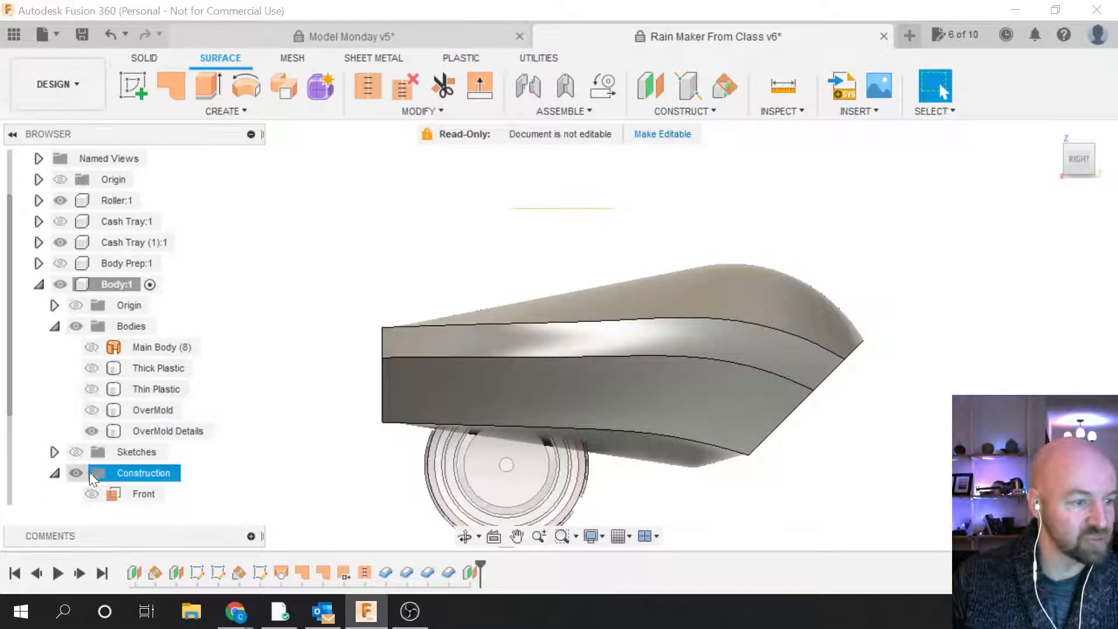
{"action": "scroll", "coordinate": [109, 436], "scroll_direction": "down", "scroll_amount": 1}
{"action": "scroll", "coordinate": [109, 436], "scroll_direction": "down", "scroll_amount": 1}
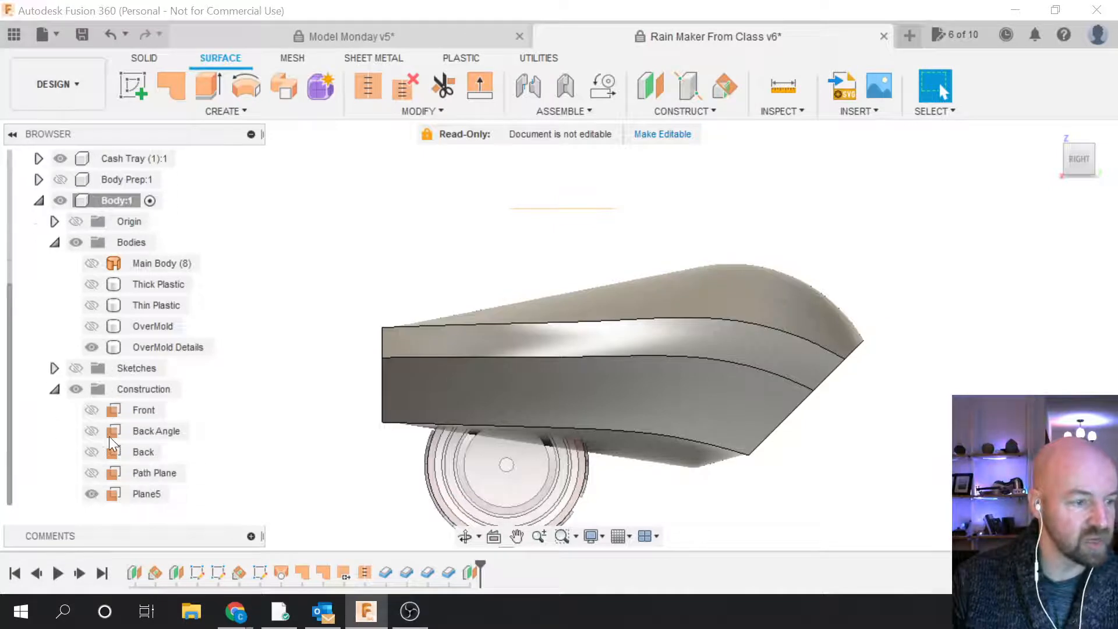
{"action": "double_click", "coordinate": [139, 493]}
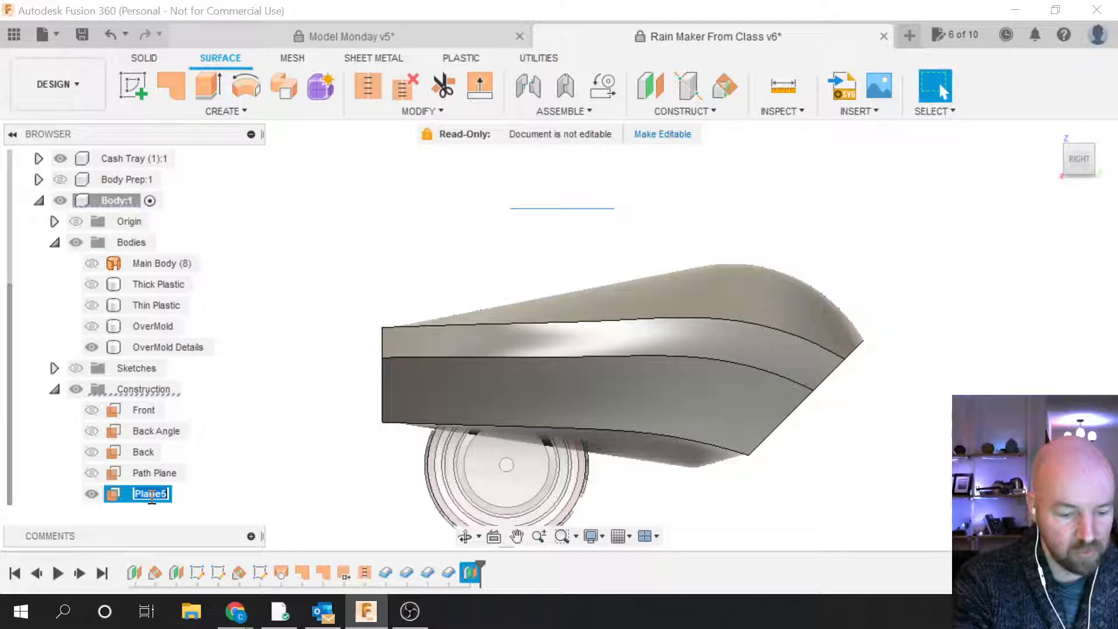
Step: Rename Plane5 to 'Over Mold' and return to the home view
{"action": "type", "text": "Over"}
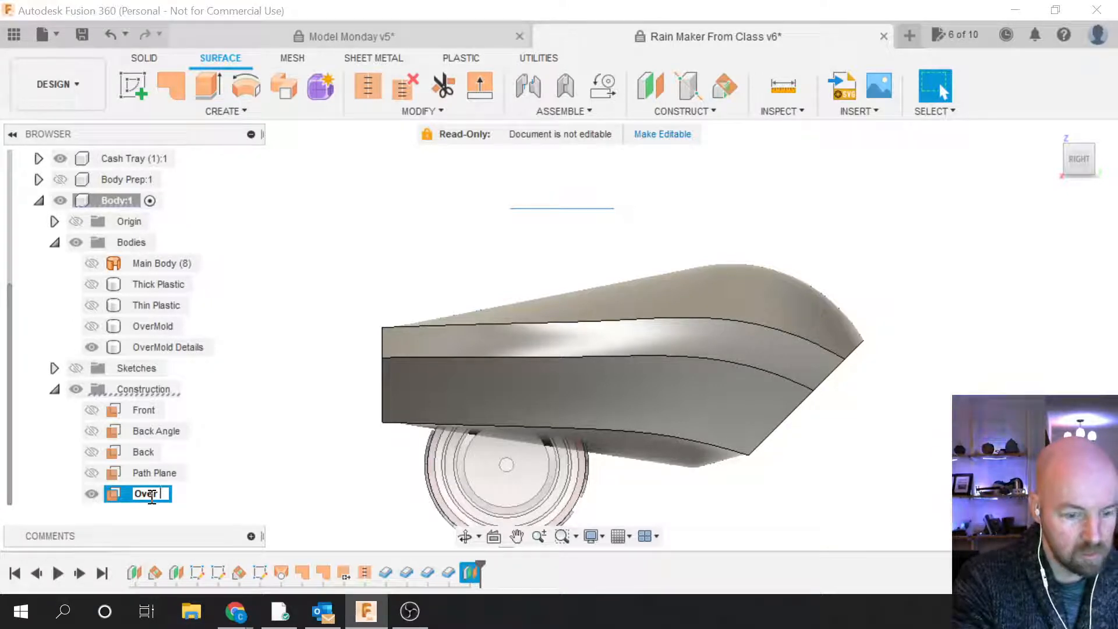
{"action": "type", "text": " Mold"}
{"action": "key", "text": "Return"}
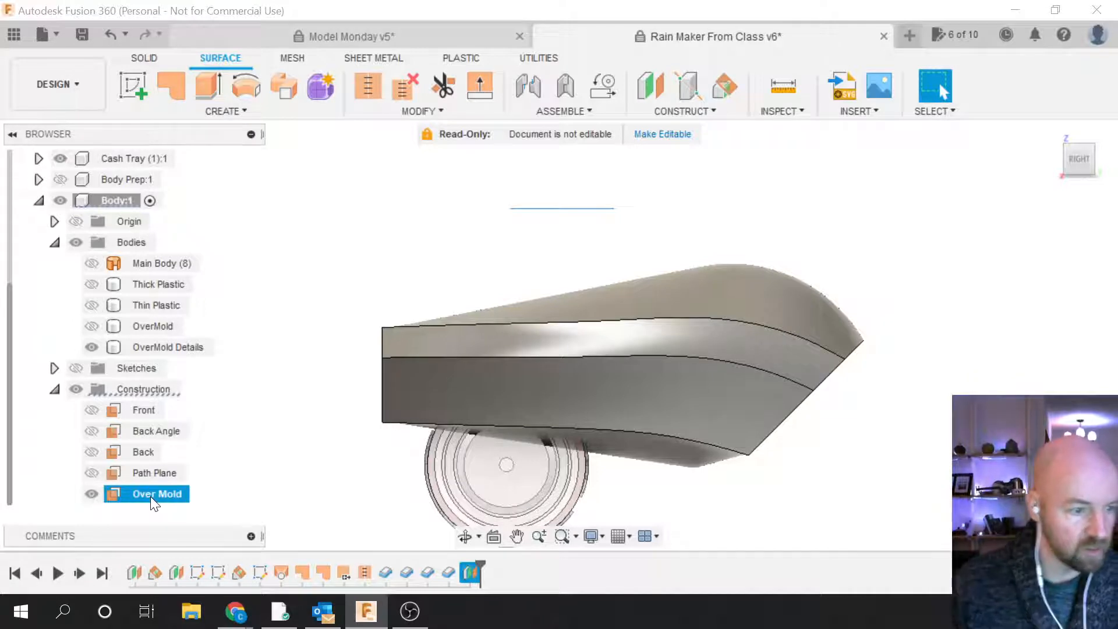
{"action": "left_click", "coordinate": [245, 479]}
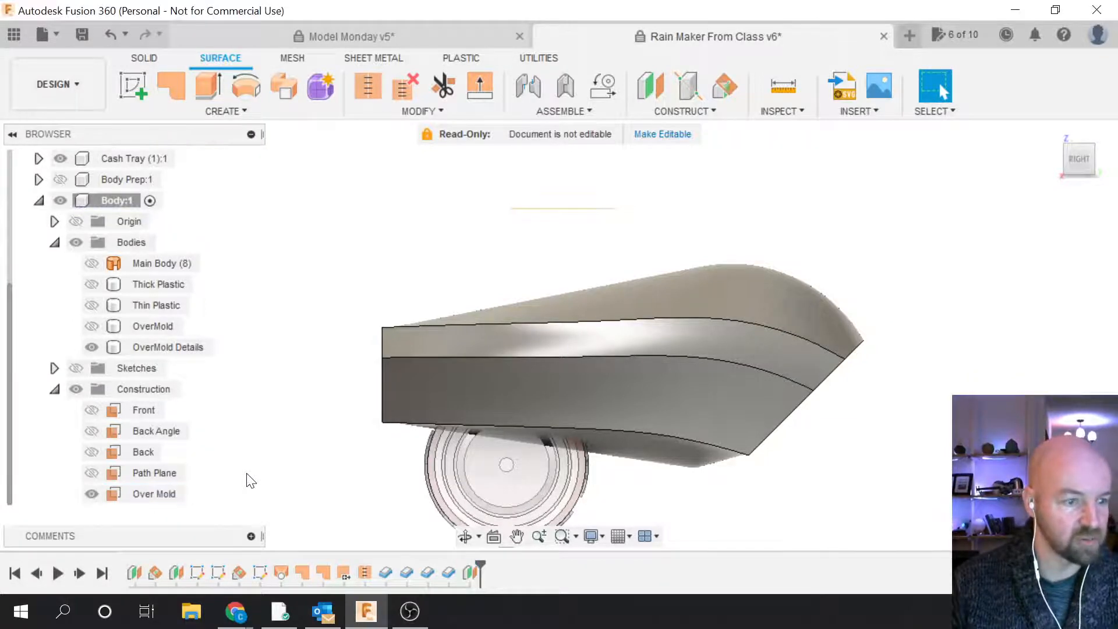
{"action": "left_click", "coordinate": [1088, 156]}
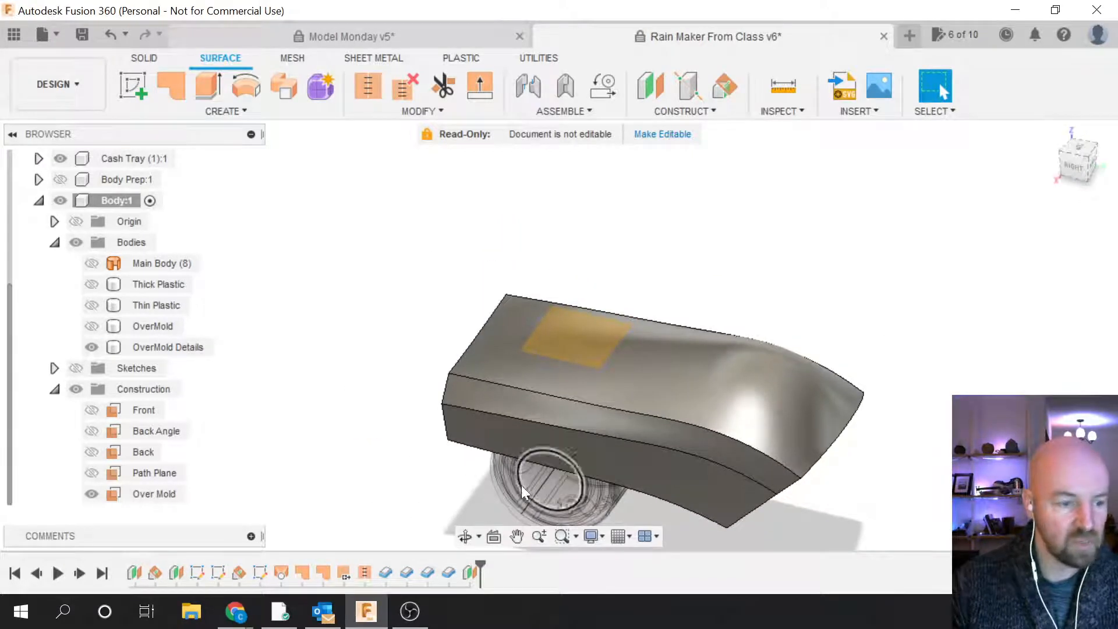
Step: Prefix the plane's name with 'Top' so it reads 'Top Over Mold'
{"action": "left_click", "coordinate": [155, 494]}
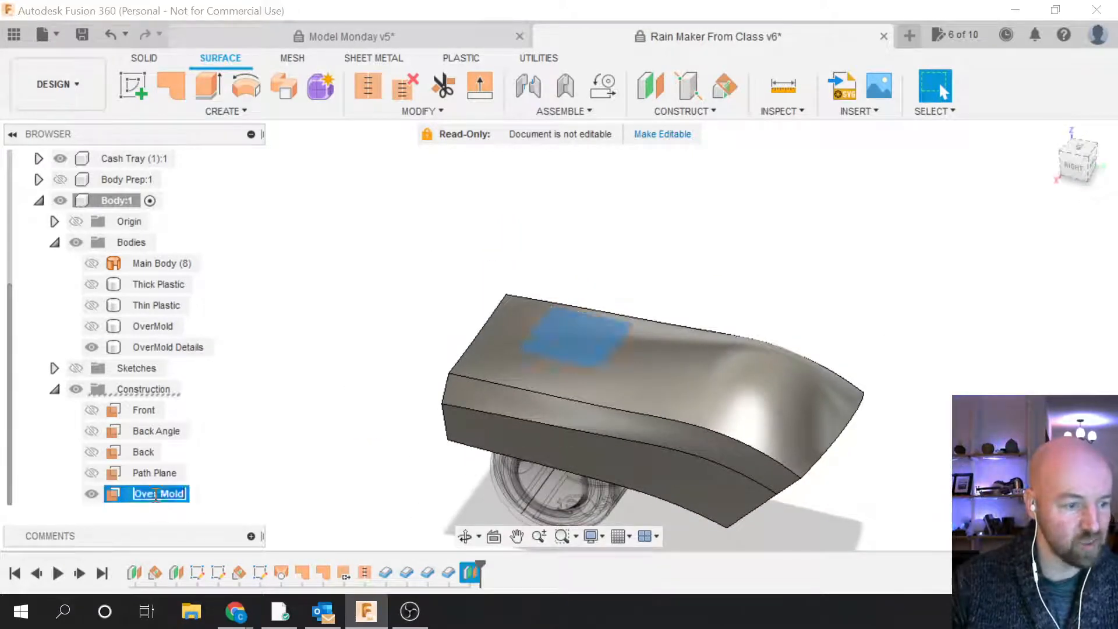
{"action": "double_click", "coordinate": [155, 495]}
{"action": "left_click", "coordinate": [155, 495]}
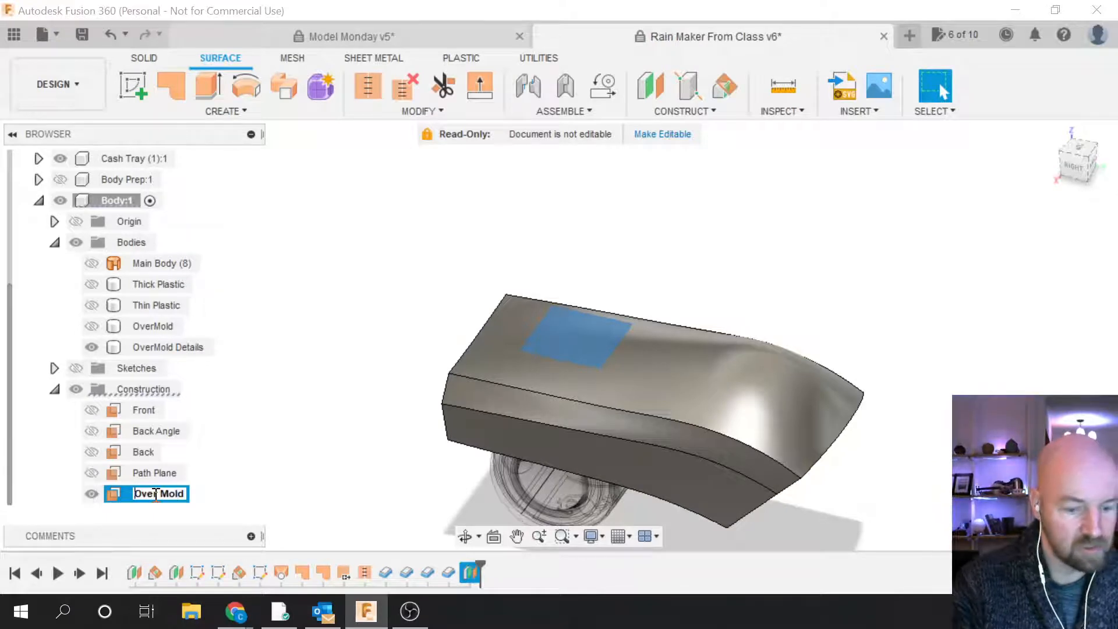
{"action": "type", "text": "Top"}
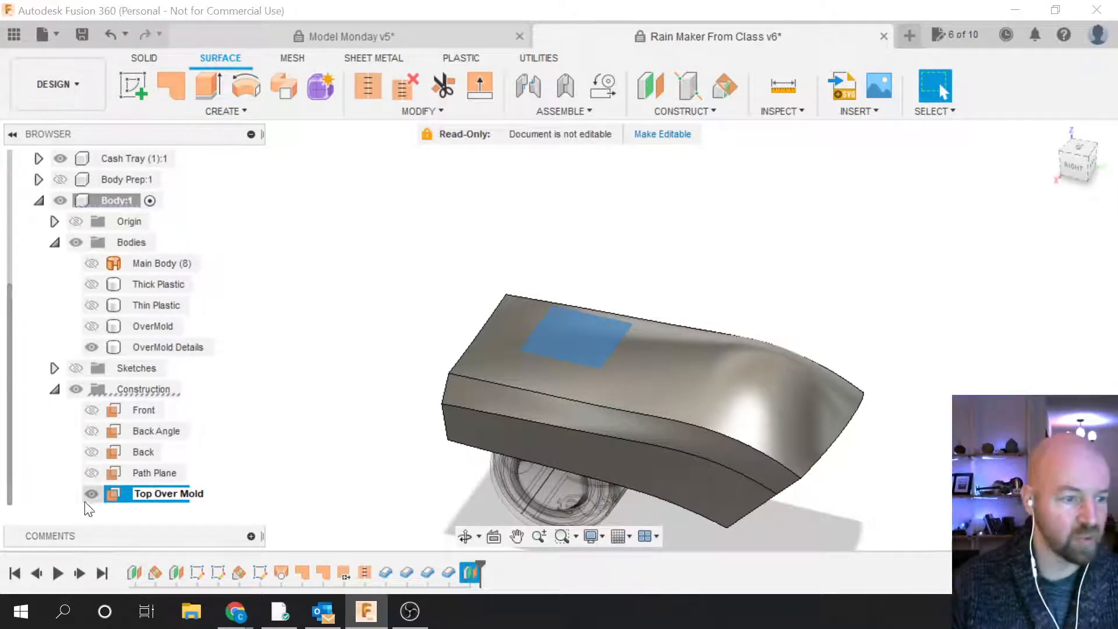
{"action": "key", "text": "Return"}
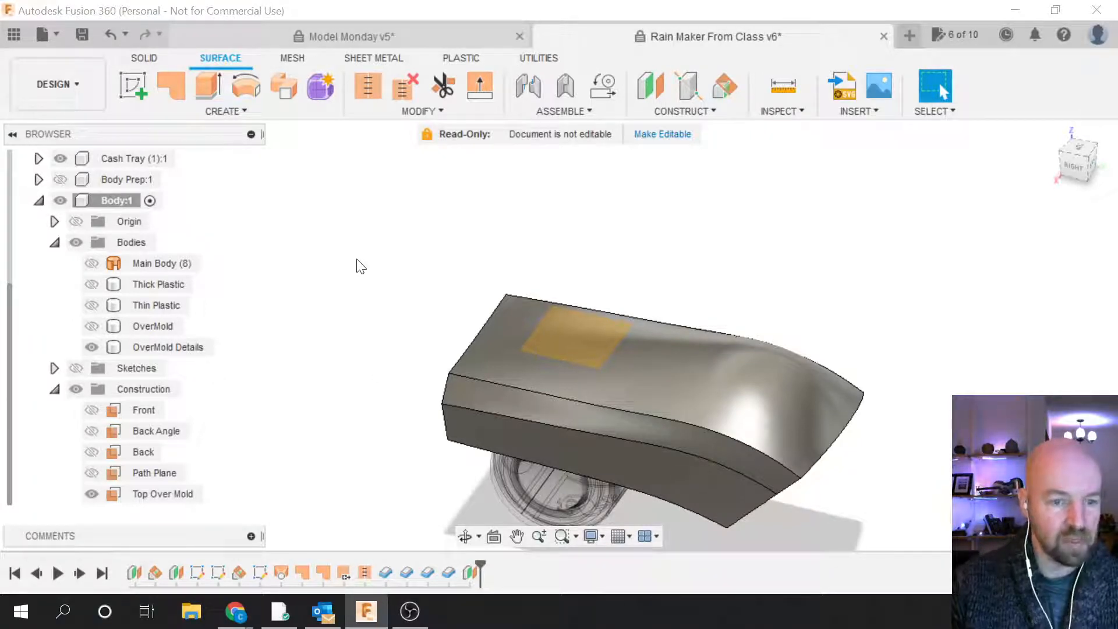
{"action": "left_click", "coordinate": [225, 110]}
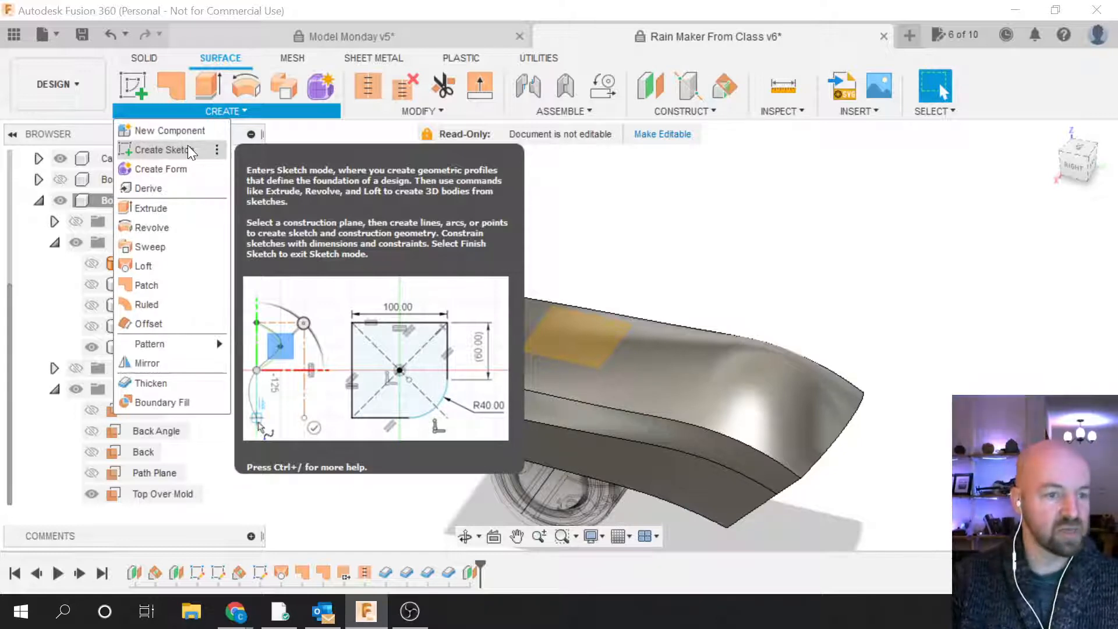
Step: Start a new sketch, Sketch4, on the Top Over Mold plane
{"action": "left_click", "coordinate": [188, 147]}
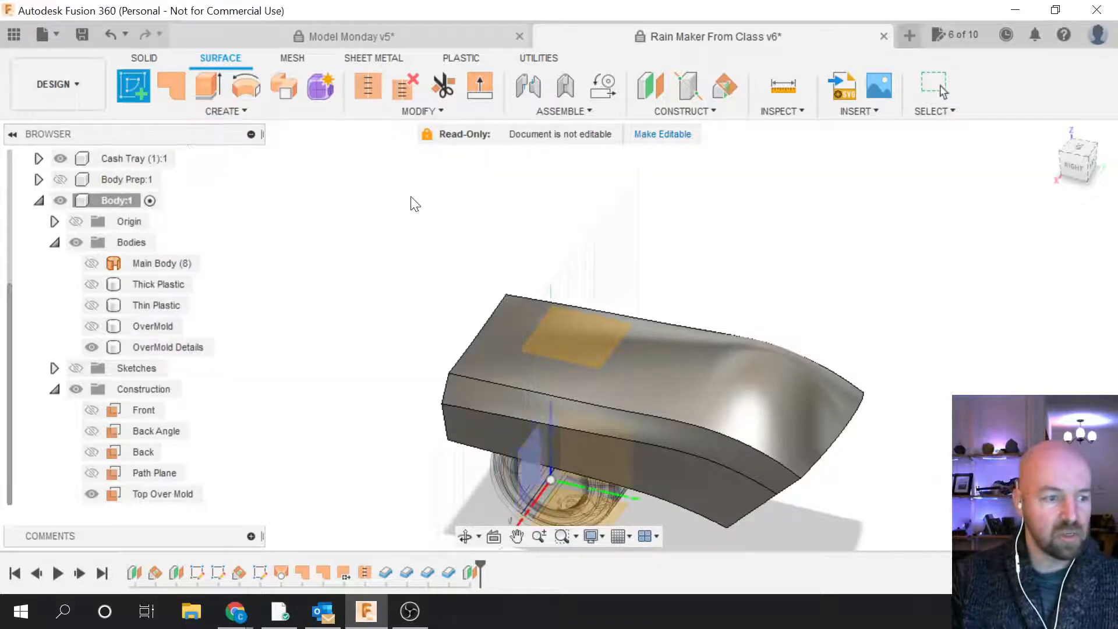
{"action": "left_click", "coordinate": [559, 321]}
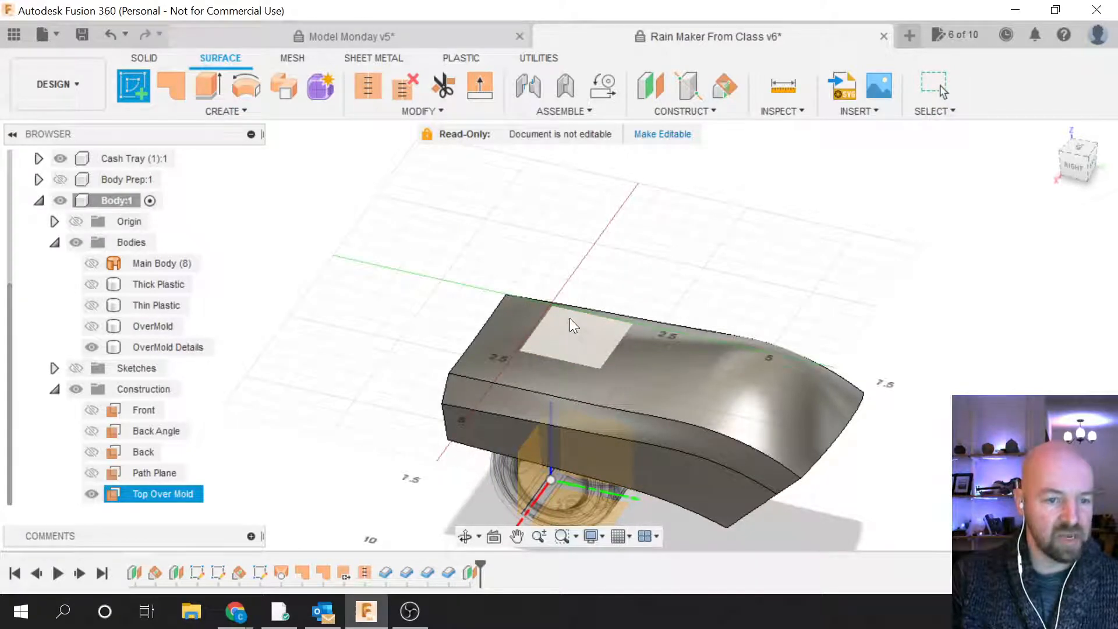
{"action": "left_click", "coordinate": [576, 334]}
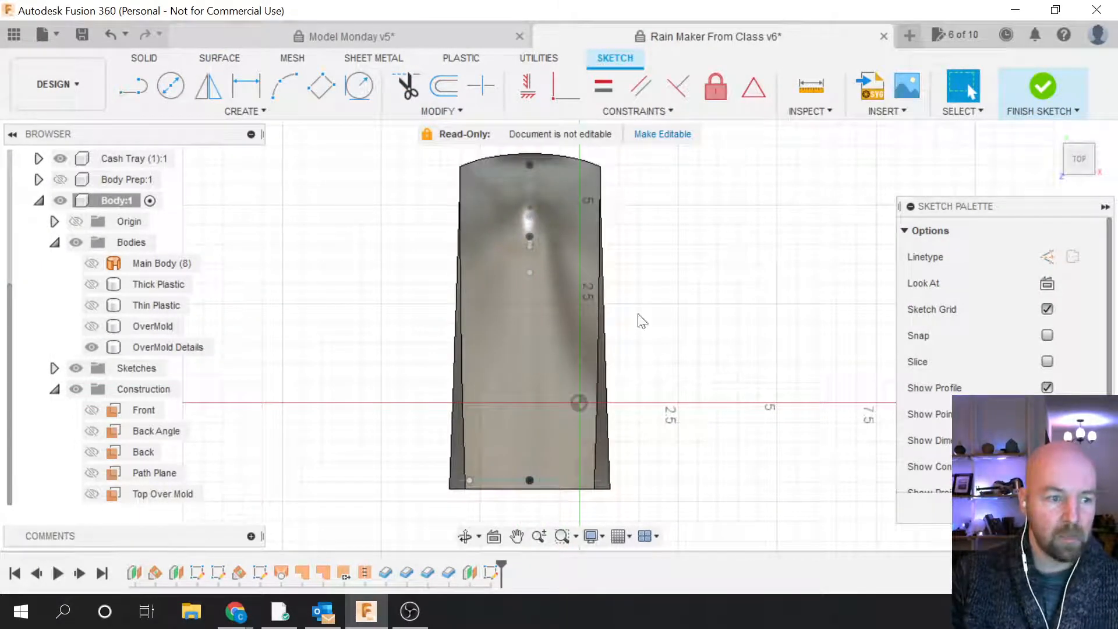
Step: Hide the Front, Back and Path sketches in the Sketches folder
{"action": "left_click", "coordinate": [54, 389]}
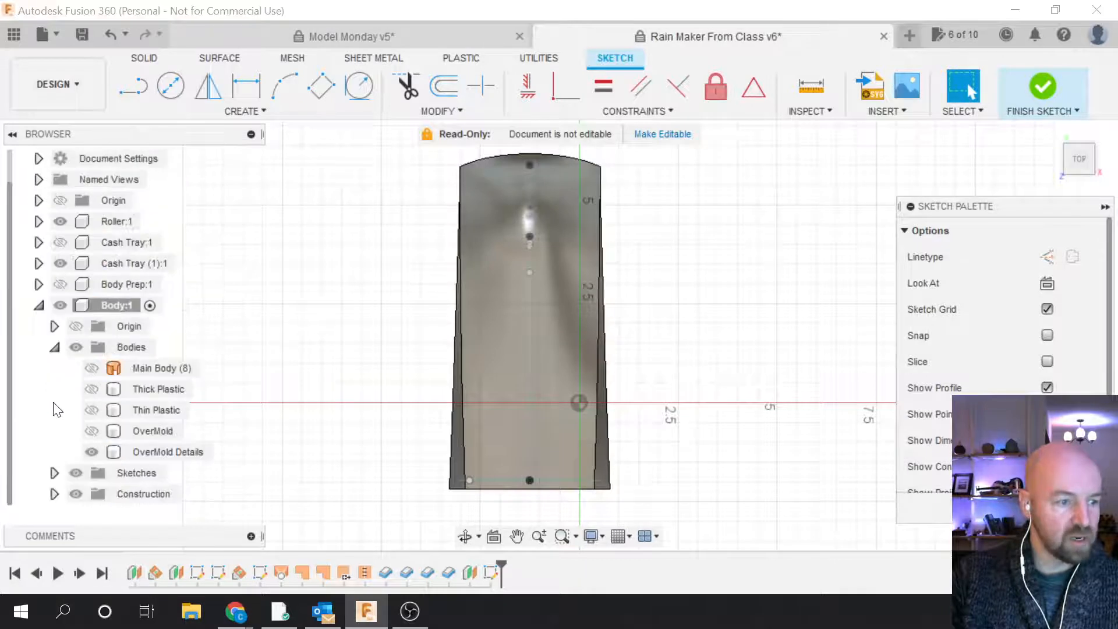
{"action": "left_click", "coordinate": [54, 473]}
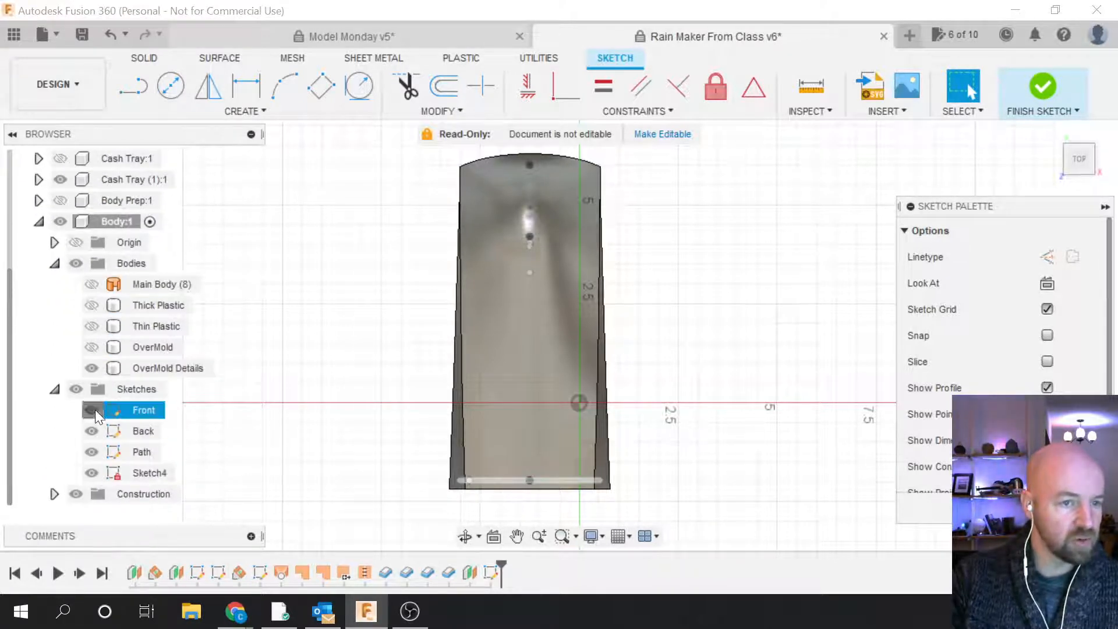
{"action": "left_click", "coordinate": [92, 410]}
{"action": "left_click", "coordinate": [93, 430]}
{"action": "left_click", "coordinate": [92, 431]}
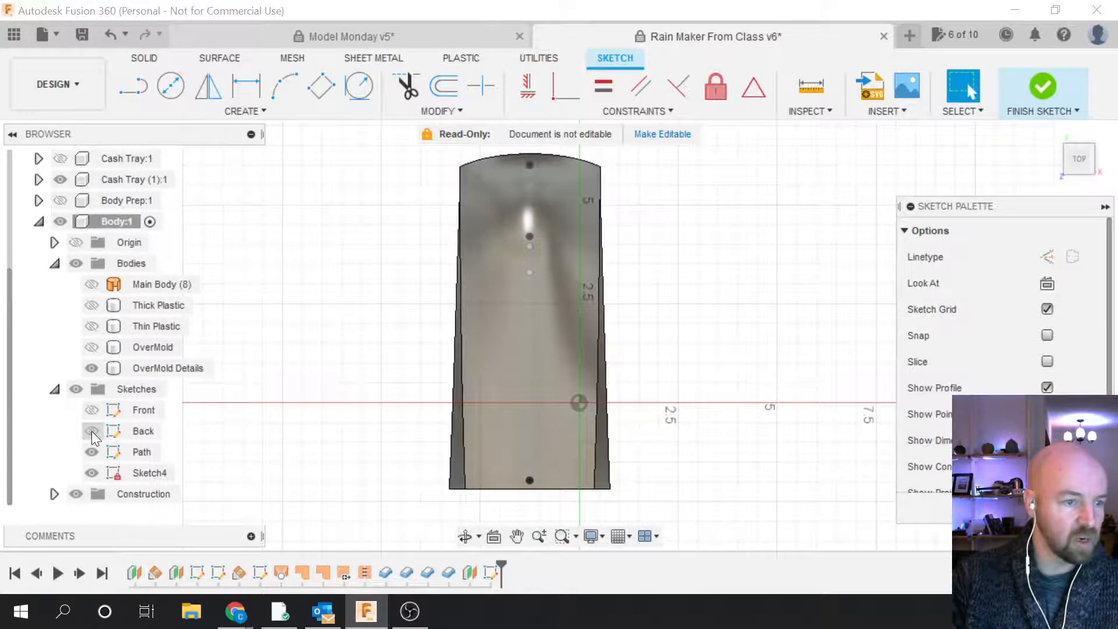
{"action": "left_click", "coordinate": [94, 452]}
{"action": "left_click", "coordinate": [92, 452]}
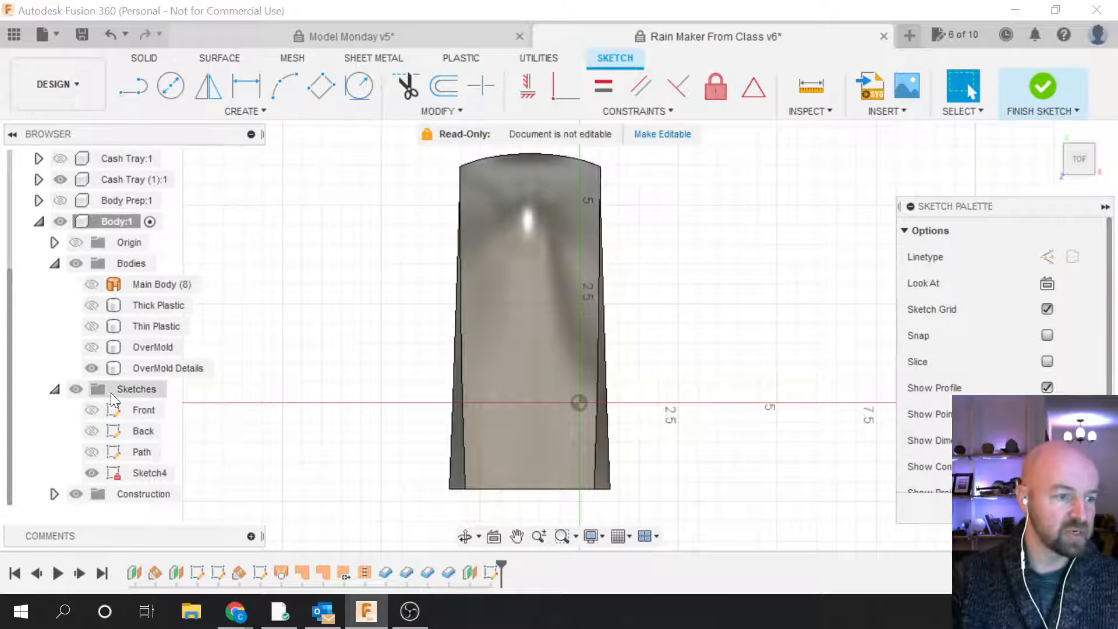
Step: Collapse Bodies and reorient the view so the body lies horizontally, zoomed in
{"action": "left_click", "coordinate": [56, 263]}
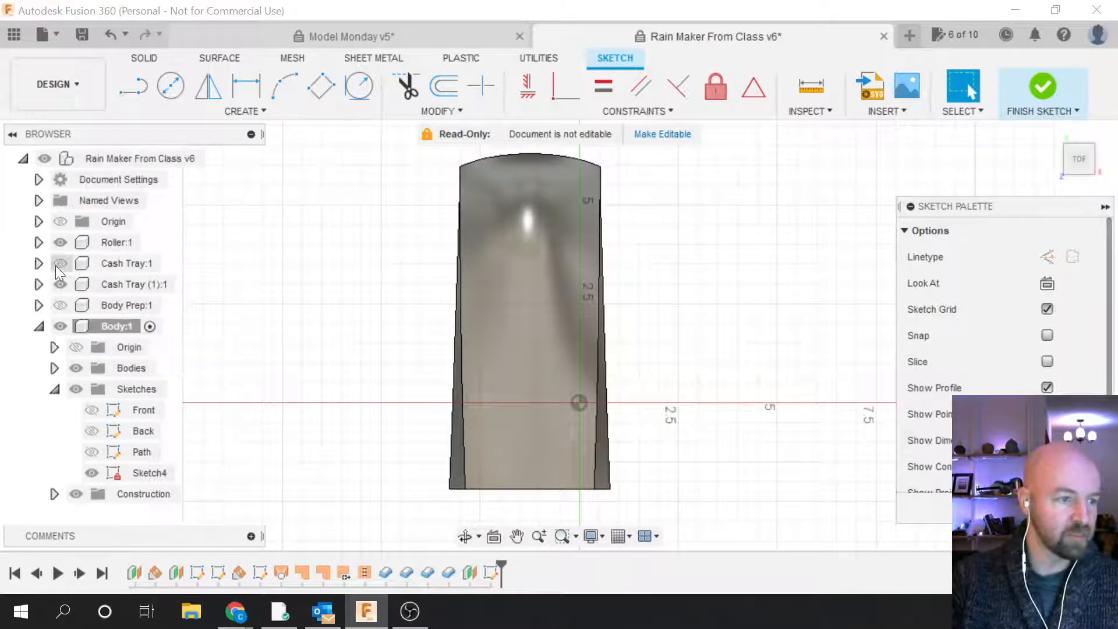
{"action": "left_click", "coordinate": [90, 453]}
{"action": "left_click", "coordinate": [173, 463]}
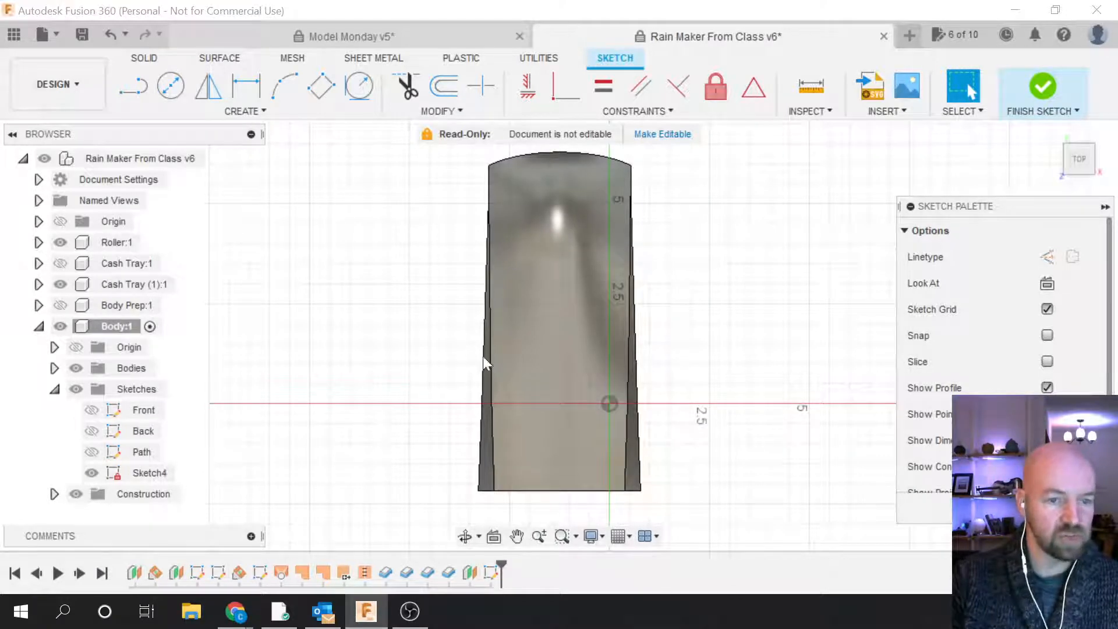
{"action": "left_click", "coordinate": [1110, 149]}
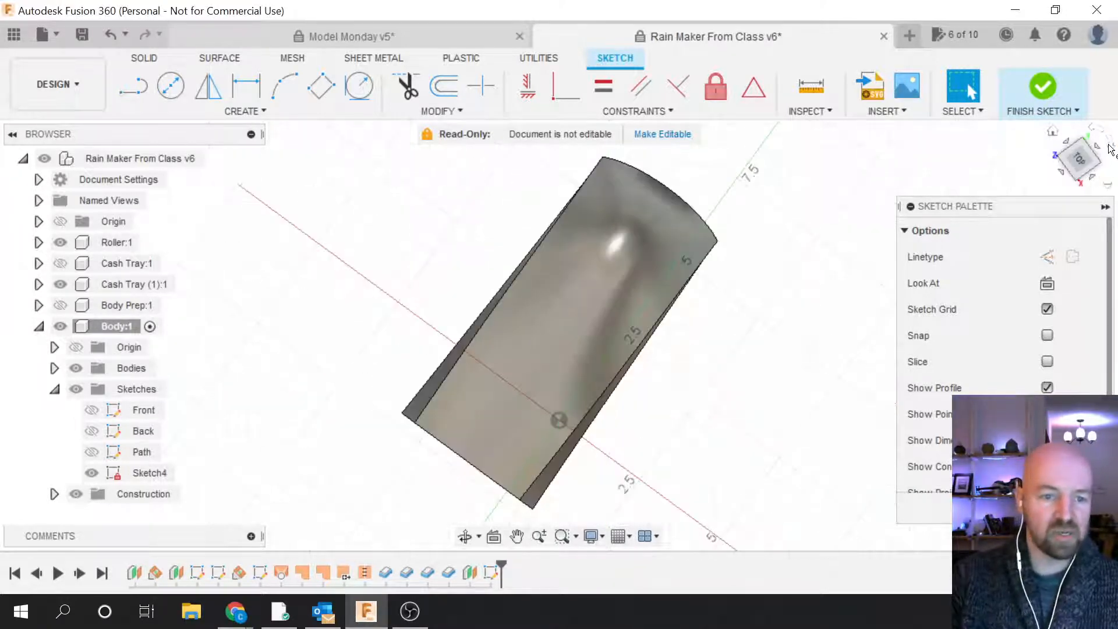
{"action": "scroll", "coordinate": [534, 265], "scroll_direction": "up", "scroll_amount": 2}
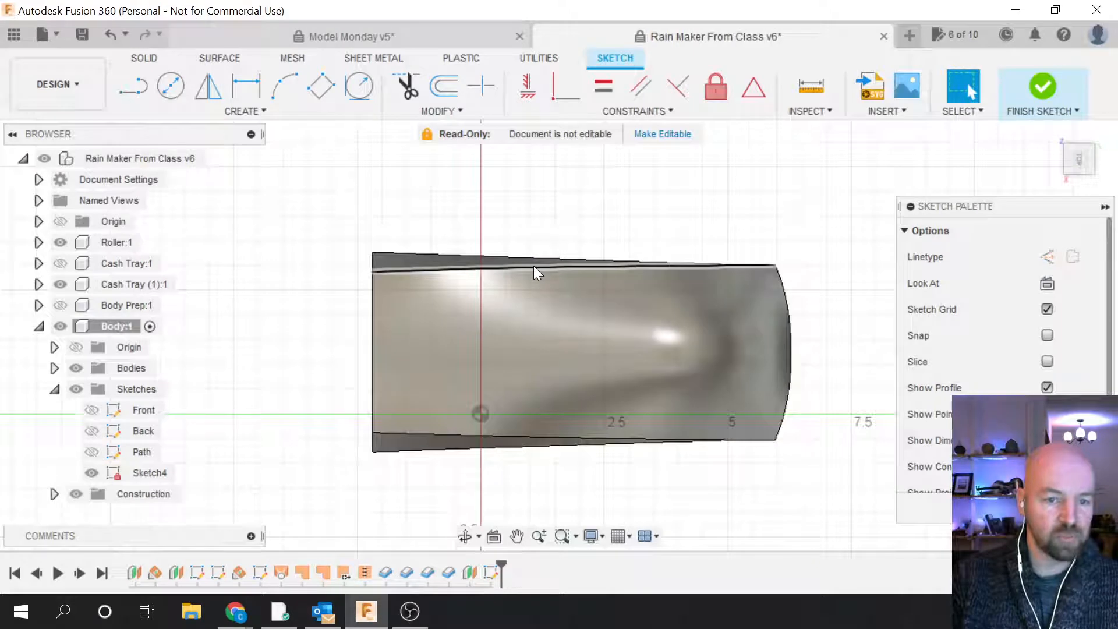
{"action": "scroll", "coordinate": [534, 266], "scroll_direction": "up", "scroll_amount": 1}
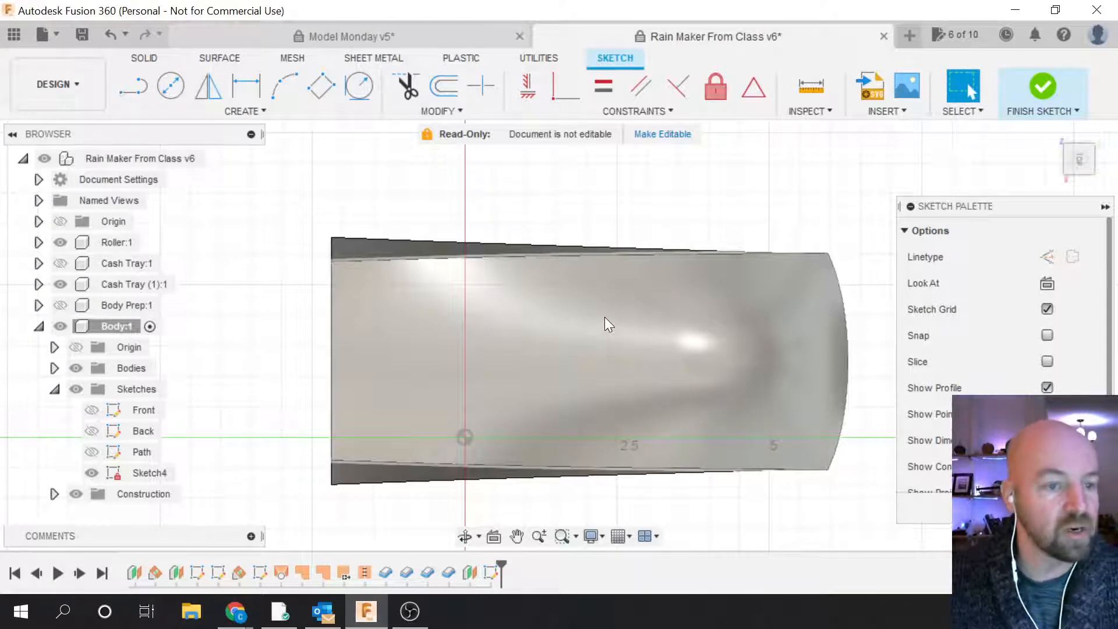
Step: Check the body's straight left and curved right edges, then show Create > Project / Include
{"action": "left_click", "coordinate": [244, 111]}
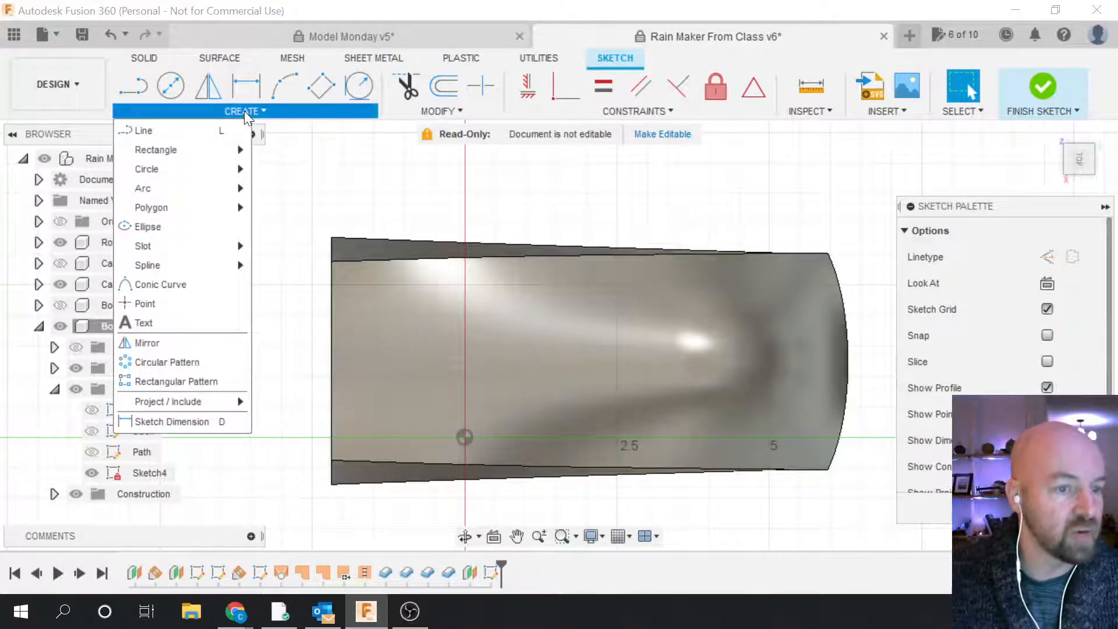
{"action": "left_click", "coordinate": [243, 111]}
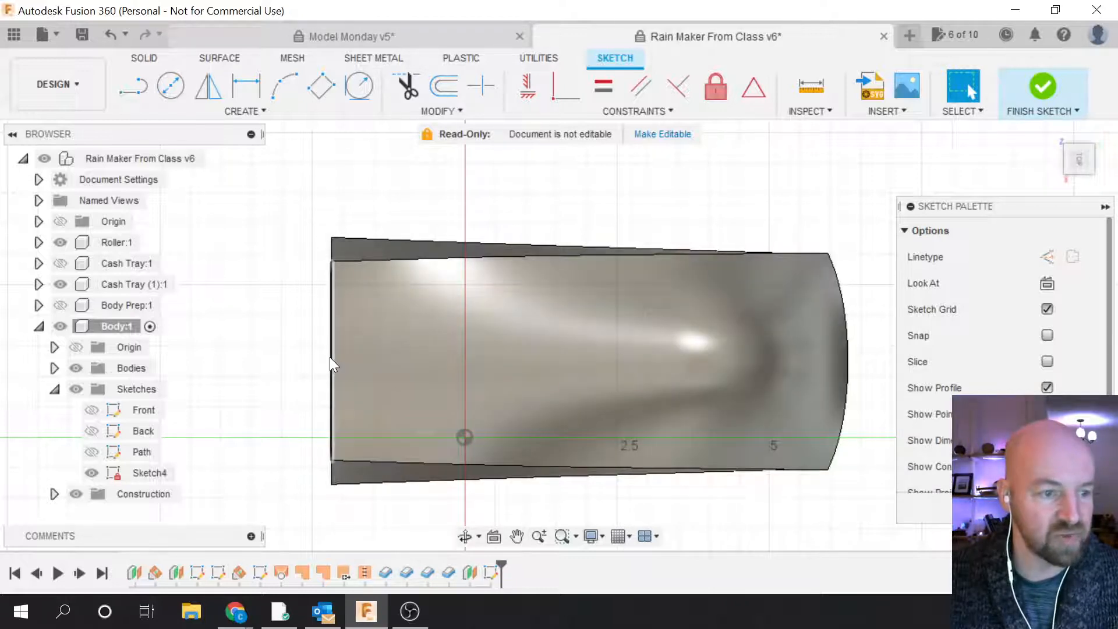
{"action": "left_click", "coordinate": [330, 358]}
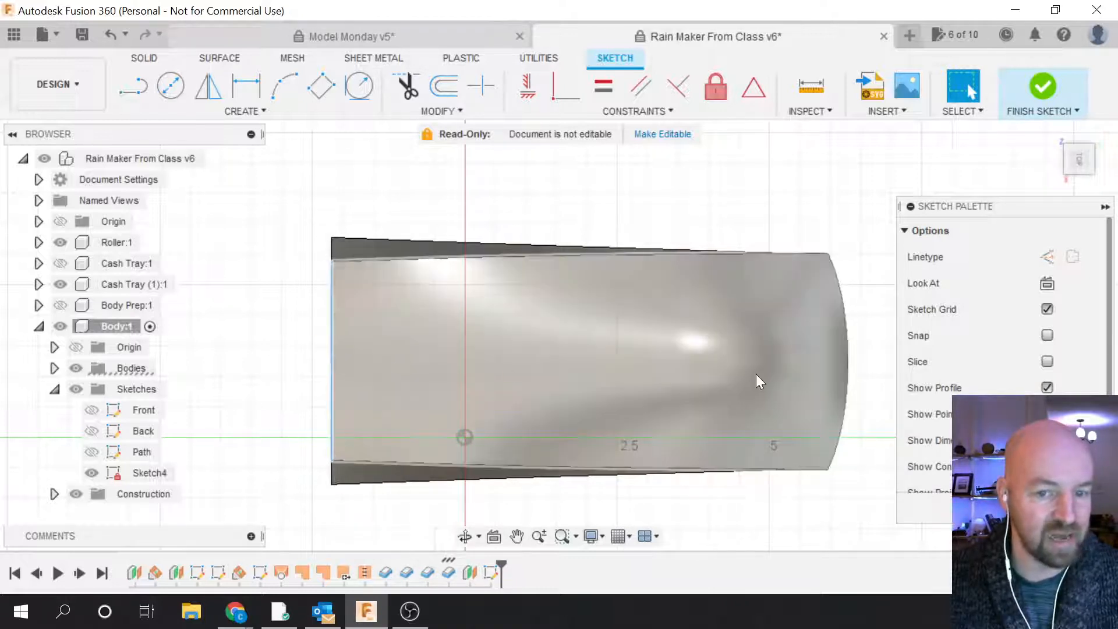
{"action": "left_click", "coordinate": [847, 366]}
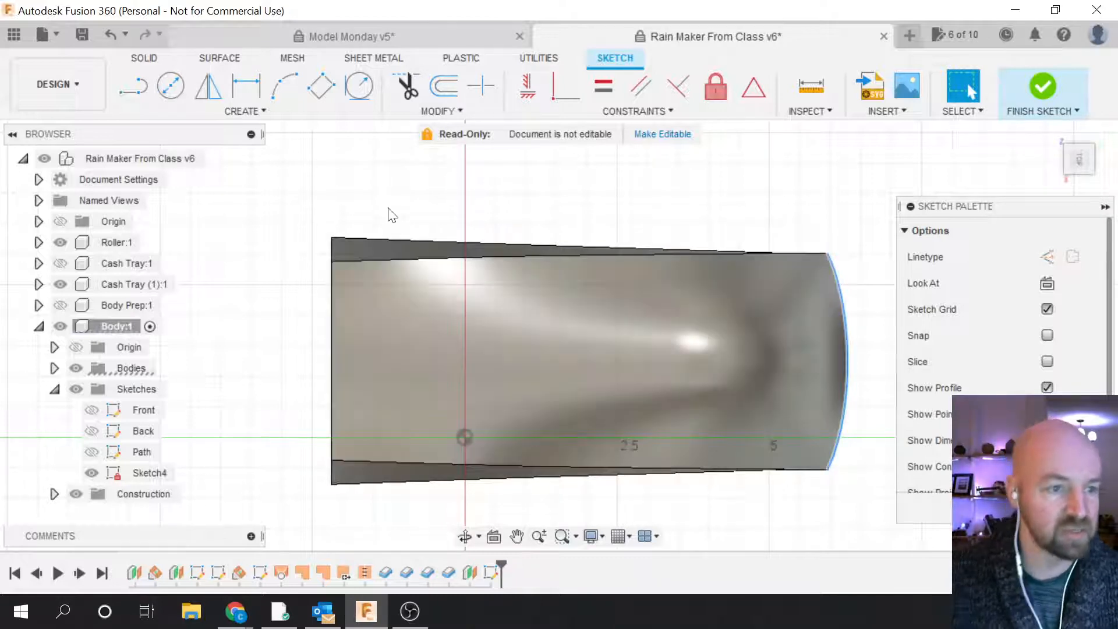
{"action": "left_click", "coordinate": [384, 205]}
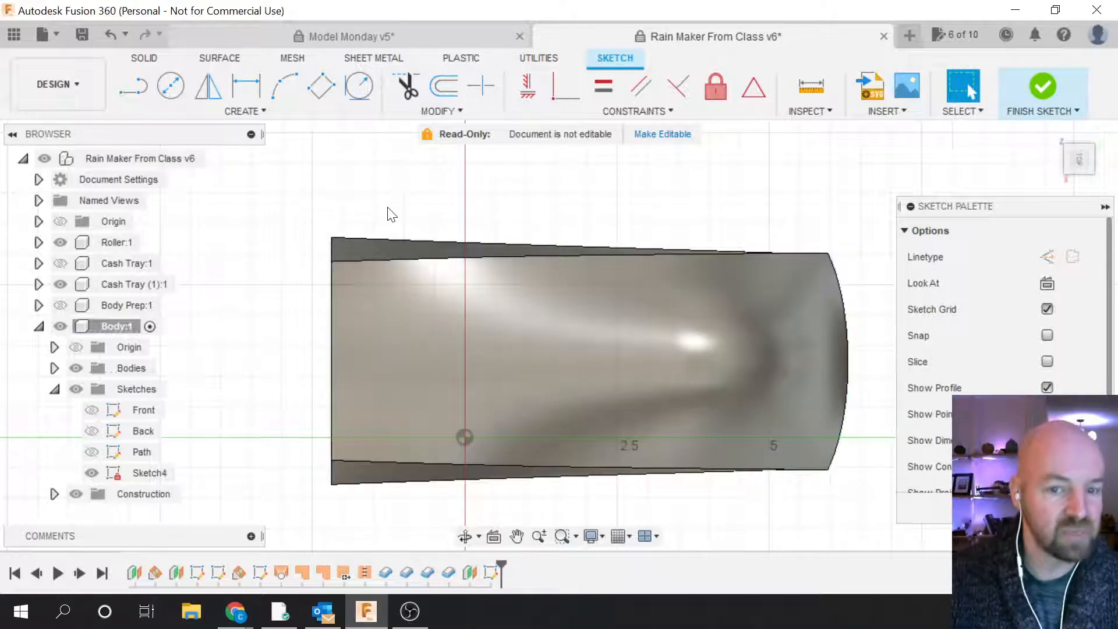
{"action": "left_click", "coordinate": [263, 111]}
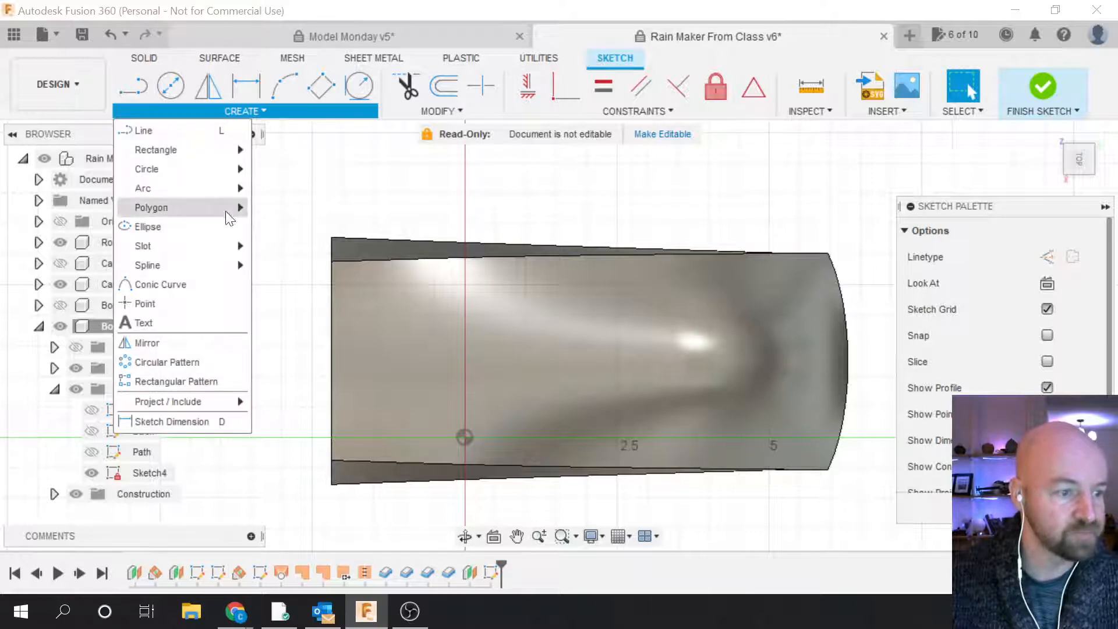
{"action": "mouse_move", "coordinate": [199, 402]}
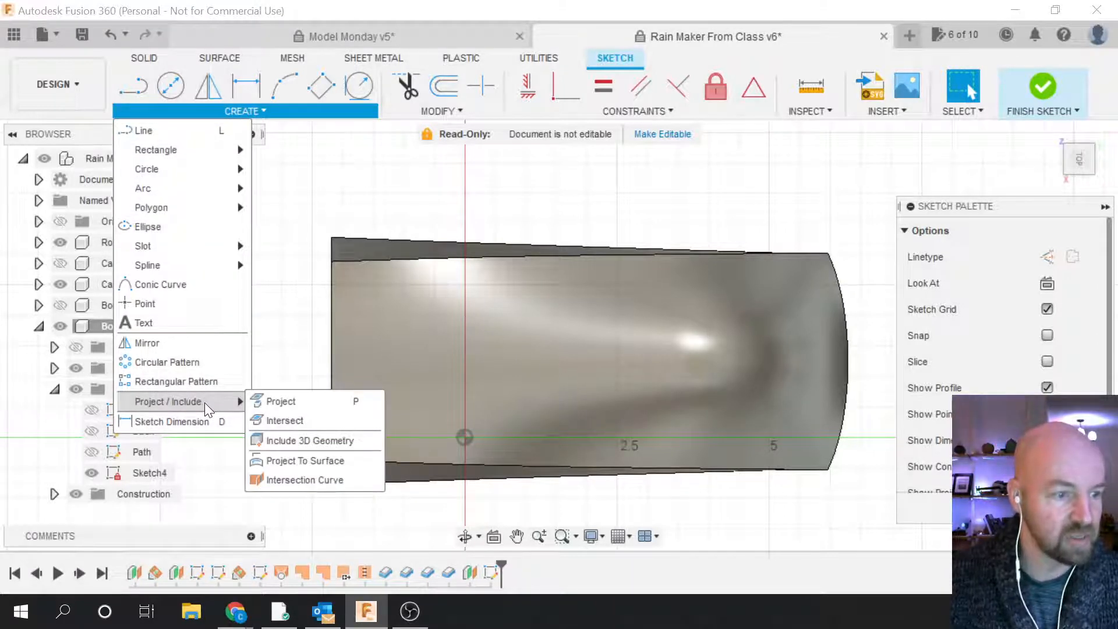
Step: Project the OverMold Details body's straight left and curved right edges into Sketch4
{"action": "left_click", "coordinate": [282, 402]}
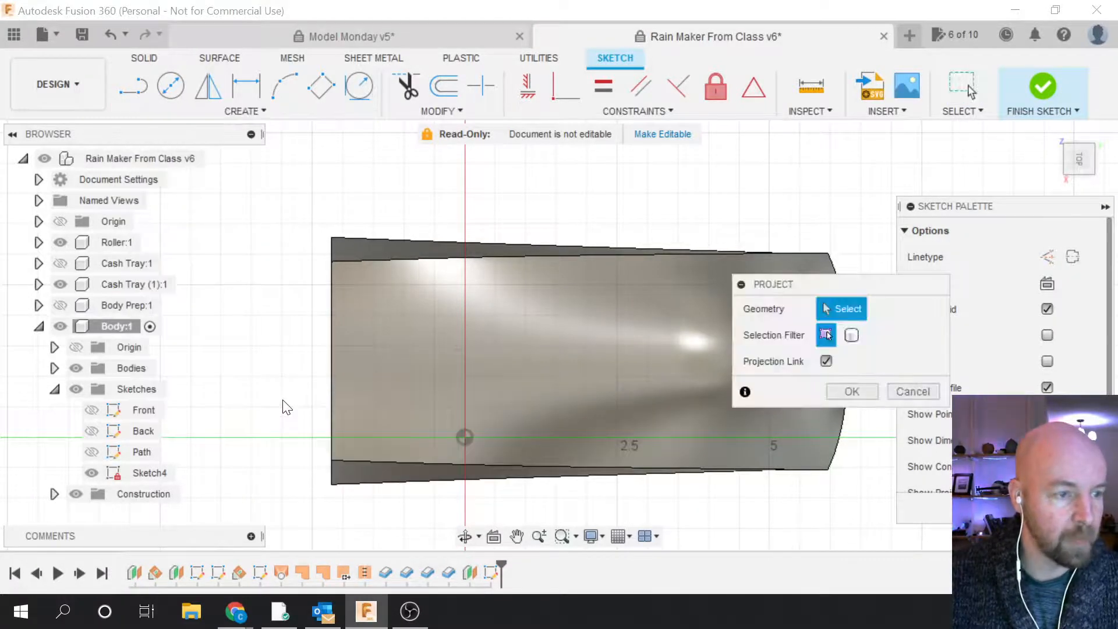
{"action": "left_click", "coordinate": [55, 368]}
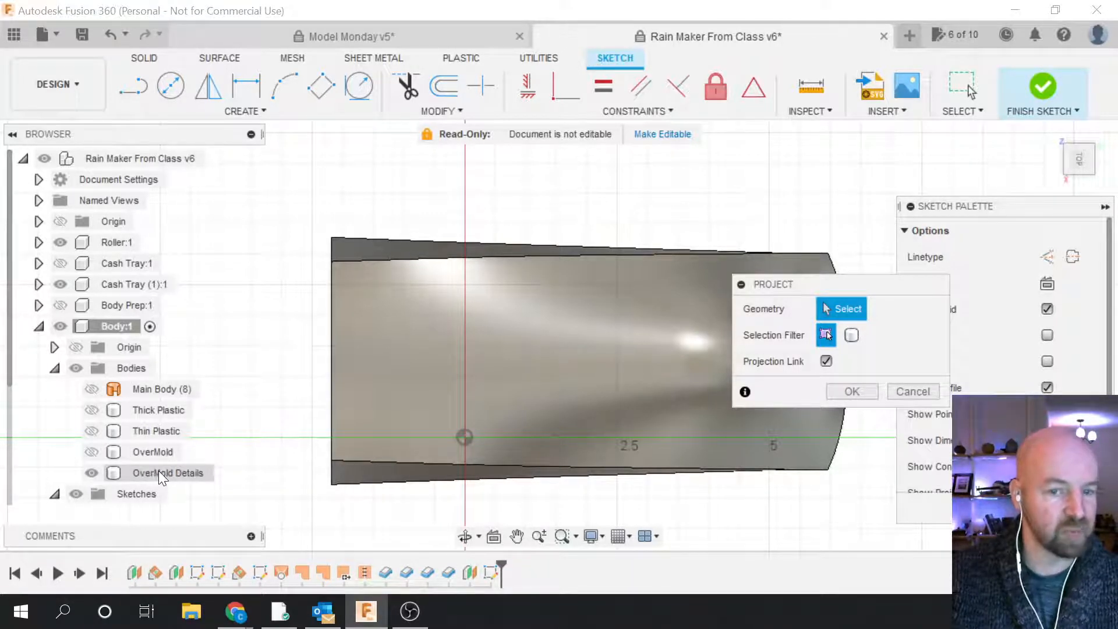
{"action": "left_click", "coordinate": [92, 473]}
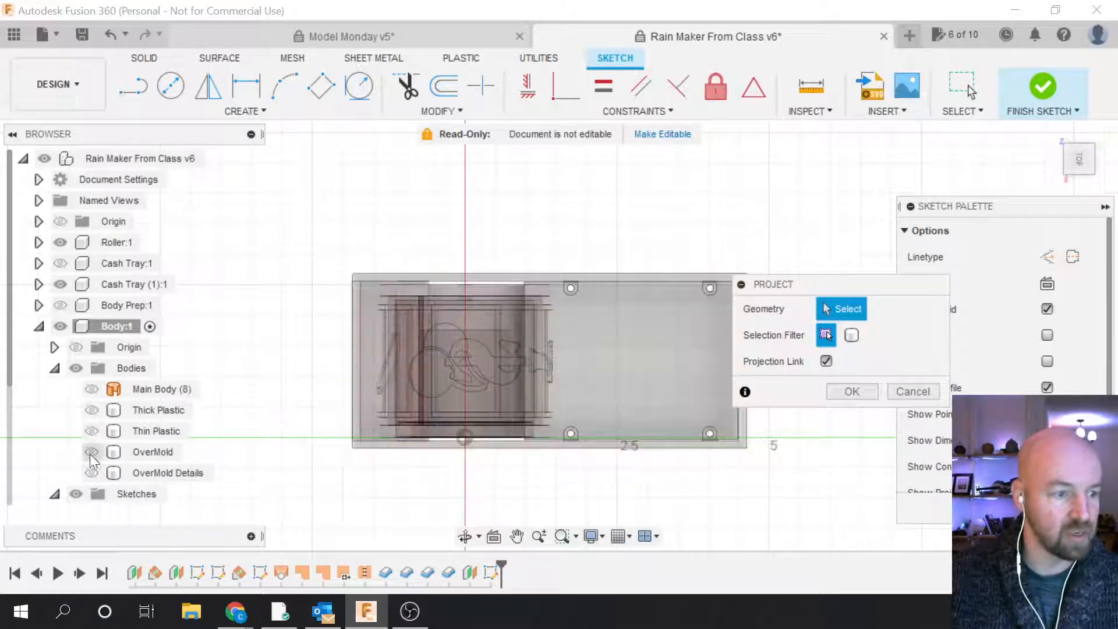
{"action": "left_click", "coordinate": [92, 411]}
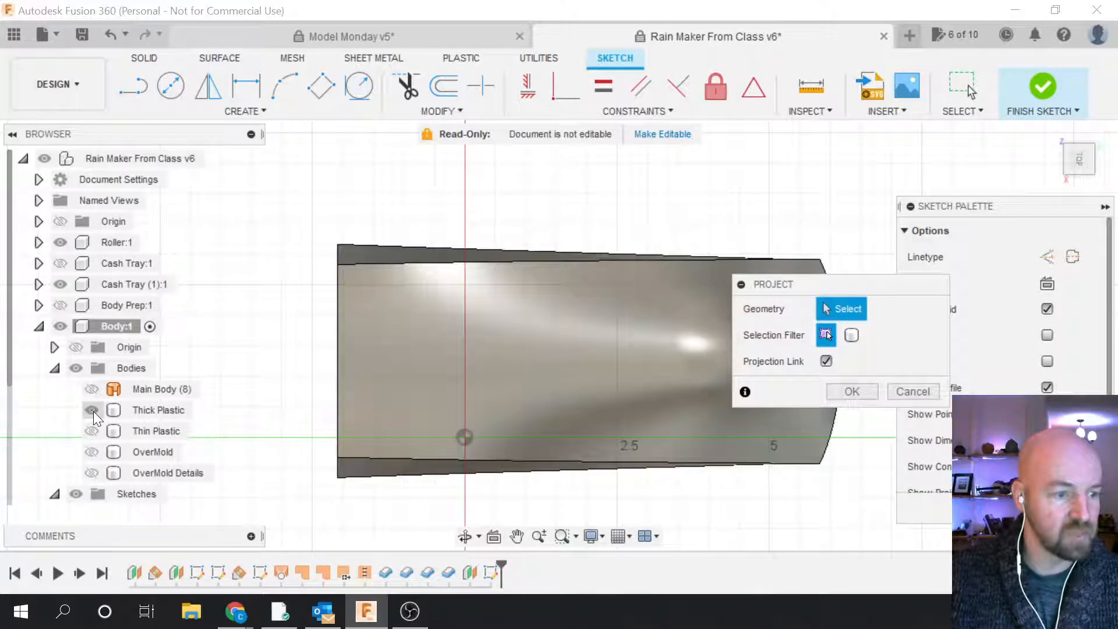
{"action": "left_click", "coordinate": [87, 474]}
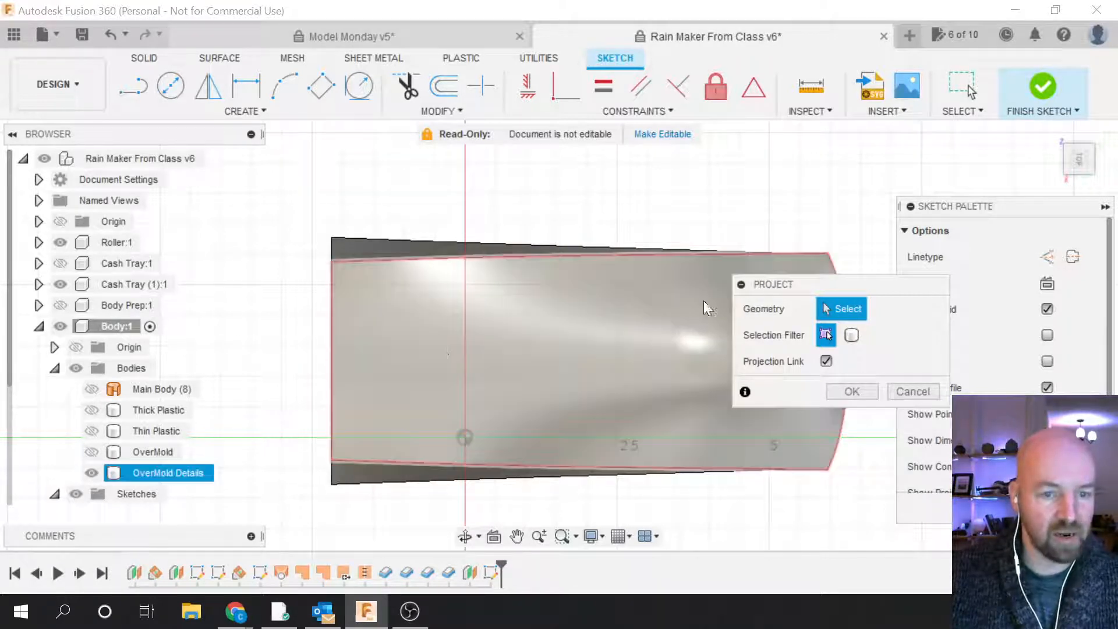
{"action": "left_click", "coordinate": [331, 361]}
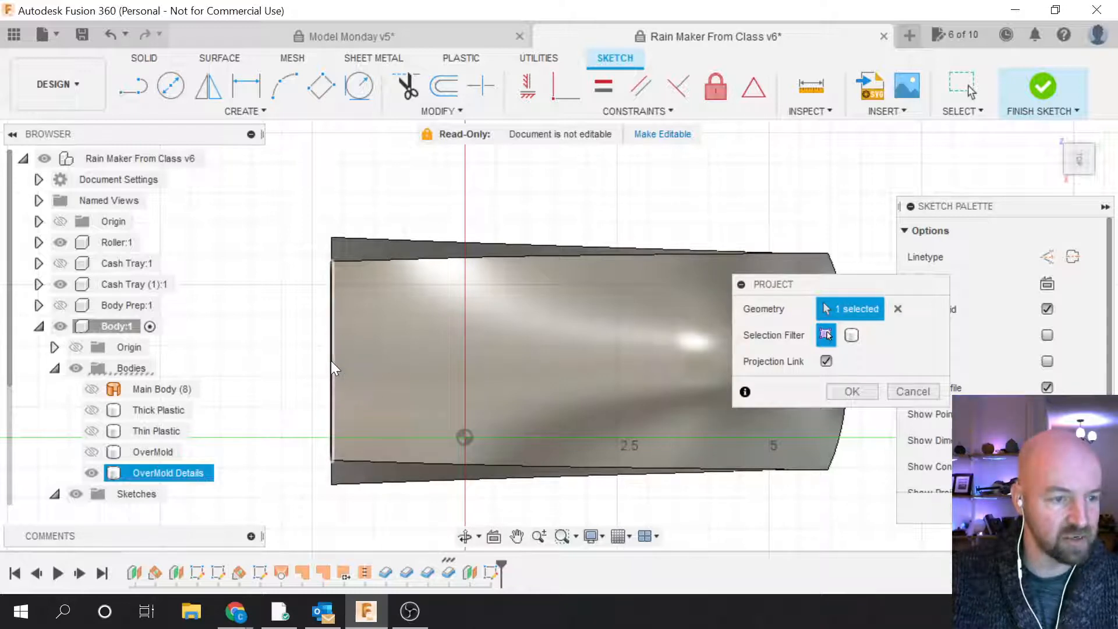
{"action": "scroll", "coordinate": [287, 399], "scroll_direction": "down", "scroll_amount": 4}
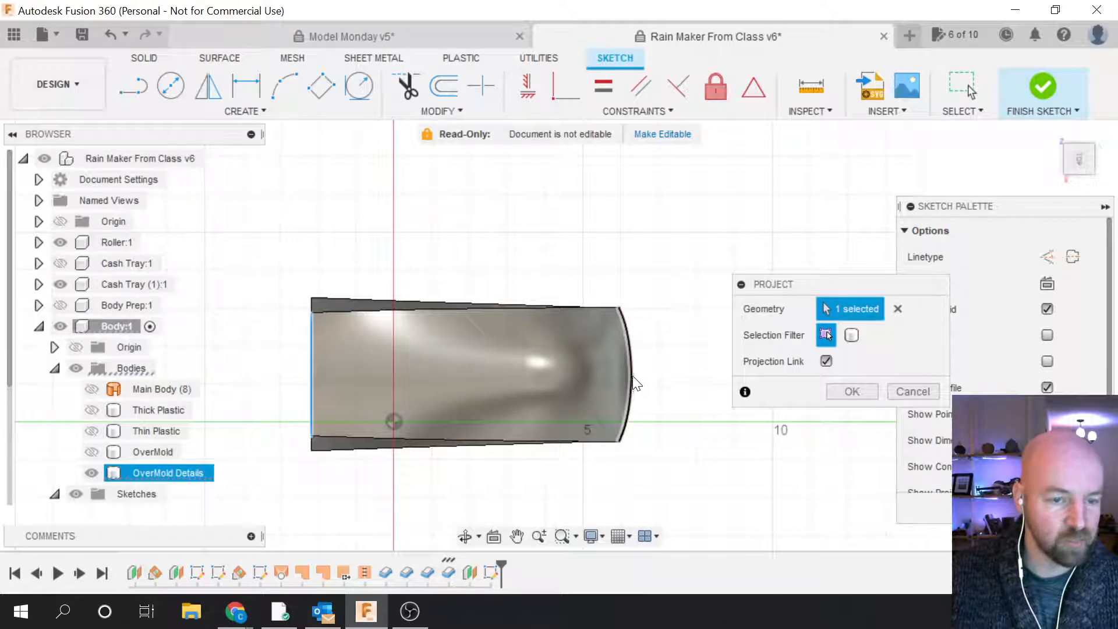
{"action": "left_click", "coordinate": [633, 381]}
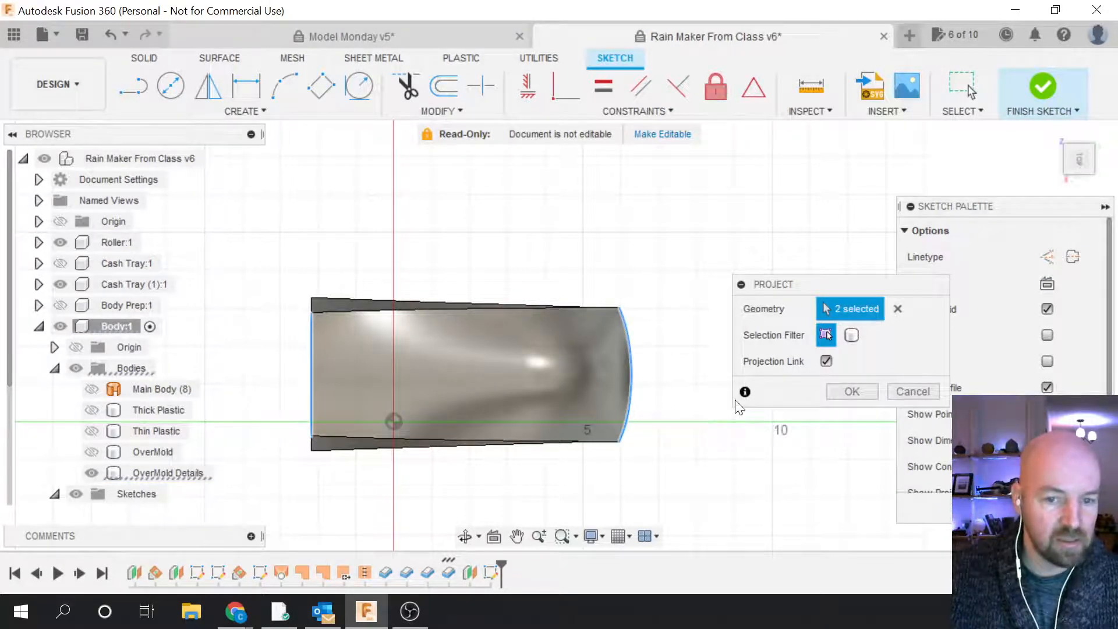
{"action": "scroll", "coordinate": [351, 370], "scroll_direction": "up", "scroll_amount": 1}
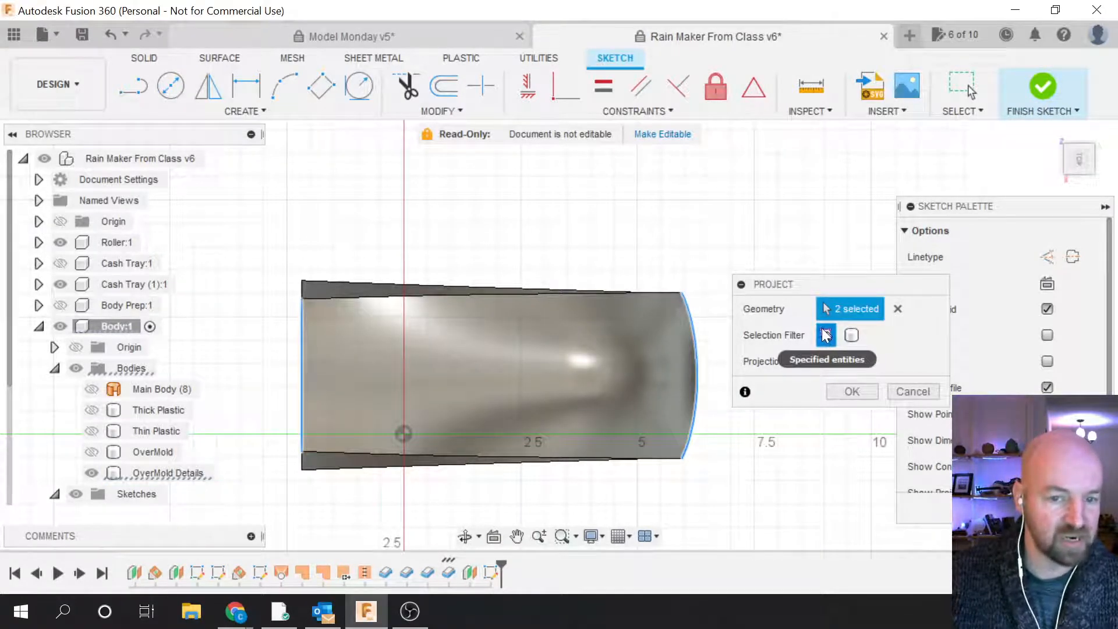
{"action": "left_click", "coordinate": [853, 392]}
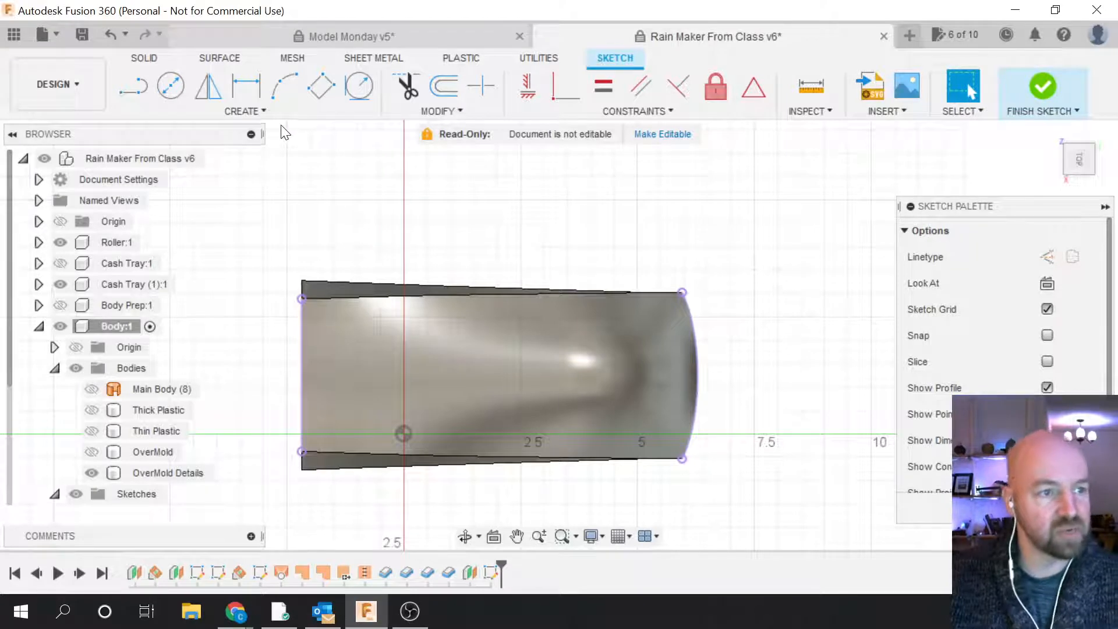
{"action": "left_click", "coordinate": [280, 112]}
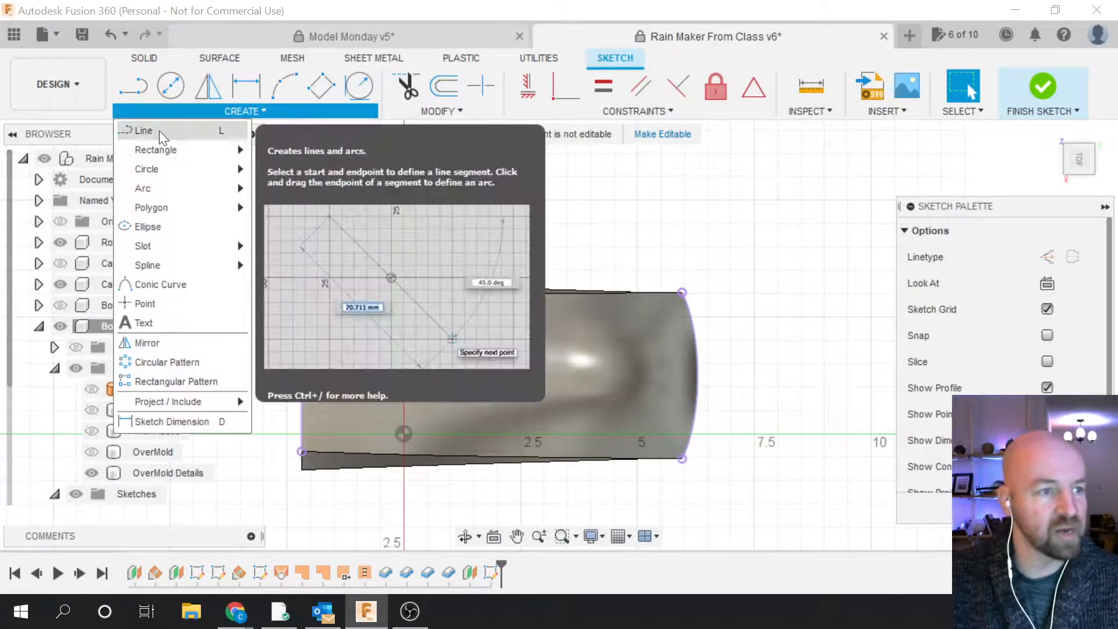
Step: Start a horizontal line on the projected left edge, previewing 5.592 in at 90.0 deg toward the right arc
{"action": "left_click", "coordinate": [161, 131]}
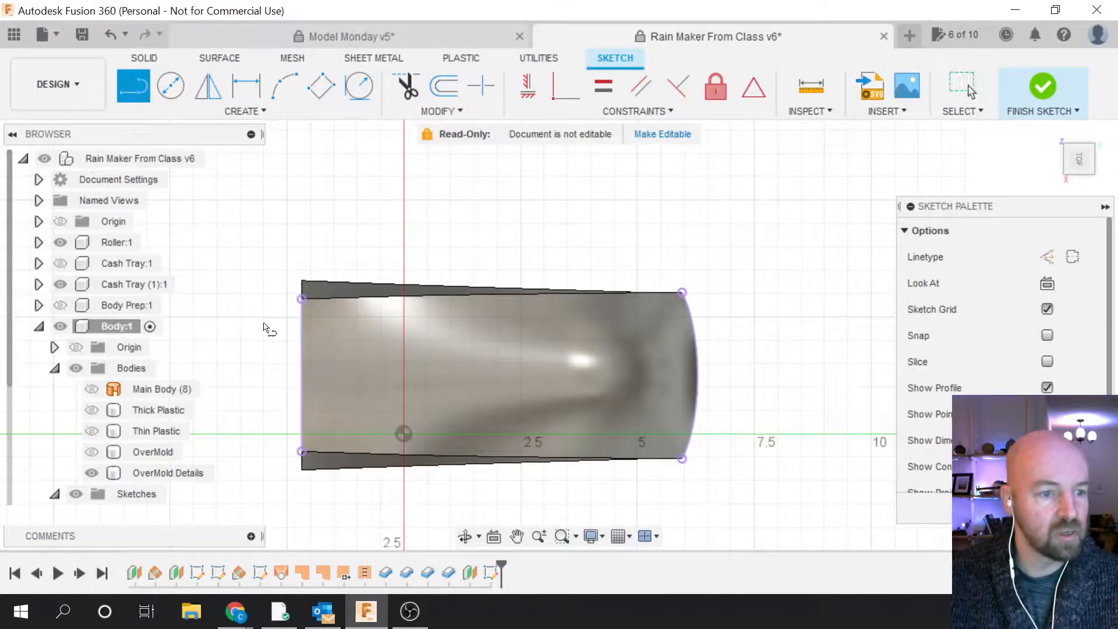
{"action": "left_click", "coordinate": [302, 377]}
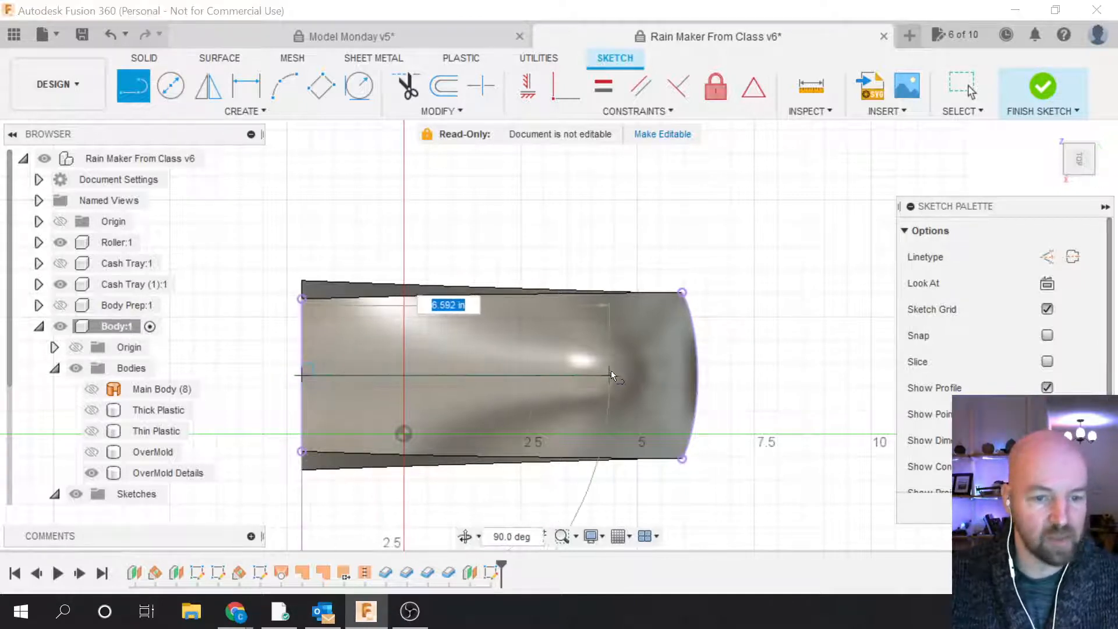
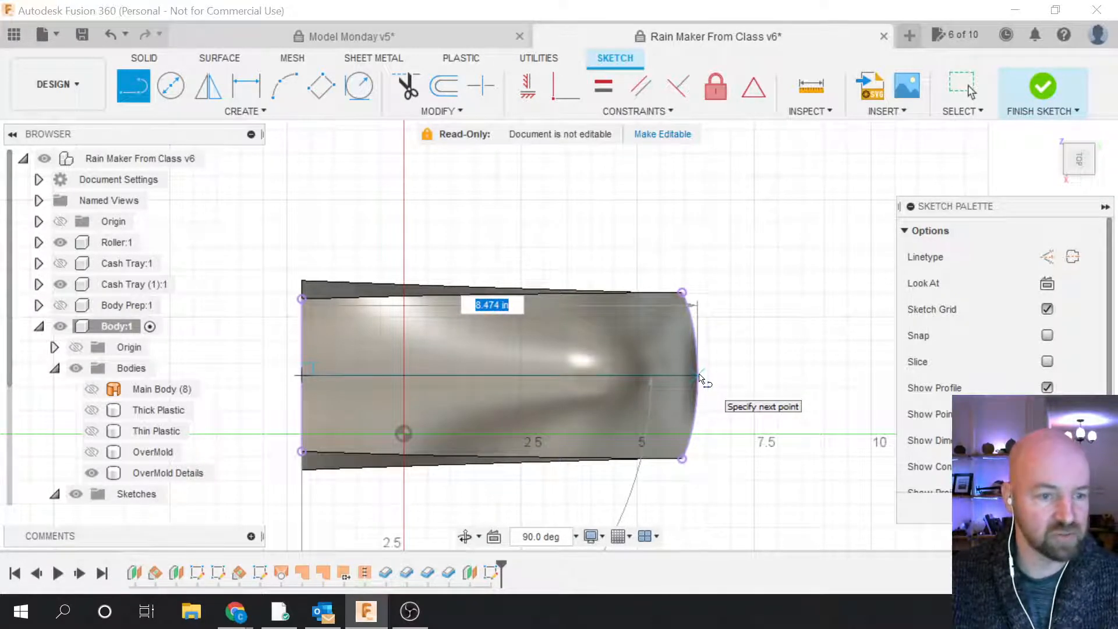
Step: End the horizontal line on the body's curved right edge
{"action": "left_click", "coordinate": [700, 377]}
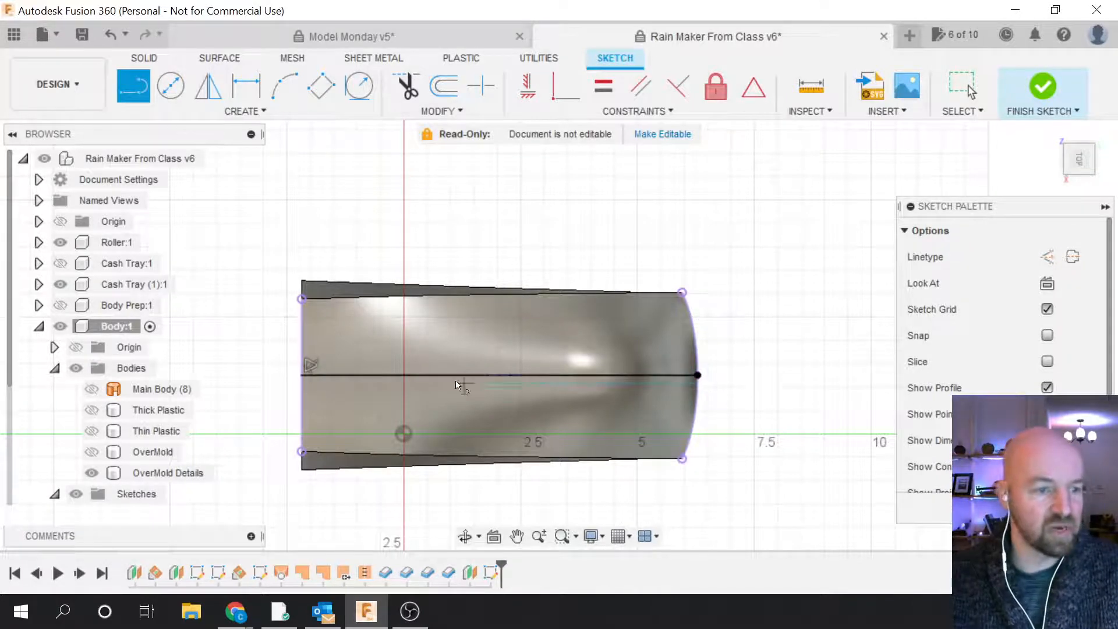
{"action": "scroll", "coordinate": [268, 370], "scroll_direction": "up", "scroll_amount": 2}
{"action": "scroll", "coordinate": [285, 367], "scroll_direction": "up", "scroll_amount": 2}
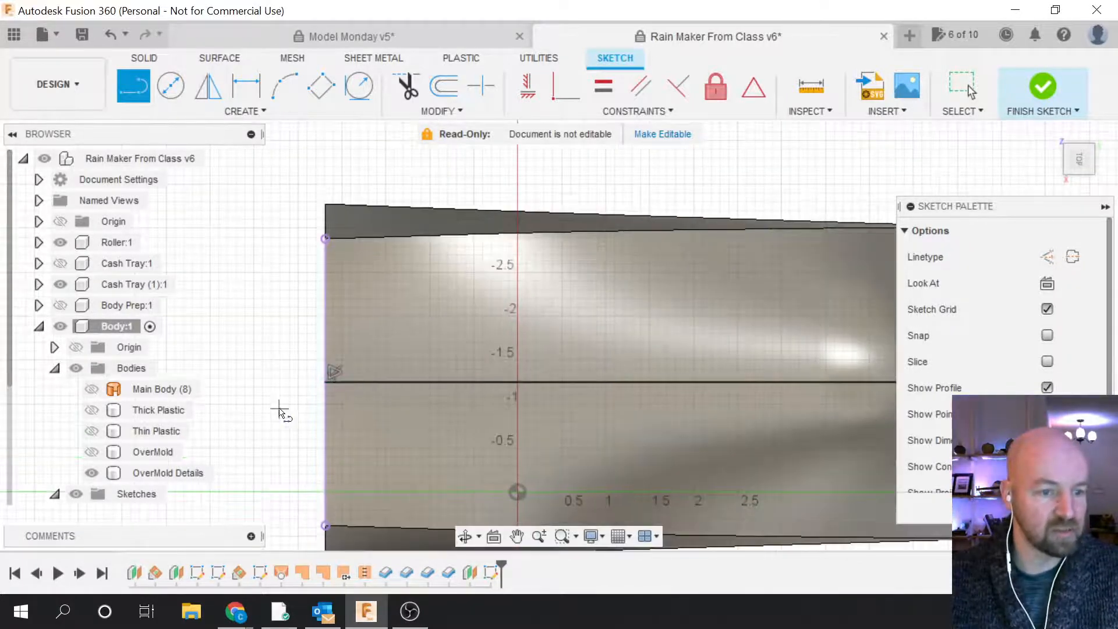
{"action": "scroll", "coordinate": [283, 412], "scroll_direction": "down", "scroll_amount": 4}
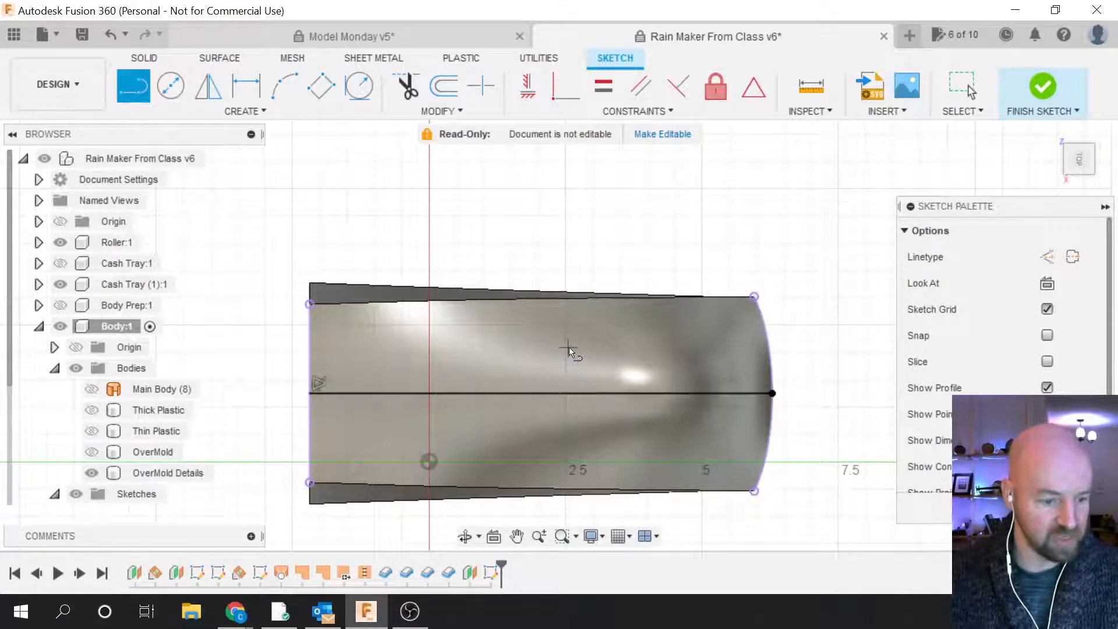
Step: Convert the new line into a dashed construction centreline with the X shortcut
{"action": "key", "text": "Escape"}
{"action": "left_click", "coordinate": [541, 393]}
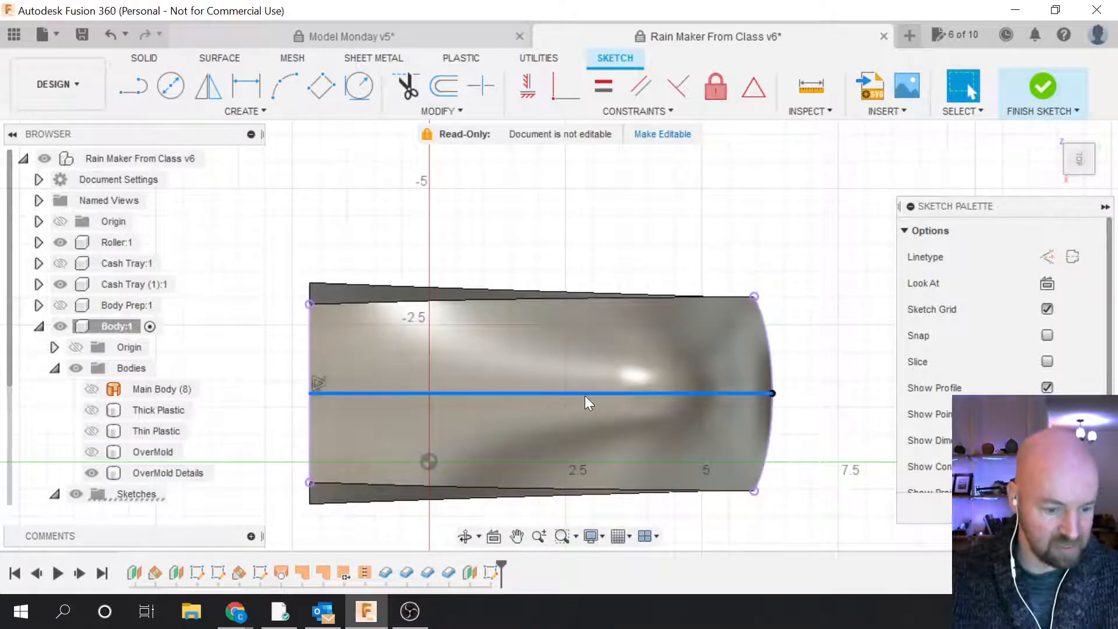
{"action": "key", "text": "x"}
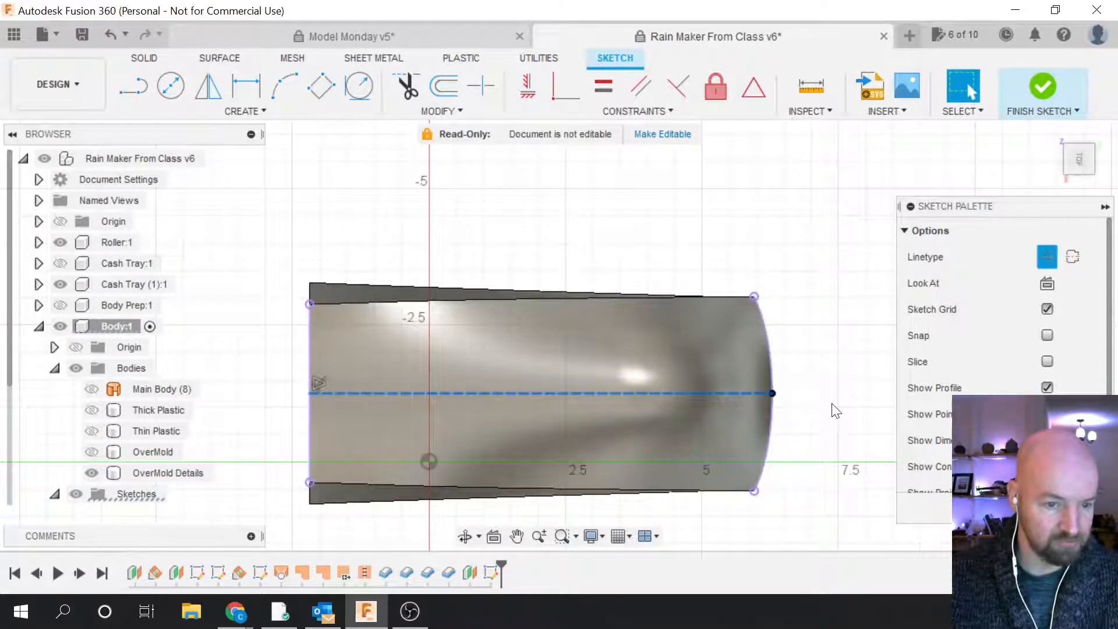
{"action": "left_click", "coordinate": [834, 408]}
{"action": "scroll", "coordinate": [795, 442], "scroll_direction": "down", "scroll_amount": 3}
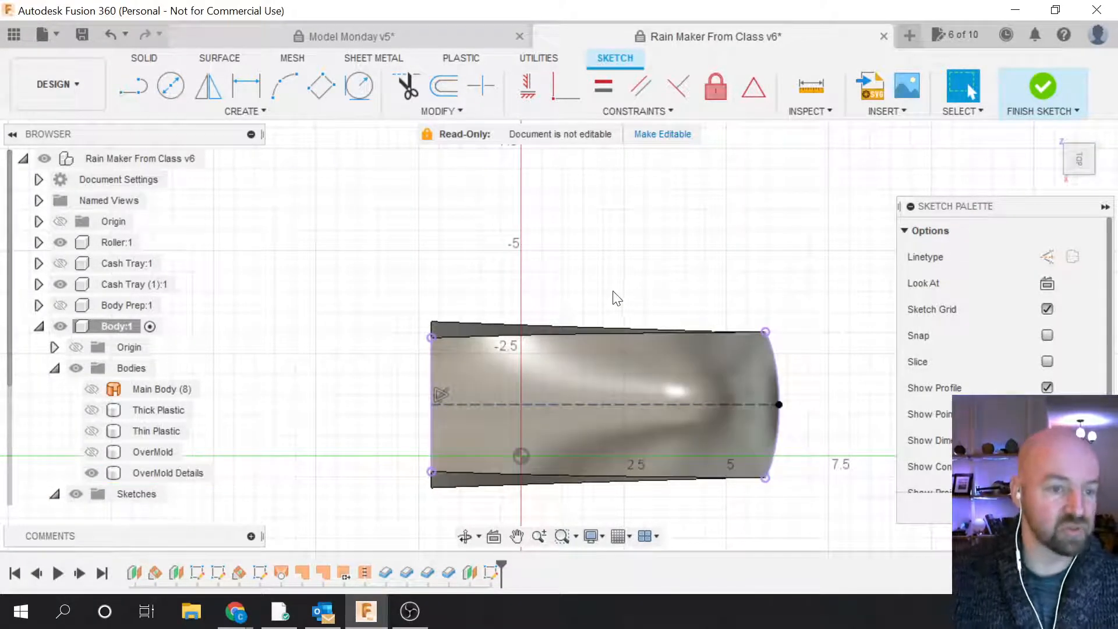
{"action": "left_click", "coordinate": [255, 113]}
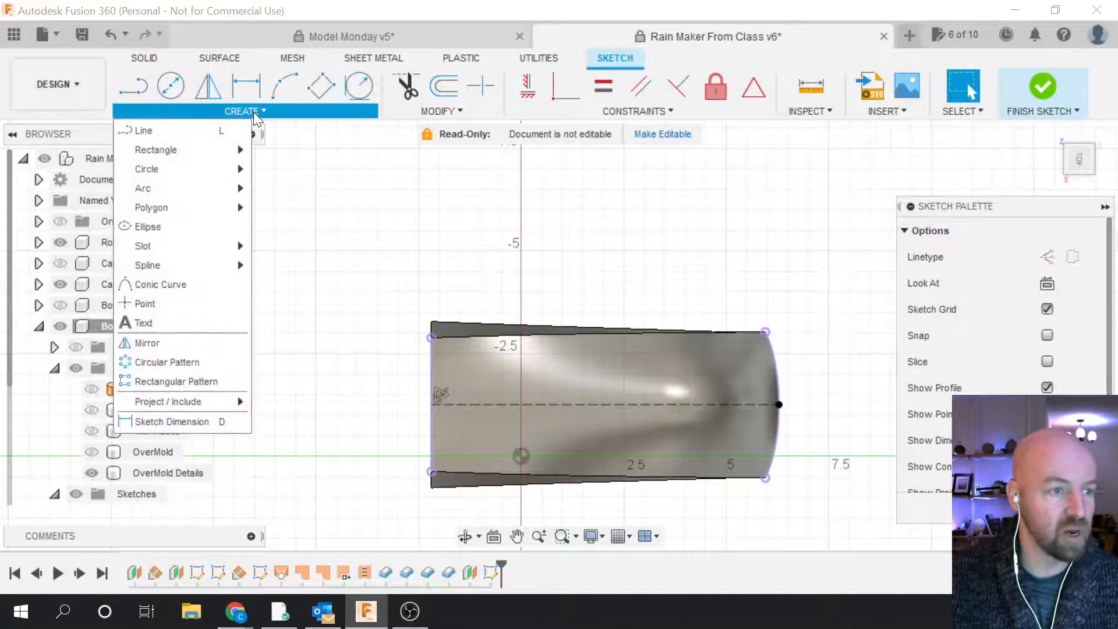
{"action": "left_click", "coordinate": [168, 227]}
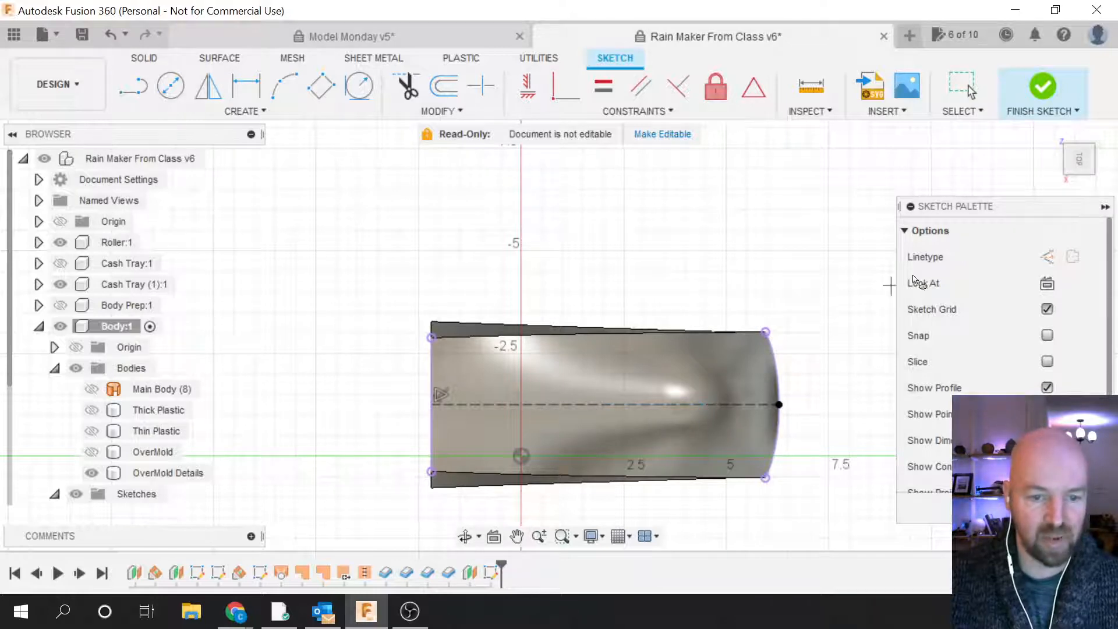
{"action": "left_click", "coordinate": [1081, 165]}
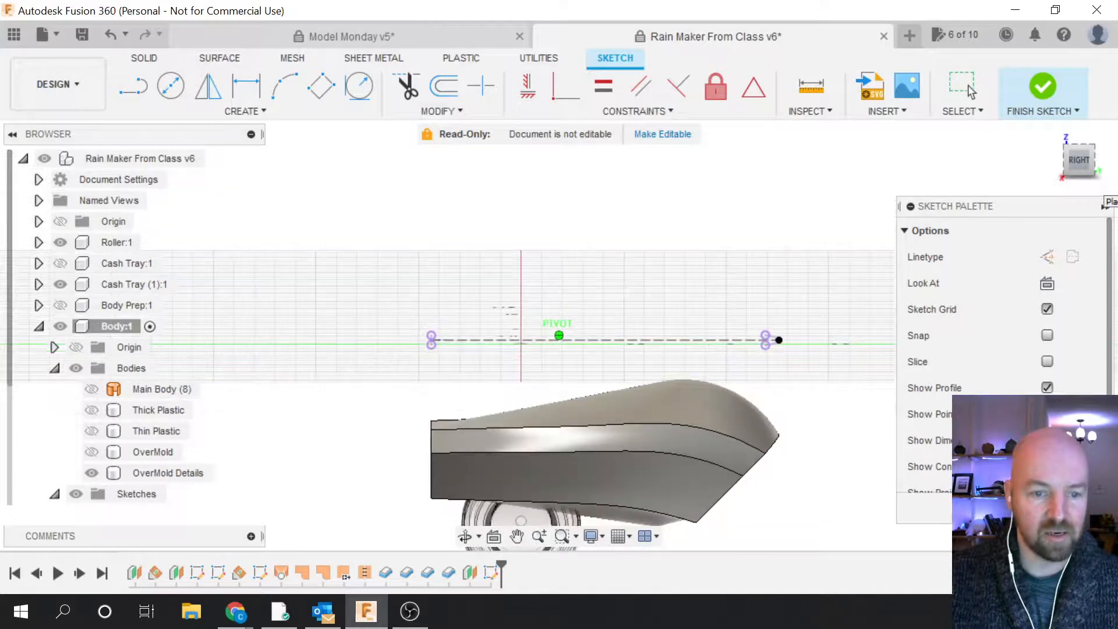
{"action": "middle_click_drag", "start_coordinate": [647, 379], "coordinate": [673, 379], "text": "shift"}
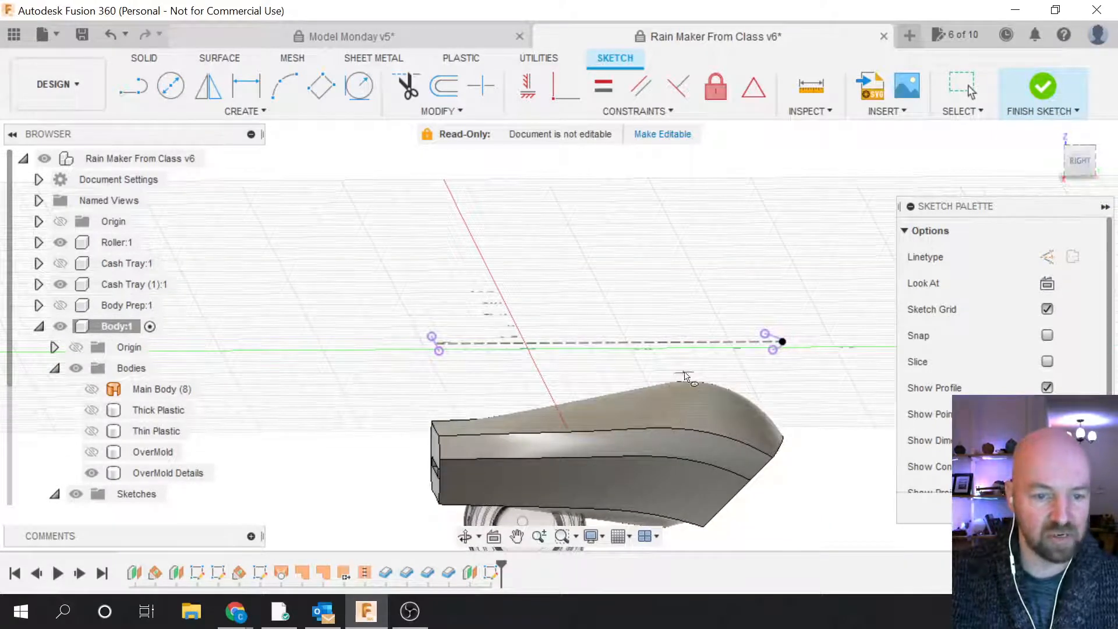
{"action": "middle_click_drag", "start_coordinate": [698, 403], "coordinate": [675, 380], "text": "shift"}
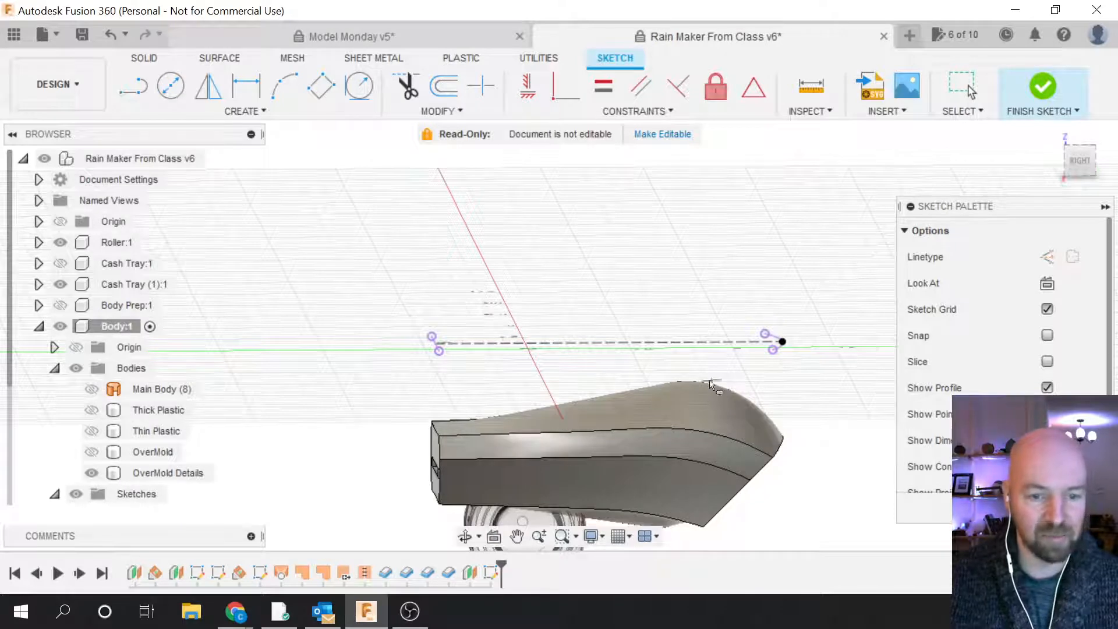
{"action": "left_click", "coordinate": [689, 397]}
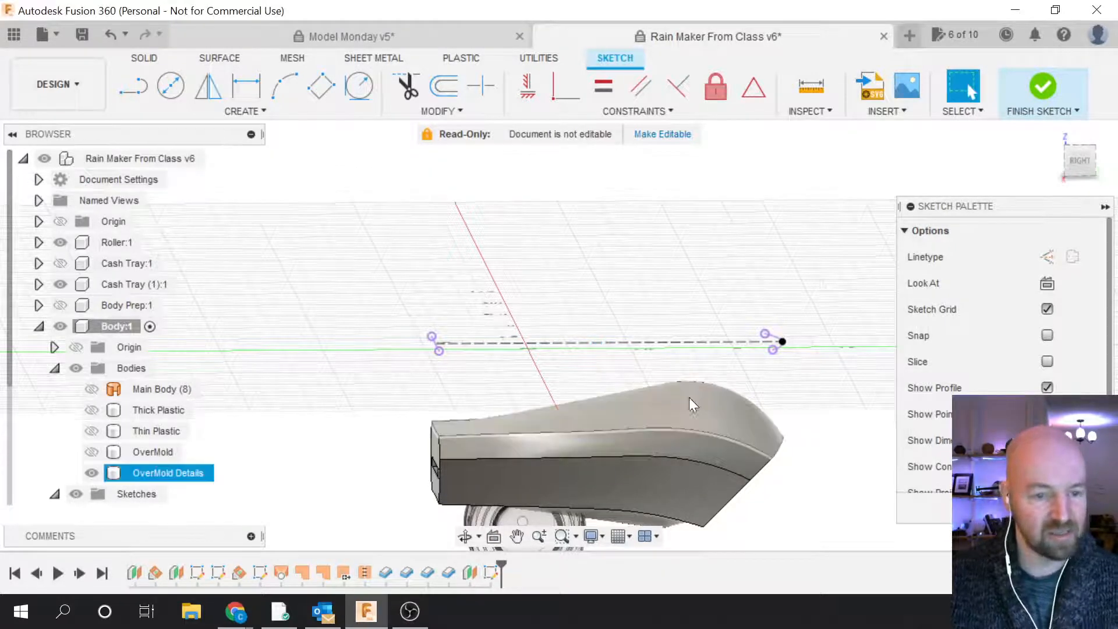
{"action": "left_click", "coordinate": [1078, 169]}
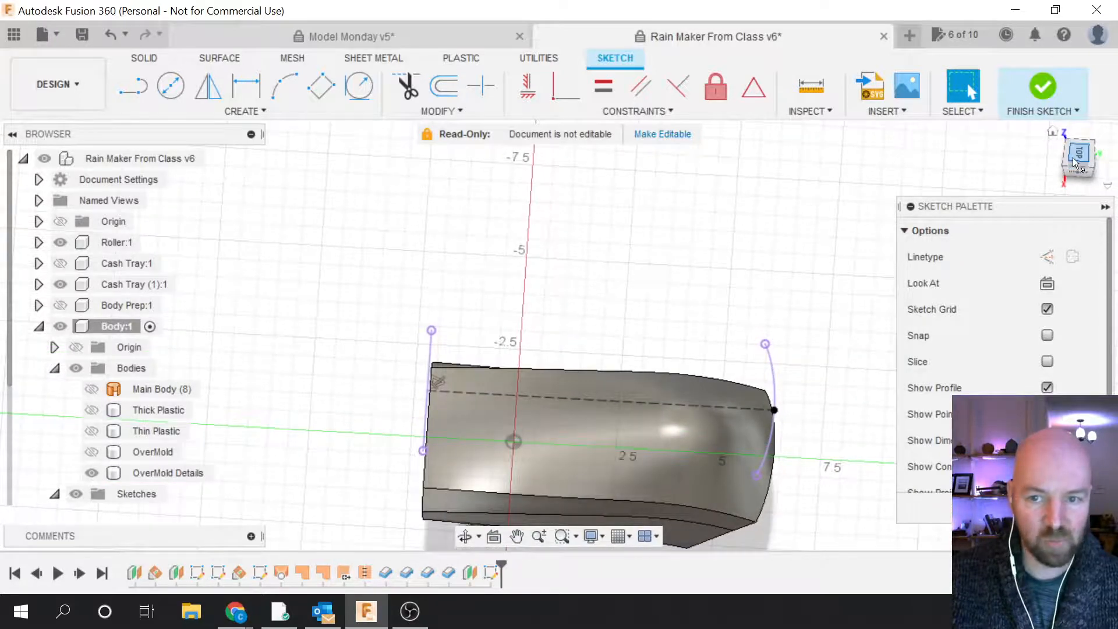
{"action": "left_click", "coordinate": [1075, 162]}
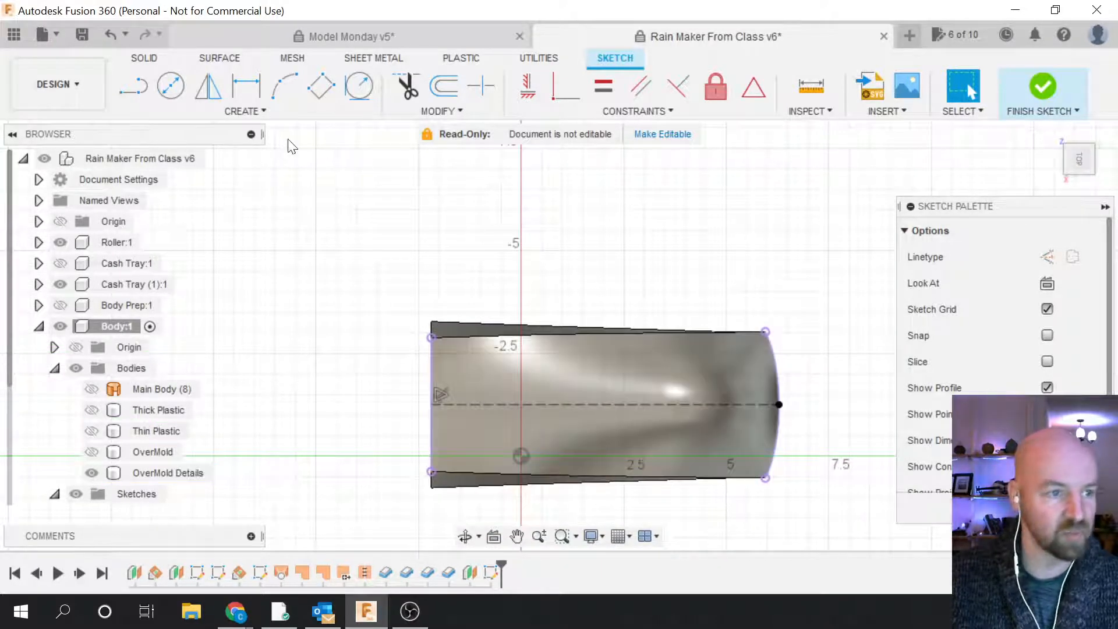
{"action": "left_click", "coordinate": [252, 110]}
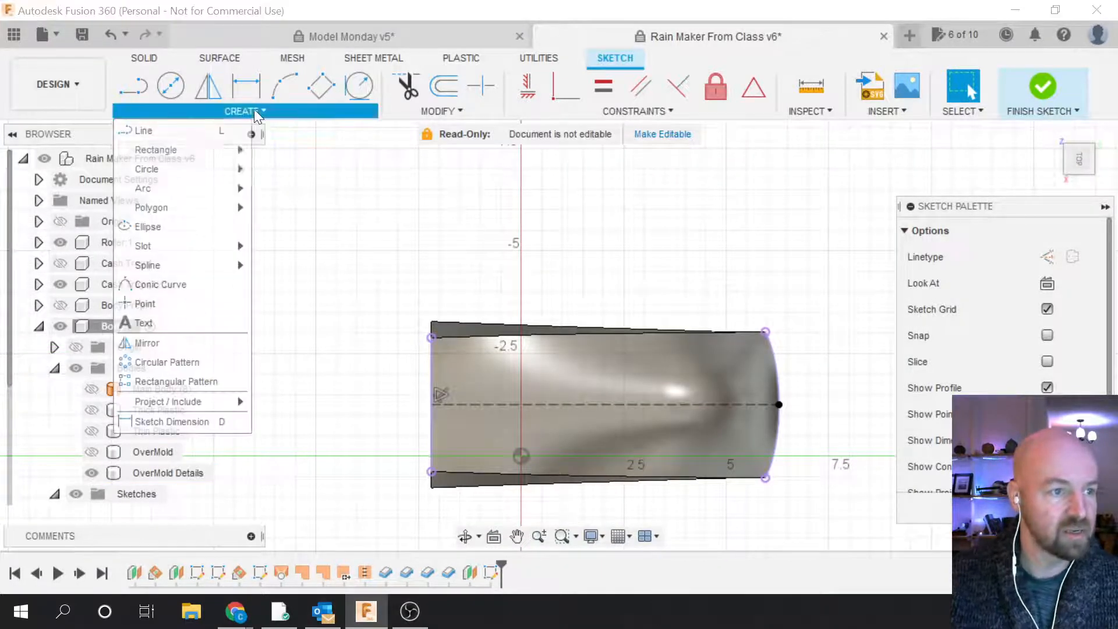
Step: Draw an ellipse centred on the centreline, its long axis reaching the centreline's right end
{"action": "left_click", "coordinate": [197, 226]}
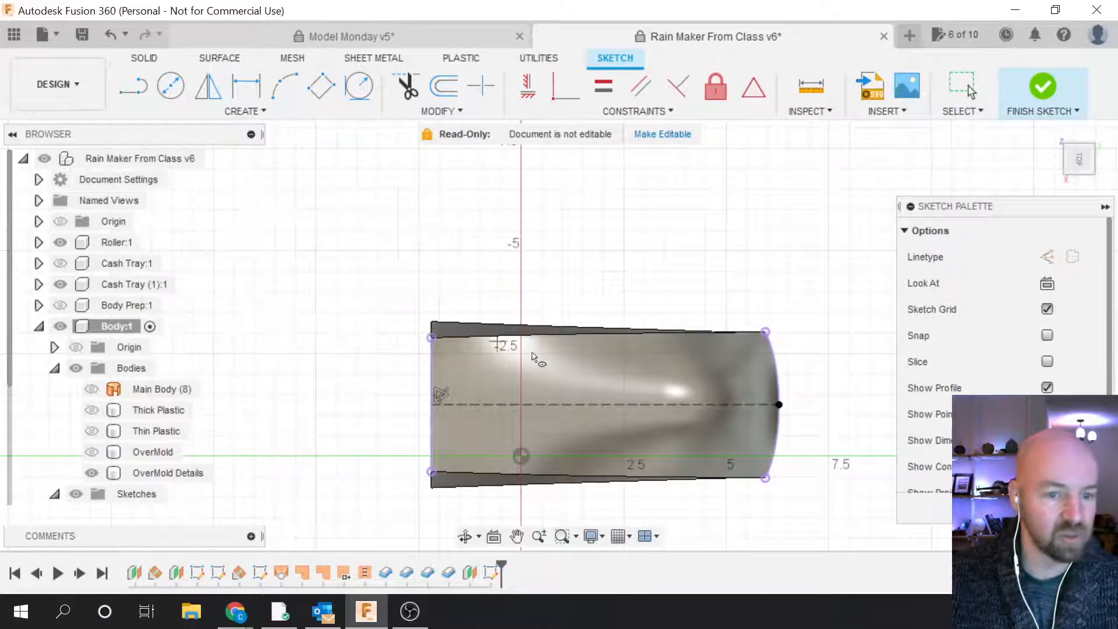
{"action": "left_click", "coordinate": [677, 405]}
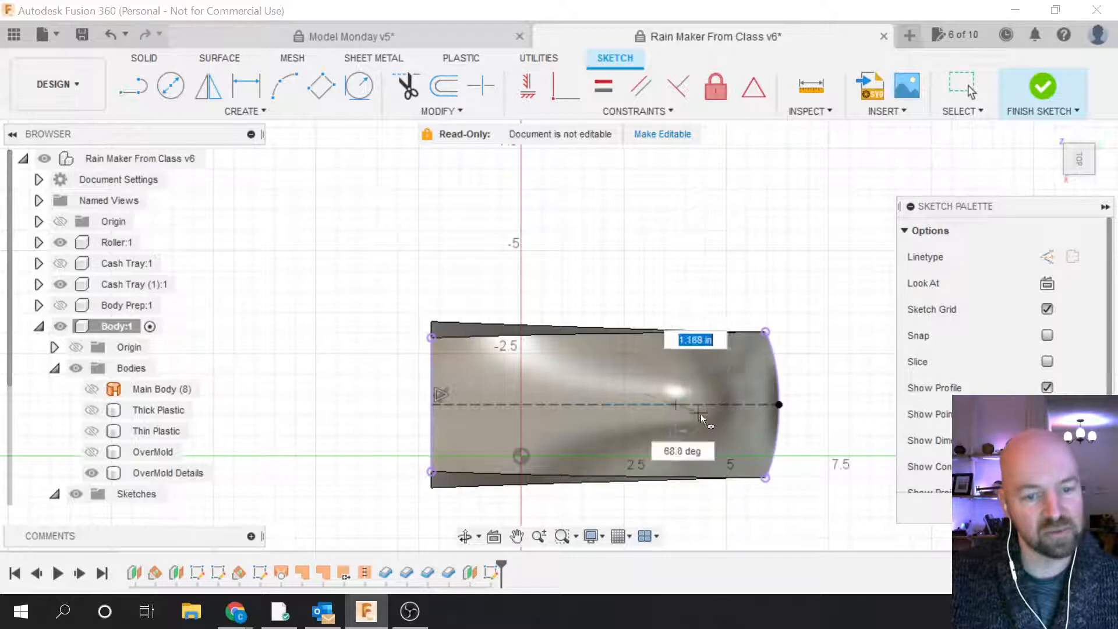
{"action": "left_click", "coordinate": [760, 403]}
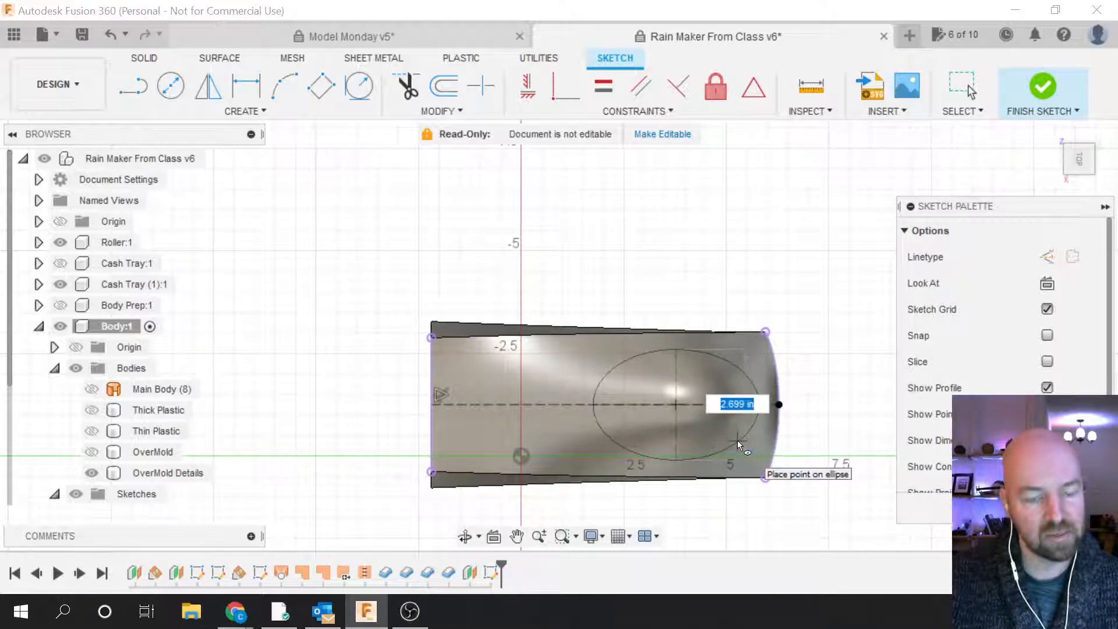
{"action": "left_click", "coordinate": [737, 440]}
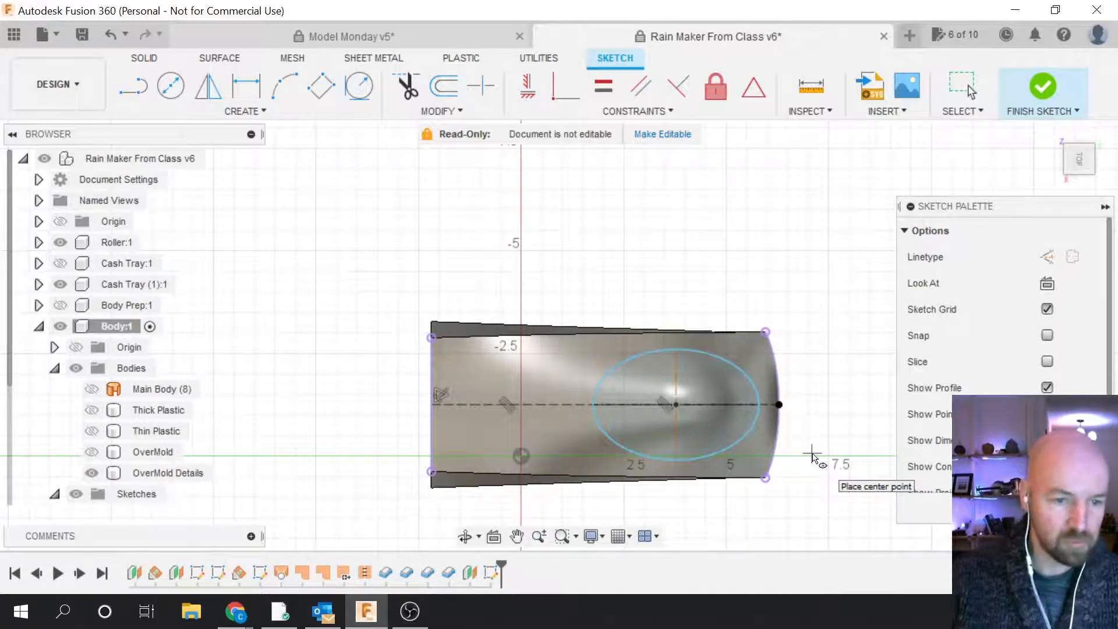
{"action": "scroll", "coordinate": [589, 397], "scroll_direction": "up", "scroll_amount": 3}
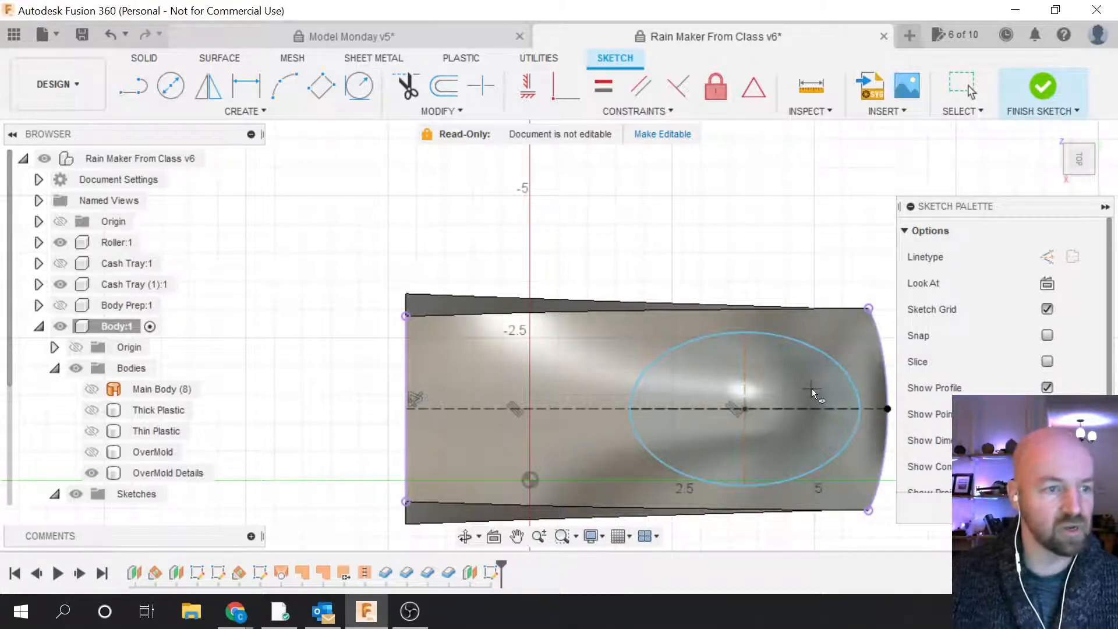
Step: Browse the Create shape list, including Polygon, without adding any new shape
{"action": "left_click", "coordinate": [261, 113]}
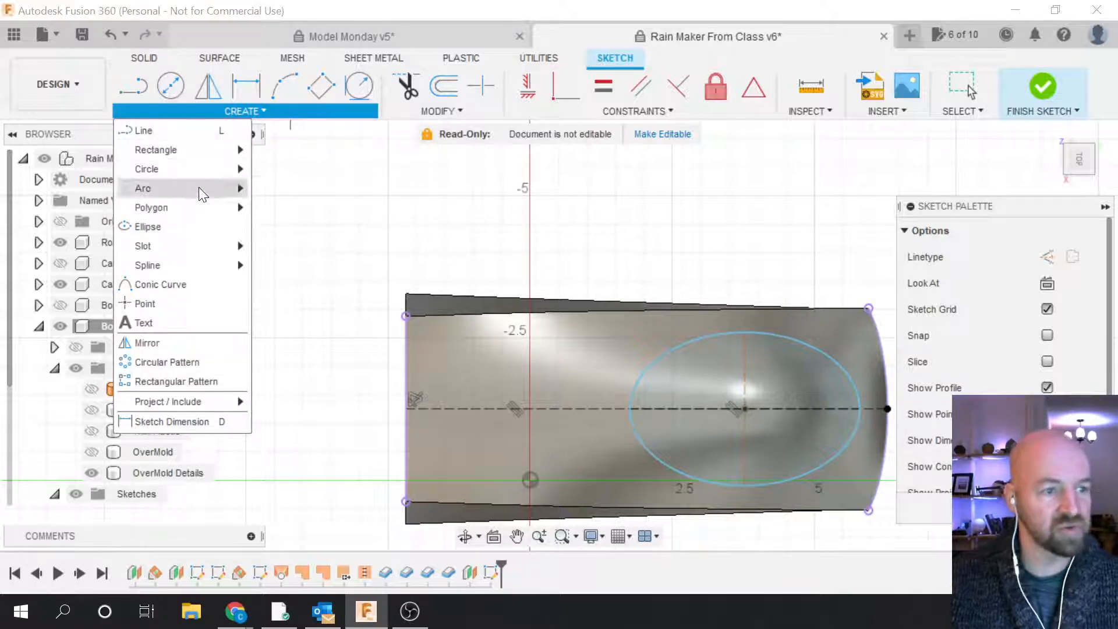
{"action": "mouse_move", "coordinate": [187, 209]}
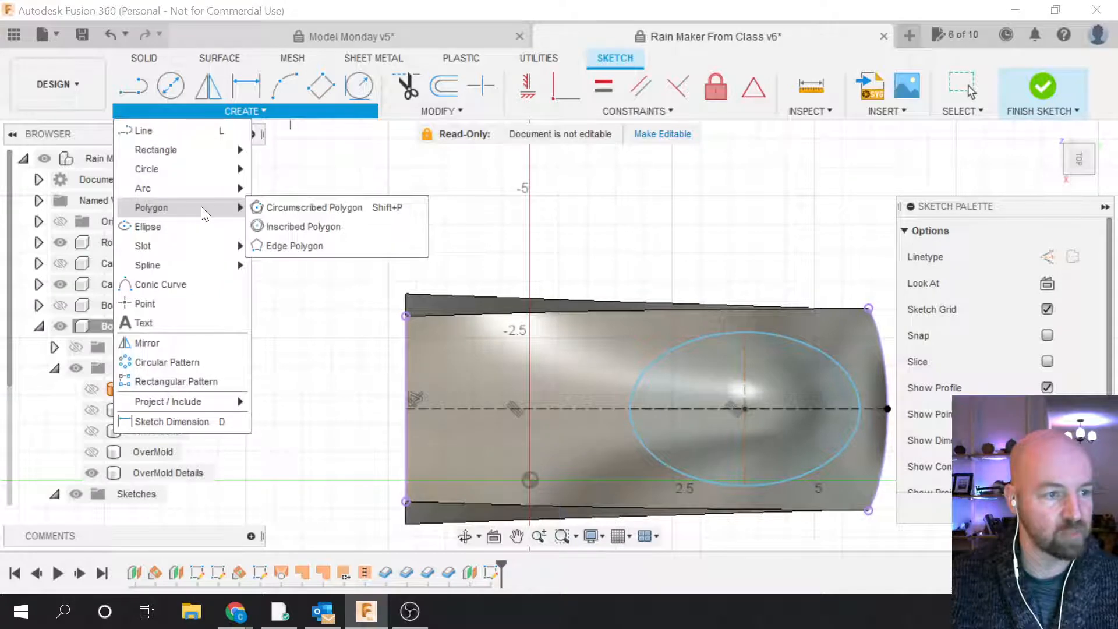
{"action": "left_click", "coordinate": [340, 176]}
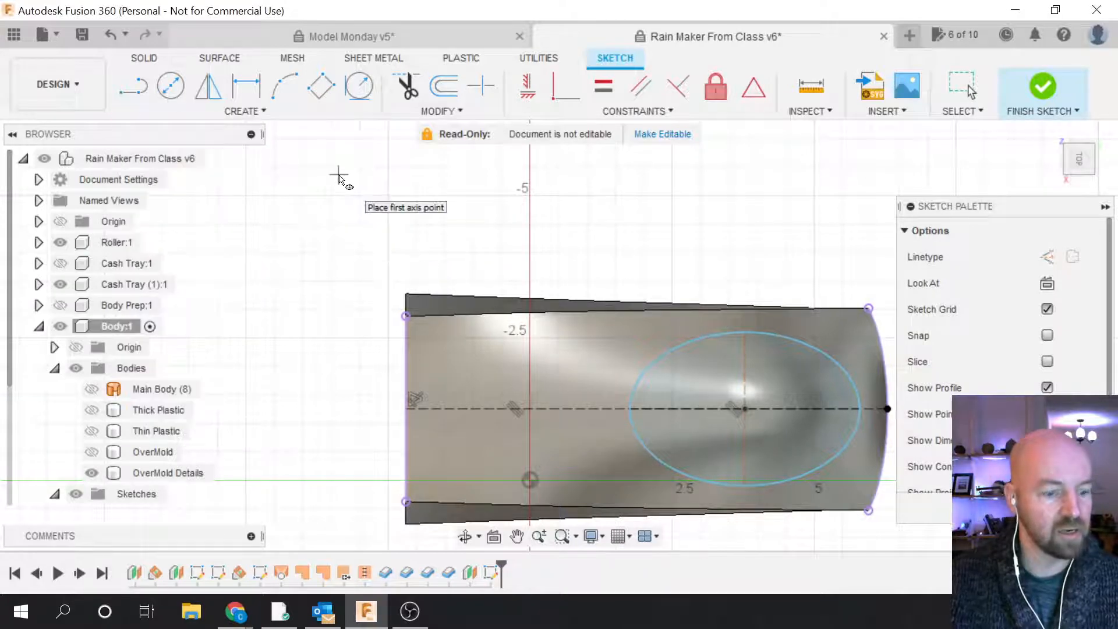
{"action": "key", "text": "Escape"}
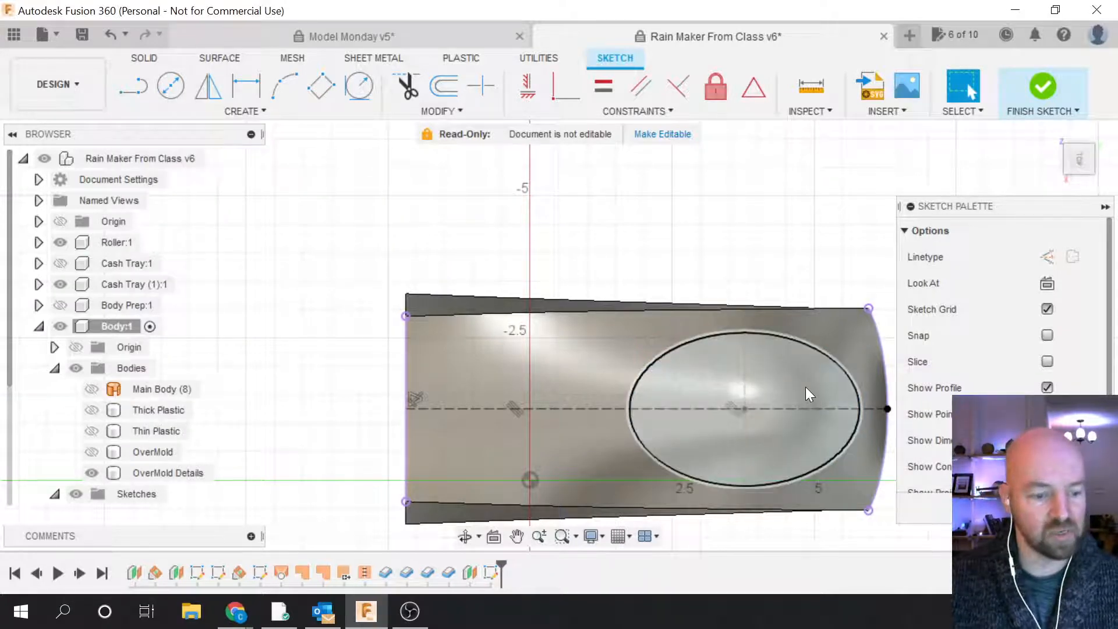
{"action": "left_click", "coordinate": [700, 379]}
{"action": "left_click", "coordinate": [257, 111]}
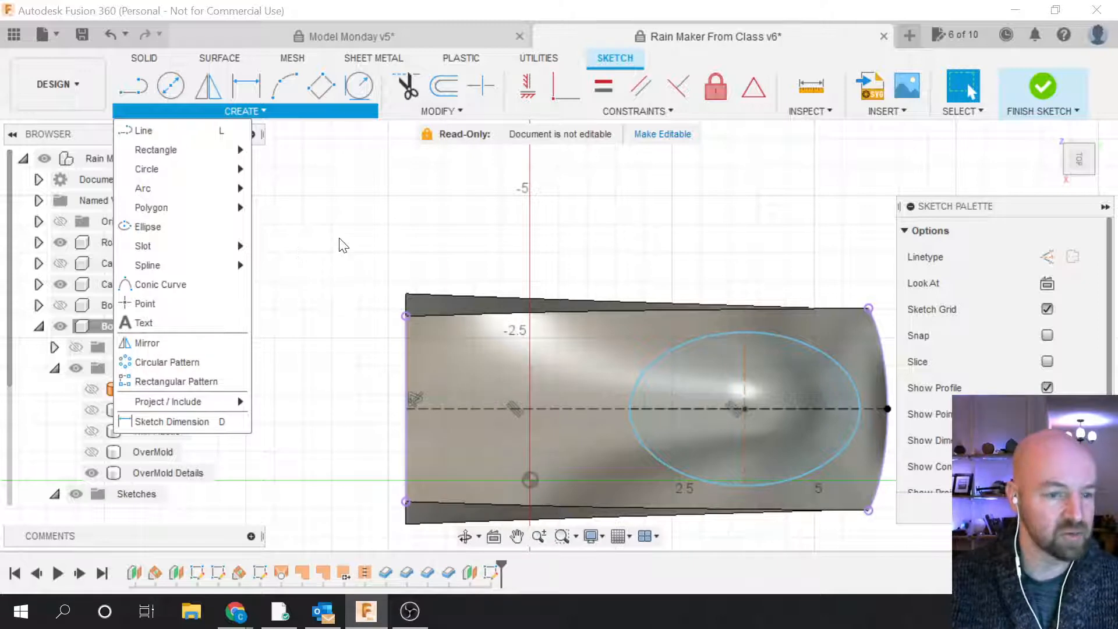
{"action": "left_click", "coordinate": [342, 244]}
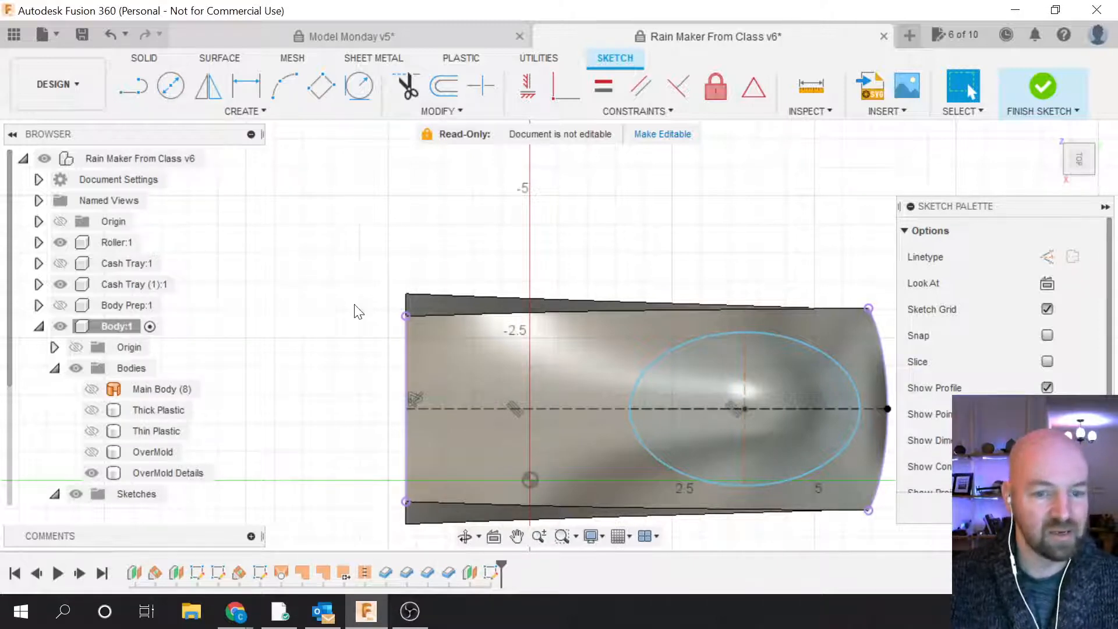
Step: Check the ellipse selection, then finish the sketch
{"action": "left_click", "coordinate": [655, 368]}
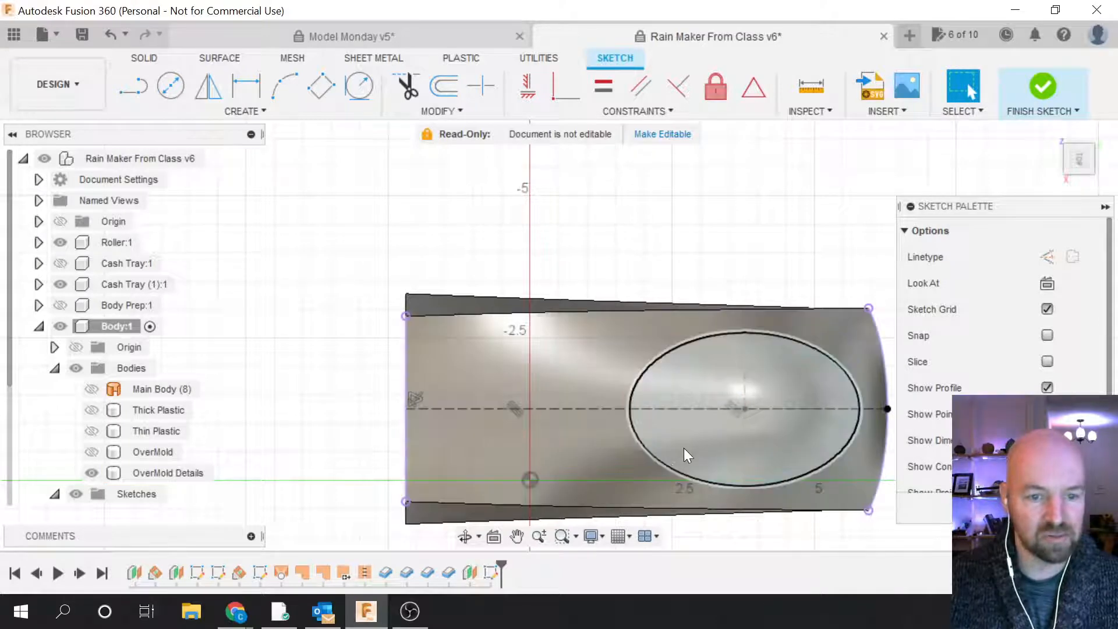
{"action": "left_click", "coordinate": [452, 214]}
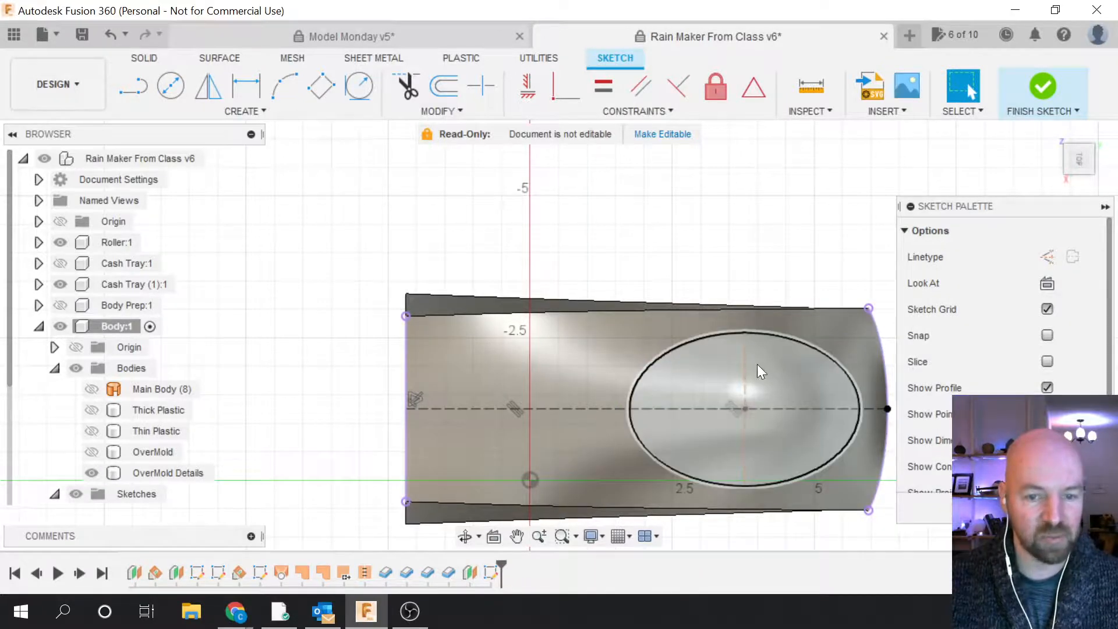
{"action": "left_click", "coordinate": [775, 334]}
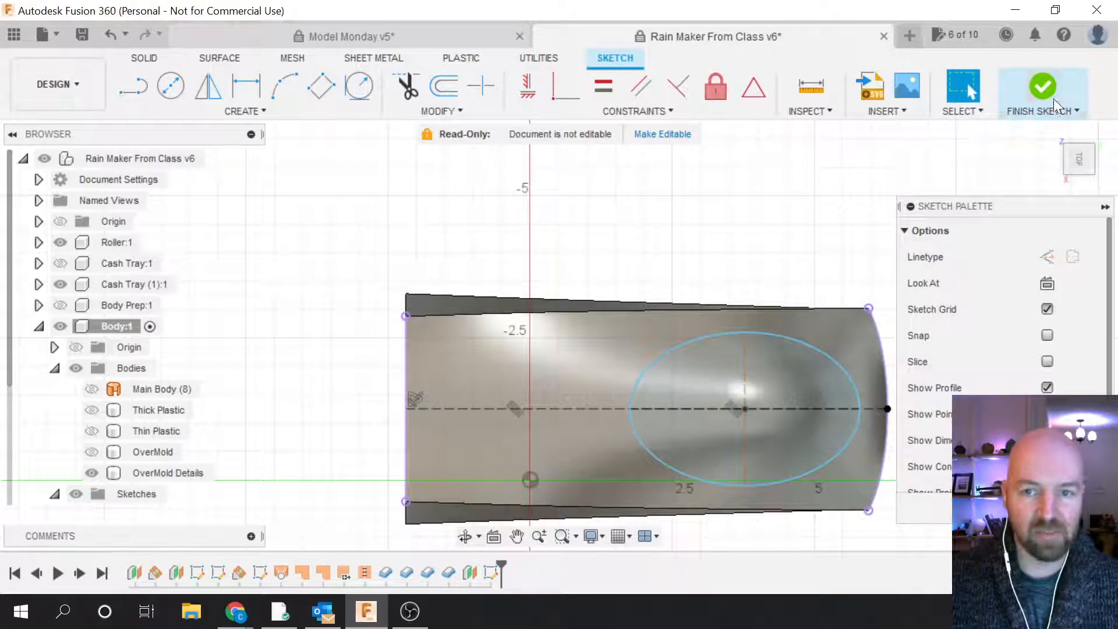
{"action": "left_click", "coordinate": [1040, 85]}
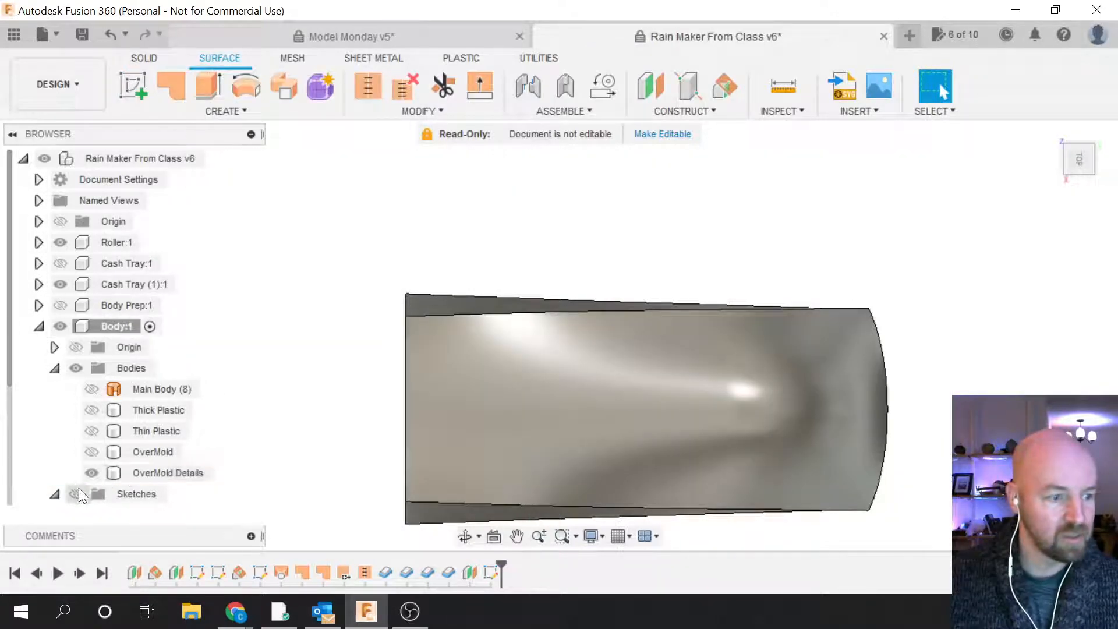
Step: Rename Sketch4 in the Browser to 'Top OverMold'
{"action": "left_click", "coordinate": [78, 491]}
{"action": "scroll", "coordinate": [107, 448], "scroll_direction": "down", "scroll_amount": 3}
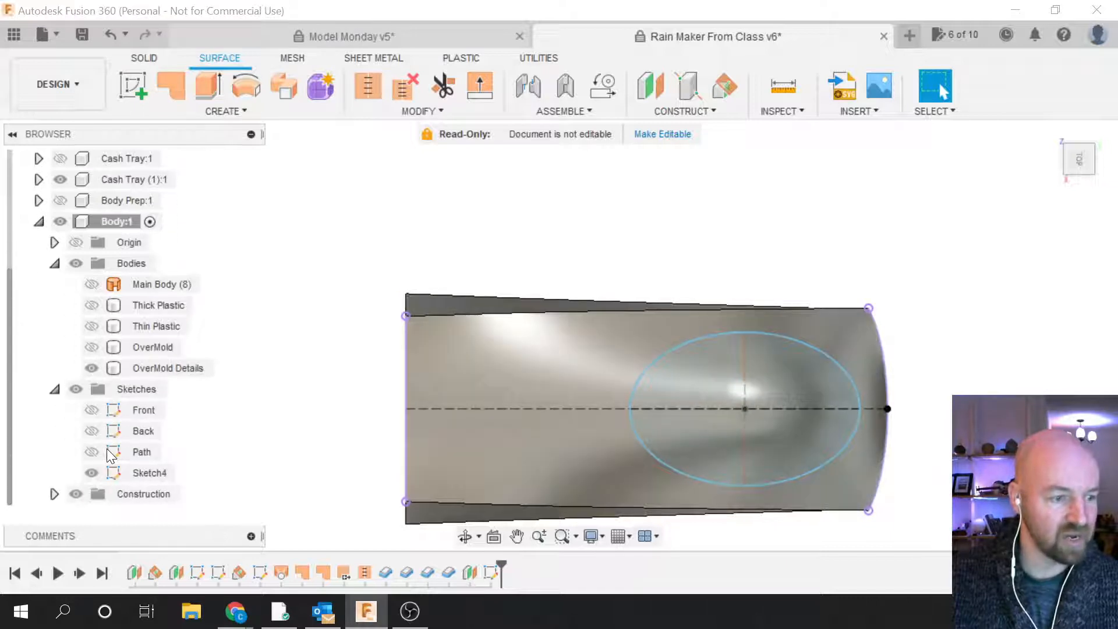
{"action": "left_click", "coordinate": [145, 473]}
{"action": "left_click", "coordinate": [145, 473]}
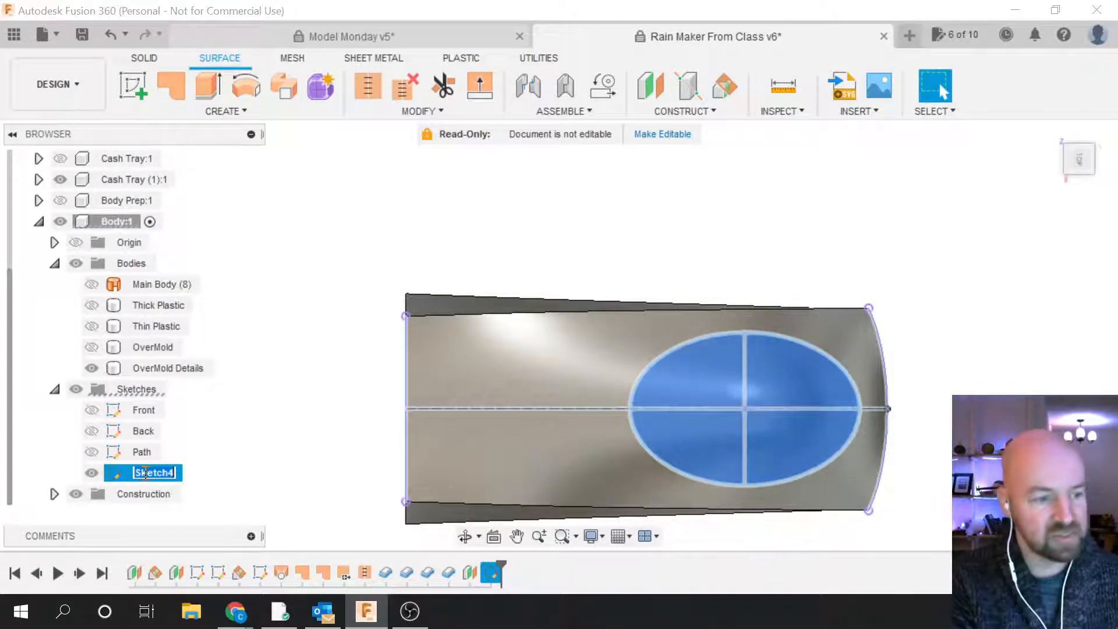
{"action": "type", "text": "To"}
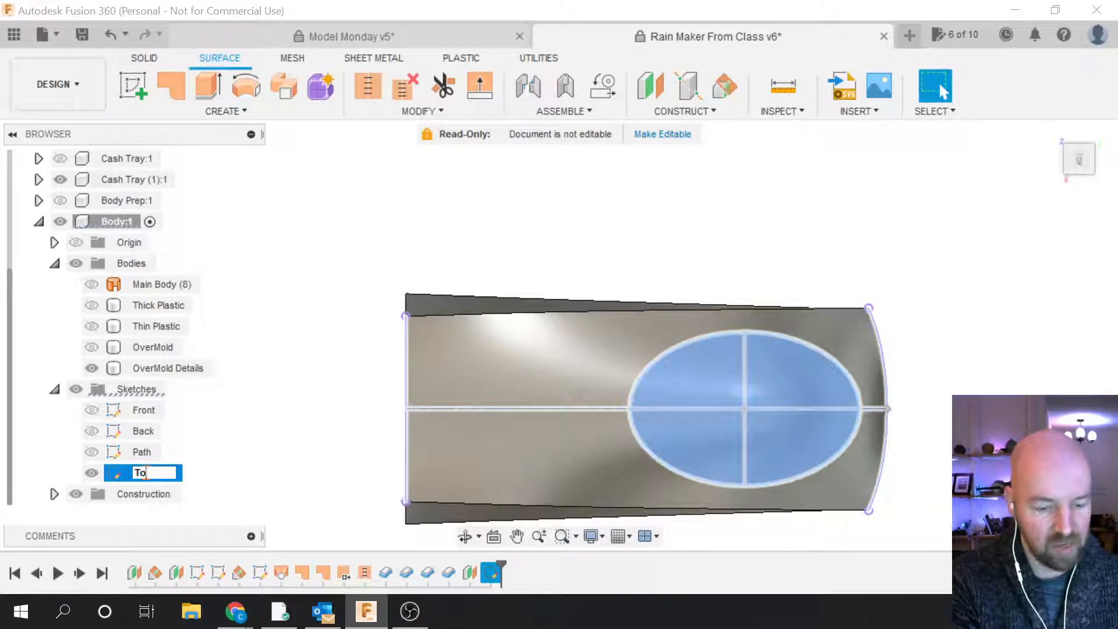
{"action": "type", "text": "p Ov"}
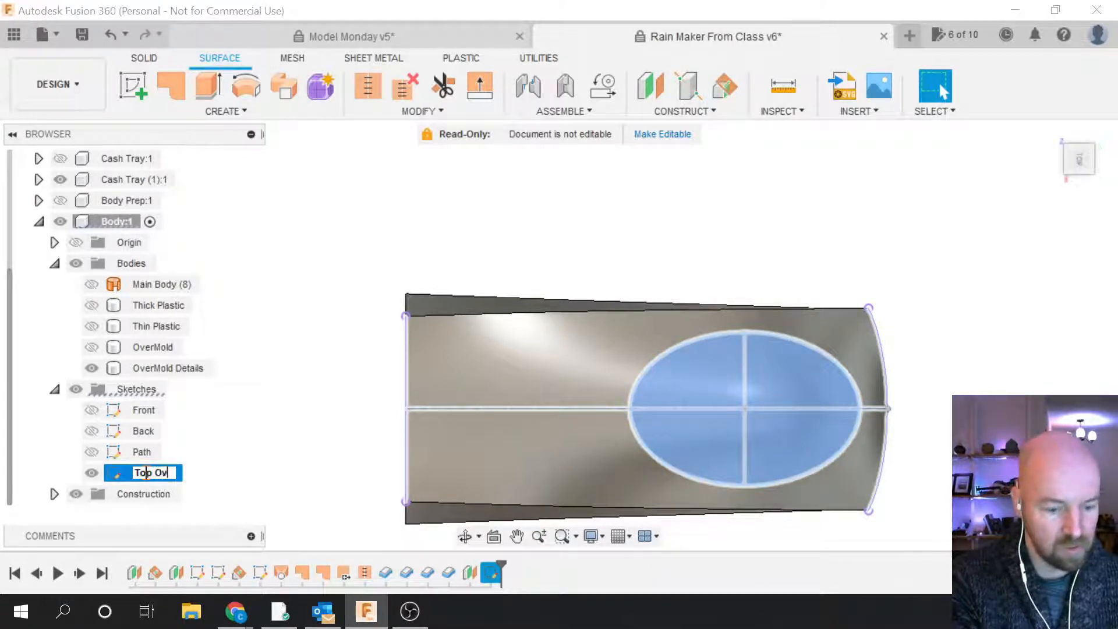
{"action": "type", "text": "erMold"}
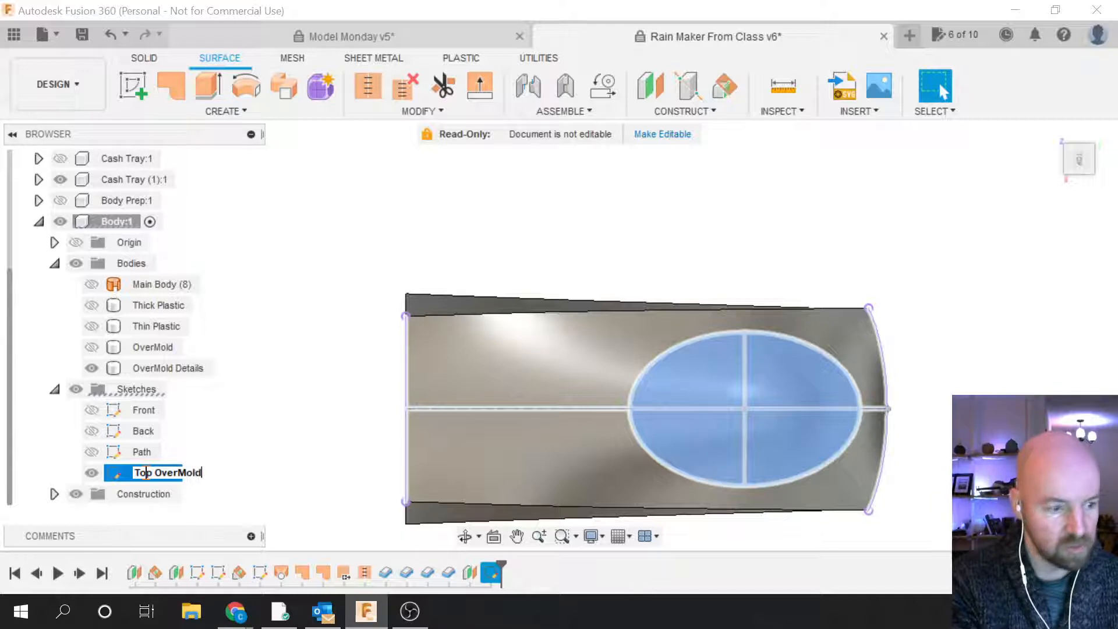
{"action": "key", "text": "Return"}
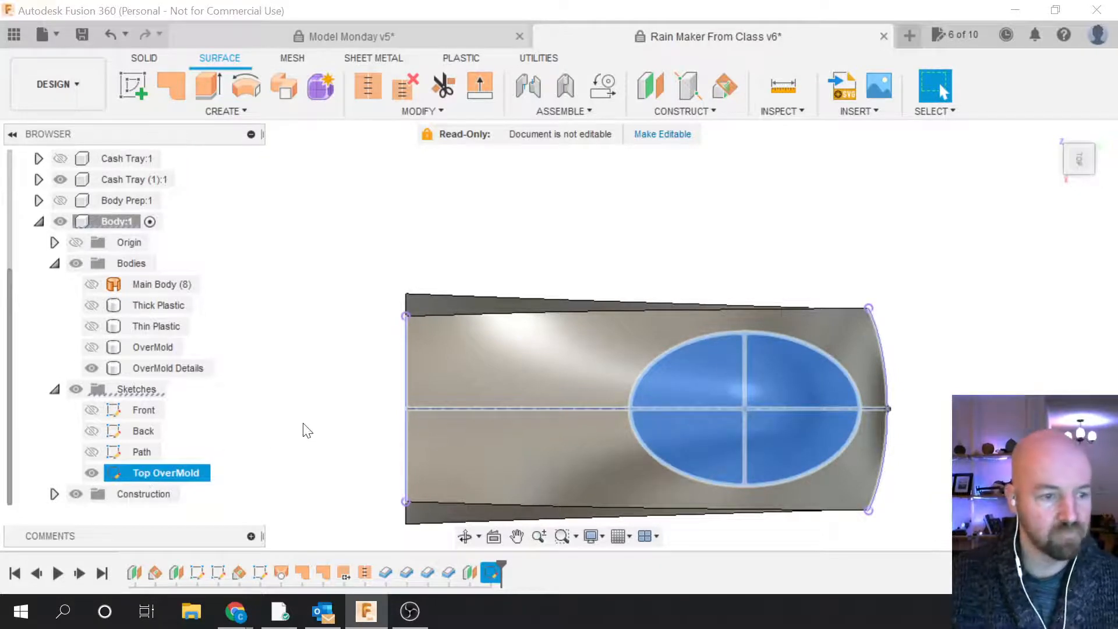
{"action": "left_click", "coordinate": [304, 430]}
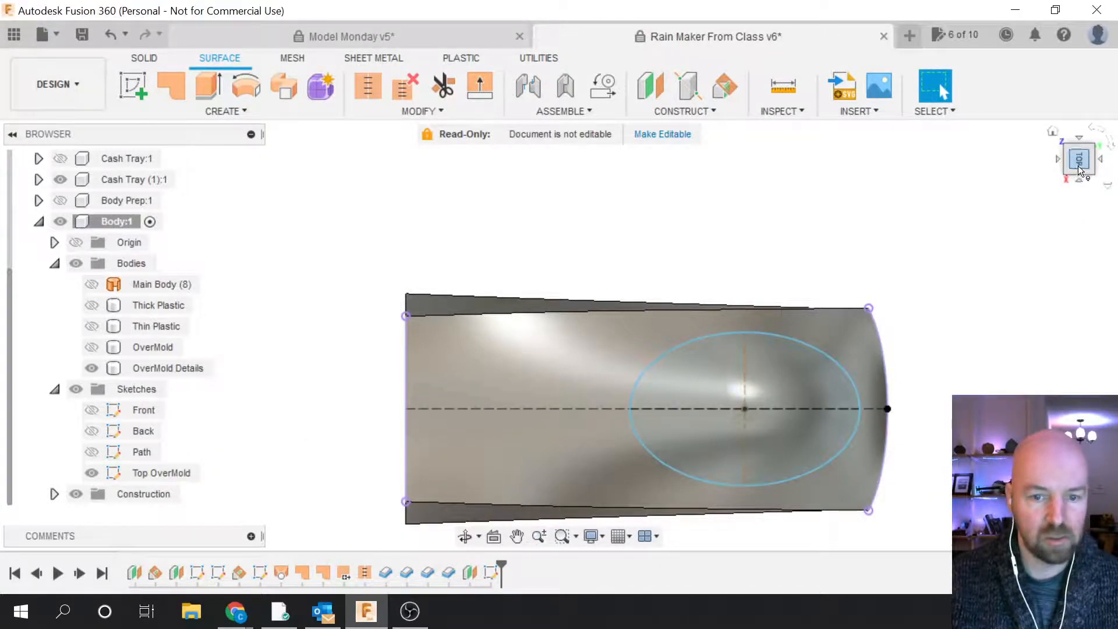
Step: Orbit to an angled side view and select the ellipse profile and OverMold Details body
{"action": "mouse_move", "coordinate": [1080, 167]}
{"action": "left_mouse_down"}
{"action": "mouse_move", "coordinate": [1080, 141]}
{"action": "mouse_move", "coordinate": [1087, 152]}
{"action": "left_mouse_up"}
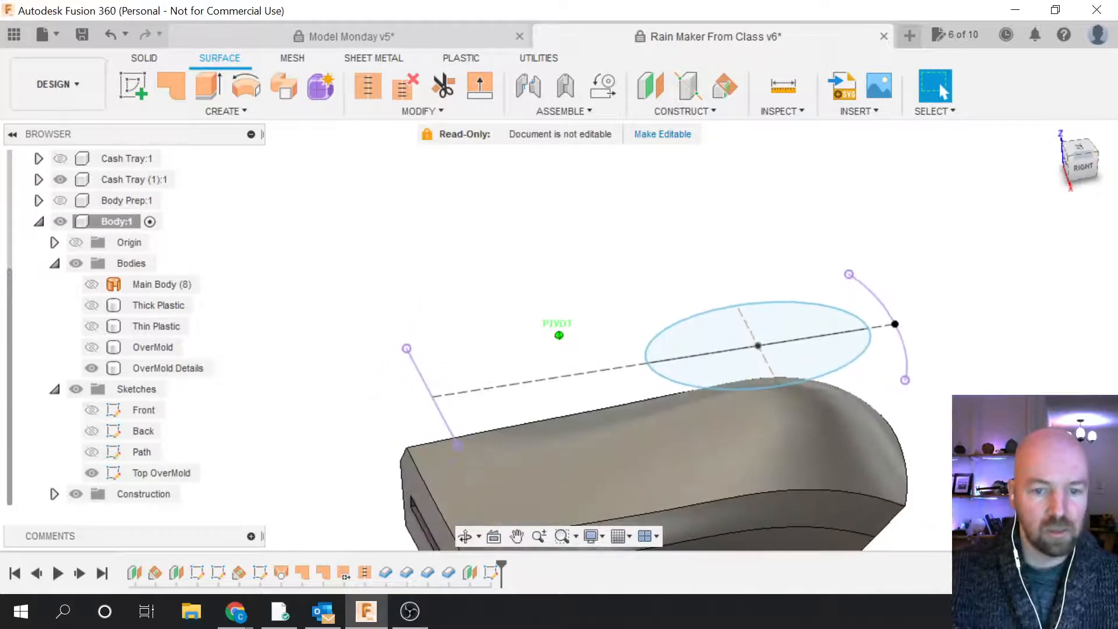
{"action": "scroll", "coordinate": [894, 288], "scroll_direction": "down", "scroll_amount": 3}
{"action": "scroll", "coordinate": [859, 504], "scroll_direction": "up", "scroll_amount": 2}
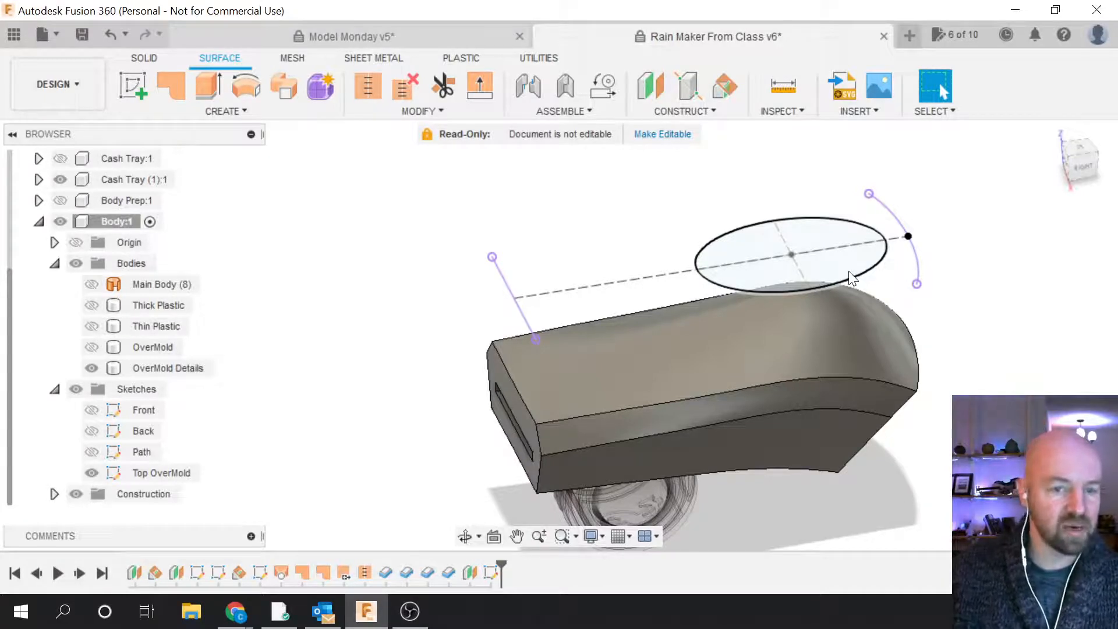
{"action": "left_click", "coordinate": [792, 279]}
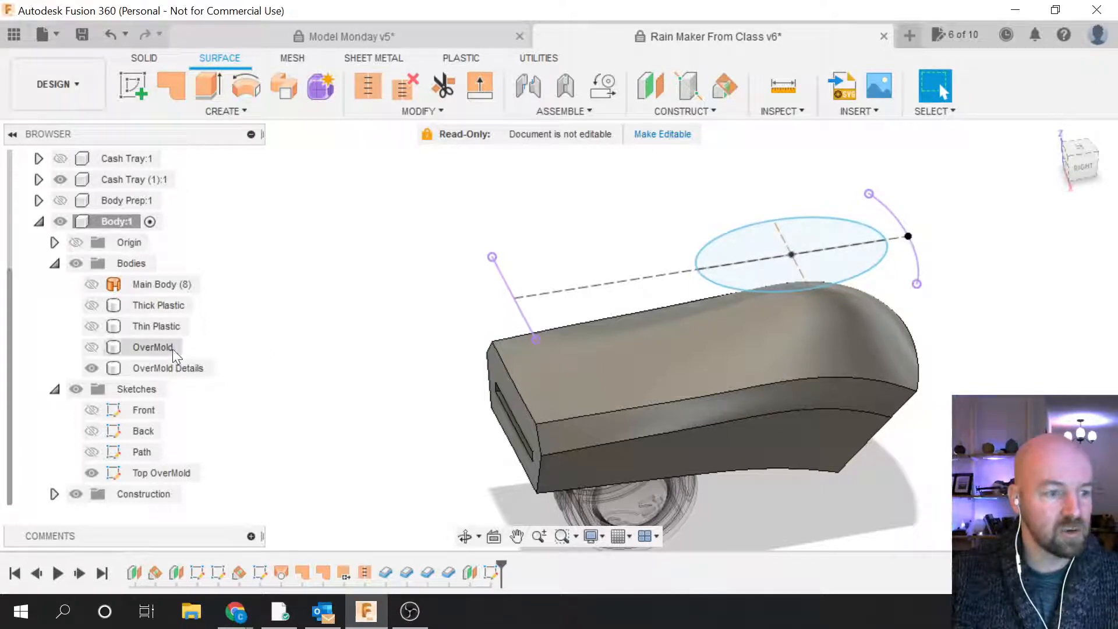
{"action": "left_click", "coordinate": [120, 368]}
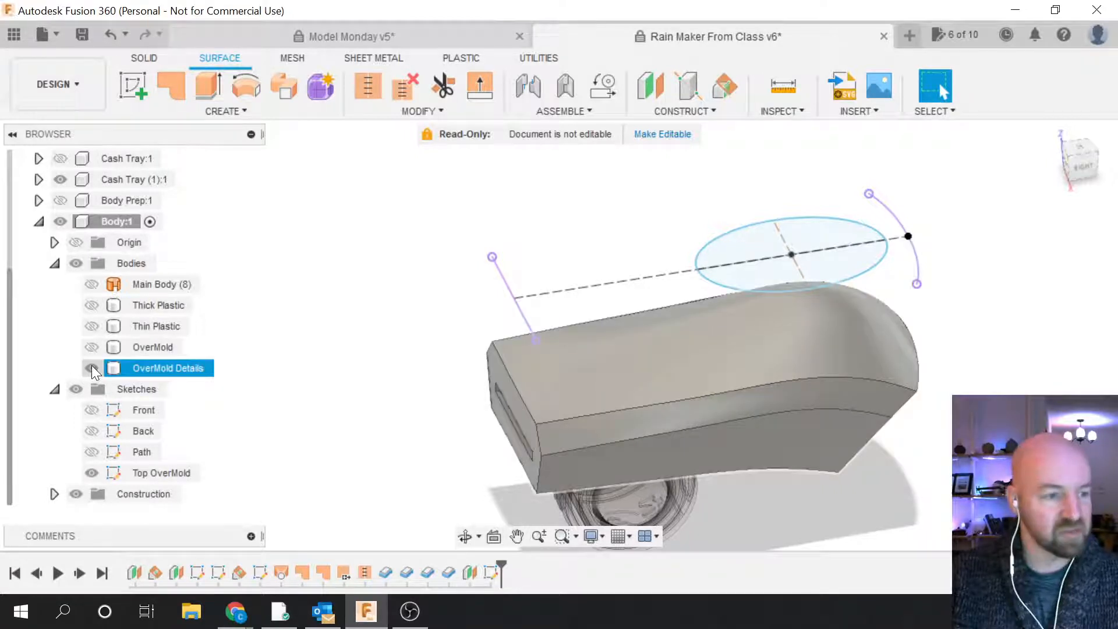
Step: Briefly show the OverMold Details body with the Top OverMold sketch, then hide it again
{"action": "left_click", "coordinate": [92, 369]}
{"action": "left_click", "coordinate": [99, 473]}
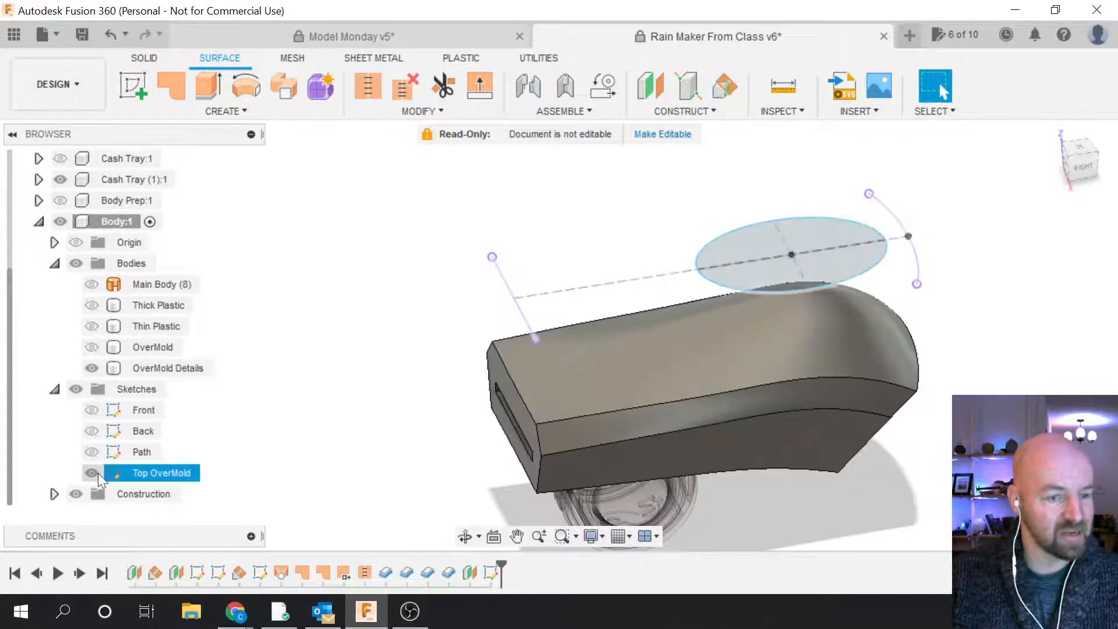
{"action": "key", "text": "Escape"}
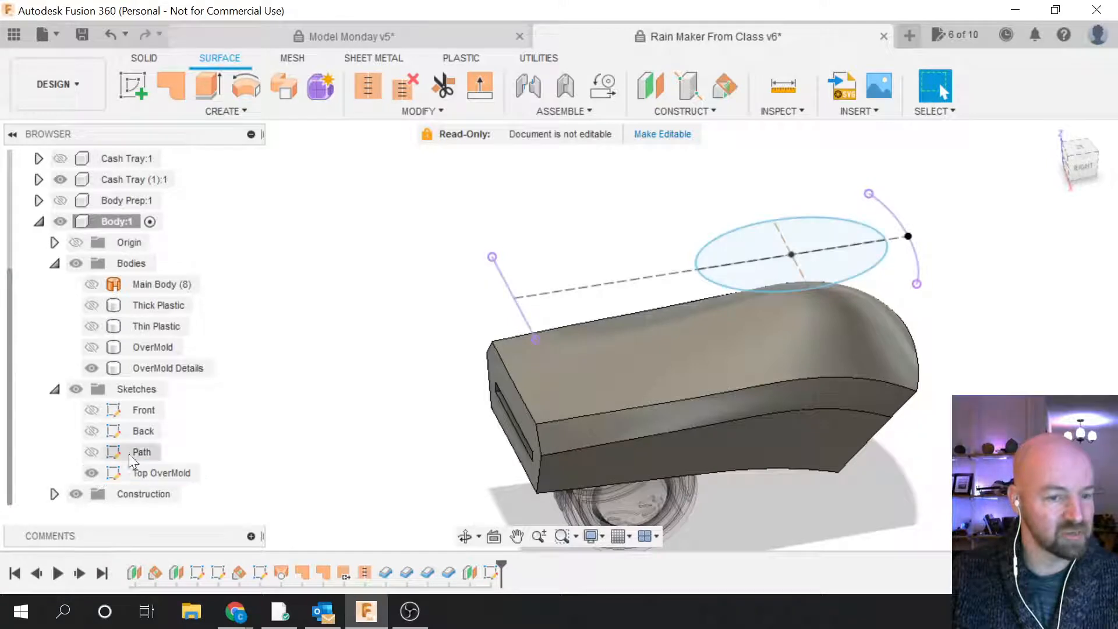
{"action": "scroll", "coordinate": [518, 480], "scroll_direction": "up", "scroll_amount": 2}
{"action": "scroll", "coordinate": [519, 480], "scroll_direction": "up", "scroll_amount": 2}
{"action": "scroll", "coordinate": [491, 484], "scroll_direction": "down", "scroll_amount": 3}
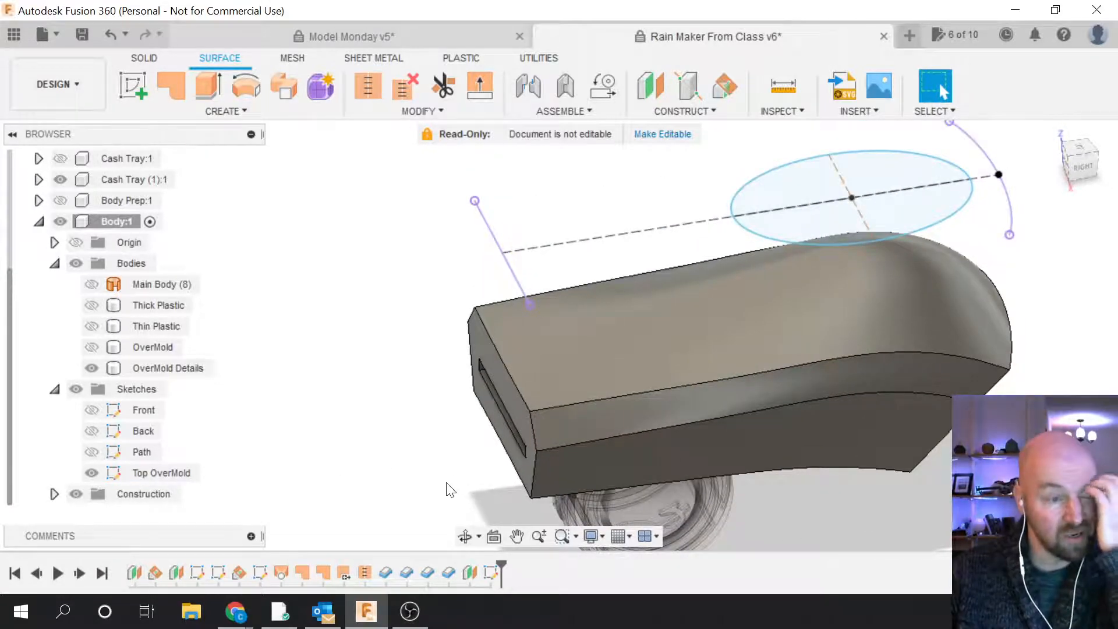
{"action": "left_click", "coordinate": [92, 369]}
Step: Try the Thin and Thick Plastic bodies, ending with only the OverMold body visible
{"action": "left_click", "coordinate": [94, 324]}
{"action": "left_click", "coordinate": [92, 326]}
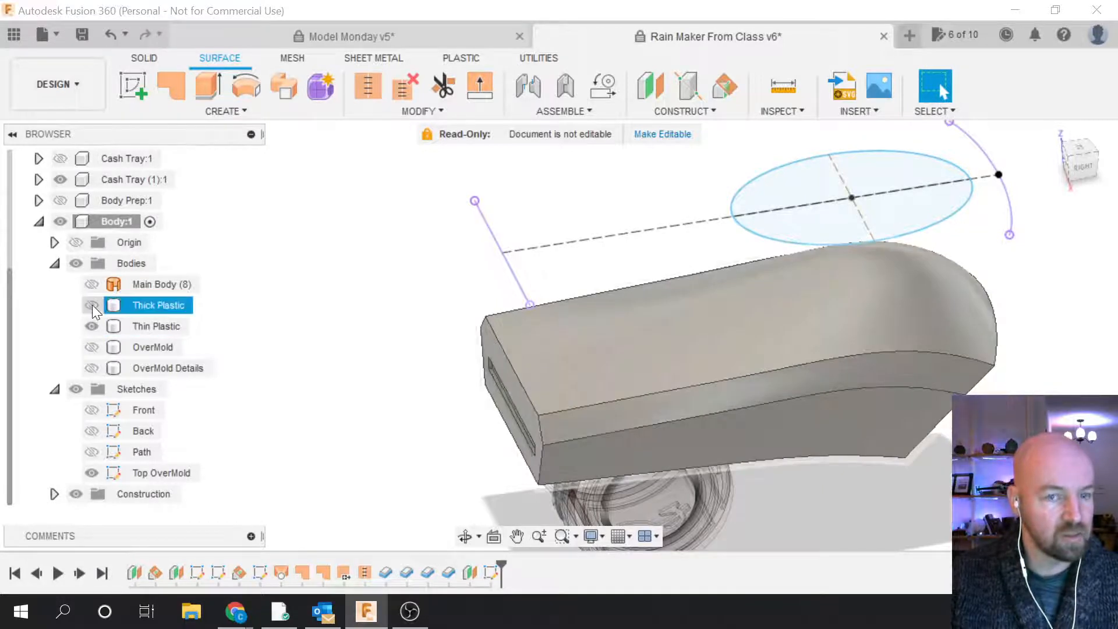
{"action": "left_click", "coordinate": [92, 305]}
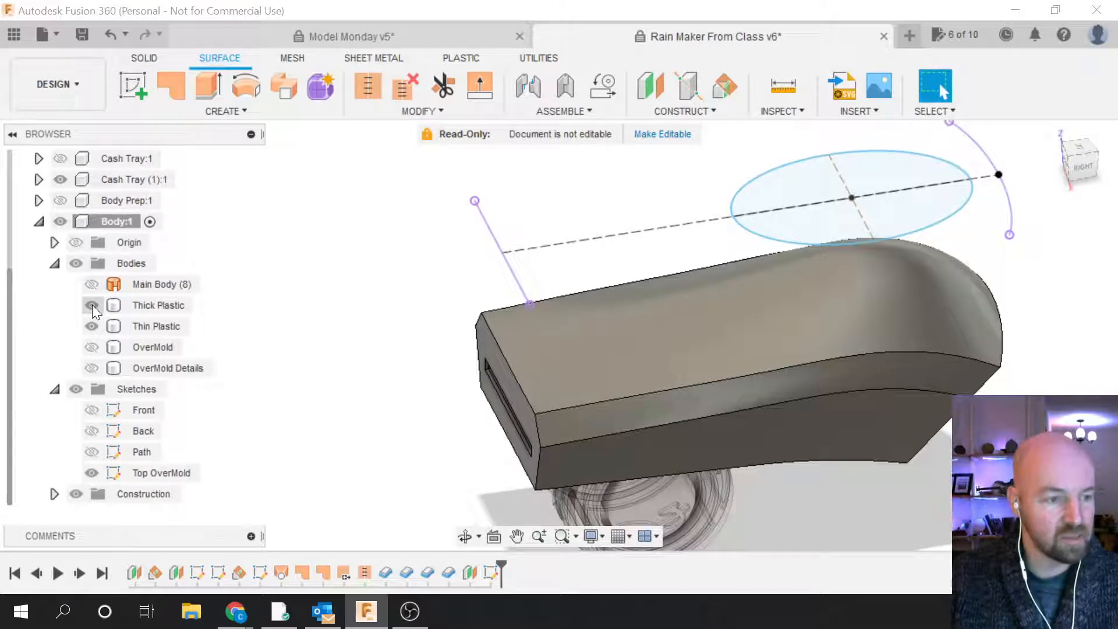
{"action": "left_click", "coordinate": [92, 327]}
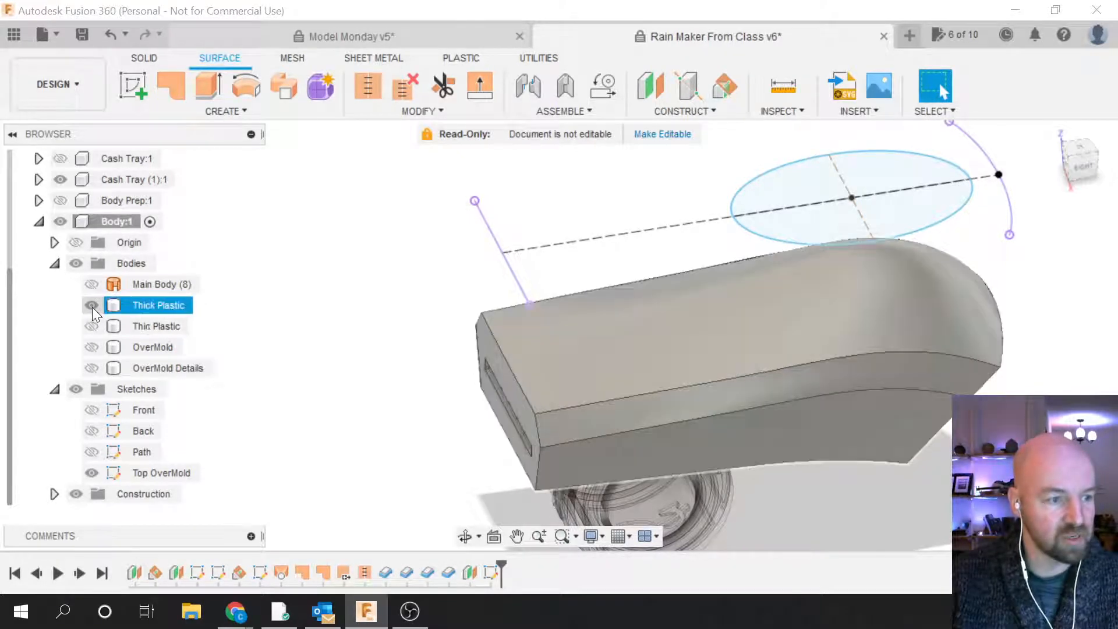
{"action": "left_click", "coordinate": [92, 306]}
{"action": "left_click", "coordinate": [92, 347]}
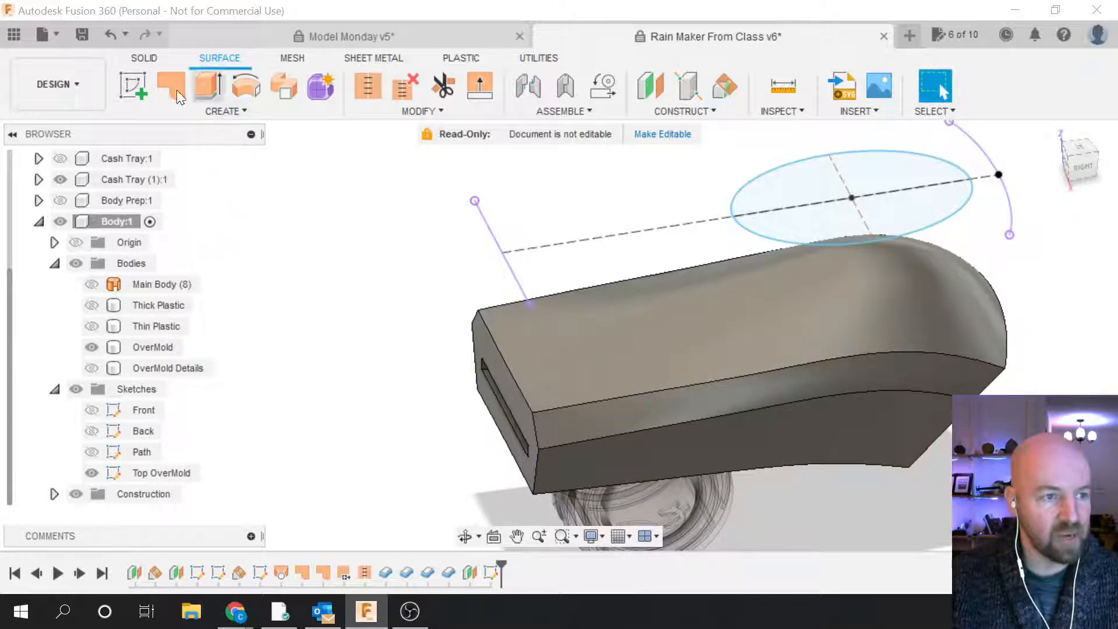
Step: Start a Solid extrude using the Top OverMold ellipse as the profile
{"action": "left_click", "coordinate": [148, 57]}
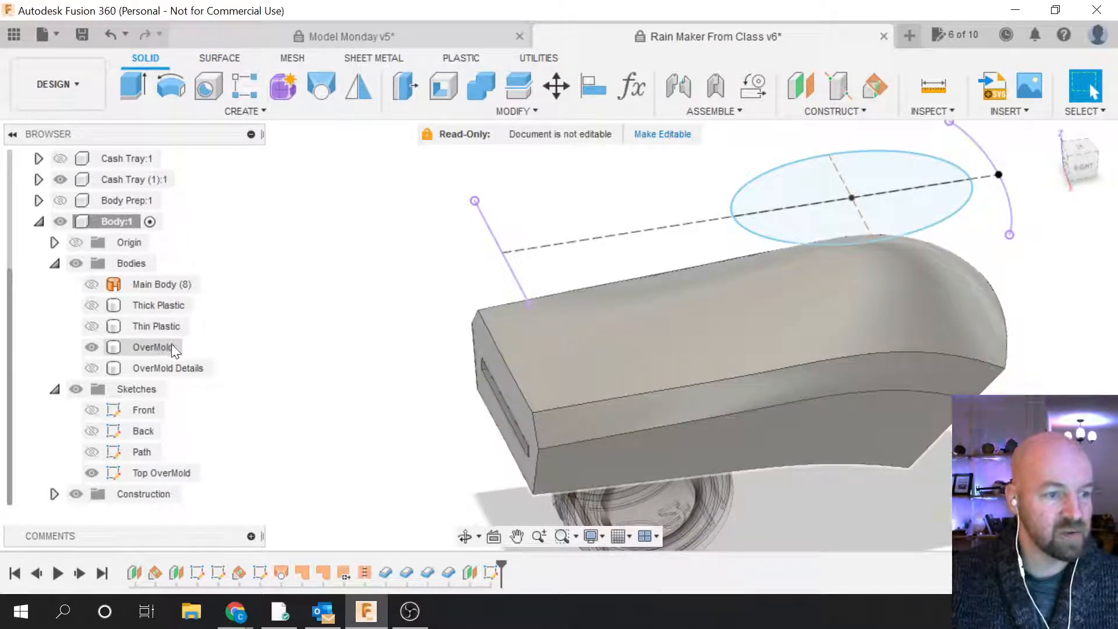
{"action": "left_click", "coordinate": [245, 113]}
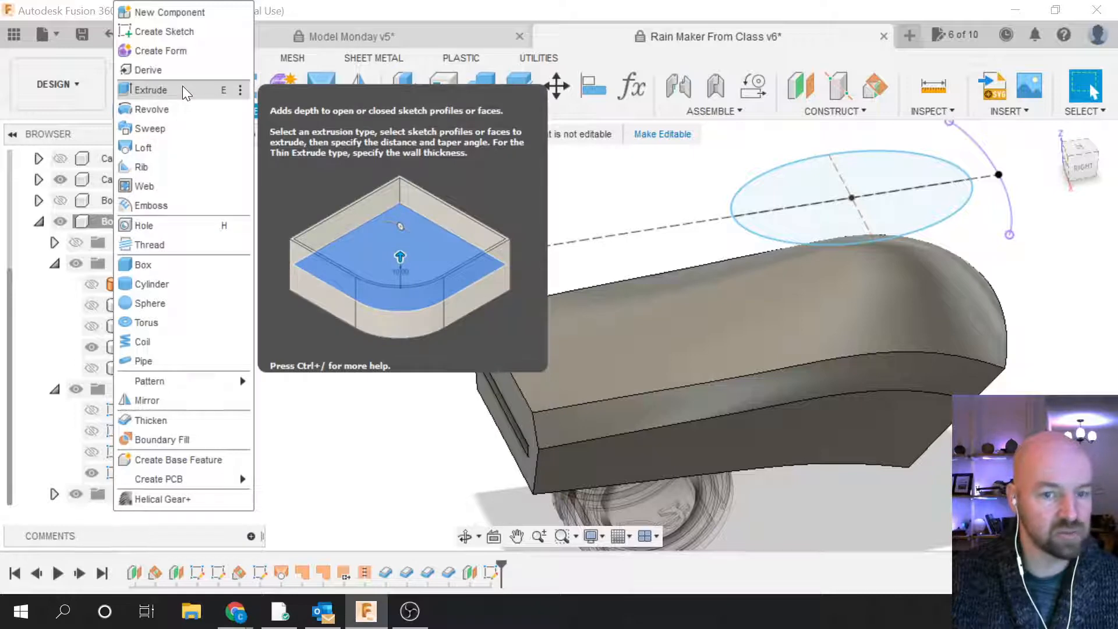
{"action": "left_click", "coordinate": [183, 89]}
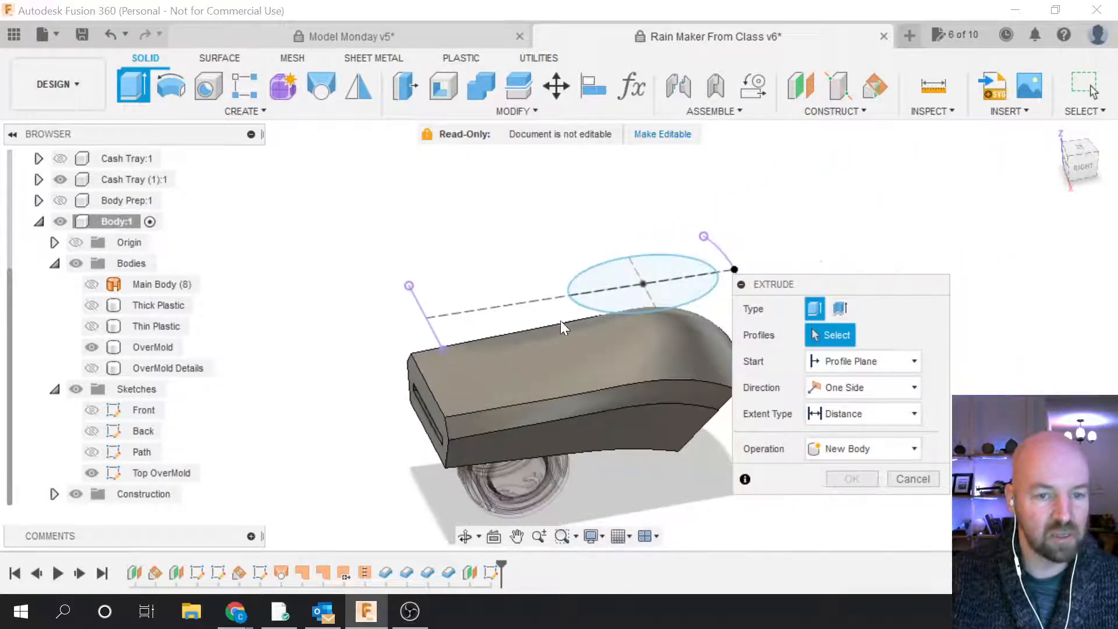
{"action": "left_click", "coordinate": [629, 295]}
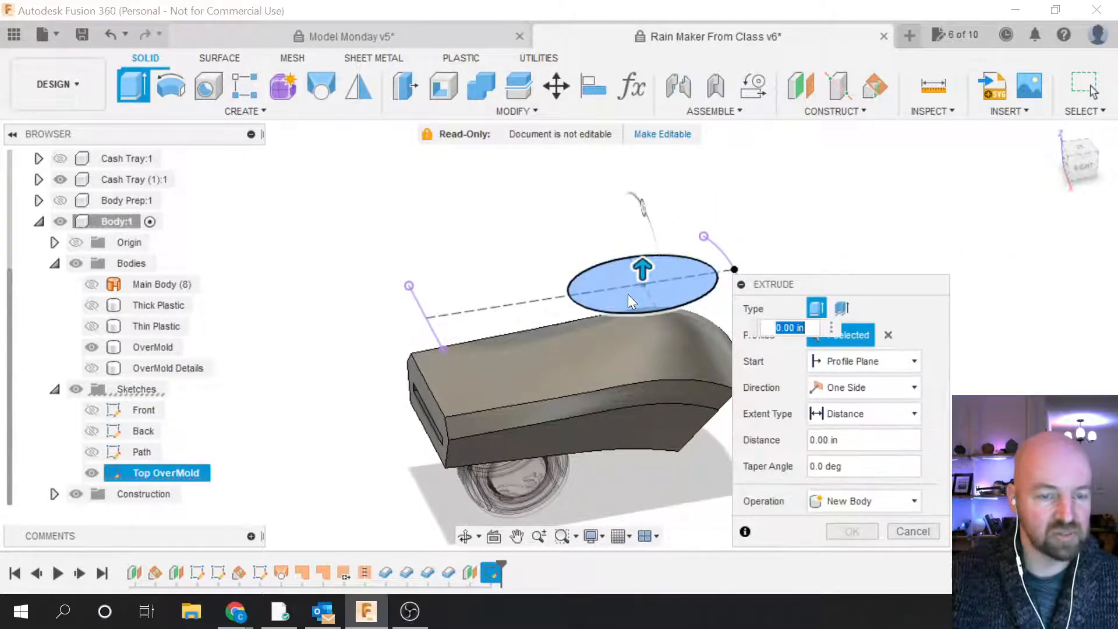
Step: Drag the extrusion down into the body as a cut, settling at -2.20 in
{"action": "scroll", "coordinate": [603, 313], "scroll_direction": "up", "scroll_amount": 3}
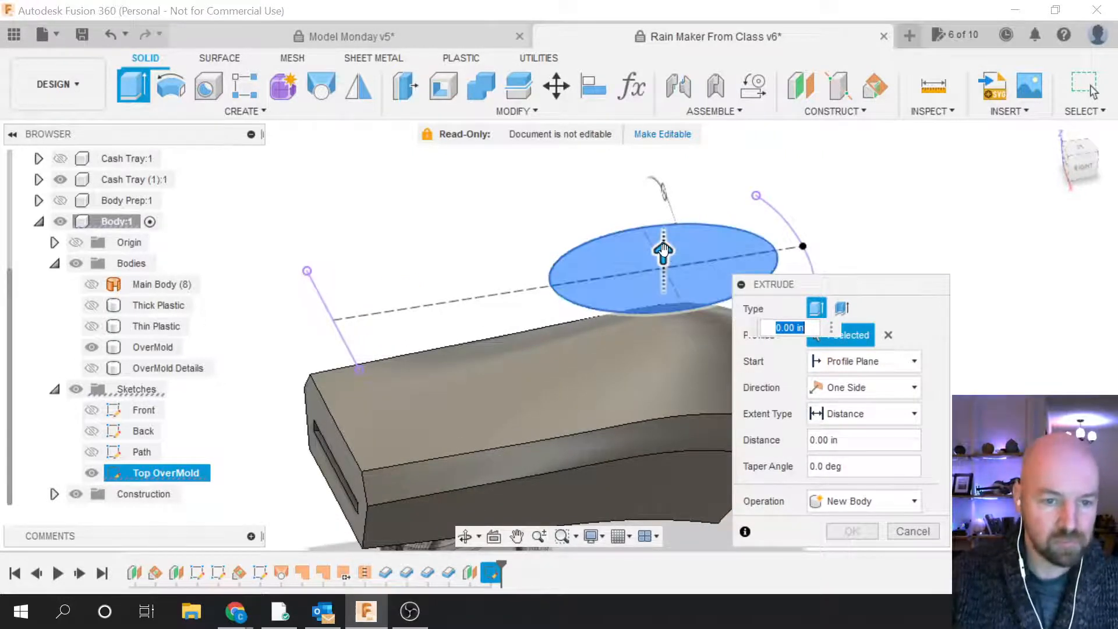
{"action": "left_click_drag", "start_coordinate": [661, 250], "coordinate": [648, 378]}
{"action": "middle_click_drag", "start_coordinate": [621, 219], "coordinate": [629, 326], "text": "shift"}
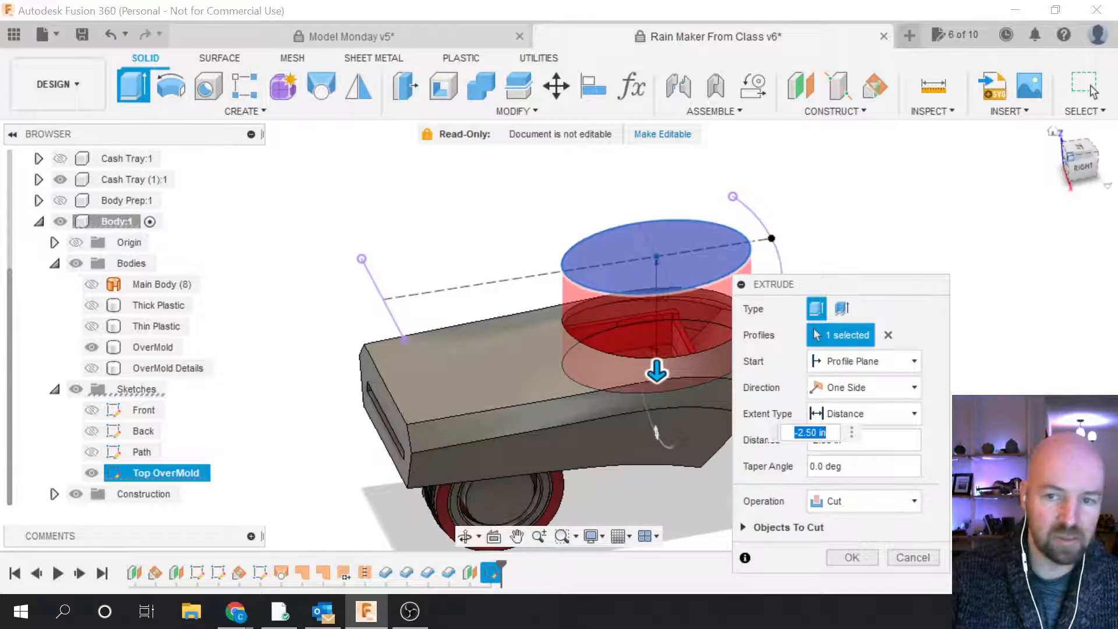
{"action": "left_click", "coordinate": [1084, 166]}
{"action": "scroll", "coordinate": [449, 447], "scroll_direction": "up", "scroll_amount": 5}
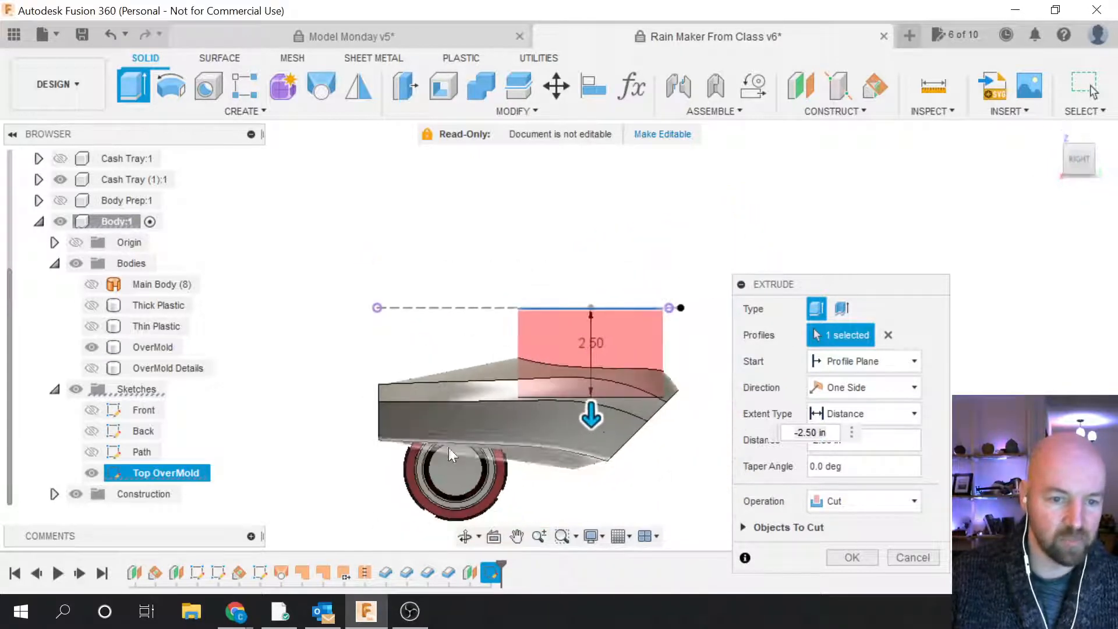
{"action": "left_click_drag", "start_coordinate": [536, 374], "coordinate": [532, 354]}
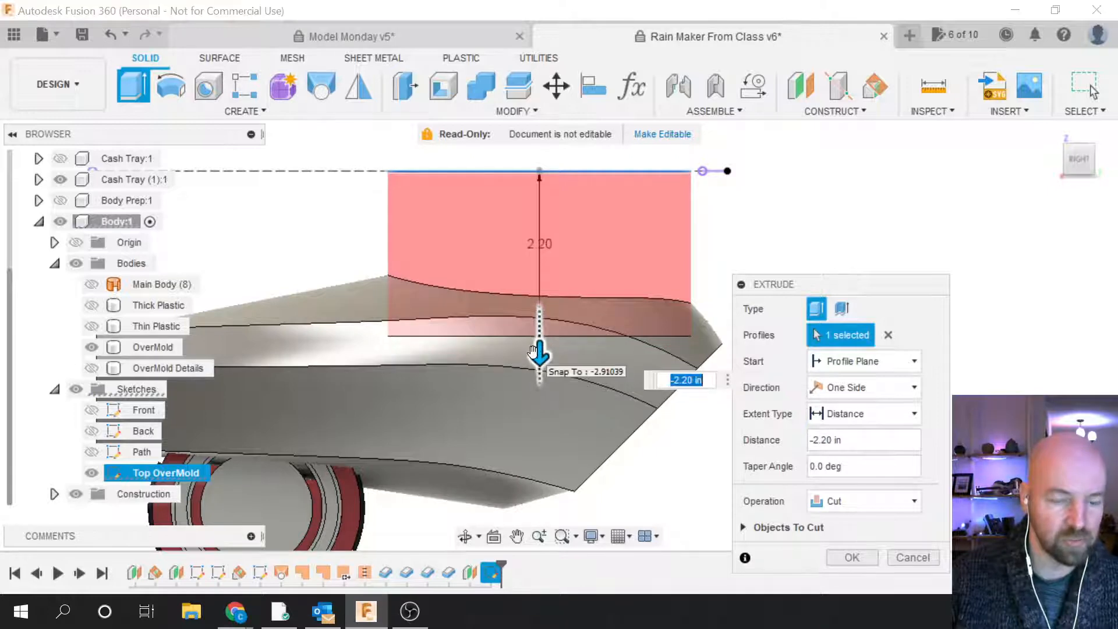
{"action": "left_click_drag", "start_coordinate": [1080, 161], "coordinate": [1061, 182]}
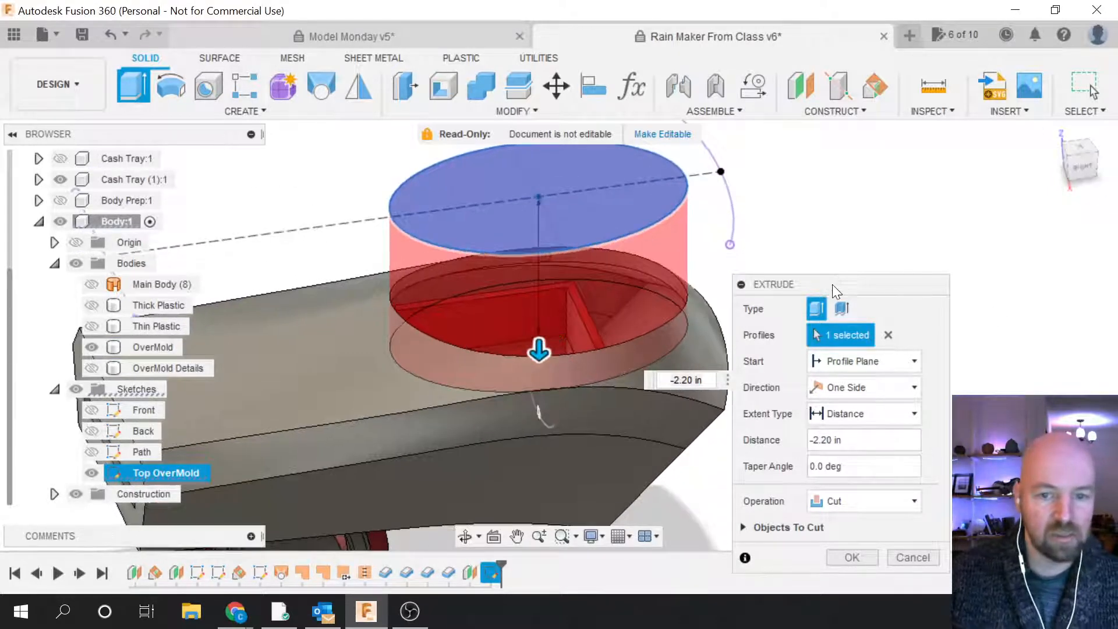
{"action": "left_click_drag", "start_coordinate": [834, 285], "coordinate": [943, 176]}
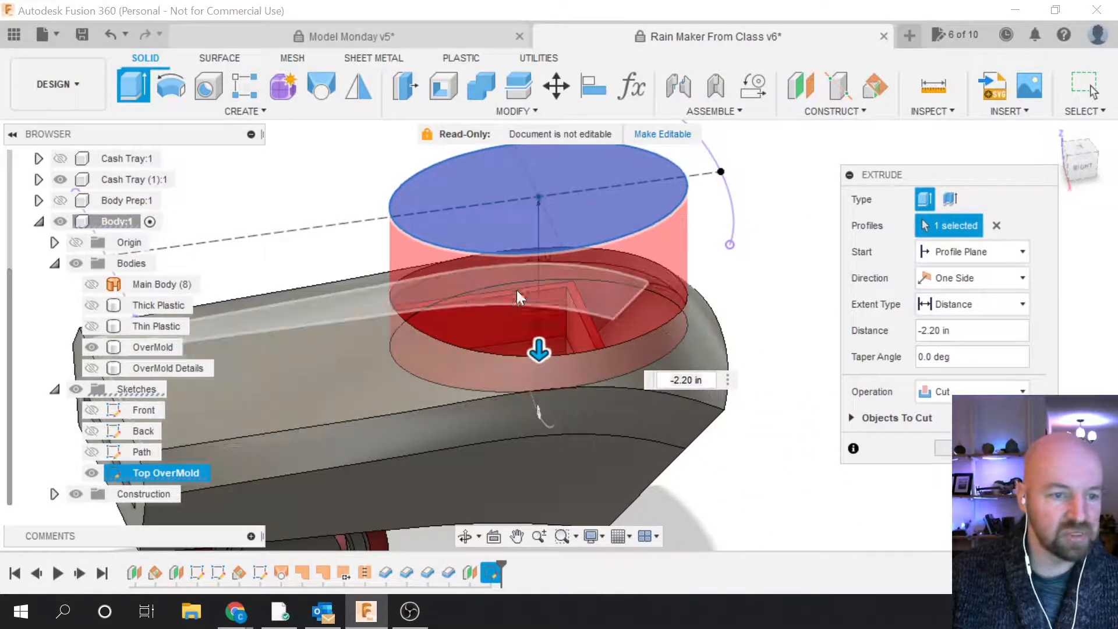
Step: Uncheck Tray Walls in the cut's Objects To Cut list
{"action": "left_click", "coordinate": [851, 418]}
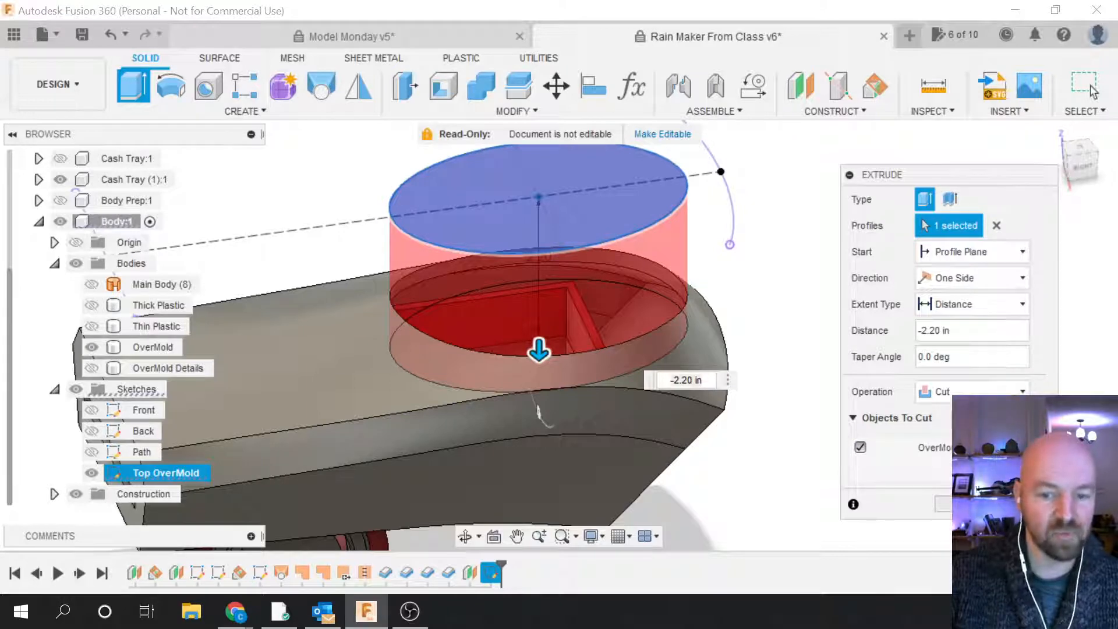
{"action": "left_click_drag", "start_coordinate": [539, 350], "coordinate": [539, 369]}
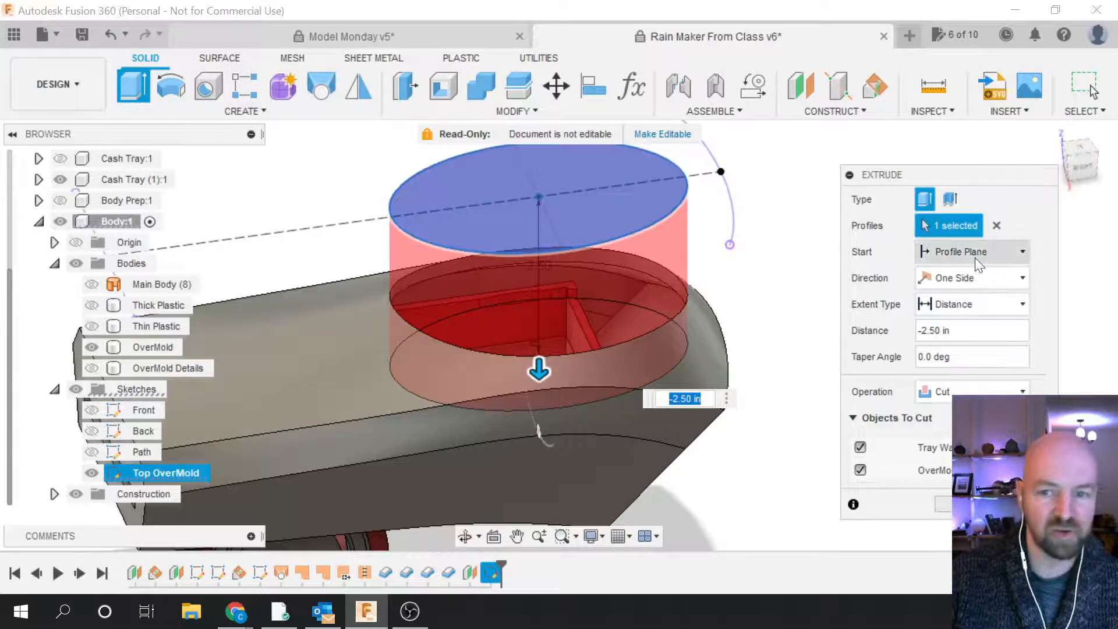
{"action": "middle_click_drag", "start_coordinate": [1112, 167], "coordinate": [1042, 256], "text": "shift"}
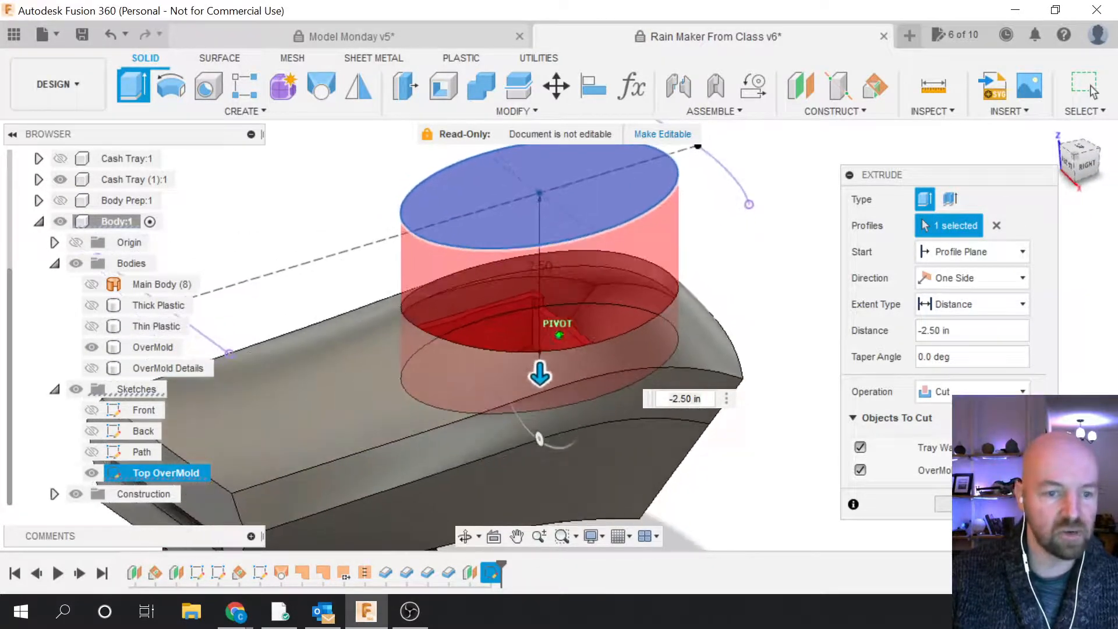
{"action": "left_click_drag", "start_coordinate": [925, 172], "coordinate": [906, 144]}
{"action": "left_click", "coordinate": [835, 389]}
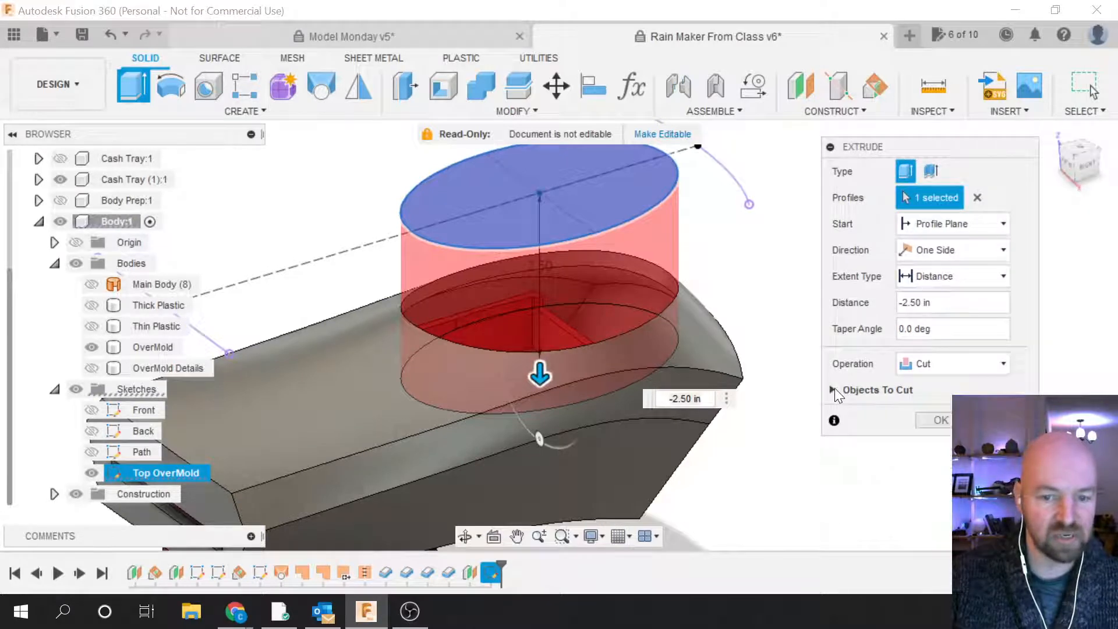
{"action": "left_click", "coordinate": [834, 389]}
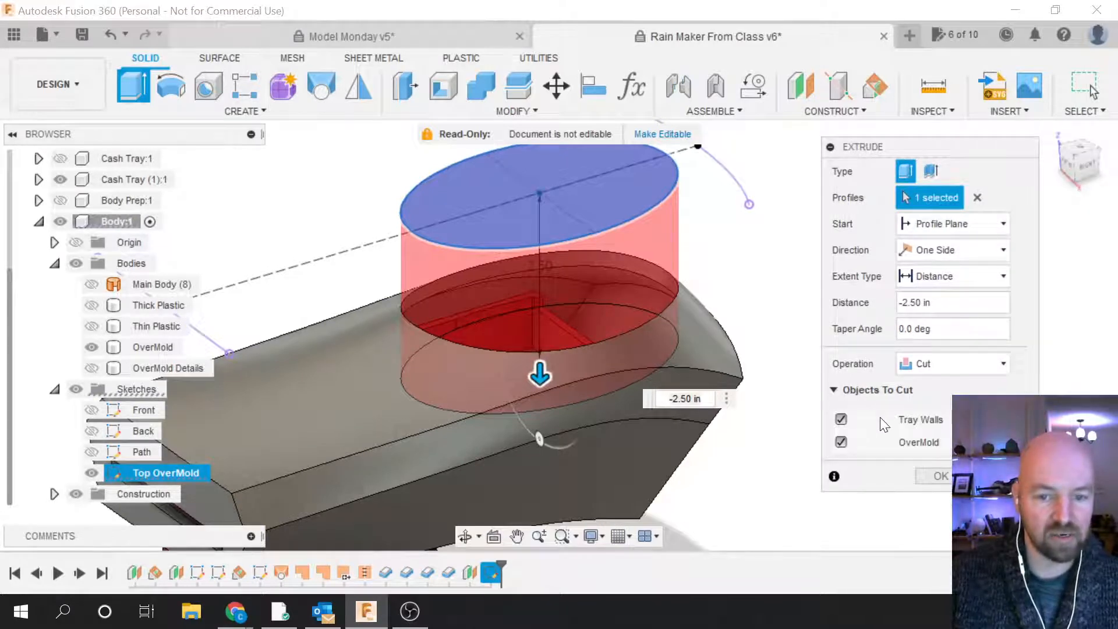
{"action": "left_click", "coordinate": [842, 420]}
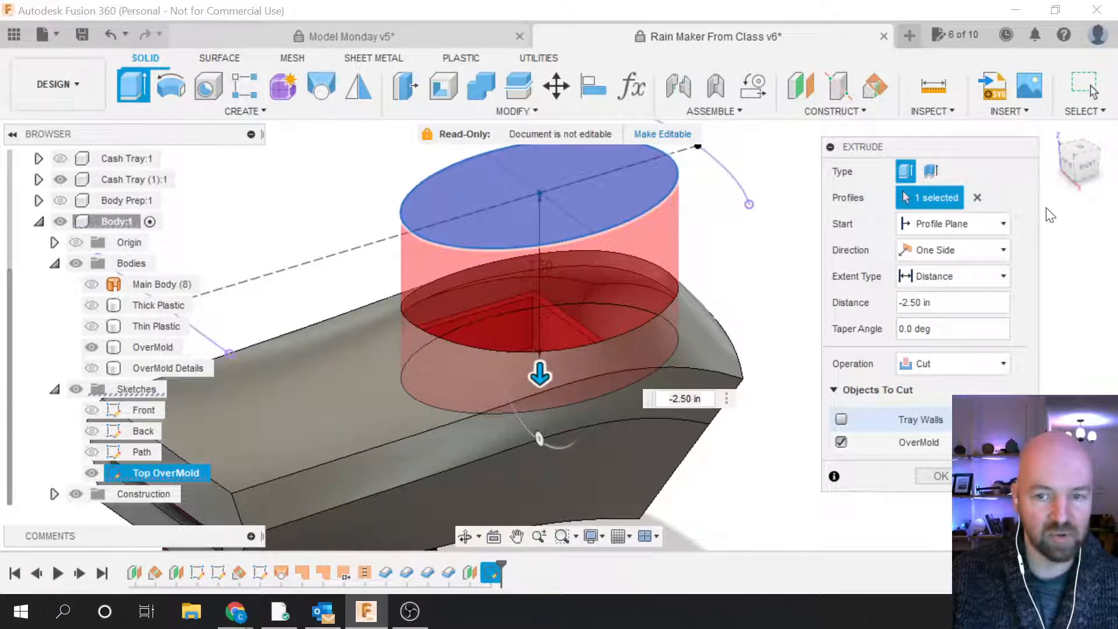
Step: Set the cut depth to -2.40 in and confirm the extrusion
{"action": "mouse_move", "coordinate": [1075, 165]}
{"action": "left_mouse_down"}
{"action": "mouse_move", "coordinate": [1076, 93]}
{"action": "mouse_move", "coordinate": [1080, 152]}
{"action": "mouse_move", "coordinate": [1069, 156]}
{"action": "mouse_move", "coordinate": [1092, 157]}
{"action": "left_mouse_up"}
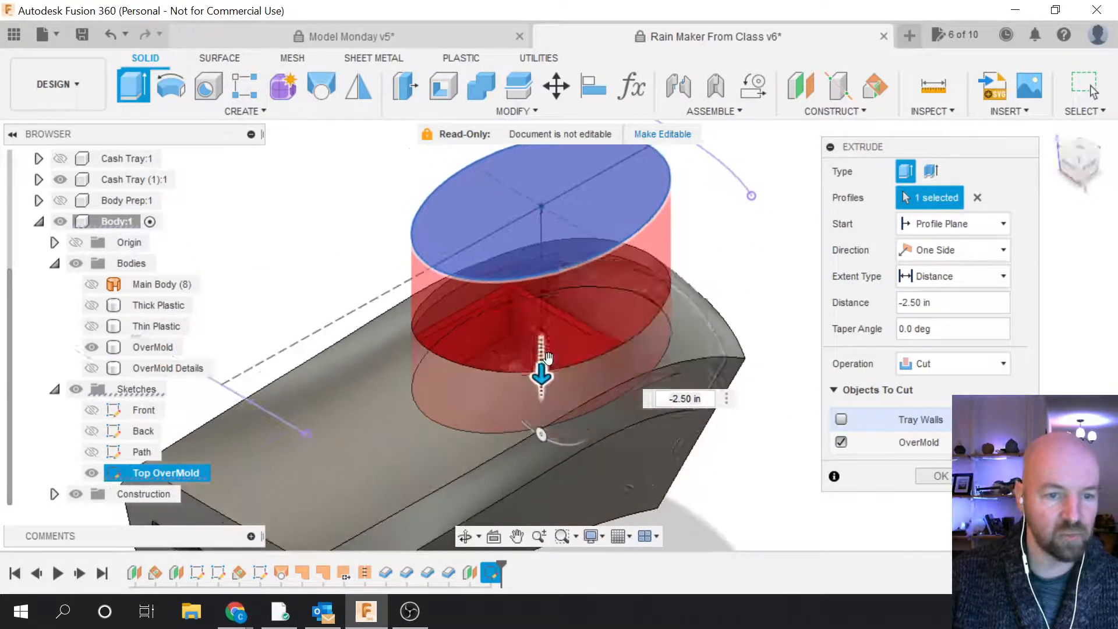
{"action": "scroll", "coordinate": [539, 376], "scroll_direction": "up", "scroll_amount": 3}
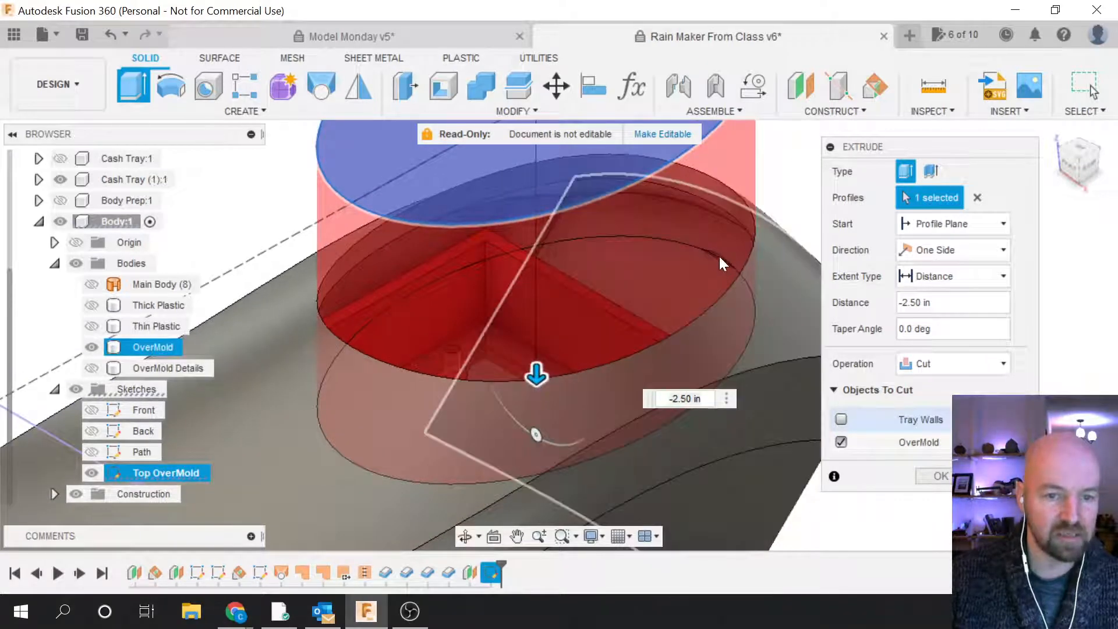
{"action": "left_click_drag", "start_coordinate": [531, 370], "coordinate": [536, 363]}
{"action": "scroll", "coordinate": [655, 314], "scroll_direction": "down", "scroll_amount": 5}
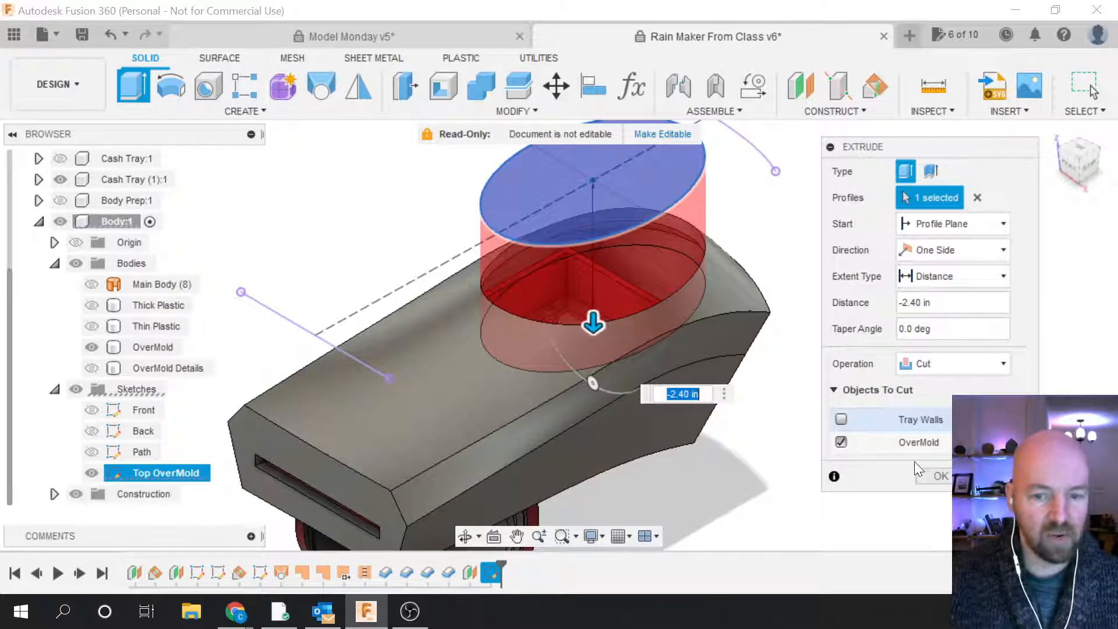
{"action": "left_click", "coordinate": [937, 477]}
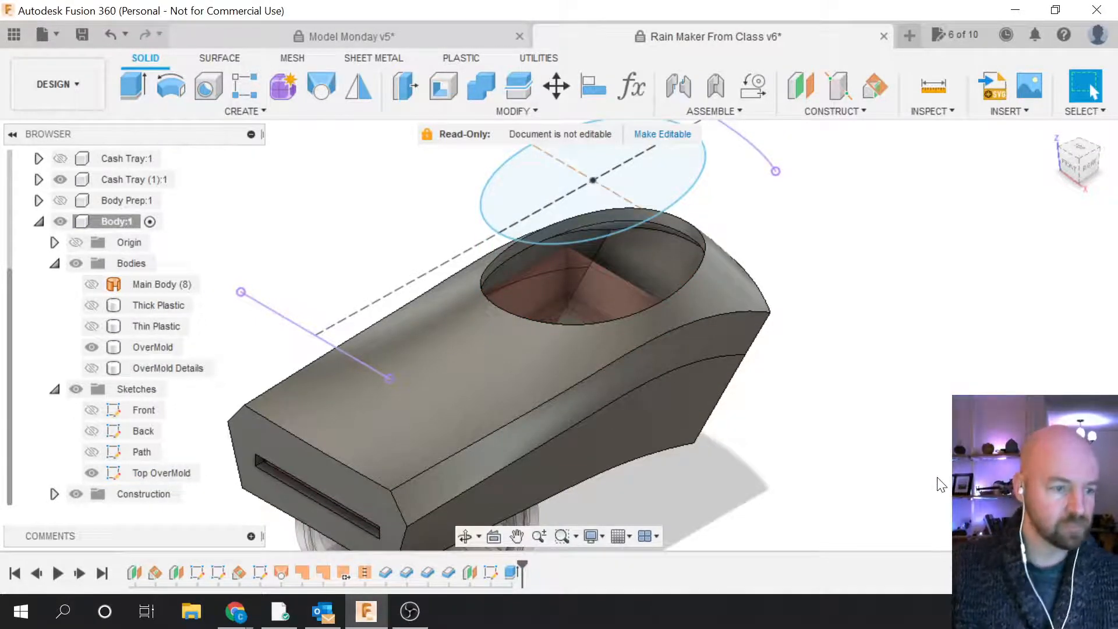
Step: Hide the Top OverMold sketch and return to a standard ViewCube view
{"action": "left_click", "coordinate": [92, 471]}
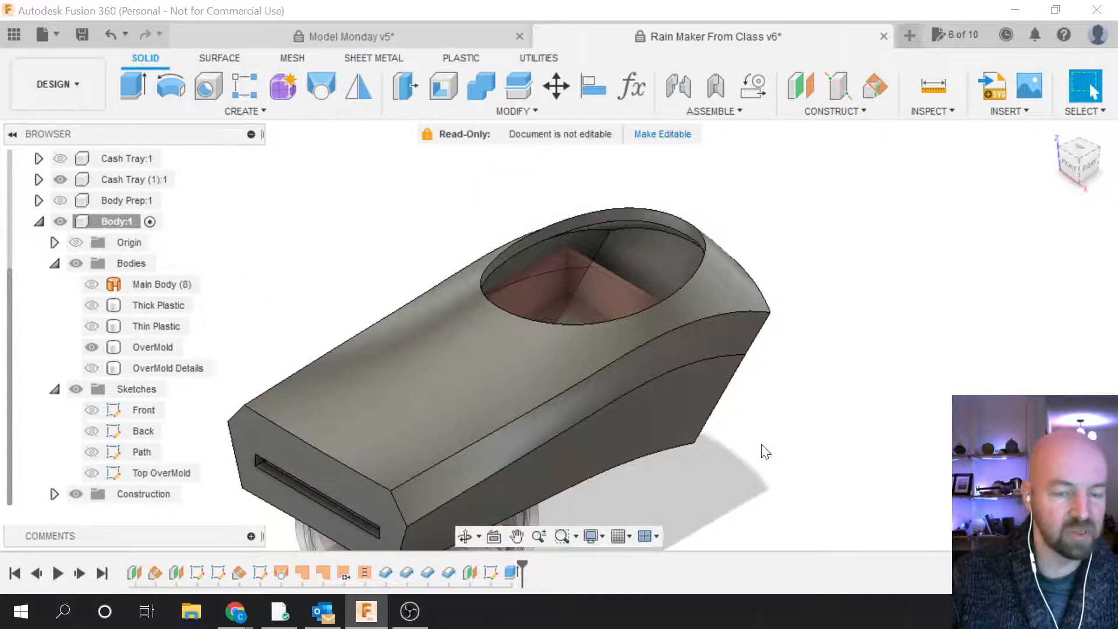
{"action": "scroll", "coordinate": [848, 407], "scroll_direction": "down", "scroll_amount": 3}
{"action": "scroll", "coordinate": [649, 216], "scroll_direction": "down", "scroll_amount": 2}
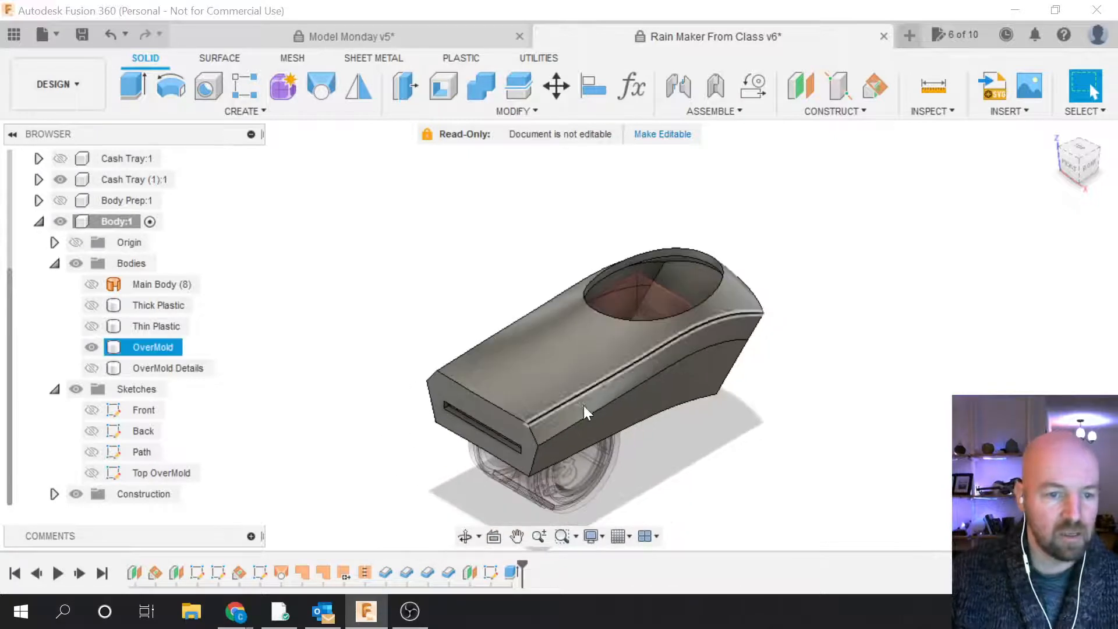
{"action": "scroll", "coordinate": [571, 457], "scroll_direction": "up", "scroll_amount": 3}
{"action": "left_click", "coordinate": [1085, 156]}
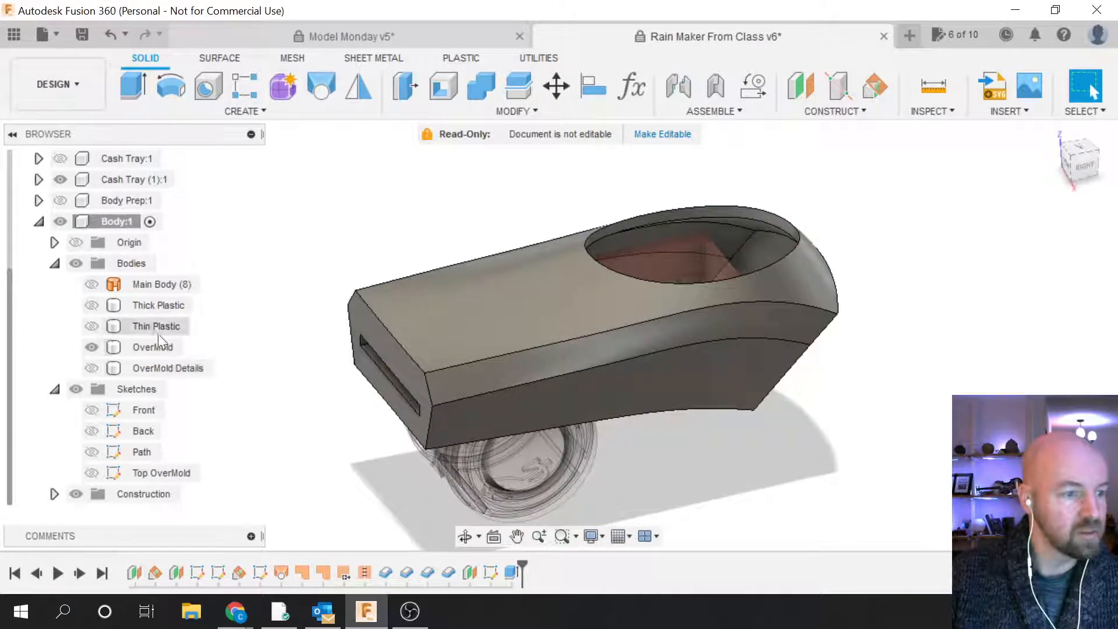
Step: Show the Thick Plastic body and select it and the OverMold band to inspect them
{"action": "left_click", "coordinate": [102, 328]}
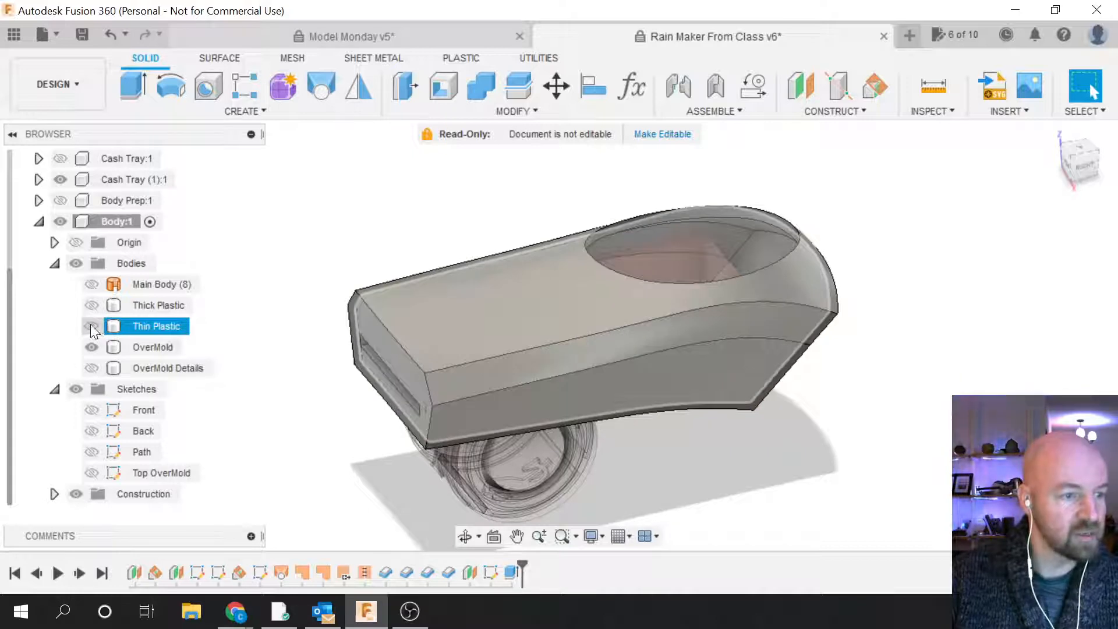
{"action": "left_click", "coordinate": [92, 306]}
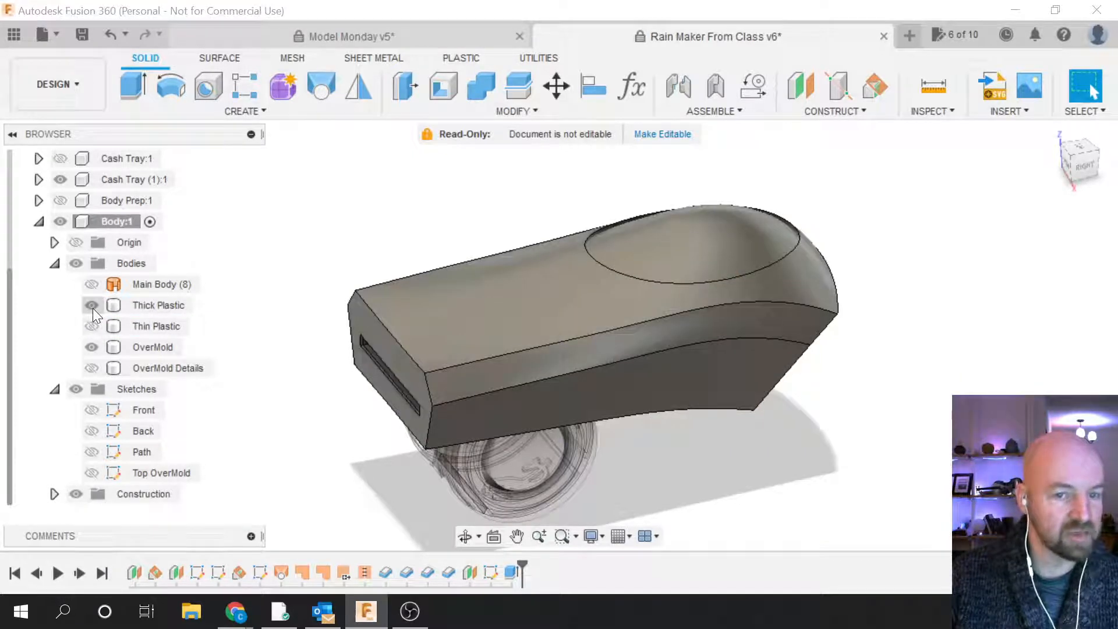
{"action": "scroll", "coordinate": [707, 442], "scroll_direction": "down", "scroll_amount": 2}
{"action": "scroll", "coordinate": [512, 223], "scroll_direction": "up", "scroll_amount": 2}
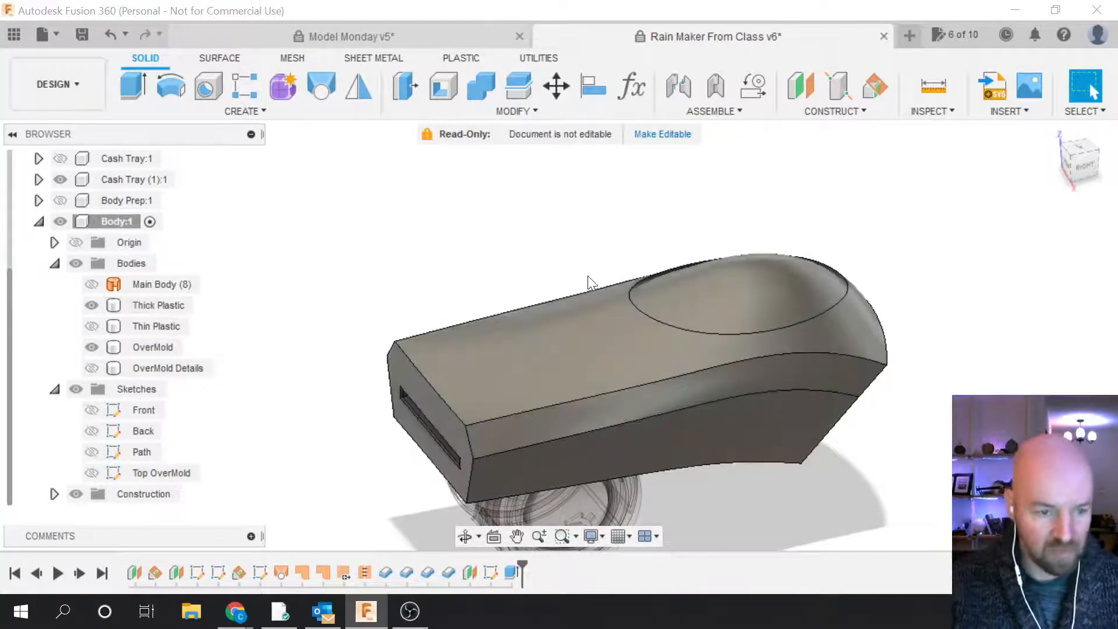
{"action": "left_click", "coordinate": [746, 302]}
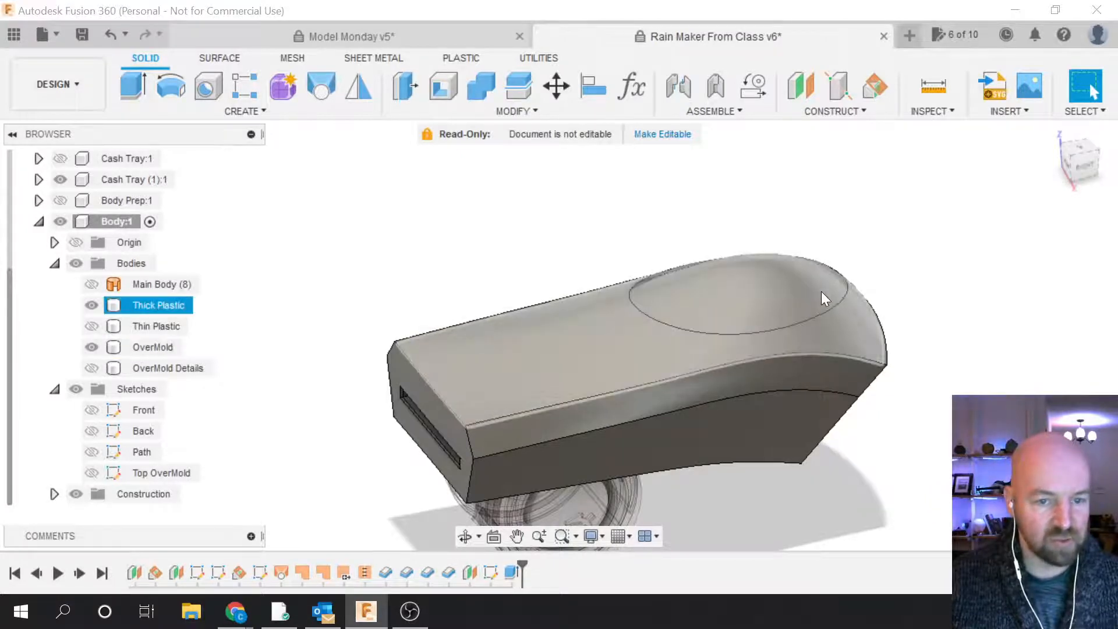
{"action": "scroll", "coordinate": [711, 297], "scroll_direction": "up", "scroll_amount": 2}
{"action": "scroll", "coordinate": [1022, 320], "scroll_direction": "down", "scroll_amount": 2}
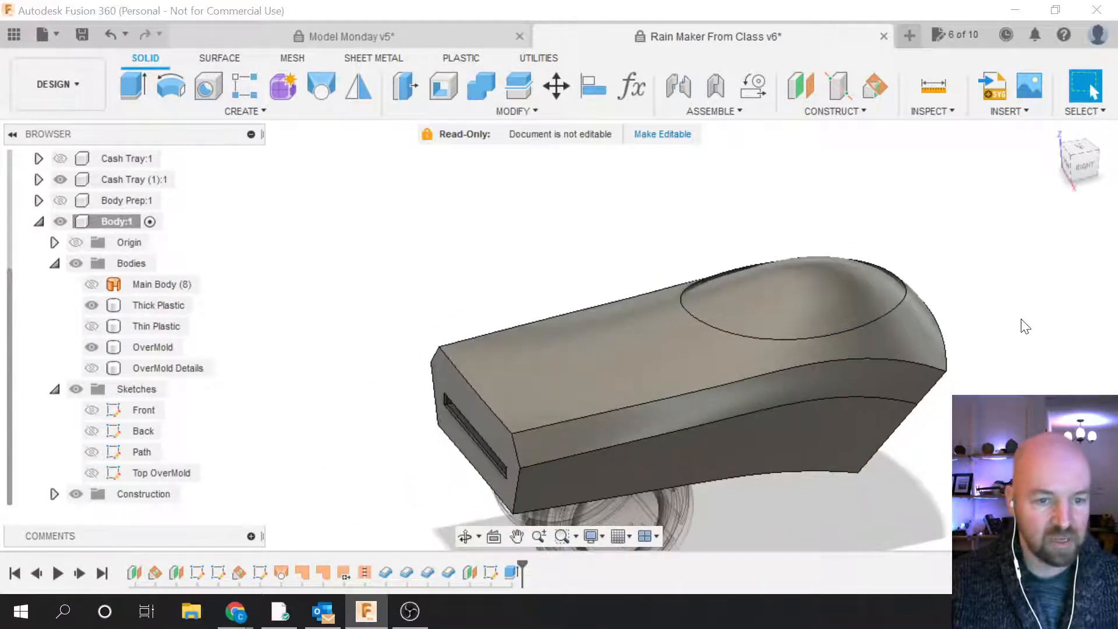
{"action": "left_click", "coordinate": [920, 368]}
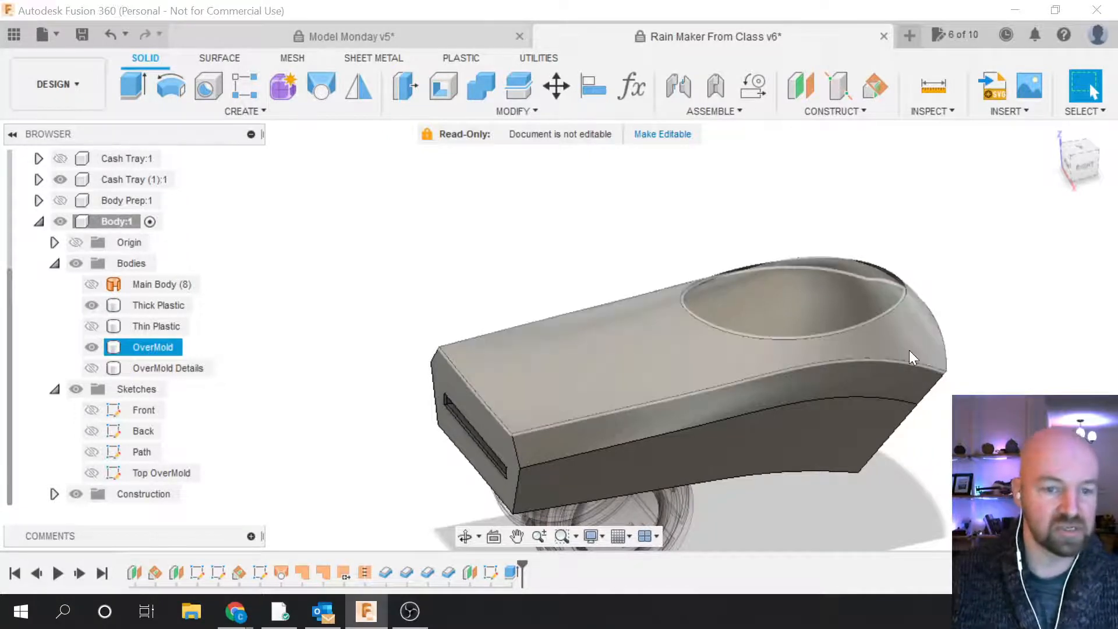
{"action": "left_click", "coordinate": [479, 329]}
{"action": "left_click", "coordinate": [113, 348]}
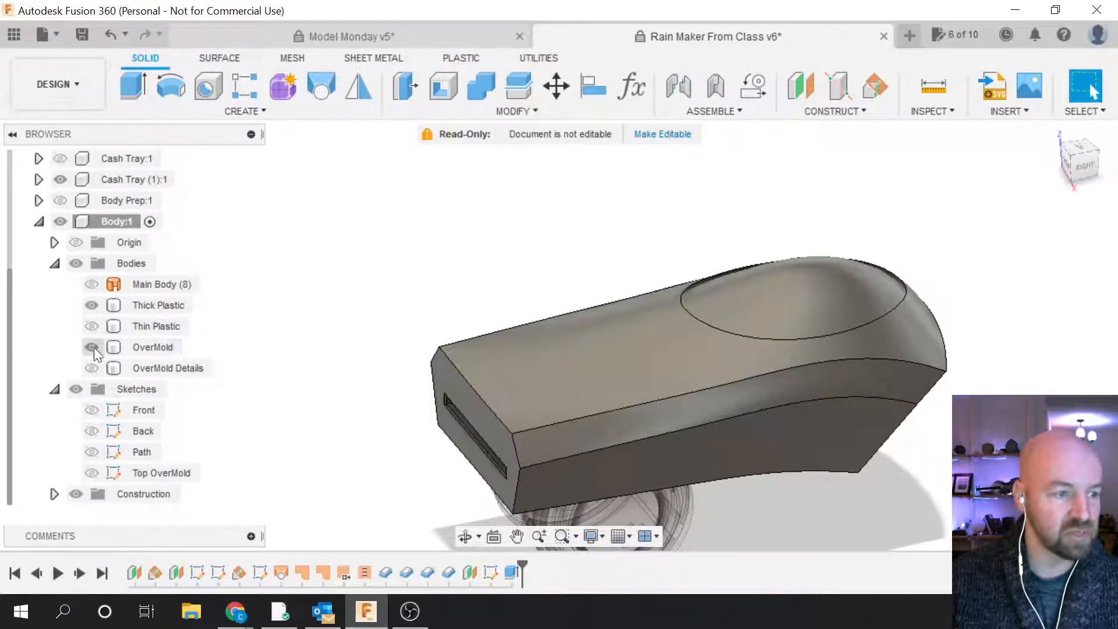
Step: Make the Thin Plastic and OverMold Details bodies visible as well
{"action": "left_click", "coordinate": [91, 327]}
{"action": "left_click", "coordinate": [94, 368]}
{"action": "left_click", "coordinate": [92, 367]}
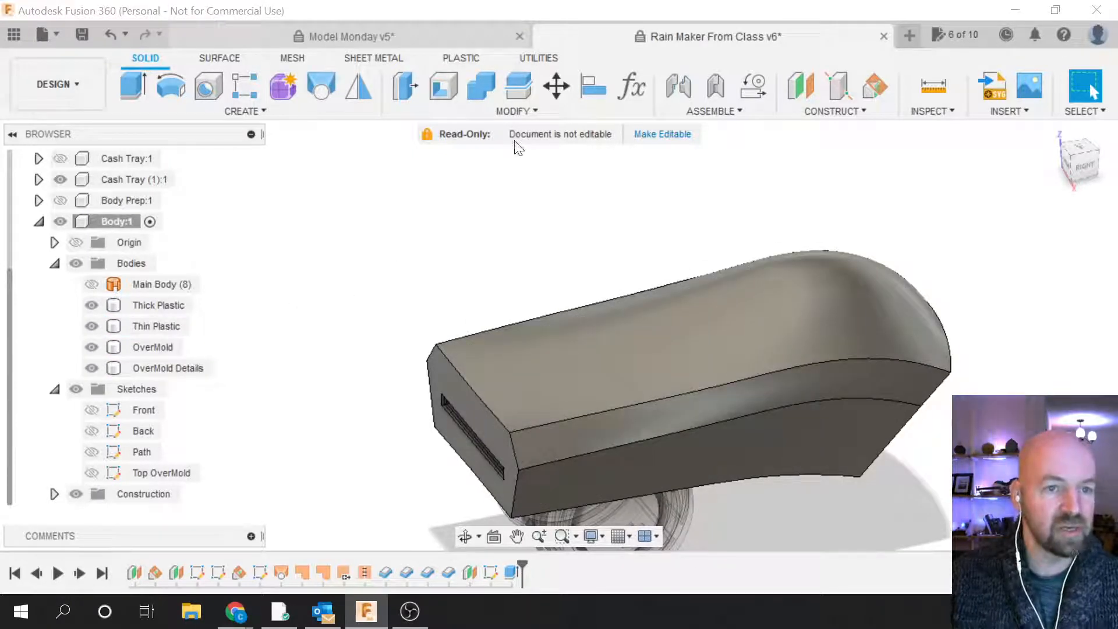
{"action": "left_click", "coordinate": [530, 113]}
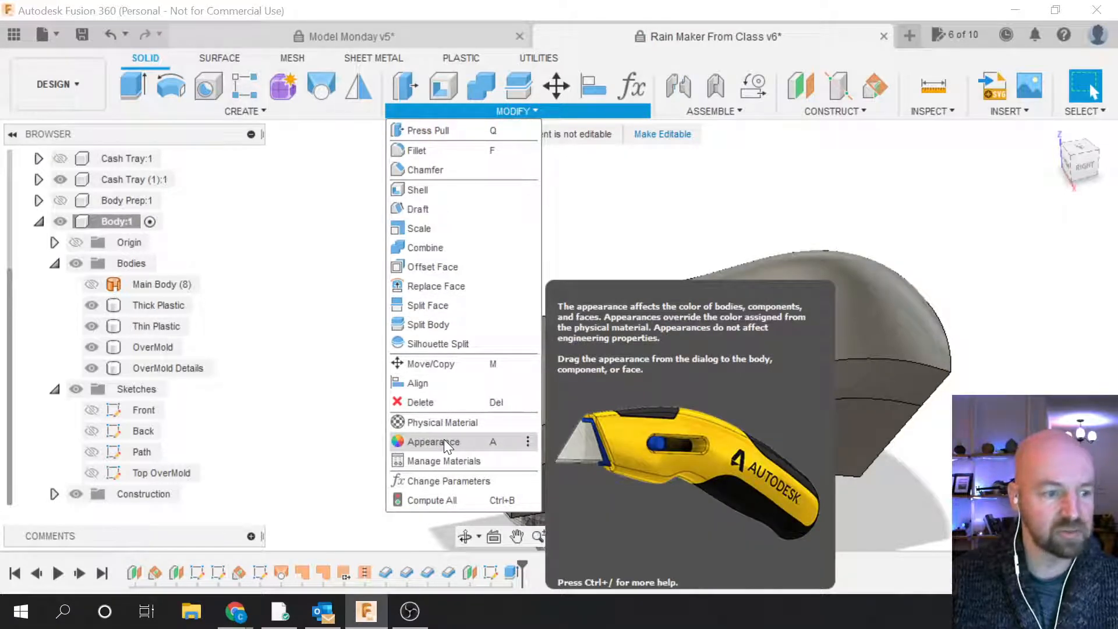
Step: Drag the red ABS swatch from In This Design onto Thick Plastic and Thin Plastic
{"action": "left_click", "coordinate": [444, 442]}
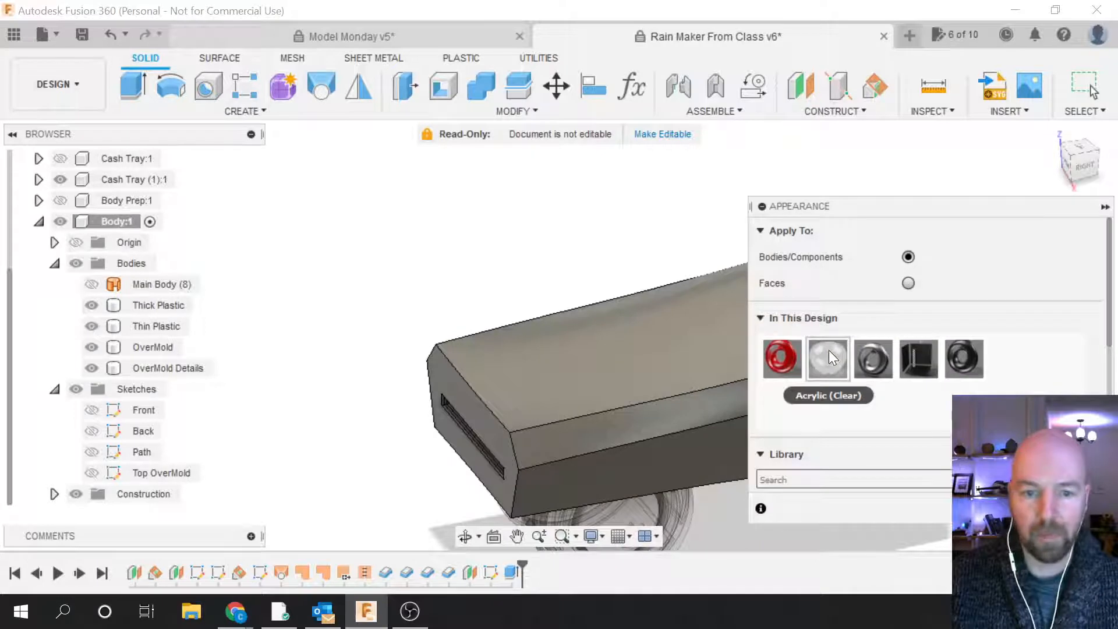
{"action": "left_click_drag", "start_coordinate": [834, 205], "coordinate": [825, 140]}
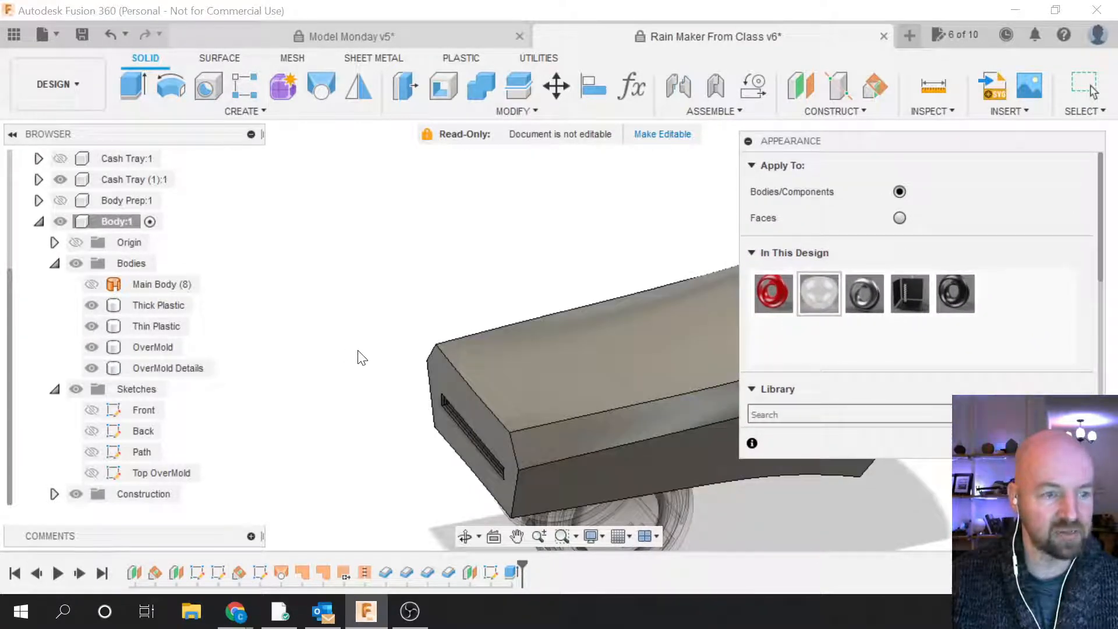
{"action": "scroll", "coordinate": [303, 425], "scroll_direction": "down", "scroll_amount": 2}
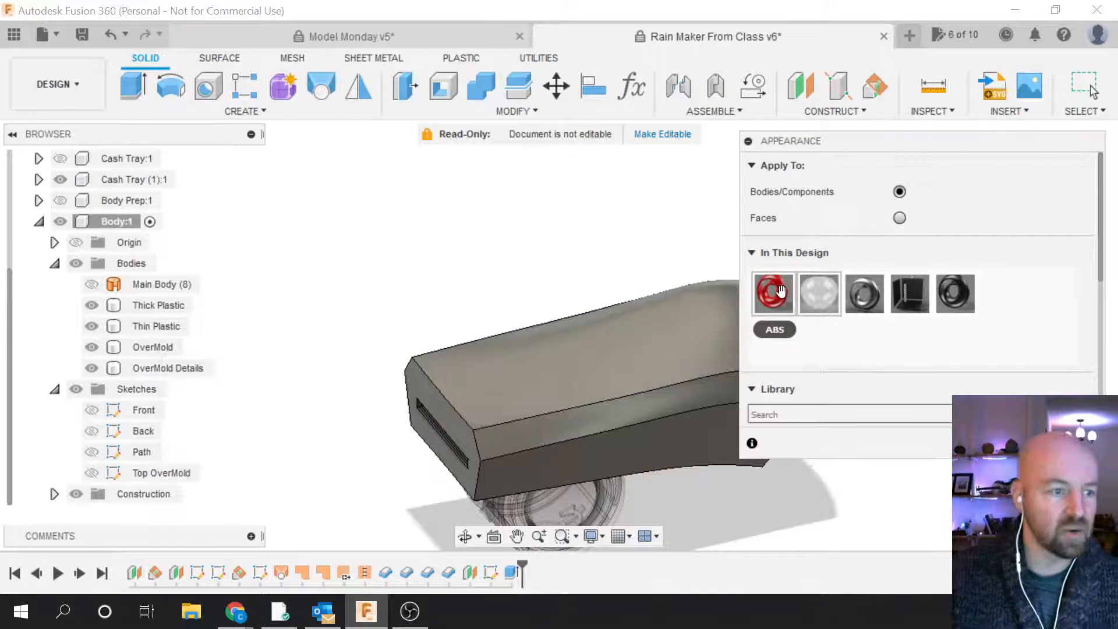
{"action": "left_click_drag", "start_coordinate": [774, 292], "coordinate": [164, 305]}
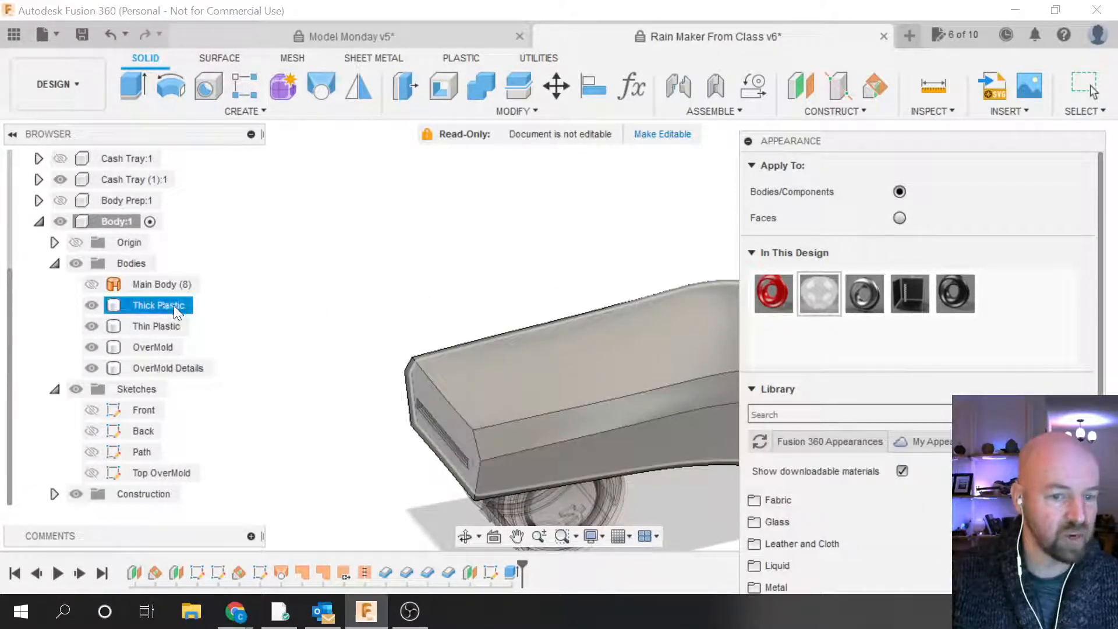
{"action": "left_click_drag", "start_coordinate": [774, 294], "coordinate": [176, 324]}
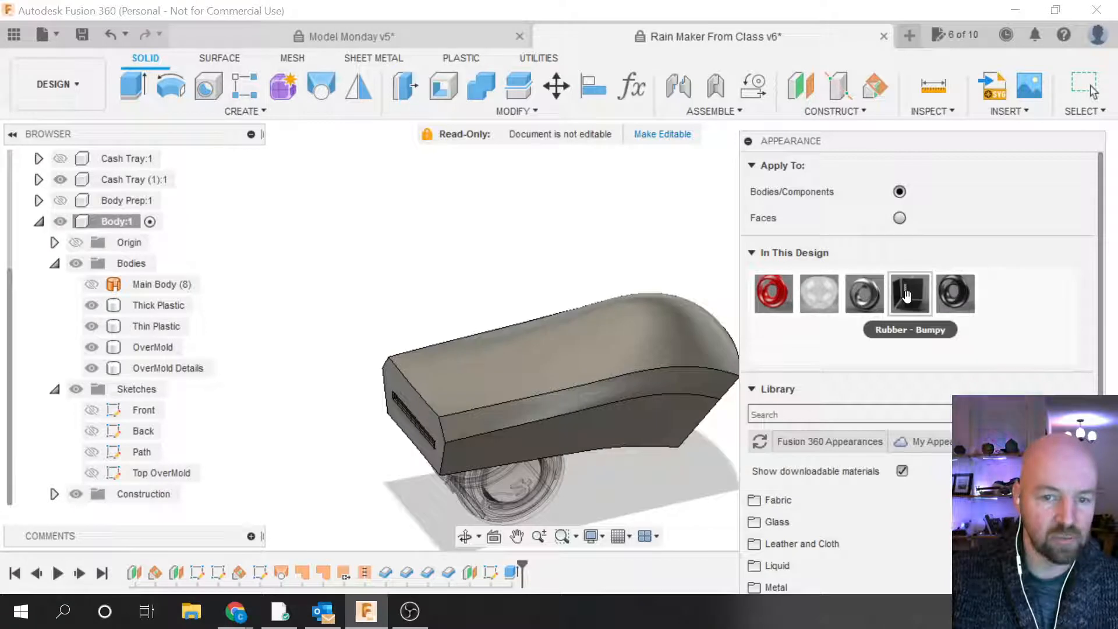
Step: Try the Rubber - Bumpy, Steel - Satin and black rubber appearances on the OverMold bodies
{"action": "left_click_drag", "start_coordinate": [909, 294], "coordinate": [173, 345]}
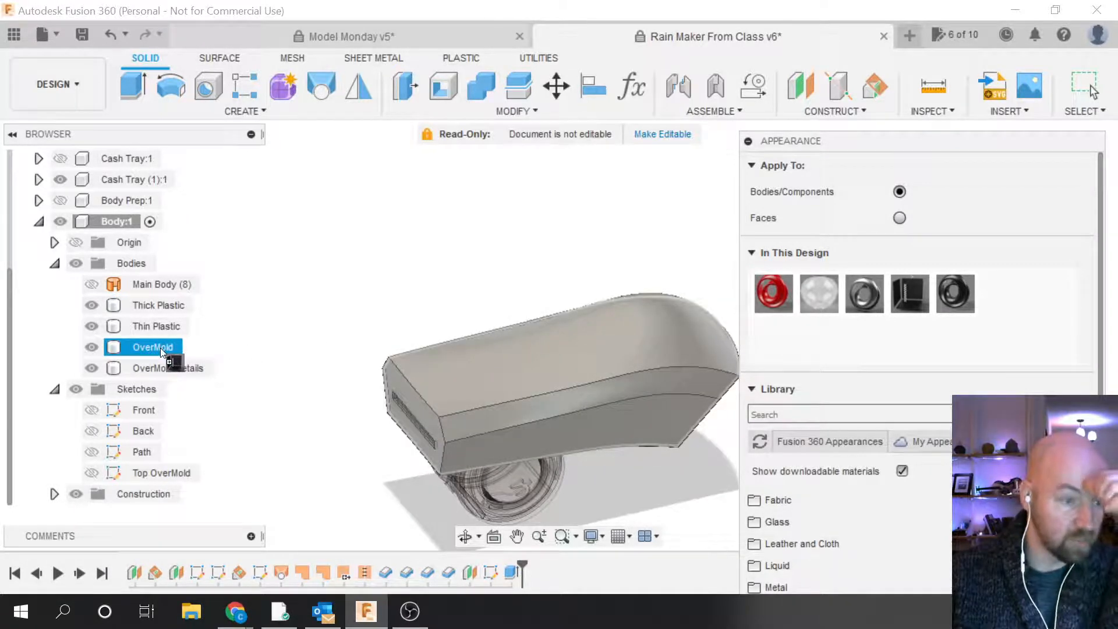
{"action": "left_click_drag", "start_coordinate": [159, 347], "coordinate": [166, 347]}
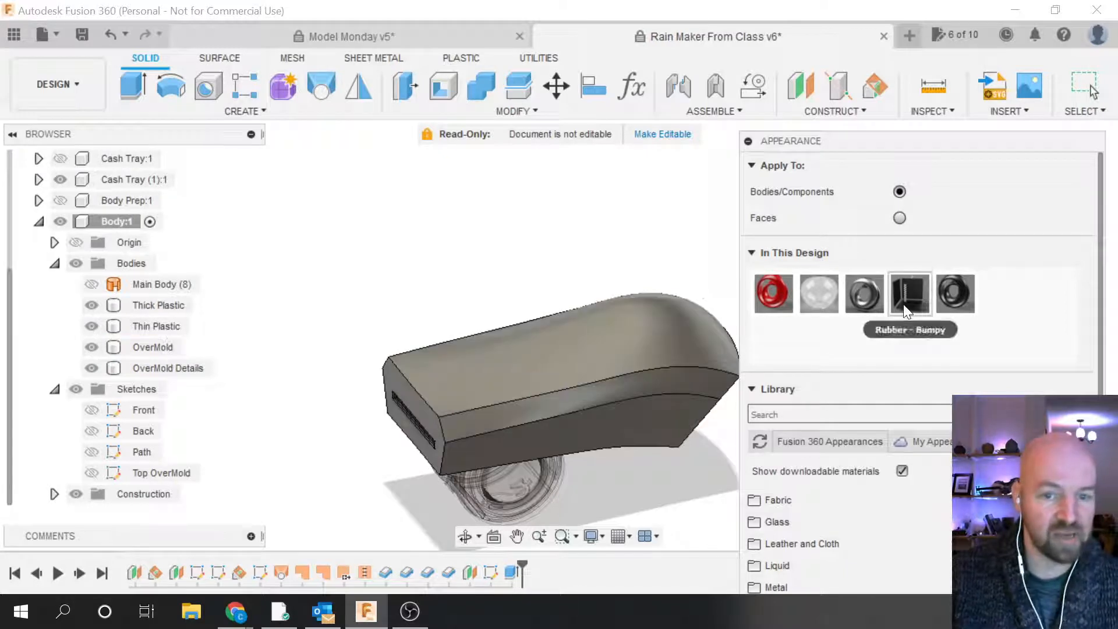
{"action": "left_click_drag", "start_coordinate": [863, 293], "coordinate": [187, 375]}
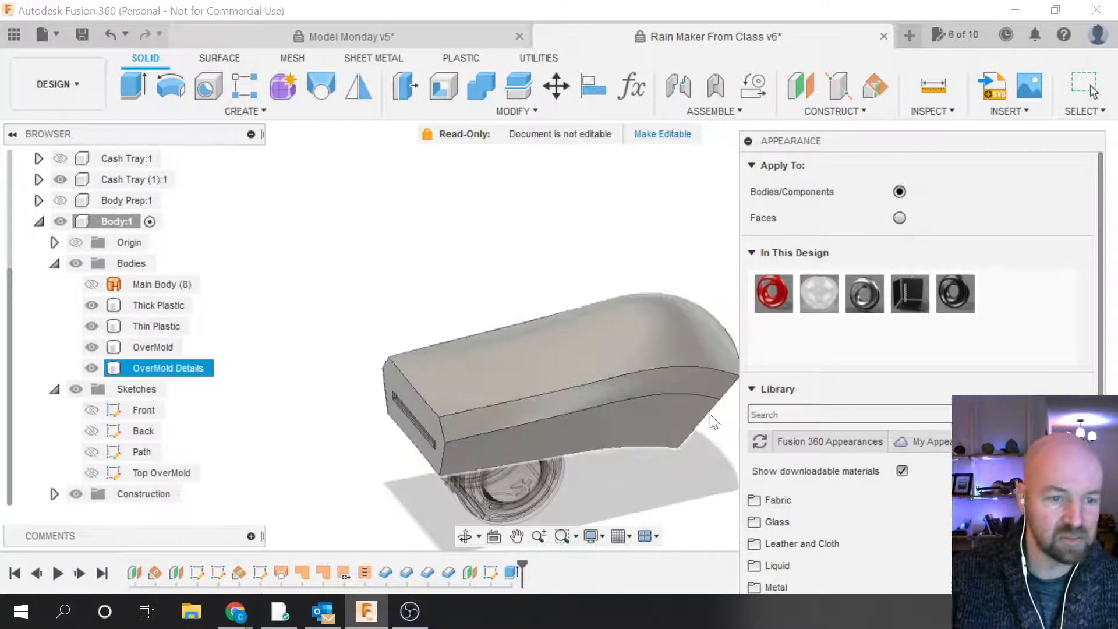
{"action": "left_click_drag", "start_coordinate": [846, 294], "coordinate": [175, 368]}
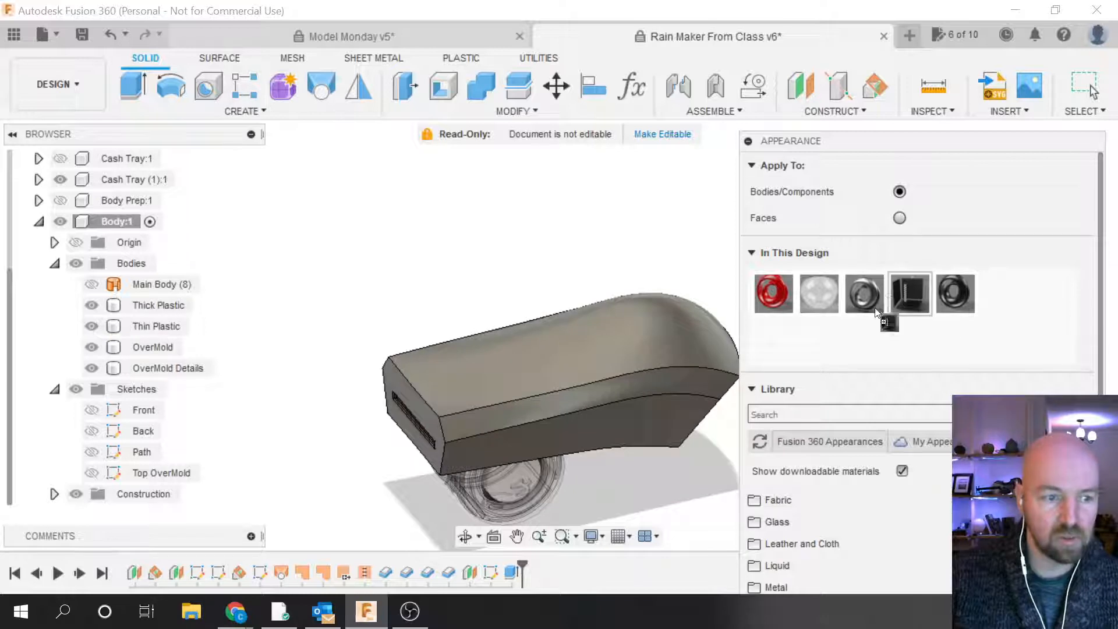
{"action": "left_click_drag", "start_coordinate": [909, 295], "coordinate": [186, 365]}
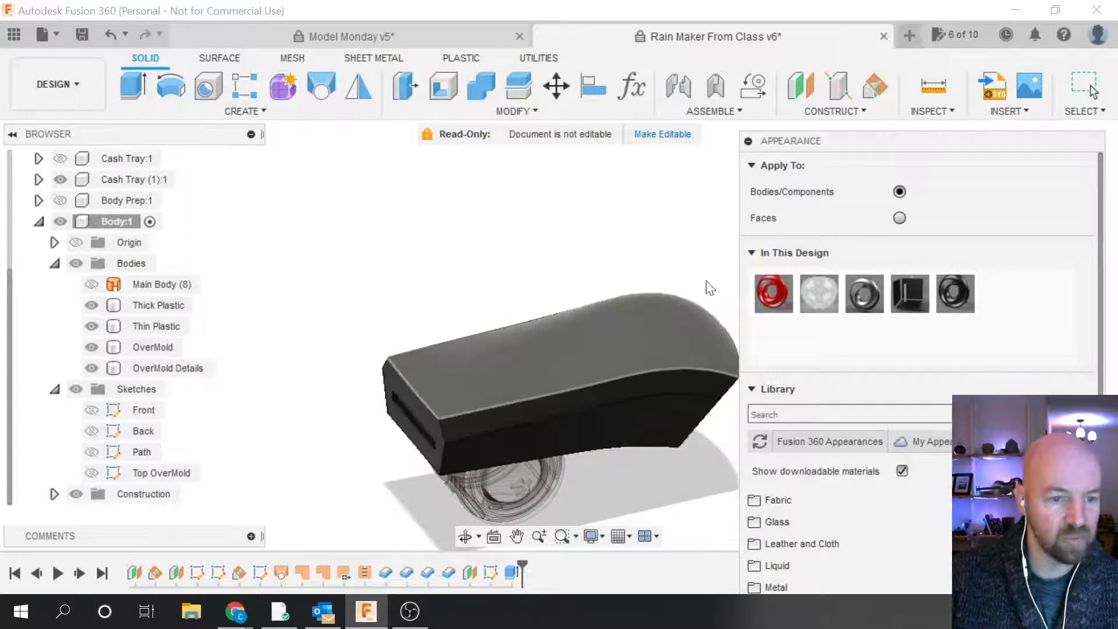
Step: Hide OverMold Details briefly to inspect the red plastic, then close the appearance library
{"action": "left_click_drag", "start_coordinate": [864, 146], "coordinate": [848, 47]}
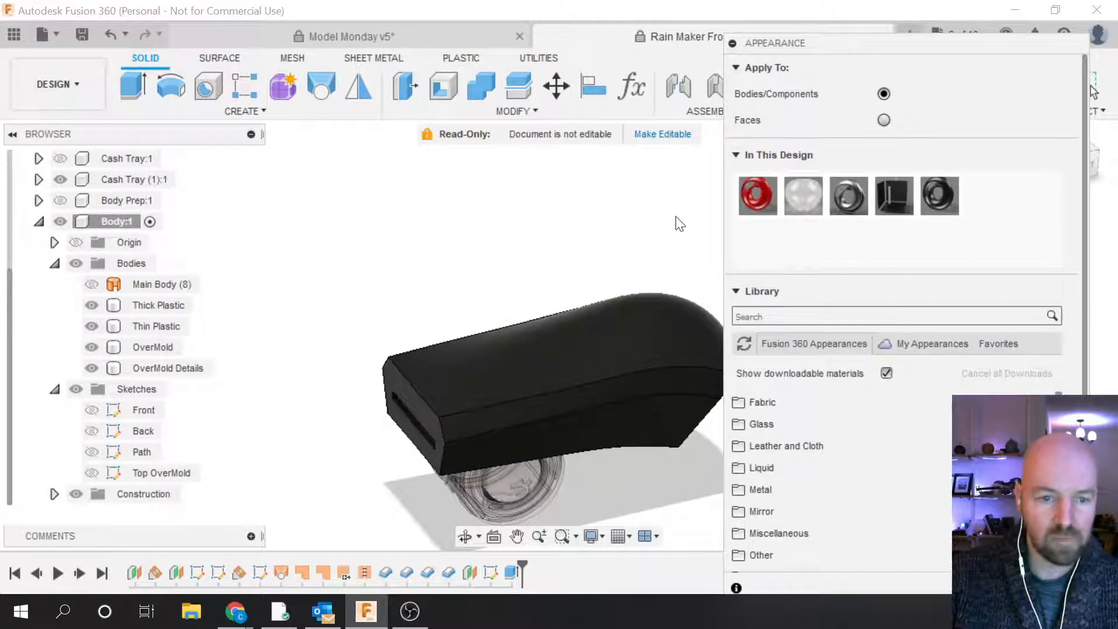
{"action": "scroll", "coordinate": [370, 386], "scroll_direction": "up", "scroll_amount": 2}
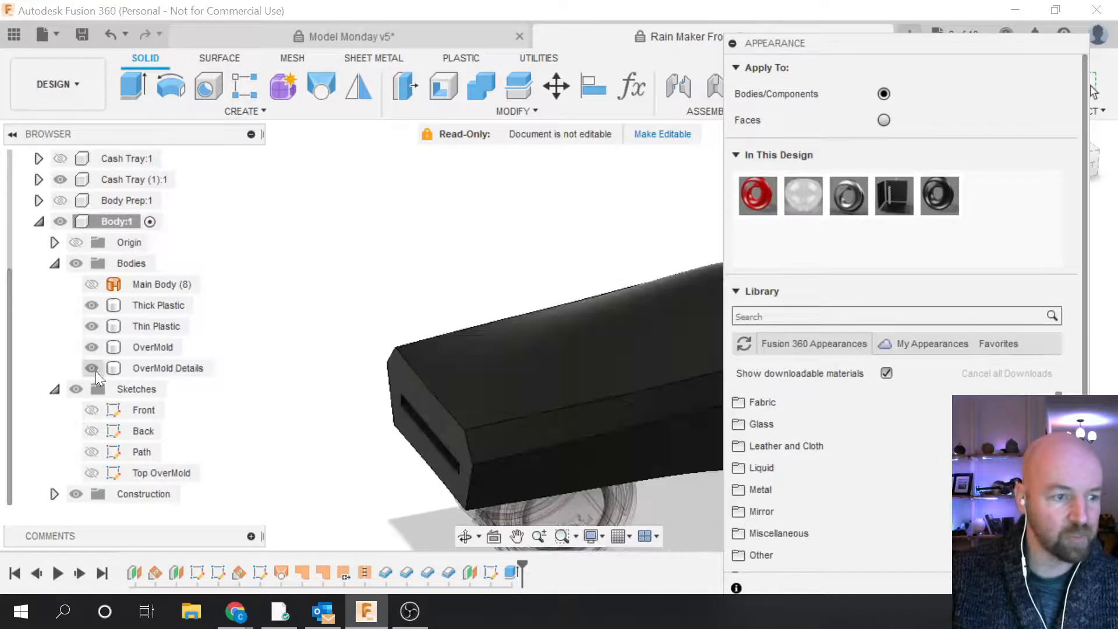
{"action": "left_click", "coordinate": [91, 368]}
{"action": "left_click", "coordinate": [93, 348]}
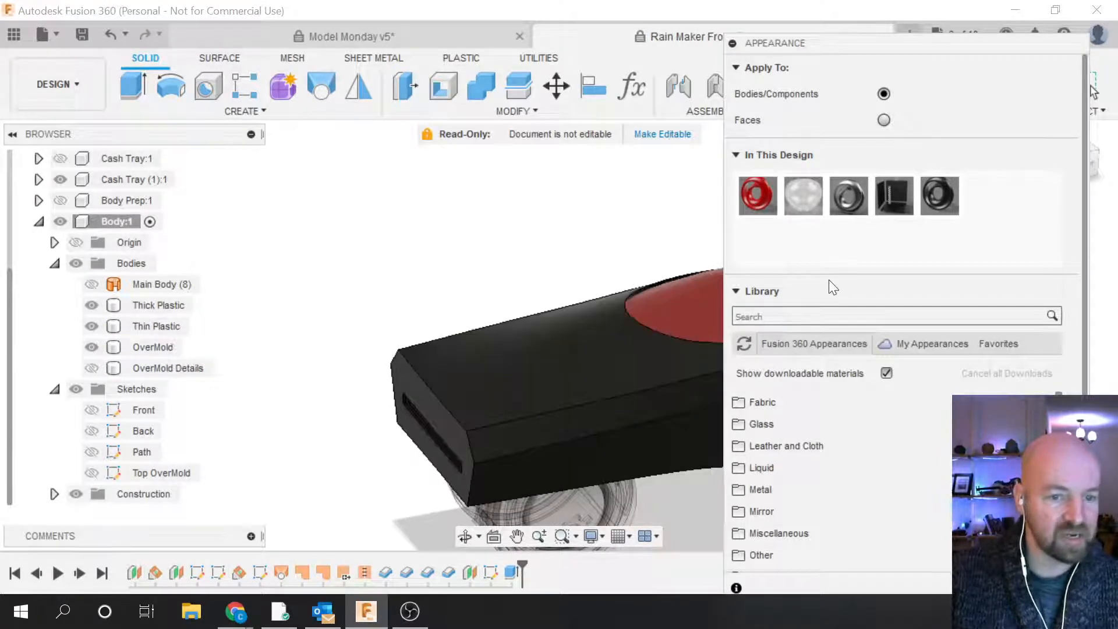
{"action": "scroll", "coordinate": [443, 402], "scroll_direction": "down", "scroll_amount": 3}
{"action": "middle_click_drag", "start_coordinate": [418, 399], "coordinate": [598, 375], "text": "shift"}
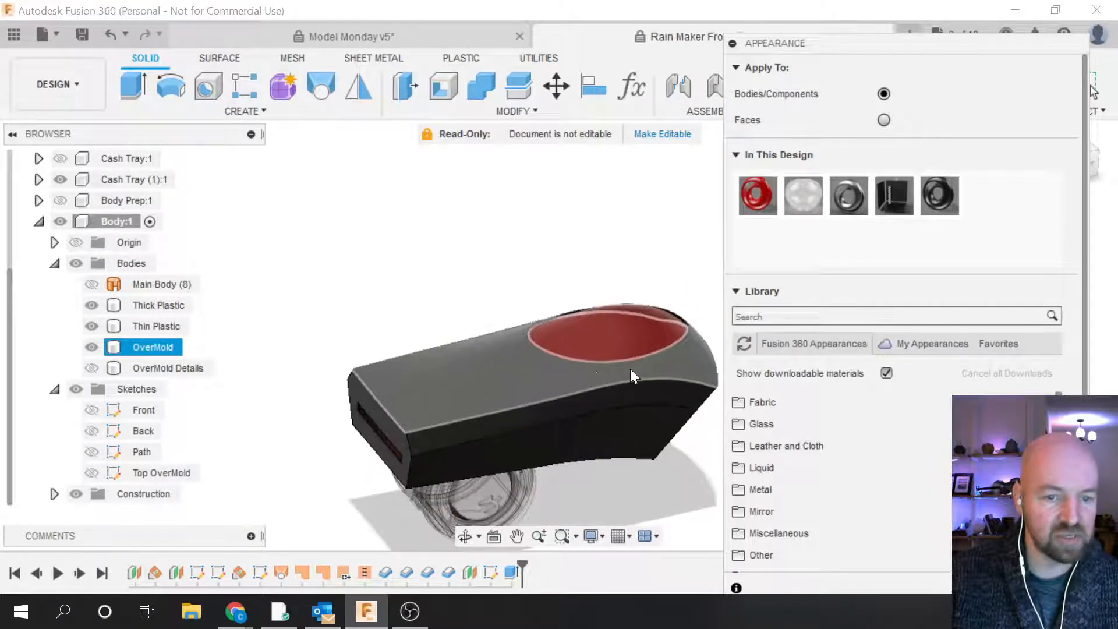
{"action": "scroll", "coordinate": [633, 377], "scroll_direction": "up", "scroll_amount": 2}
{"action": "key", "text": "Escape"}
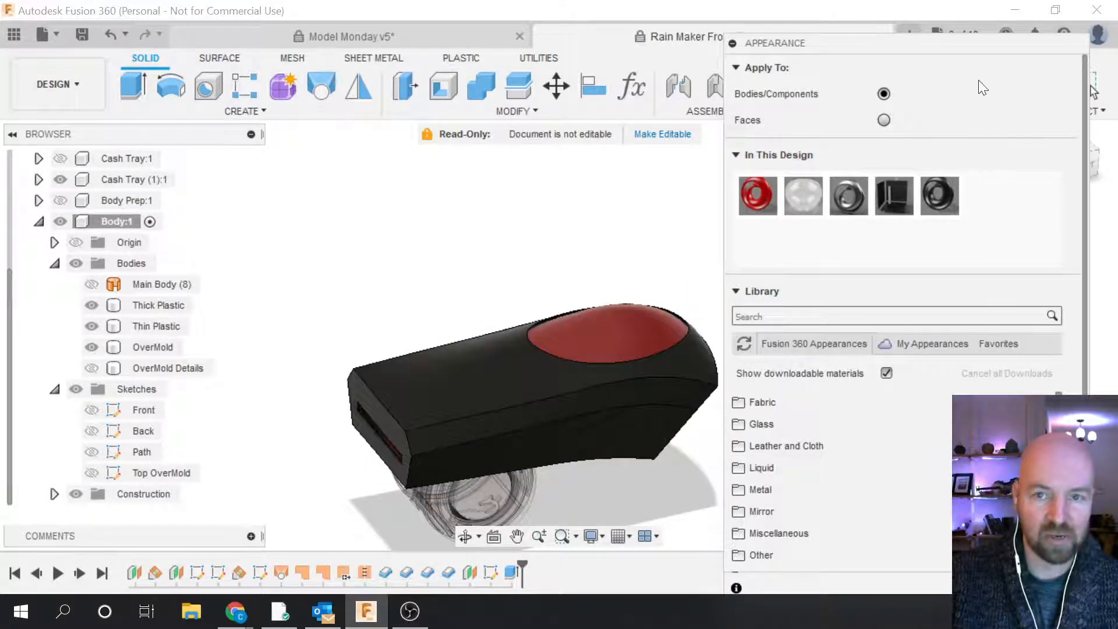
{"action": "left_click_drag", "start_coordinate": [973, 43], "coordinate": [952, 0]}
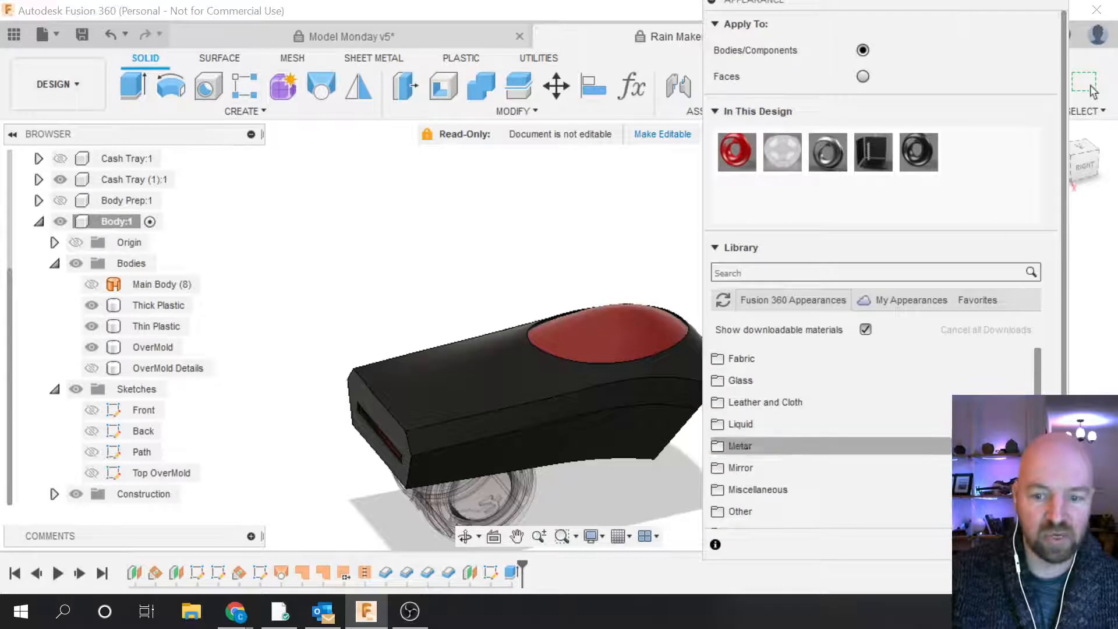
{"action": "key", "text": "Escape"}
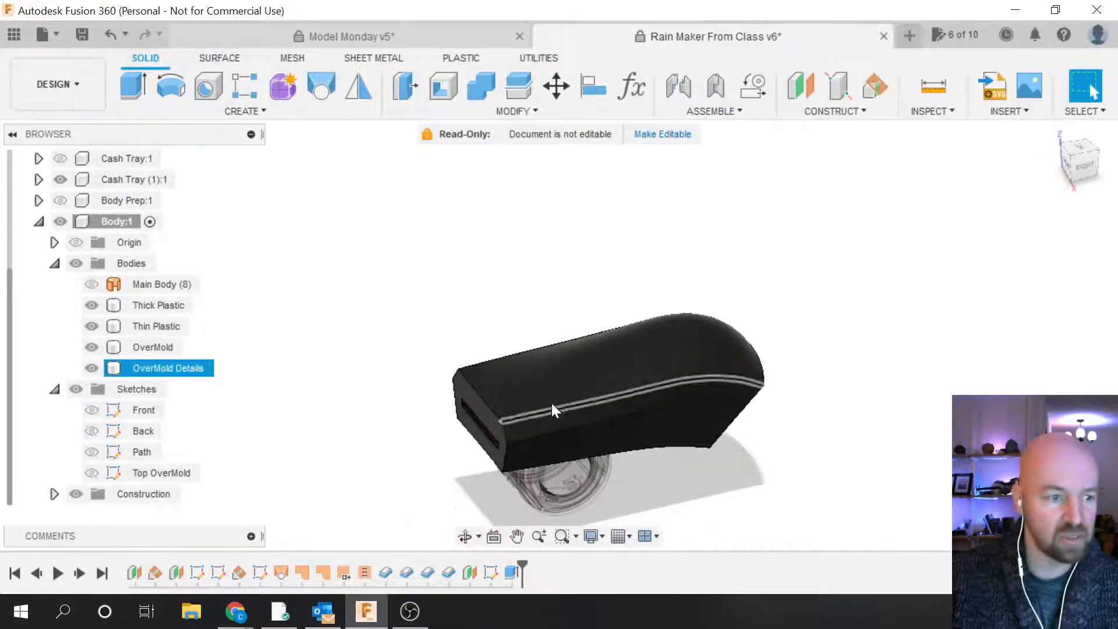
Step: Hide OverMold Details to expose the red top insert and bring up the INSPECT menu
{"action": "left_click", "coordinate": [93, 368]}
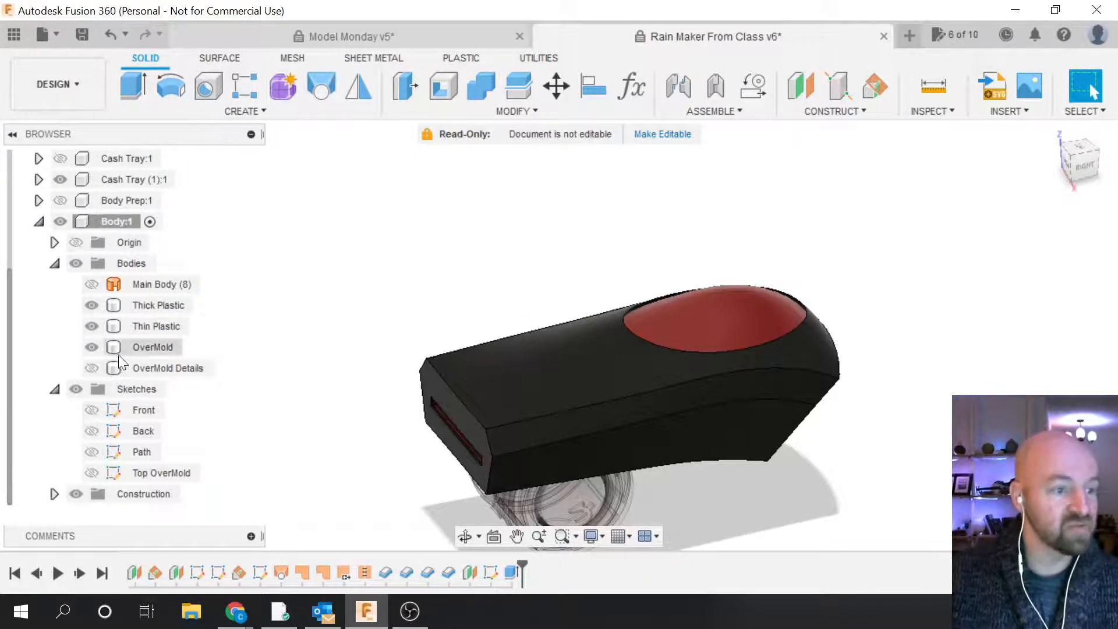
{"action": "left_click", "coordinate": [140, 323]}
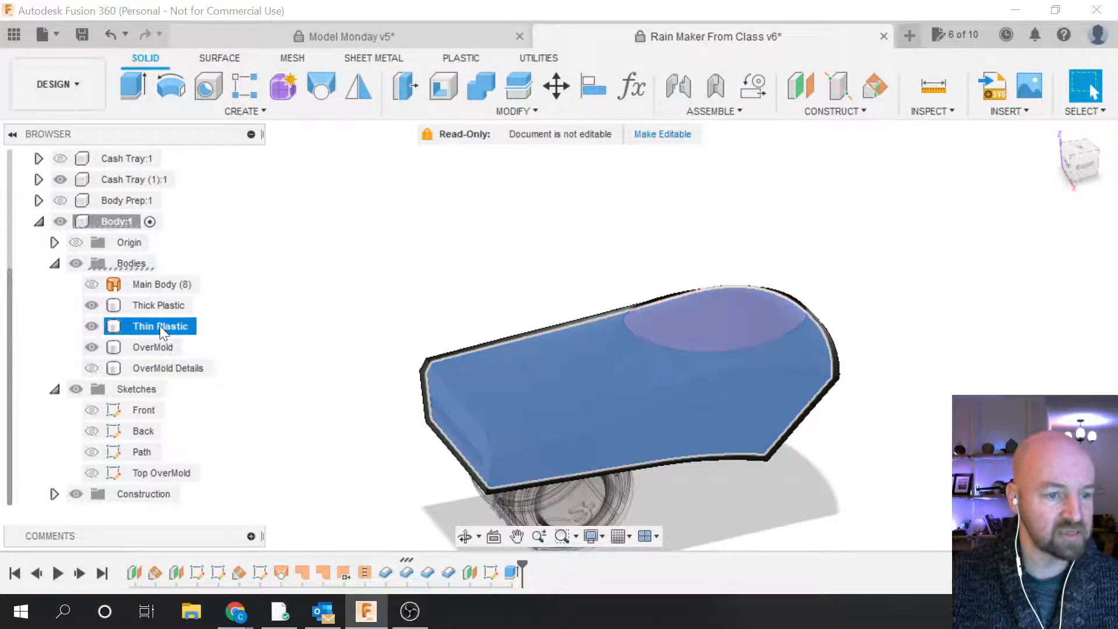
{"action": "left_click", "coordinate": [677, 244]}
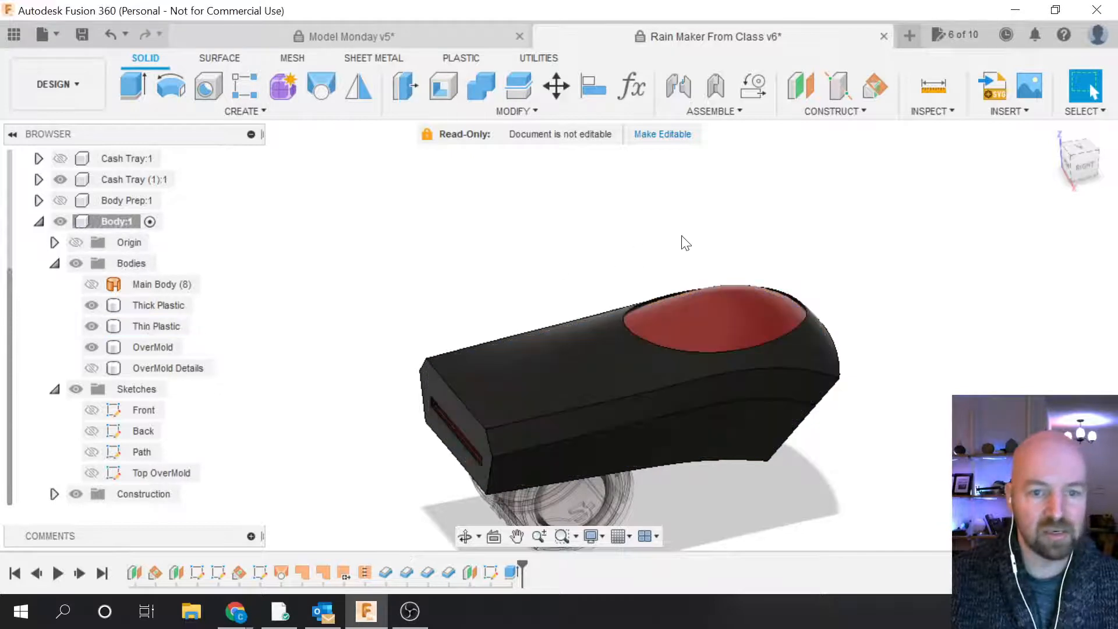
{"action": "left_click", "coordinate": [858, 109]}
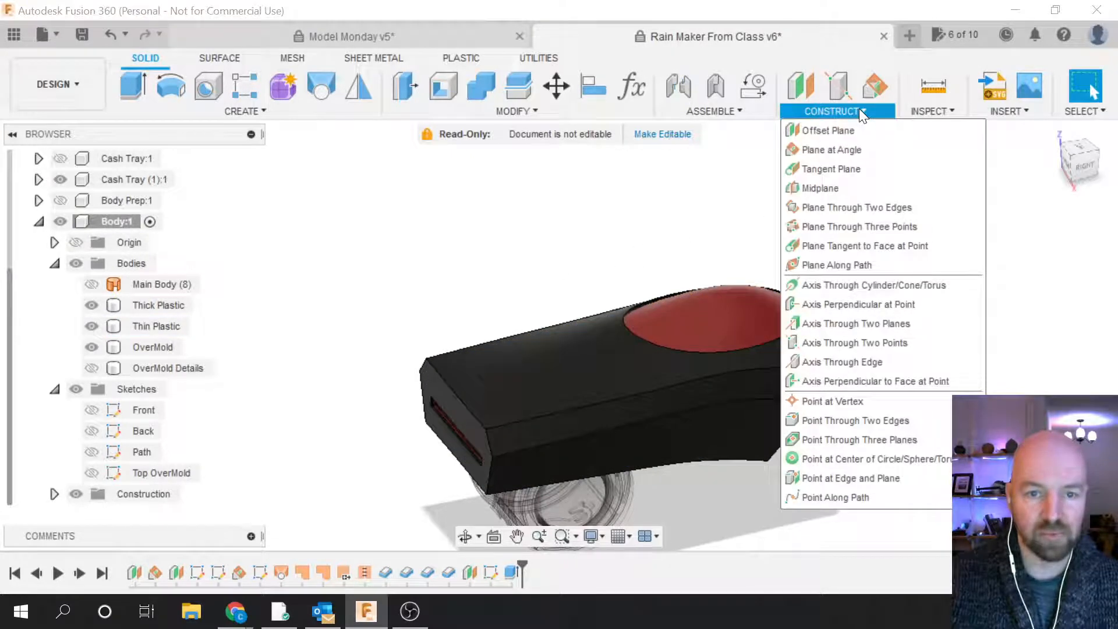
{"action": "left_click", "coordinate": [948, 110]}
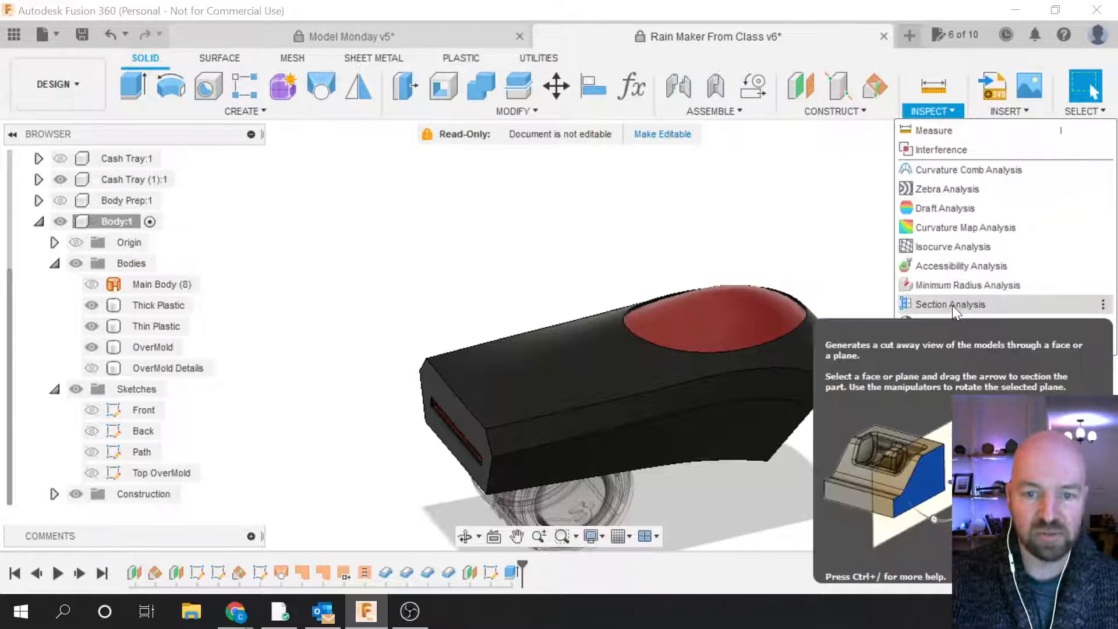
Step: Create a Section Analysis on the end face, offset 0.50 in, and orbit to view it
{"action": "left_click", "coordinate": [951, 304]}
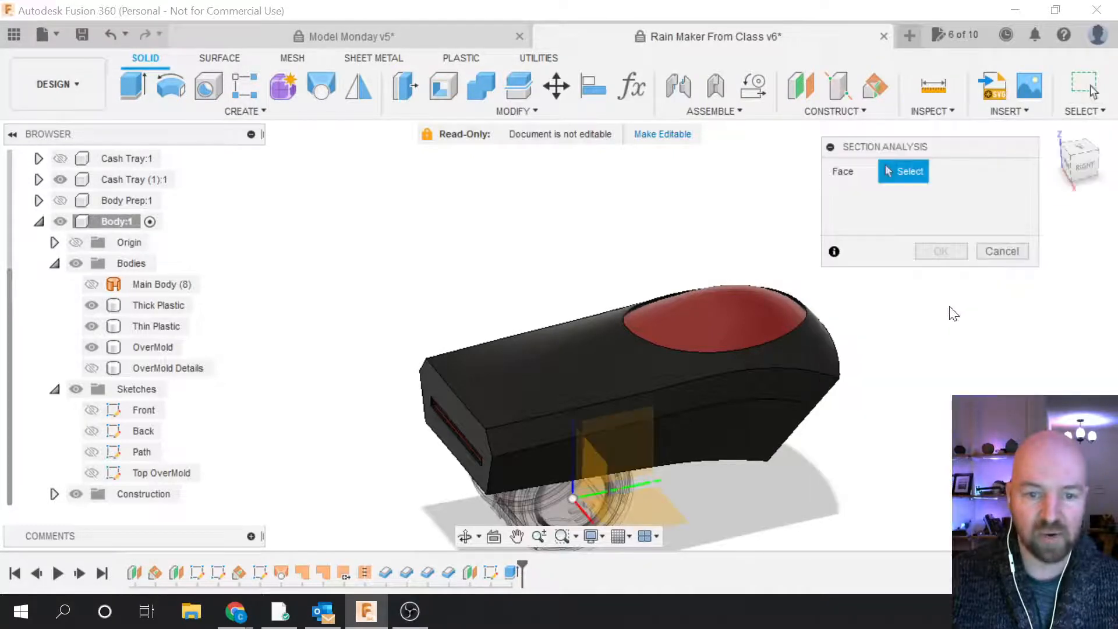
{"action": "left_click", "coordinate": [587, 470]}
{"action": "left_click_drag", "start_coordinate": [615, 482], "coordinate": [641, 484]}
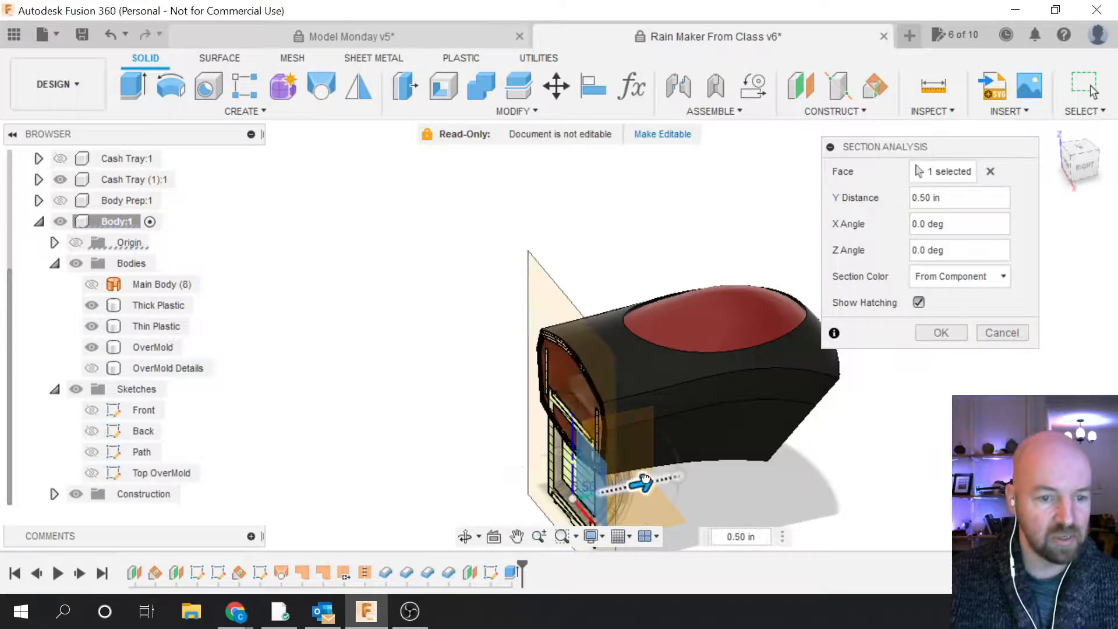
{"action": "left_click", "coordinate": [941, 333]}
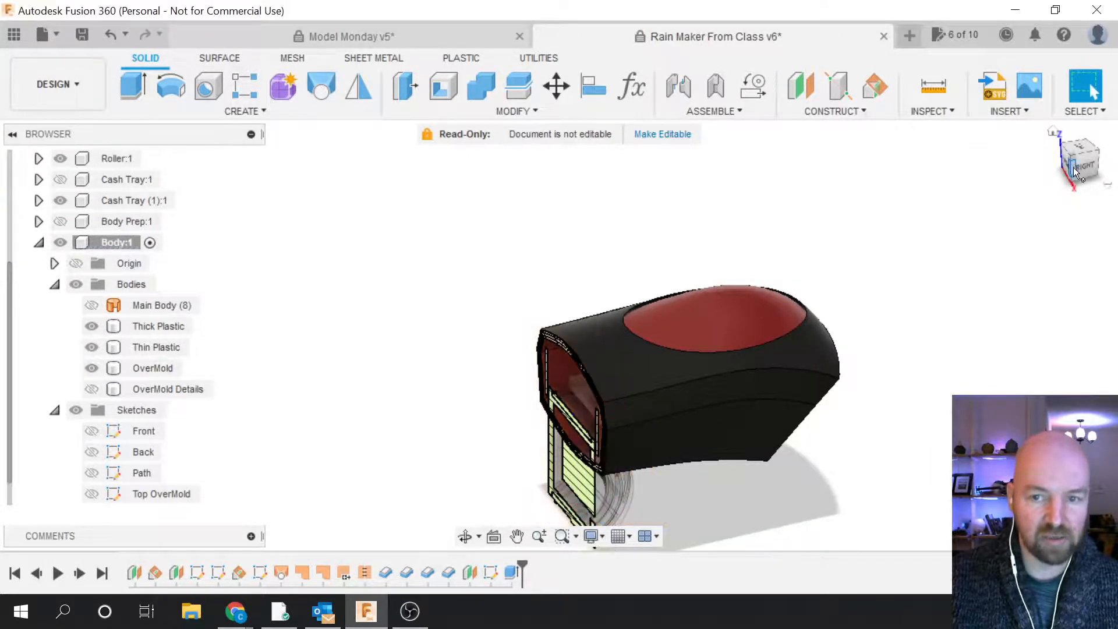
{"action": "left_click", "coordinate": [1074, 166]}
{"action": "mouse_move", "coordinate": [557, 324]}
{"action": "middle_mouse_down", "text": "shift"}
{"action": "mouse_move", "coordinate": [617, 303]}
{"action": "mouse_move", "coordinate": [652, 274]}
{"action": "mouse_move", "coordinate": [713, 285]}
{"action": "mouse_move", "coordinate": [846, 175]}
{"action": "middle_mouse_up", "text": "shift"}
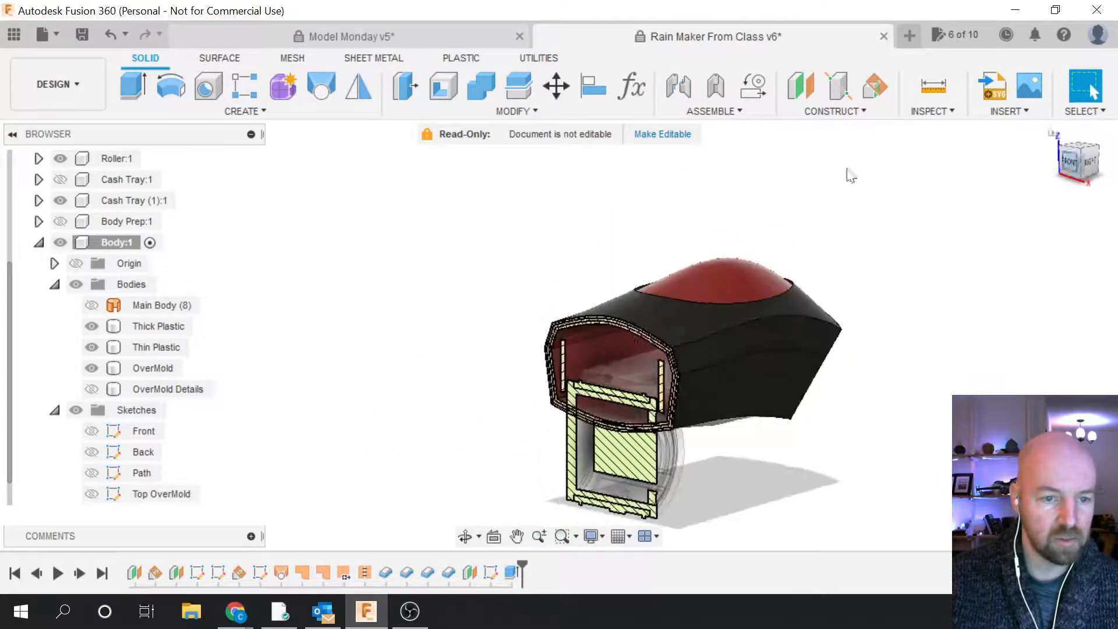
{"action": "scroll", "coordinate": [620, 388], "scroll_direction": "up", "scroll_amount": 6}
{"action": "scroll", "coordinate": [629, 387], "scroll_direction": "up", "scroll_amount": 2}
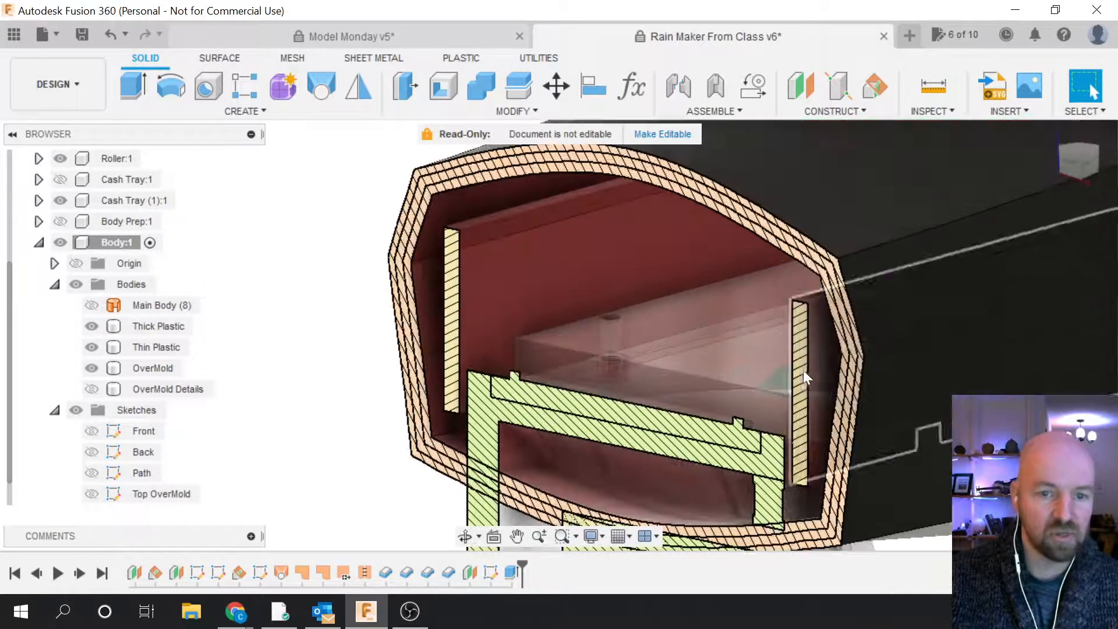
{"action": "scroll", "coordinate": [846, 370], "scroll_direction": "down", "scroll_amount": 1}
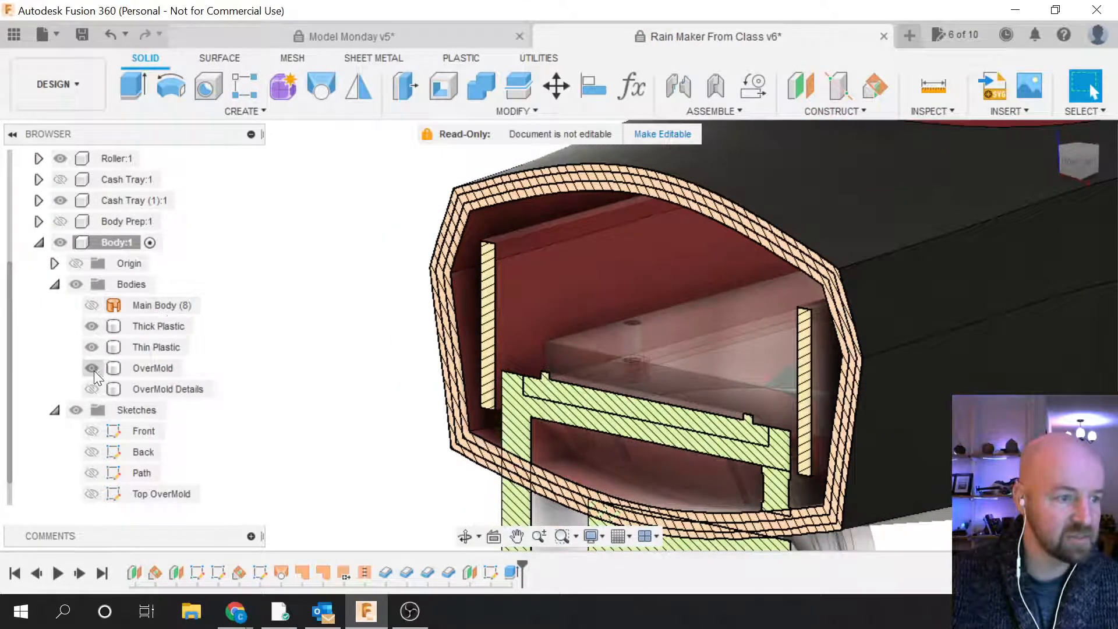
Step: Hide and reshow OverMold, Thin Plastic and Thick Plastic to inspect each shell layer
{"action": "left_click", "coordinate": [92, 370]}
{"action": "left_click", "coordinate": [90, 351]}
{"action": "left_click", "coordinate": [90, 351]}
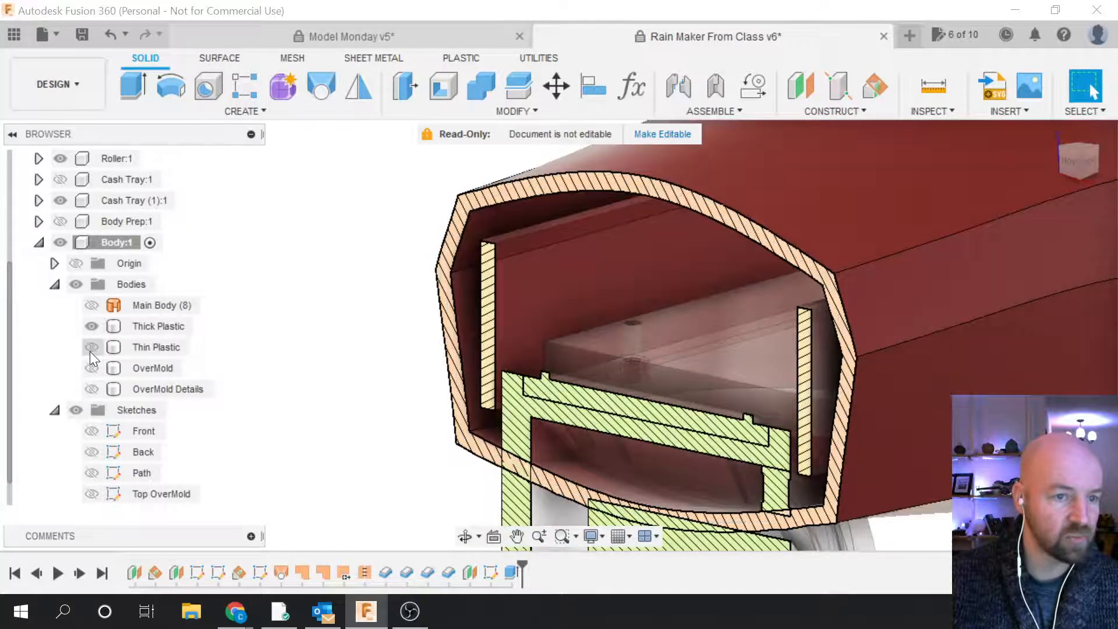
{"action": "left_click", "coordinate": [89, 327]}
{"action": "left_click", "coordinate": [89, 327]}
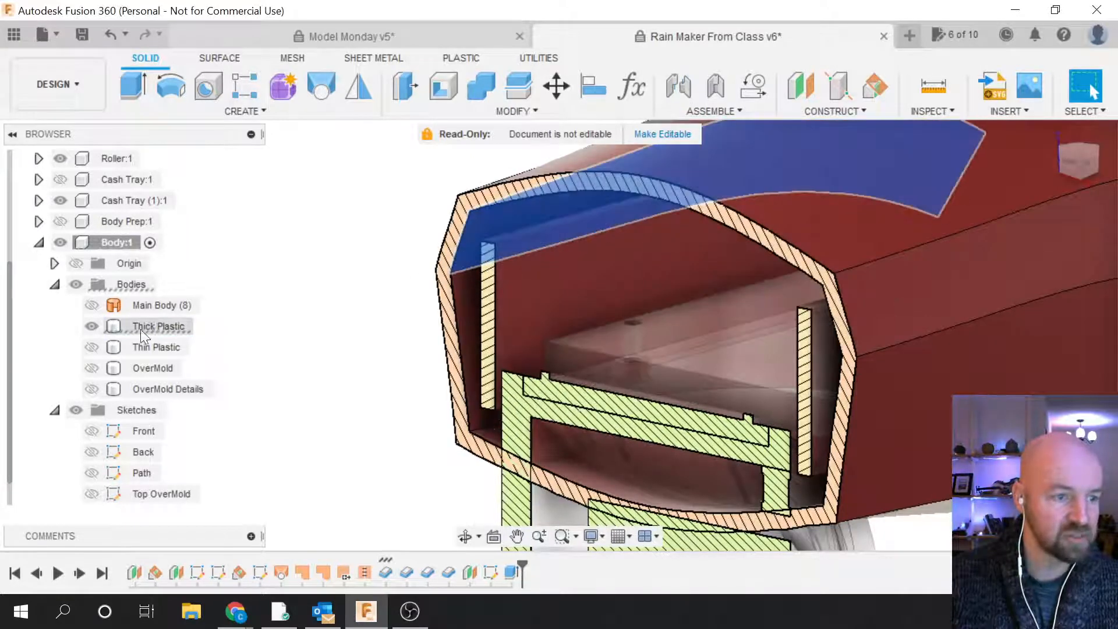
{"action": "left_click", "coordinate": [91, 348]}
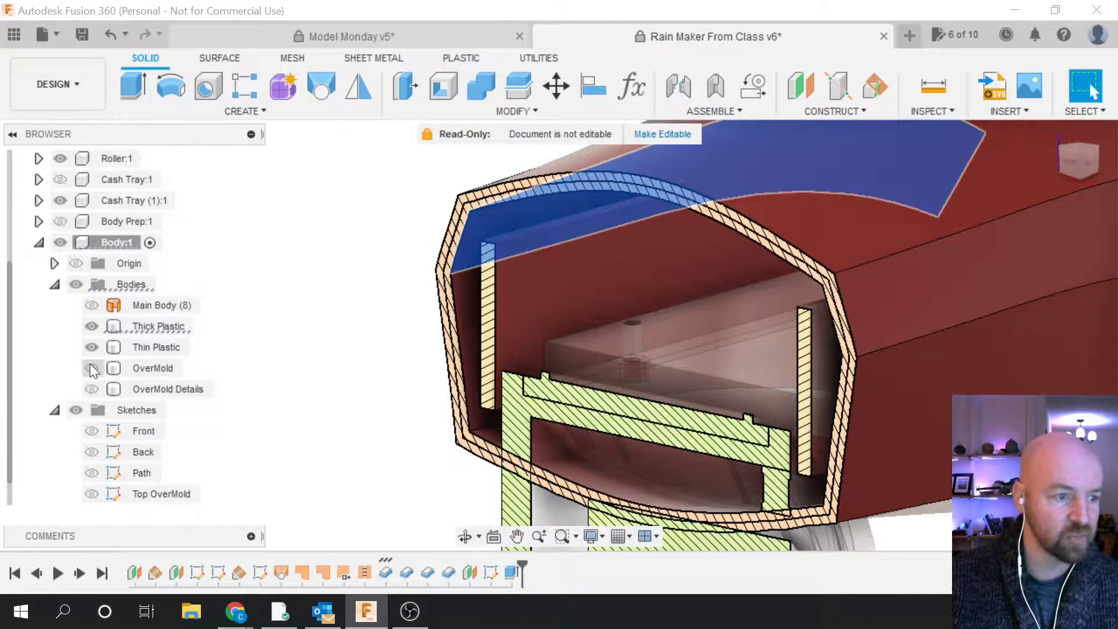
{"action": "left_click", "coordinate": [91, 368]}
{"action": "left_click", "coordinate": [91, 389]}
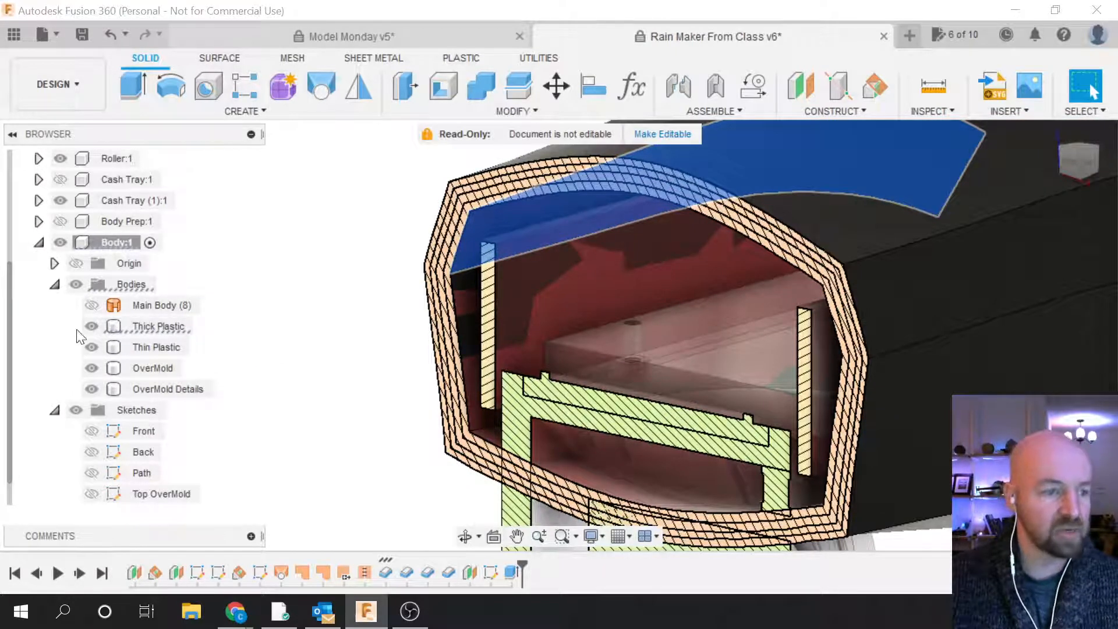
Step: Select the Path sketch in the browser
{"action": "scroll", "coordinate": [410, 417], "scroll_direction": "down", "scroll_amount": 3}
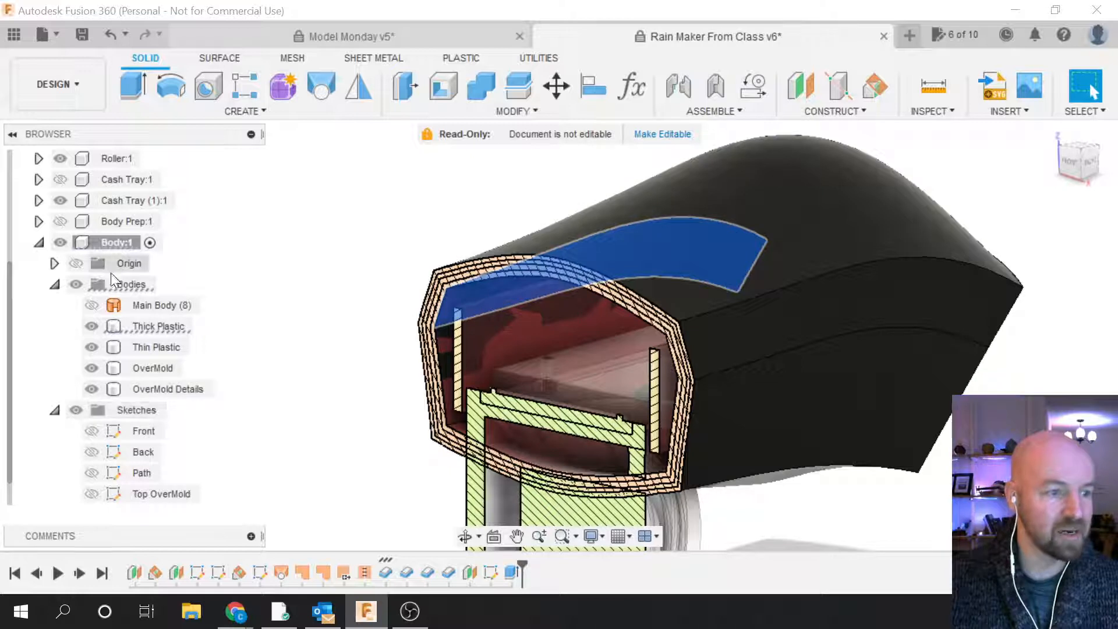
{"action": "scroll", "coordinate": [99, 418], "scroll_direction": "down", "scroll_amount": 1}
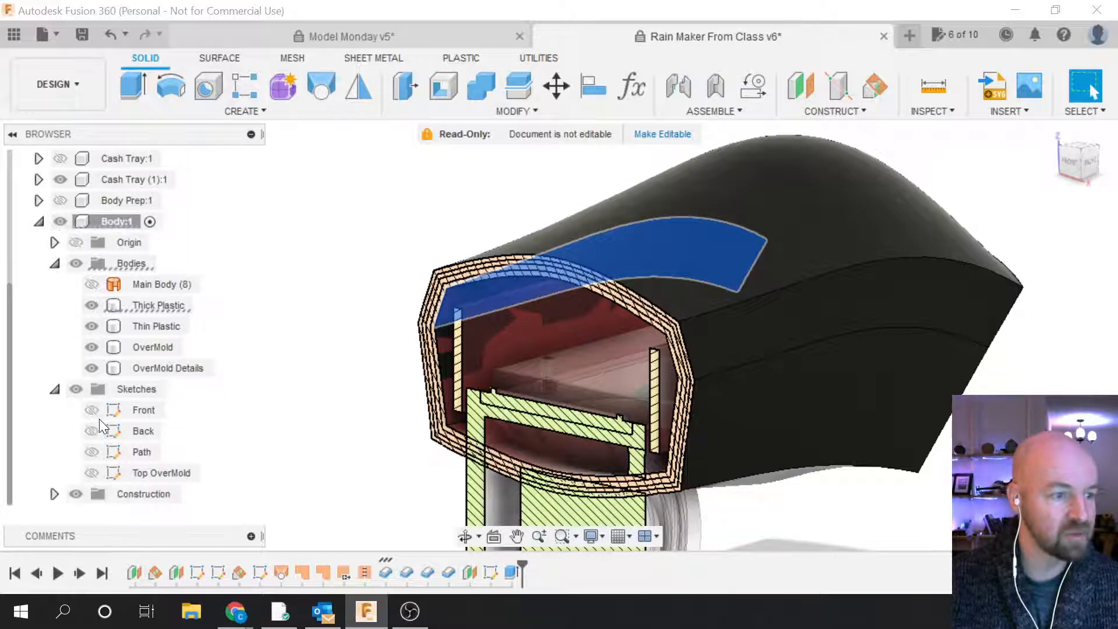
{"action": "left_click", "coordinate": [99, 452]}
{"action": "scroll", "coordinate": [98, 446], "scroll_direction": "up", "scroll_amount": 6}
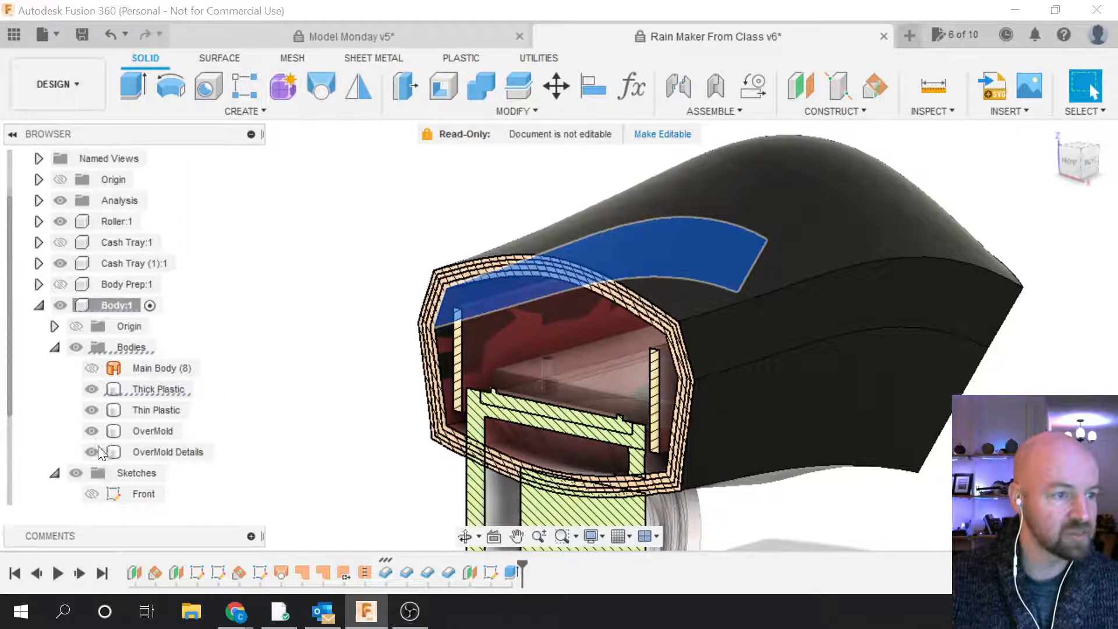
Step: Hide the section cut and OverMold Details, select OverMold, and bring up the MODIFY menu
{"action": "left_click", "coordinate": [60, 243]}
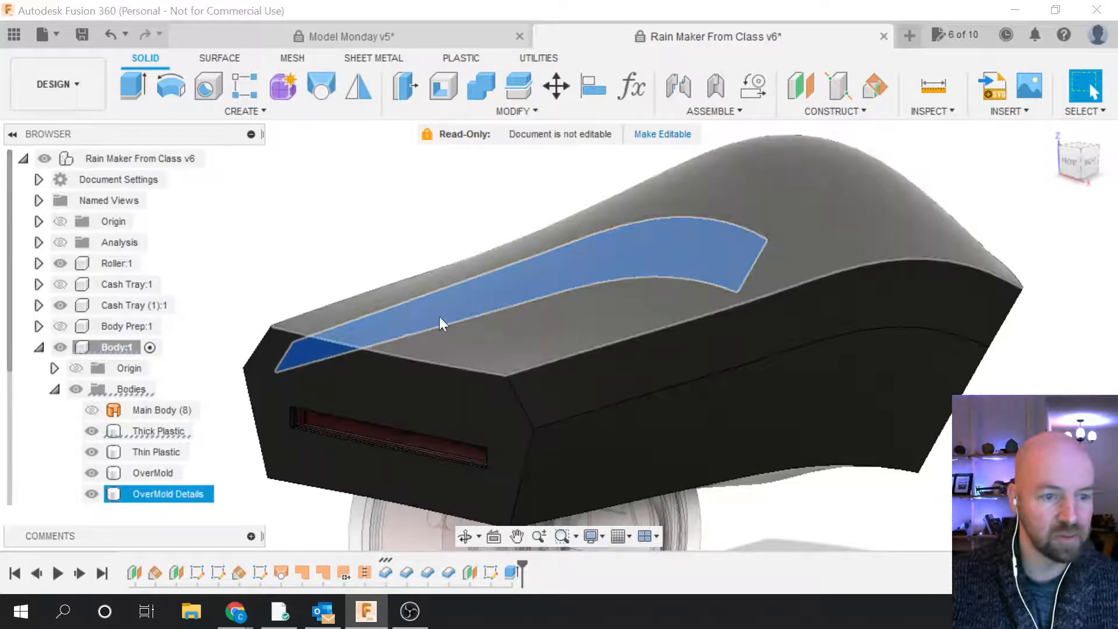
{"action": "scroll", "coordinate": [103, 431], "scroll_direction": "down", "scroll_amount": 3}
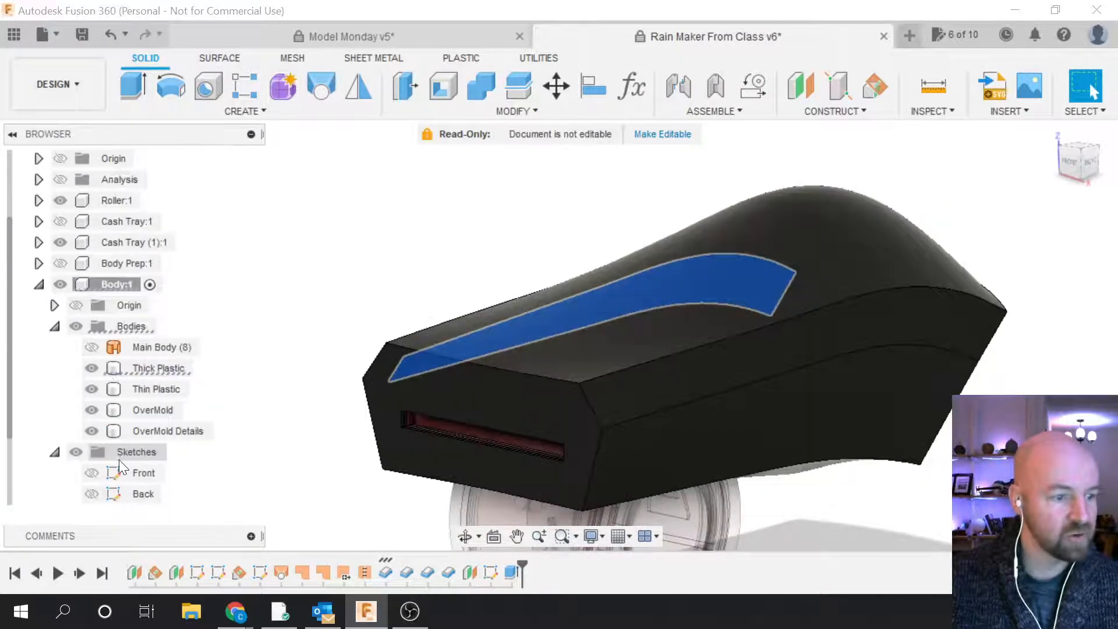
{"action": "left_click", "coordinate": [93, 431]}
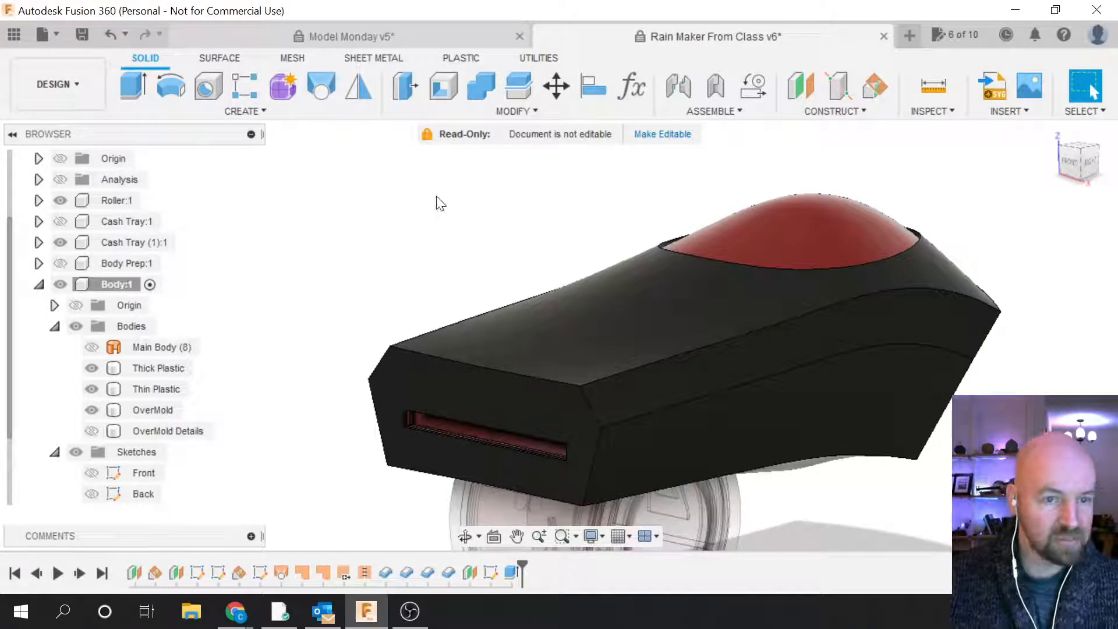
{"action": "left_click", "coordinate": [624, 334]}
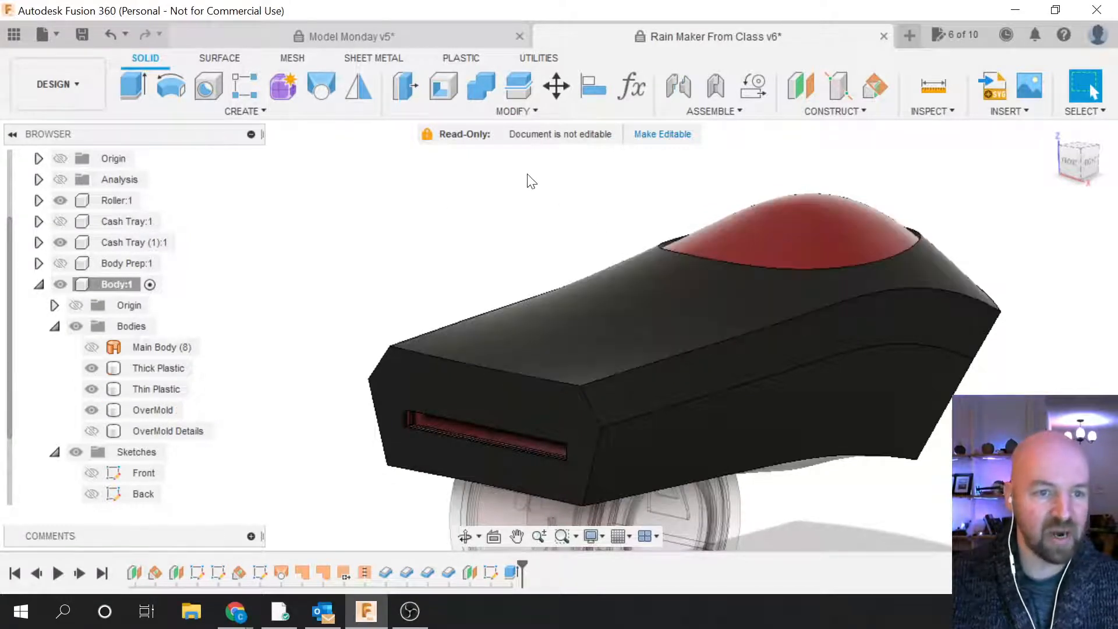
{"action": "left_click", "coordinate": [524, 111]}
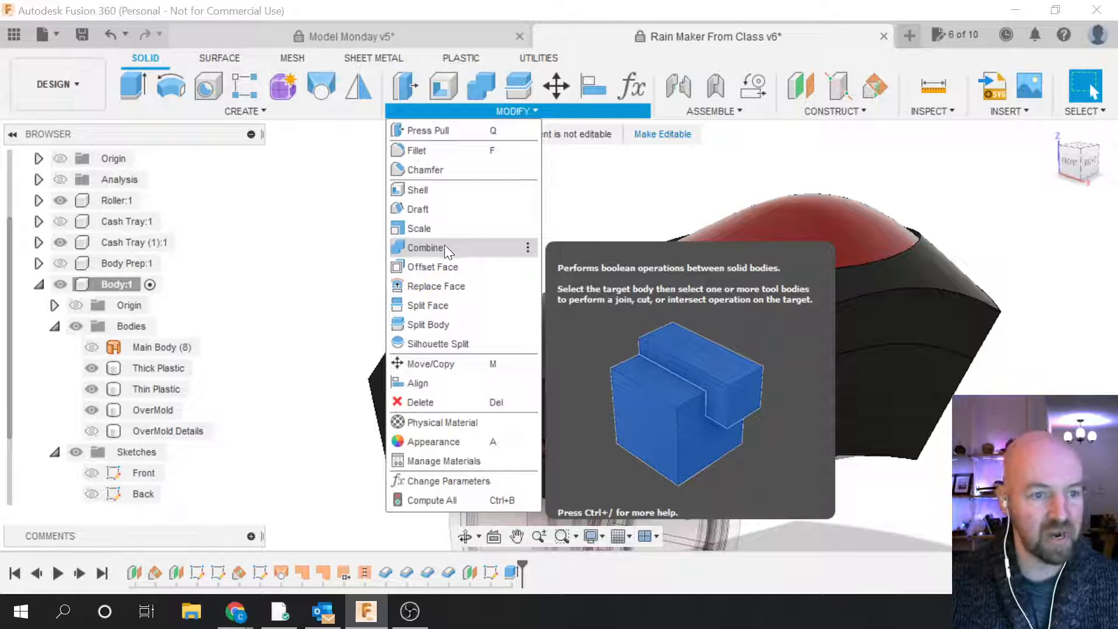
Step: Combine with Cut: OverMold as target, Thin Plastic as tool, keeping the tool body
{"action": "left_click", "coordinate": [455, 250]}
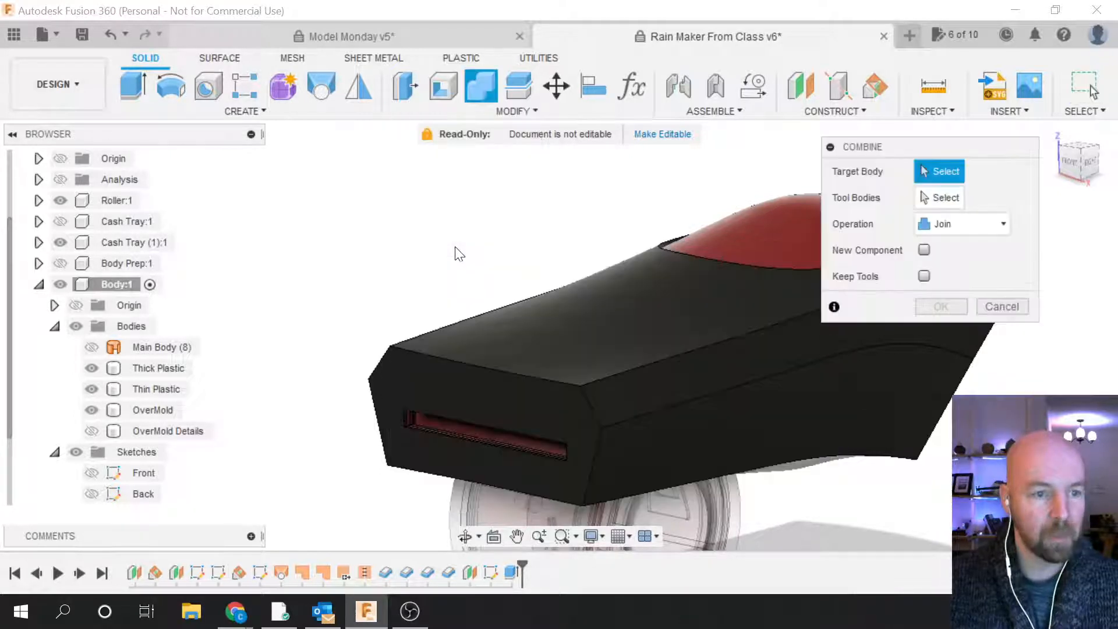
{"action": "scroll", "coordinate": [411, 263], "scroll_direction": "down", "scroll_amount": 2}
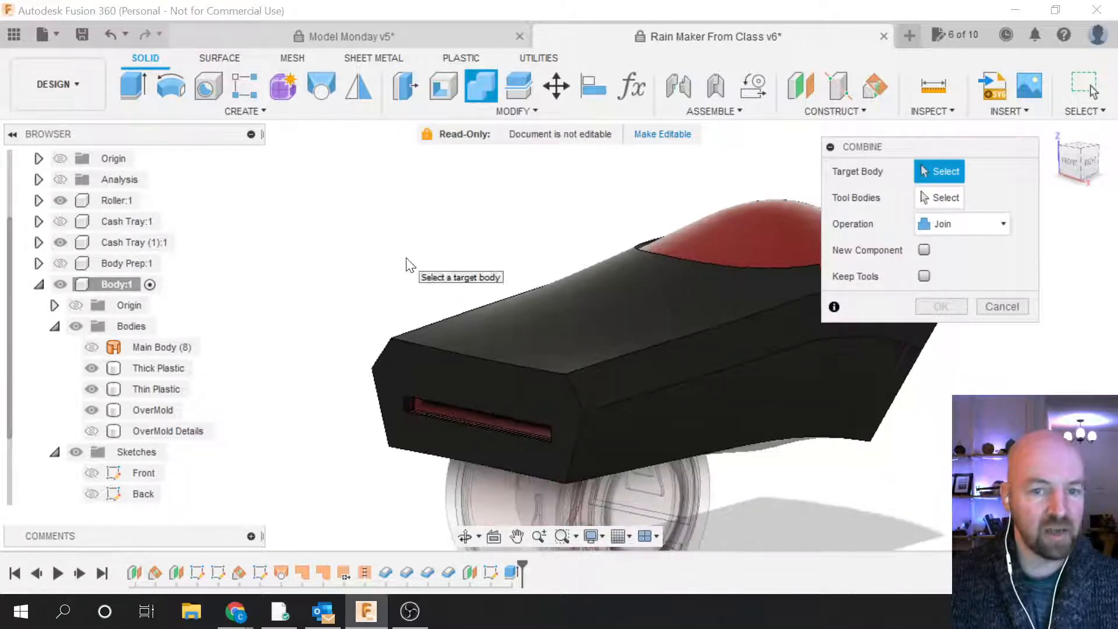
{"action": "scroll", "coordinate": [399, 285], "scroll_direction": "up", "scroll_amount": 1}
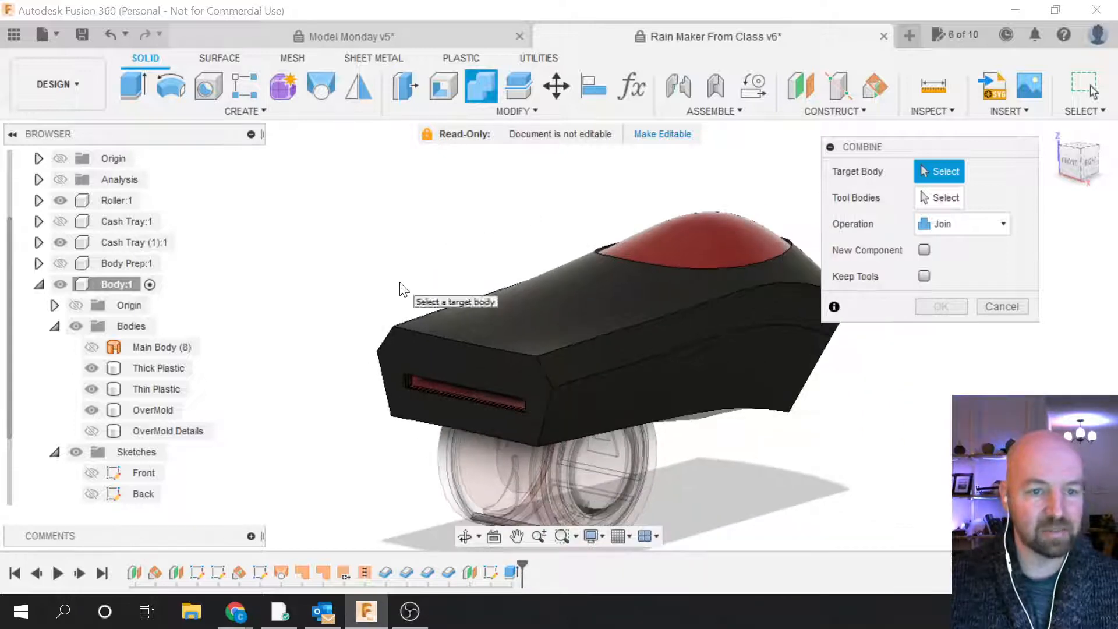
{"action": "scroll", "coordinate": [577, 198], "scroll_direction": "up", "scroll_amount": 1}
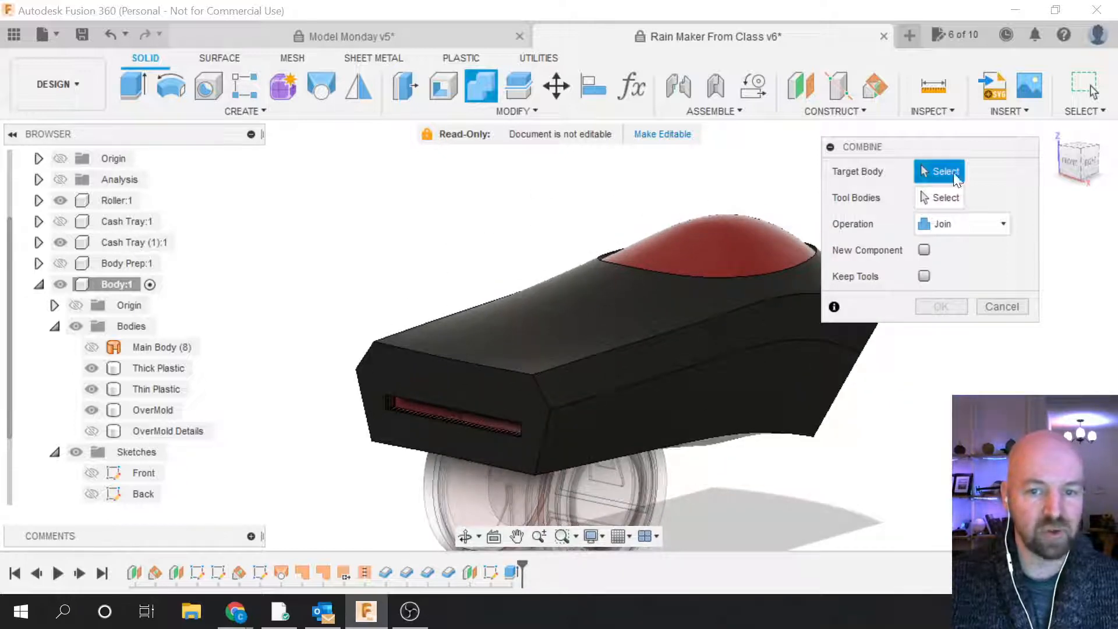
{"action": "left_click", "coordinate": [979, 233]}
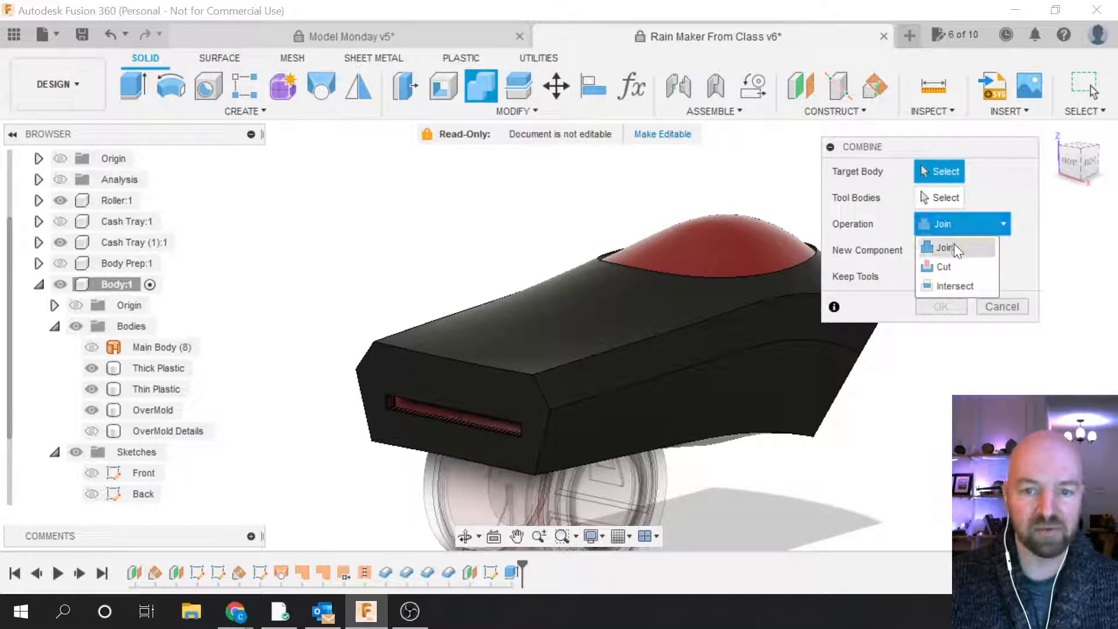
{"action": "left_click", "coordinate": [952, 266]}
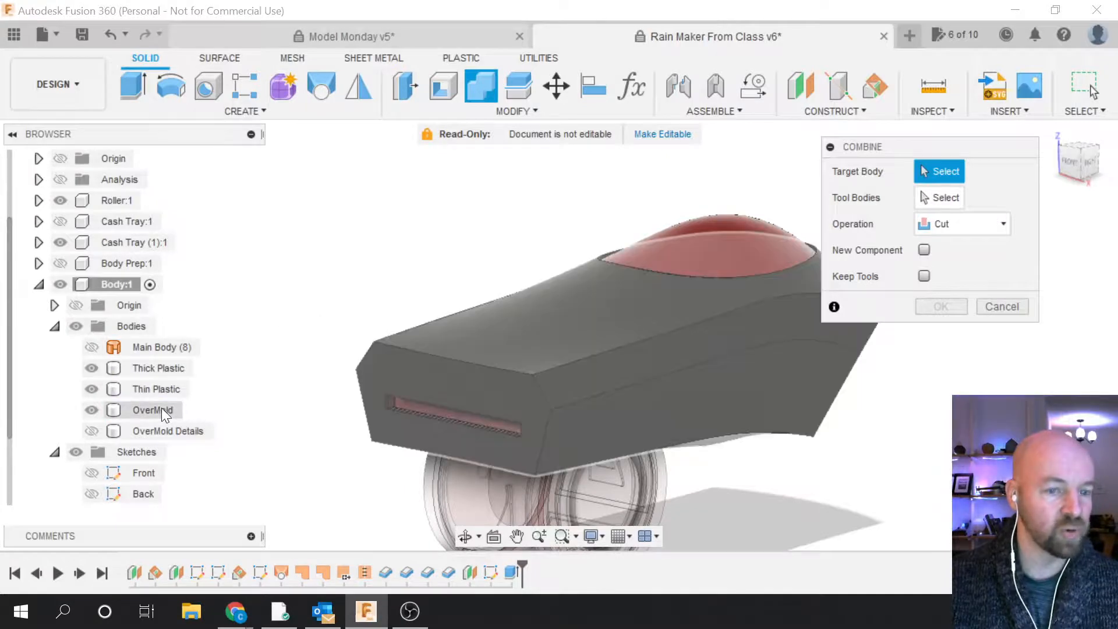
{"action": "left_click", "coordinate": [162, 409]}
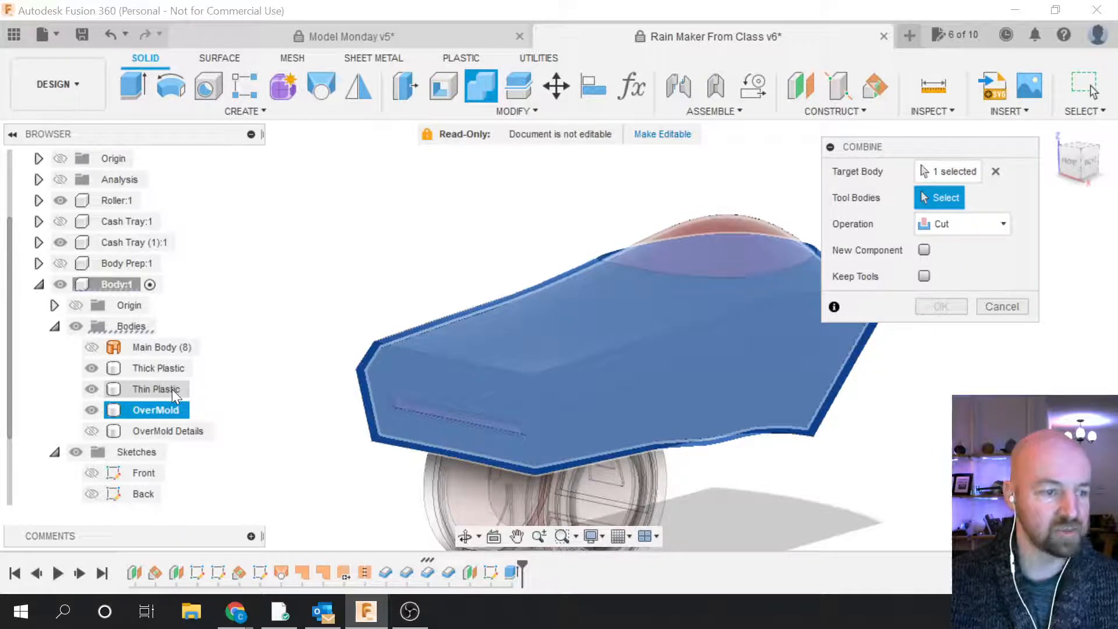
{"action": "left_click", "coordinate": [172, 389]}
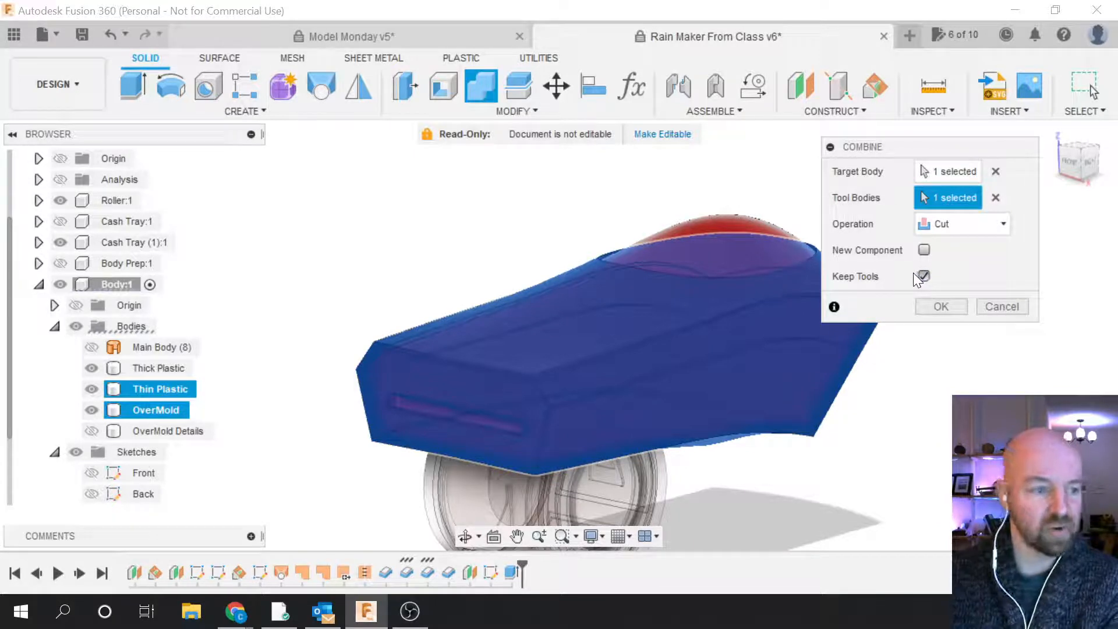
{"action": "left_click", "coordinate": [941, 306]}
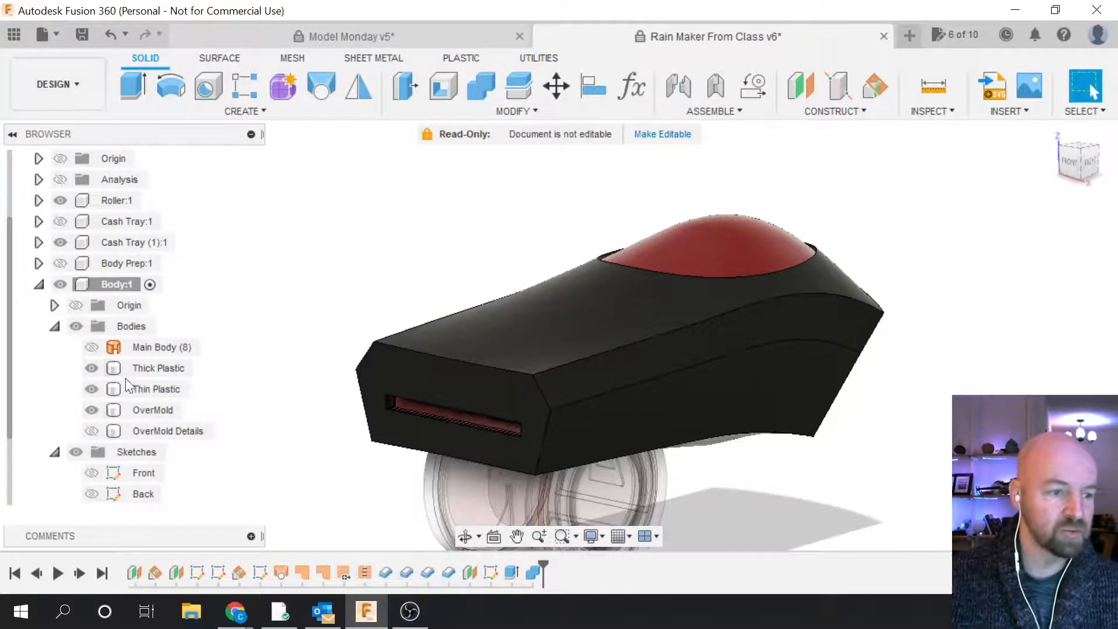
{"action": "left_click", "coordinate": [148, 410]}
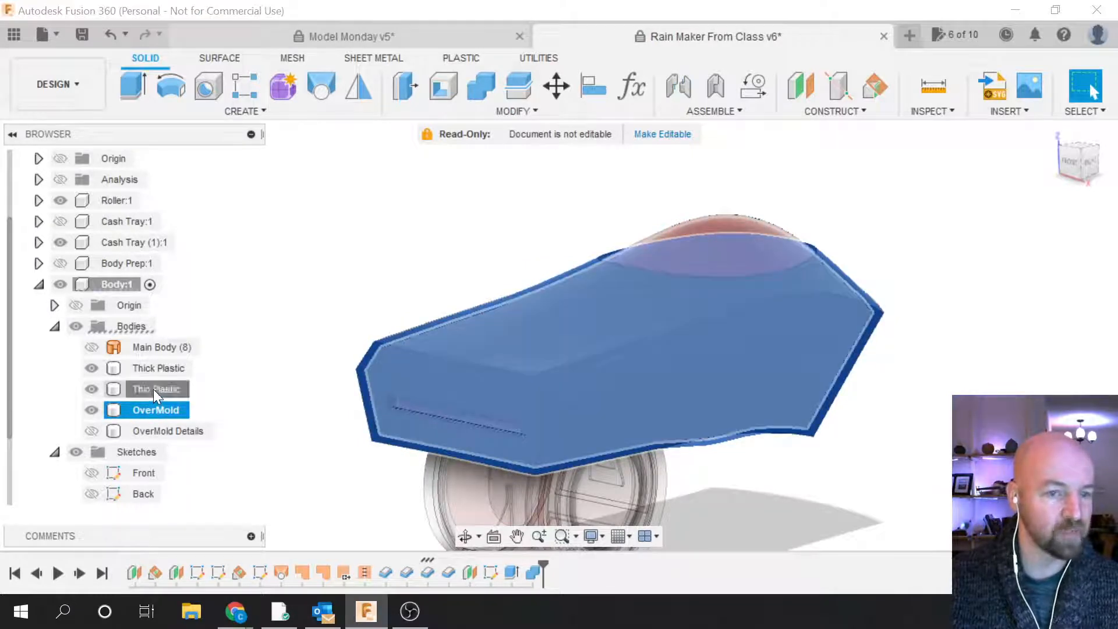
Step: Select the Thin Plastic body to inspect it, then clear the selection
{"action": "left_click", "coordinate": [152, 389]}
{"action": "key", "text": "Escape"}
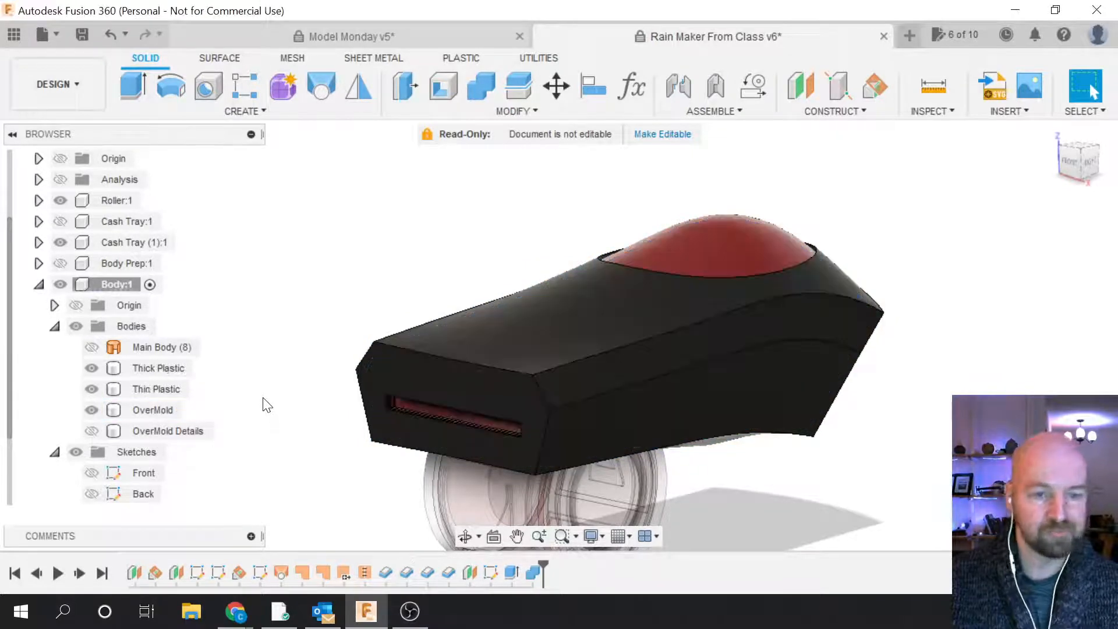
{"action": "left_click", "coordinate": [389, 350]}
{"action": "key", "text": "Escape"}
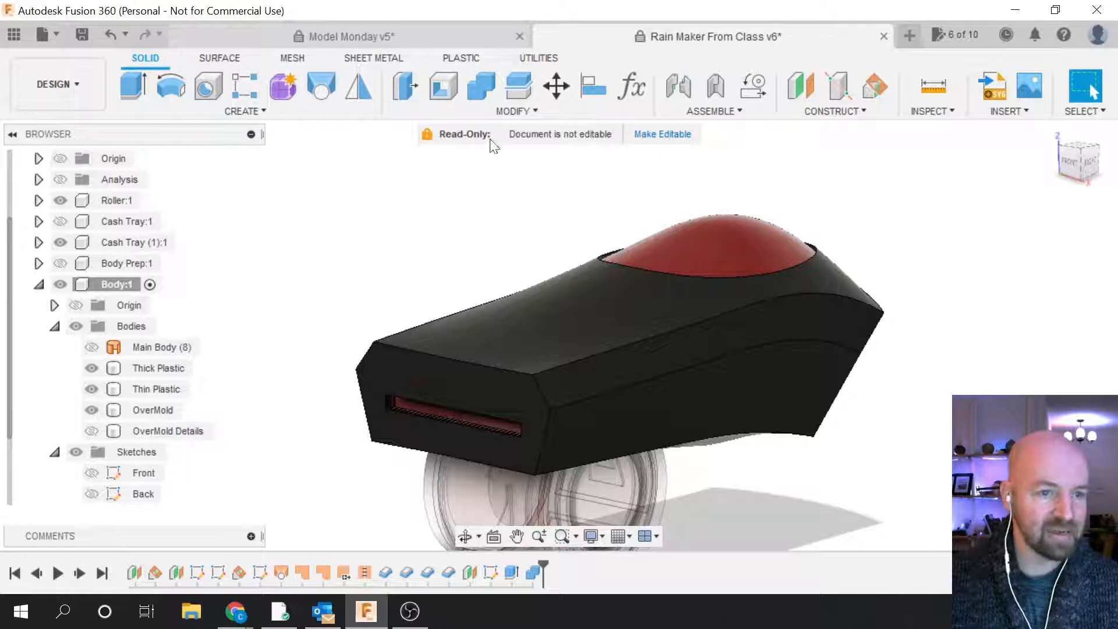
Step: Combine with Cut: Thick Plastic as target and OverMold as the only tool body
{"action": "left_click", "coordinate": [515, 111]}
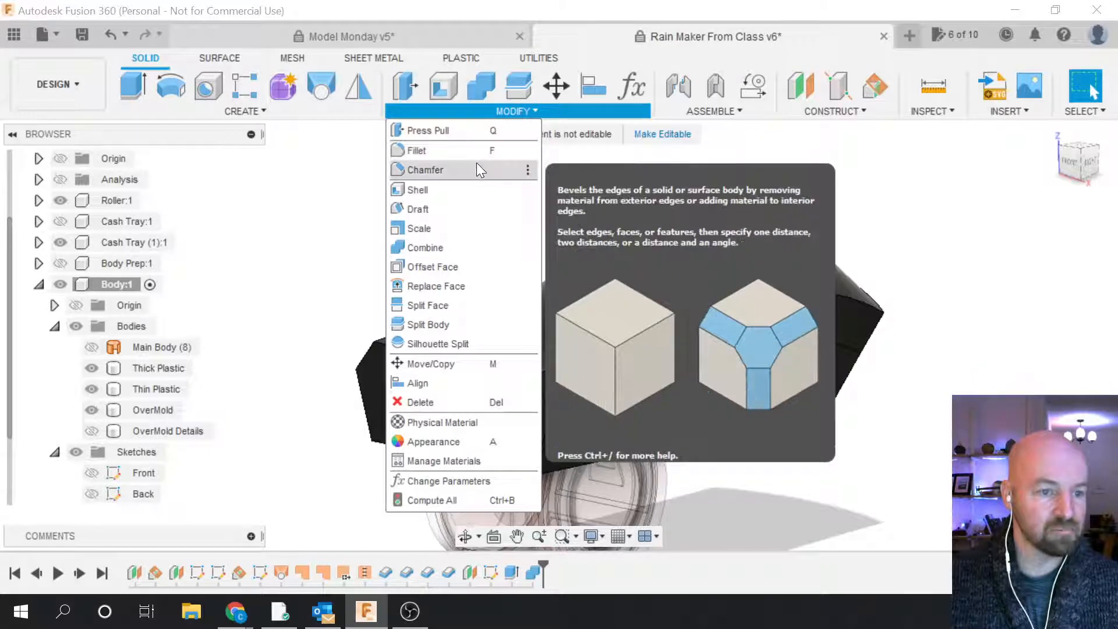
{"action": "left_click", "coordinate": [438, 249]}
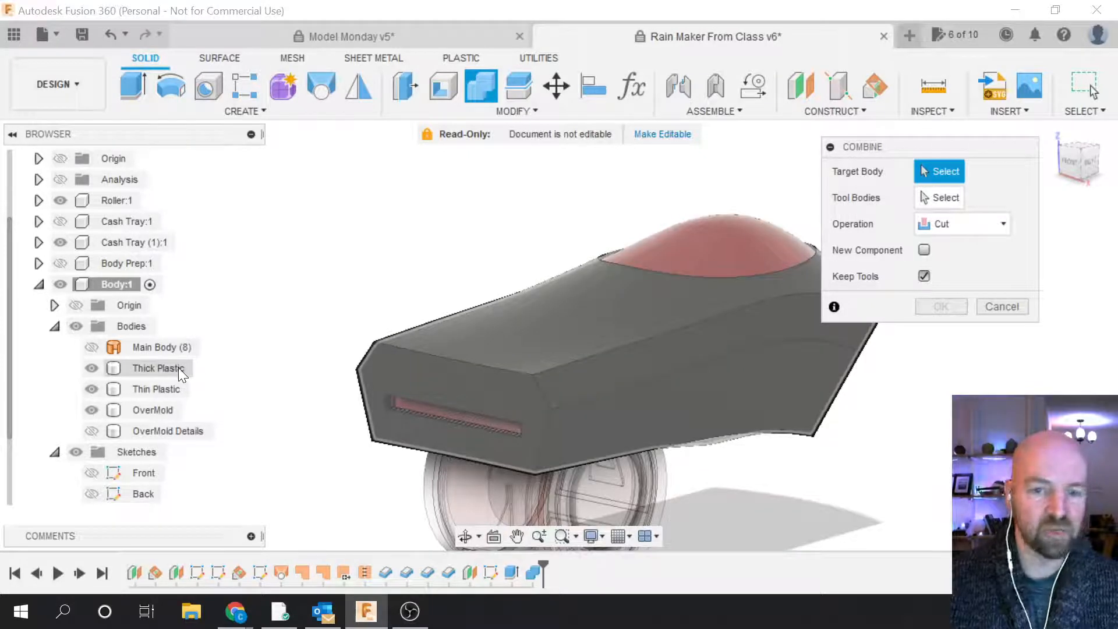
{"action": "left_click", "coordinate": [178, 368]}
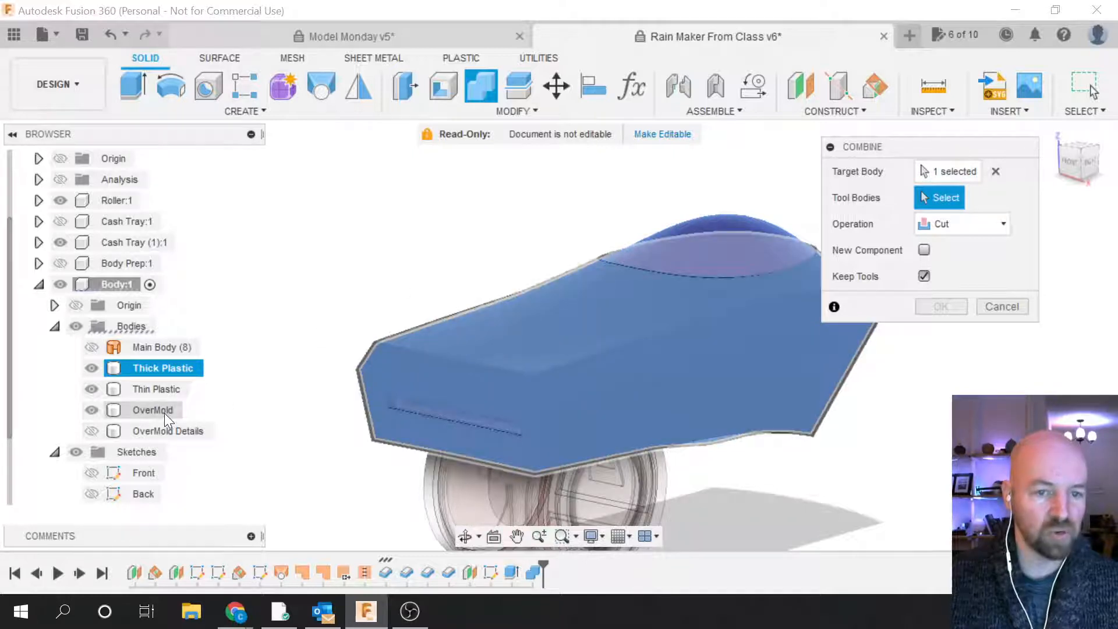
{"action": "left_click", "coordinate": [165, 413]}
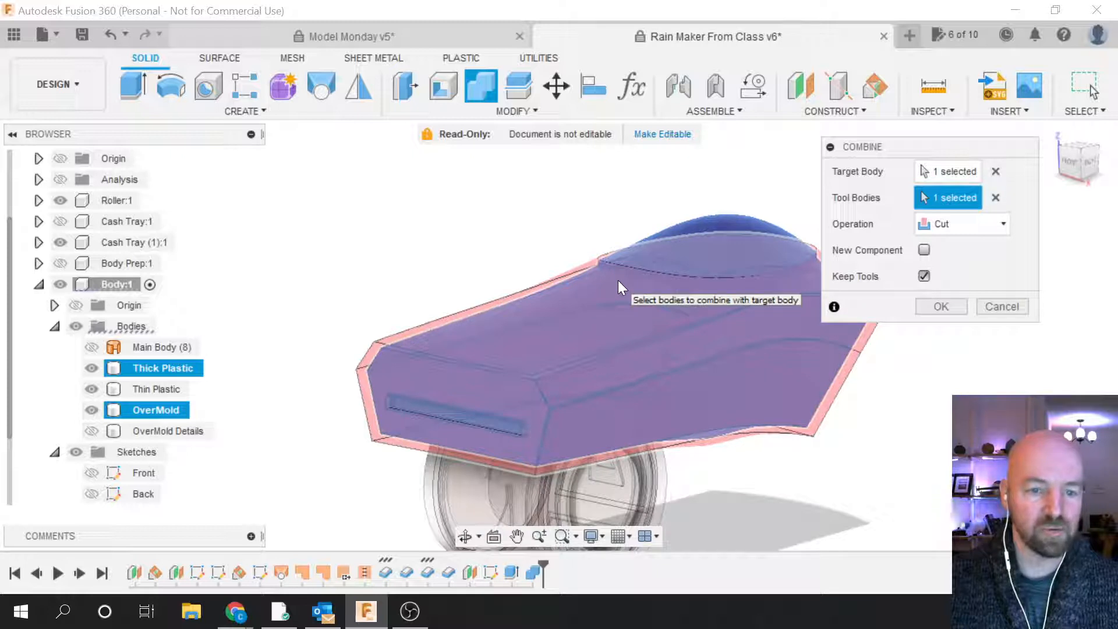
{"action": "left_click", "coordinate": [643, 264]}
{"action": "left_click", "coordinate": [635, 267]}
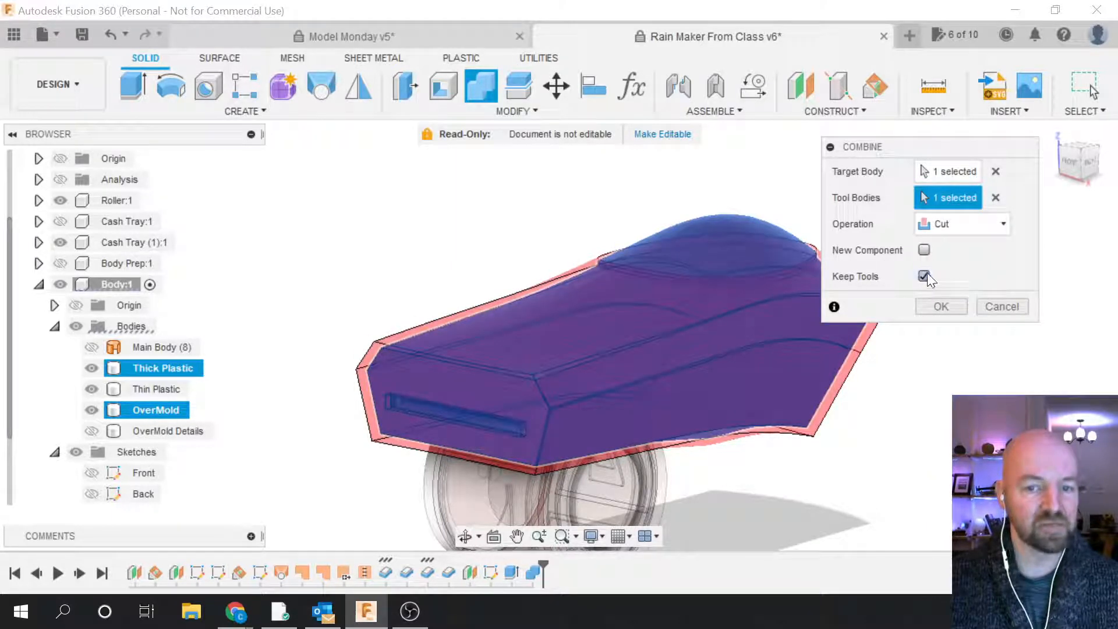
{"action": "left_click", "coordinate": [944, 307]}
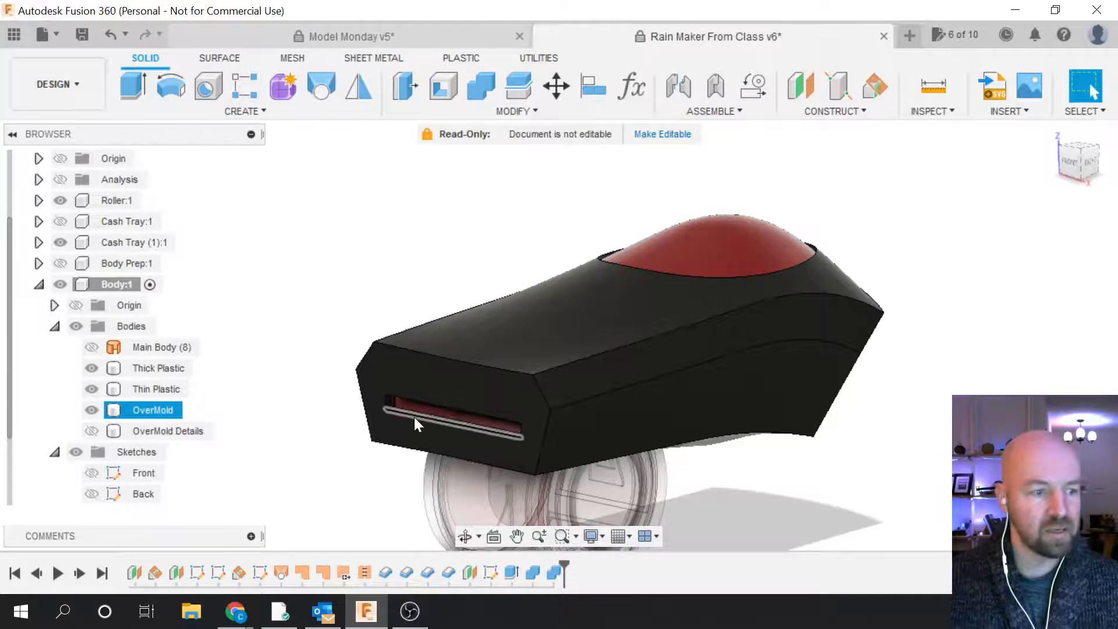
Step: Hide and reshow the OverMold body to inspect the cut results
{"action": "left_click", "coordinate": [97, 412]}
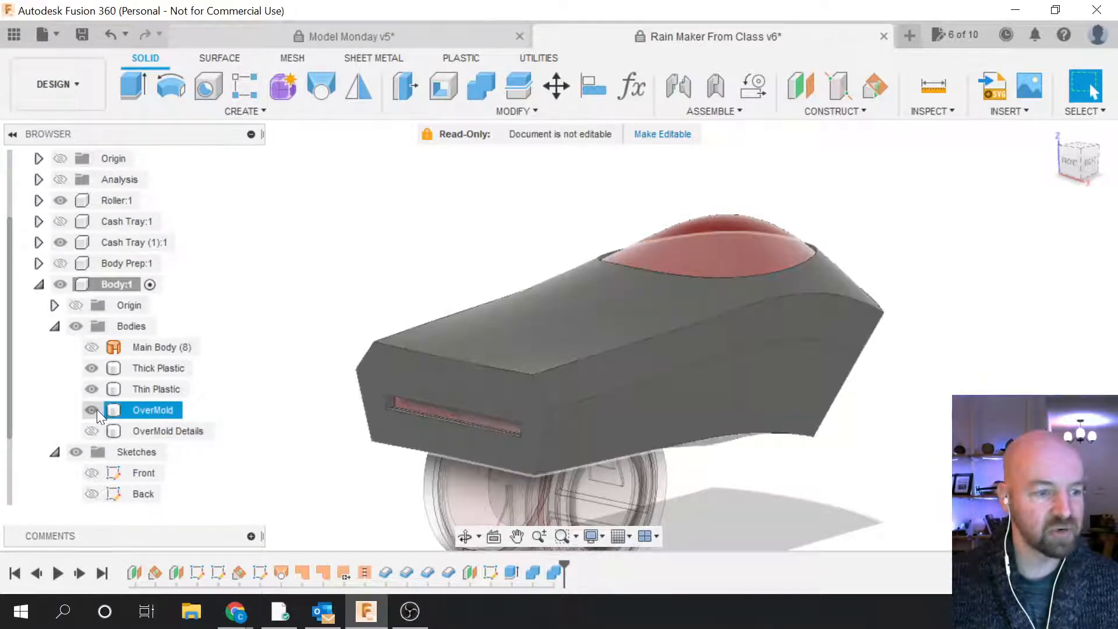
{"action": "left_click", "coordinate": [87, 410]}
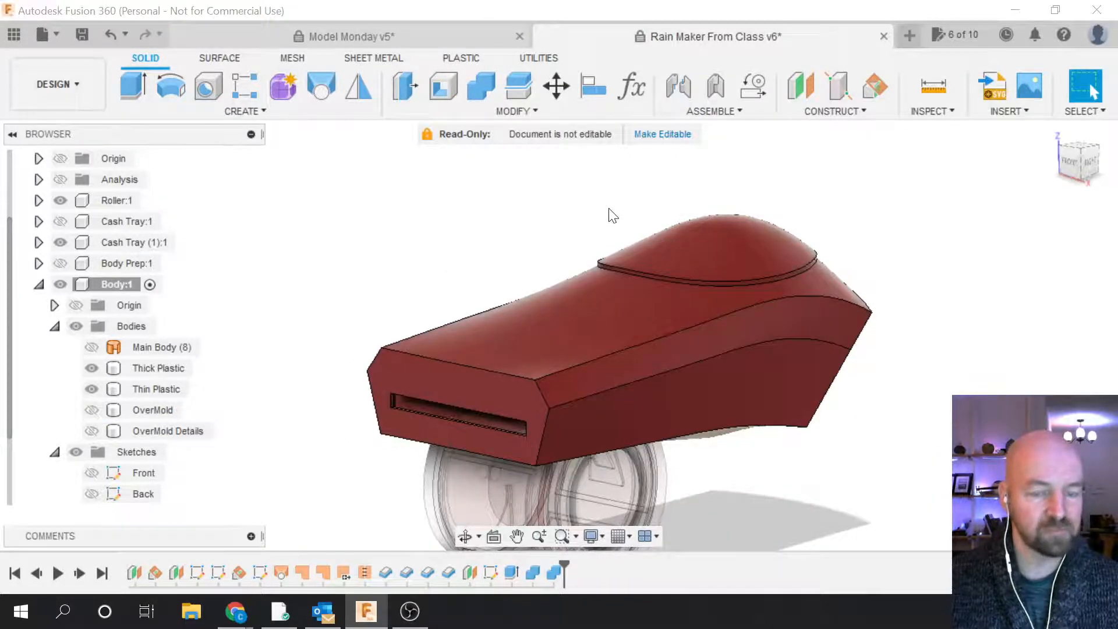
{"action": "scroll", "coordinate": [615, 215], "scroll_direction": "up", "scroll_amount": 2}
{"action": "scroll", "coordinate": [615, 216], "scroll_direction": "up", "scroll_amount": 2}
{"action": "left_click", "coordinate": [779, 299]}
{"action": "scroll", "coordinate": [578, 336], "scroll_direction": "down", "scroll_amount": 2}
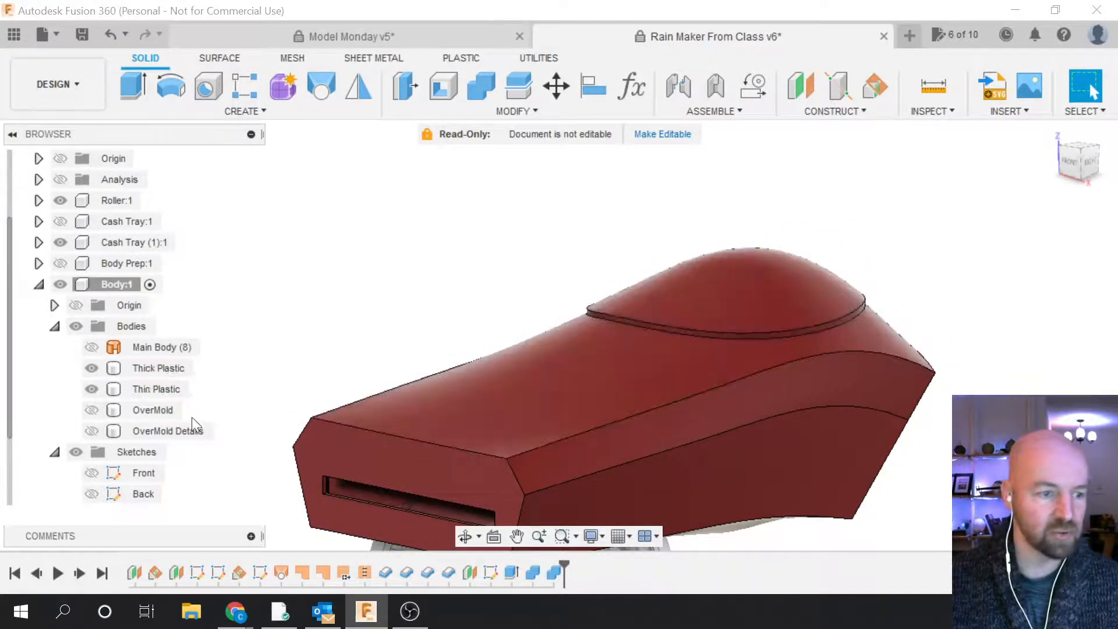
{"action": "left_click", "coordinate": [92, 410]}
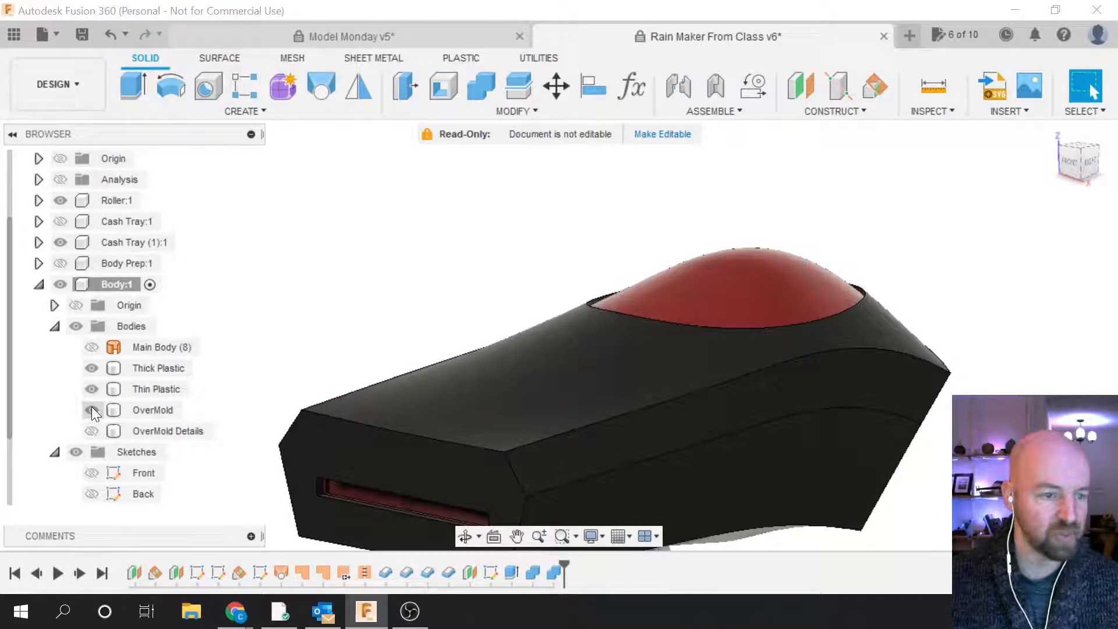
{"action": "left_click", "coordinate": [92, 408]}
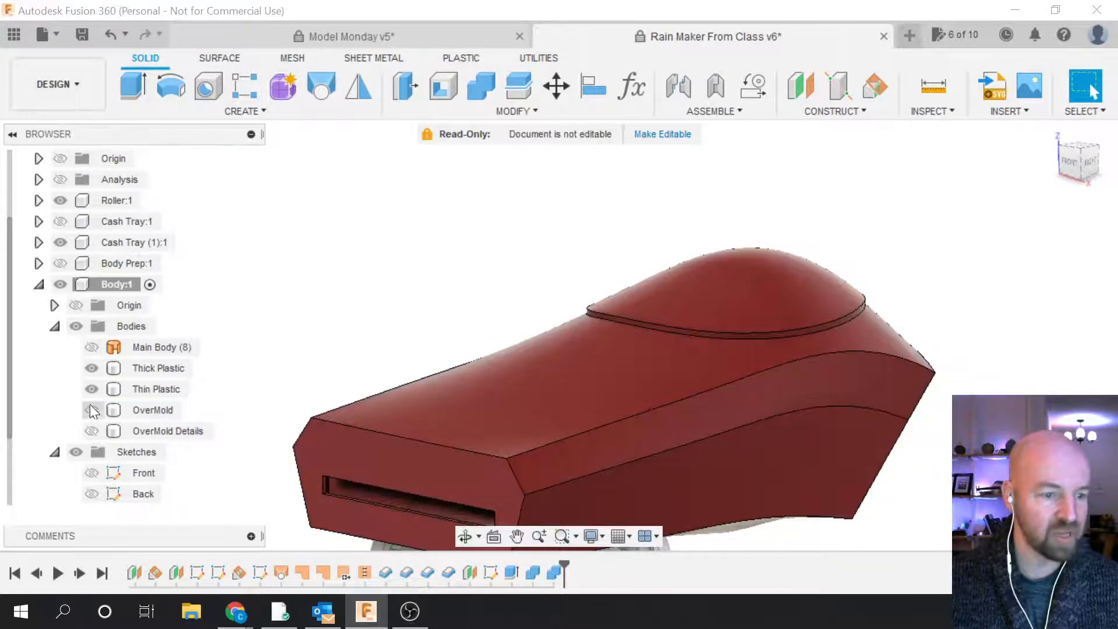
Step: Hide the Thin Plastic body and show OverMold again
{"action": "left_click", "coordinate": [114, 410]}
{"action": "left_click", "coordinate": [87, 370]}
{"action": "left_click", "coordinate": [88, 389]}
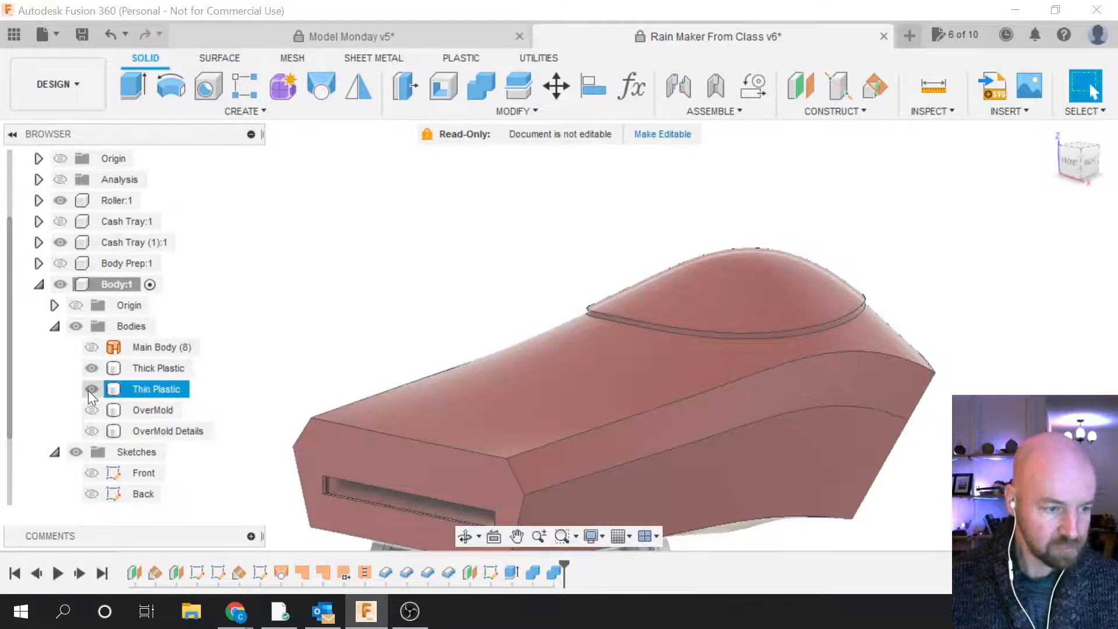
{"action": "left_click", "coordinate": [90, 389]}
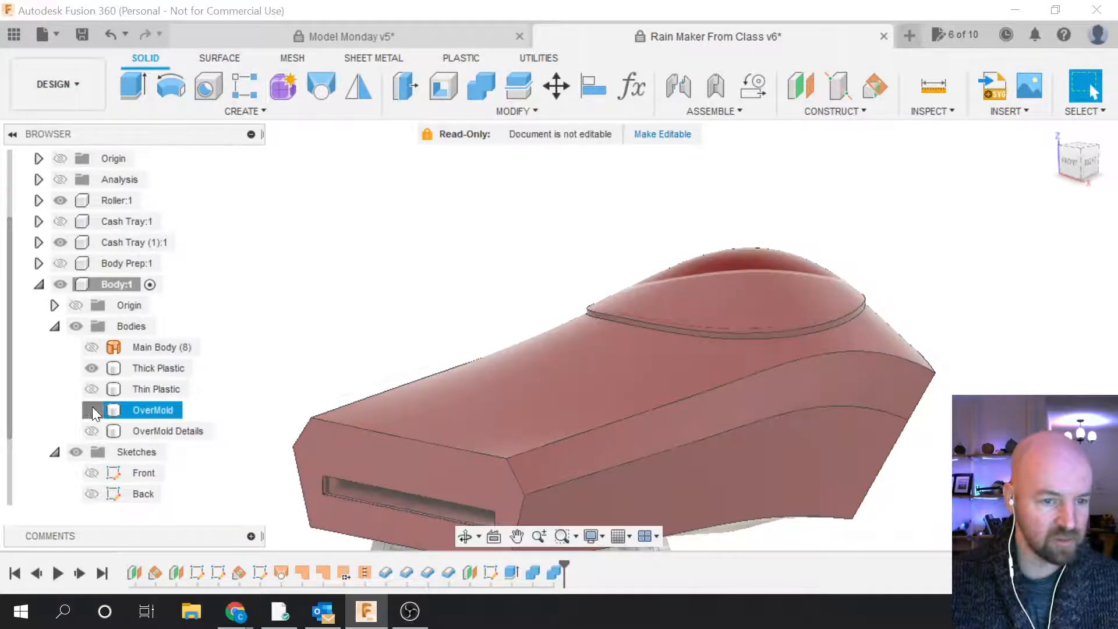
{"action": "left_click", "coordinate": [92, 409]}
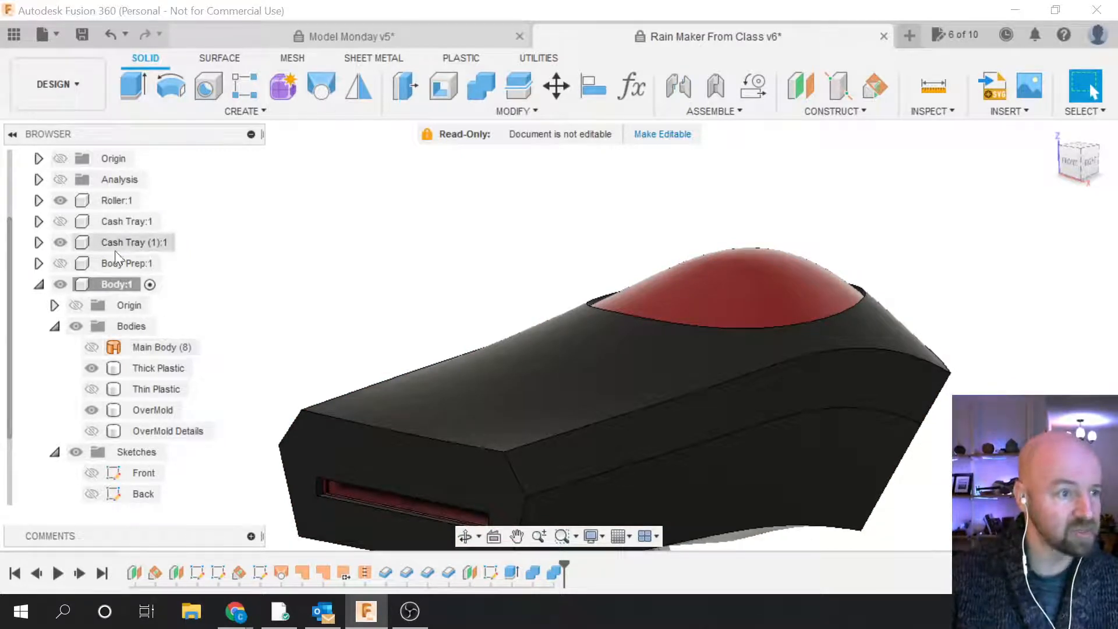
Step: Turn the section view back on and highlight Thick Plastic and OverMold in the cut
{"action": "left_click", "coordinate": [61, 179]}
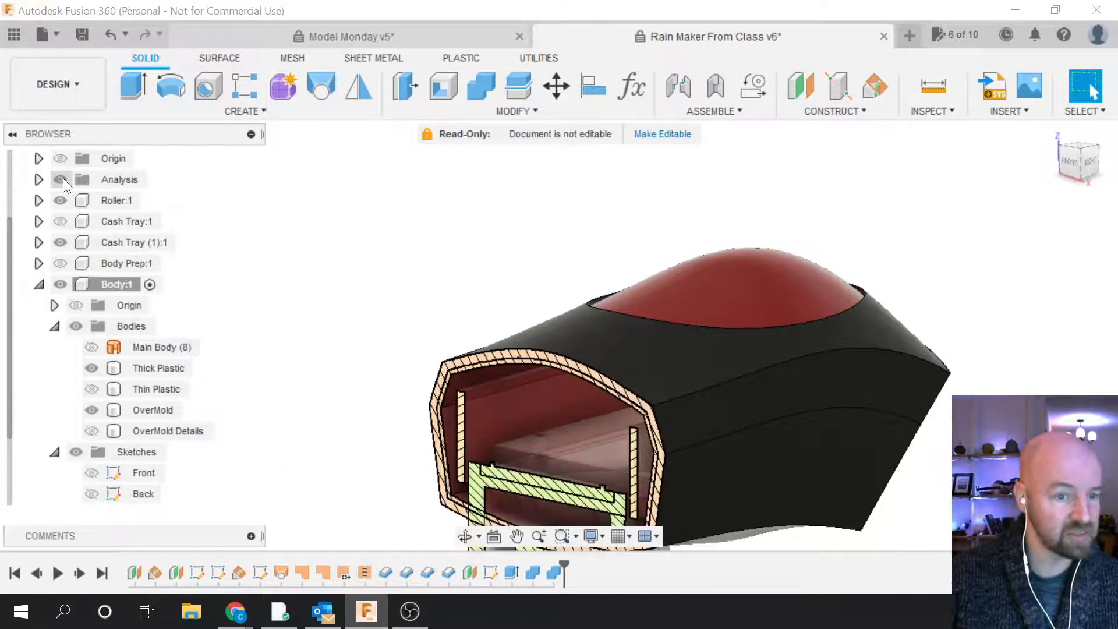
{"action": "scroll", "coordinate": [573, 276], "scroll_direction": "down", "scroll_amount": 2}
{"action": "scroll", "coordinate": [539, 421], "scroll_direction": "up", "scroll_amount": 3}
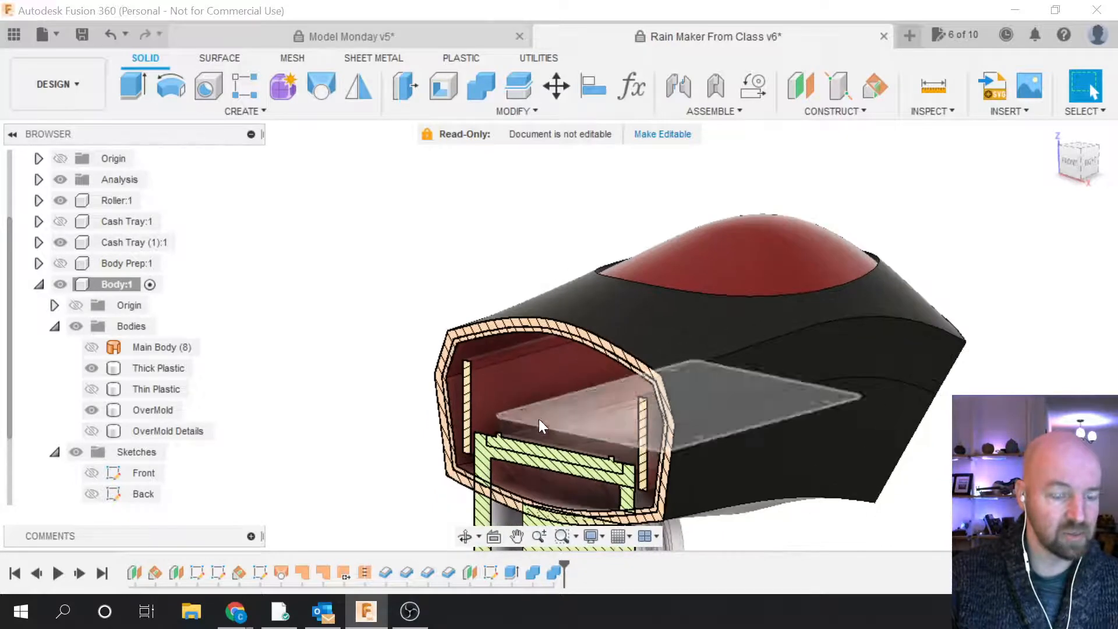
{"action": "scroll", "coordinate": [837, 356], "scroll_direction": "down", "scroll_amount": 1}
{"action": "scroll", "coordinate": [837, 356], "scroll_direction": "down", "scroll_amount": 1}
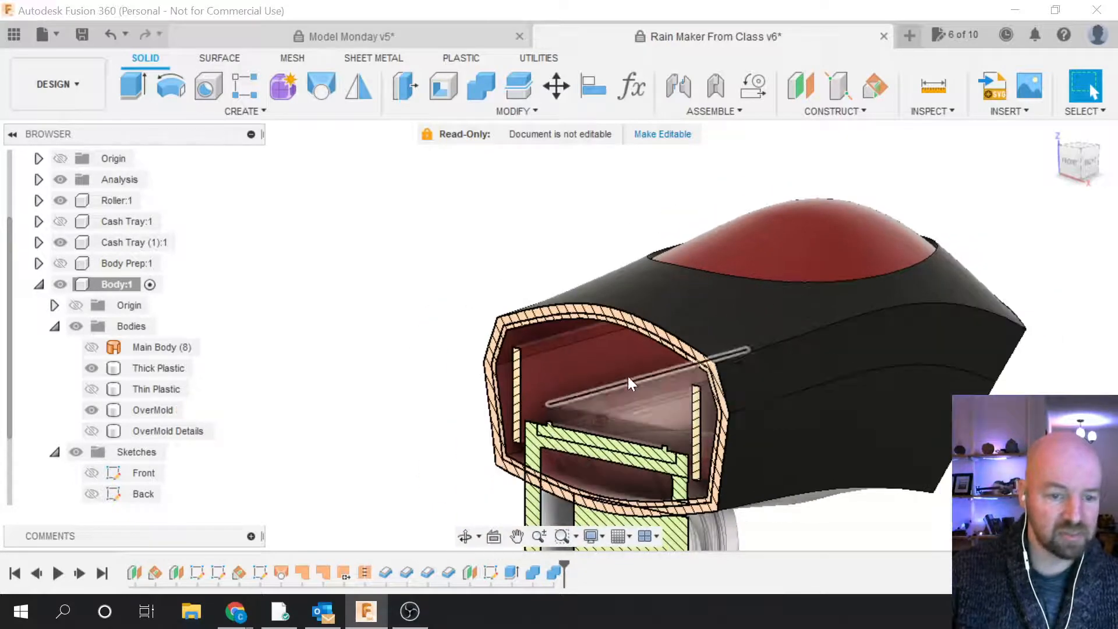
{"action": "scroll", "coordinate": [599, 331], "scroll_direction": "down", "scroll_amount": 1}
{"action": "scroll", "coordinate": [648, 462], "scroll_direction": "up", "scroll_amount": 3}
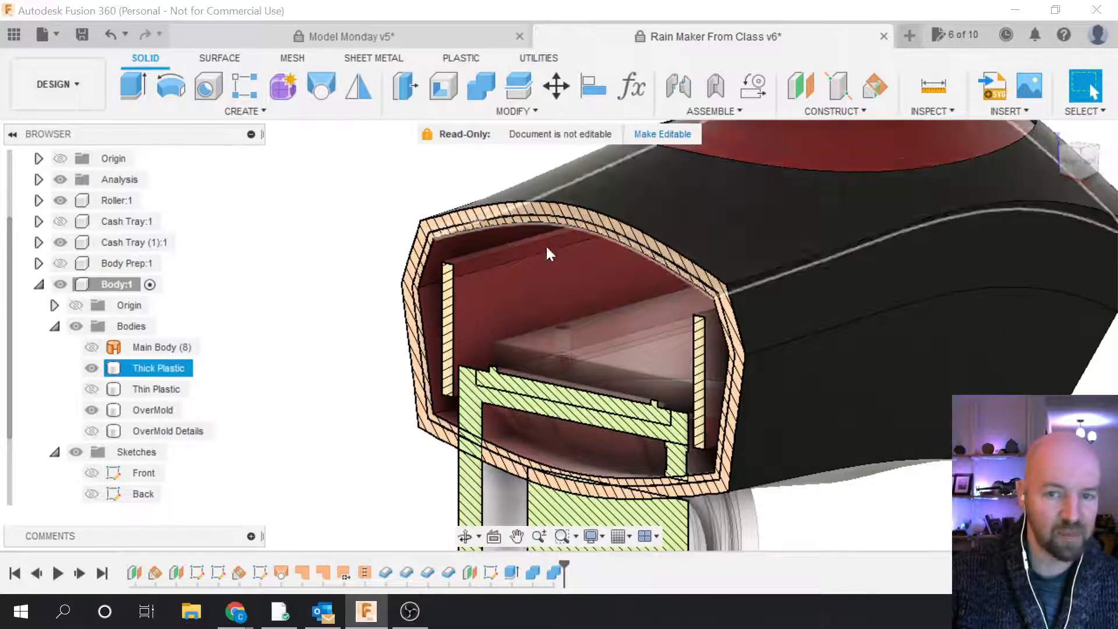
{"action": "scroll", "coordinate": [485, 375], "scroll_direction": "down", "scroll_amount": 1}
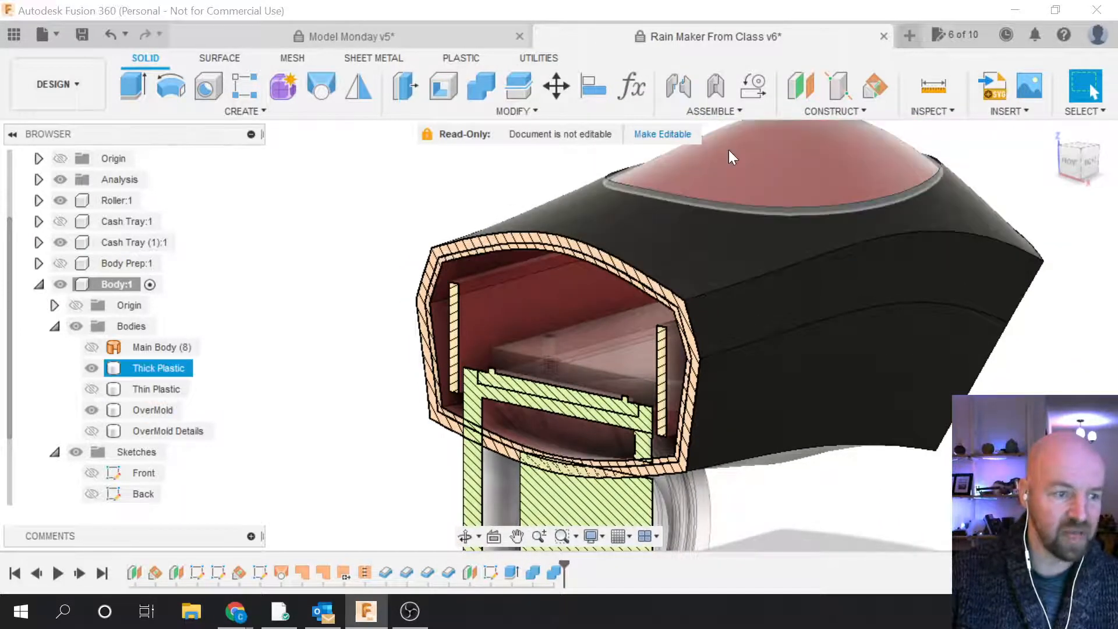
{"action": "left_click", "coordinate": [169, 368]}
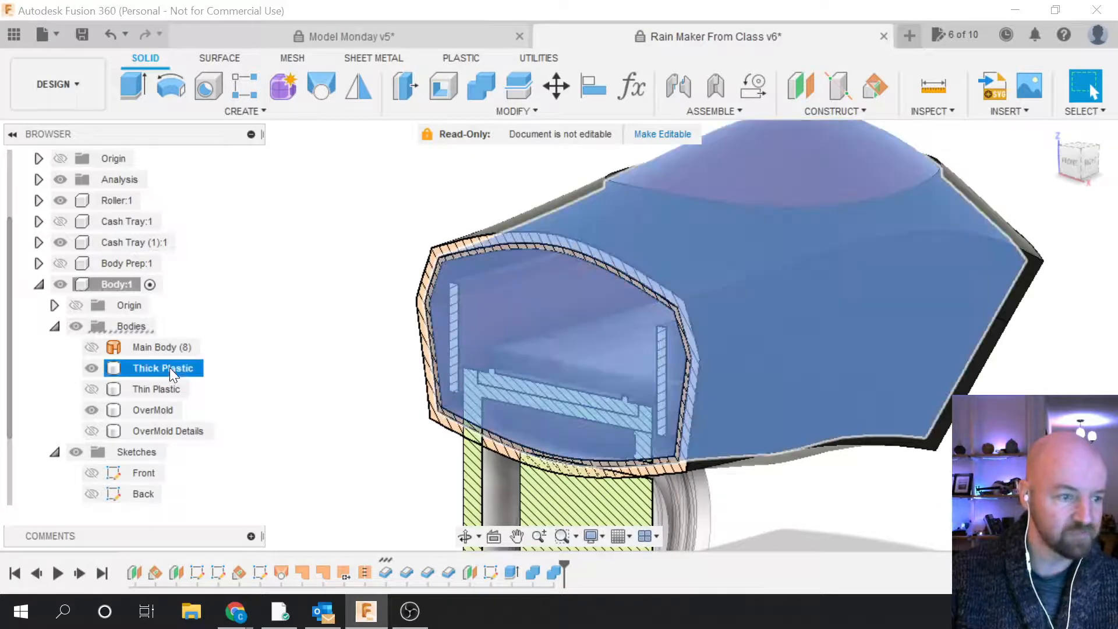
{"action": "left_click", "coordinate": [153, 410]}
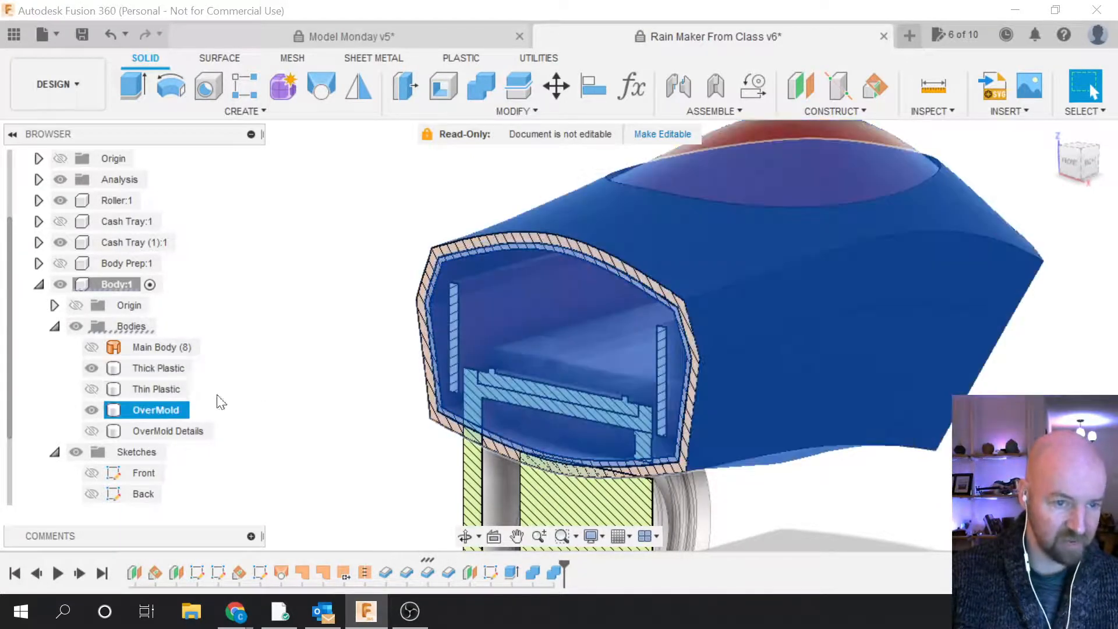
{"action": "left_click", "coordinate": [322, 416]}
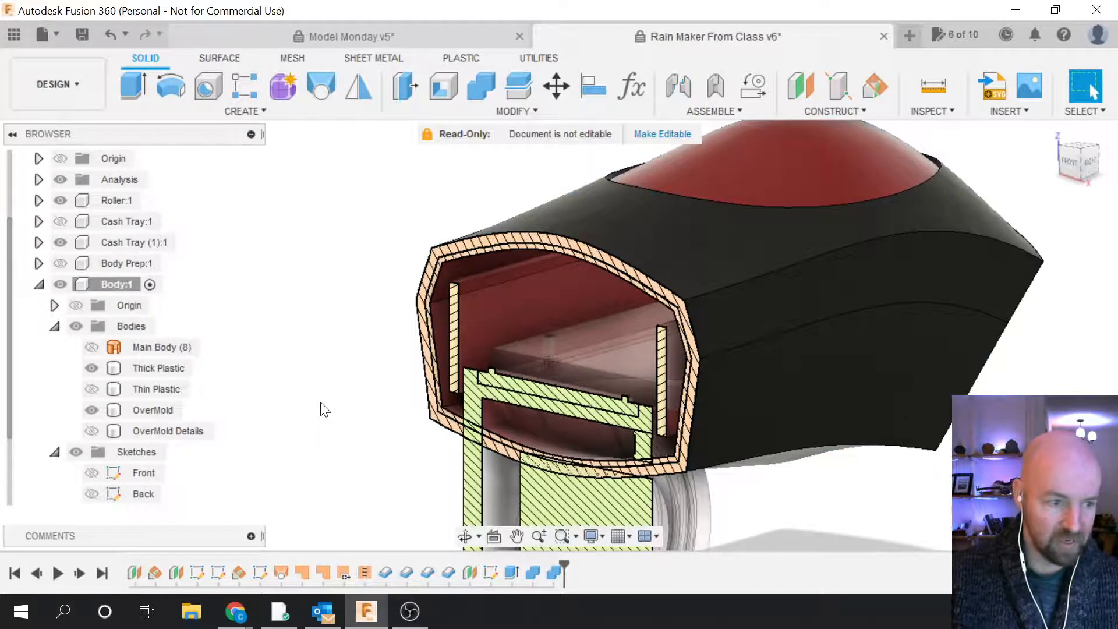
Step: Show OverMold Details and hide OverMold
{"action": "scroll", "coordinate": [621, 472], "scroll_direction": "down", "scroll_amount": 3}
{"action": "scroll", "coordinate": [794, 489], "scroll_direction": "down", "scroll_amount": 2}
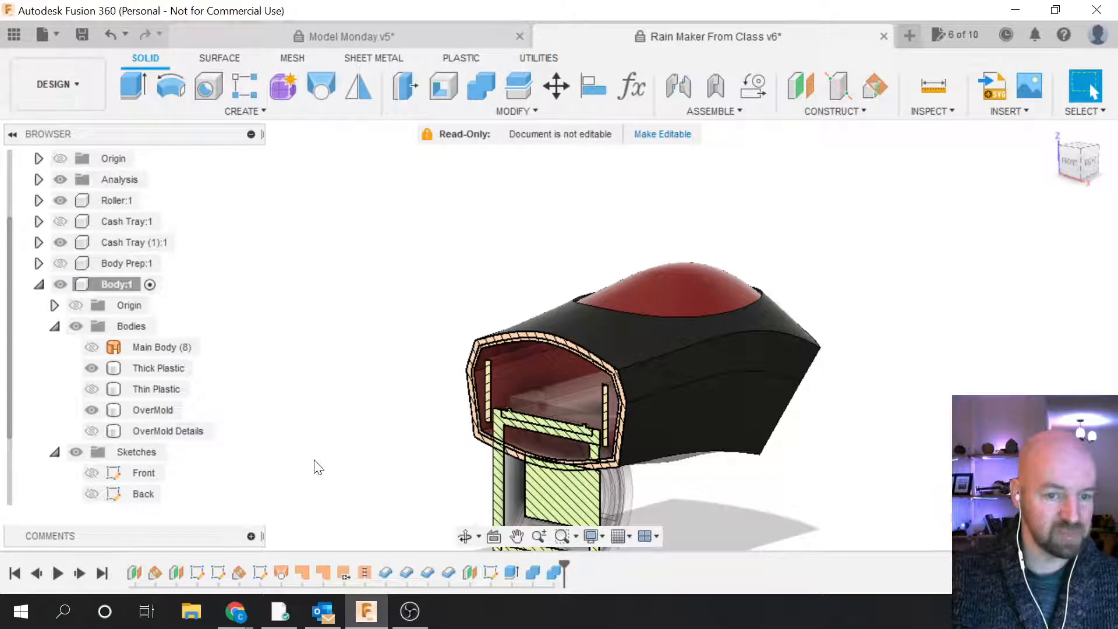
{"action": "left_click", "coordinate": [95, 431]}
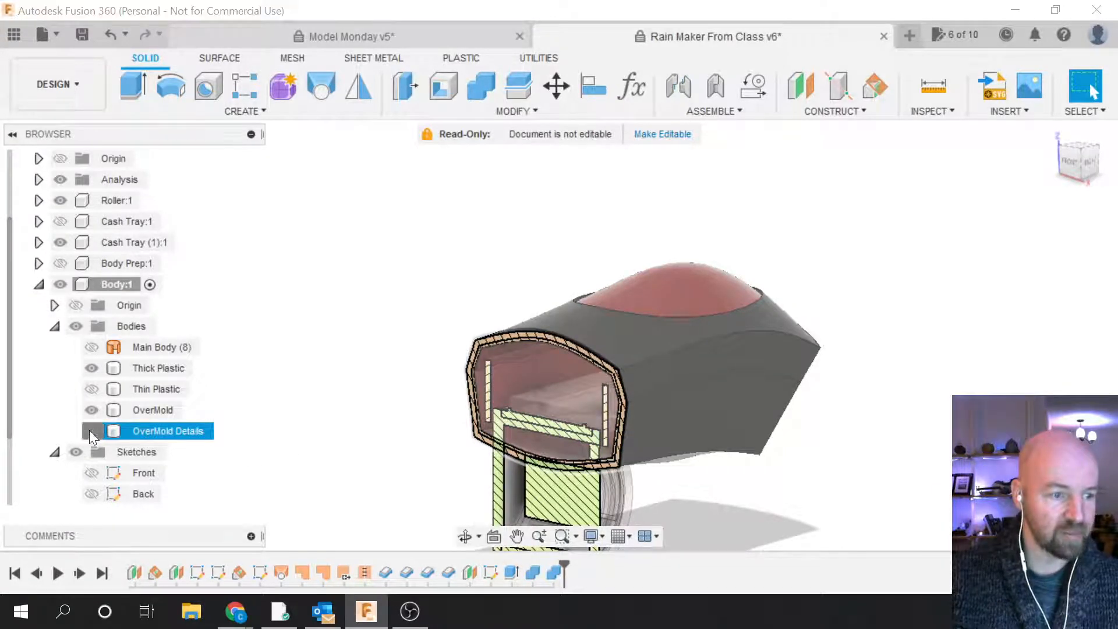
{"action": "left_click", "coordinate": [91, 431]}
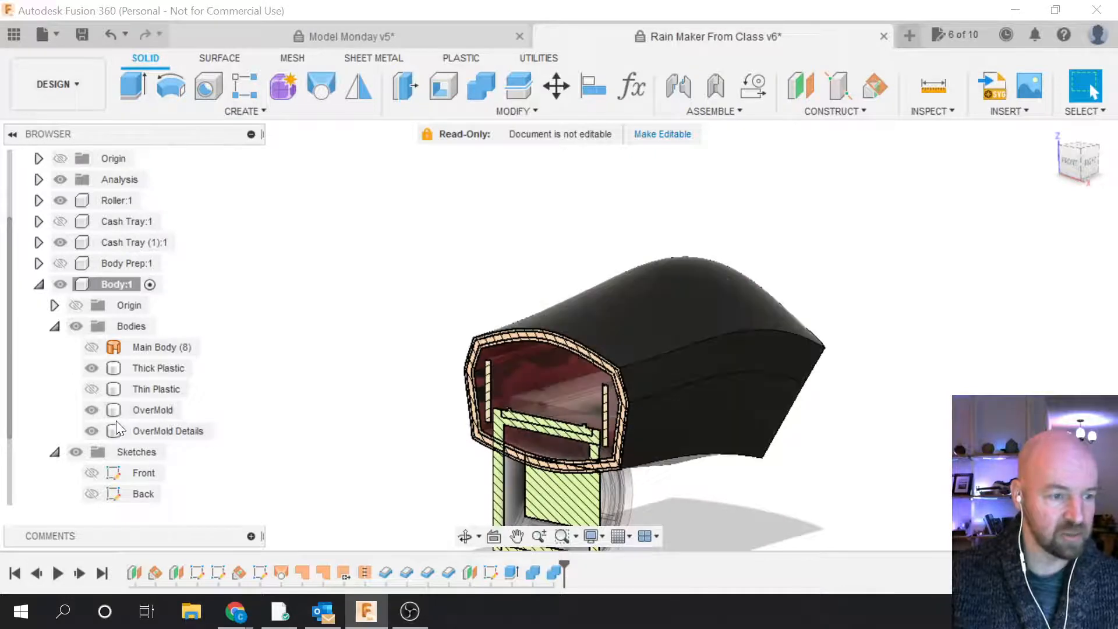
{"action": "left_click", "coordinate": [113, 410]}
{"action": "left_click", "coordinate": [90, 411]}
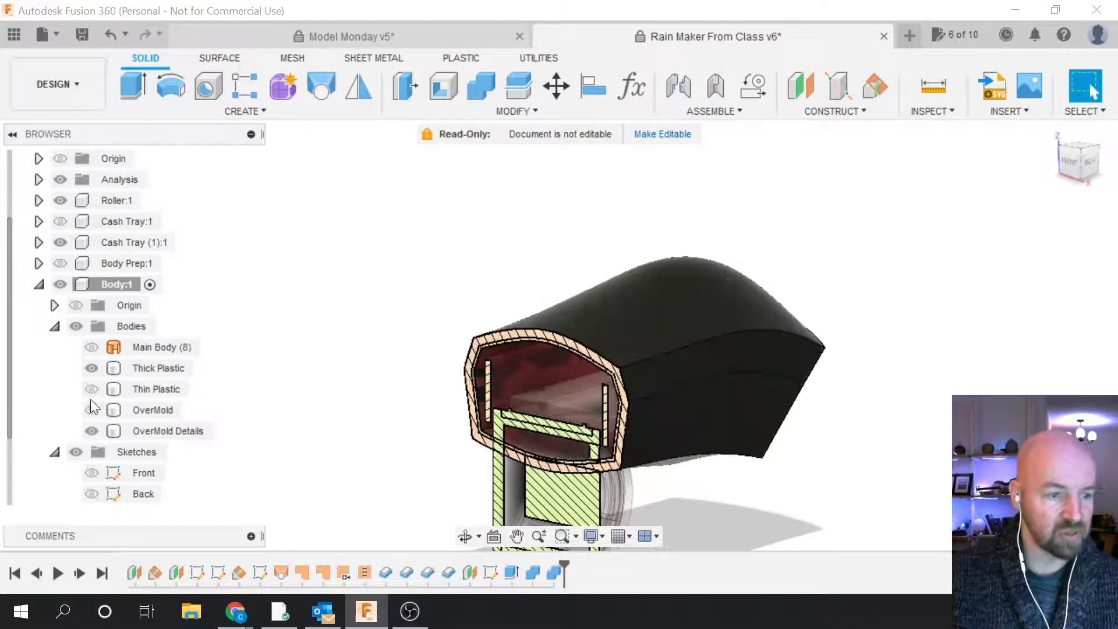
Step: Hide Thick Plastic, show OverMold instead of OverMold Details, and orbit to view the top
{"action": "left_click", "coordinate": [92, 368]}
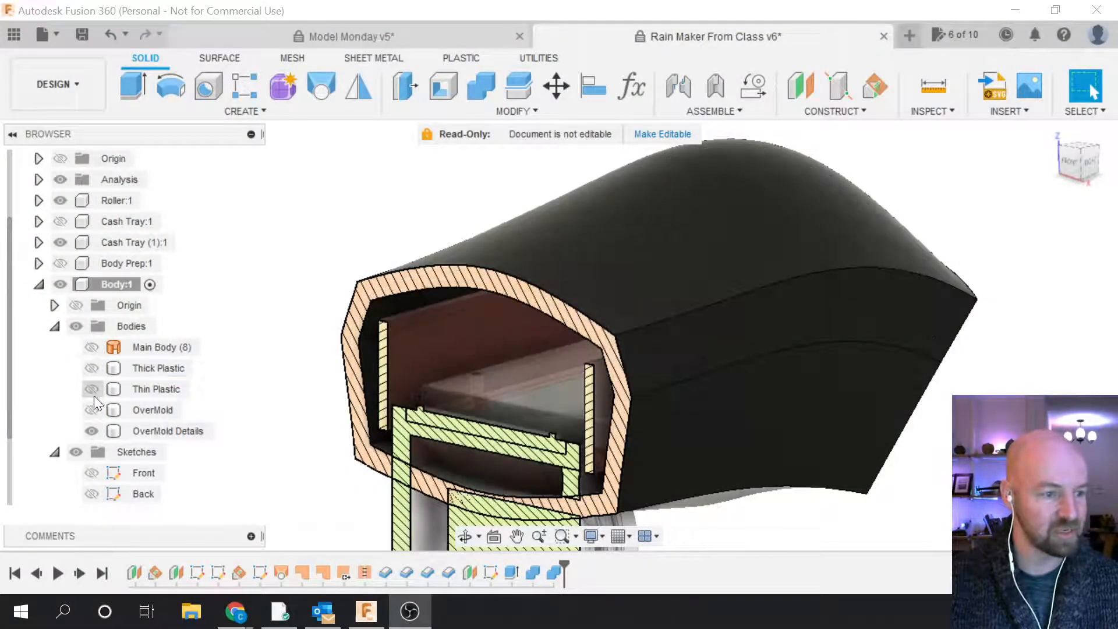
{"action": "left_click", "coordinate": [92, 410]}
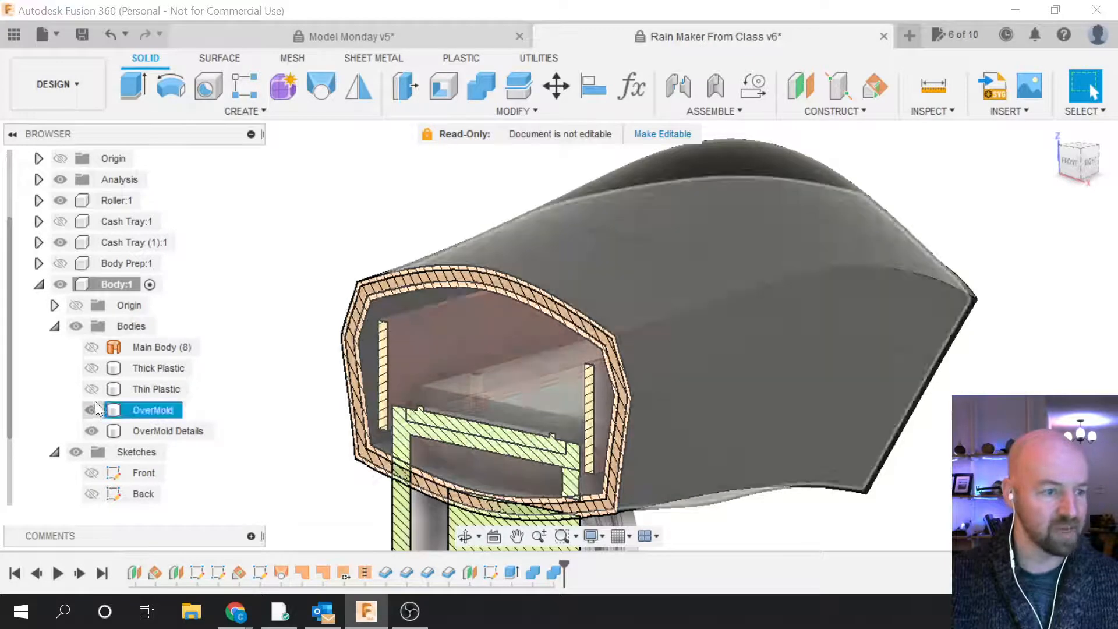
{"action": "left_click", "coordinate": [91, 431]}
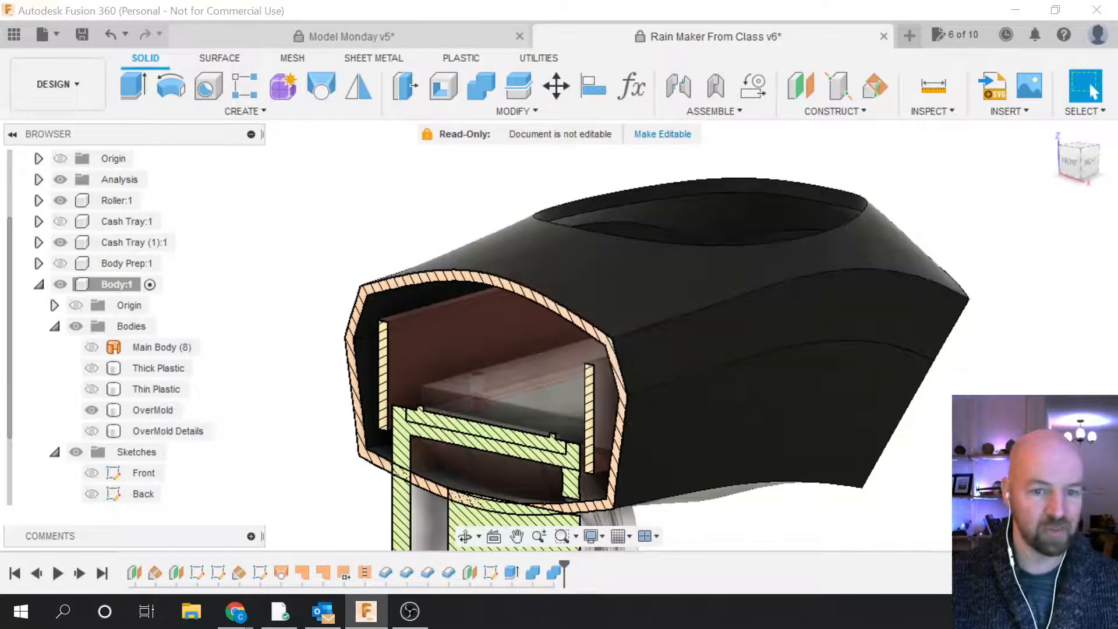
{"action": "scroll", "coordinate": [1040, 461], "scroll_direction": "down", "scroll_amount": 3}
{"action": "left_click_drag", "start_coordinate": [1078, 156], "coordinate": [1040, 166]}
{"action": "scroll", "coordinate": [821, 450], "scroll_direction": "up", "scroll_amount": 3}
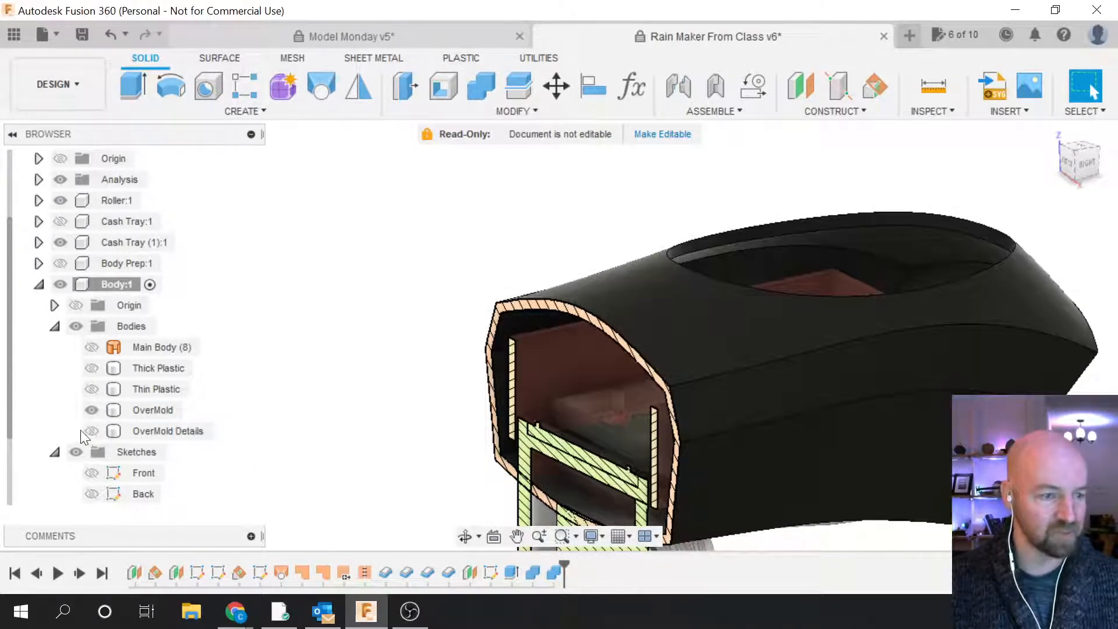
Step: Swap back to OverMold Details visible with OverMold hidden
{"action": "left_click", "coordinate": [93, 431]}
{"action": "left_click", "coordinate": [93, 430]}
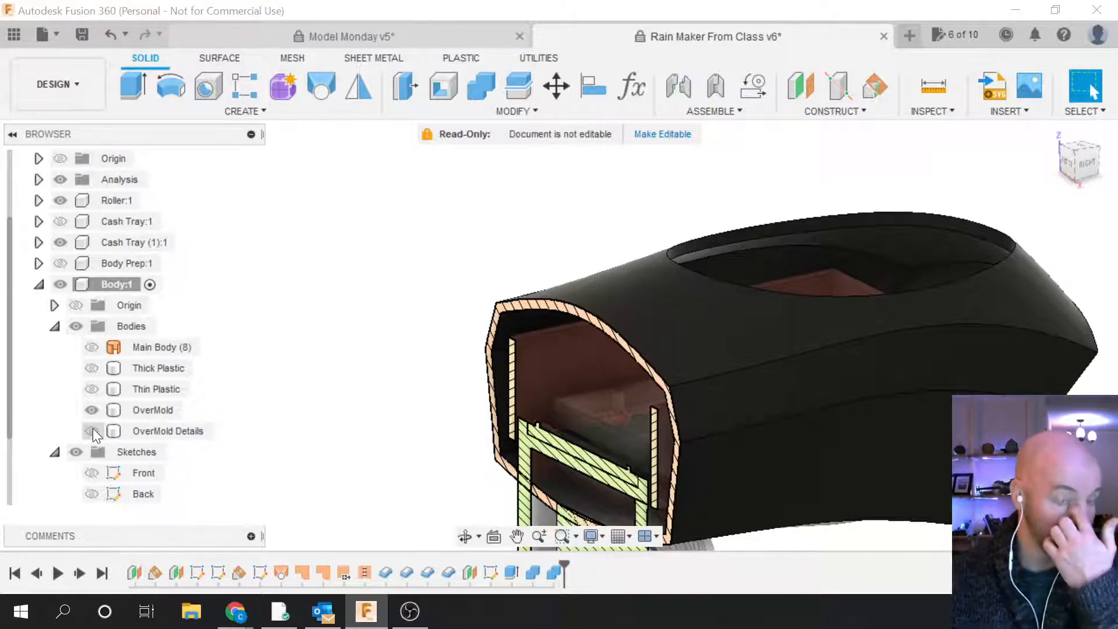
{"action": "left_click", "coordinate": [92, 411]}
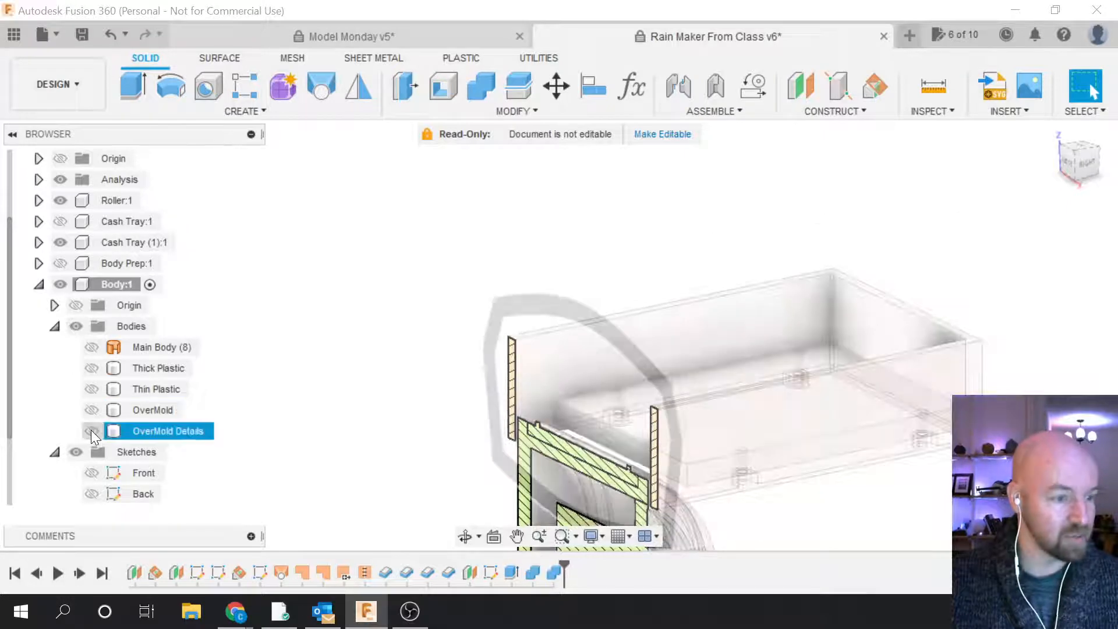
{"action": "left_click", "coordinate": [91, 429]}
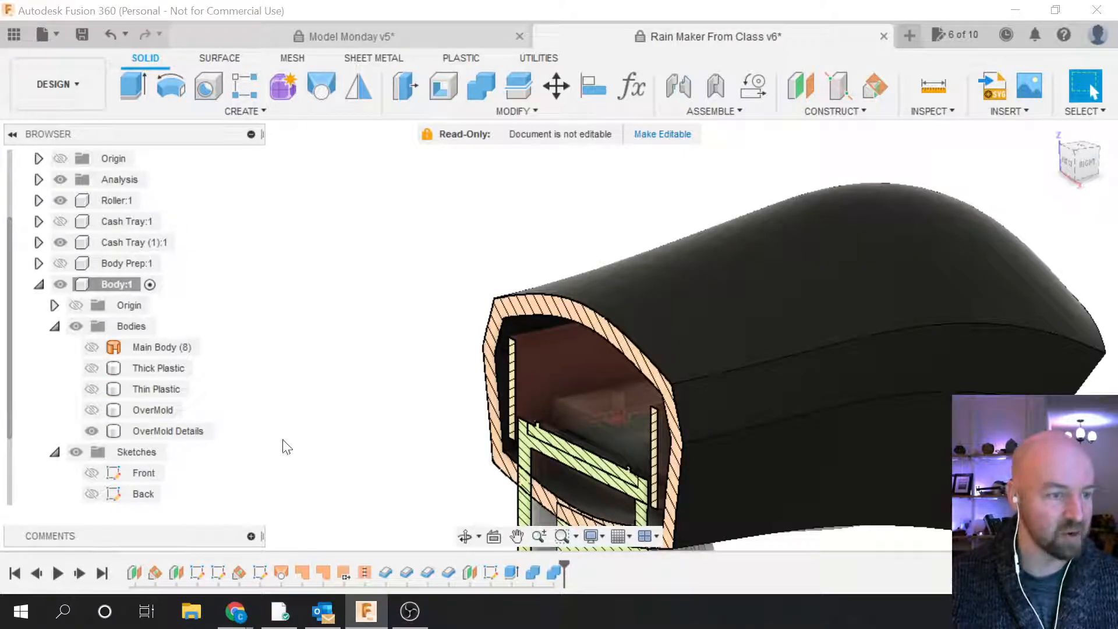
{"action": "scroll", "coordinate": [285, 447], "scroll_direction": "down", "scroll_amount": 3}
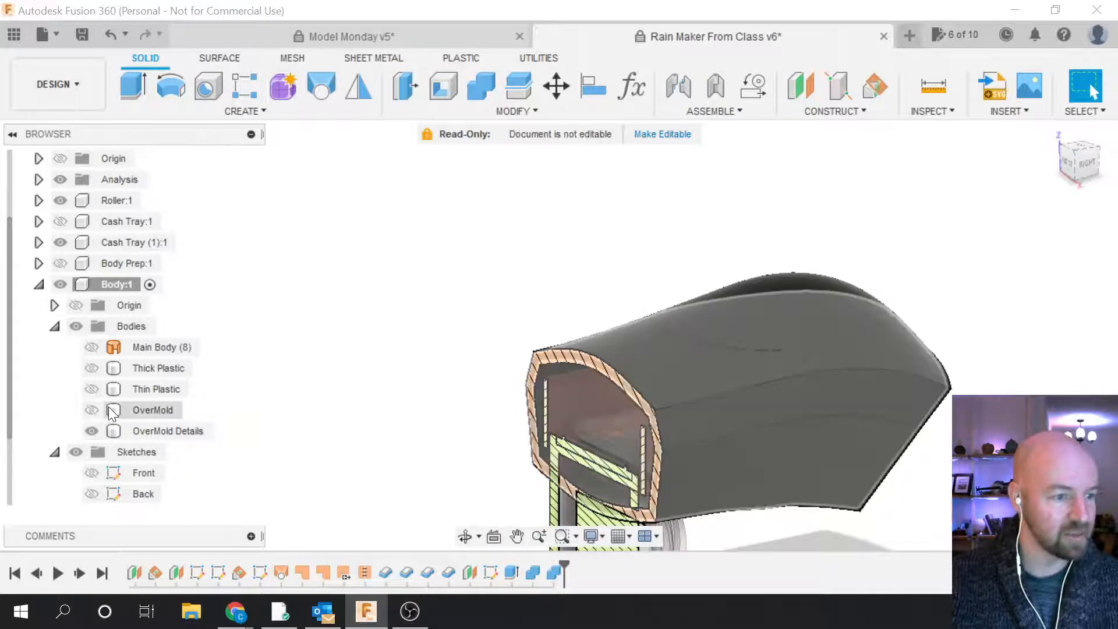
Step: Turn off the section analysis and bring up the context menu for the Top OverMold sketch
{"action": "left_click", "coordinate": [60, 180]}
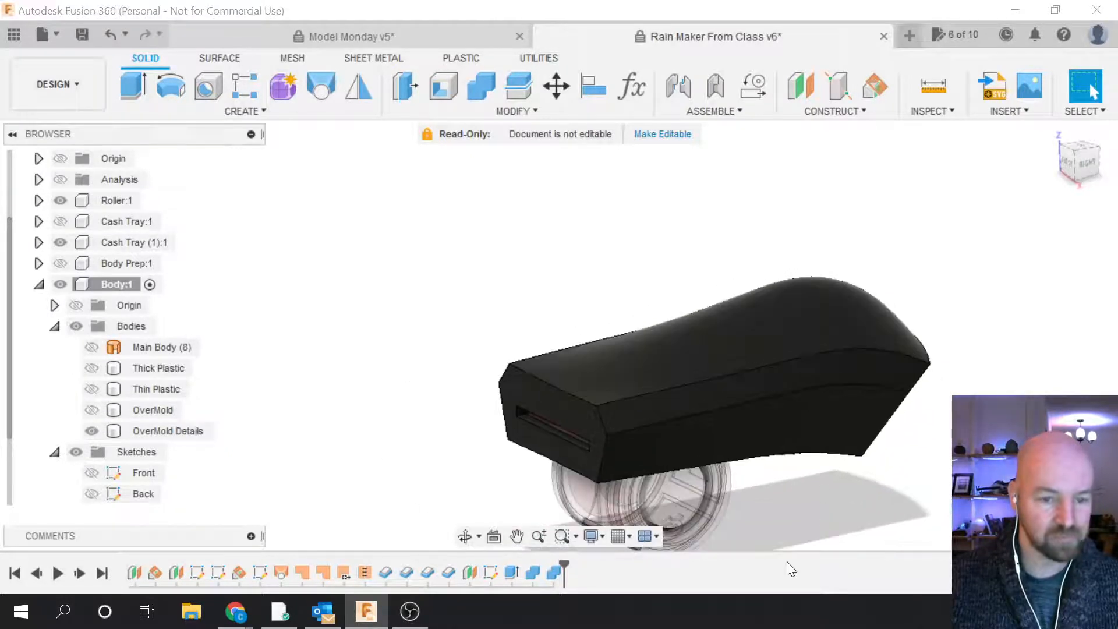
{"action": "scroll", "coordinate": [724, 458], "scroll_direction": "up", "scroll_amount": 2}
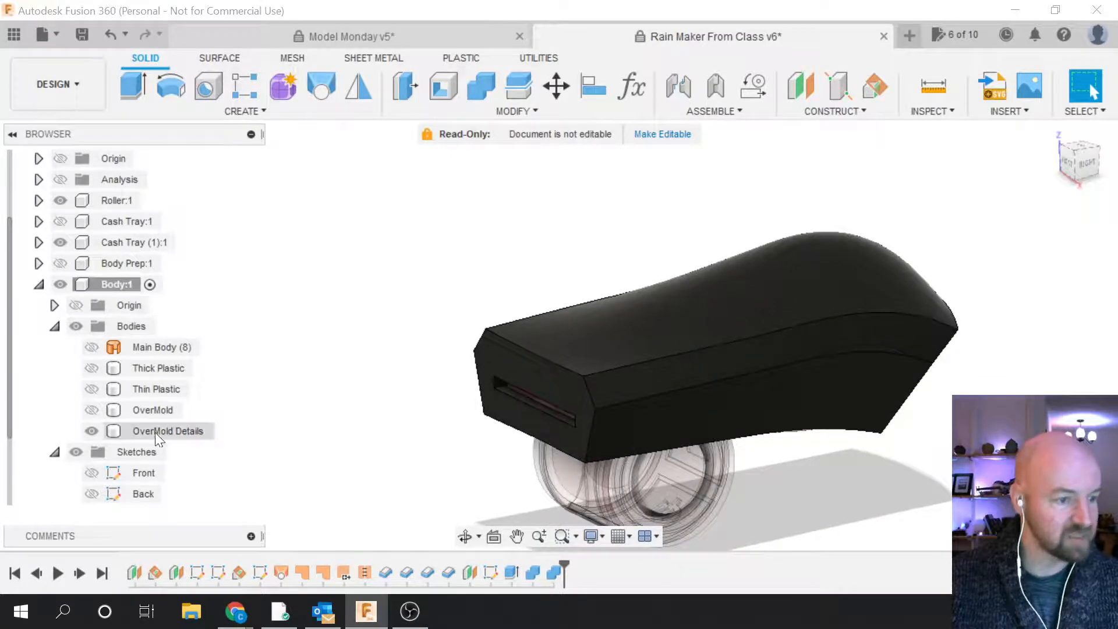
{"action": "scroll", "coordinate": [134, 460], "scroll_direction": "down", "scroll_amount": 3}
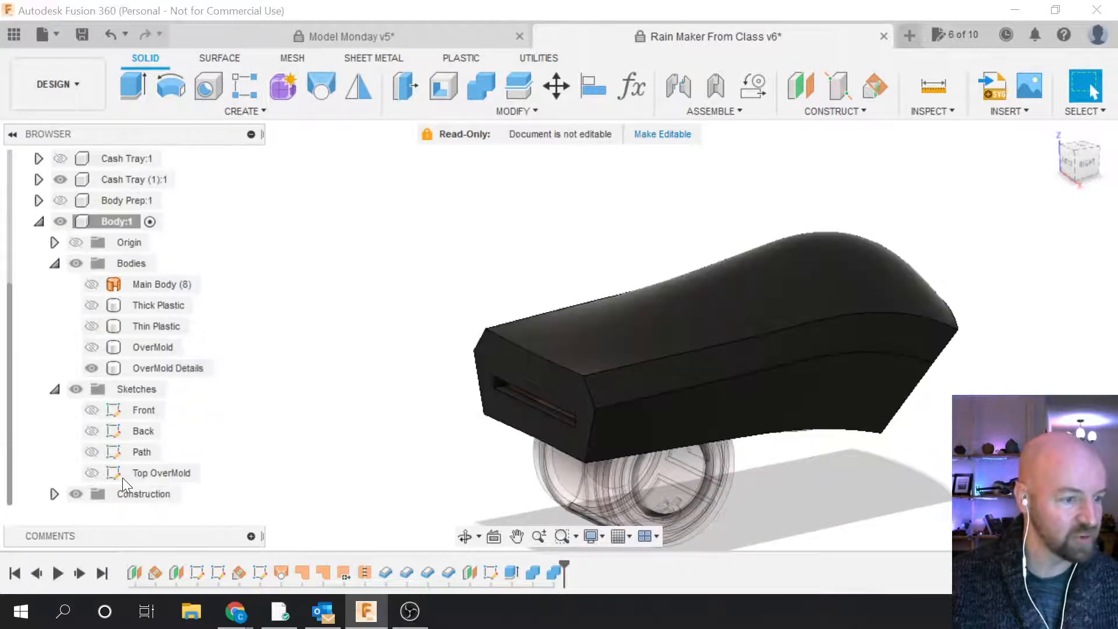
{"action": "right_click", "coordinate": [156, 474]}
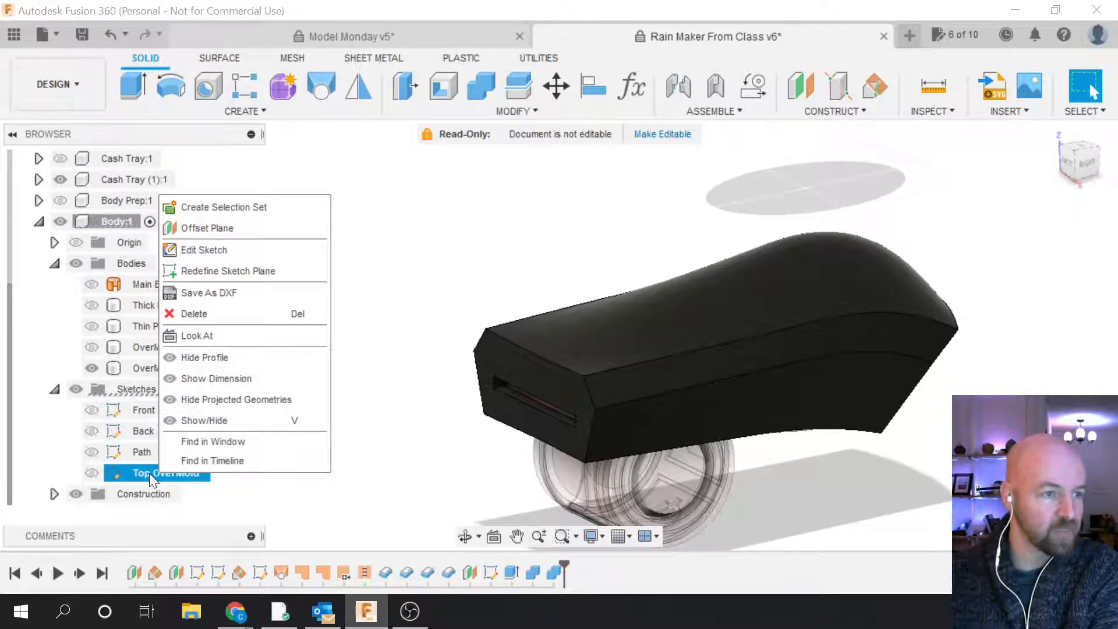
Step: Open the Top OverMold sketch for editing
{"action": "left_click", "coordinate": [232, 253]}
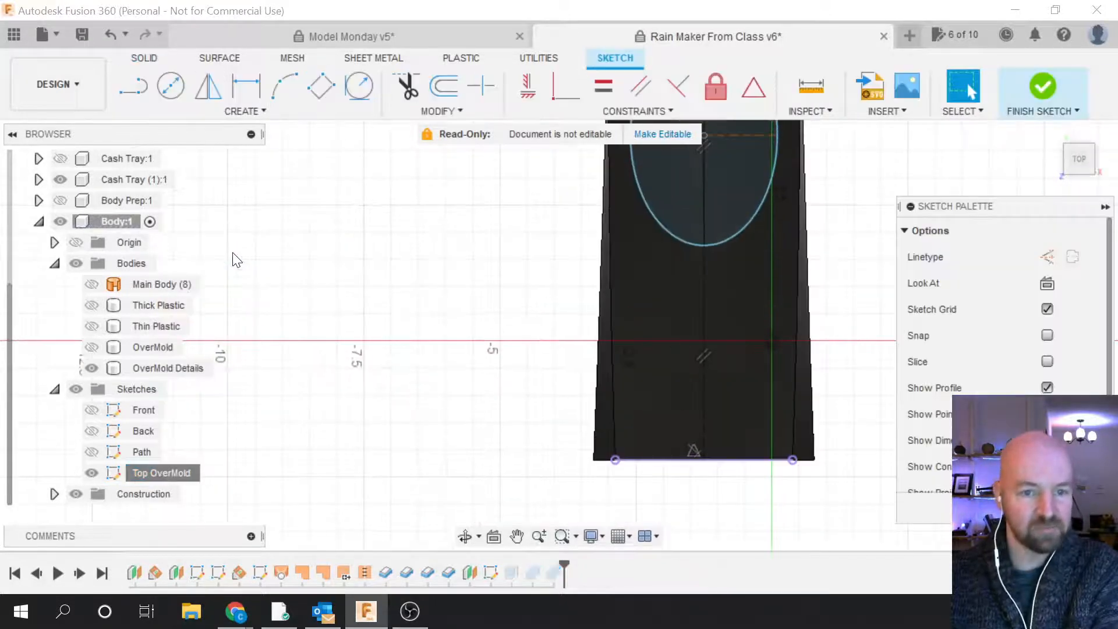
{"action": "scroll", "coordinate": [631, 516], "scroll_direction": "down", "scroll_amount": 4}
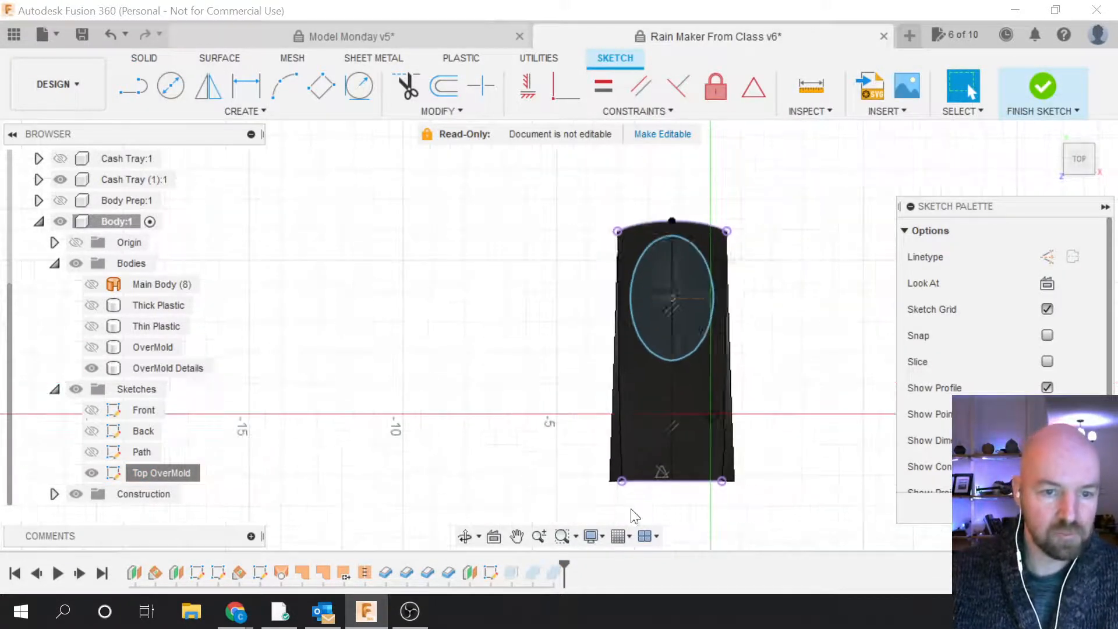
{"action": "scroll", "coordinate": [630, 454], "scroll_direction": "up", "scroll_amount": 2}
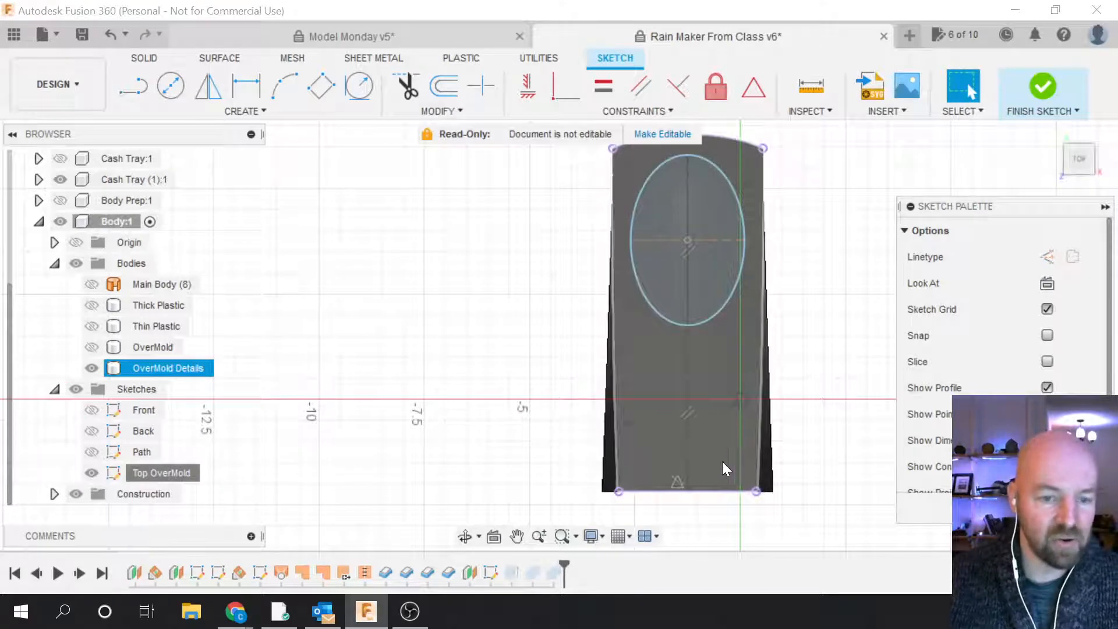
{"action": "scroll", "coordinate": [716, 464], "scroll_direction": "up", "scroll_amount": 2}
{"action": "scroll", "coordinate": [717, 431], "scroll_direction": "down", "scroll_amount": 1}
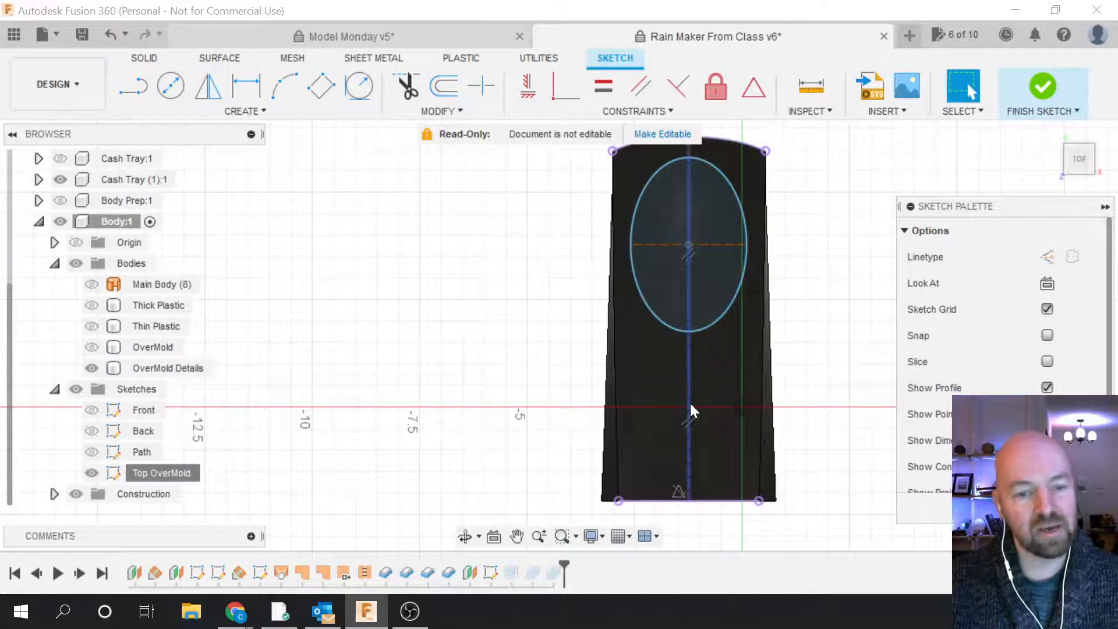
{"action": "scroll", "coordinate": [611, 498], "scroll_direction": "up", "scroll_amount": 2}
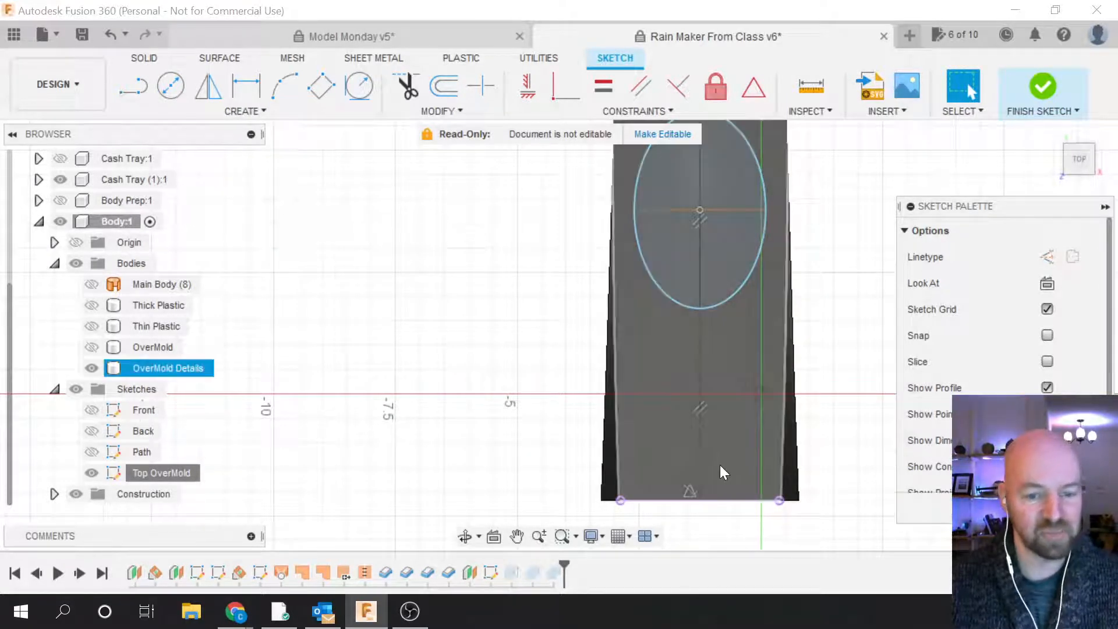
Step: Draw a diagonal line from the body's bottom centre up to near its left edge
{"action": "key", "text": "l"}
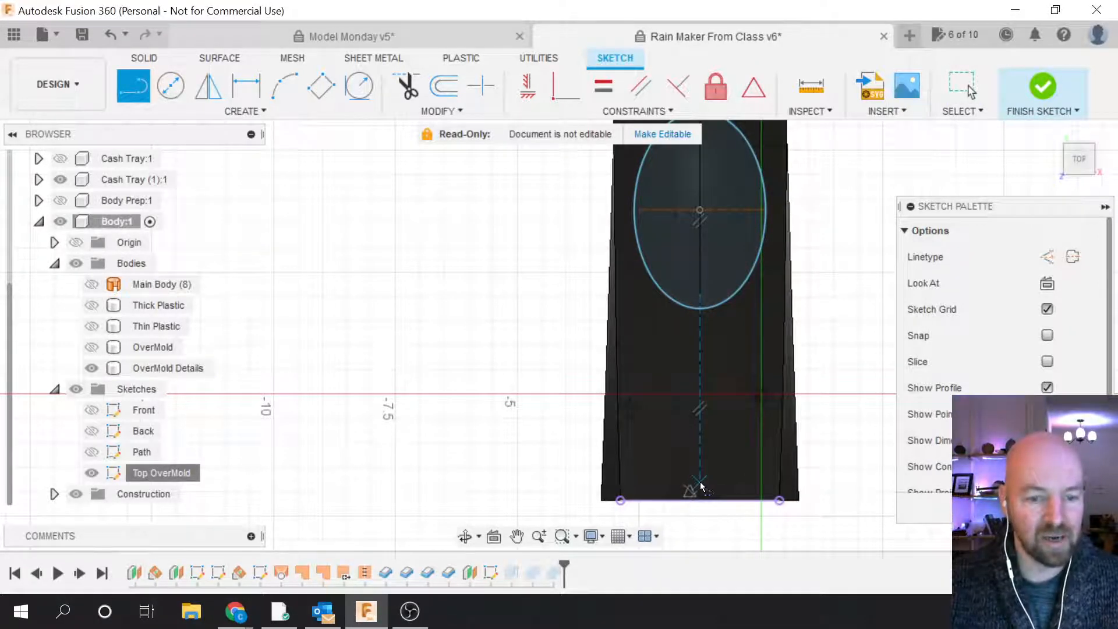
{"action": "left_click", "coordinate": [700, 482]}
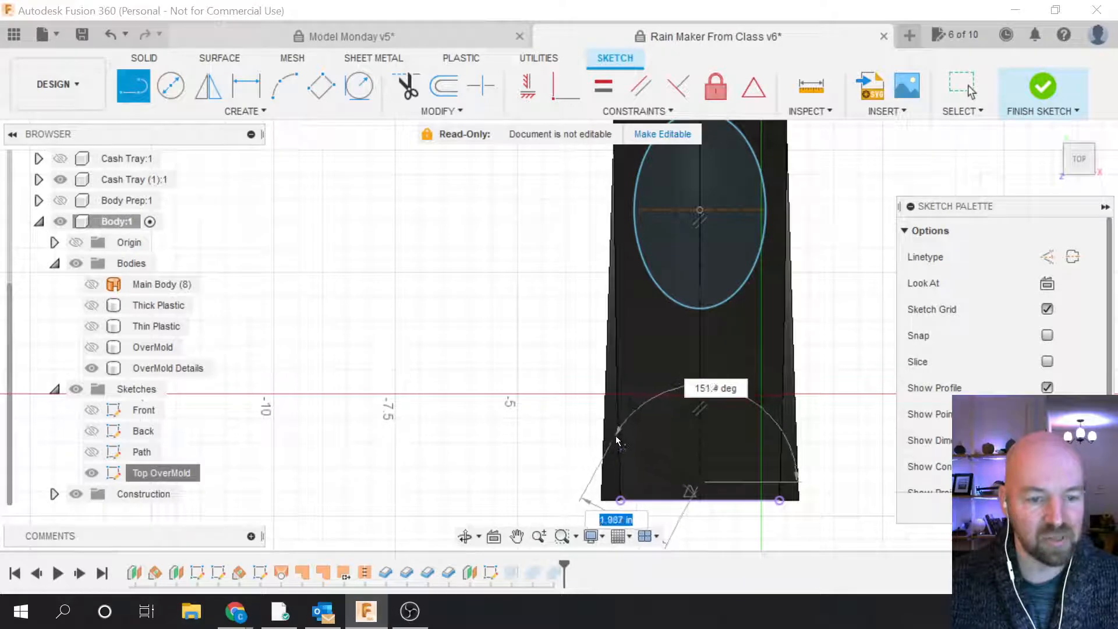
{"action": "scroll", "coordinate": [623, 437], "scroll_direction": "up", "scroll_amount": 2}
{"action": "scroll", "coordinate": [623, 437], "scroll_direction": "up", "scroll_amount": 1}
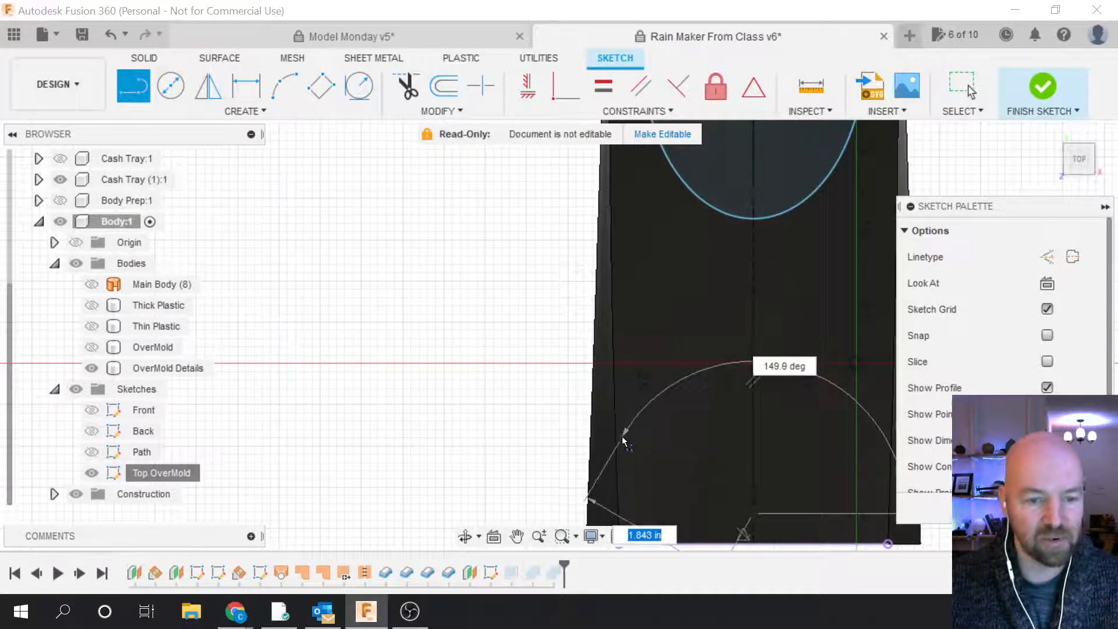
{"action": "left_click", "coordinate": [622, 437]}
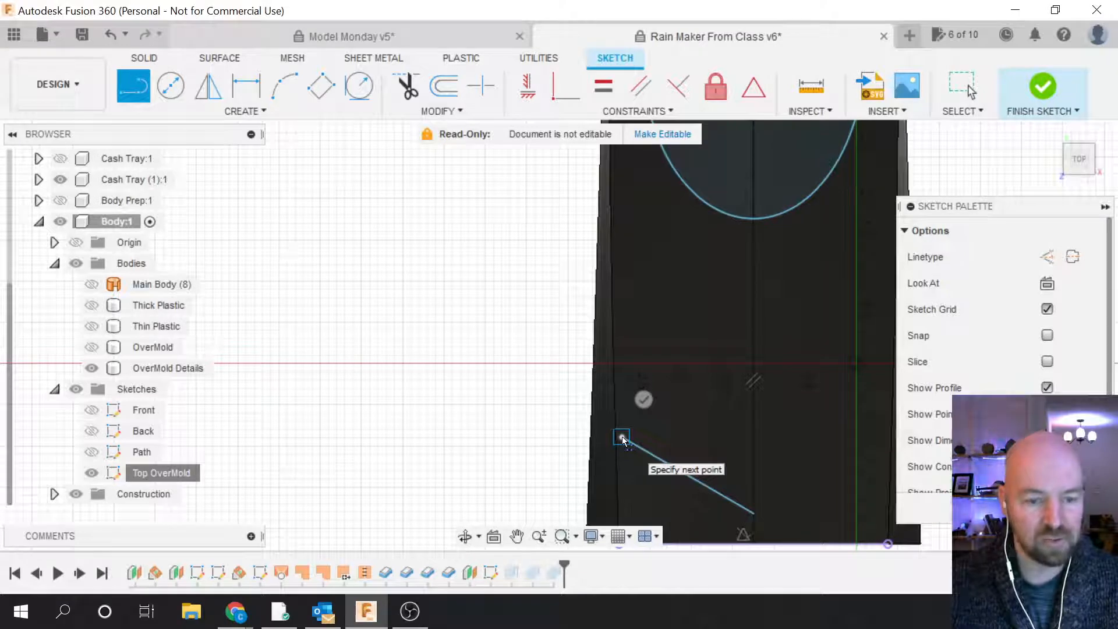
{"action": "left_click", "coordinate": [642, 399]}
{"action": "scroll", "coordinate": [537, 371], "scroll_direction": "down", "scroll_amount": 1}
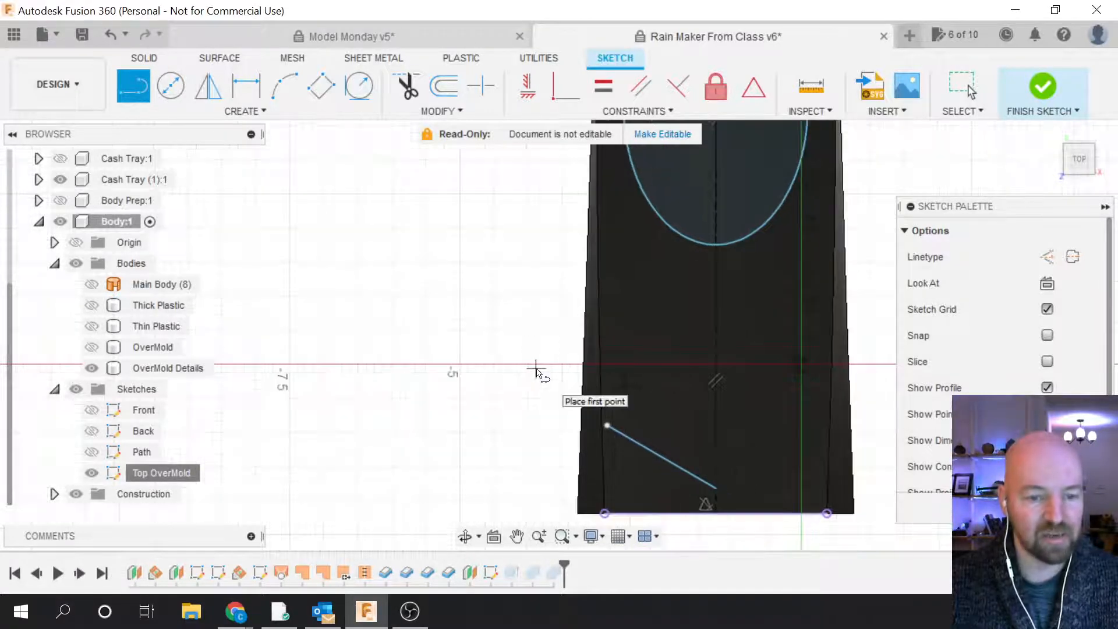
{"action": "scroll", "coordinate": [536, 371], "scroll_direction": "down", "scroll_amount": 1}
{"action": "scroll", "coordinate": [634, 416], "scroll_direction": "up", "scroll_amount": 1}
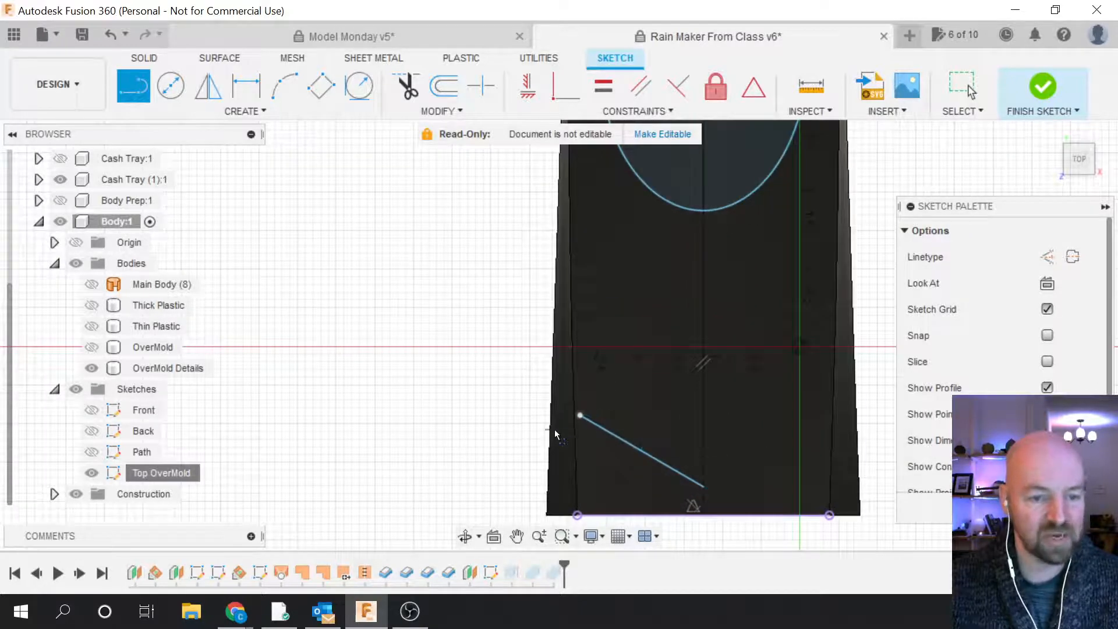
{"action": "scroll", "coordinate": [560, 422], "scroll_direction": "up", "scroll_amount": 2}
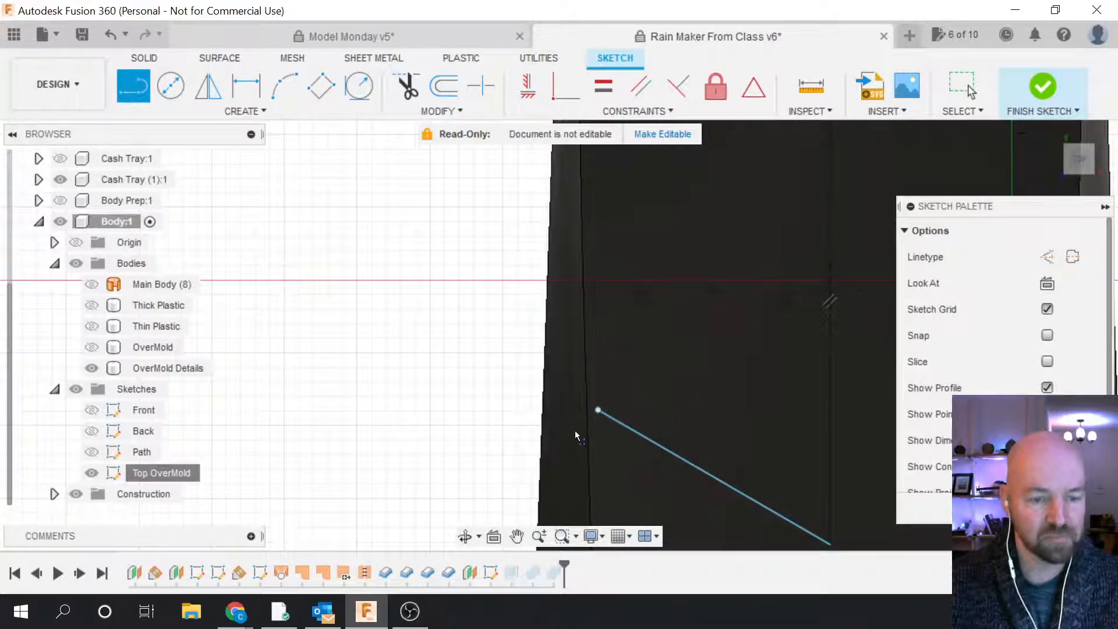
{"action": "scroll", "coordinate": [548, 435], "scroll_direction": "down", "scroll_amount": 2}
{"action": "scroll", "coordinate": [547, 436], "scroll_direction": "down", "scroll_amount": 1}
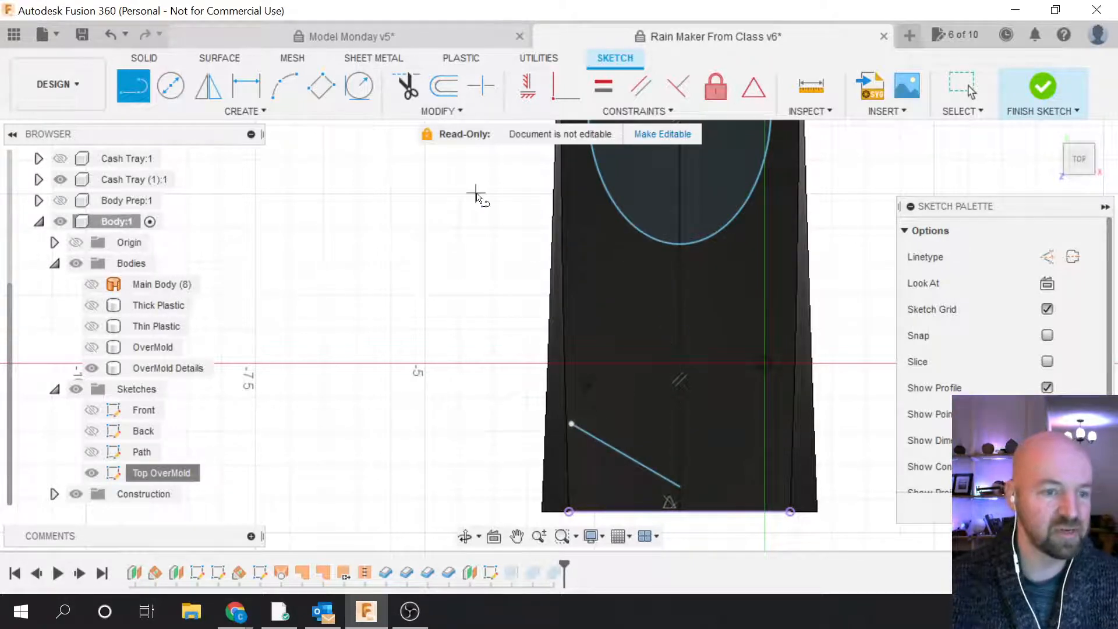
{"action": "left_click", "coordinate": [258, 112]}
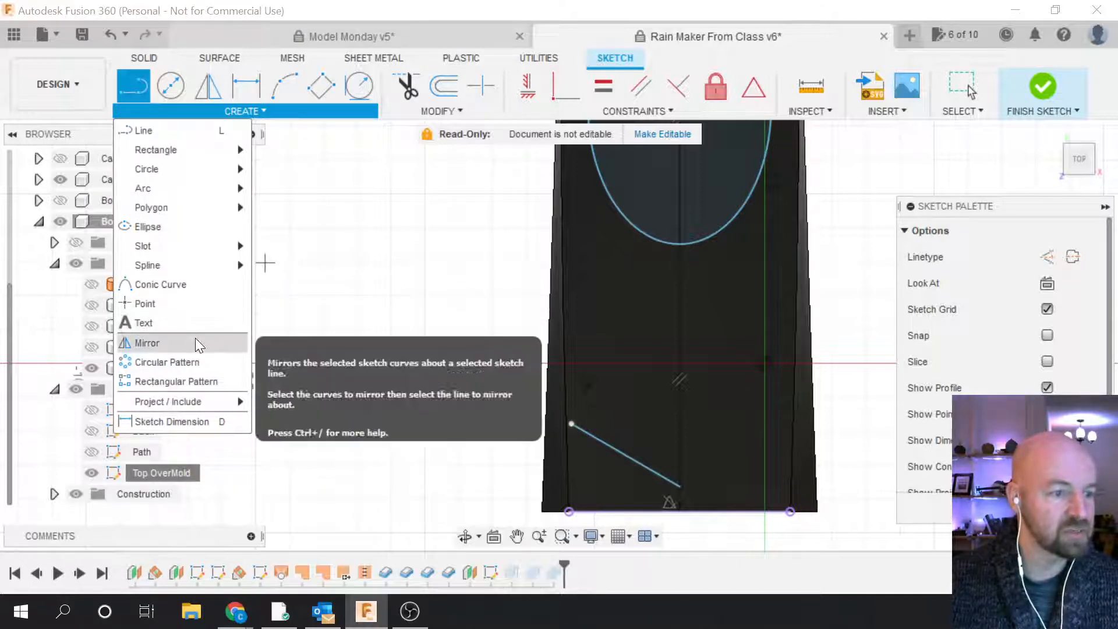
Step: Start a rectangular pattern of the slanted line along the bottom horizontal line
{"action": "left_click", "coordinate": [196, 380]}
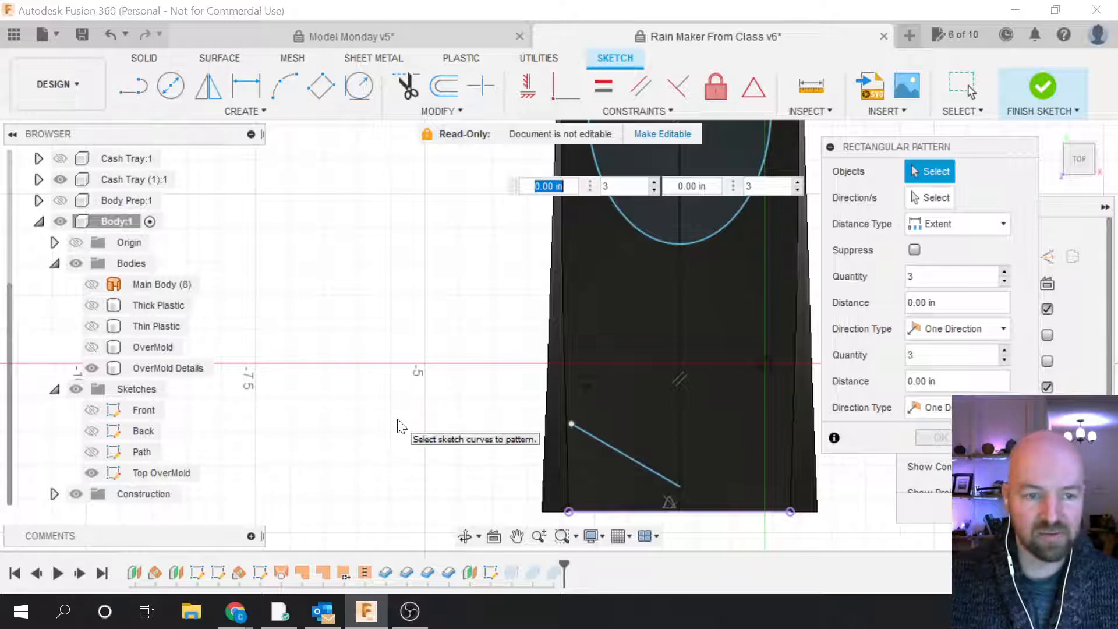
{"action": "scroll", "coordinate": [402, 440], "scroll_direction": "down", "scroll_amount": 2}
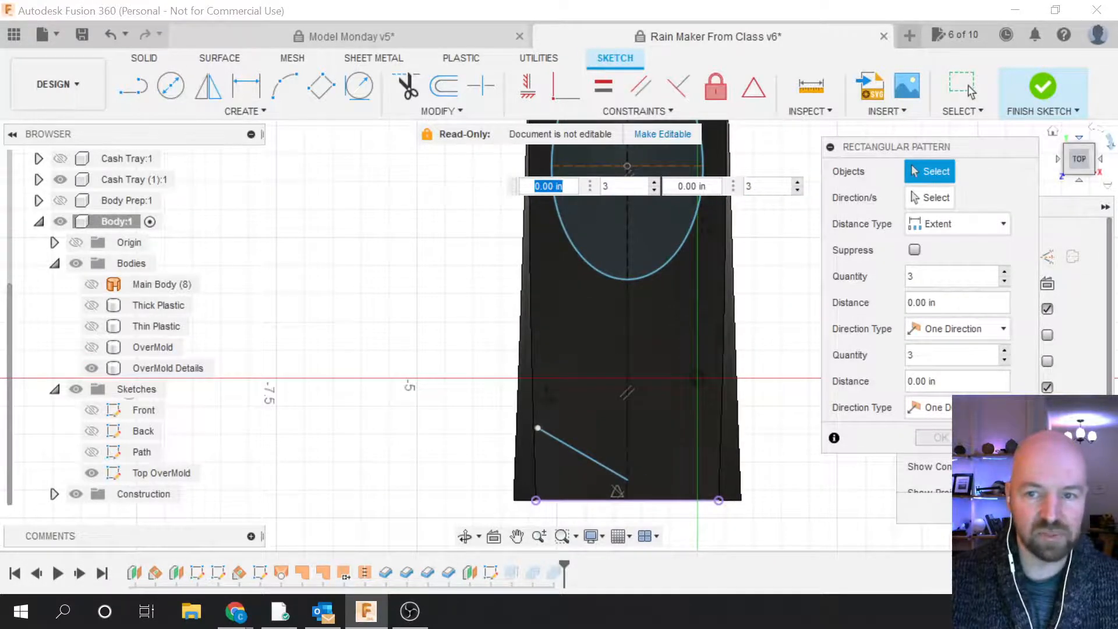
{"action": "left_click", "coordinate": [1109, 139]}
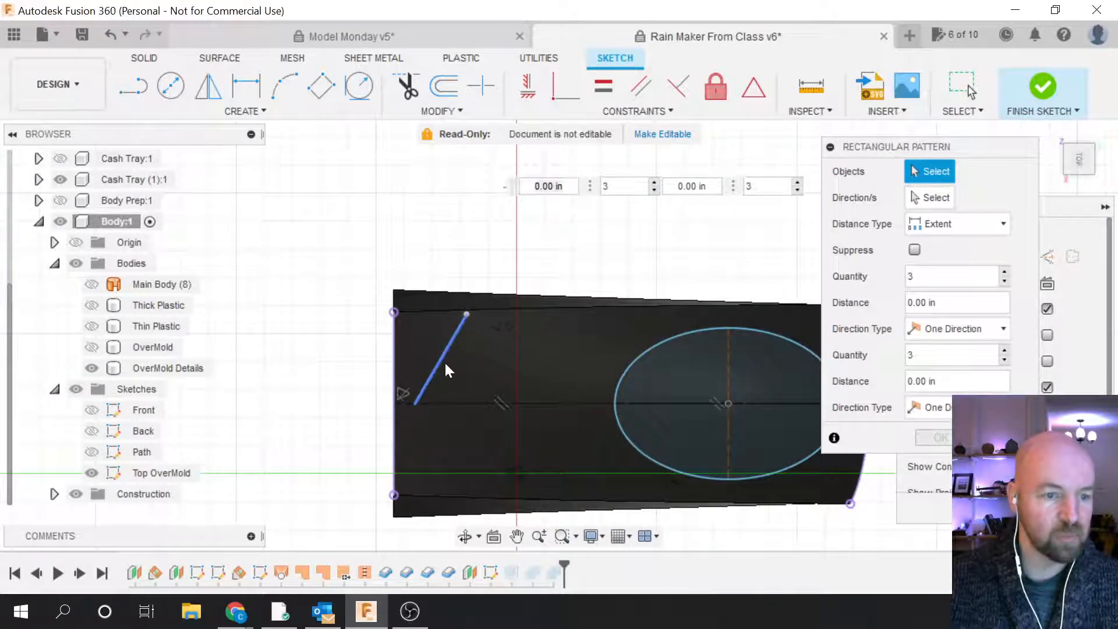
{"action": "left_click", "coordinate": [434, 366]}
{"action": "scroll", "coordinate": [483, 365], "scroll_direction": "up", "scroll_amount": 4}
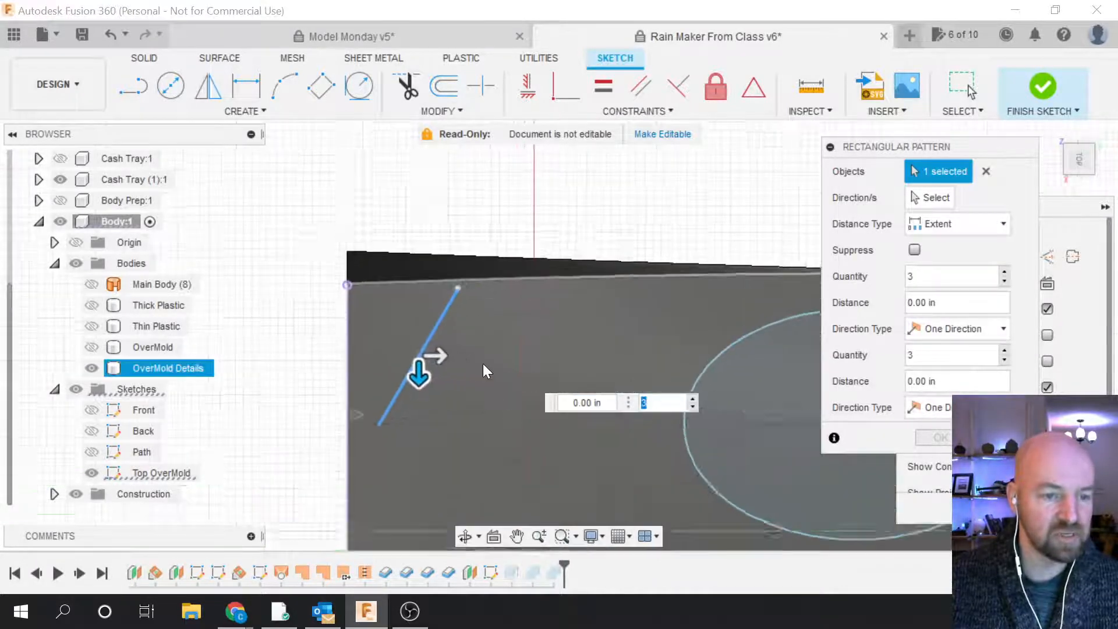
{"action": "left_click_drag", "start_coordinate": [412, 353], "coordinate": [552, 353]}
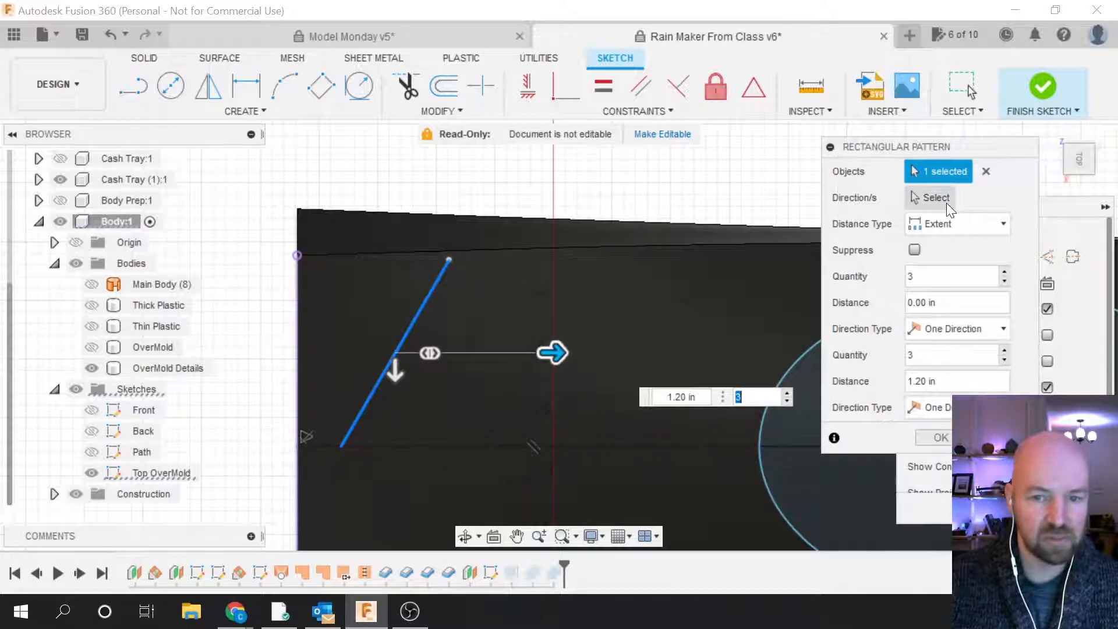
{"action": "left_click", "coordinate": [946, 203]}
{"action": "left_click", "coordinate": [458, 445]}
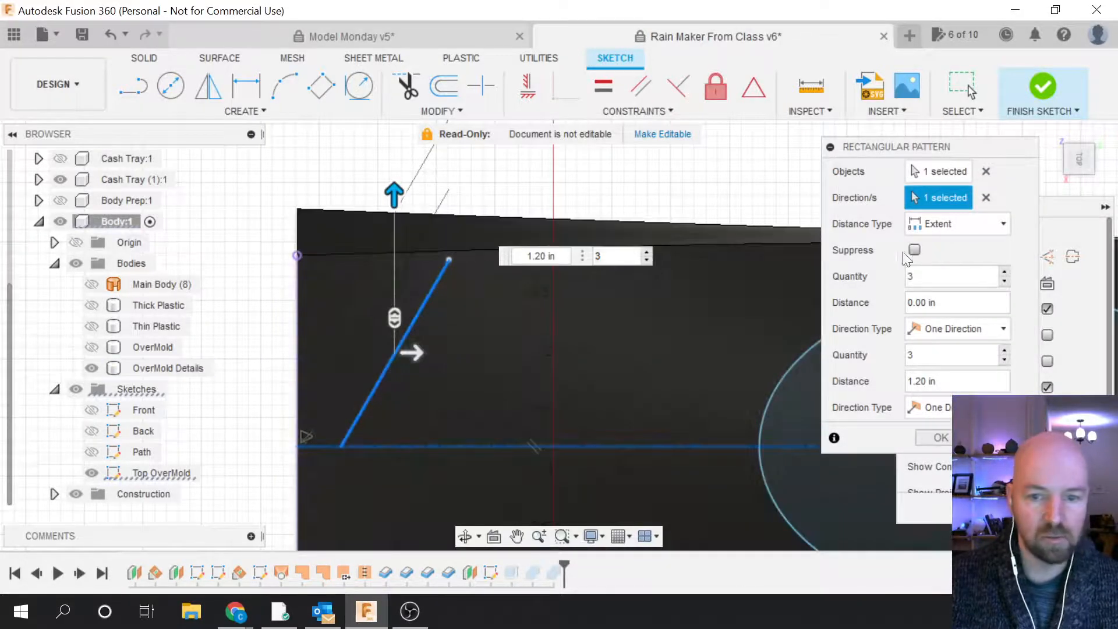
Step: Spread the pattern over 3.10 in with a quantity of 10 and confirm it
{"action": "left_click_drag", "start_coordinate": [992, 384], "coordinate": [865, 384]}
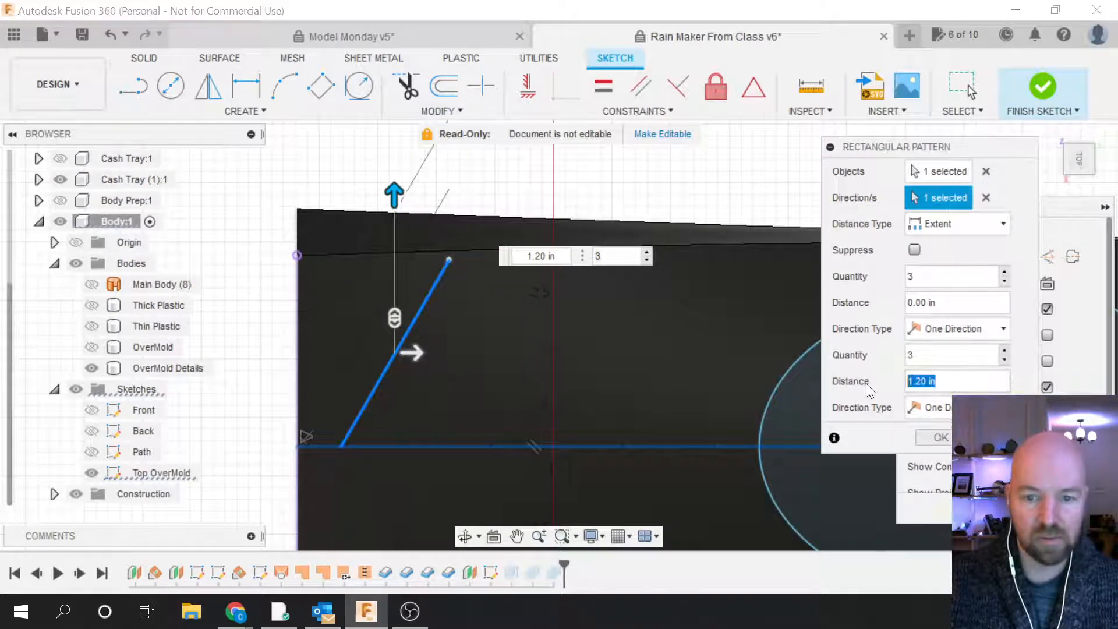
{"action": "type", "text": "0"}
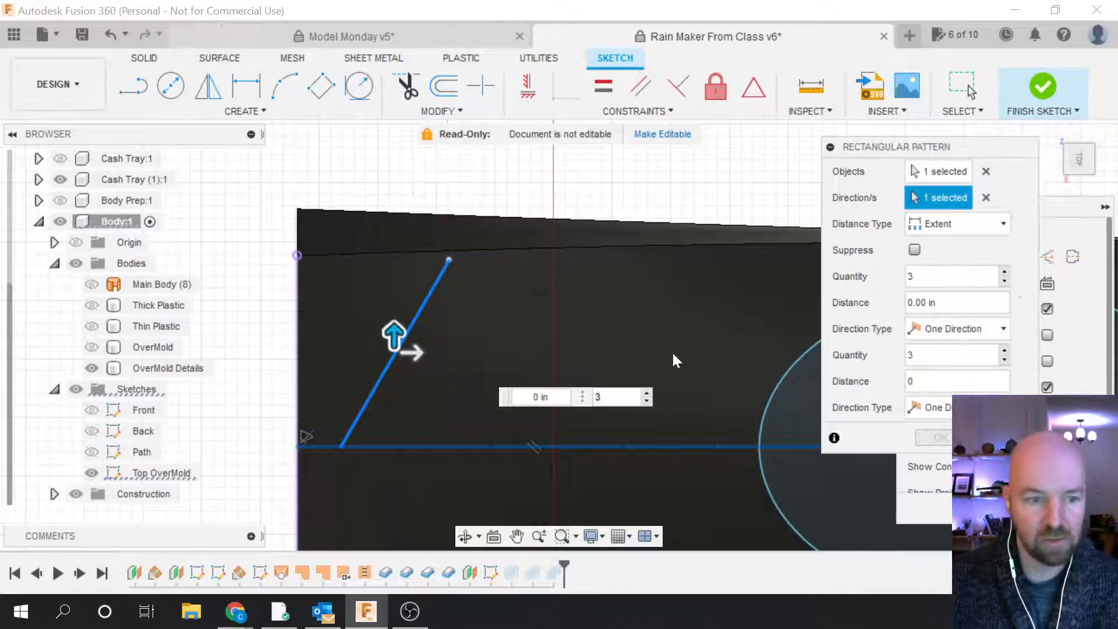
{"action": "left_click_drag", "start_coordinate": [412, 351], "coordinate": [773, 356]}
{"action": "scroll", "coordinate": [494, 419], "scroll_direction": "down", "scroll_amount": 4}
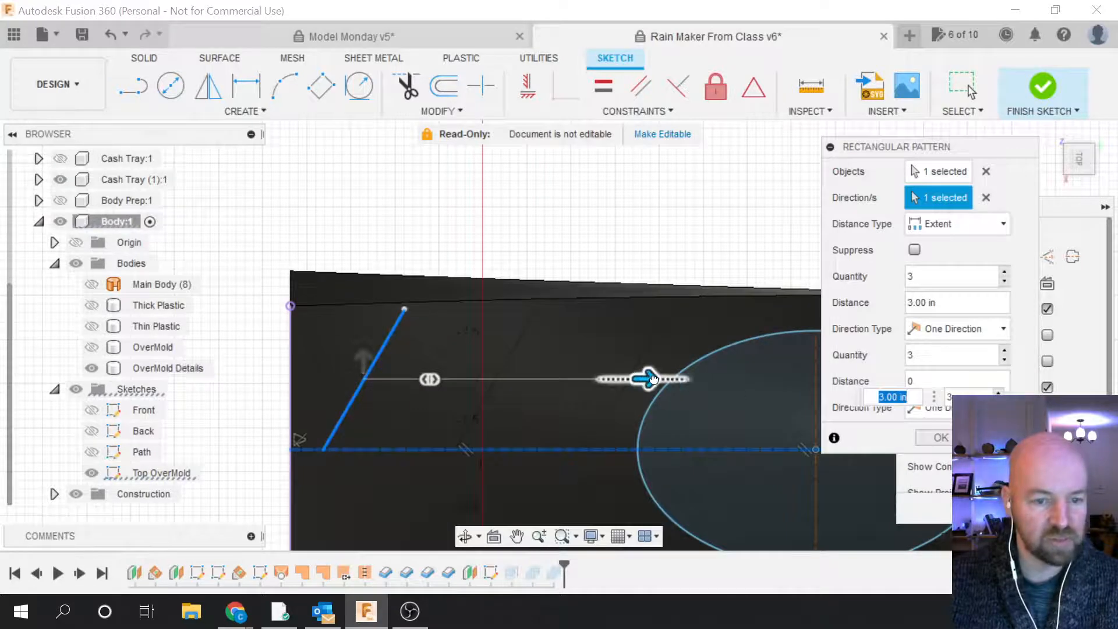
{"action": "left_click_drag", "start_coordinate": [654, 379], "coordinate": [657, 380]}
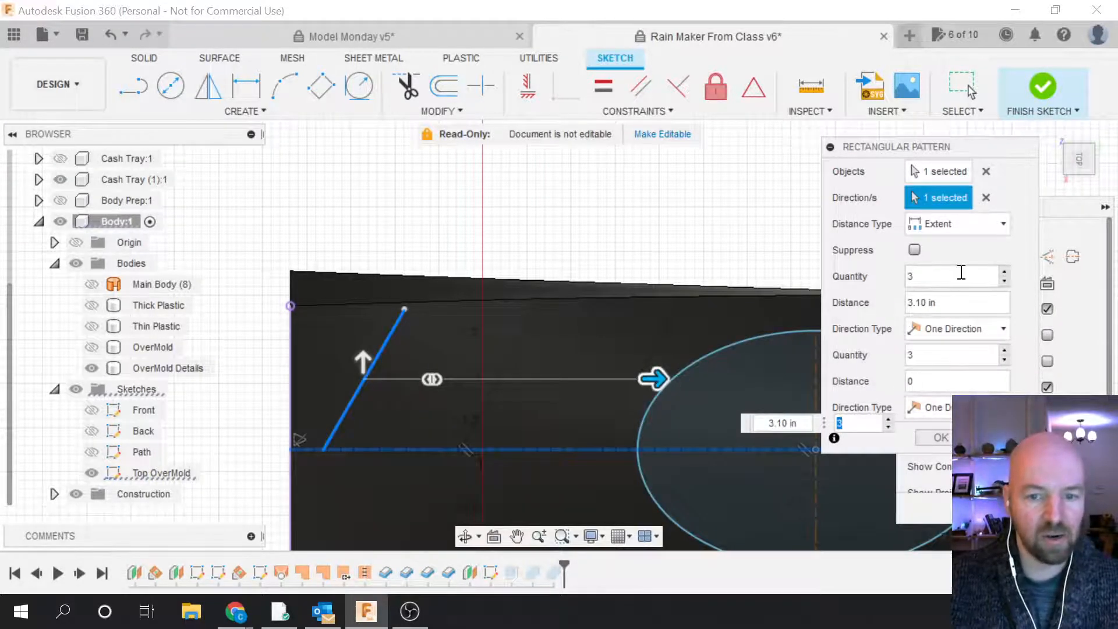
{"action": "left_click", "coordinate": [1005, 272]}
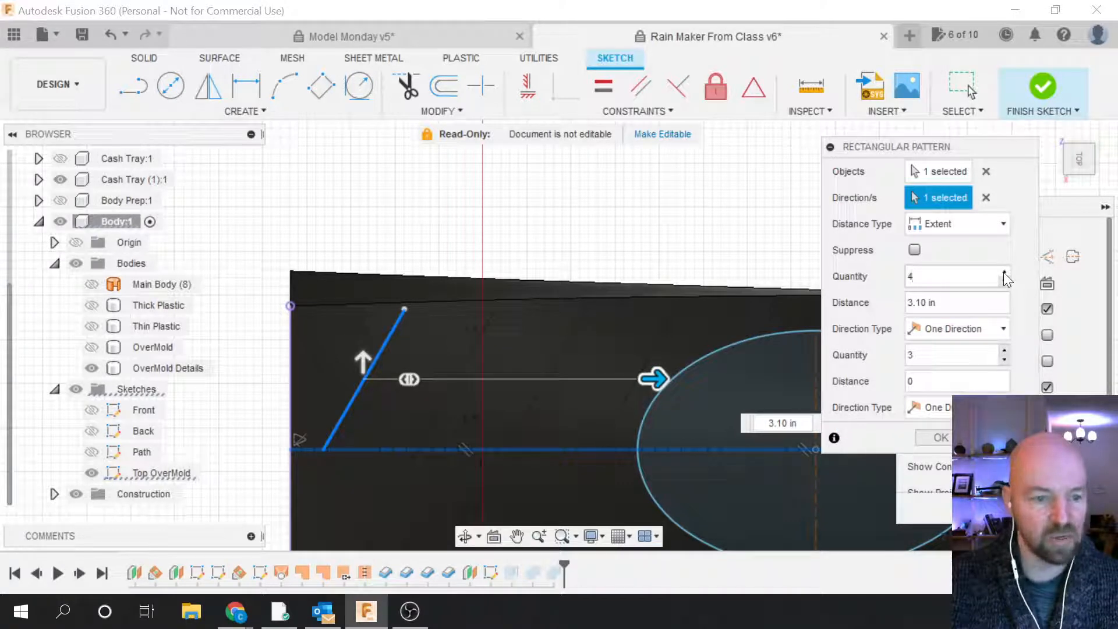
{"action": "left_click", "coordinate": [1005, 272]}
{"action": "left_click", "coordinate": [1005, 272]}
{"action": "left_click", "coordinate": [1004, 273]}
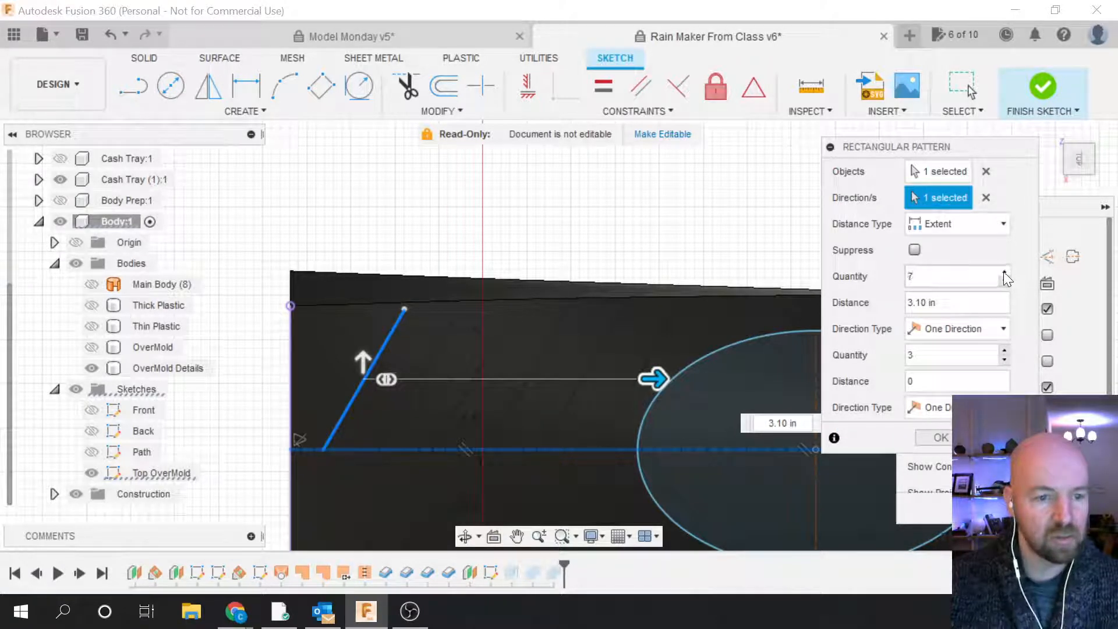
{"action": "left_click", "coordinate": [1005, 273]}
{"action": "left_click", "coordinate": [1005, 273]}
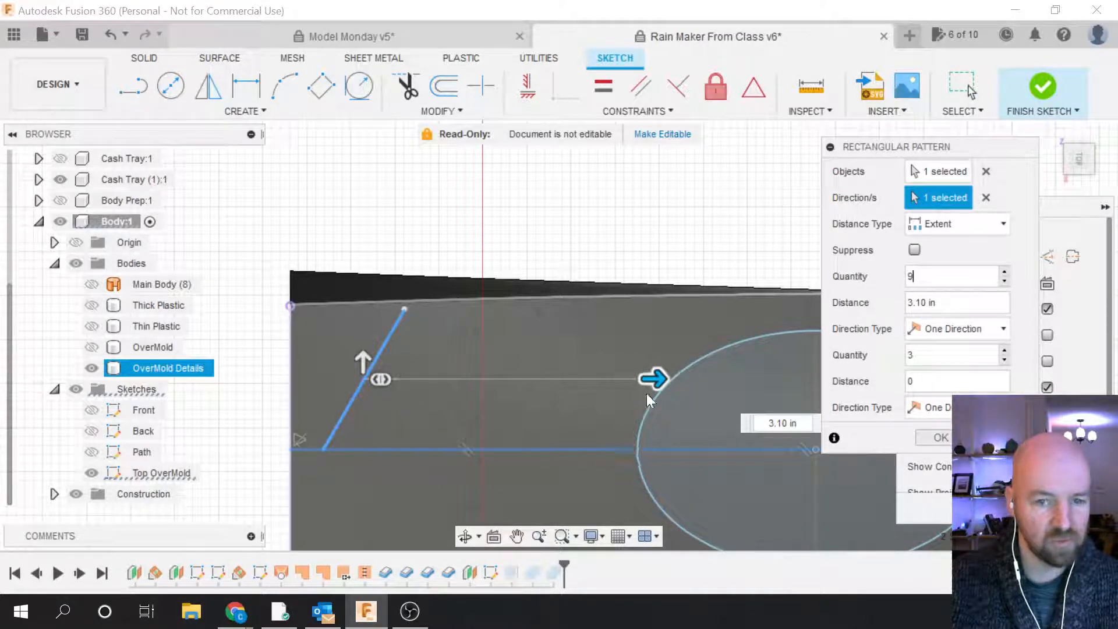
{"action": "left_click", "coordinate": [1007, 271]}
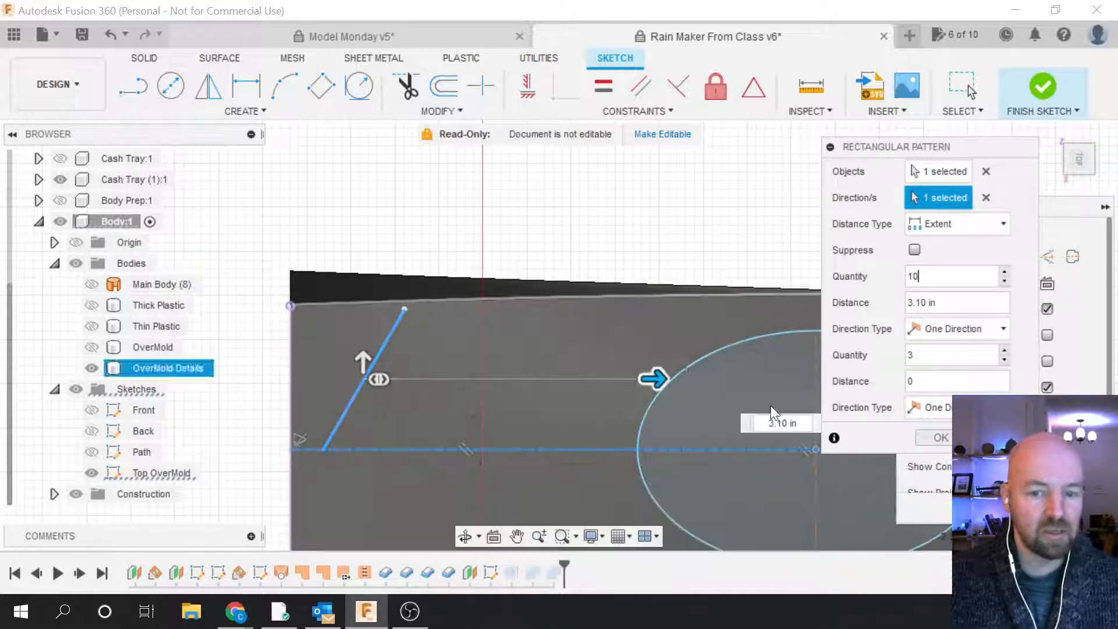
{"action": "left_click", "coordinate": [941, 433]}
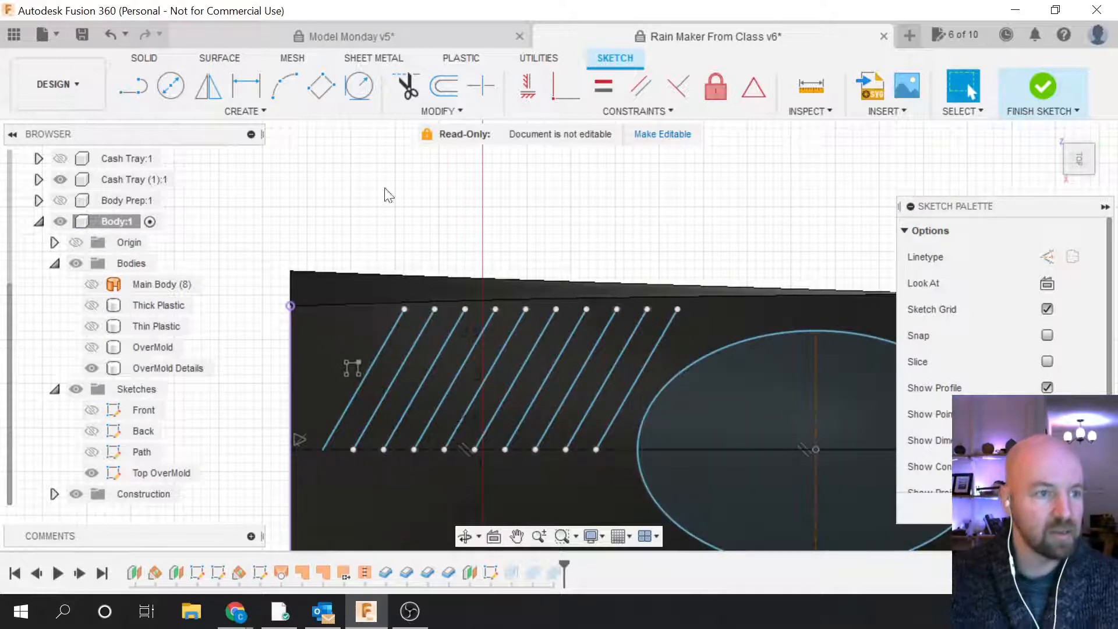
Step: Draw five short horizontal lines joining the tops of each pair of slanted lines
{"action": "left_click", "coordinate": [260, 110]}
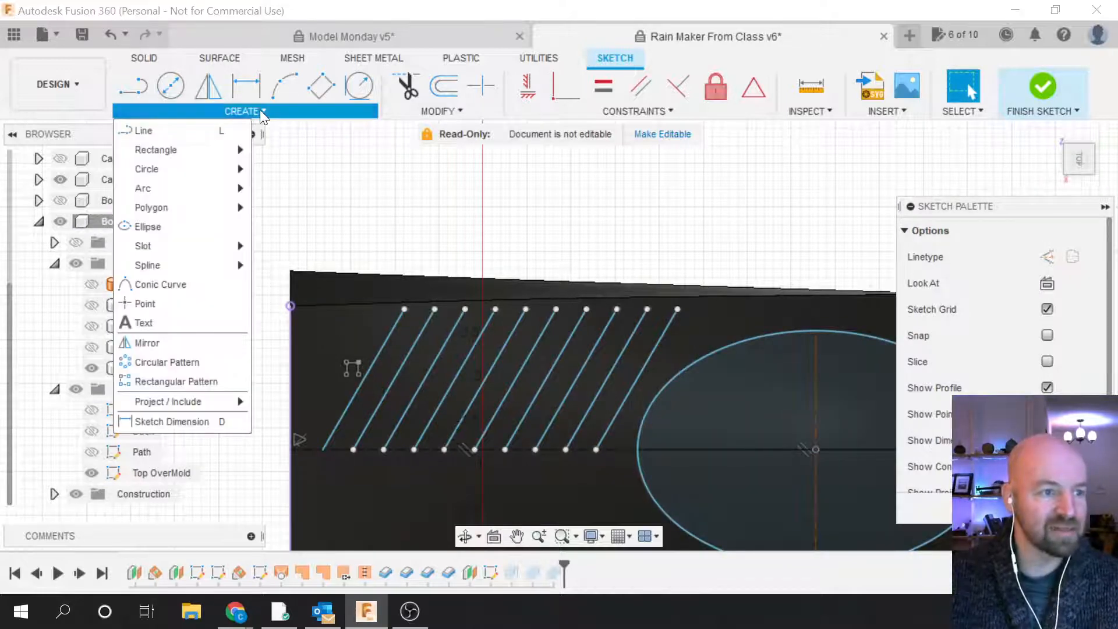
{"action": "left_click", "coordinate": [186, 131]}
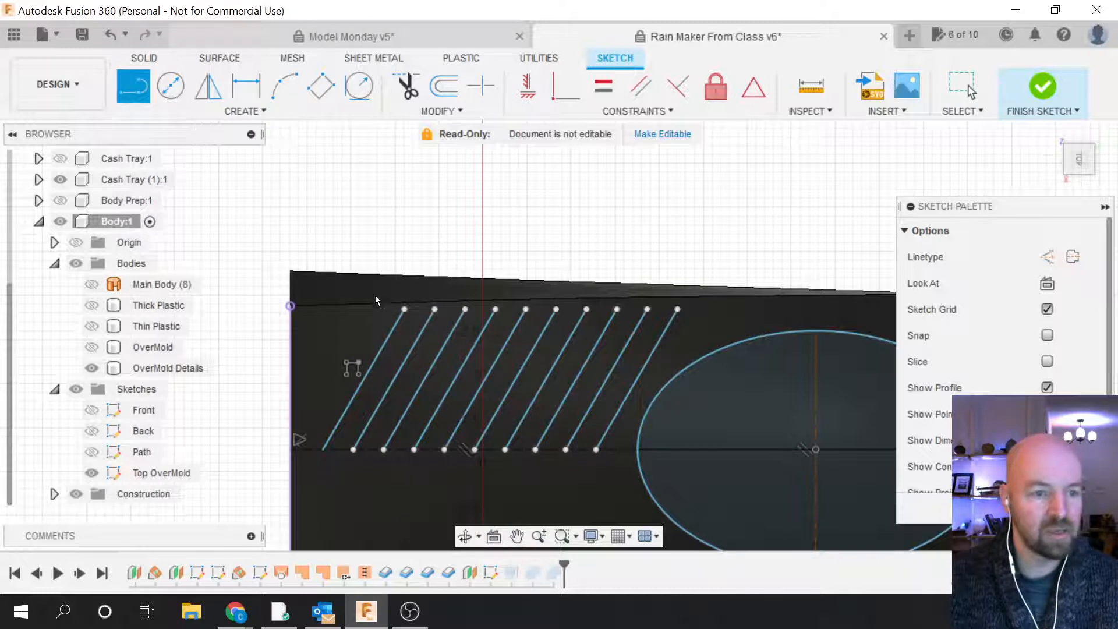
{"action": "left_click", "coordinate": [405, 309]}
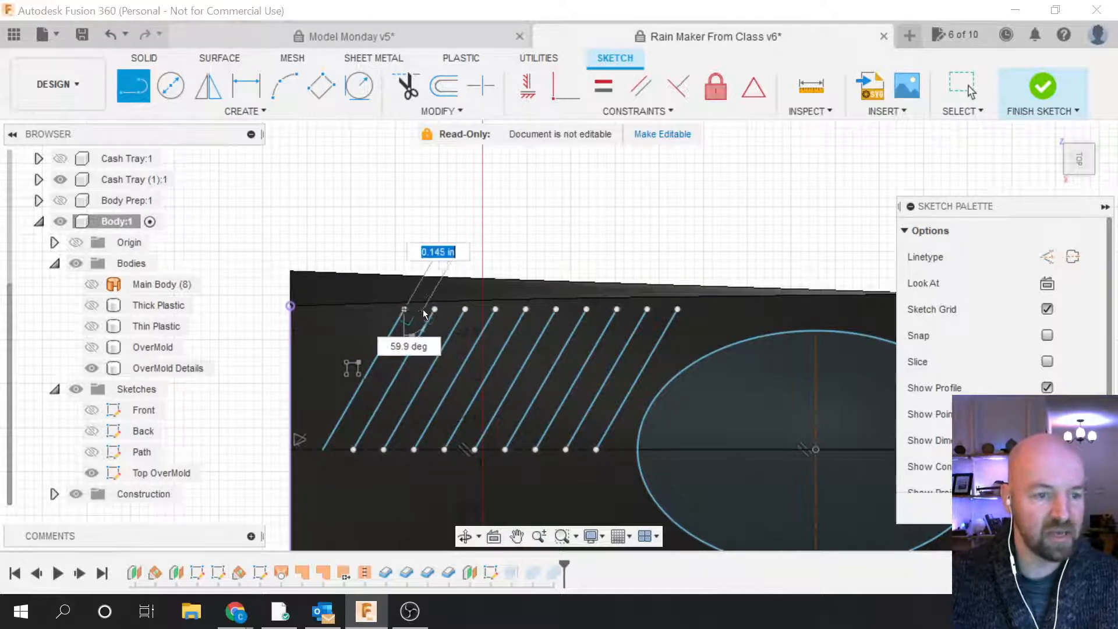
{"action": "left_click", "coordinate": [433, 309]}
{"action": "left_click", "coordinate": [465, 309]}
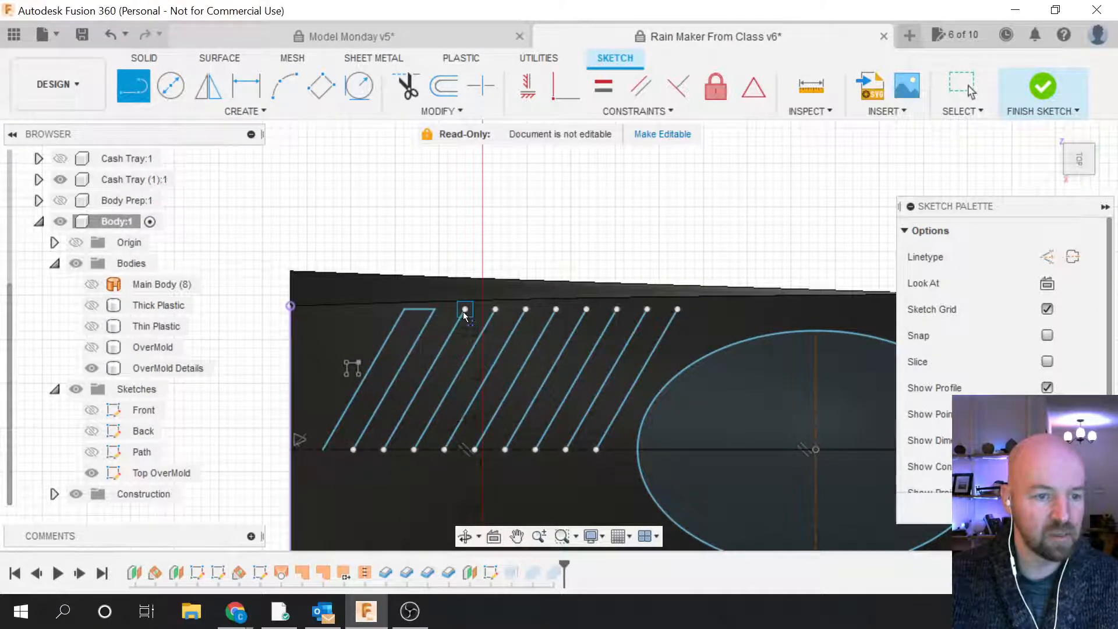
{"action": "left_click", "coordinate": [495, 309]}
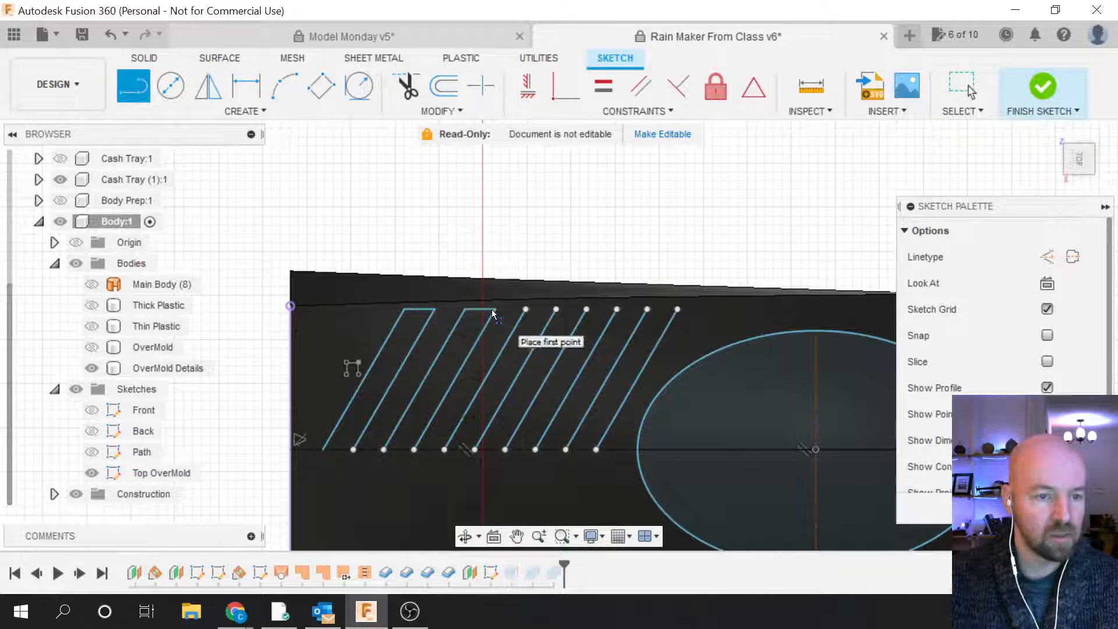
{"action": "left_click", "coordinate": [525, 309]}
{"action": "left_click", "coordinate": [555, 310]}
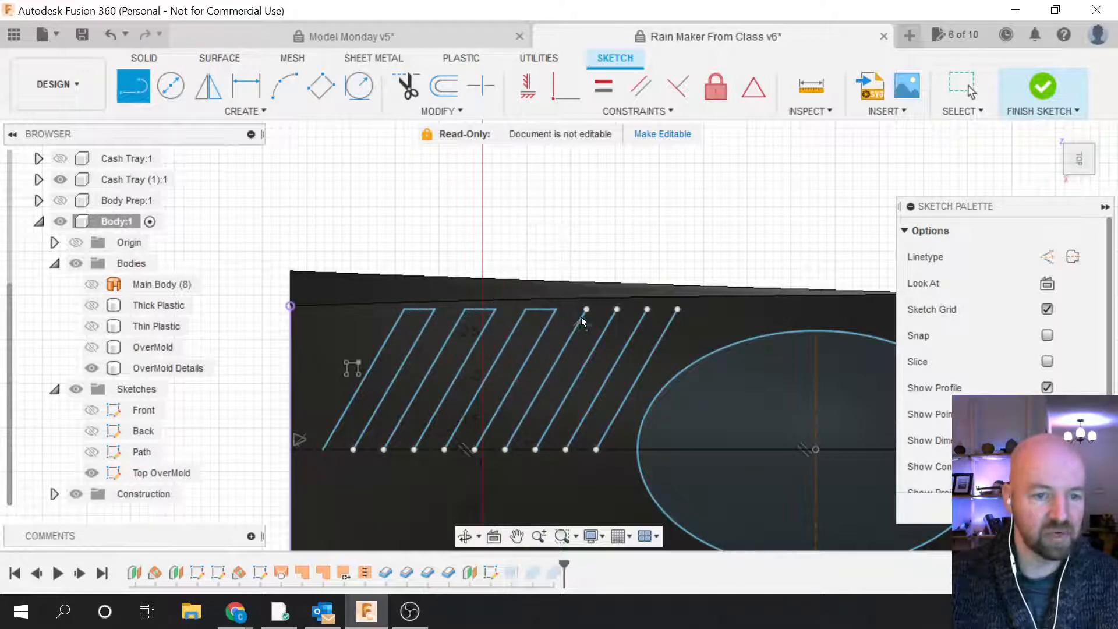
{"action": "left_click", "coordinate": [587, 310]}
{"action": "left_click", "coordinate": [617, 309]}
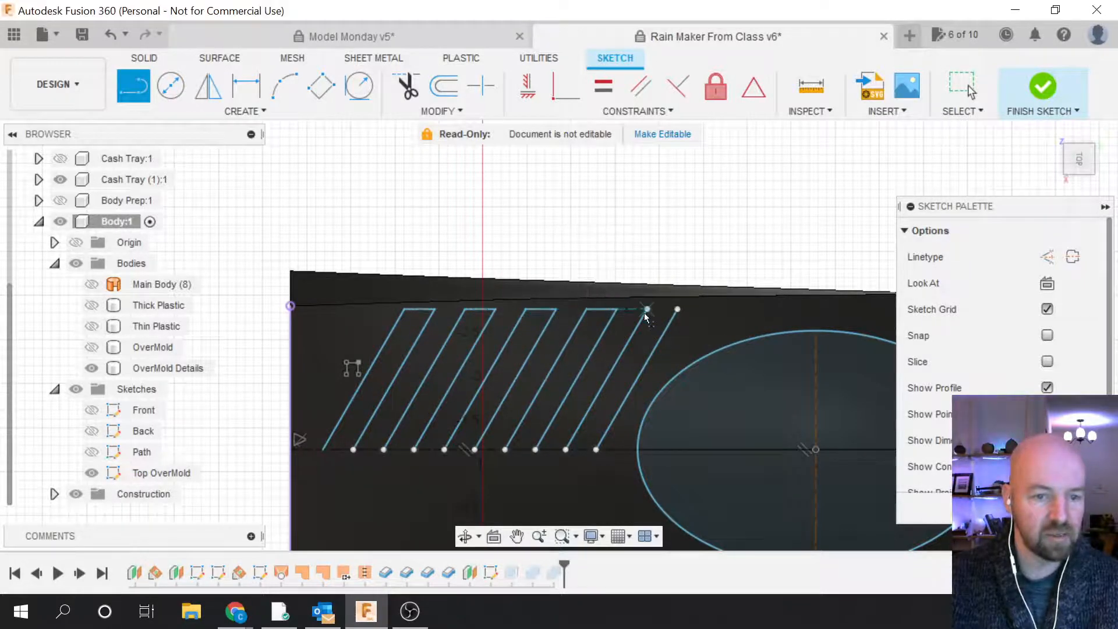
{"action": "left_click", "coordinate": [647, 310]}
{"action": "left_click", "coordinate": [678, 309]}
{"action": "key", "text": "Escape"}
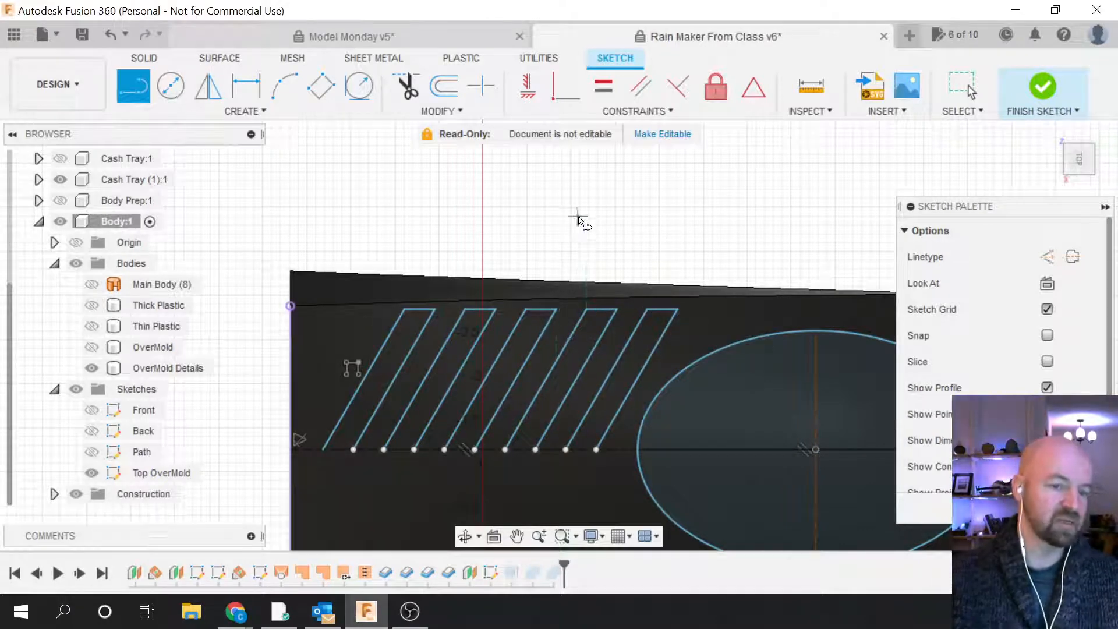
{"action": "scroll", "coordinate": [579, 220], "scroll_direction": "down", "scroll_amount": 2}
{"action": "scroll", "coordinate": [562, 236], "scroll_direction": "down", "scroll_amount": 1}
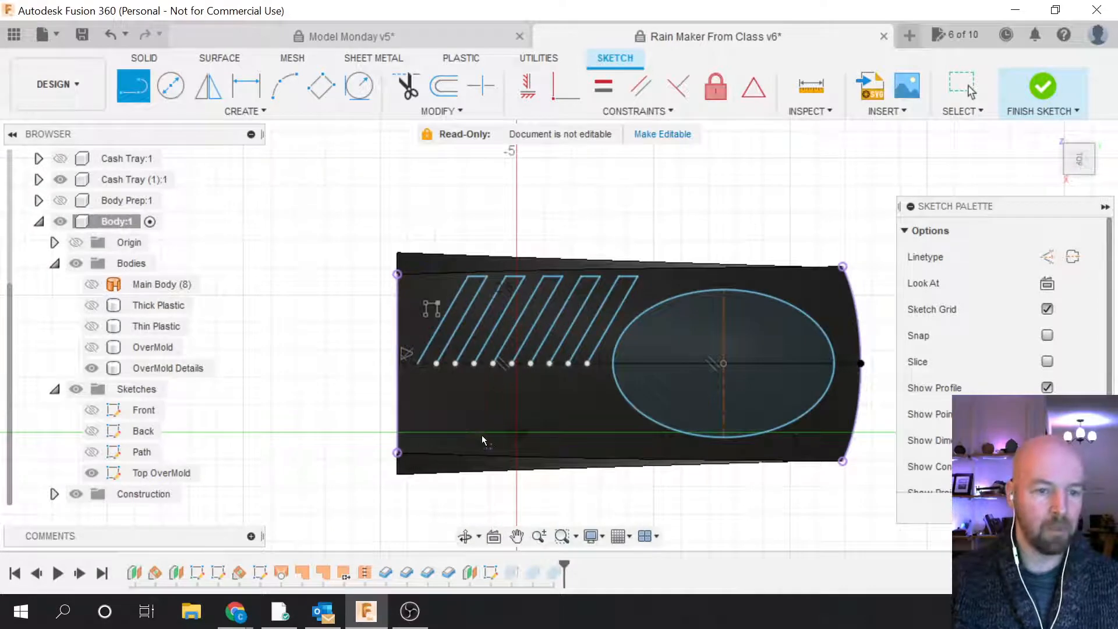
{"action": "scroll", "coordinate": [481, 435], "scroll_direction": "up", "scroll_amount": 1}
{"action": "scroll", "coordinate": [473, 272], "scroll_direction": "up", "scroll_amount": 1}
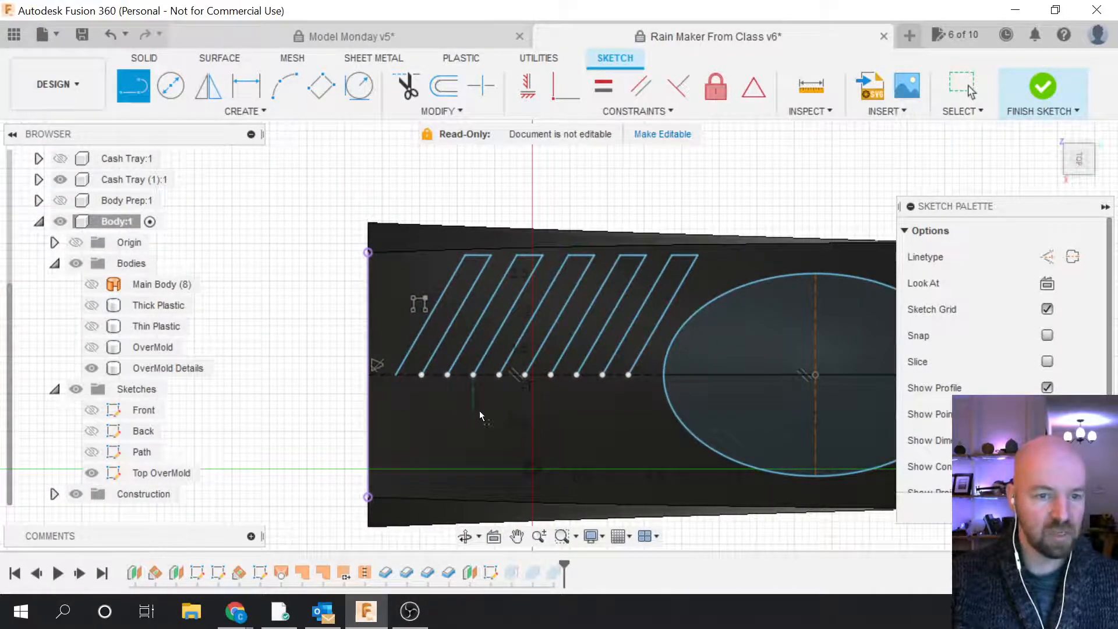
{"action": "scroll", "coordinate": [480, 410], "scroll_direction": "up", "scroll_amount": 1}
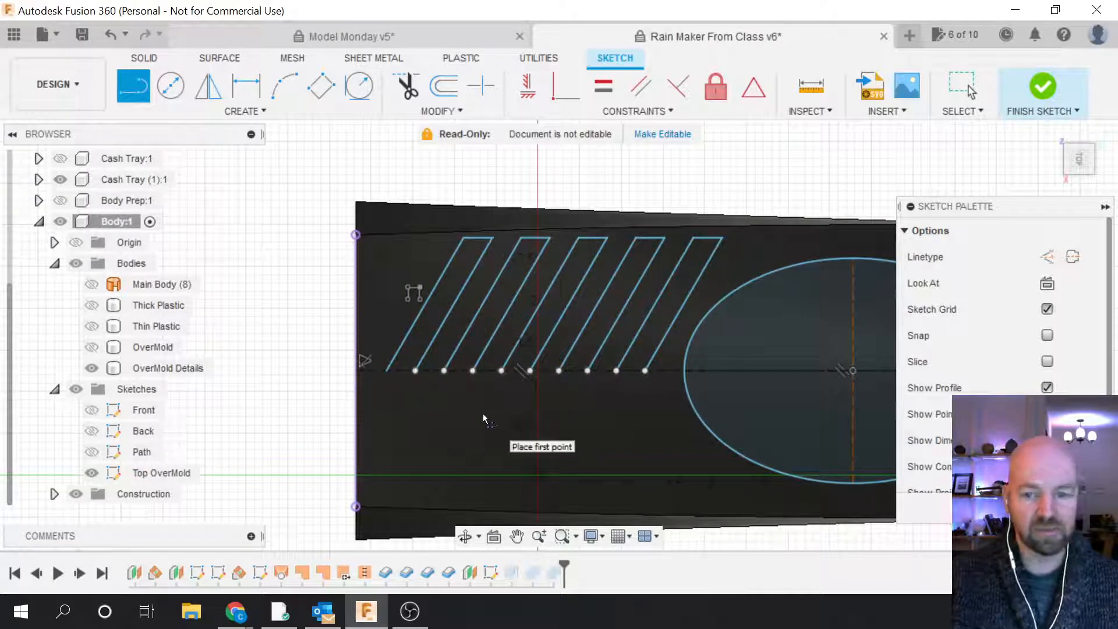
{"action": "left_click", "coordinate": [260, 113]}
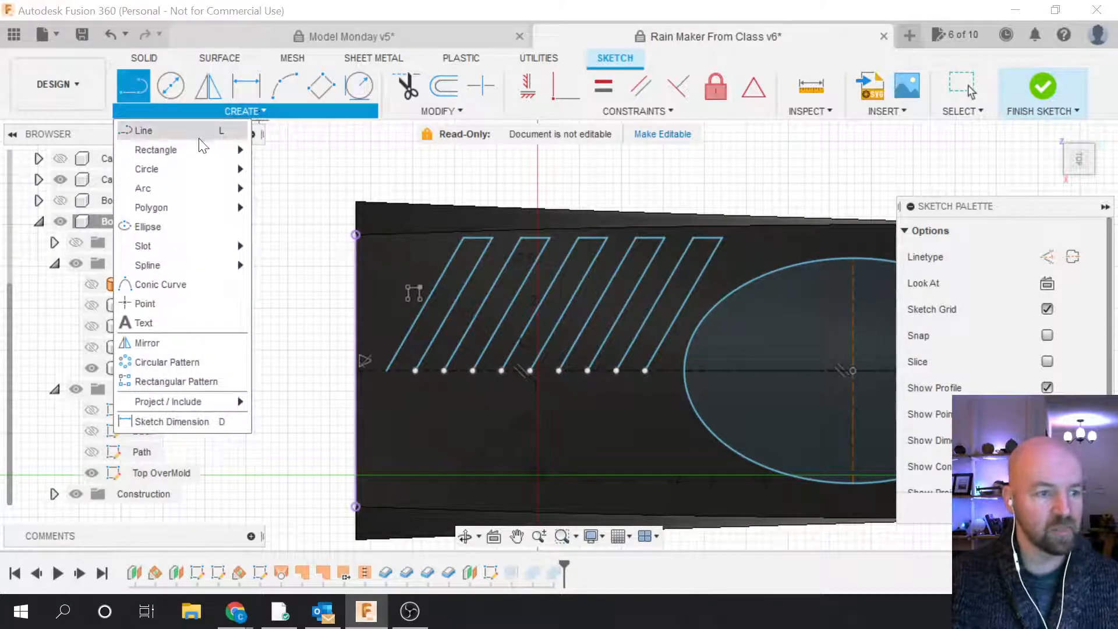
Step: Start Mirror, pick a few ridge edges, then clear that selection
{"action": "left_click", "coordinate": [177, 341]}
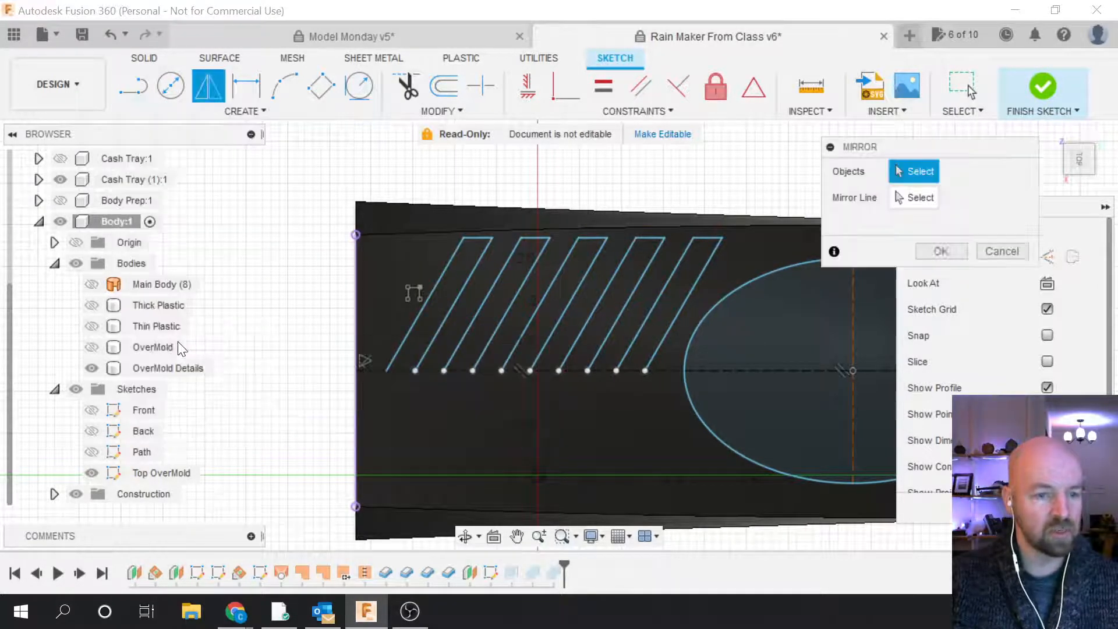
{"action": "left_click", "coordinate": [438, 284]}
{"action": "left_click", "coordinate": [475, 238]}
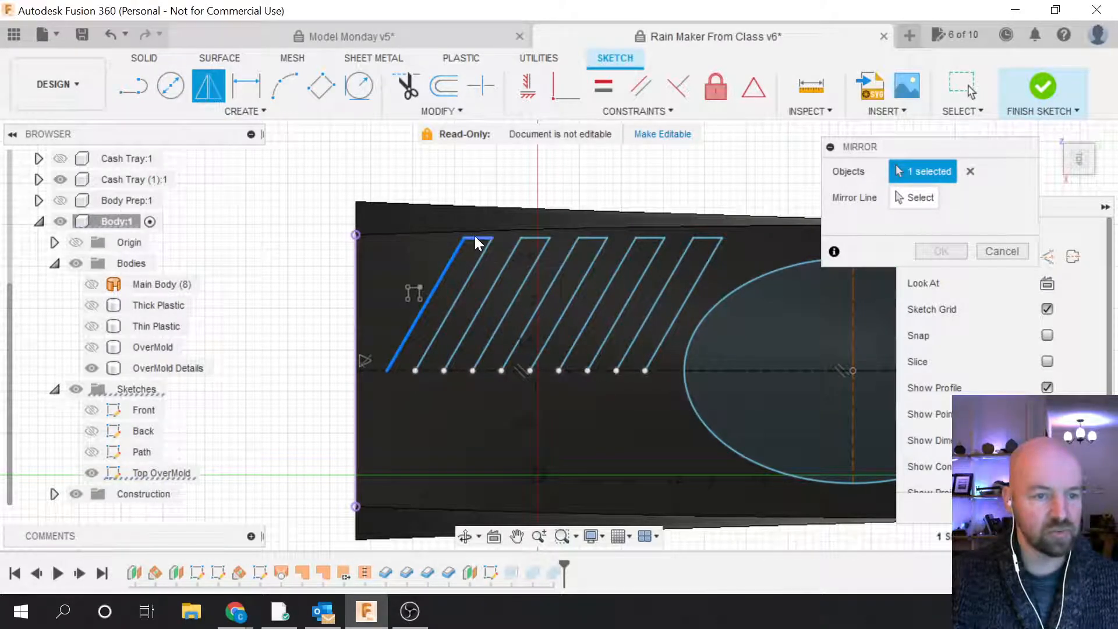
{"action": "left_click", "coordinate": [472, 268]}
{"action": "left_click", "coordinate": [491, 285]}
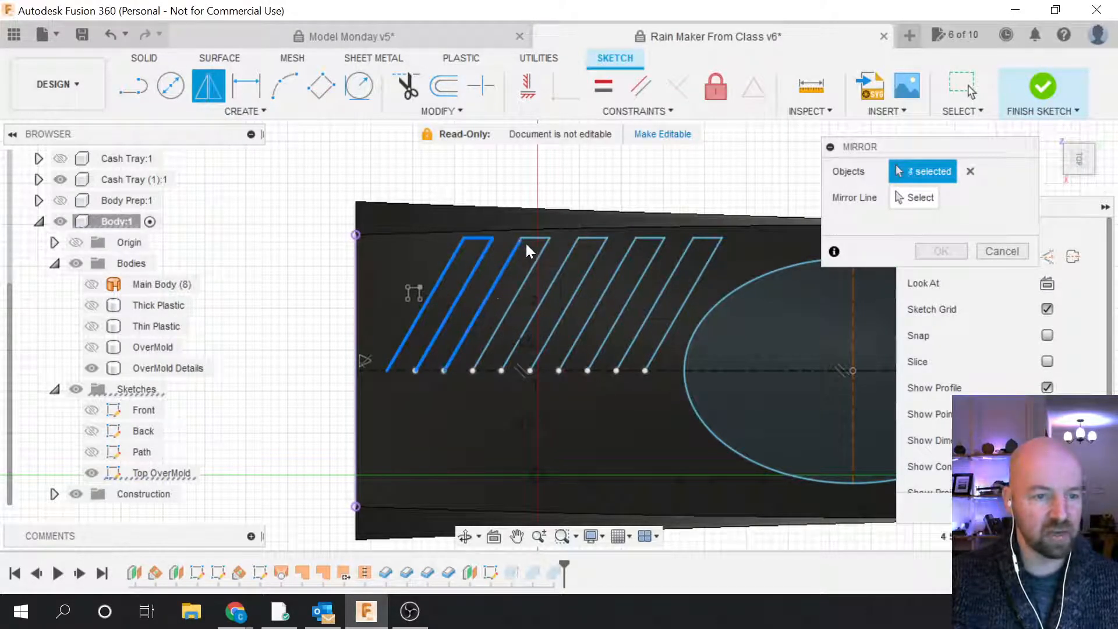
{"action": "left_click", "coordinate": [529, 239]}
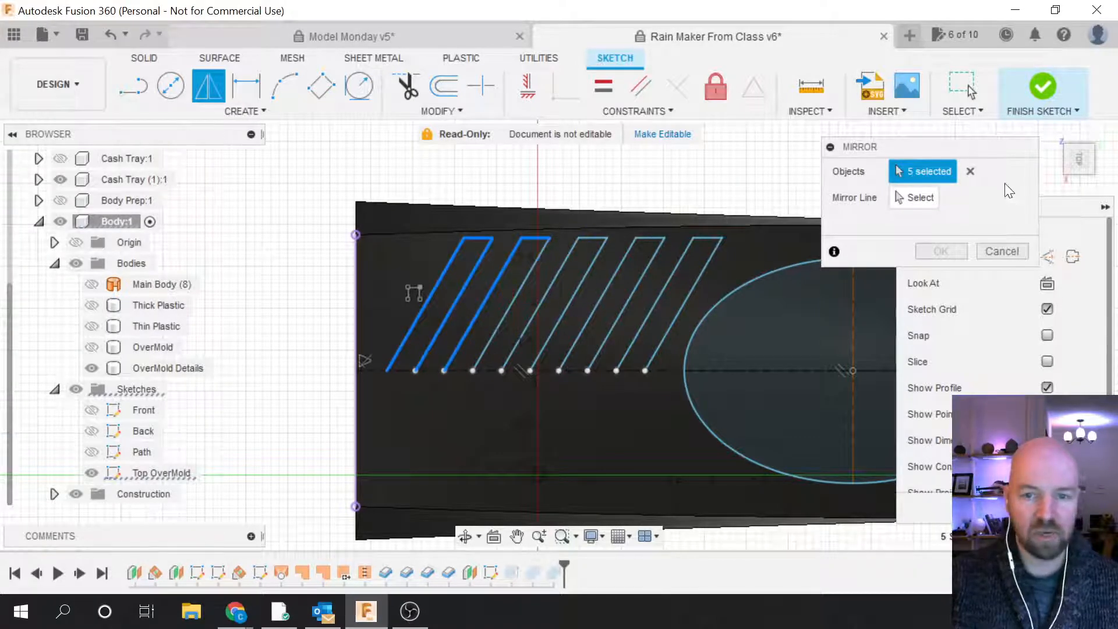
{"action": "left_click", "coordinate": [971, 171]}
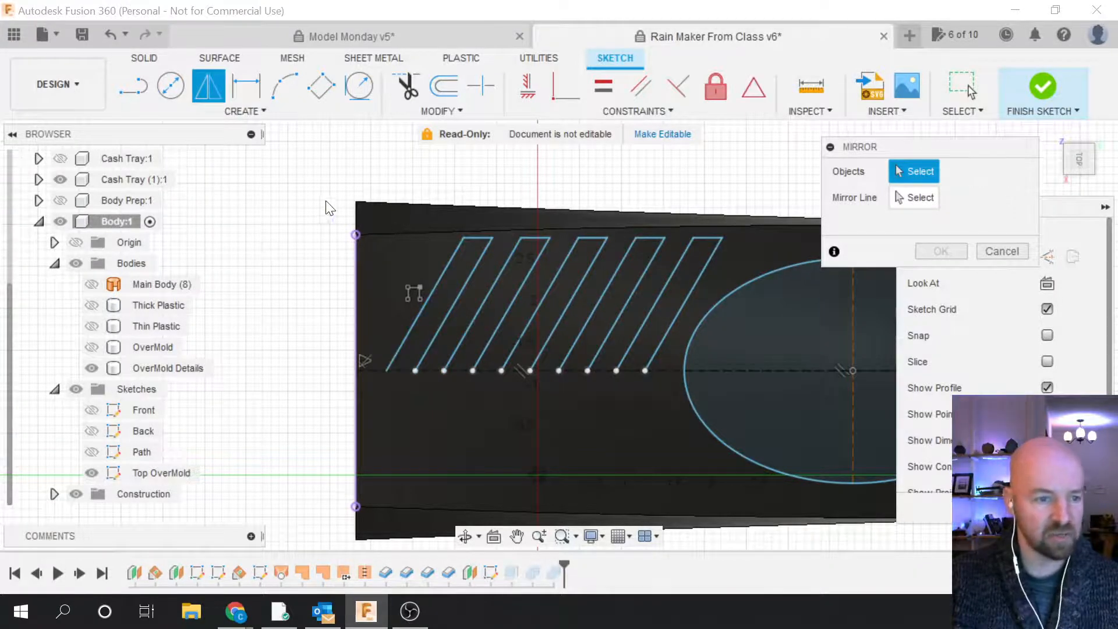
Step: Window-select all 15 slanted ridge lines as the mirror objects
{"action": "mouse_move", "coordinate": [326, 202]}
{"action": "left_mouse_down"}
{"action": "mouse_move", "coordinate": [501, 259]}
{"action": "mouse_move", "coordinate": [652, 337]}
{"action": "mouse_move", "coordinate": [709, 391]}
{"action": "mouse_move", "coordinate": [736, 395]}
{"action": "left_mouse_up"}
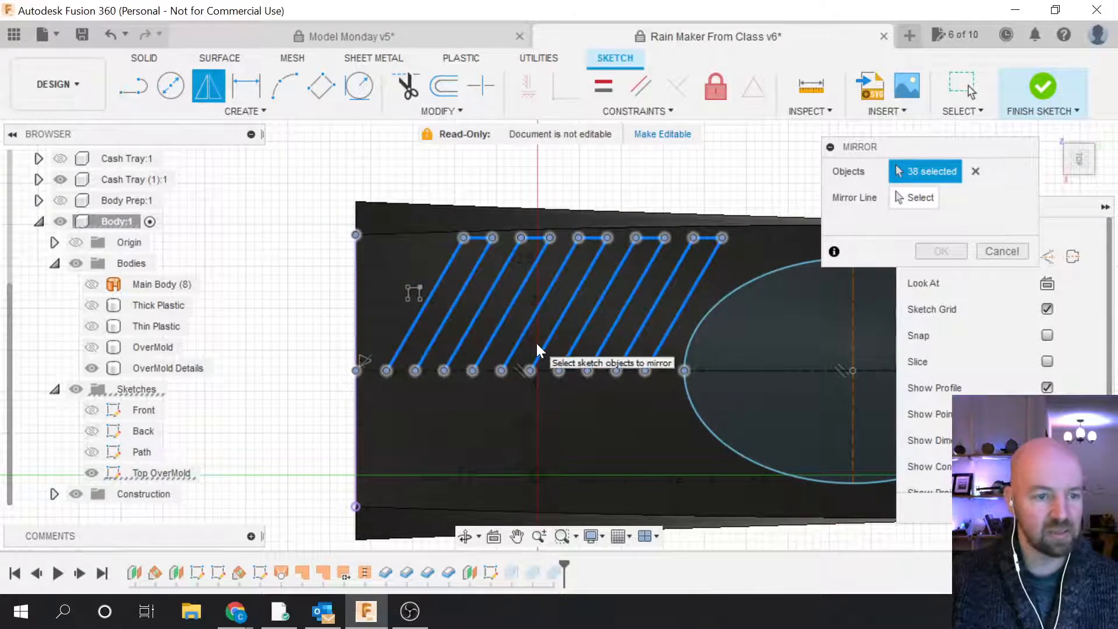
{"action": "left_click", "coordinate": [976, 171]}
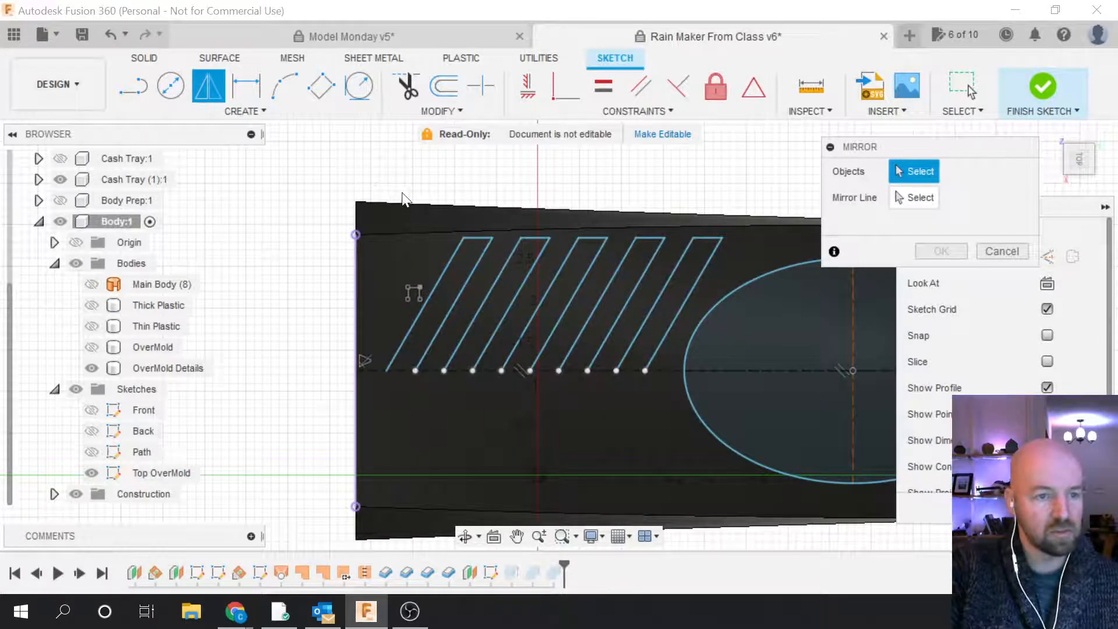
{"action": "mouse_move", "coordinate": [373, 173]}
{"action": "left_mouse_down"}
{"action": "mouse_move", "coordinate": [522, 289]}
{"action": "mouse_move", "coordinate": [644, 342]}
{"action": "mouse_move", "coordinate": [713, 406]}
{"action": "mouse_move", "coordinate": [717, 366]}
{"action": "mouse_move", "coordinate": [724, 389]}
{"action": "mouse_move", "coordinate": [688, 338]}
{"action": "left_mouse_up"}
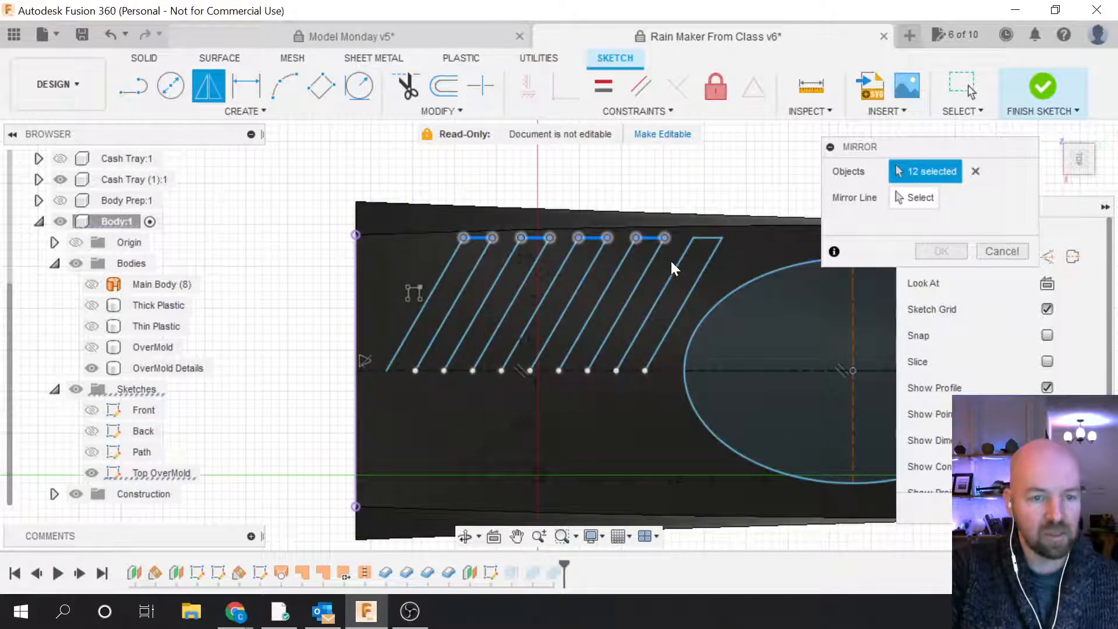
{"action": "mouse_move", "coordinate": [387, 182]}
{"action": "left_mouse_down"}
{"action": "mouse_move", "coordinate": [571, 273]}
{"action": "mouse_move", "coordinate": [710, 298]}
{"action": "mouse_move", "coordinate": [739, 328]}
{"action": "mouse_move", "coordinate": [739, 316]}
{"action": "left_mouse_up"}
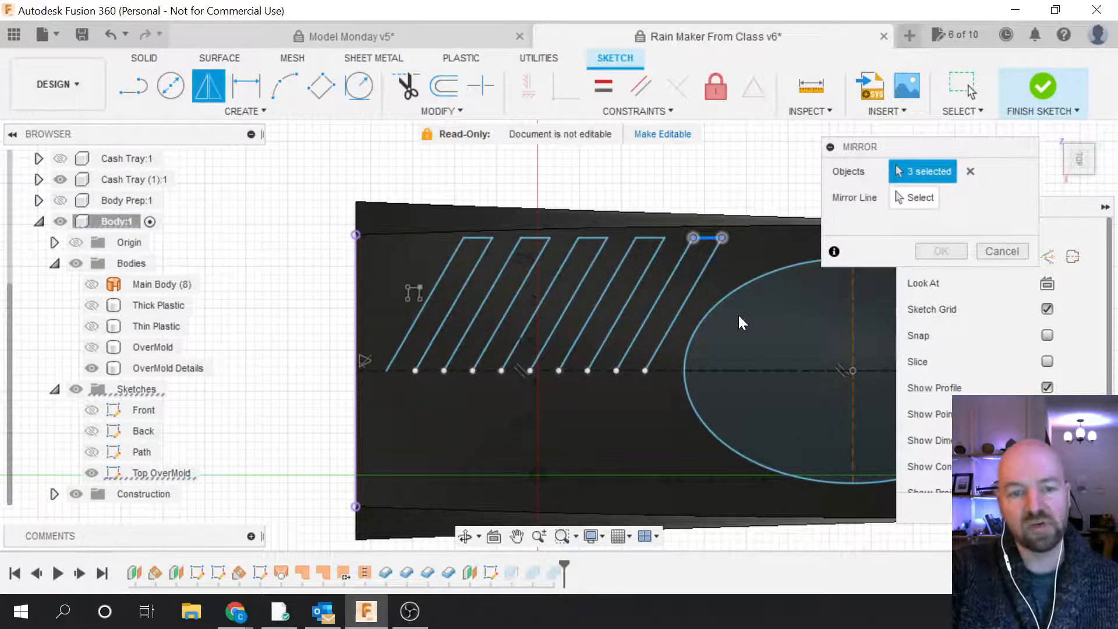
{"action": "left_click", "coordinate": [971, 171]}
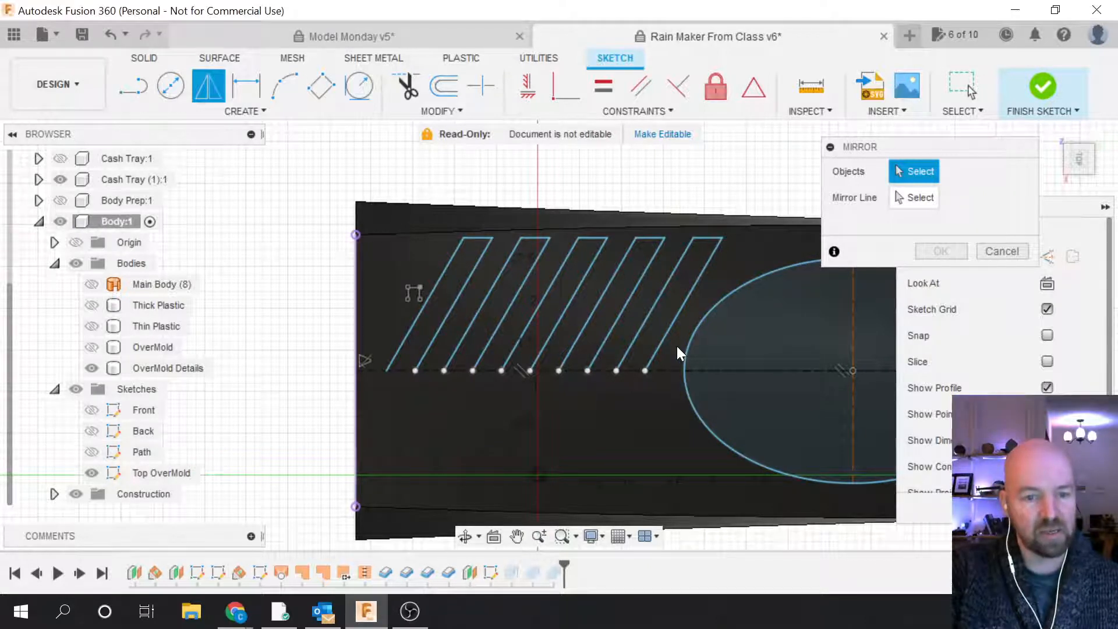
{"action": "mouse_move", "coordinate": [599, 326]}
{"action": "left_mouse_down"}
{"action": "mouse_move", "coordinate": [546, 307]}
{"action": "mouse_move", "coordinate": [528, 273]}
{"action": "mouse_move", "coordinate": [393, 264]}
{"action": "left_mouse_up"}
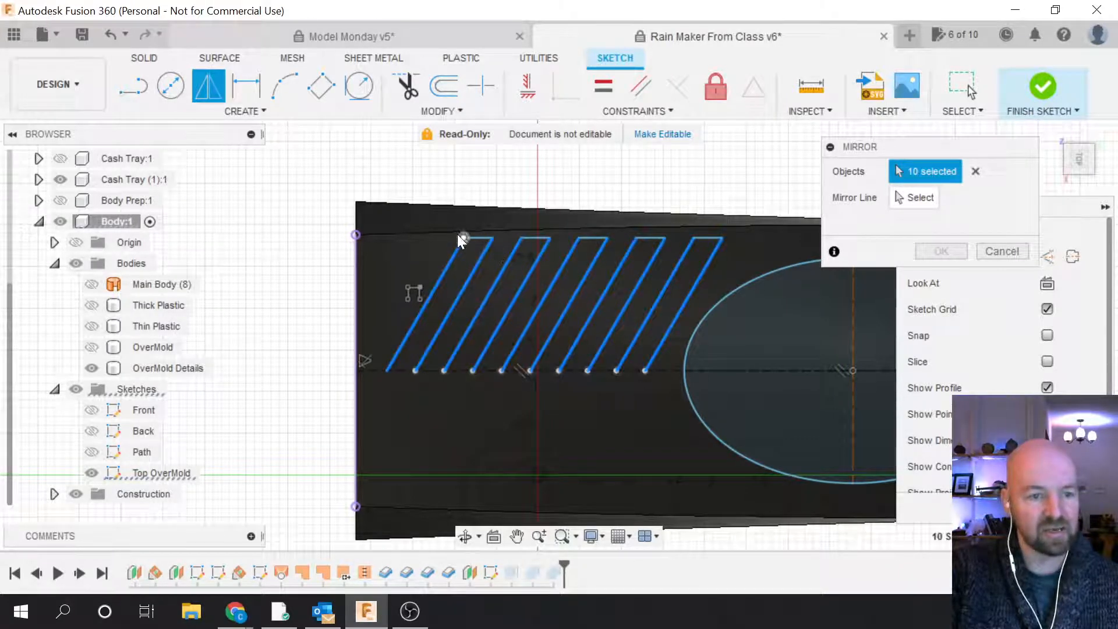
{"action": "left_click", "coordinate": [530, 237]}
{"action": "left_click", "coordinate": [590, 237]}
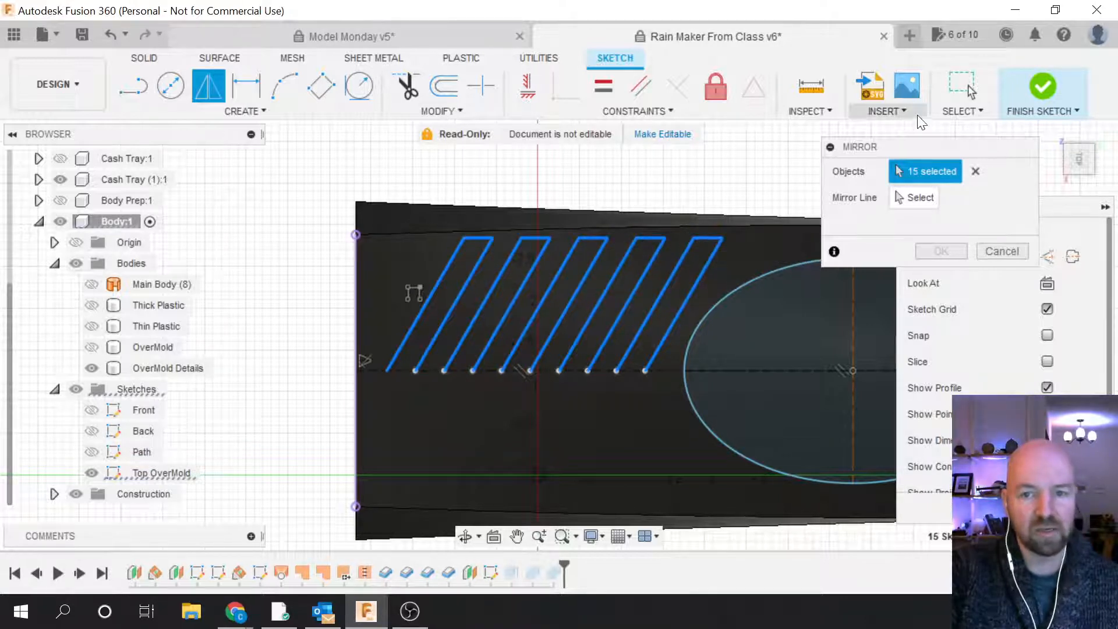
Step: Set the horizontal centre line as the mirror line
{"action": "left_click", "coordinate": [923, 199]}
{"action": "left_click", "coordinate": [665, 370]}
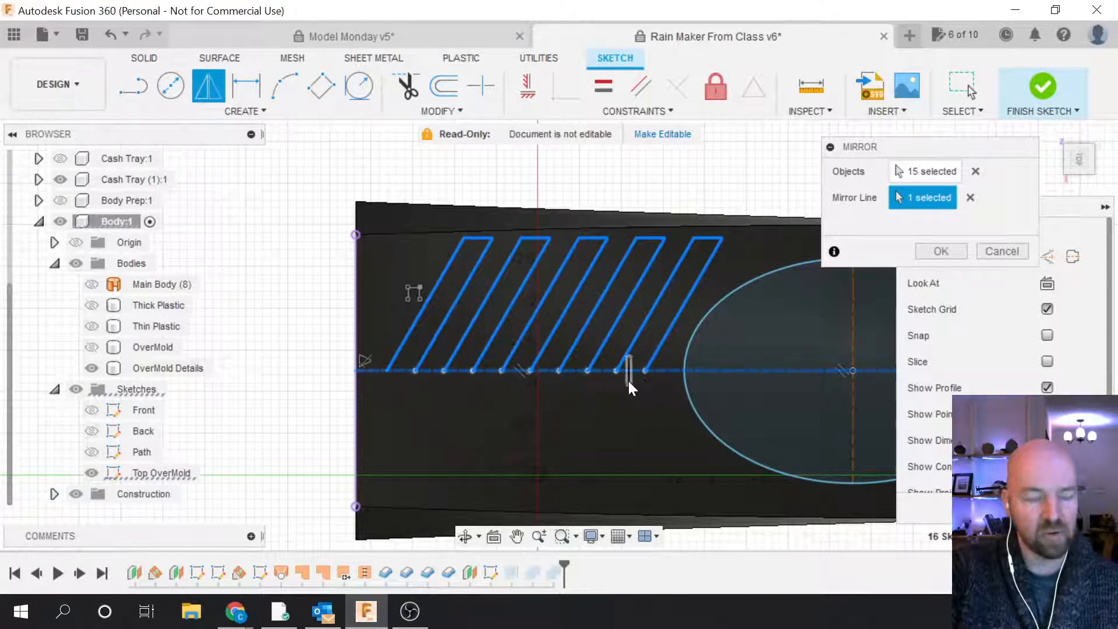
{"action": "scroll", "coordinate": [480, 360], "scroll_direction": "down", "scroll_amount": 1}
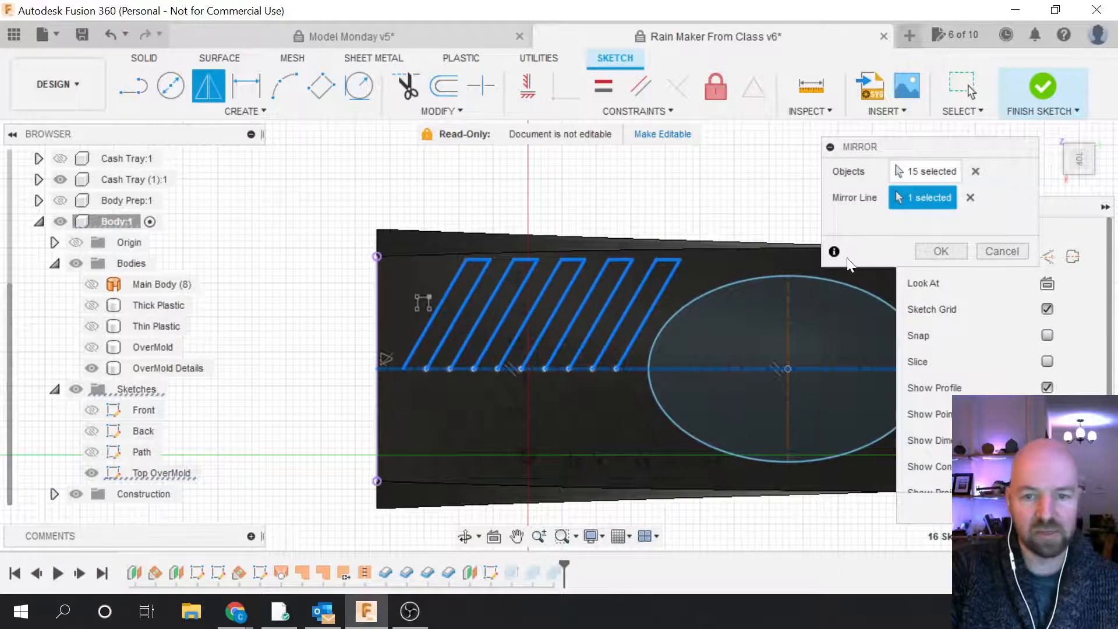
Step: Apply the mirror to form chevrons below the centre line and finish the sketch
{"action": "left_click", "coordinate": [939, 251]}
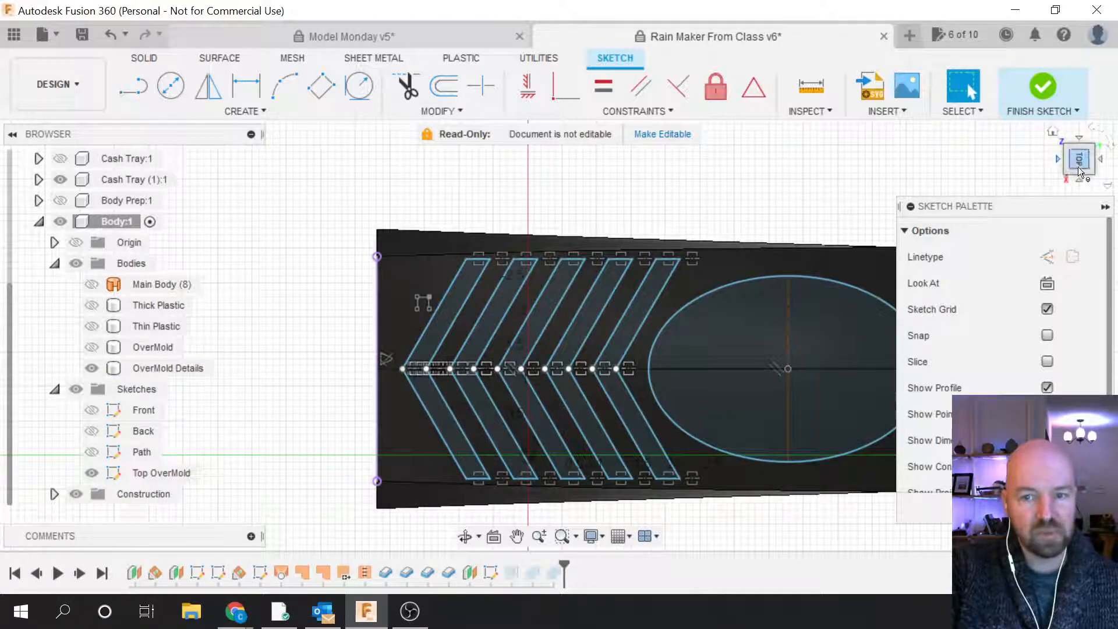
{"action": "left_click_drag", "start_coordinate": [1078, 172], "coordinate": [710, 260]}
{"action": "left_click", "coordinate": [401, 422]}
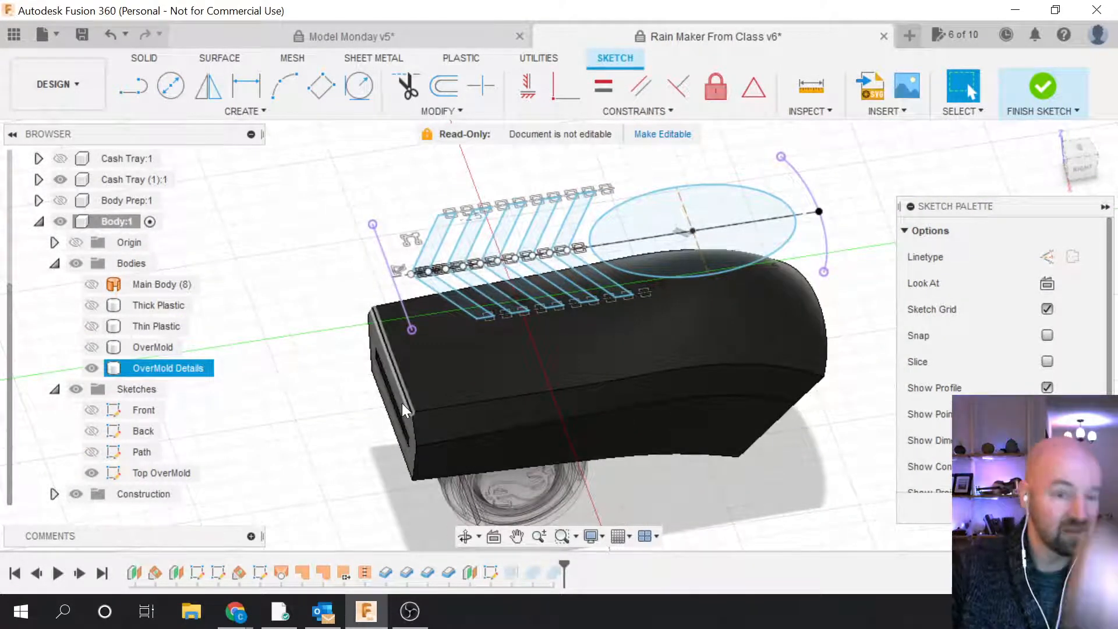
{"action": "left_click", "coordinate": [848, 272]}
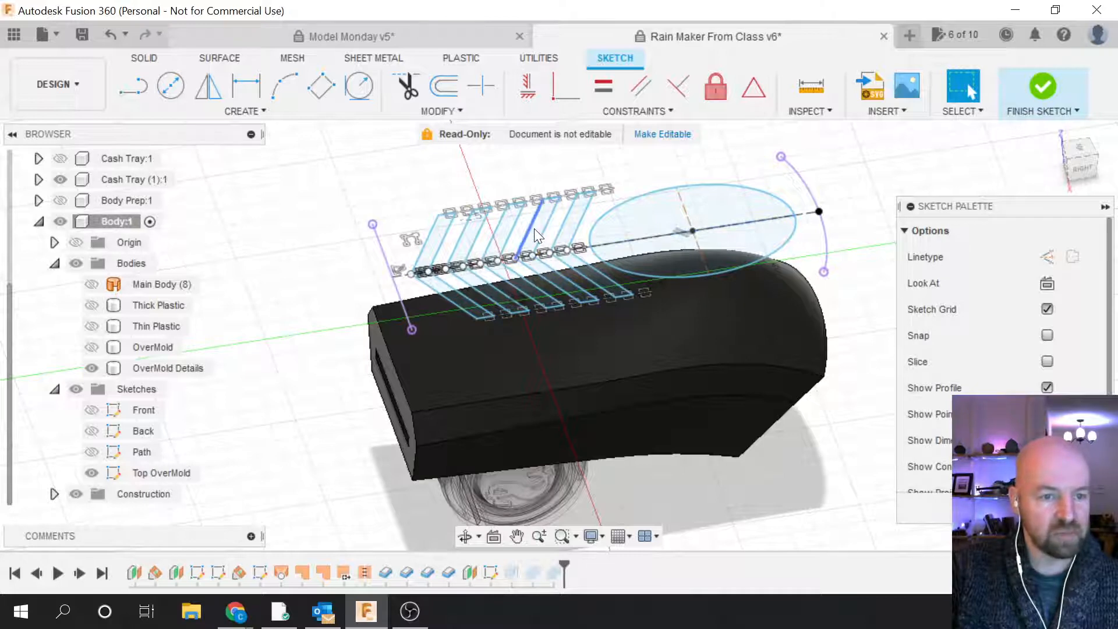
{"action": "left_click", "coordinate": [1043, 89]}
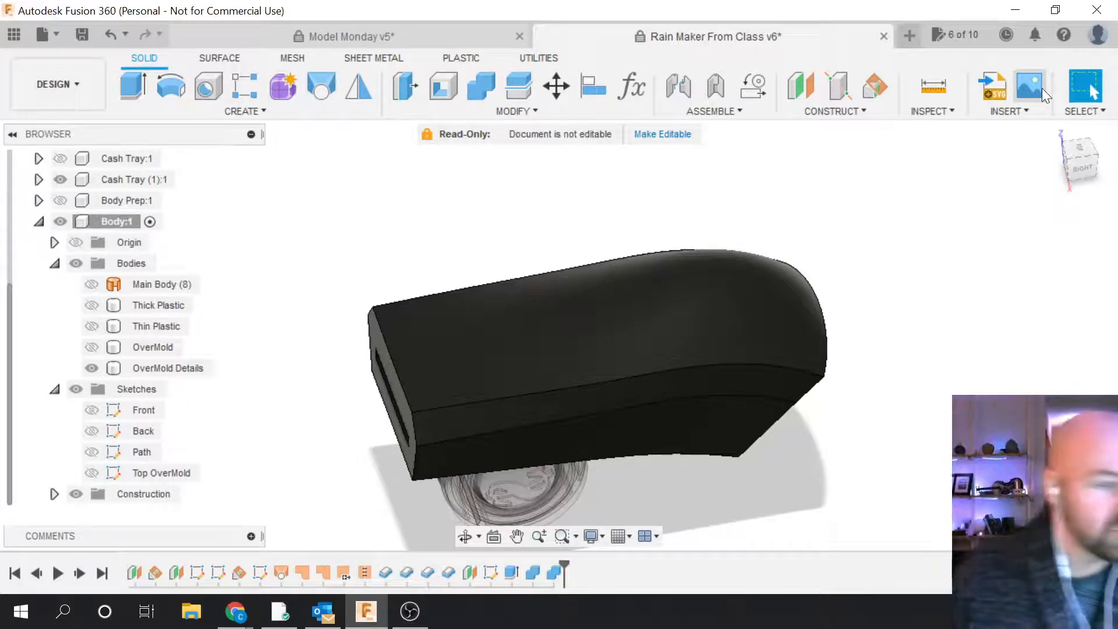
Step: Show the Top OverMold sketch in the browser and start an Extrude
{"action": "left_click", "coordinate": [90, 472]}
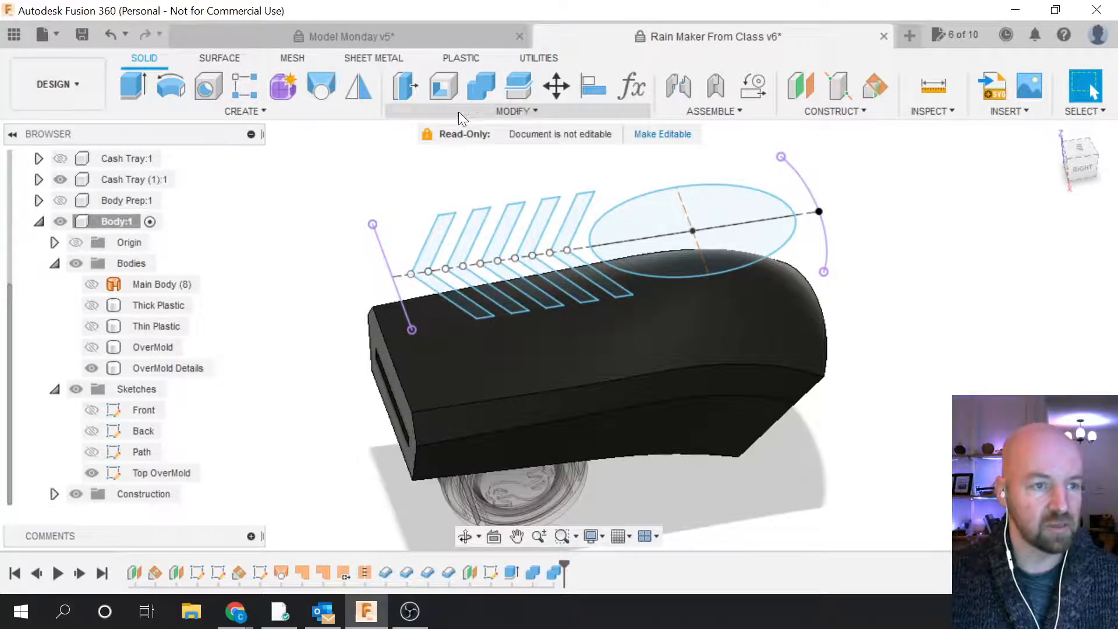
{"action": "left_click", "coordinate": [244, 112]}
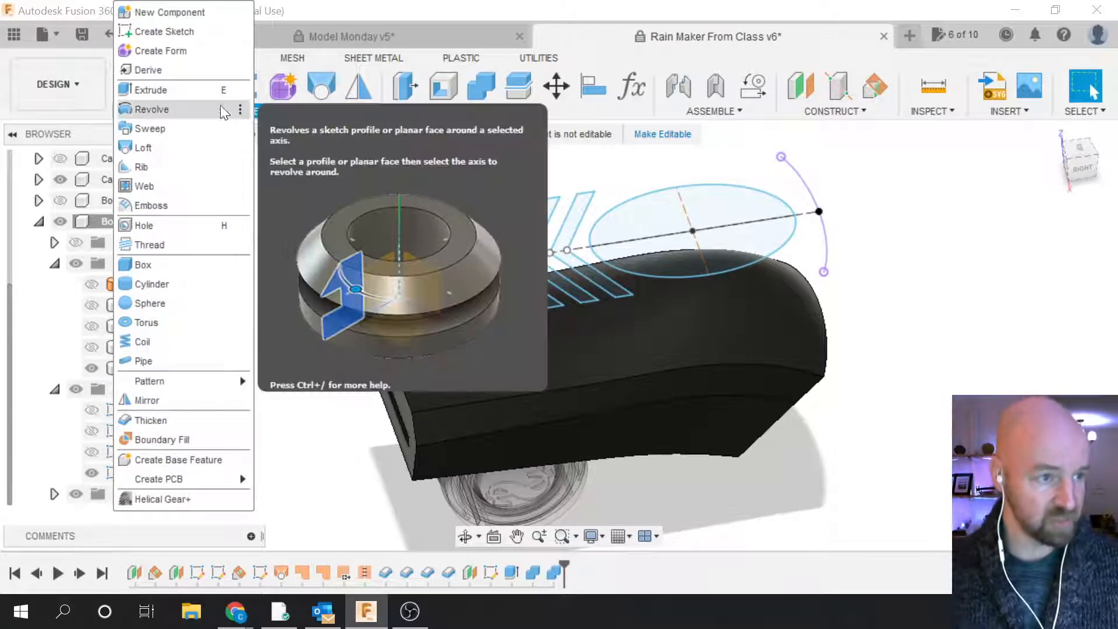
{"action": "left_click", "coordinate": [211, 92]}
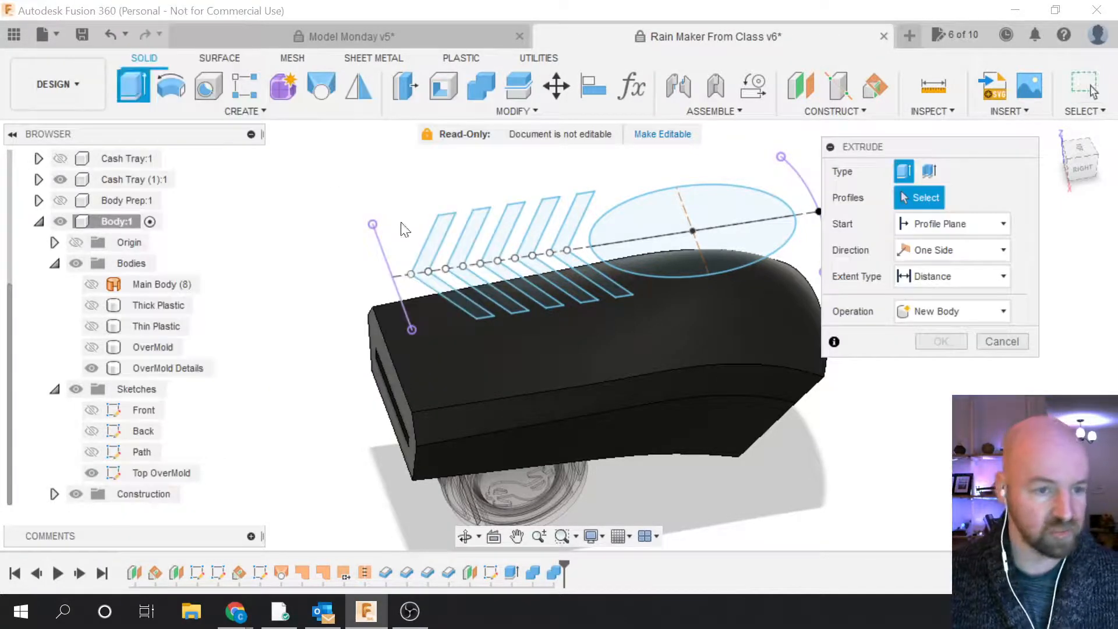
Step: Select the five chevron profiles and extrude them -2.50 in downward
{"action": "left_click", "coordinate": [463, 251]}
{"action": "left_click", "coordinate": [466, 249]}
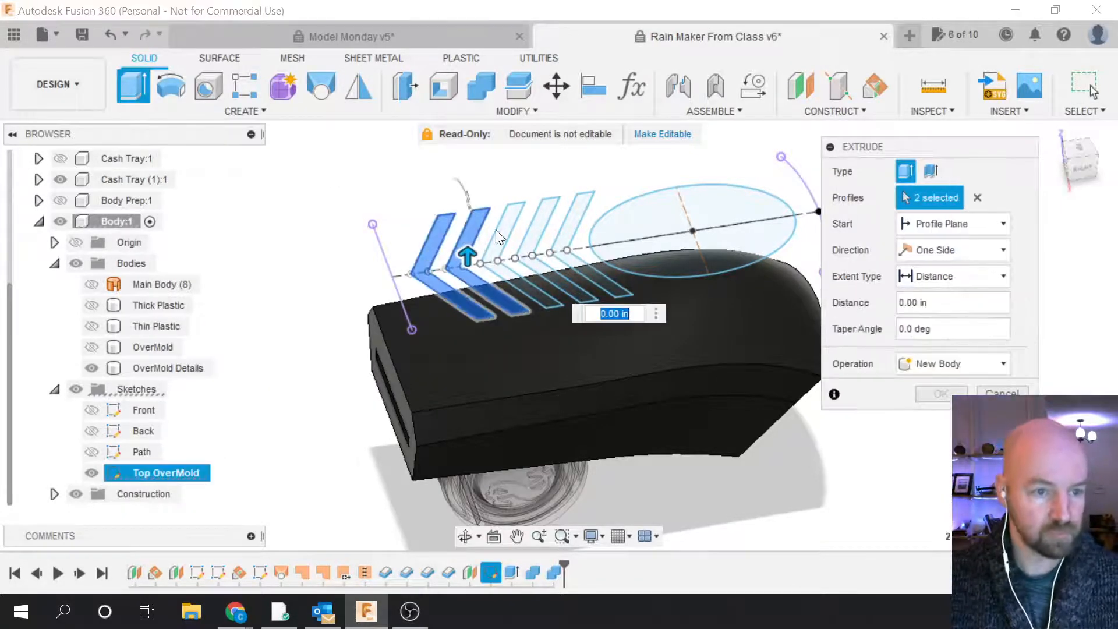
{"action": "left_click", "coordinate": [509, 234]}
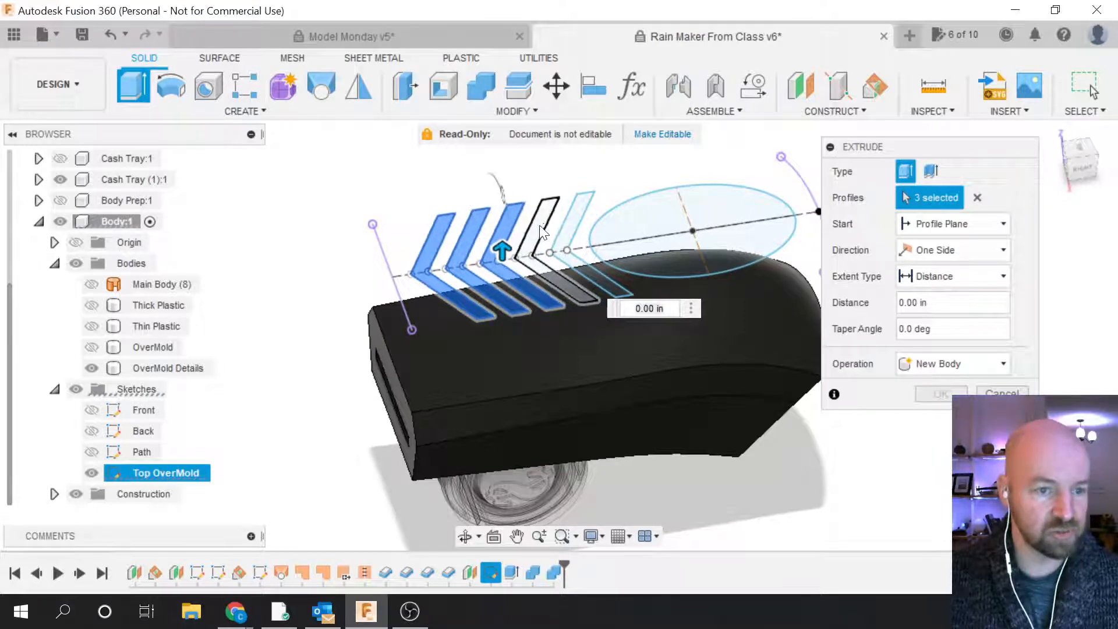
{"action": "left_click", "coordinate": [546, 230]}
{"action": "left_click", "coordinate": [572, 217]}
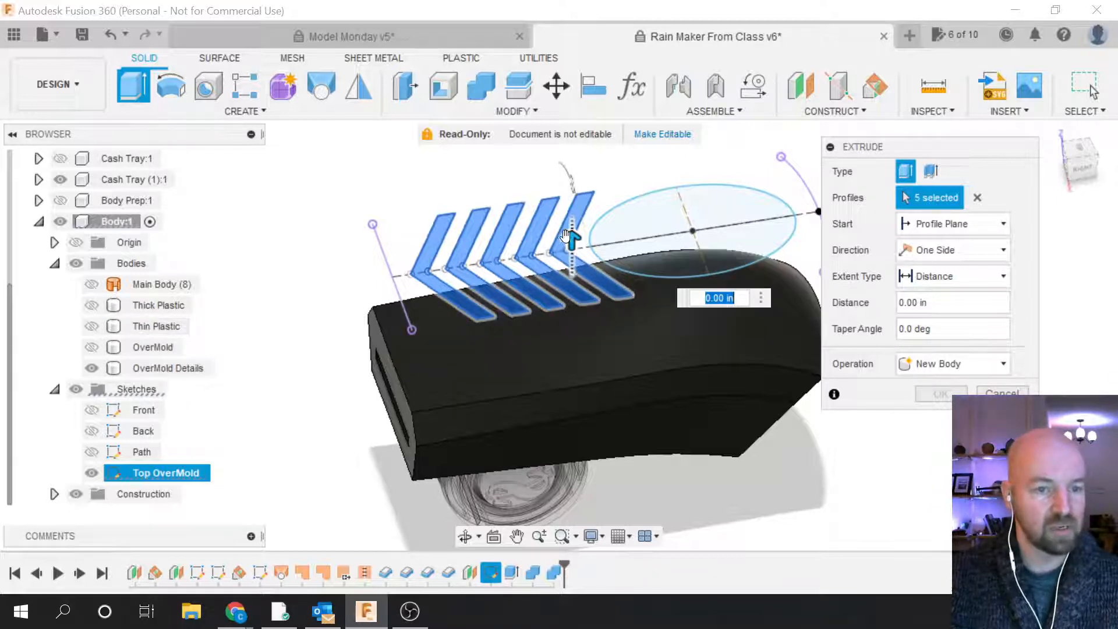
{"action": "left_click_drag", "start_coordinate": [571, 235], "coordinate": [574, 343]}
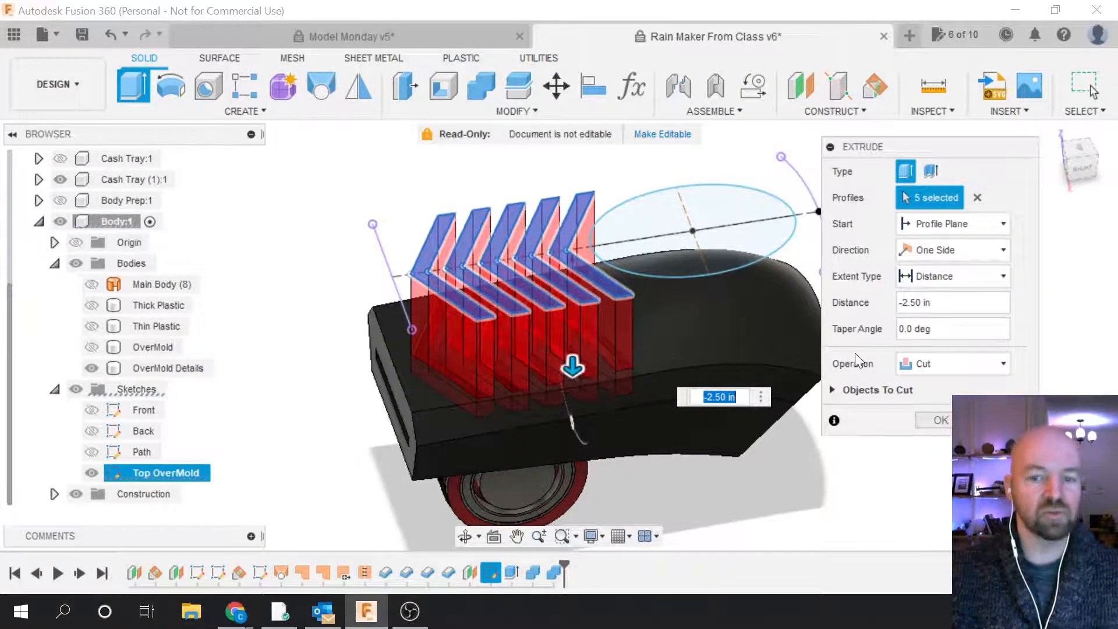
Step: Set the extrude operation to Intersect and confirm the extrusion
{"action": "left_click", "coordinate": [935, 364]}
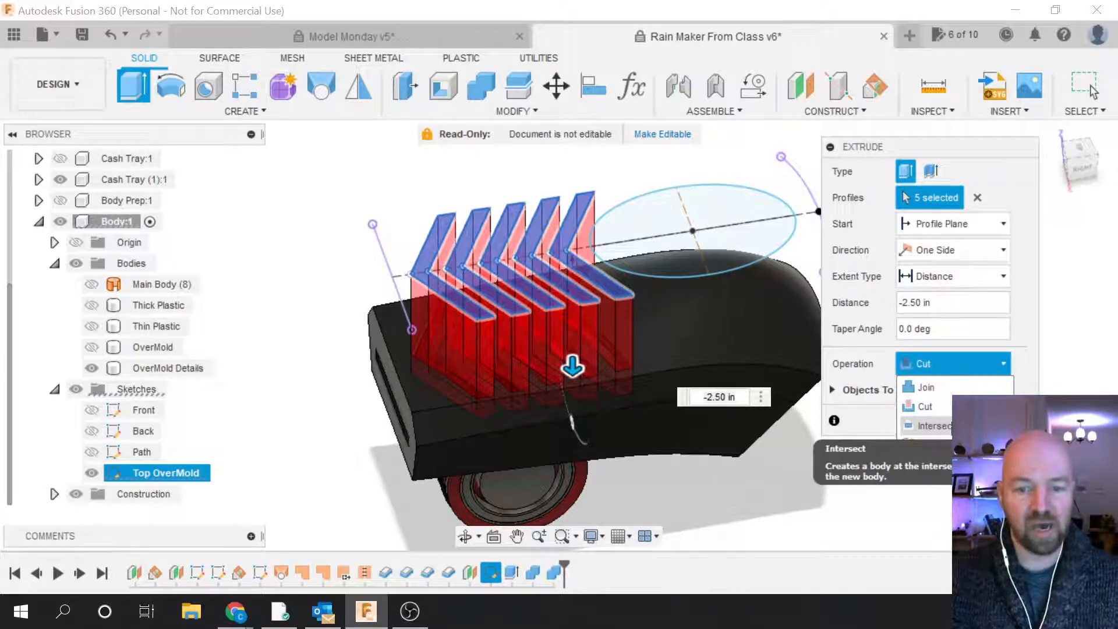
{"action": "left_click", "coordinate": [926, 427]}
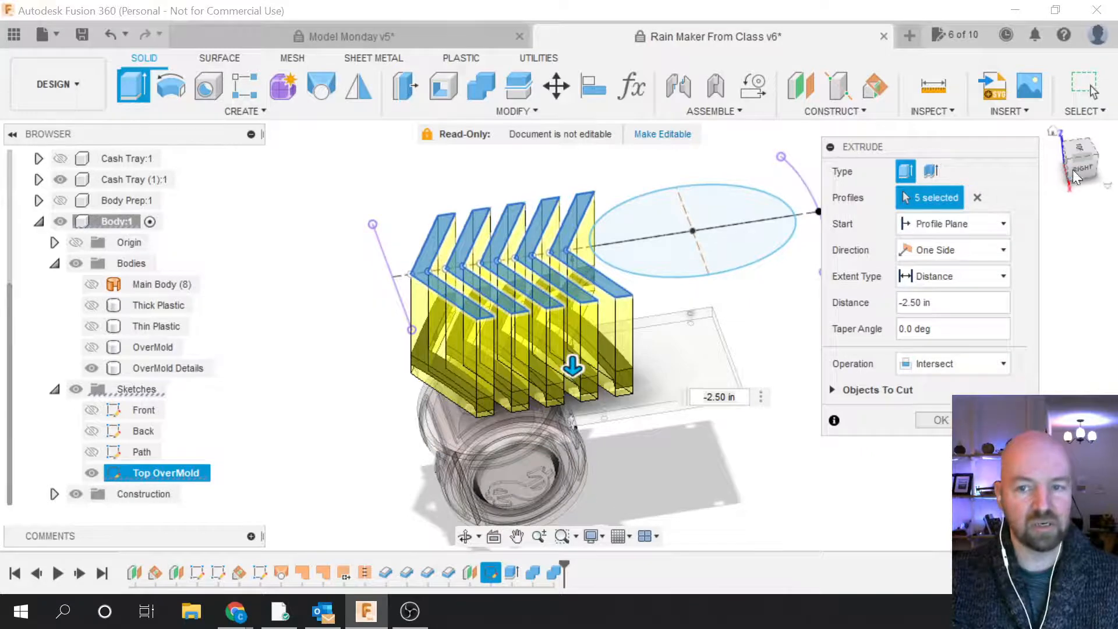
{"action": "left_click", "coordinate": [1095, 147]}
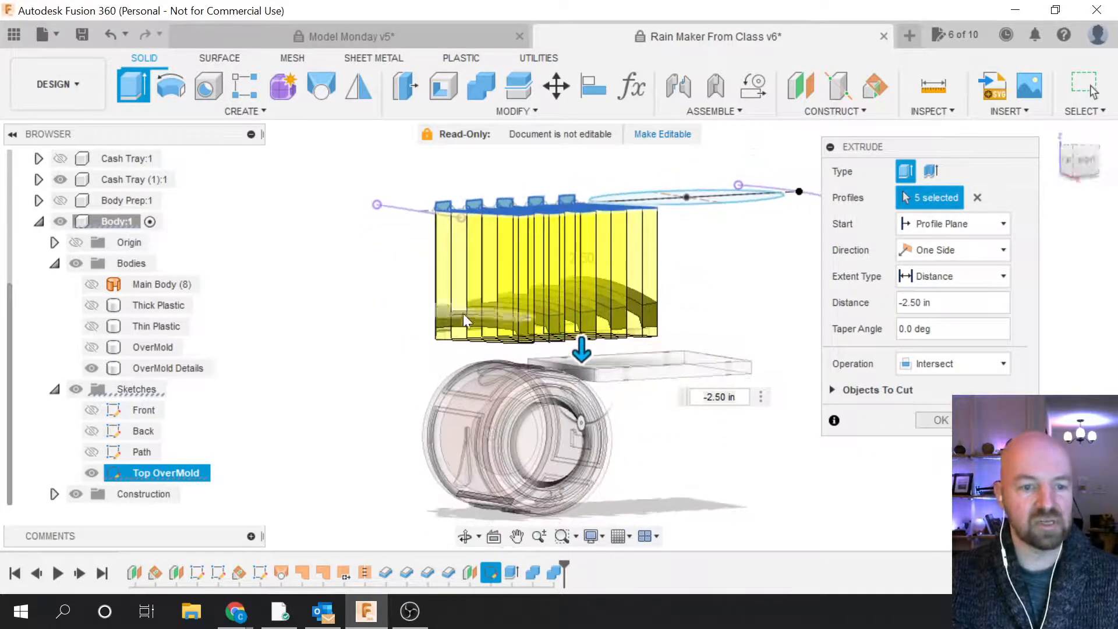
{"action": "scroll", "coordinate": [460, 312], "scroll_direction": "up", "scroll_amount": 5}
{"action": "scroll", "coordinate": [465, 331], "scroll_direction": "down", "scroll_amount": 3}
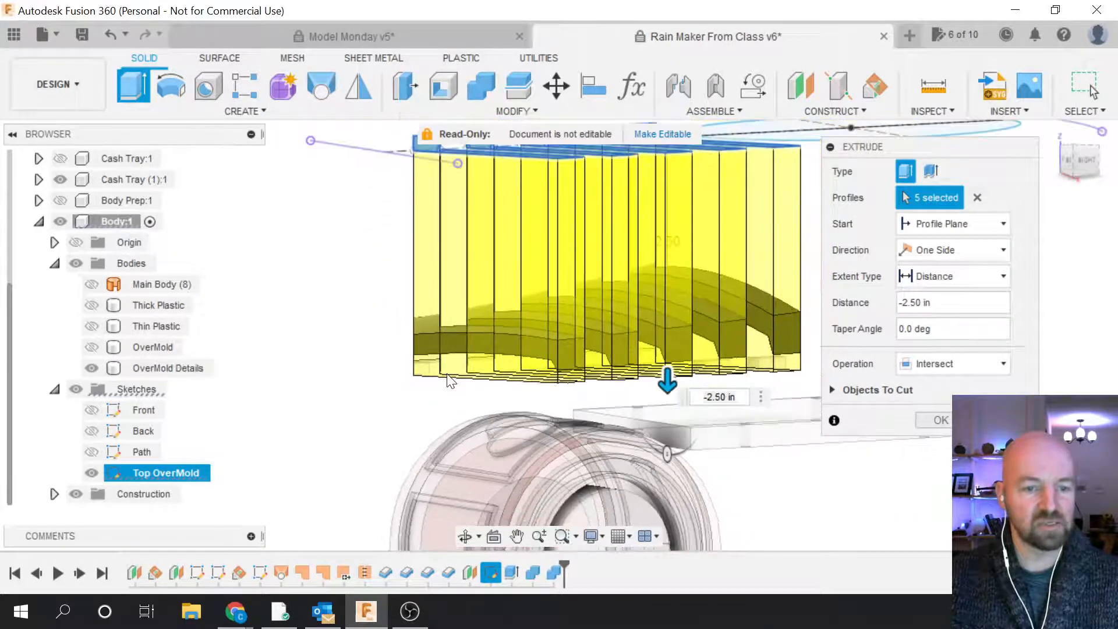
{"action": "scroll", "coordinate": [532, 346], "scroll_direction": "down", "scroll_amount": 2}
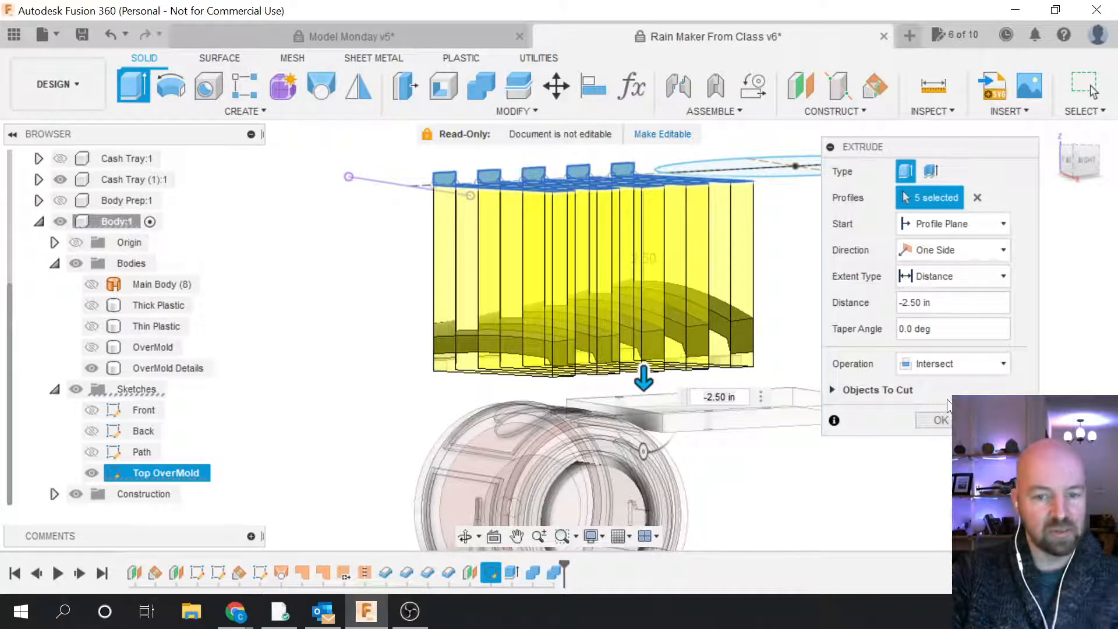
{"action": "left_click", "coordinate": [940, 420]}
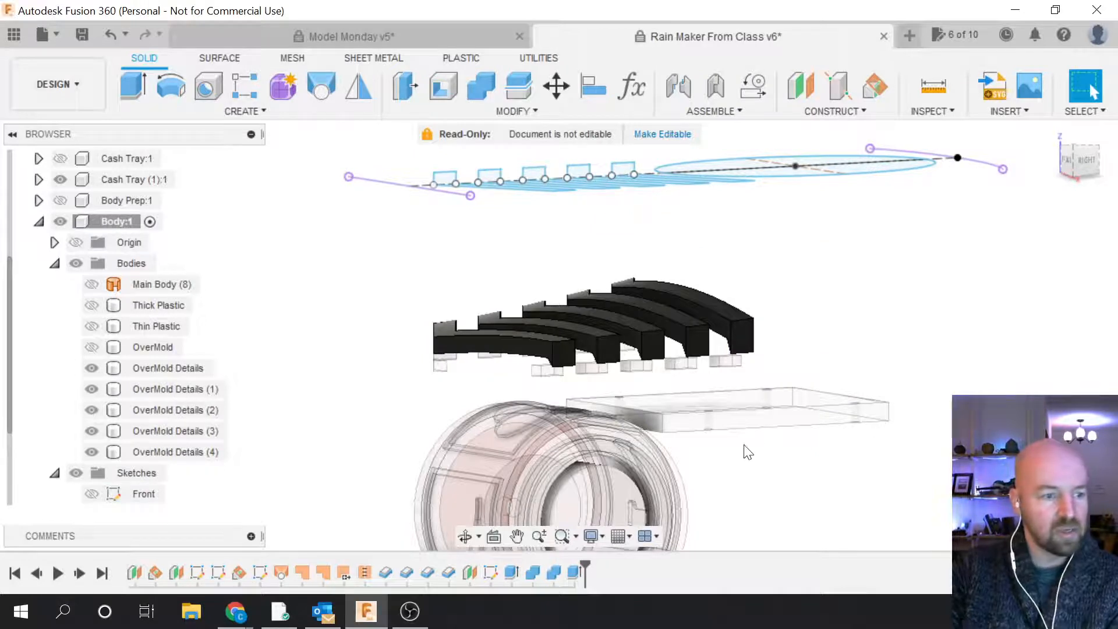
Step: Show the OverMold body and orbit to inspect the raised chevron ridges
{"action": "left_click", "coordinate": [91, 348]}
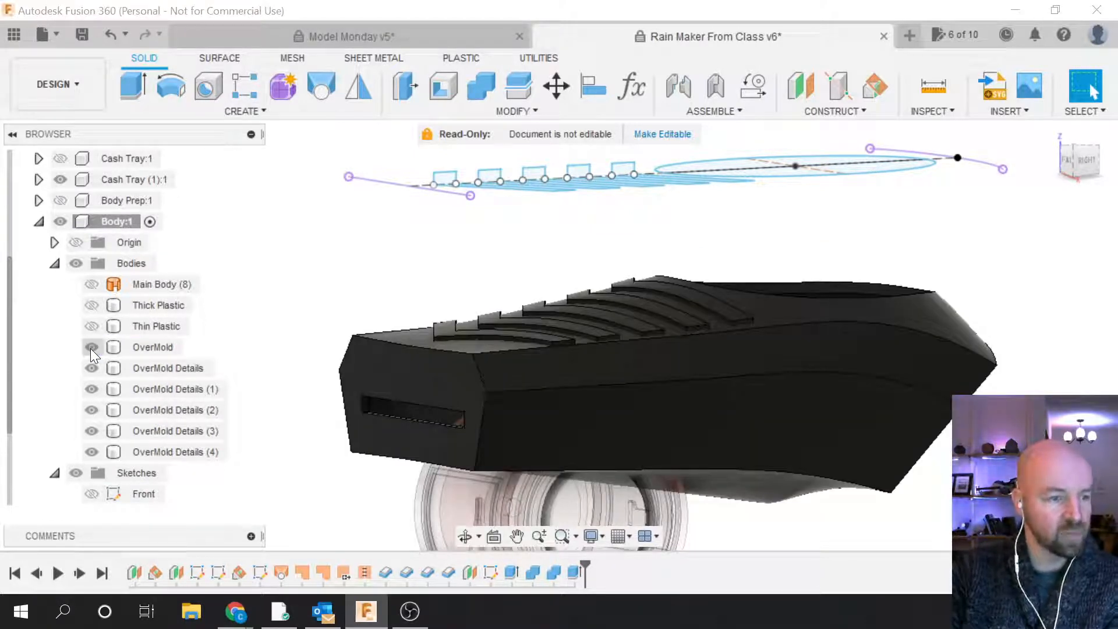
{"action": "left_click", "coordinate": [751, 329]}
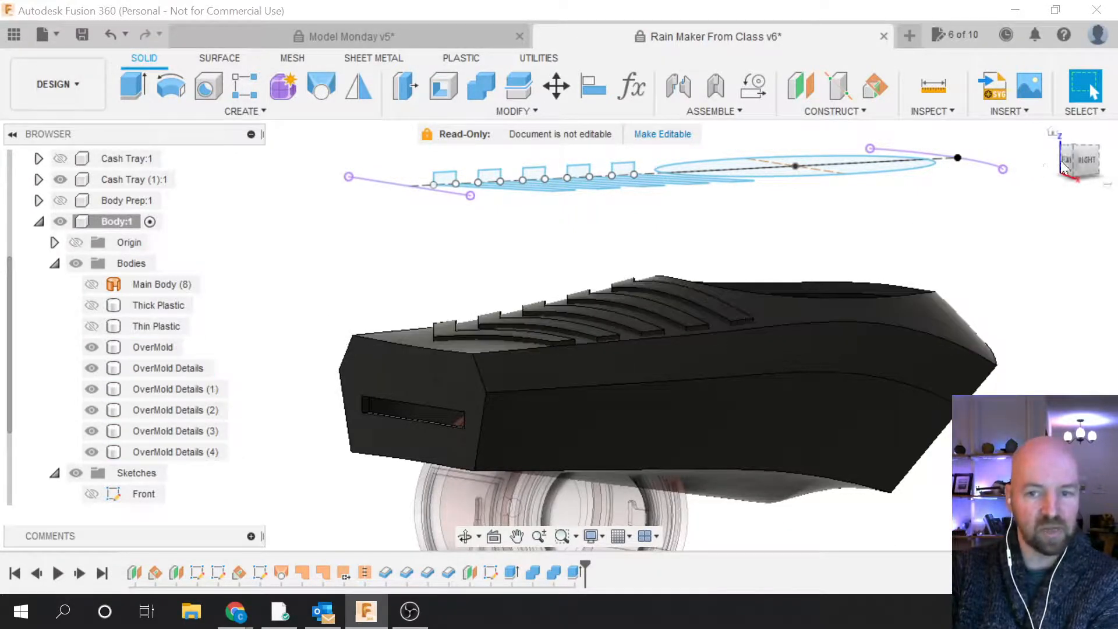
{"action": "mouse_move", "coordinate": [1079, 161]}
{"action": "left_mouse_down"}
{"action": "mouse_move", "coordinate": [992, 167]}
{"action": "mouse_move", "coordinate": [1003, 175]}
{"action": "left_mouse_up"}
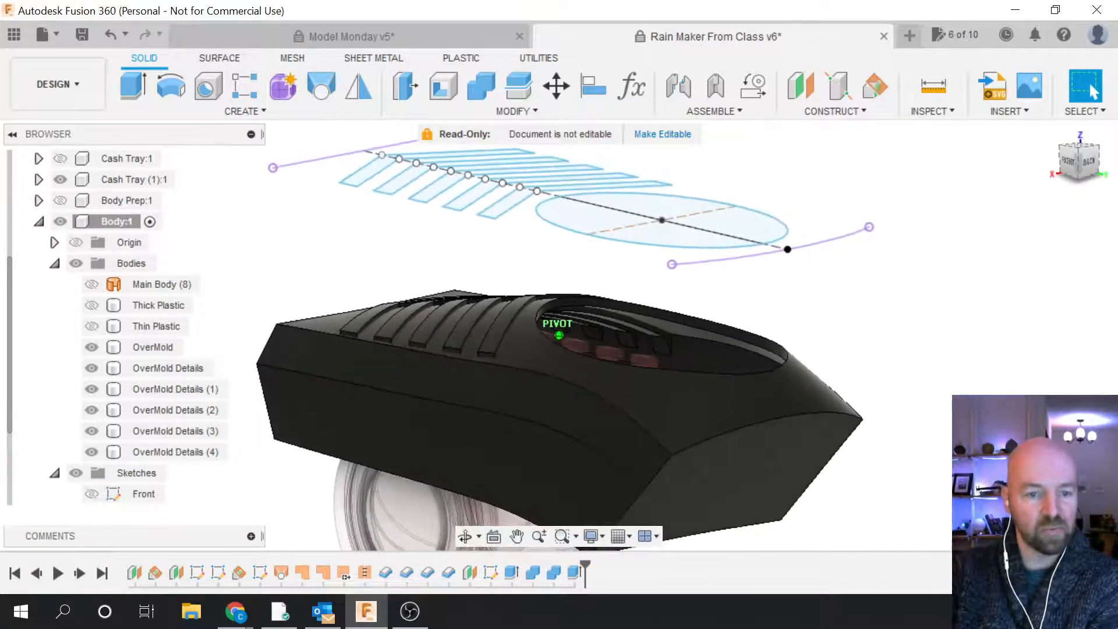
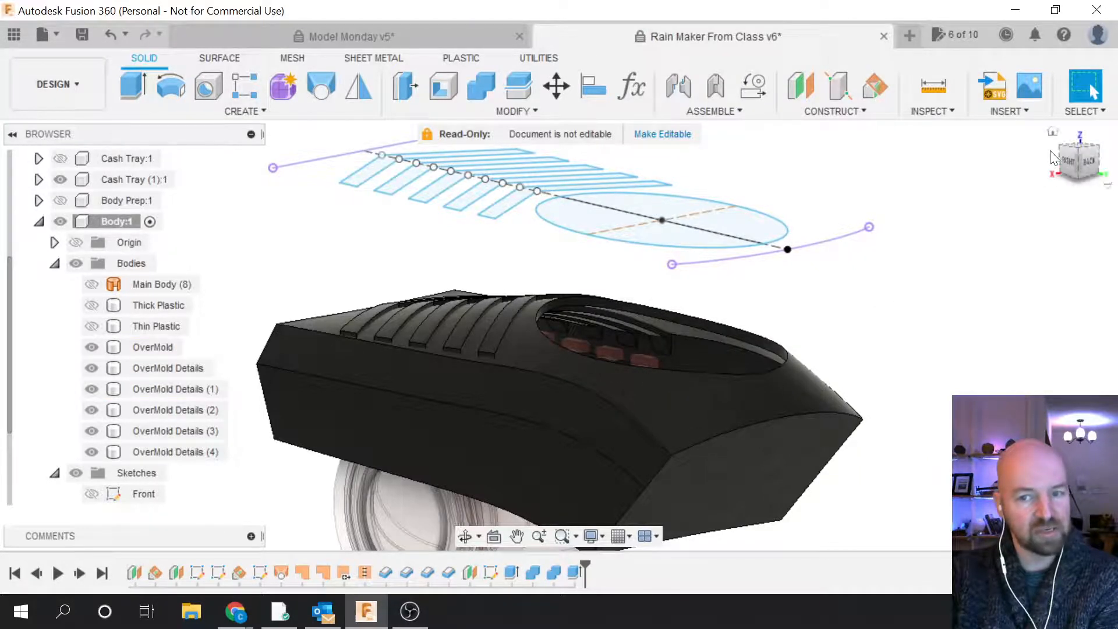
Step: Turn on the Thick Plastic body's visibility so its red top shows inside the black housing
{"action": "mouse_move", "coordinate": [1071, 166]}
{"action": "left_mouse_down"}
{"action": "mouse_move", "coordinate": [1060, 186]}
{"action": "mouse_move", "coordinate": [1051, 169]}
{"action": "mouse_move", "coordinate": [1070, 169]}
{"action": "left_mouse_up"}
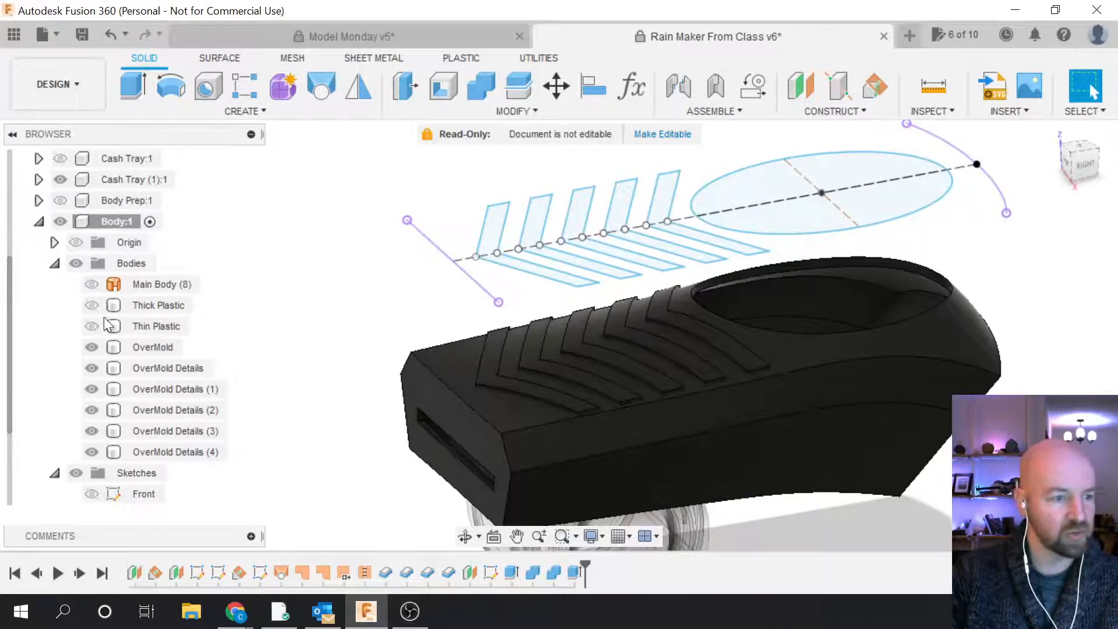
{"action": "left_click", "coordinate": [95, 305]}
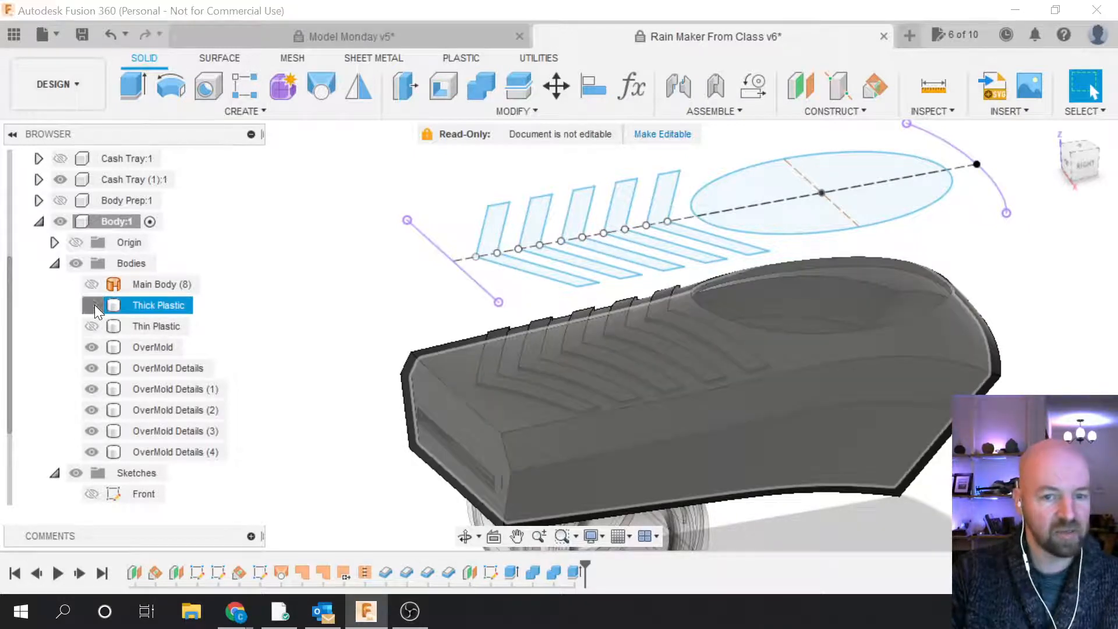
{"action": "left_click", "coordinate": [91, 306]}
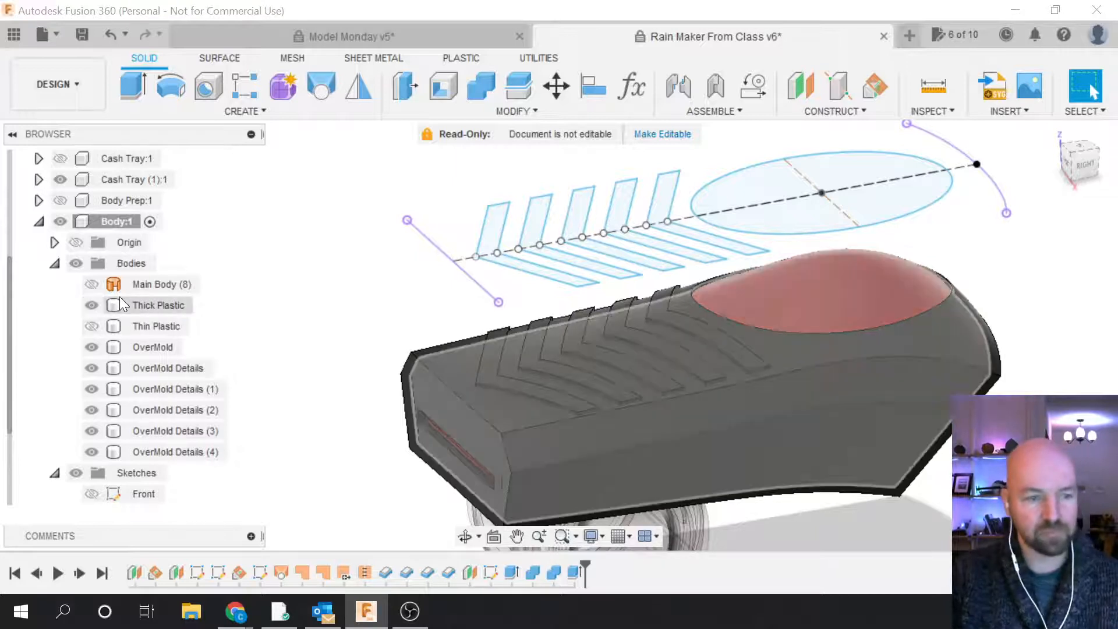
{"action": "left_click", "coordinate": [815, 268]}
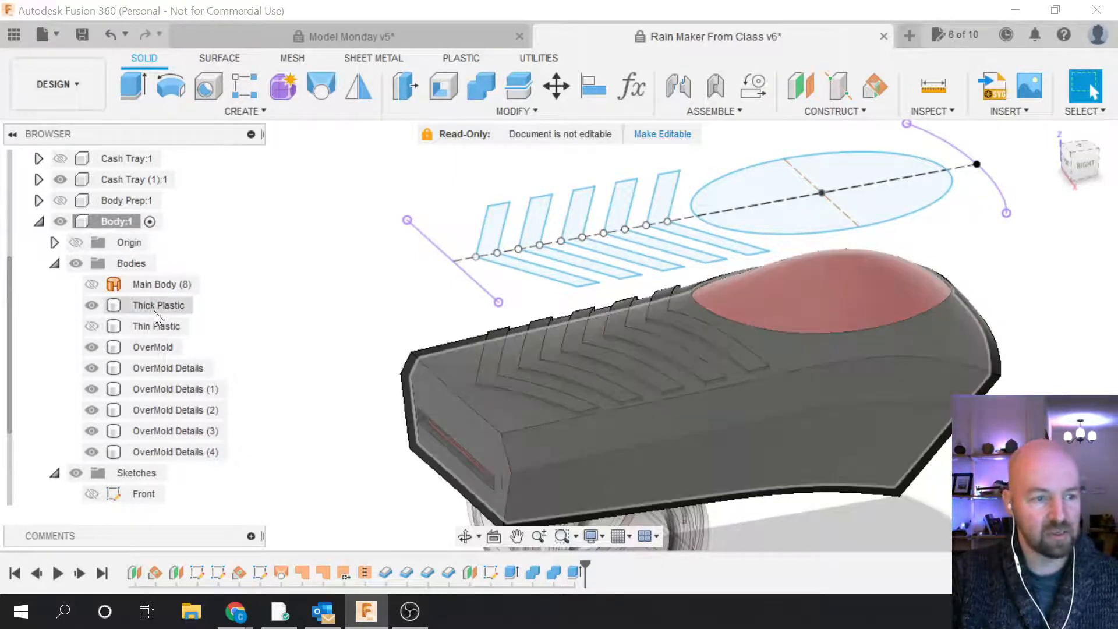
{"action": "left_click", "coordinate": [152, 305]}
{"action": "left_click", "coordinate": [242, 336]}
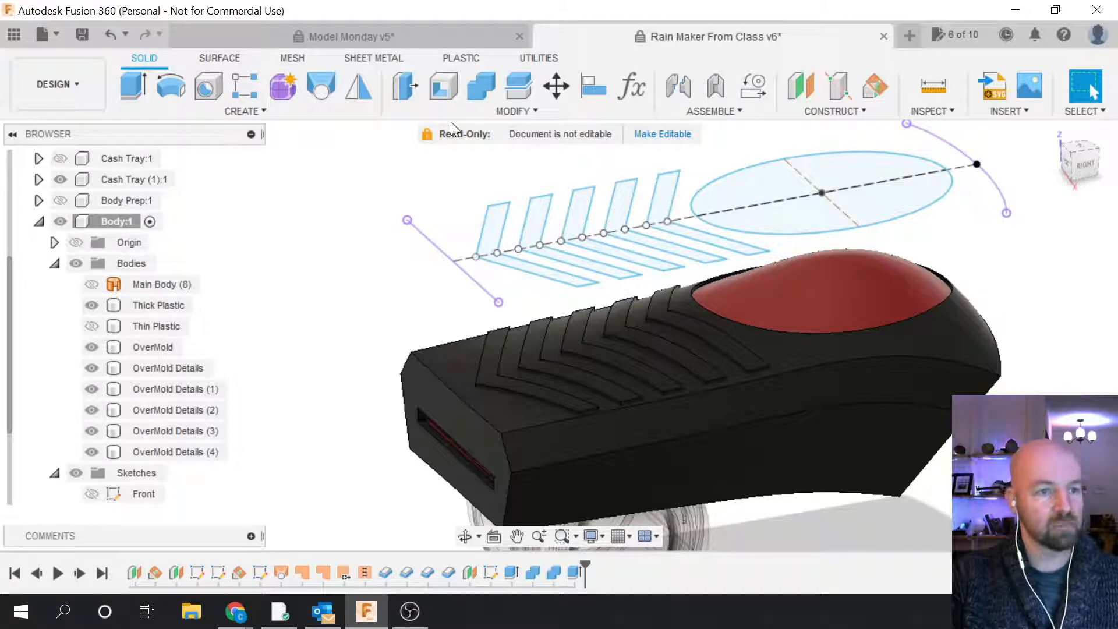
Step: Combine-Join OverMold Details through OverMold Details (4) into OverMold with Keep Tools off
{"action": "left_click", "coordinate": [502, 110]}
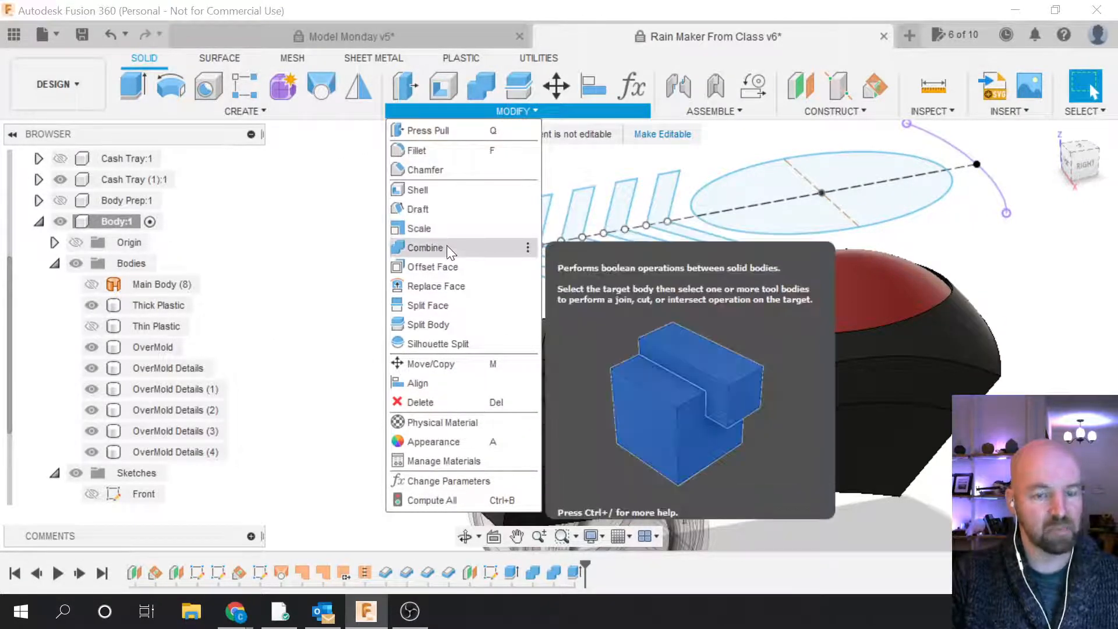
{"action": "left_click", "coordinate": [446, 247]}
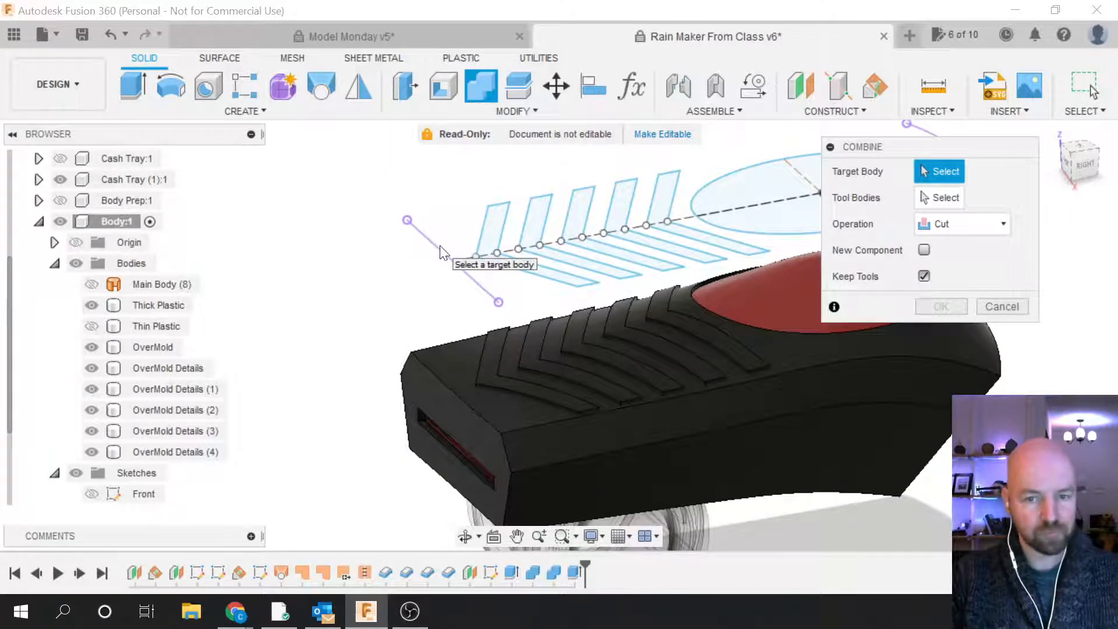
{"action": "left_click", "coordinate": [971, 219]}
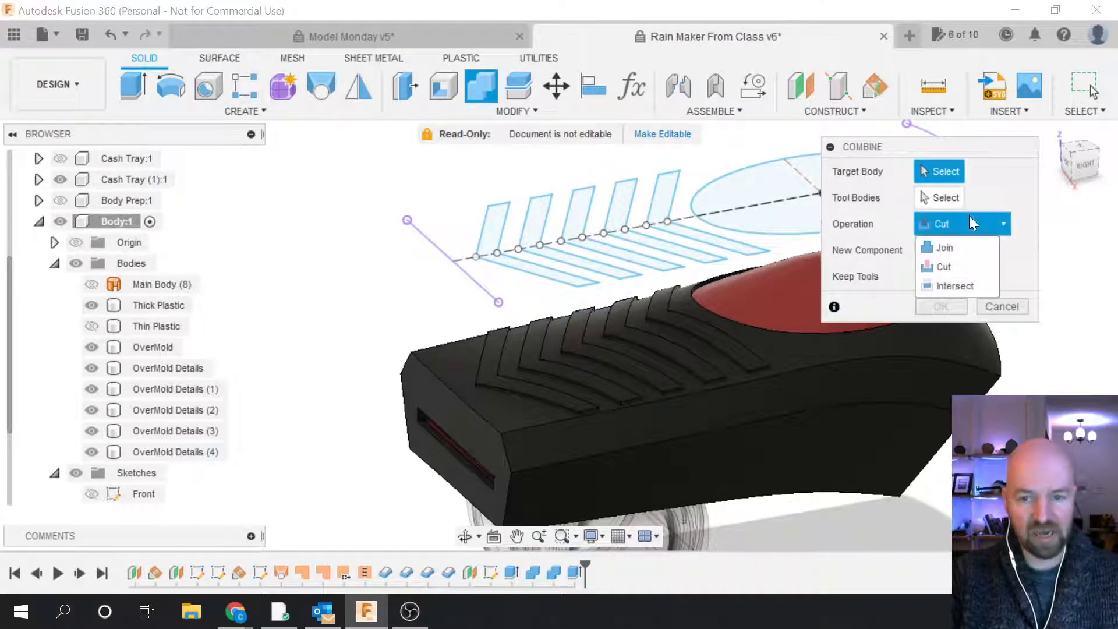
{"action": "left_click", "coordinate": [962, 247]}
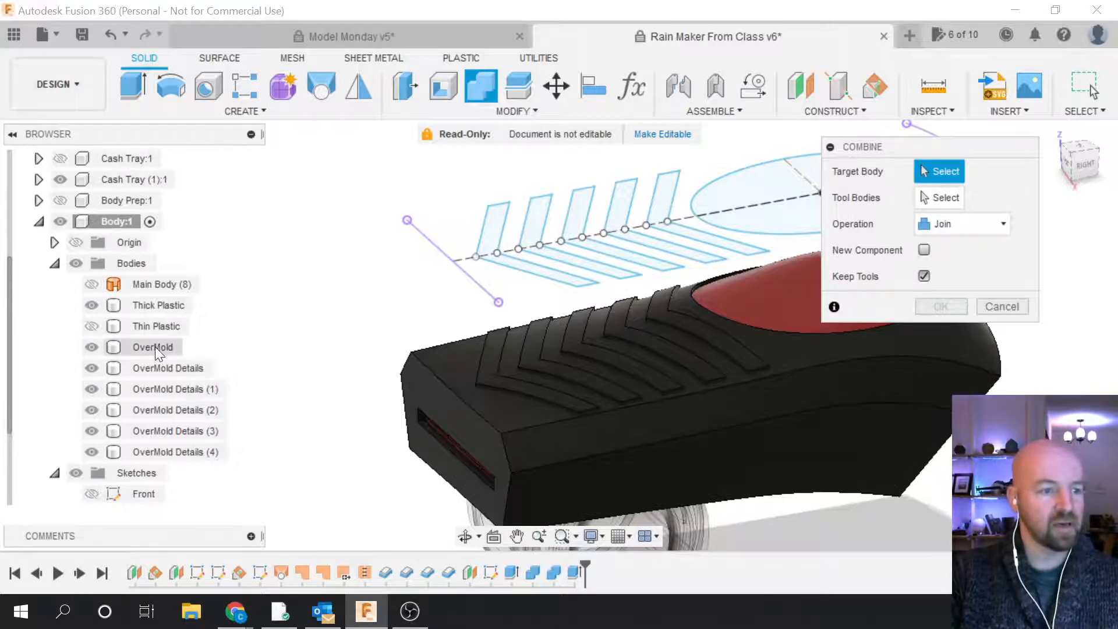
{"action": "left_click", "coordinate": [156, 346]}
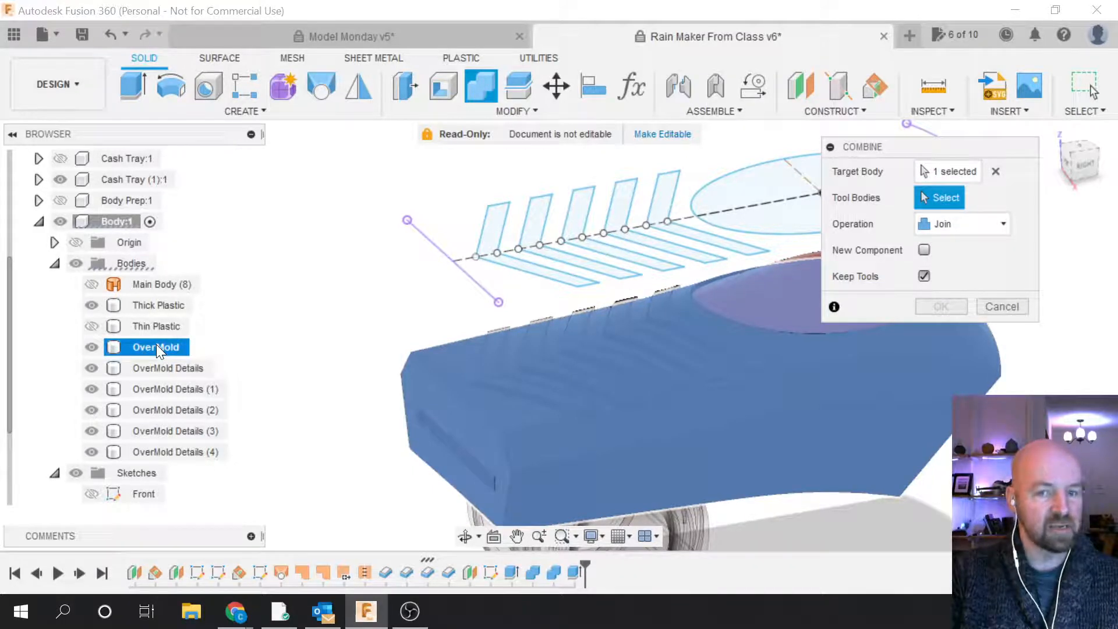
{"action": "left_click", "coordinate": [156, 366]}
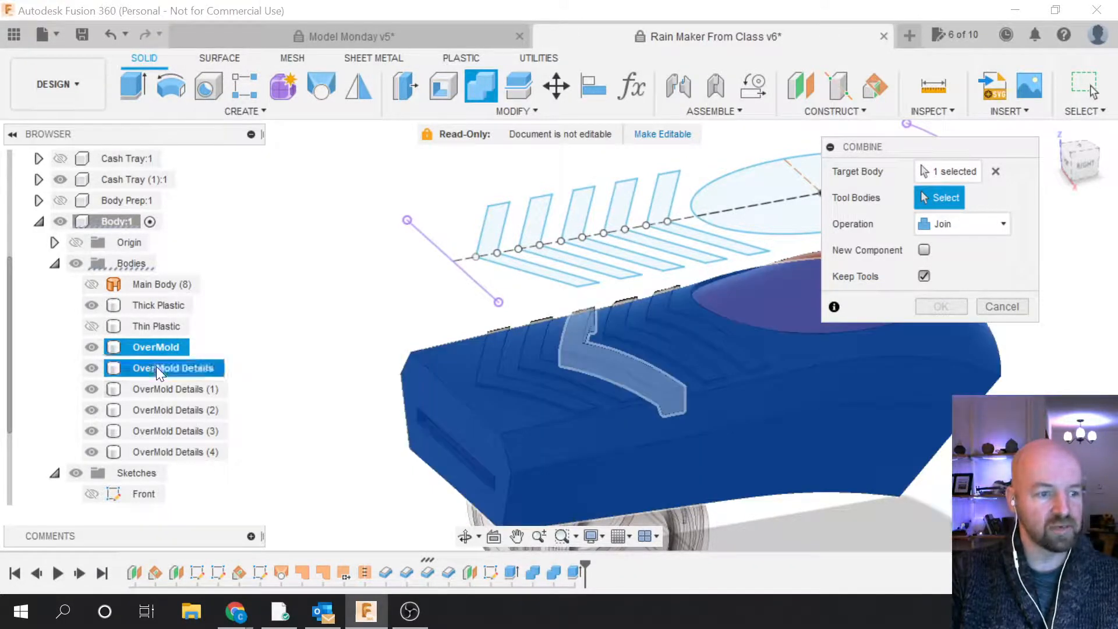
{"action": "left_click", "coordinate": [159, 389]}
{"action": "left_click", "coordinate": [173, 417]}
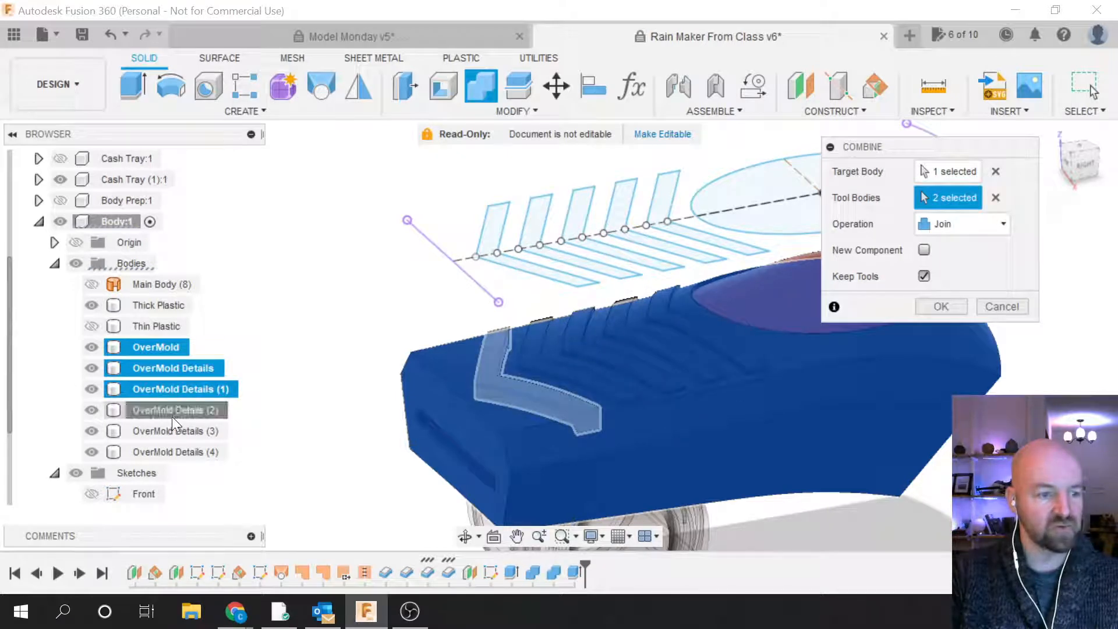
{"action": "left_click", "coordinate": [173, 427]}
{"action": "left_click", "coordinate": [229, 450]}
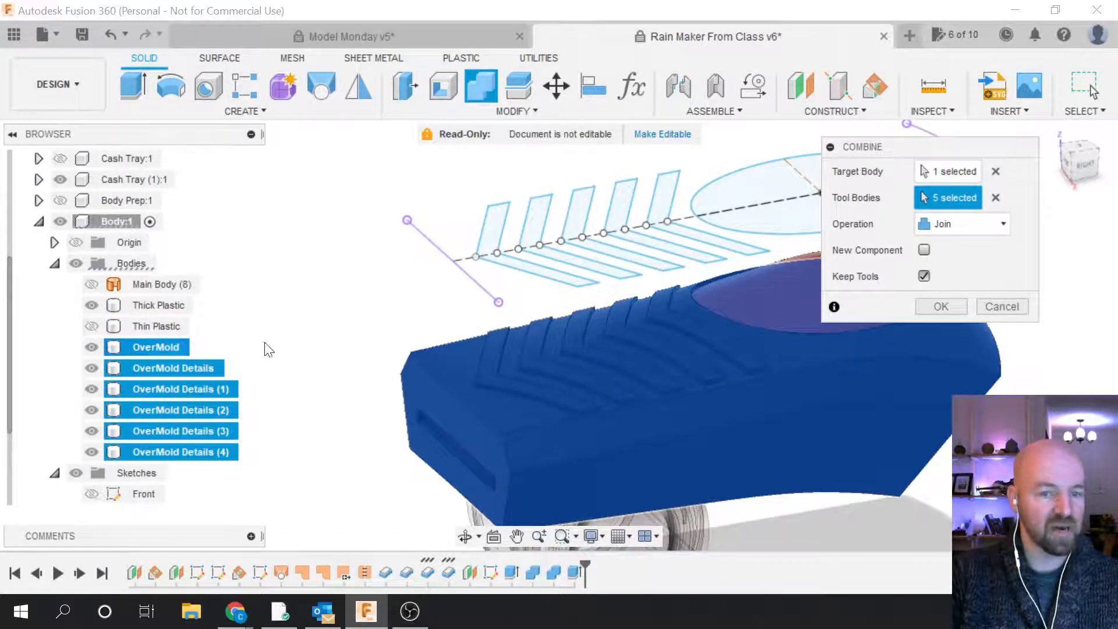
{"action": "left_click", "coordinate": [925, 276]}
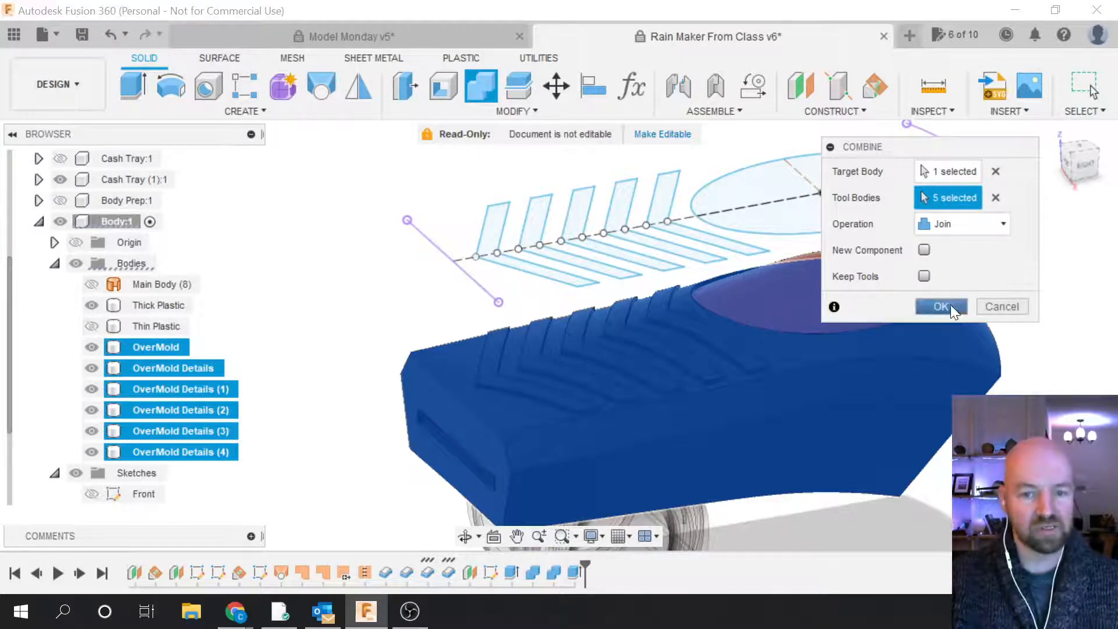
{"action": "left_click", "coordinate": [957, 308]}
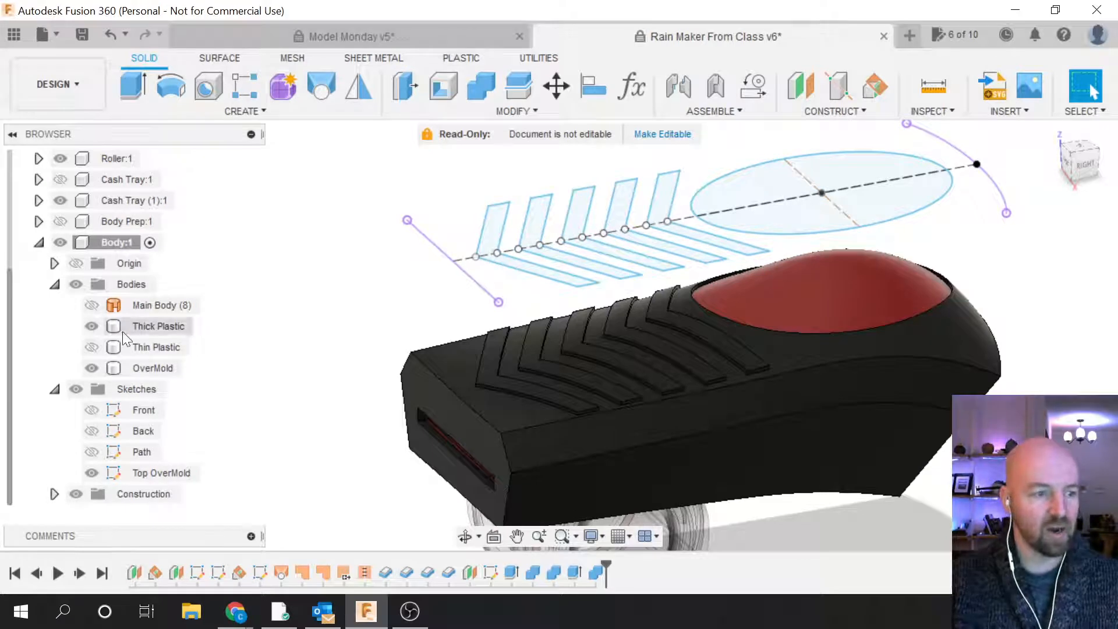
Step: Hide the Top OverMold sketch and Combine-Cut OverMold with Thick Plastic, keeping Thick Plastic
{"action": "left_click", "coordinate": [91, 475]}
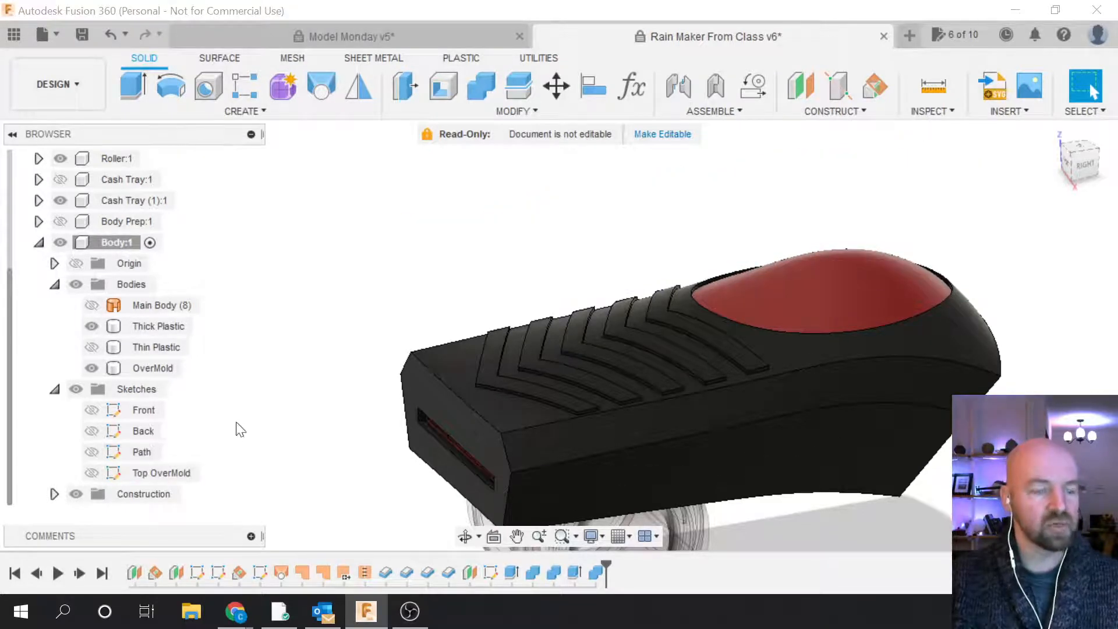
{"action": "left_click", "coordinate": [512, 111]}
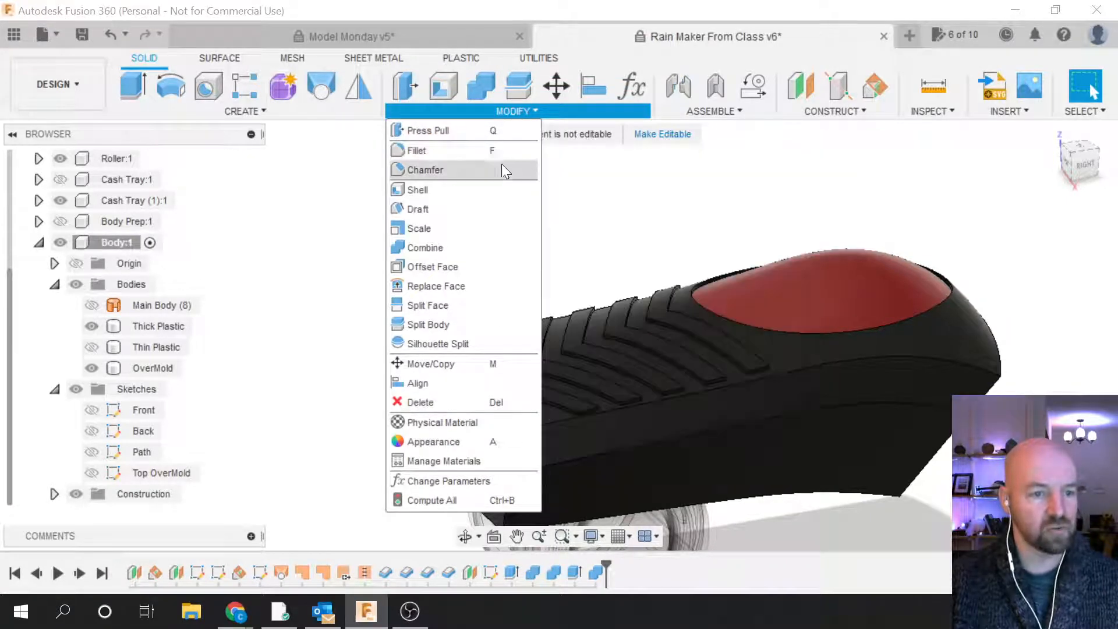
{"action": "left_click", "coordinate": [464, 247]}
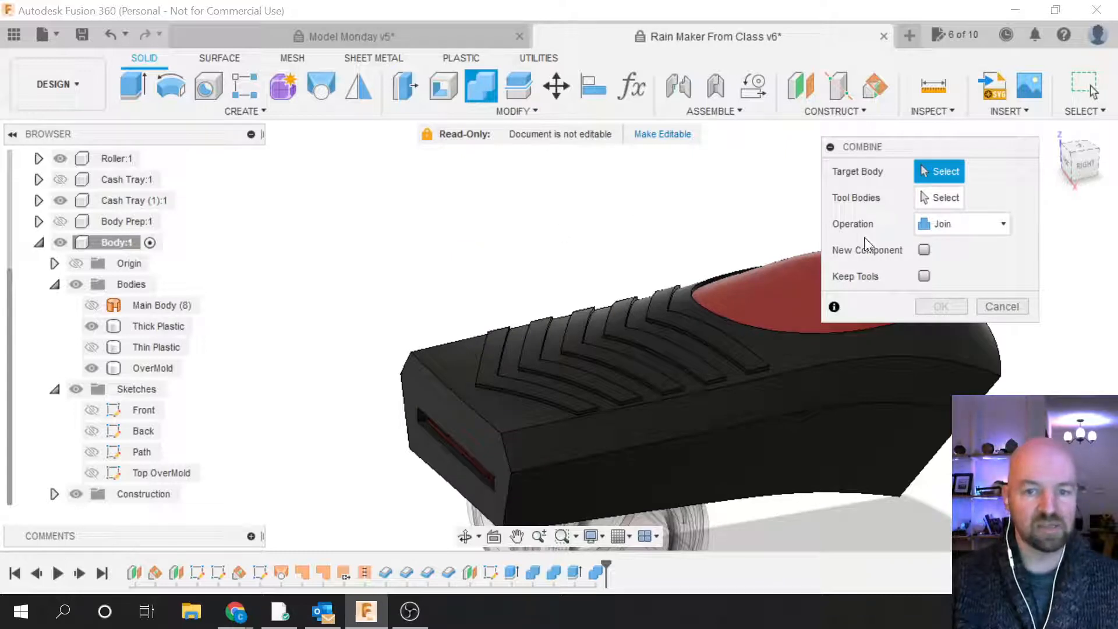
{"action": "left_click", "coordinate": [961, 224]}
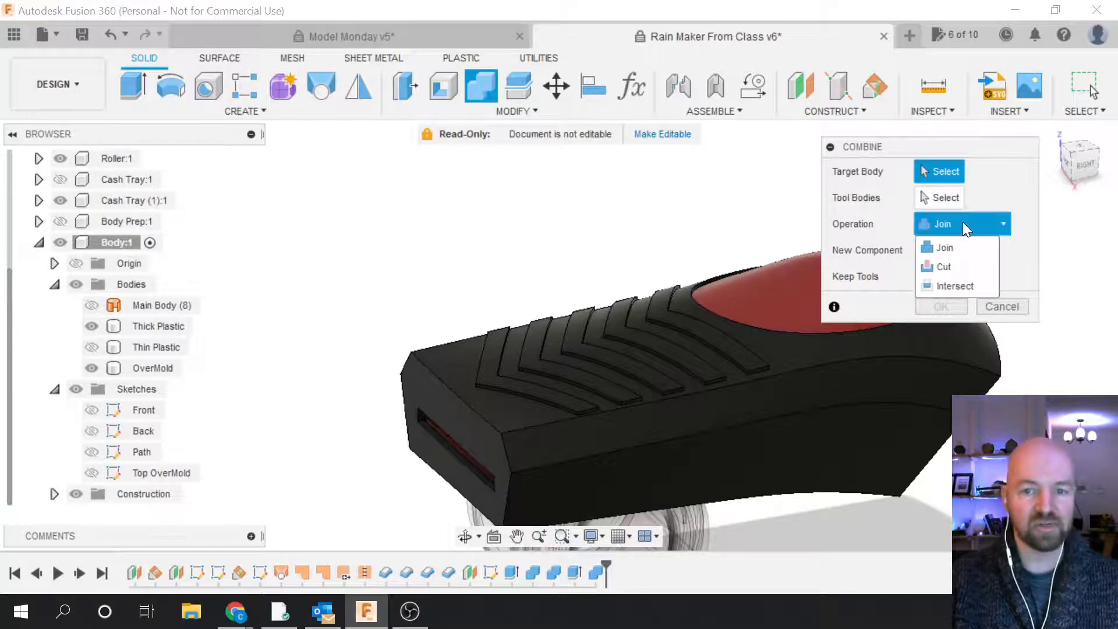
{"action": "left_click", "coordinate": [950, 267]}
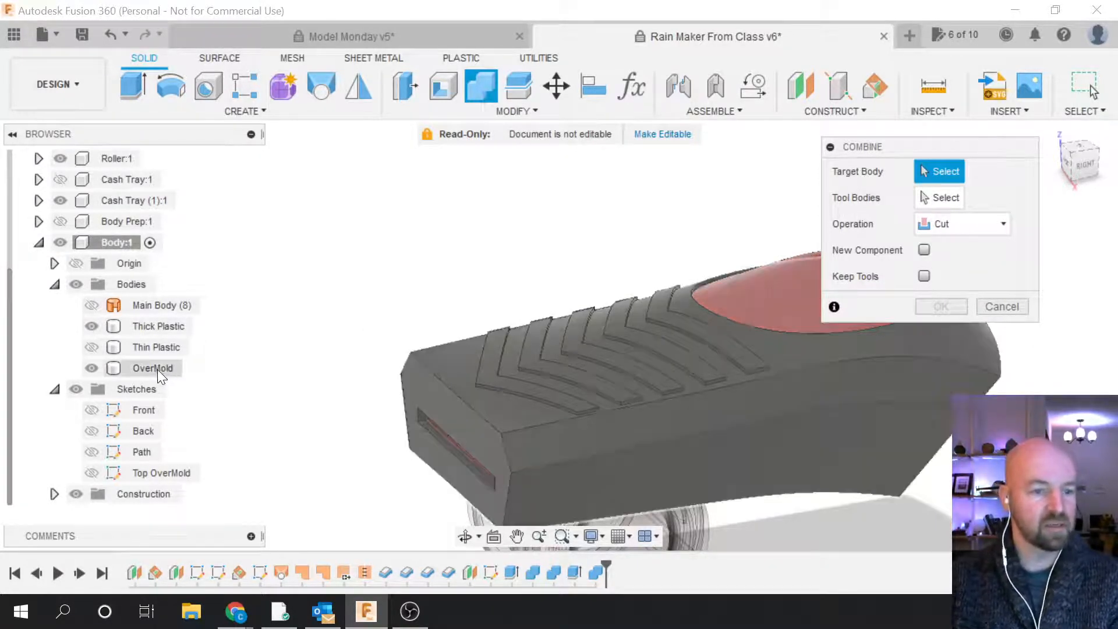
{"action": "left_click", "coordinate": [156, 369]}
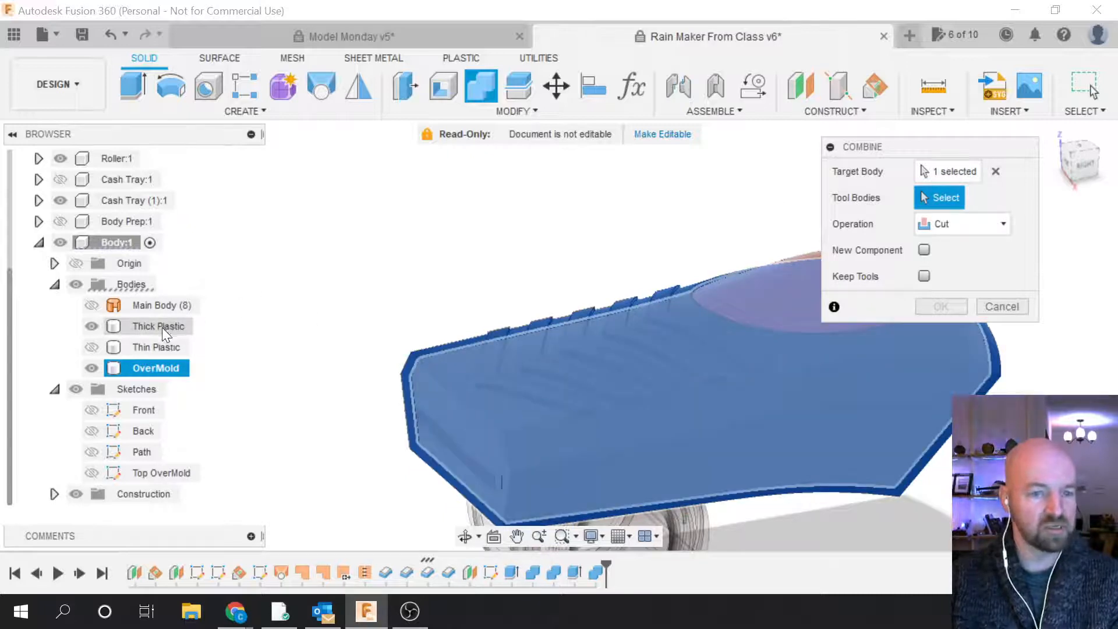
{"action": "left_click", "coordinate": [161, 329]}
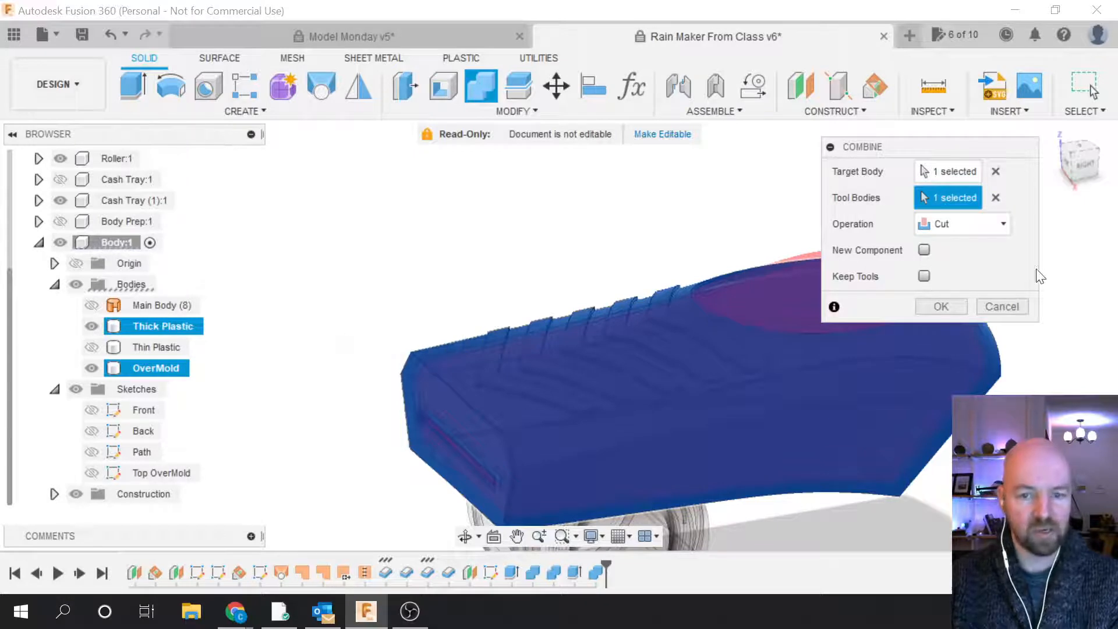
{"action": "left_click", "coordinate": [925, 276]}
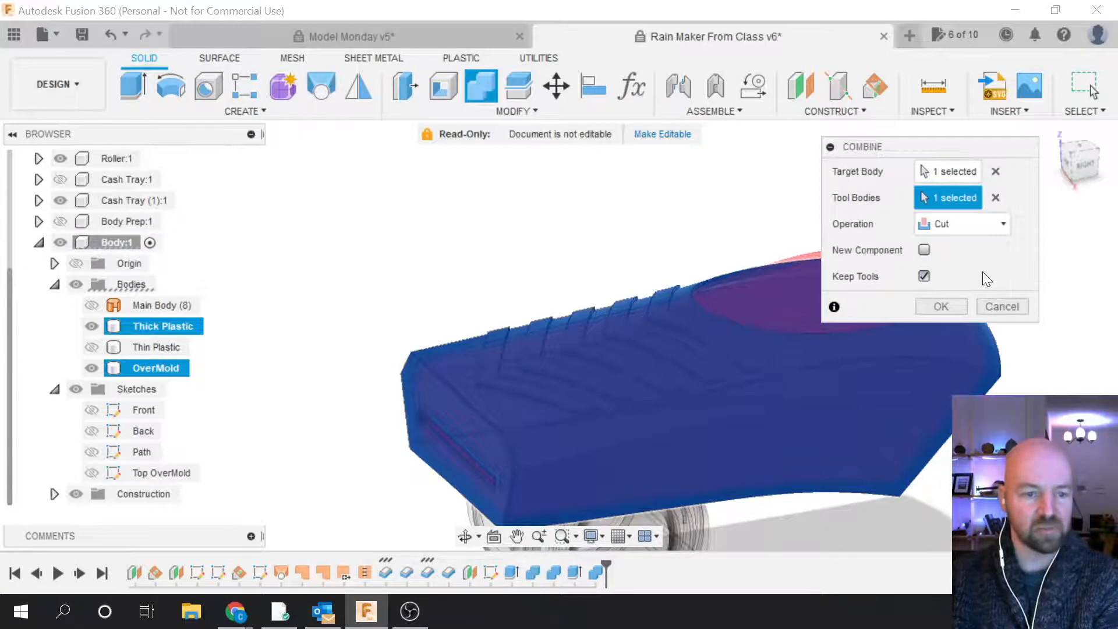
{"action": "left_click", "coordinate": [947, 303]}
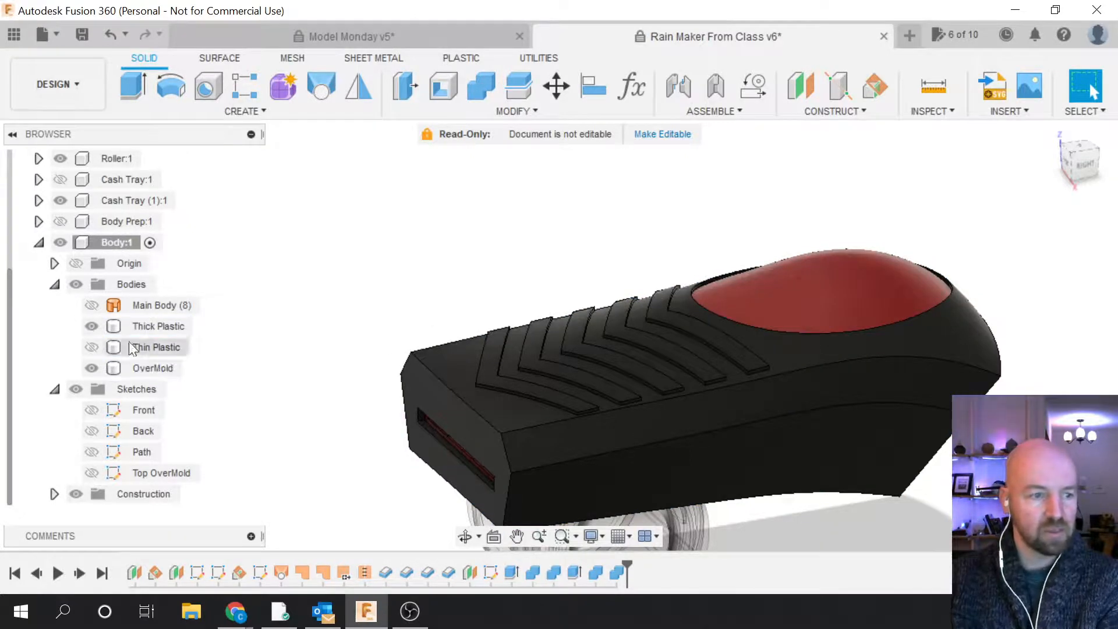
{"action": "left_click", "coordinate": [91, 367]}
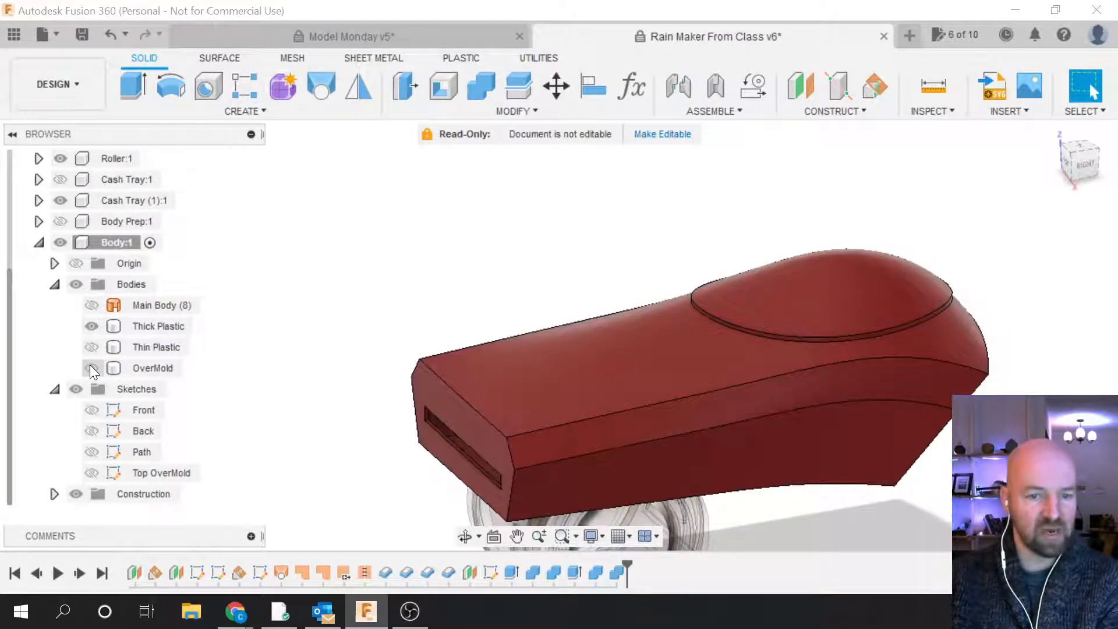
{"action": "left_click", "coordinate": [91, 368]}
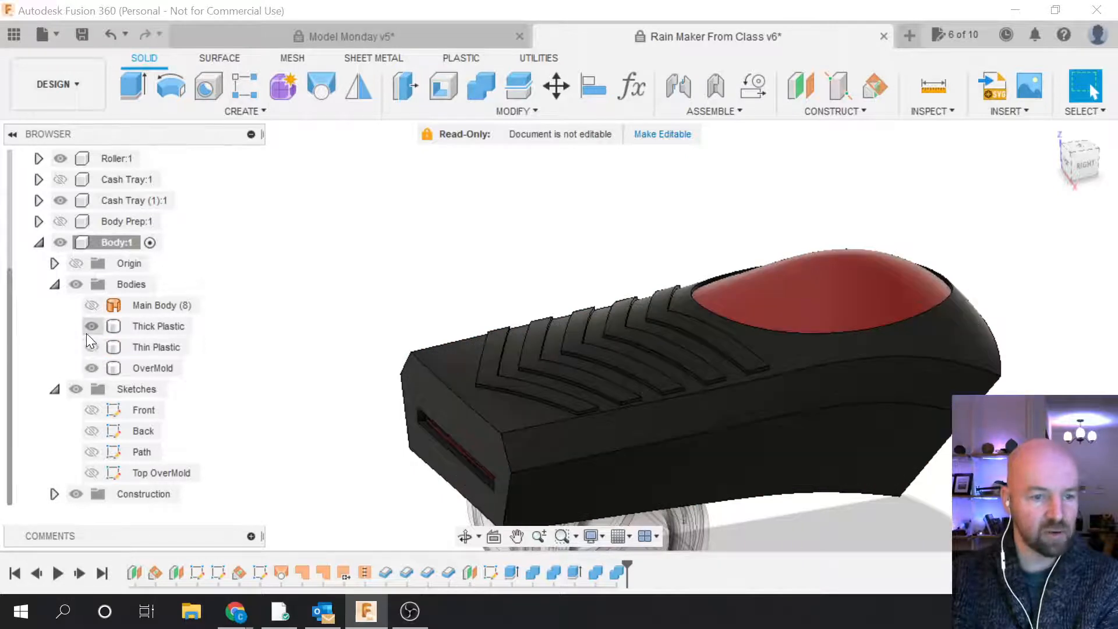
{"action": "left_click", "coordinate": [86, 333]}
{"action": "left_click", "coordinate": [86, 333]}
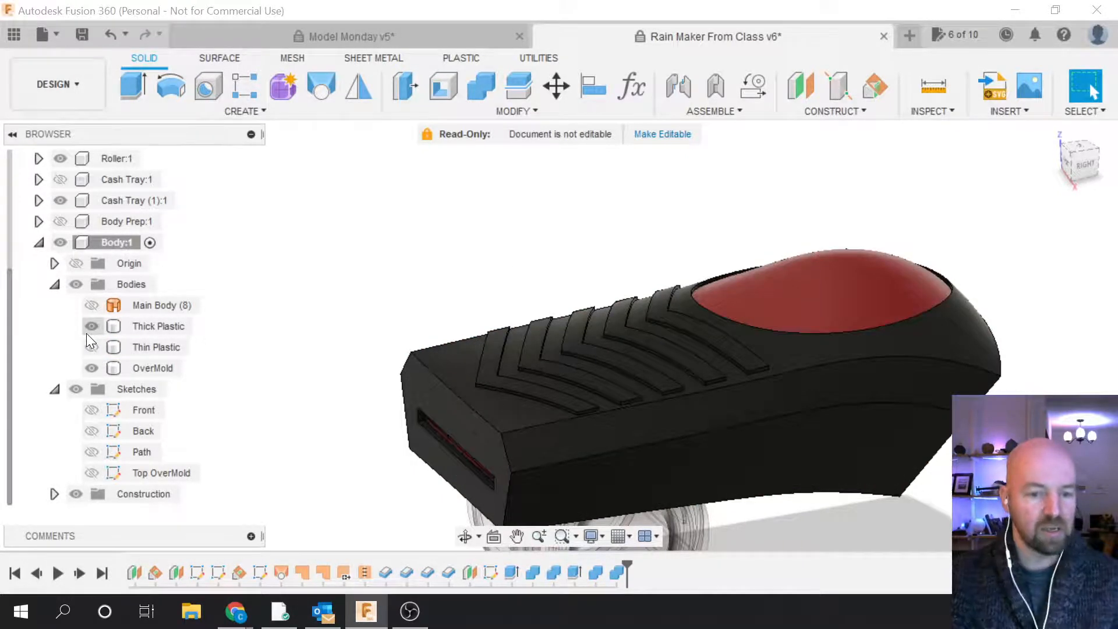
{"action": "left_click", "coordinate": [1087, 171]}
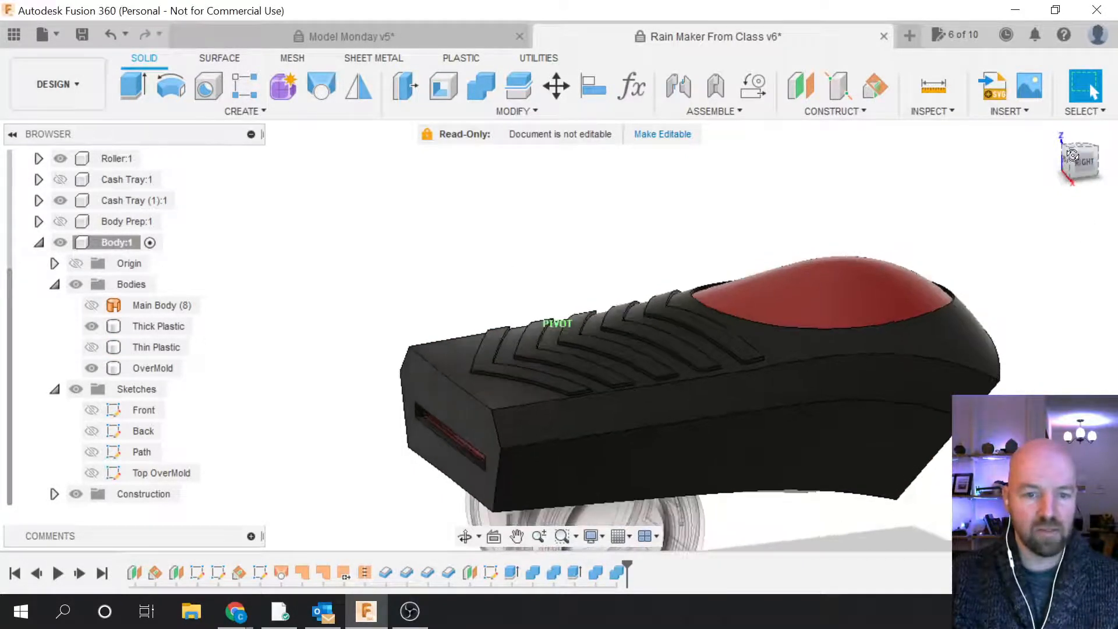
{"action": "mouse_move", "coordinate": [1077, 172]}
{"action": "left_mouse_down"}
{"action": "mouse_move", "coordinate": [1091, 168]}
{"action": "mouse_move", "coordinate": [1077, 163]}
{"action": "left_mouse_up"}
{"action": "left_click", "coordinate": [645, 366]}
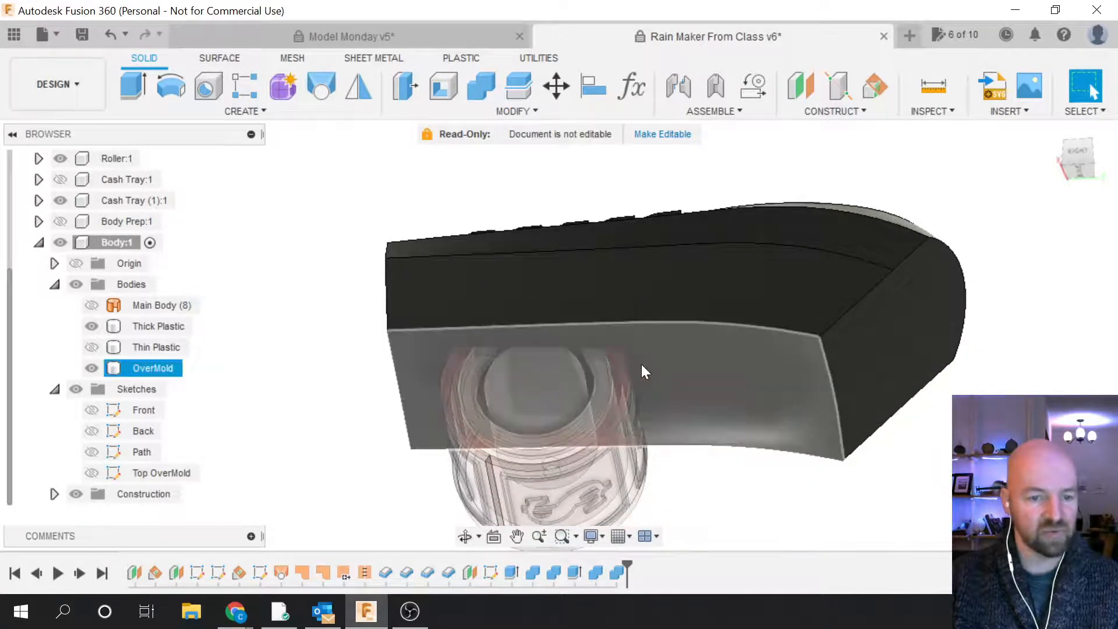
{"action": "scroll", "coordinate": [642, 365], "scroll_direction": "up", "scroll_amount": 5}
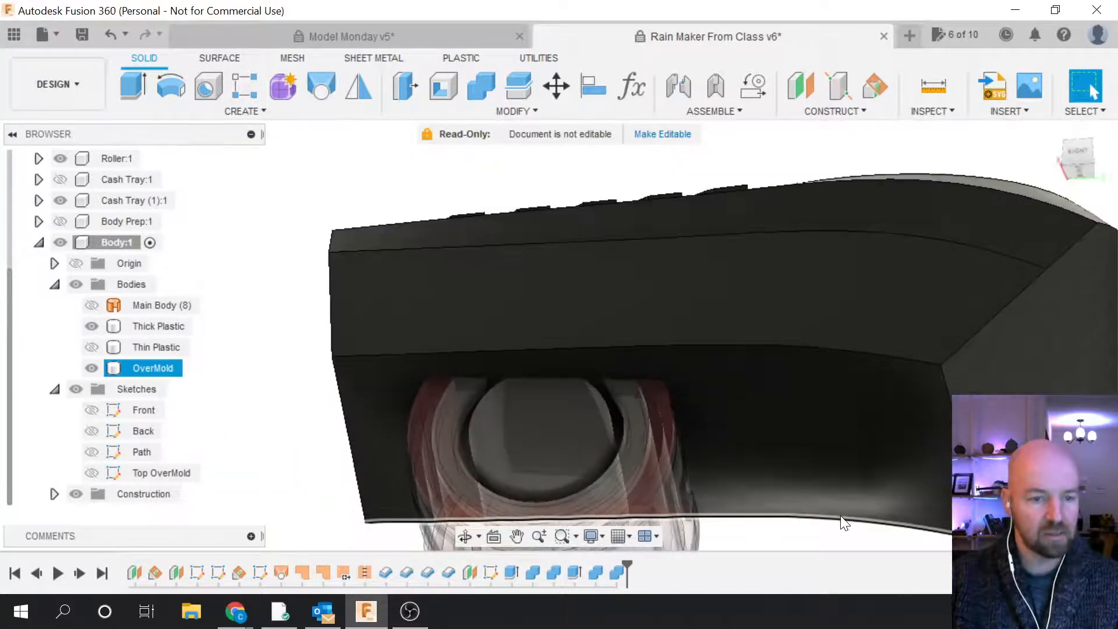
{"action": "left_click", "coordinate": [206, 360]}
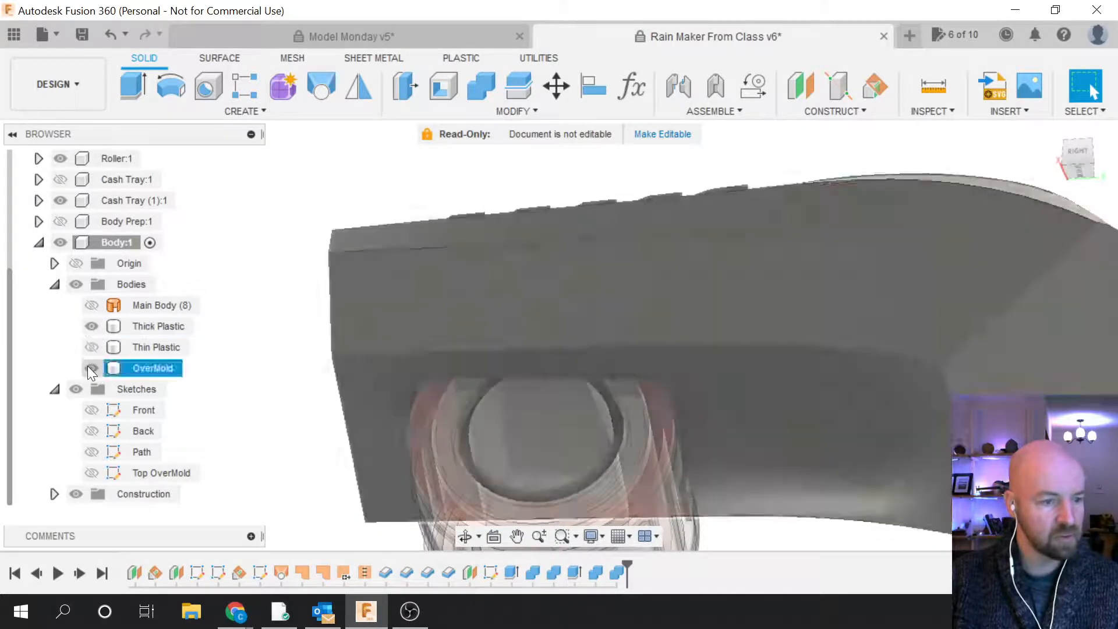
{"action": "left_click", "coordinate": [88, 367]}
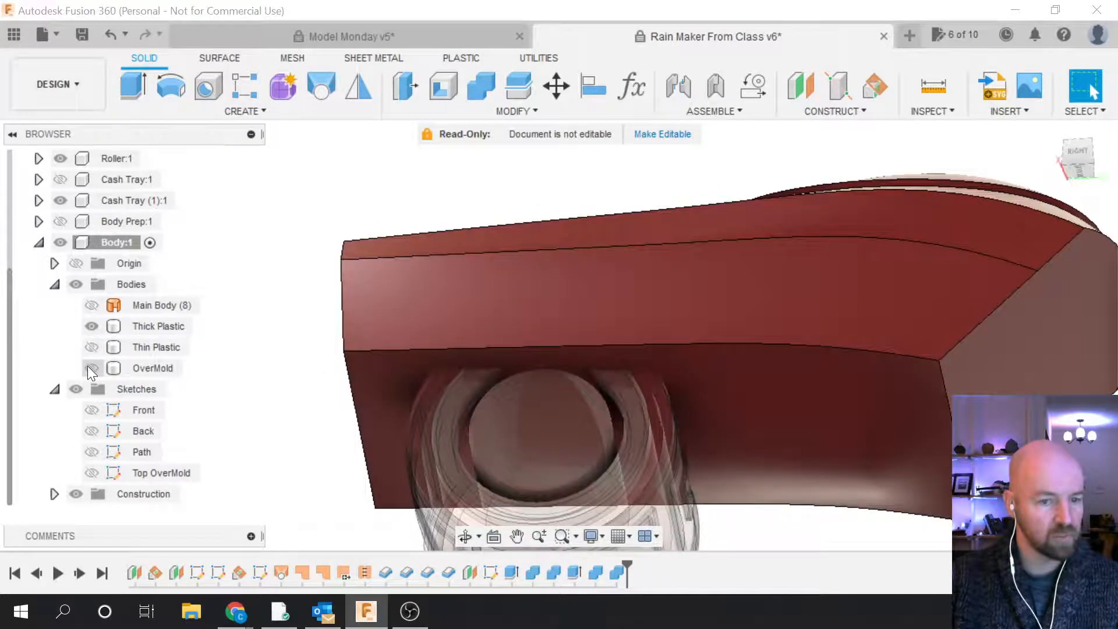
{"action": "left_click", "coordinate": [88, 368]}
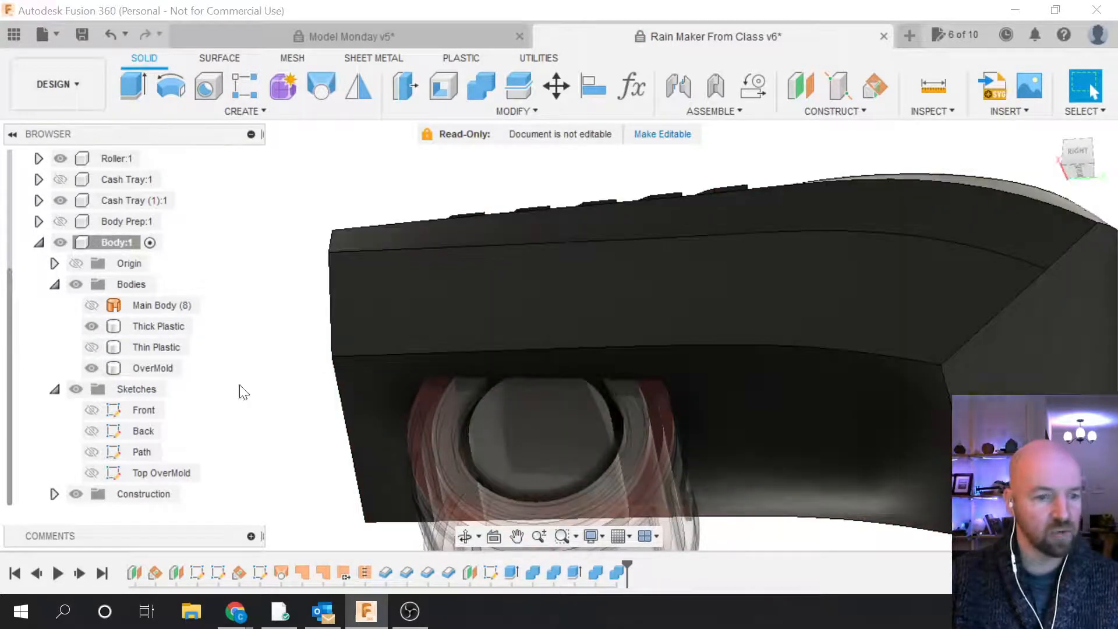
{"action": "scroll", "coordinate": [307, 464], "scroll_direction": "down", "scroll_amount": 2}
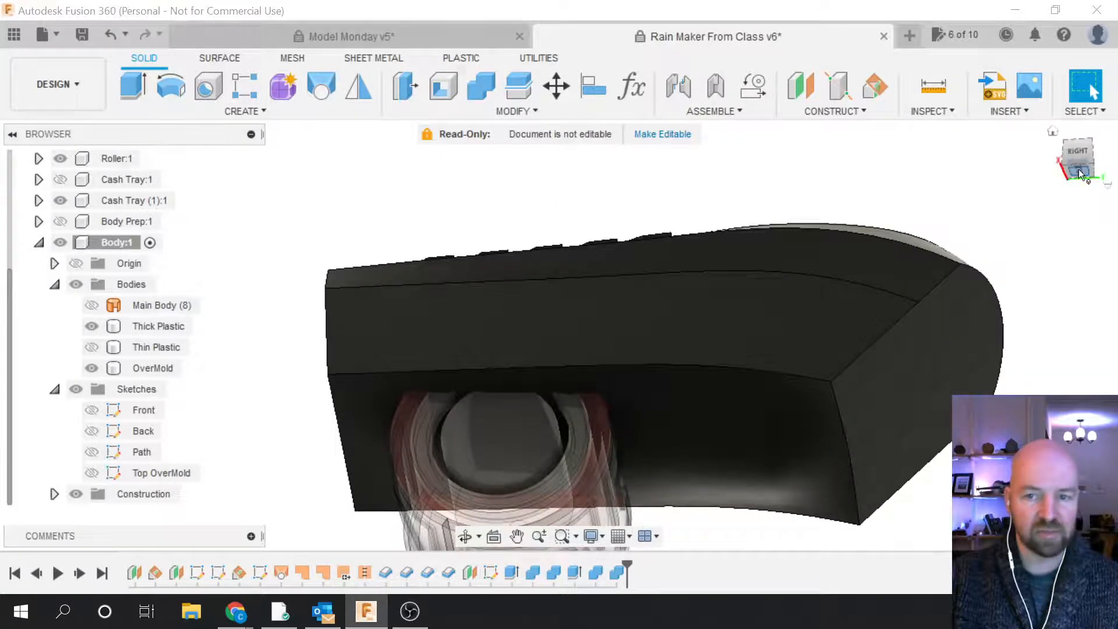
{"action": "middle_click_drag", "start_coordinate": [550, 321], "coordinate": [658, 379], "text": "shift"}
{"action": "middle_click_drag", "start_coordinate": [594, 338], "coordinate": [601, 437], "text": "shift"}
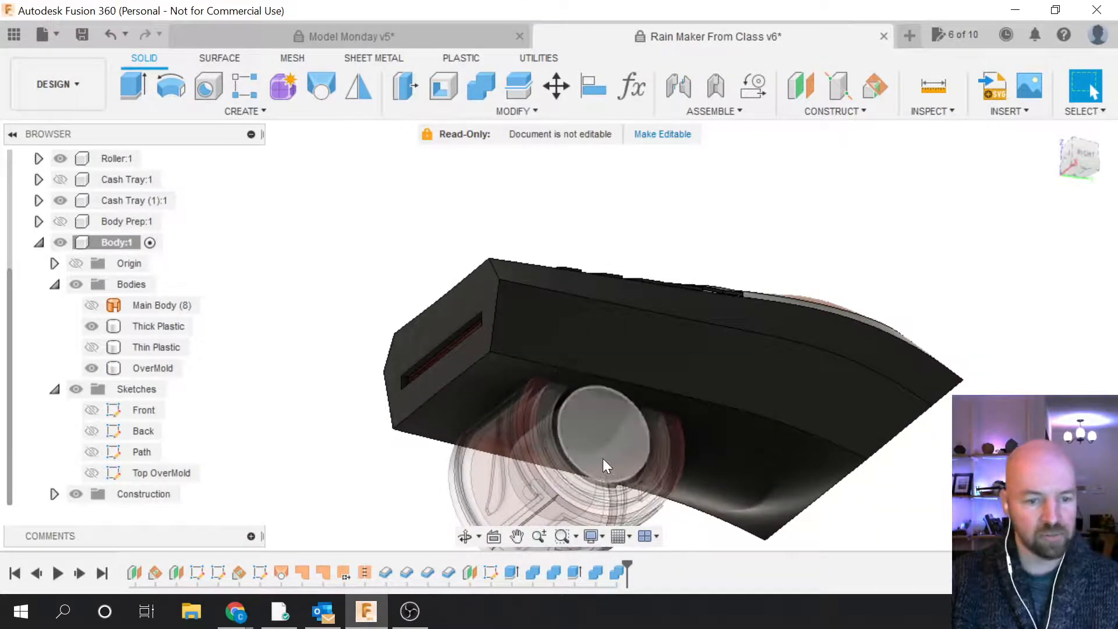
{"action": "left_click", "coordinate": [583, 408]}
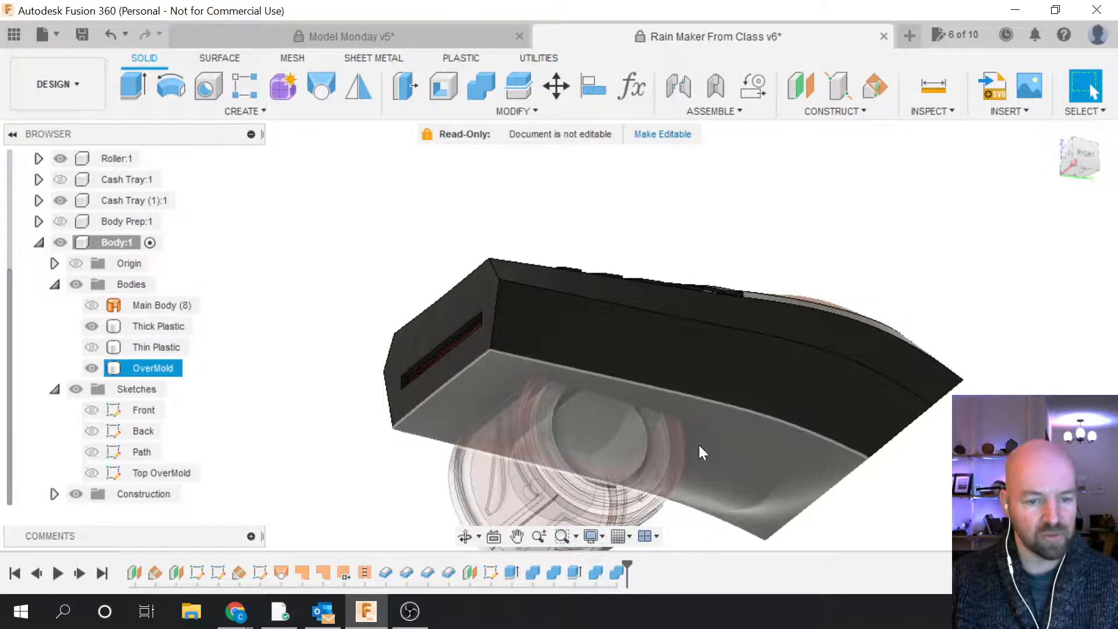
{"action": "key", "text": "Escape"}
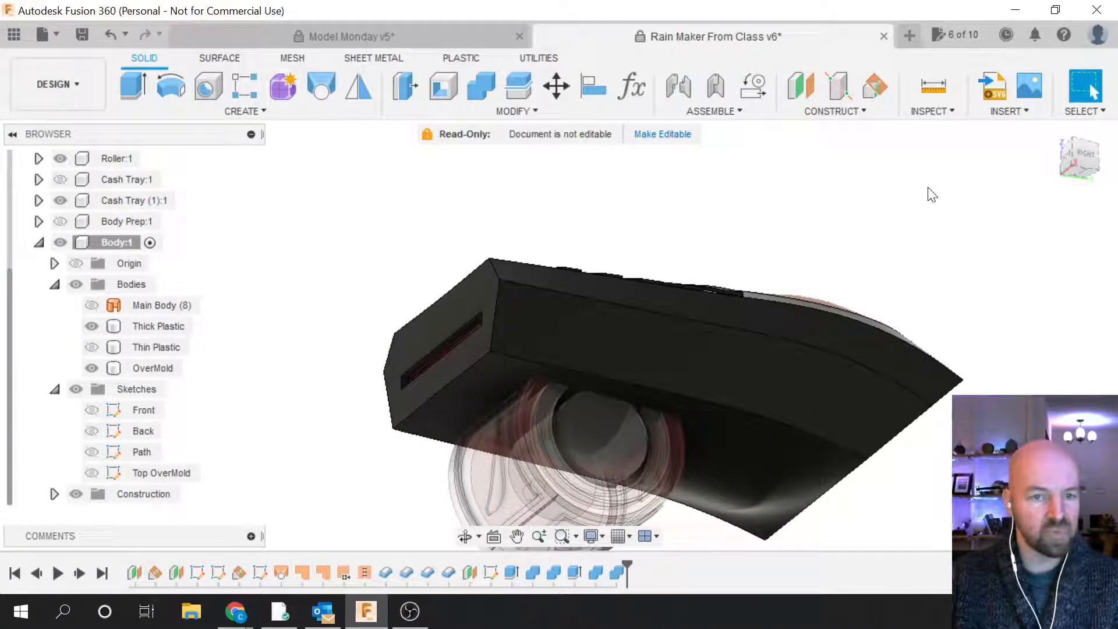
Step: Create a new sketch on the side origin plane passing through the roller centre
{"action": "left_click", "coordinate": [275, 110]}
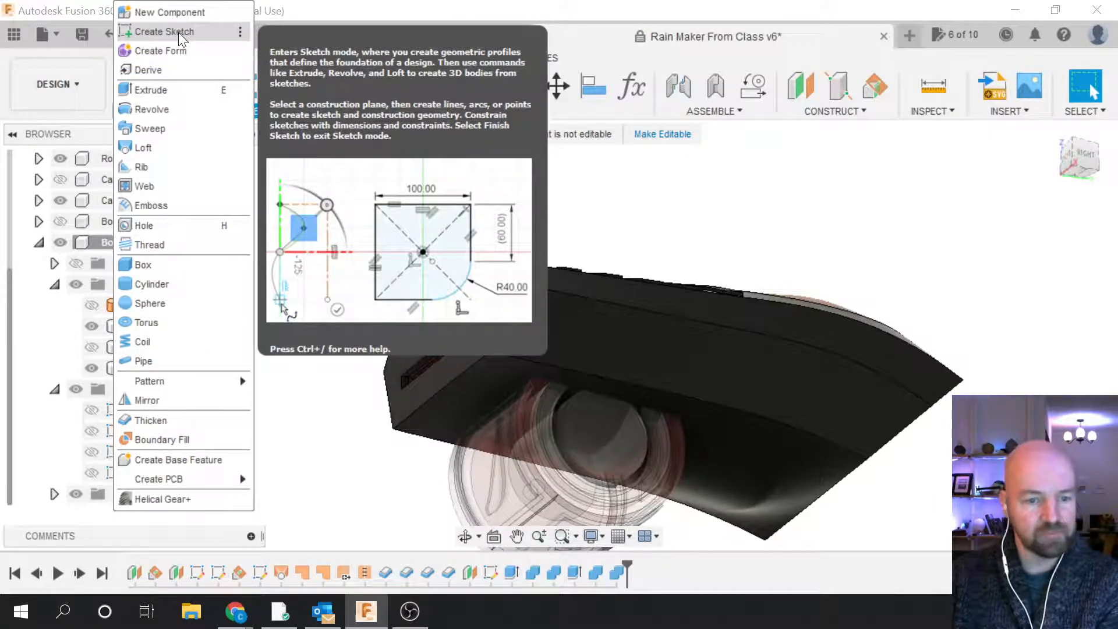
{"action": "left_click", "coordinate": [177, 31]}
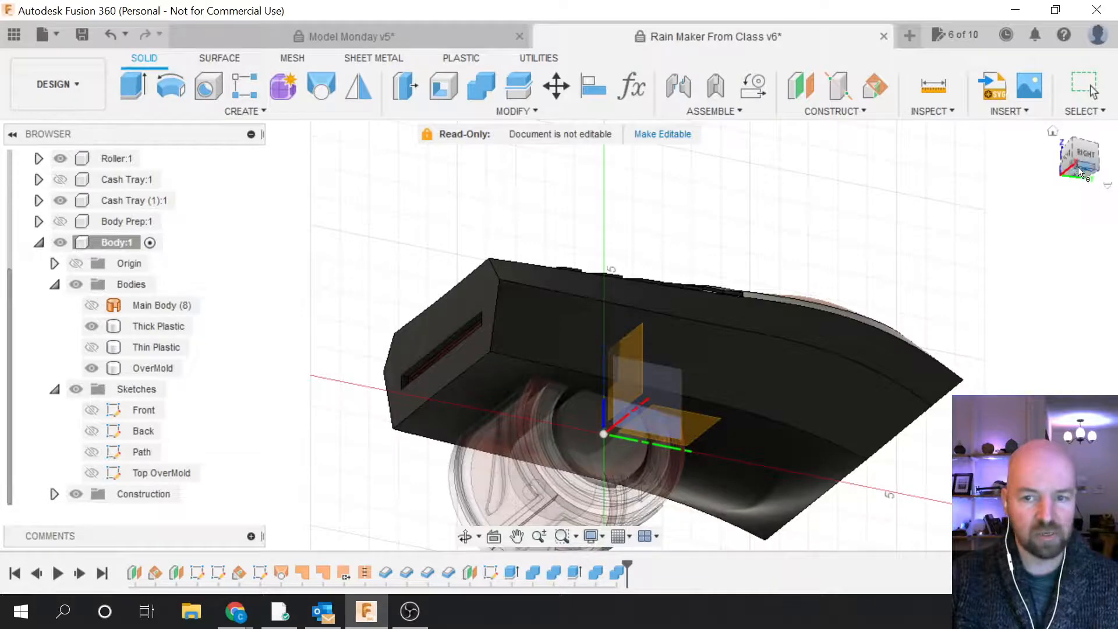
{"action": "left_click_drag", "start_coordinate": [1081, 170], "coordinate": [990, 172]}
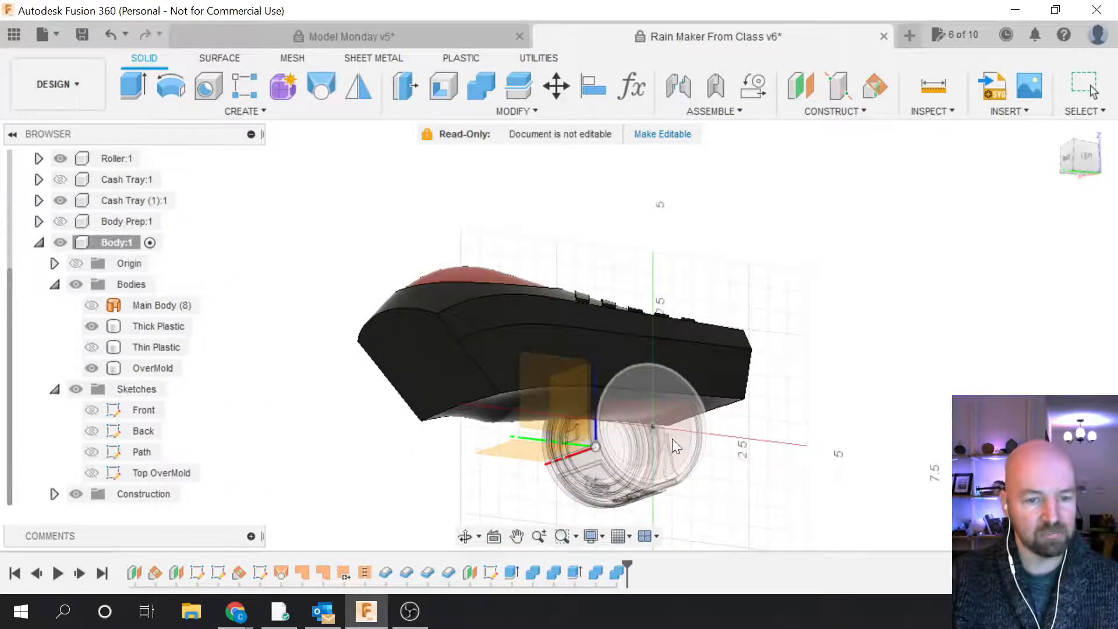
{"action": "left_click_drag", "start_coordinate": [1094, 152], "coordinate": [1088, 134]}
{"action": "left_click", "coordinate": [1054, 140]}
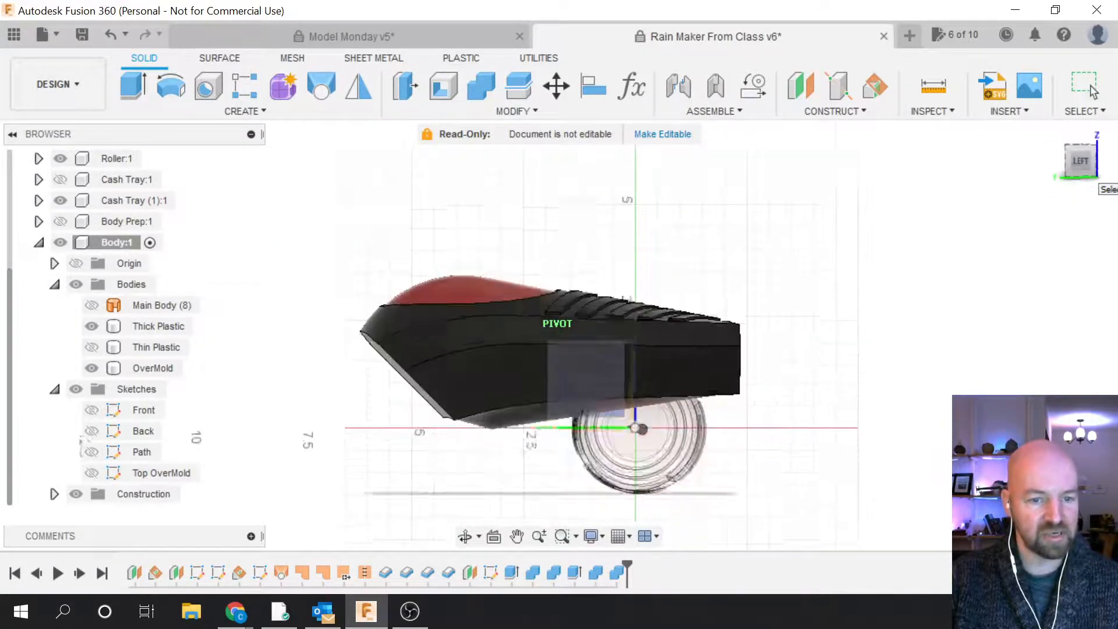
{"action": "left_click", "coordinate": [694, 420]}
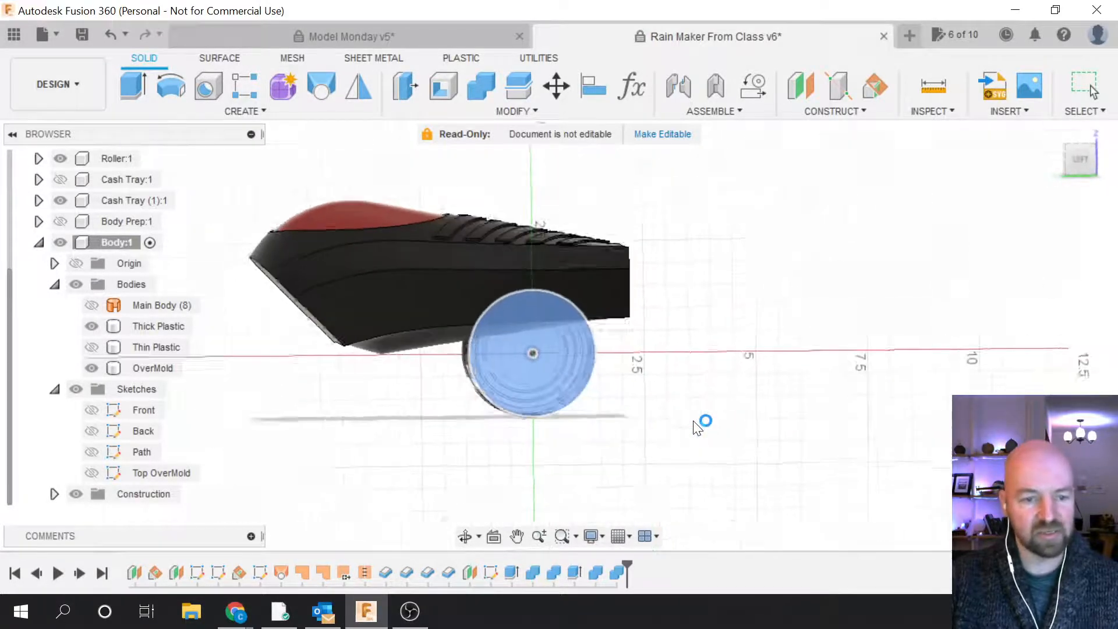
{"action": "left_click", "coordinate": [494, 294]}
{"action": "scroll", "coordinate": [491, 287], "scroll_direction": "up", "scroll_amount": 3}
{"action": "scroll", "coordinate": [557, 421], "scroll_direction": "up", "scroll_amount": 2}
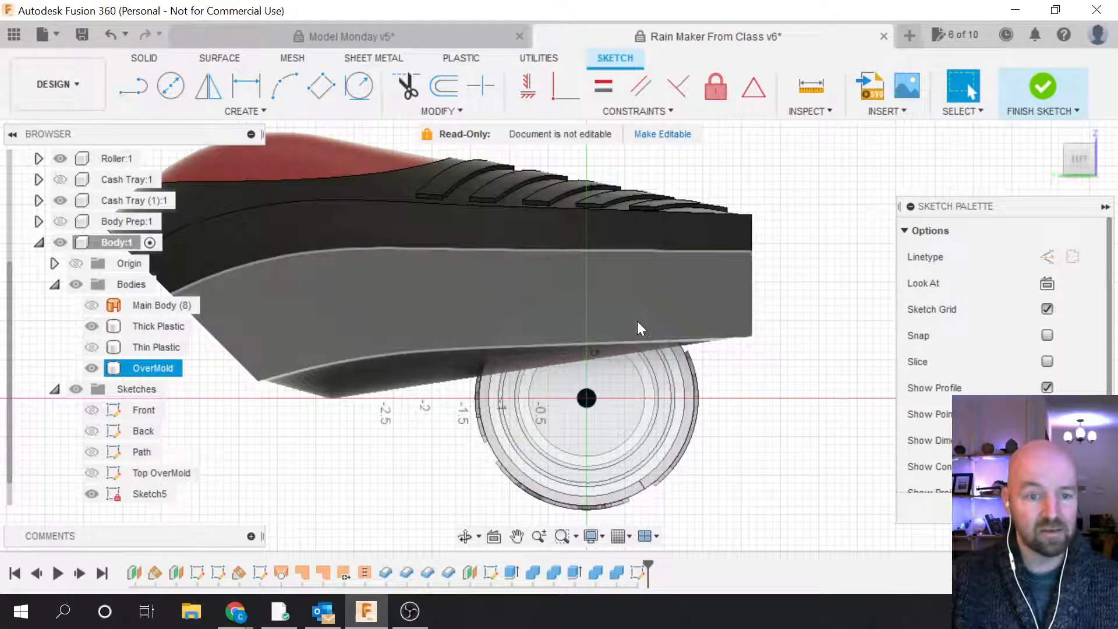
Step: Draw a Ø3.00 in centre-diameter circle on the roller's centre point
{"action": "key", "text": "c"}
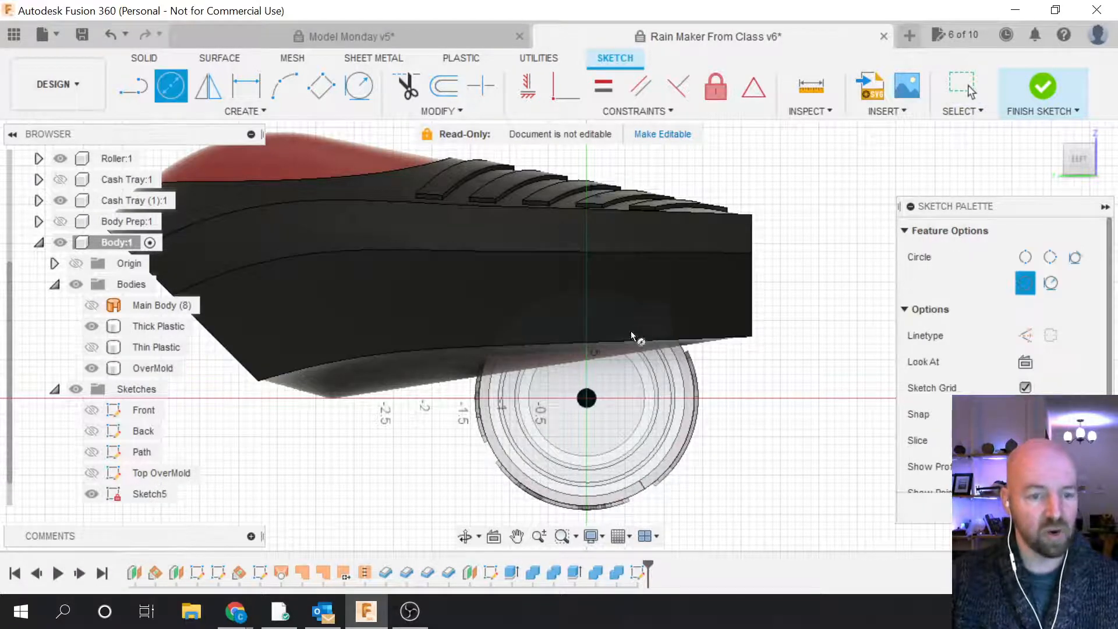
{"action": "left_click", "coordinate": [586, 398]}
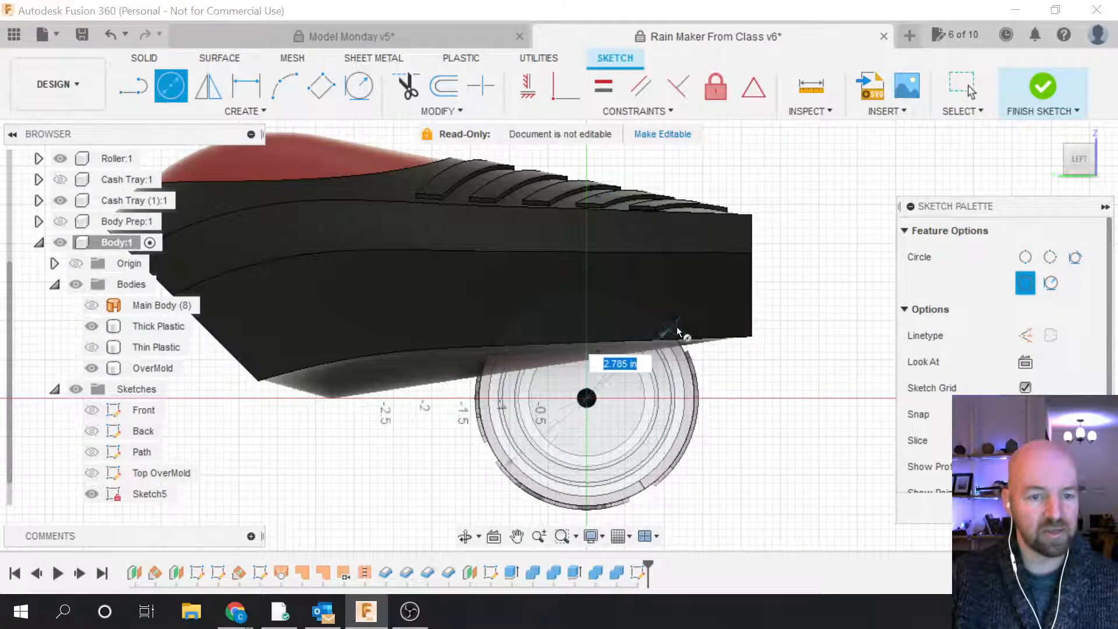
{"action": "scroll", "coordinate": [699, 363], "scroll_direction": "up", "scroll_amount": 5}
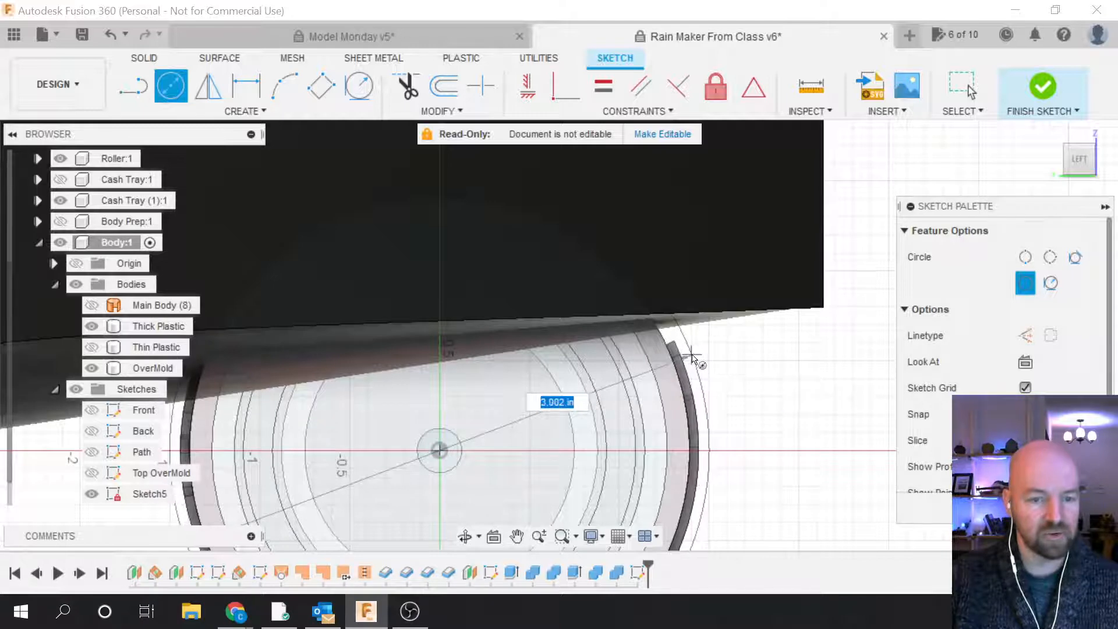
{"action": "scroll", "coordinate": [692, 360], "scroll_direction": "up", "scroll_amount": 4}
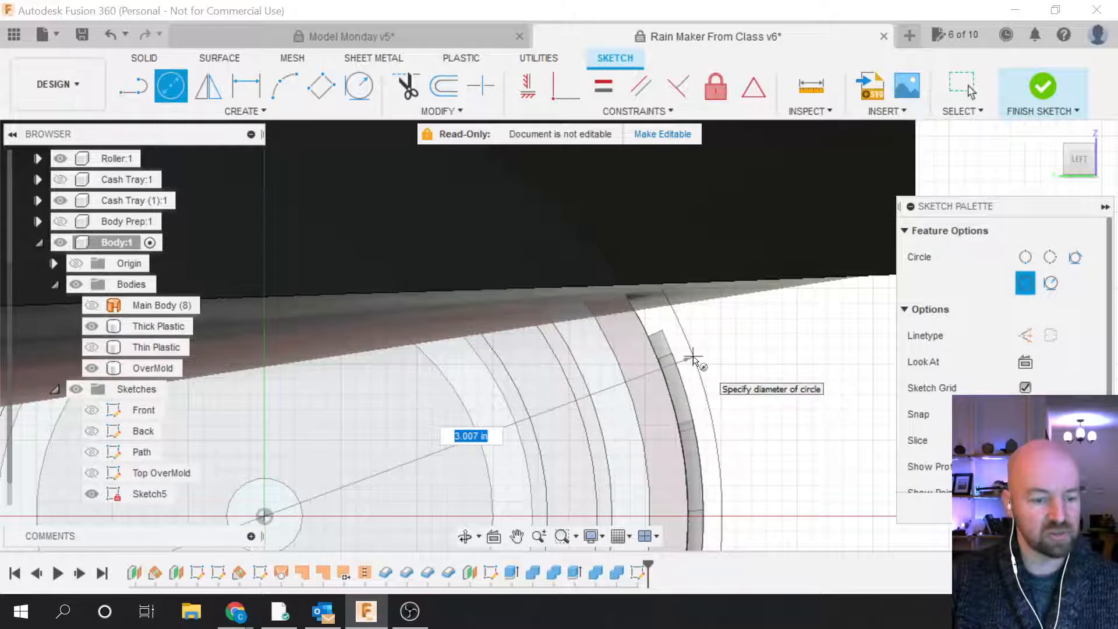
{"action": "type", "text": "3"}
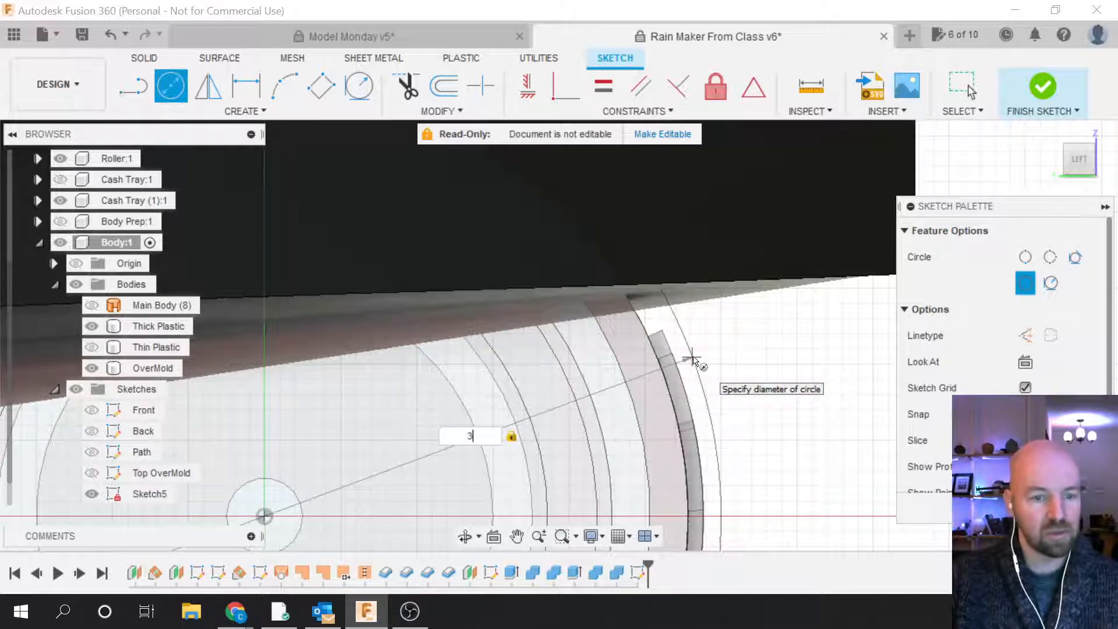
{"action": "key", "text": "Return"}
{"action": "key", "text": "Escape"}
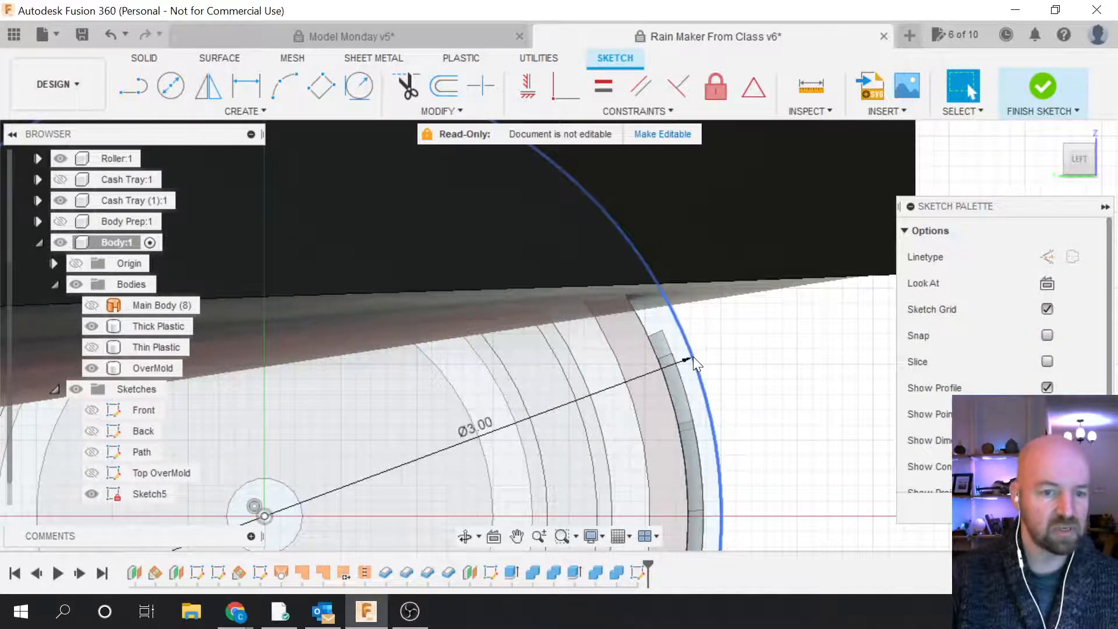
{"action": "scroll", "coordinate": [693, 356], "scroll_direction": "down", "scroll_amount": 1}
{"action": "scroll", "coordinate": [734, 349], "scroll_direction": "down", "scroll_amount": 1}
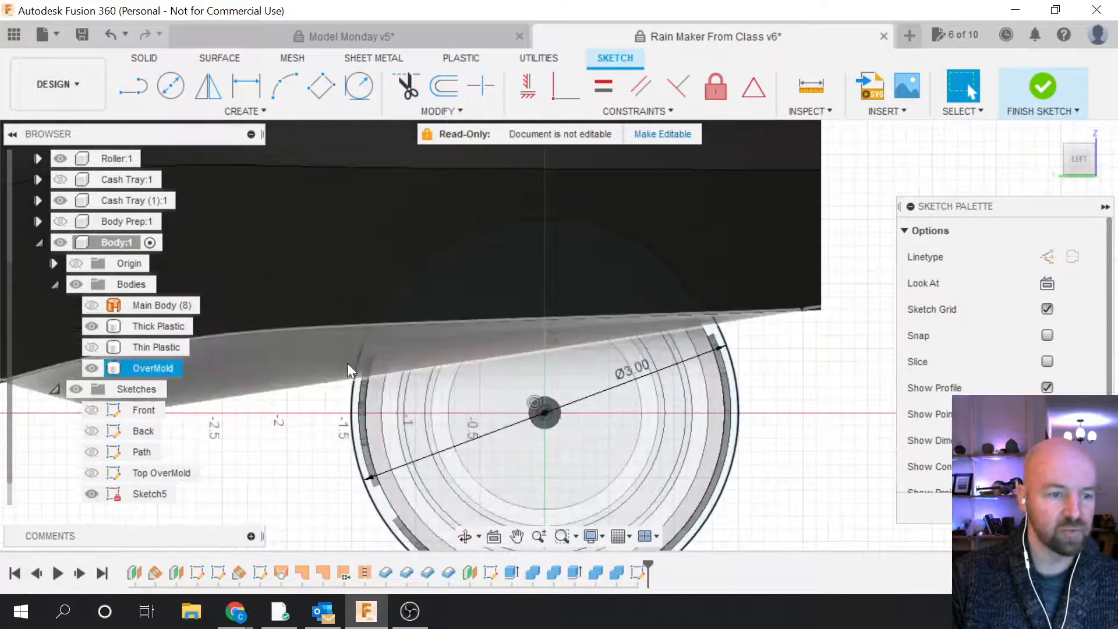
{"action": "scroll", "coordinate": [347, 362], "scroll_direction": "up", "scroll_amount": 2}
{"action": "scroll", "coordinate": [358, 361], "scroll_direction": "up", "scroll_amount": 3}
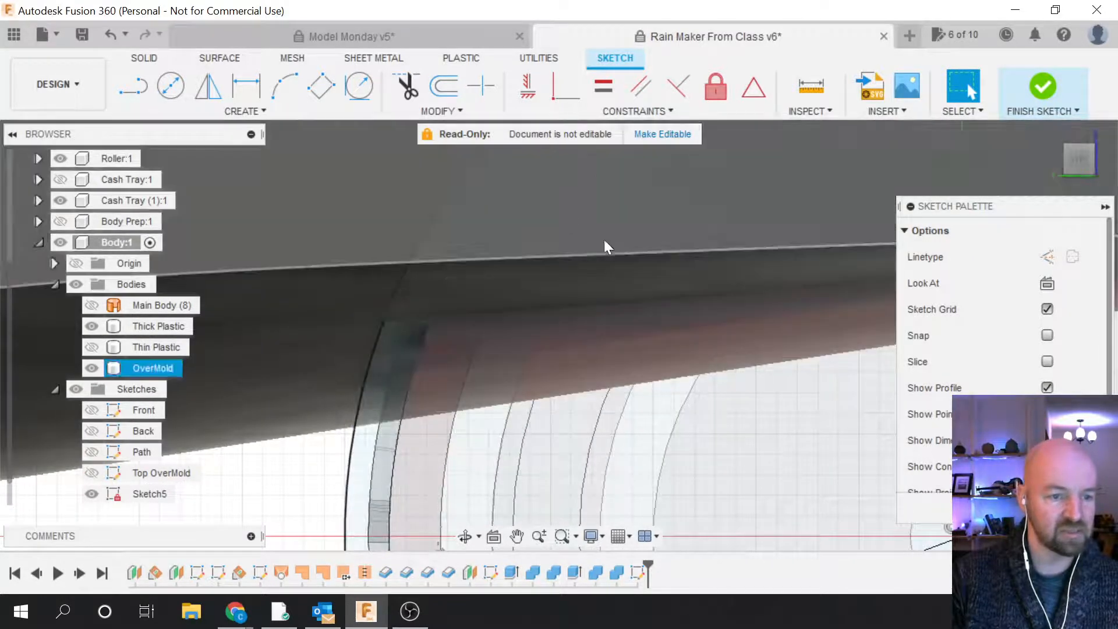
{"action": "scroll", "coordinate": [525, 353], "scroll_direction": "down", "scroll_amount": 4}
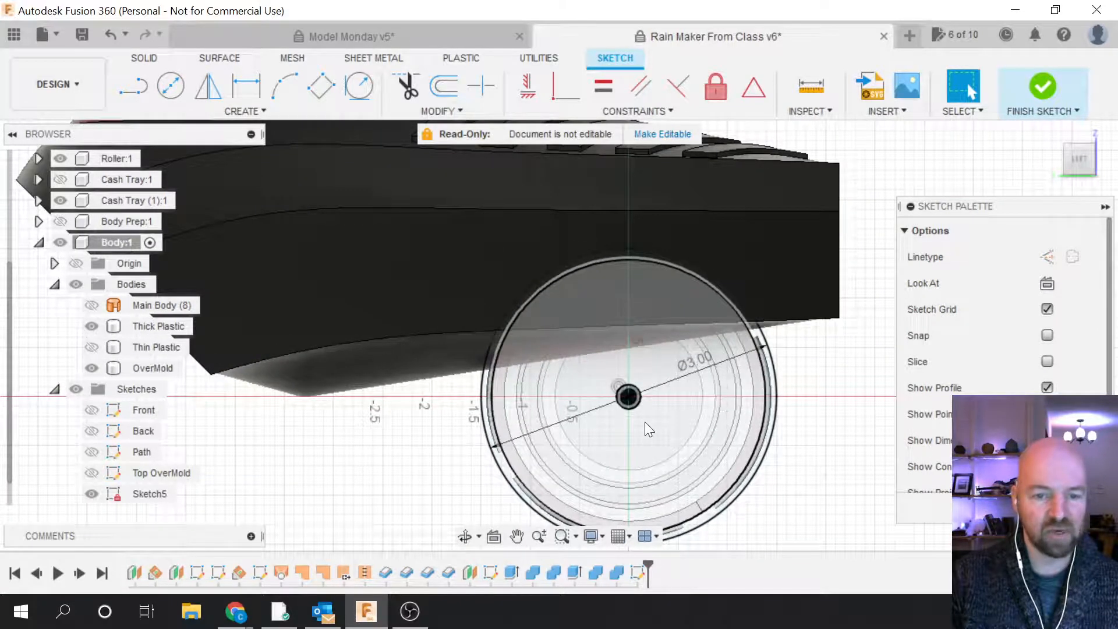
{"action": "scroll", "coordinate": [505, 377], "scroll_direction": "up", "scroll_amount": 2}
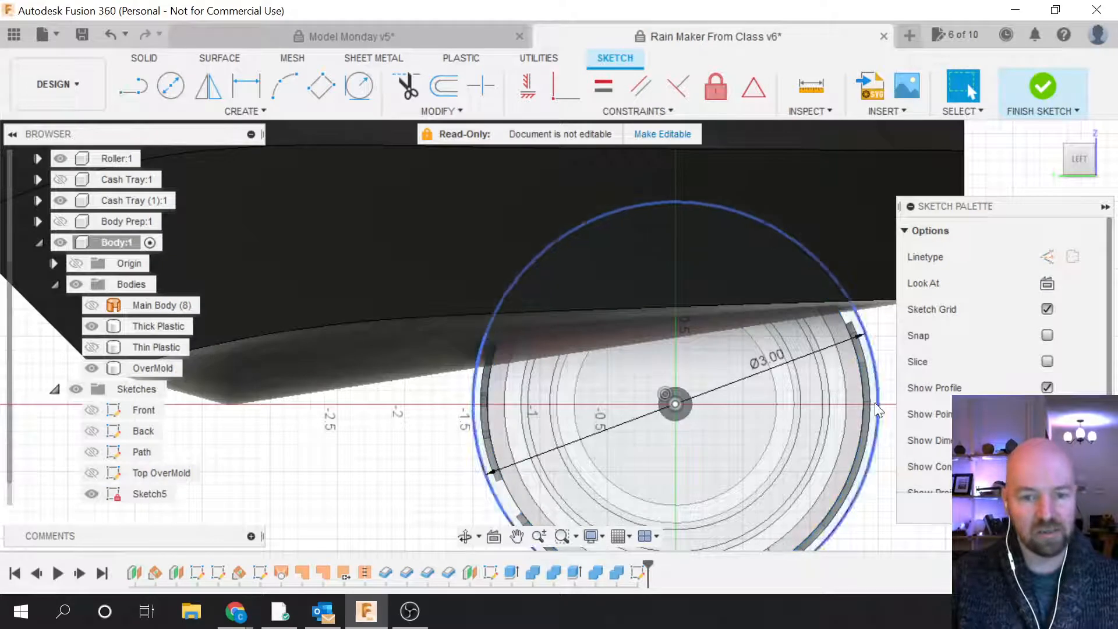
{"action": "scroll", "coordinate": [652, 466], "scroll_direction": "down", "scroll_amount": 2}
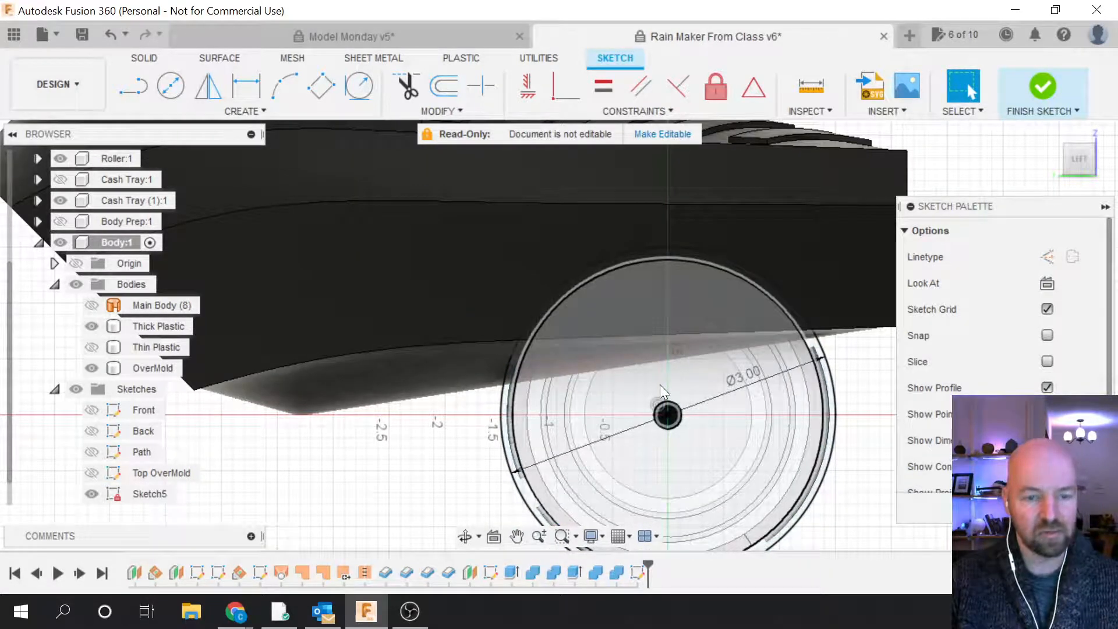
{"action": "scroll", "coordinate": [490, 403], "scroll_direction": "up", "scroll_amount": 2}
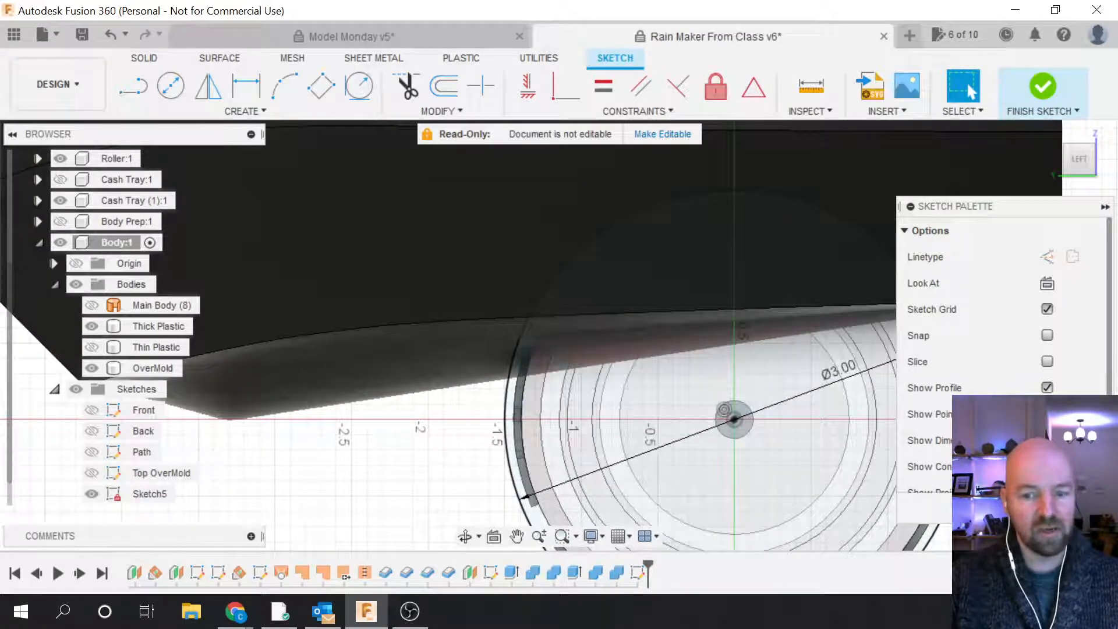
Step: Finish Sketch5 and orbit to view the body above the roller
{"action": "left_click", "coordinate": [1043, 87]}
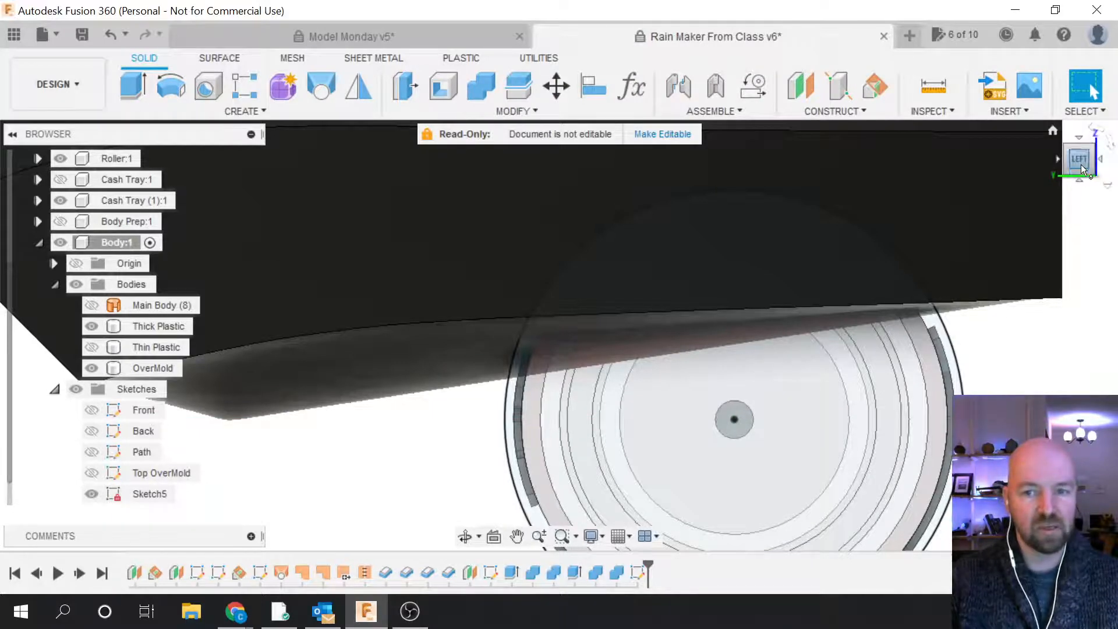
{"action": "mouse_move", "coordinate": [558, 337]}
{"action": "middle_mouse_down", "text": "shift"}
{"action": "mouse_move", "coordinate": [583, 347]}
{"action": "mouse_move", "coordinate": [404, 334]}
{"action": "middle_mouse_up", "text": "shift"}
{"action": "scroll", "coordinate": [394, 340], "scroll_direction": "down", "scroll_amount": 5}
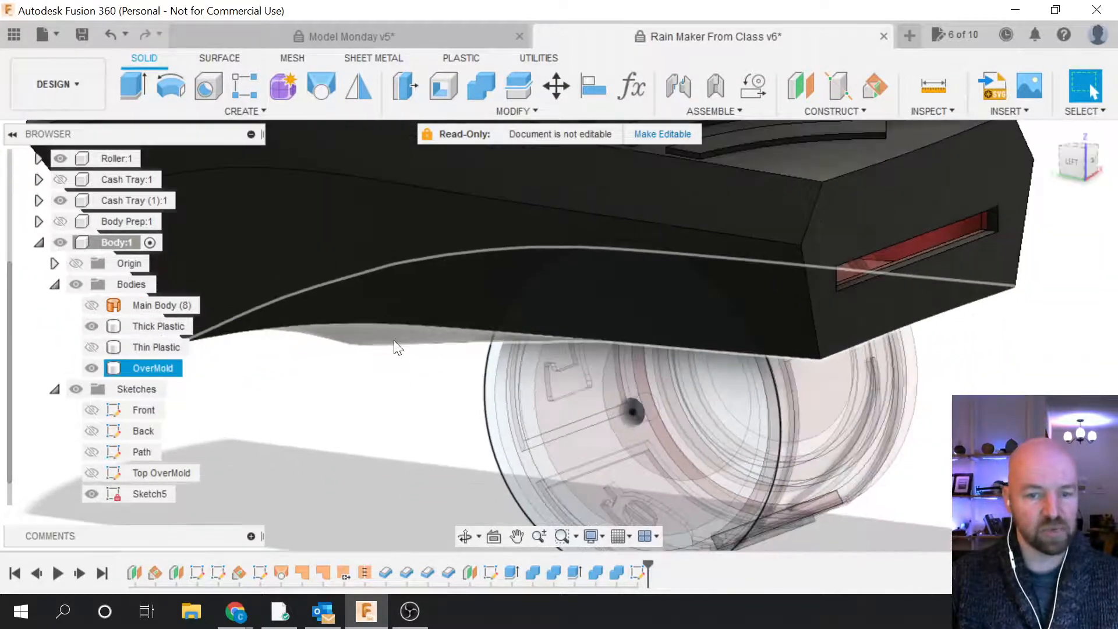
{"action": "scroll", "coordinate": [95, 383], "scroll_direction": "down", "scroll_amount": 1}
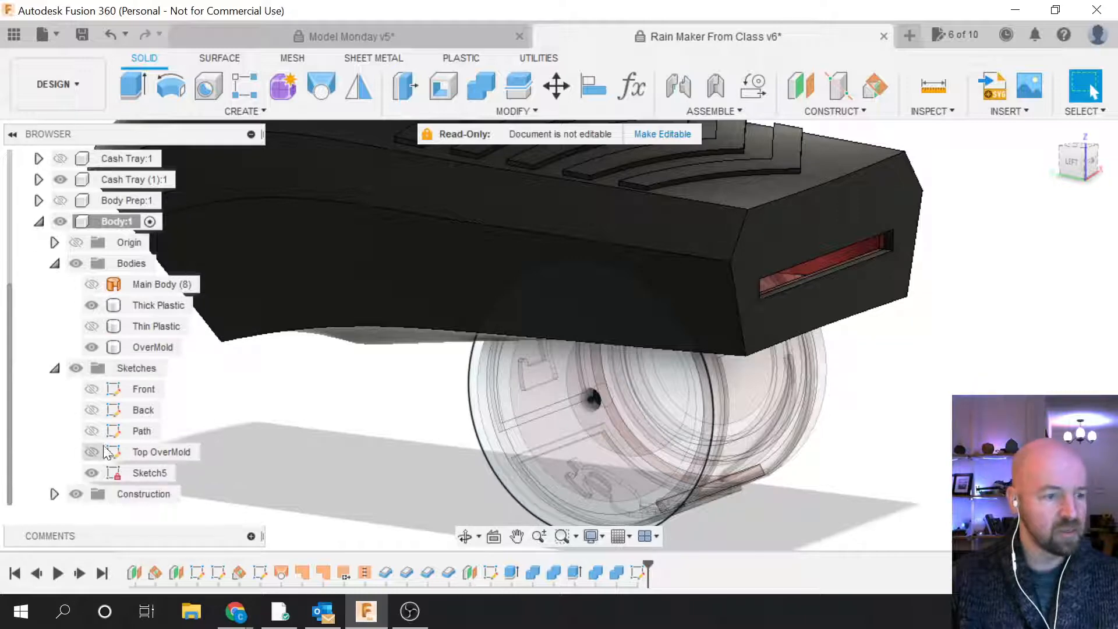
Step: Rename Sketch5 to 'Roller Cut Away' and orbit to see the front underside
{"action": "left_click", "coordinate": [144, 473]}
{"action": "left_click", "coordinate": [150, 473]}
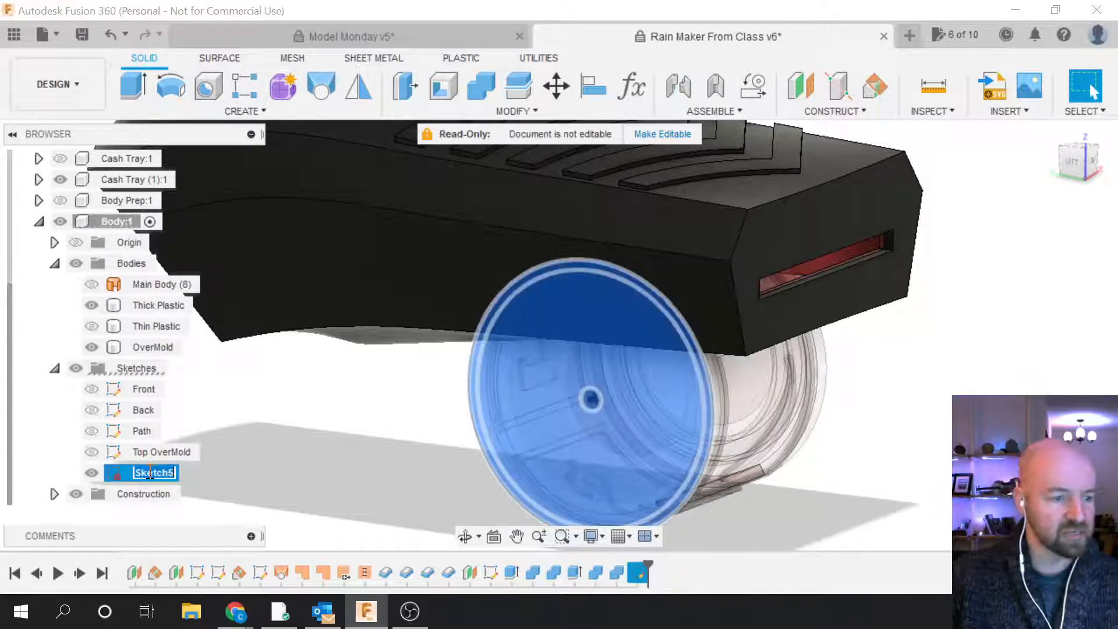
{"action": "type", "text": "Roller"}
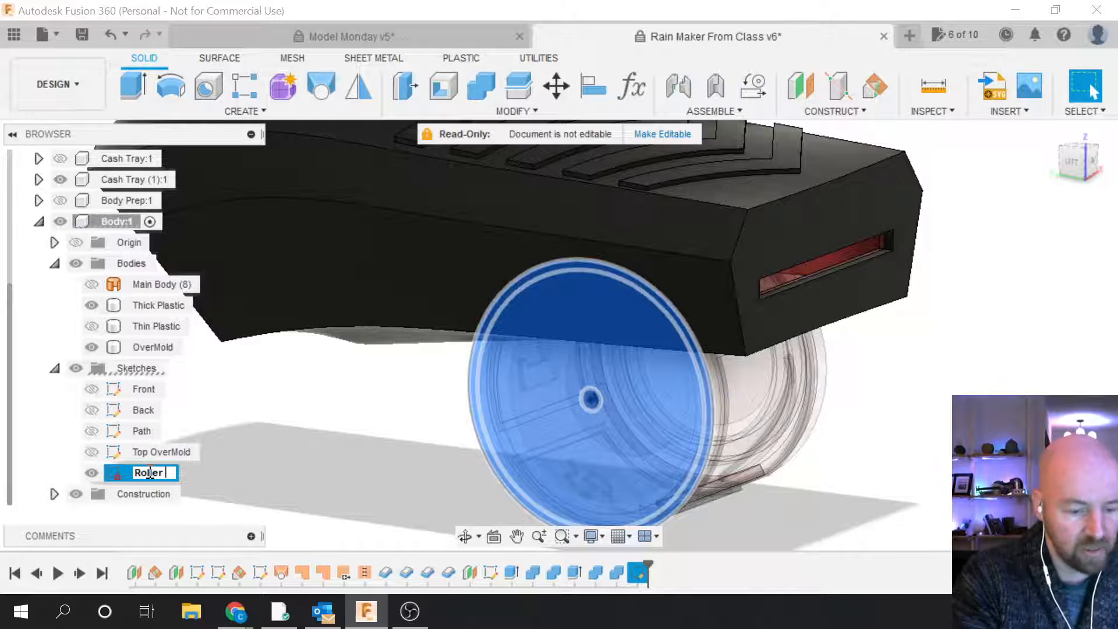
{"action": "type", "text": " Cut Away"}
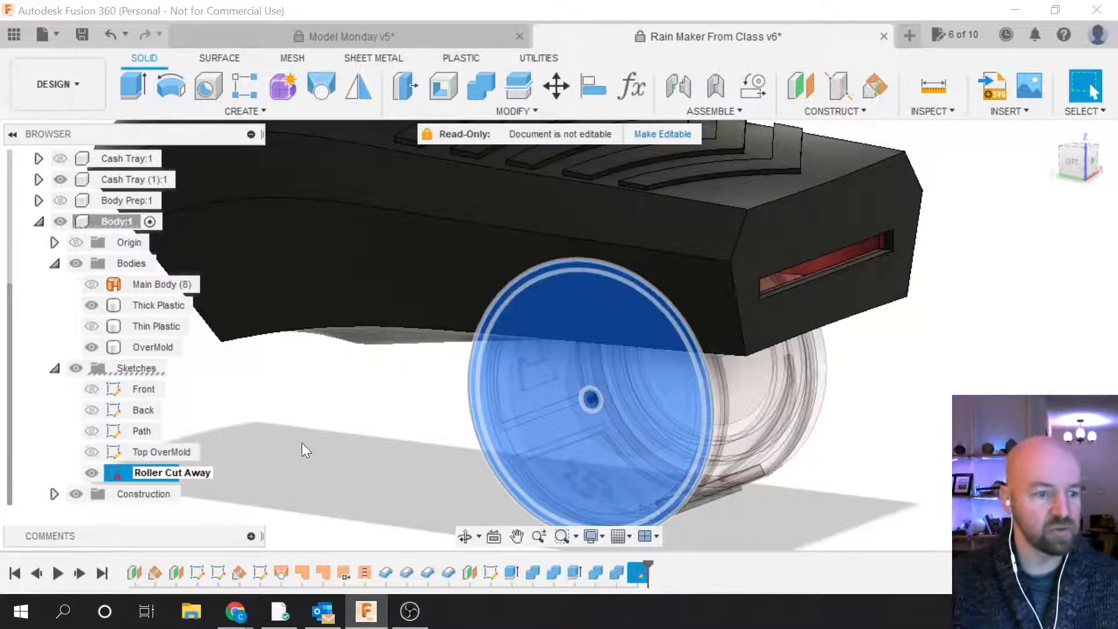
{"action": "key", "text": "Return"}
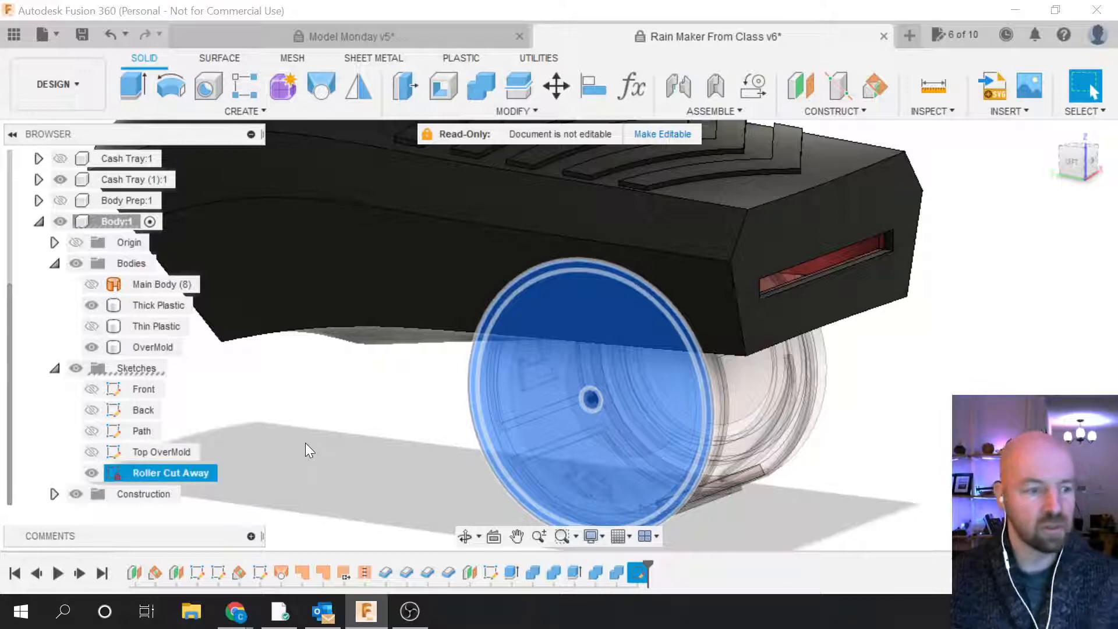
{"action": "left_click", "coordinate": [303, 481]}
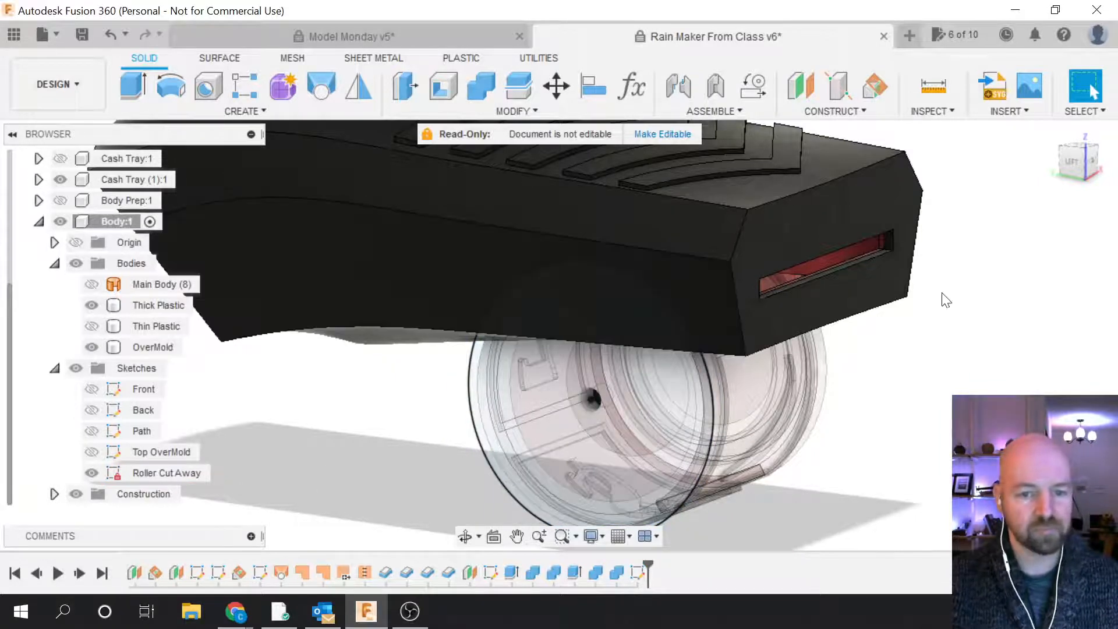
{"action": "left_click_drag", "start_coordinate": [1074, 176], "coordinate": [1019, 146]}
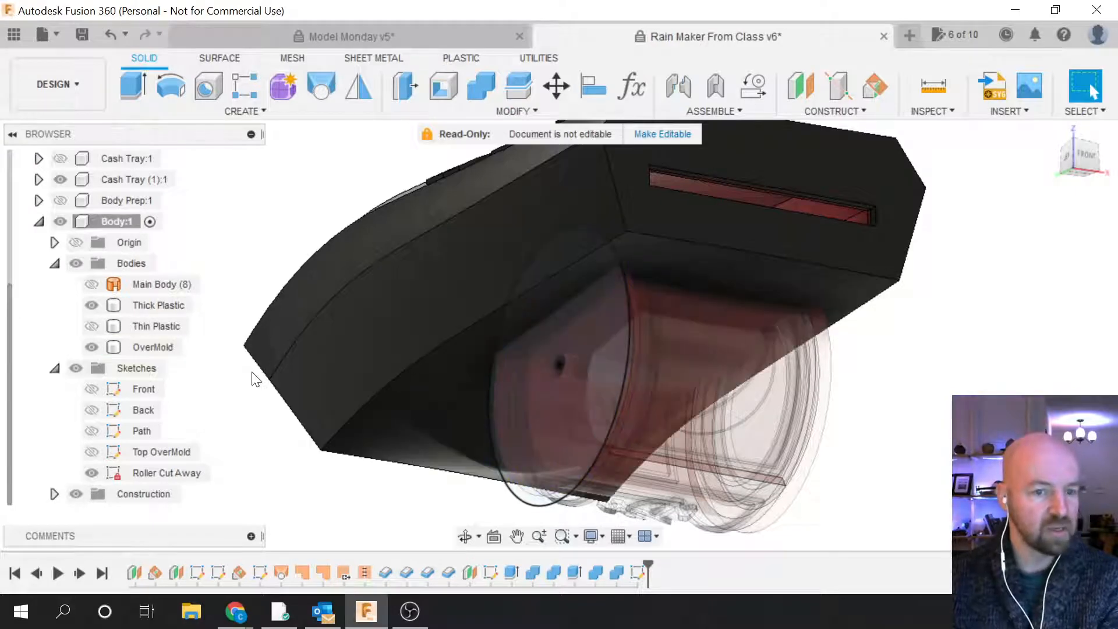
Step: Extrude the outer ring, inner disk and small centre circle profiles into the body as a cut
{"action": "left_click", "coordinate": [240, 110]}
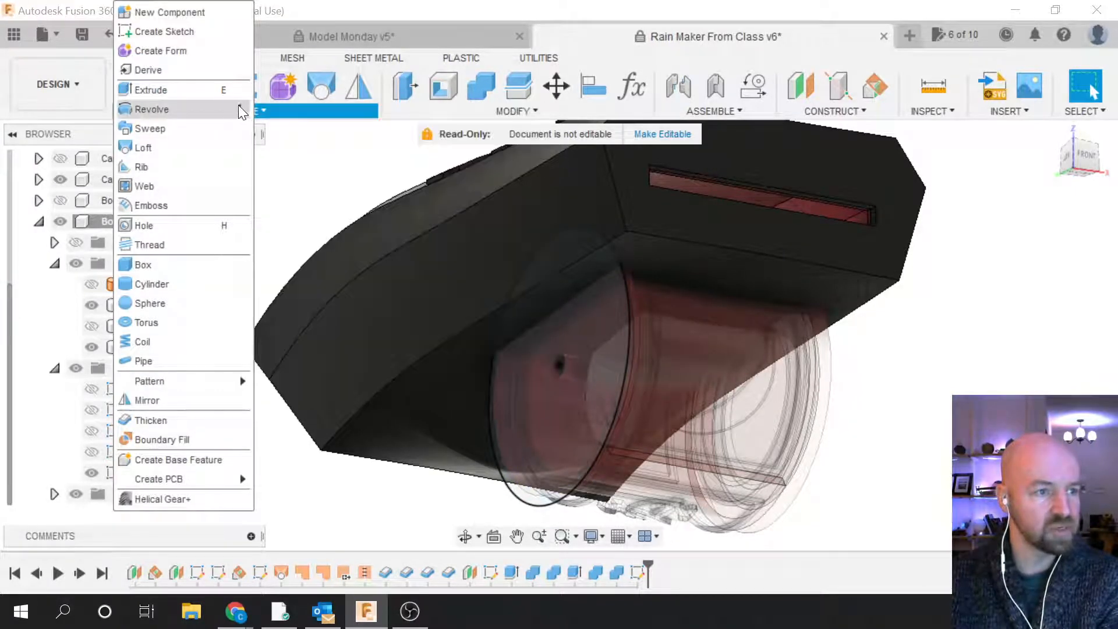
{"action": "left_click", "coordinate": [196, 89]}
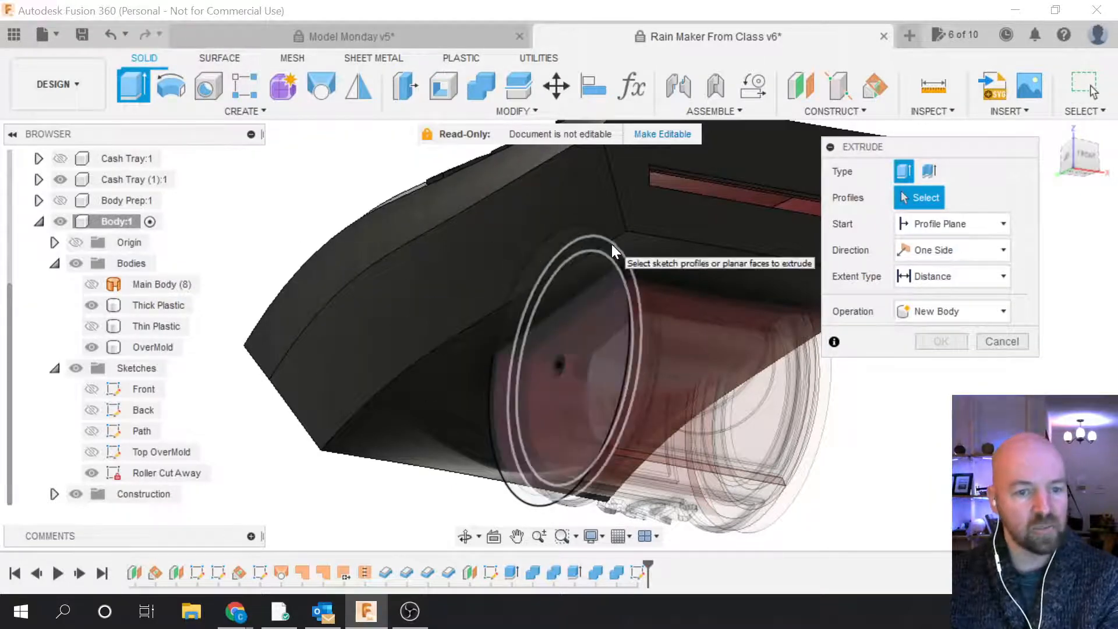
{"action": "left_click", "coordinate": [606, 247]}
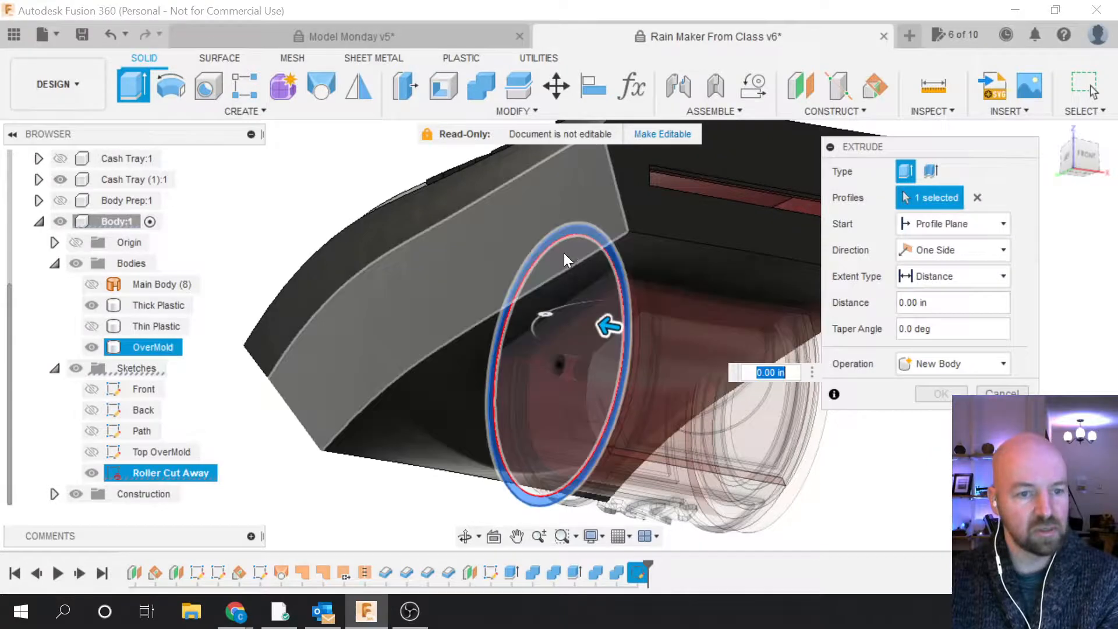
{"action": "left_click", "coordinate": [512, 452]}
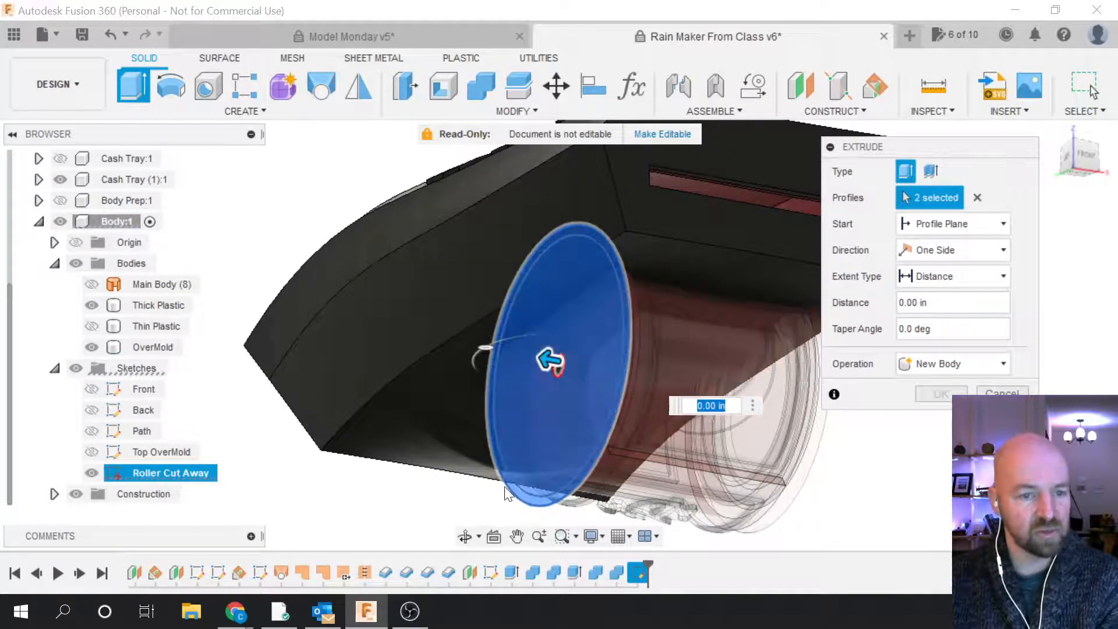
{"action": "scroll", "coordinate": [562, 382], "scroll_direction": "down", "scroll_amount": 2}
{"action": "scroll", "coordinate": [546, 373], "scroll_direction": "up", "scroll_amount": 10}
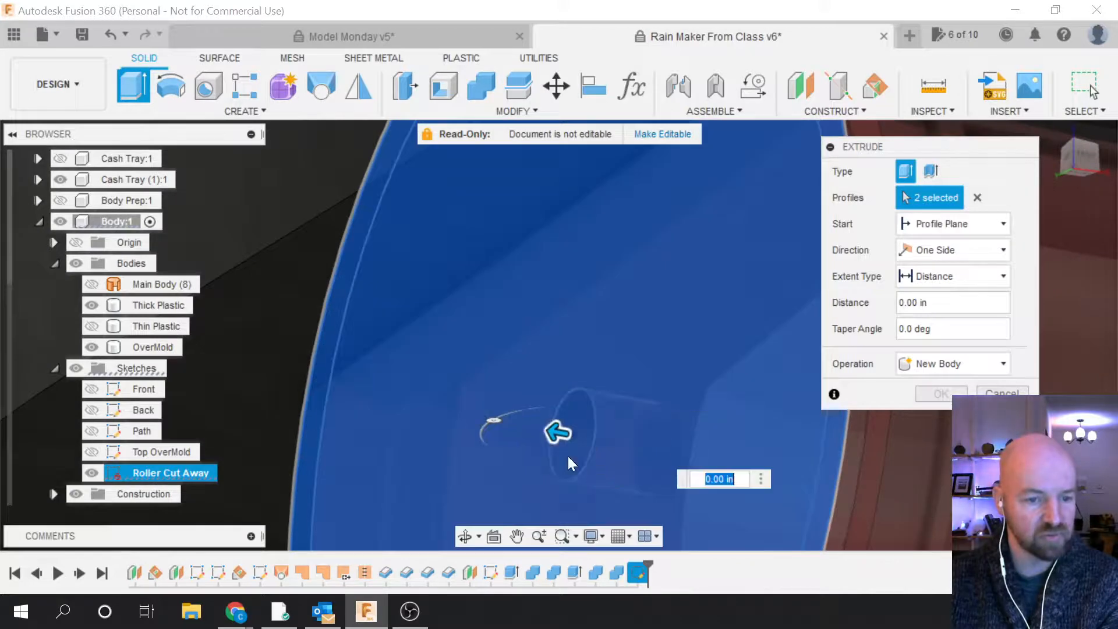
{"action": "left_click", "coordinate": [568, 456]}
{"action": "scroll", "coordinate": [532, 462], "scroll_direction": "down", "scroll_amount": 7}
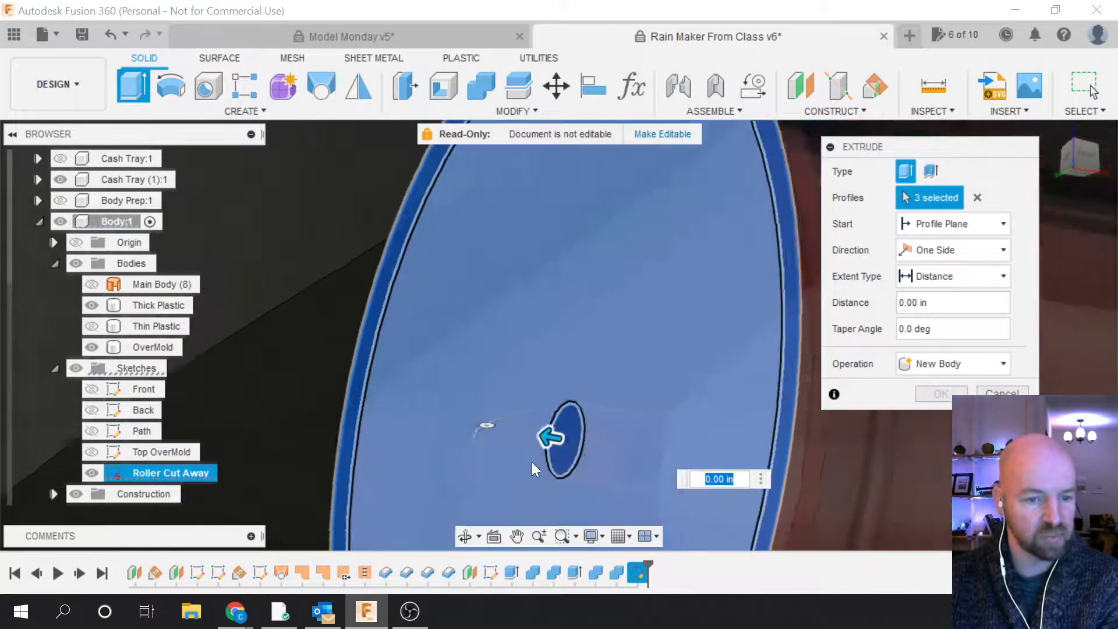
{"action": "scroll", "coordinate": [558, 306], "scroll_direction": "down", "scroll_amount": 2}
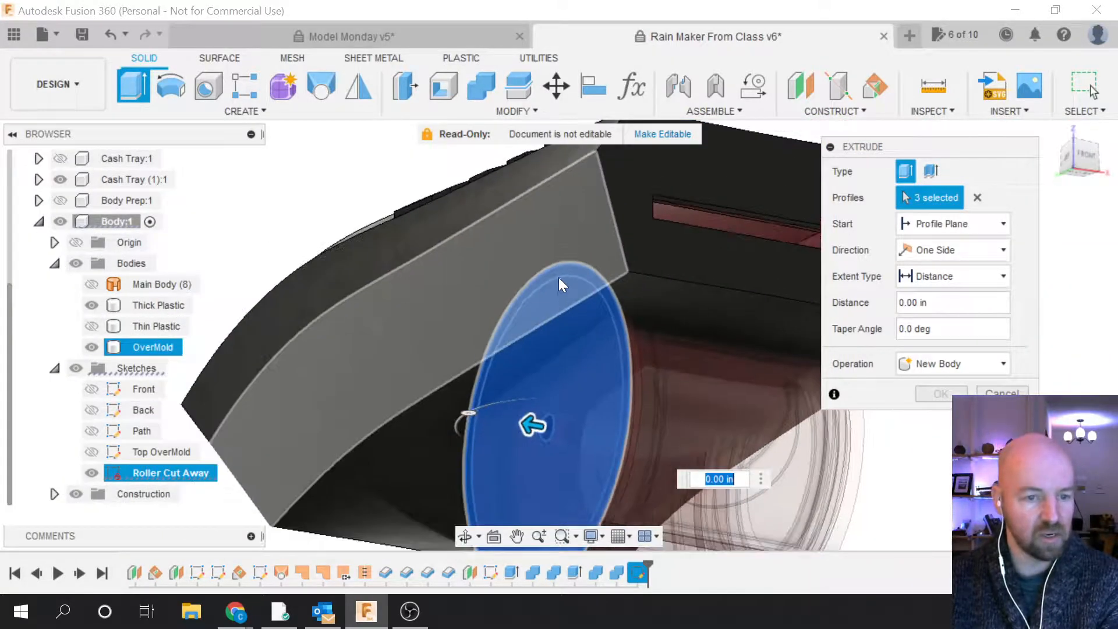
{"action": "scroll", "coordinate": [507, 249], "scroll_direction": "down", "scroll_amount": 2}
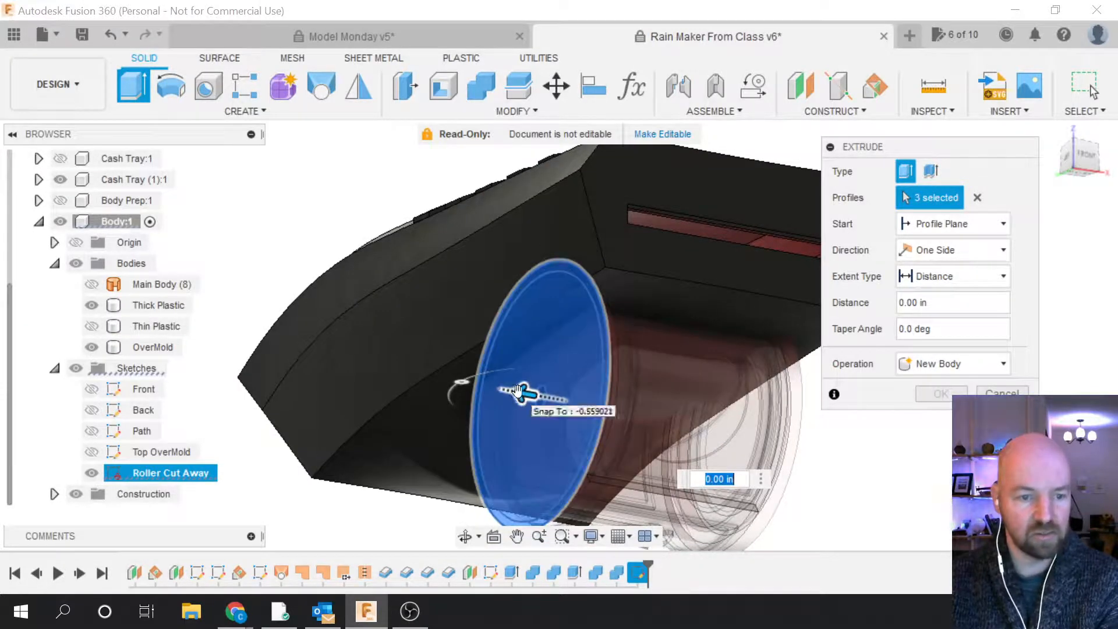
{"action": "left_click_drag", "start_coordinate": [518, 391], "coordinate": [592, 397]}
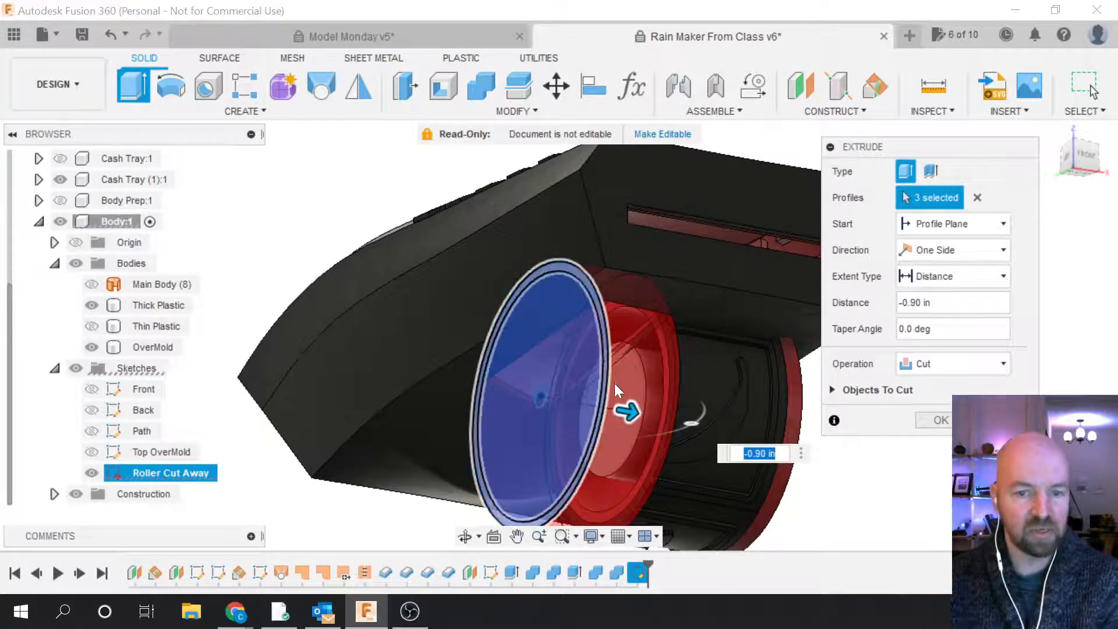
Step: Exclude Motor, Roller and Roller Text from the extrusion's Objects To Cut
{"action": "left_click", "coordinate": [833, 389]}
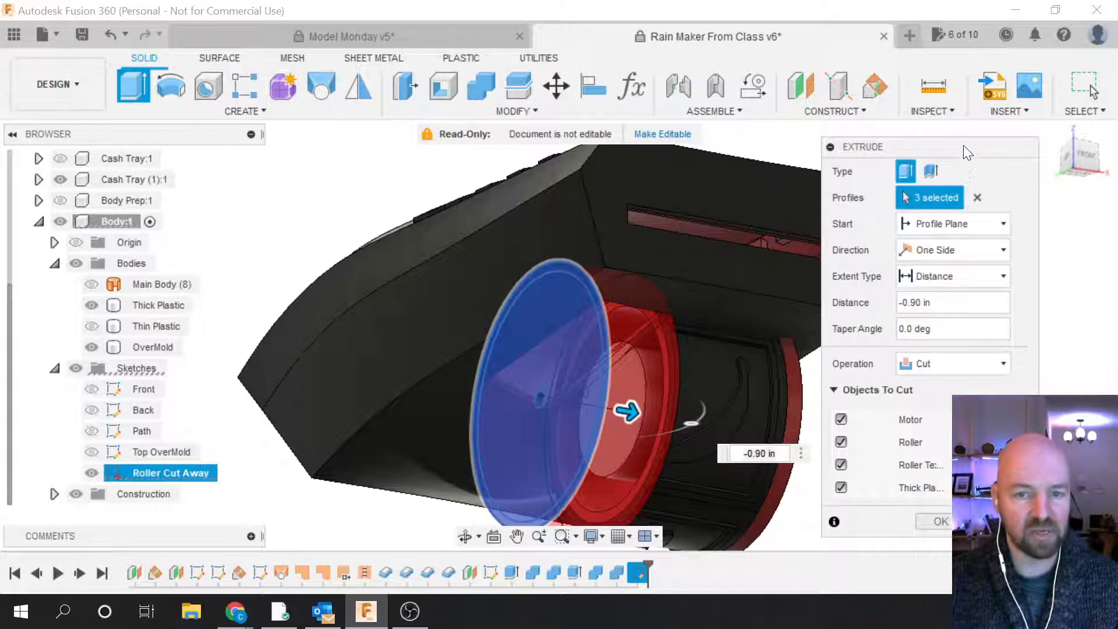
{"action": "left_click_drag", "start_coordinate": [964, 146], "coordinate": [973, 86]}
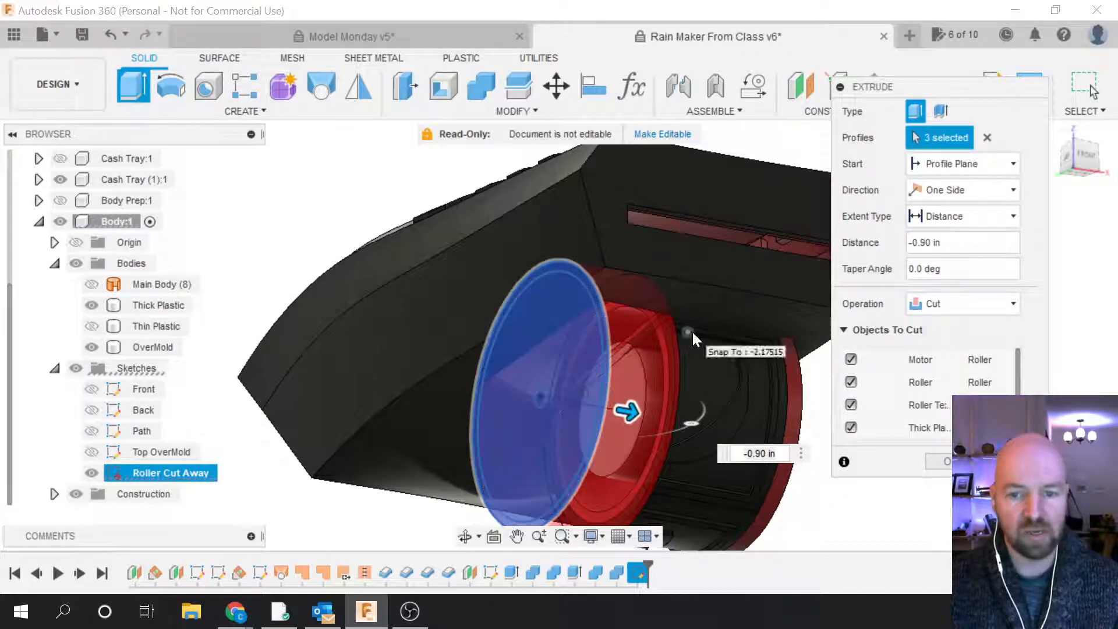
{"action": "left_click", "coordinate": [851, 360]}
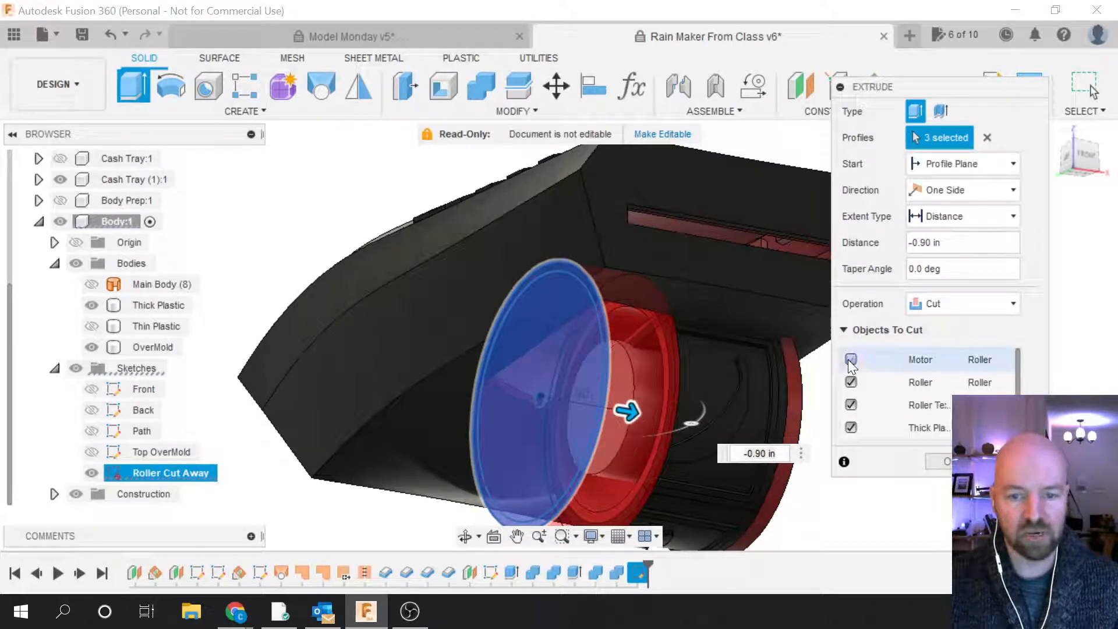
{"action": "left_click", "coordinate": [851, 382]}
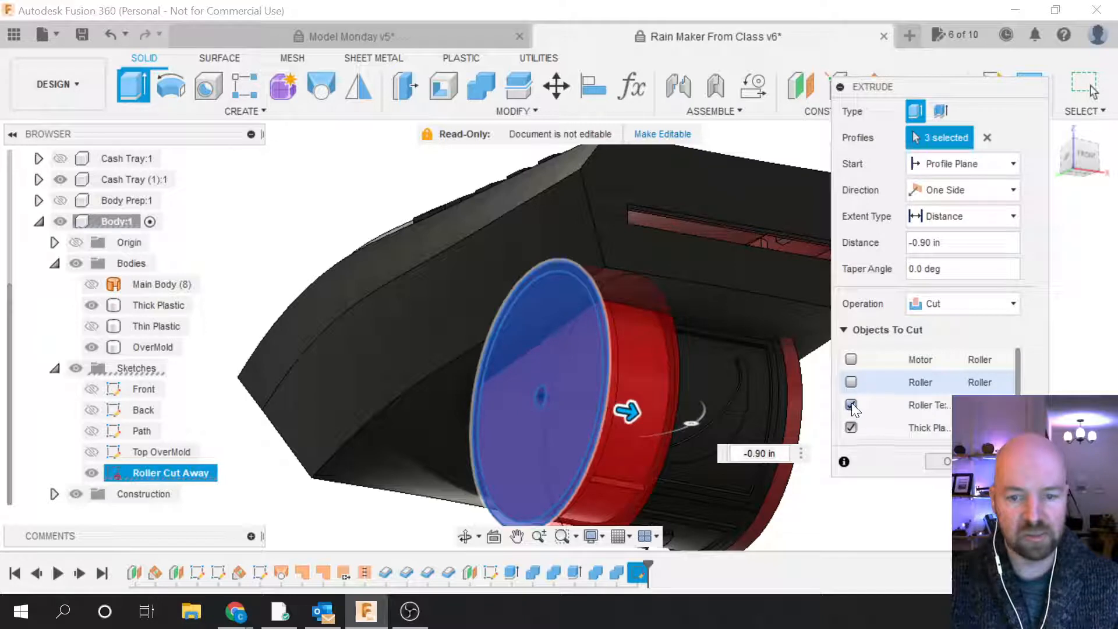
{"action": "left_click", "coordinate": [851, 405]}
{"action": "scroll", "coordinate": [926, 384], "scroll_direction": "down", "scroll_amount": 1}
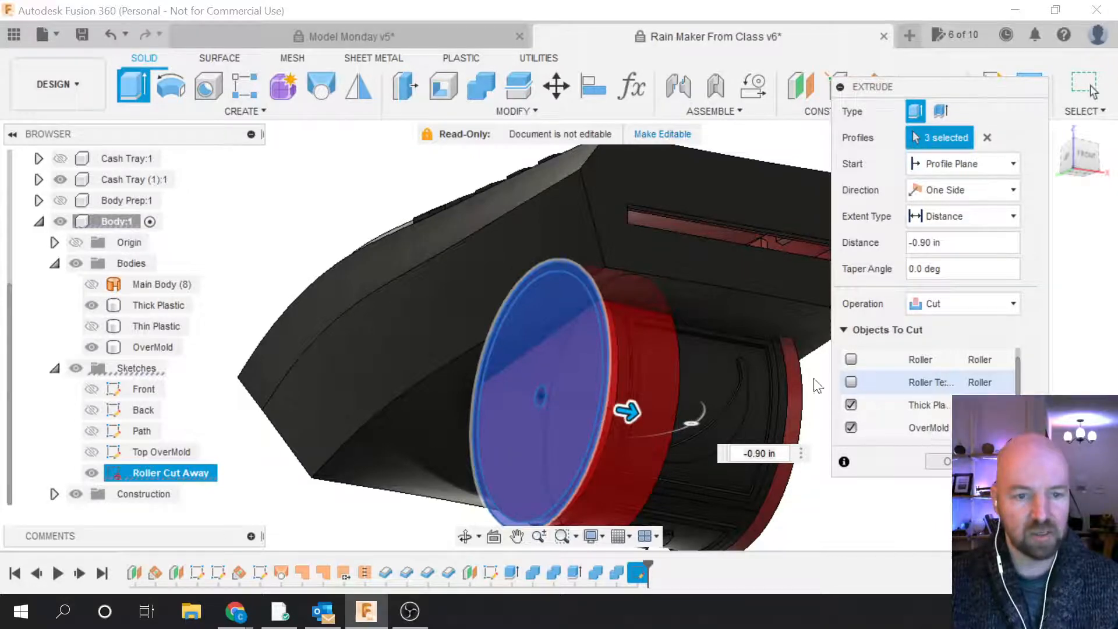
Step: Switch to the Front view and deepen the cut to -2.60 in
{"action": "left_click_drag", "start_coordinate": [1083, 153], "coordinate": [1049, 153]}
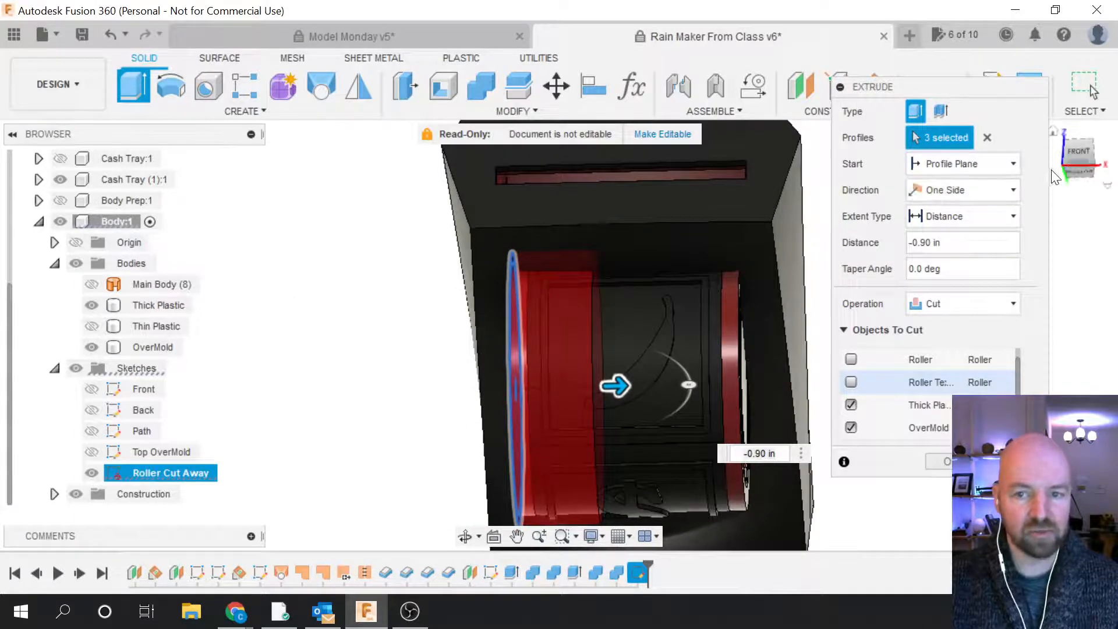
{"action": "left_click", "coordinate": [1077, 157]}
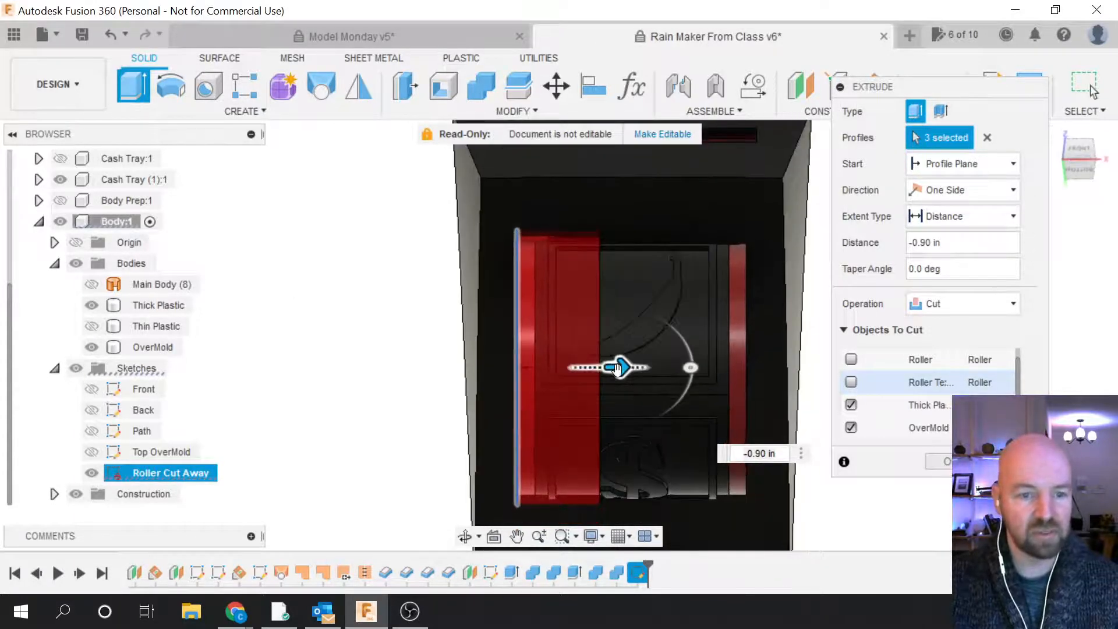
{"action": "left_click_drag", "start_coordinate": [617, 368], "coordinate": [760, 361]}
{"action": "scroll", "coordinate": [747, 482], "scroll_direction": "down", "scroll_amount": 2}
{"action": "scroll", "coordinate": [728, 280], "scroll_direction": "up", "scroll_amount": 4}
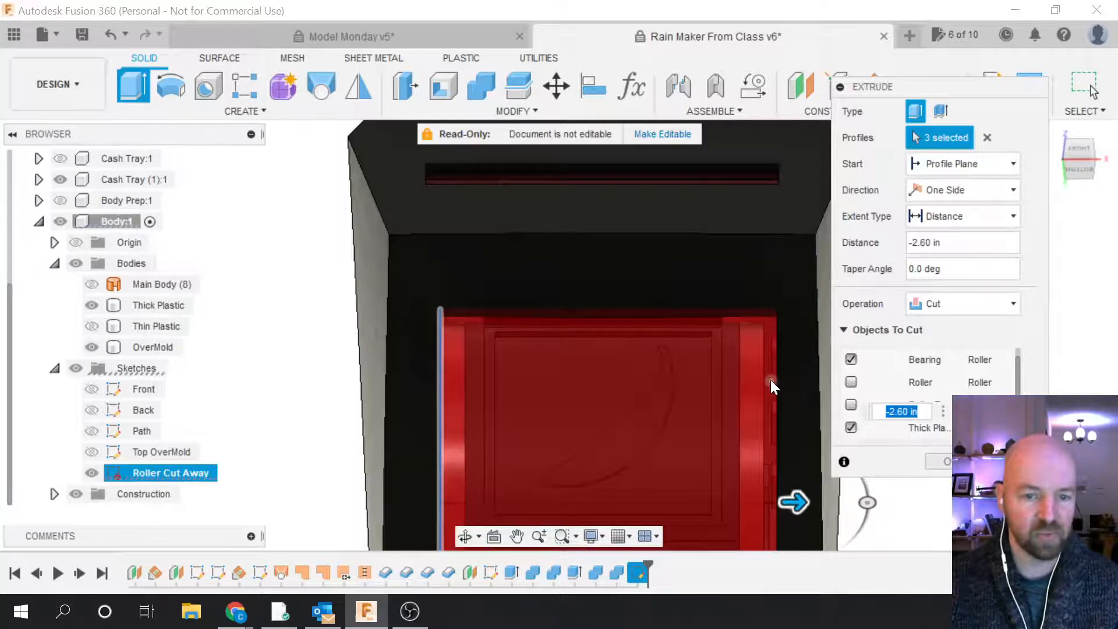
{"action": "scroll", "coordinate": [773, 341], "scroll_direction": "down", "scroll_amount": 2}
{"action": "scroll", "coordinate": [771, 341], "scroll_direction": "down", "scroll_amount": 4}
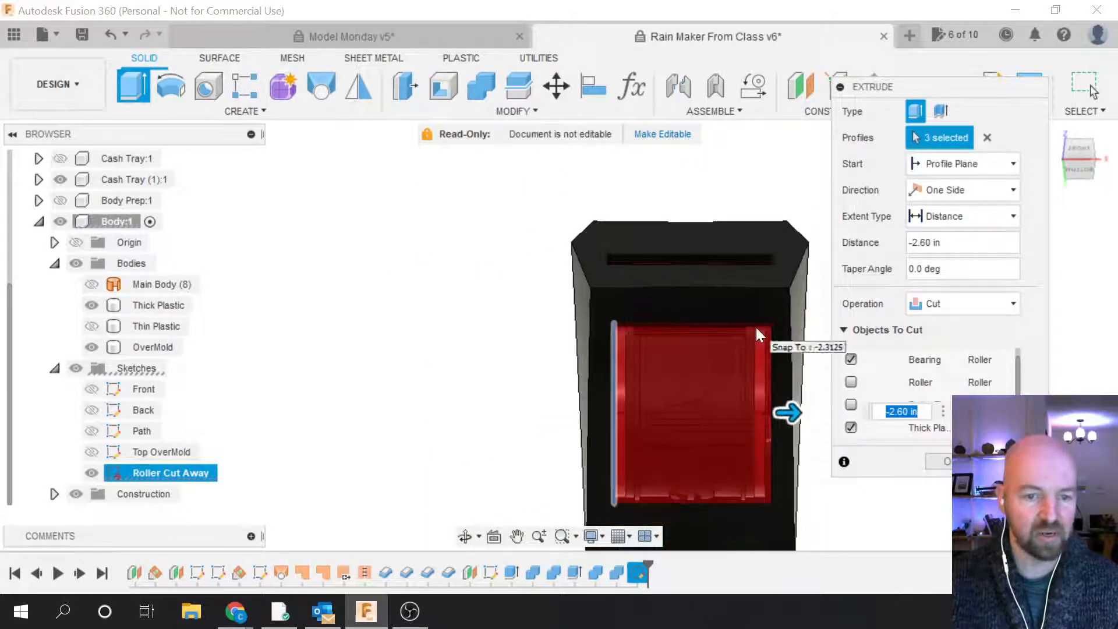
{"action": "scroll", "coordinate": [626, 455], "scroll_direction": "up", "scroll_amount": 3}
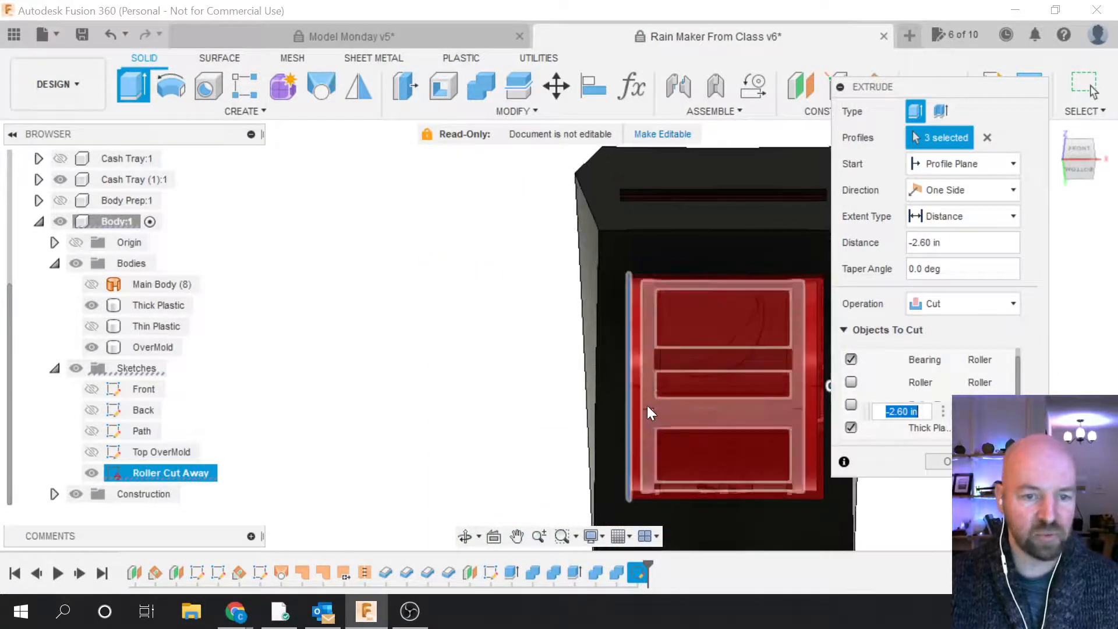
{"action": "scroll", "coordinate": [641, 402], "scroll_direction": "up", "scroll_amount": 2}
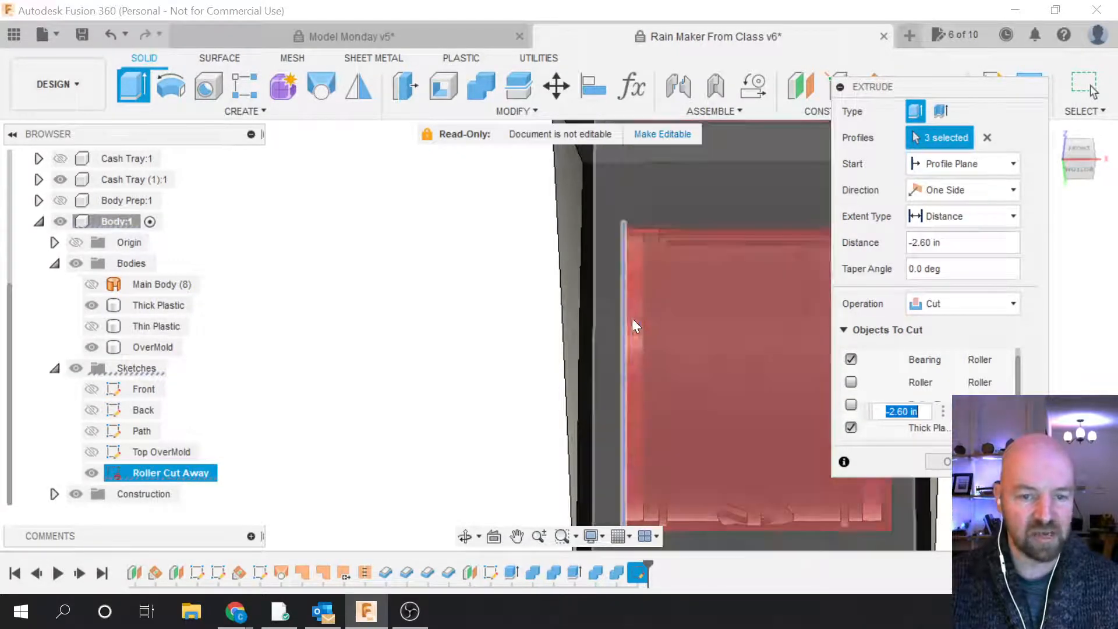
{"action": "scroll", "coordinate": [515, 395], "scroll_direction": "down", "scroll_amount": 3}
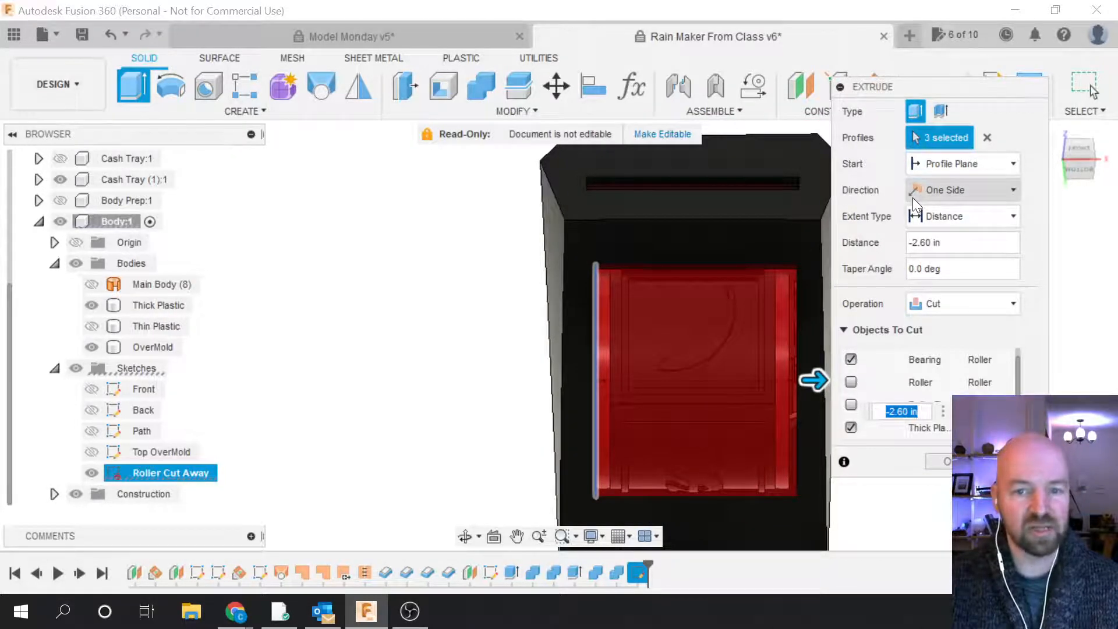
Step: Set the roller cut's direction to Two Sides
{"action": "left_click", "coordinate": [957, 189]}
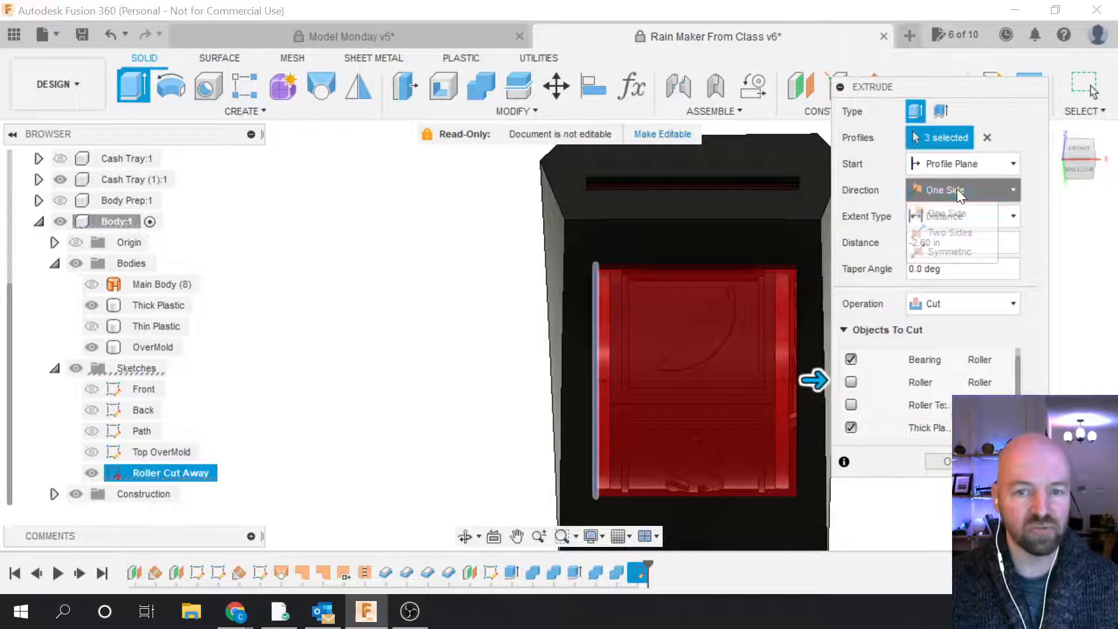
{"action": "left_click", "coordinate": [948, 232]}
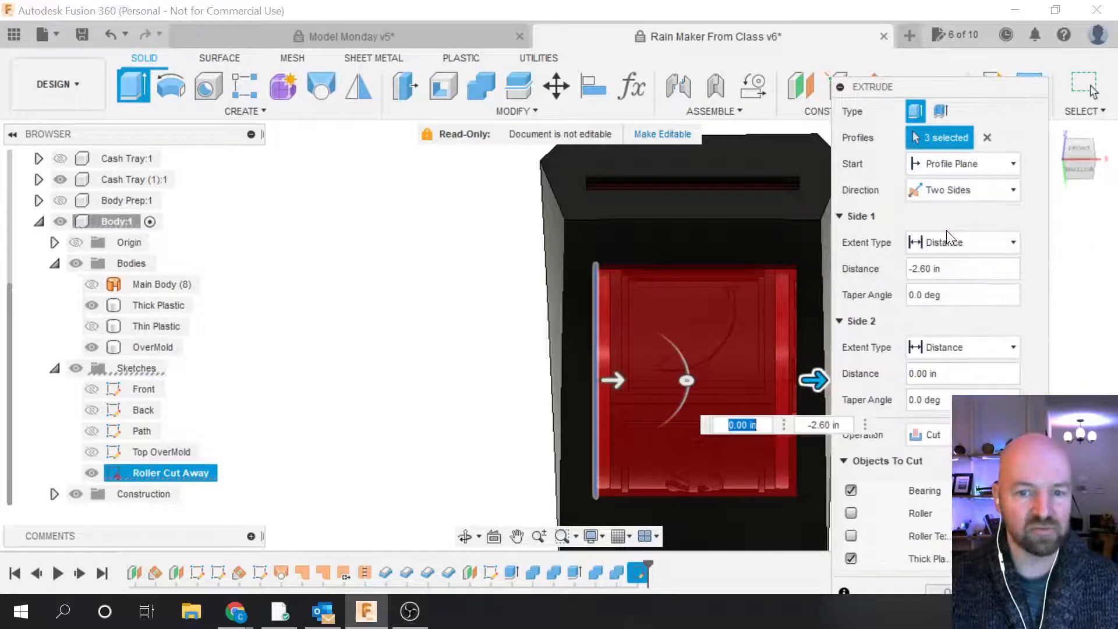
{"action": "left_click_drag", "start_coordinate": [949, 85], "coordinate": [964, 42]}
{"action": "left_click", "coordinate": [958, 144]}
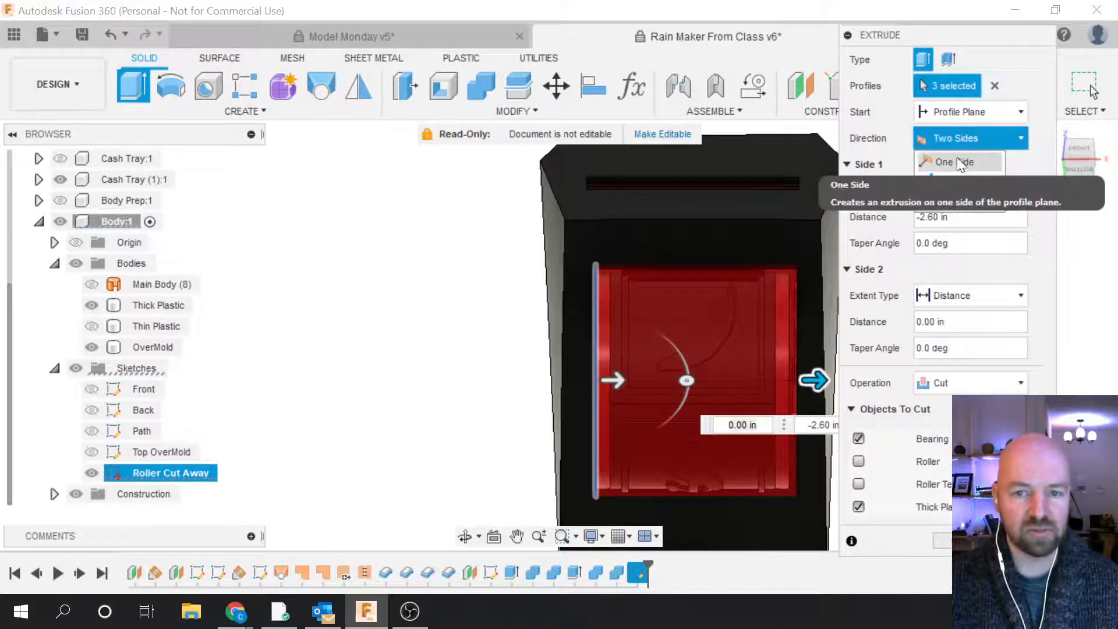
{"action": "left_click", "coordinate": [957, 156]}
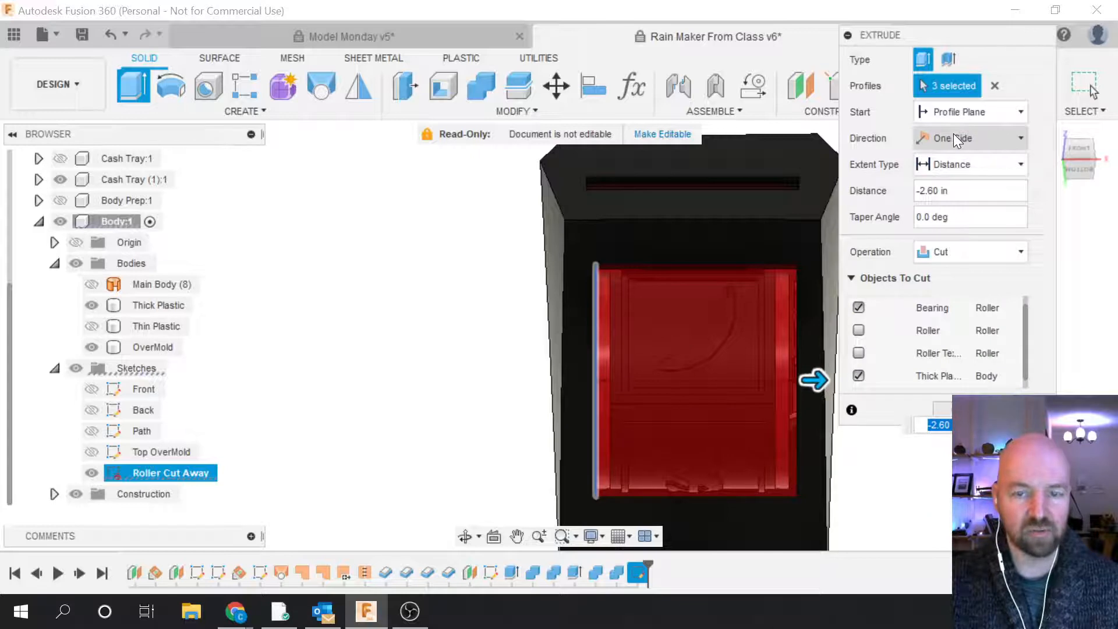
{"action": "left_click", "coordinate": [953, 137]}
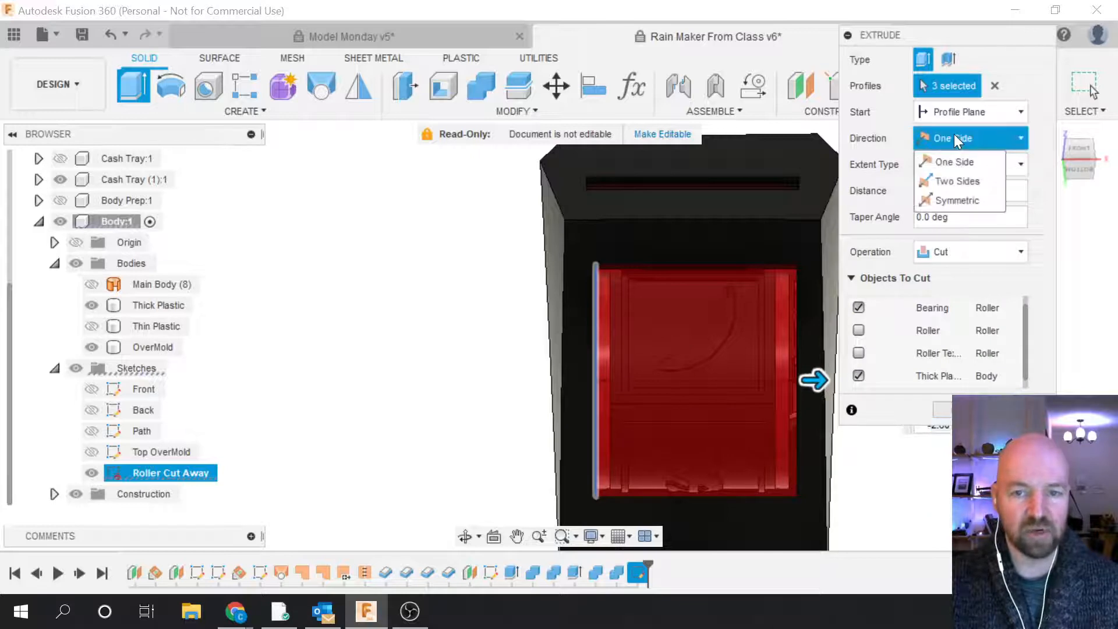
{"action": "left_click", "coordinate": [949, 181]}
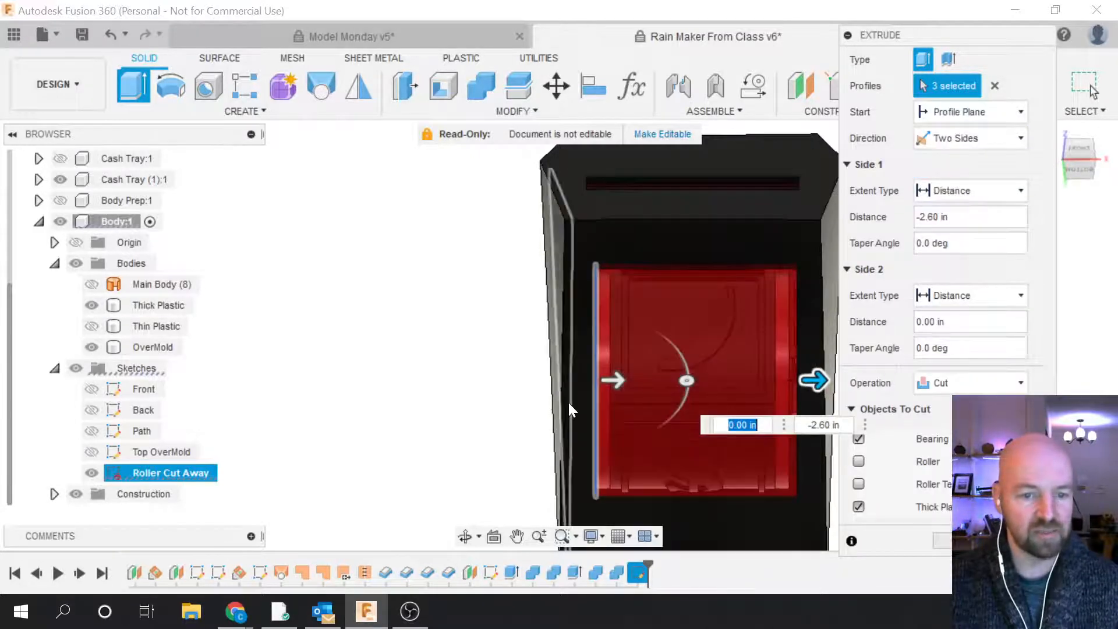
{"action": "scroll", "coordinate": [574, 402], "scroll_direction": "up", "scroll_amount": 5}
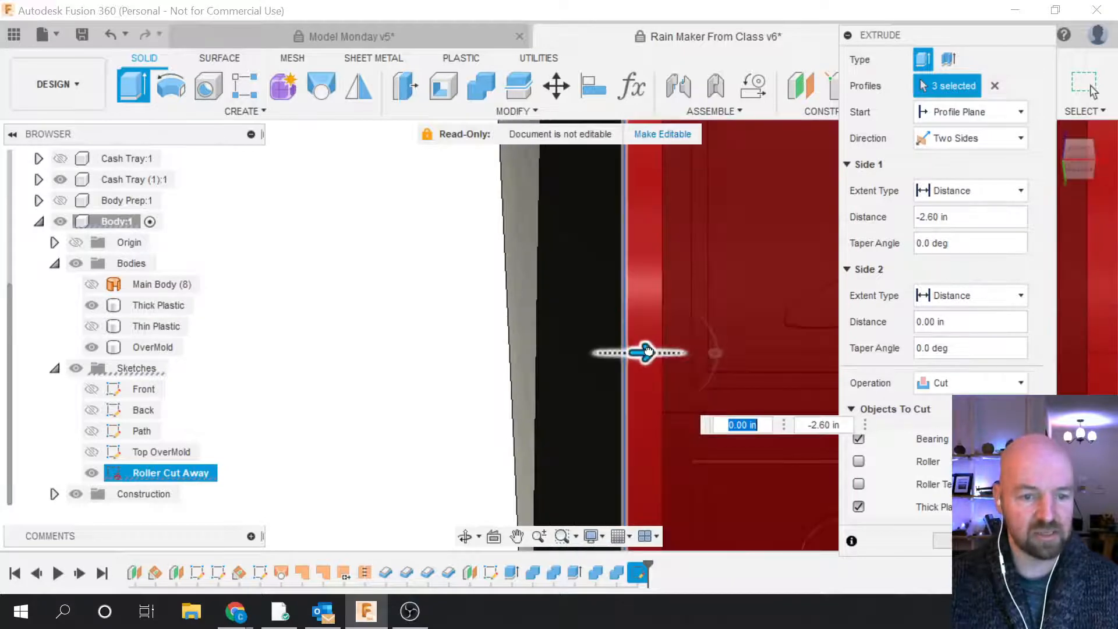
Step: Set the second side distance to -0.125 in
{"action": "left_click_drag", "start_coordinate": [648, 350], "coordinate": [561, 384]}
{"action": "scroll", "coordinate": [747, 502], "scroll_direction": "down", "scroll_amount": 3}
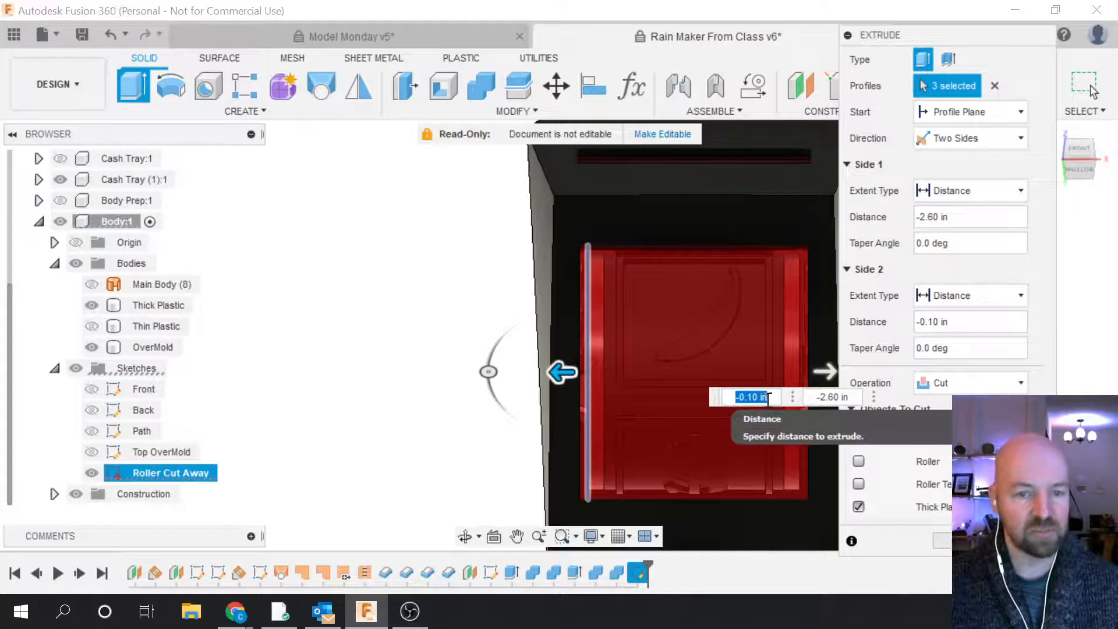
{"action": "left_click", "coordinate": [752, 399]}
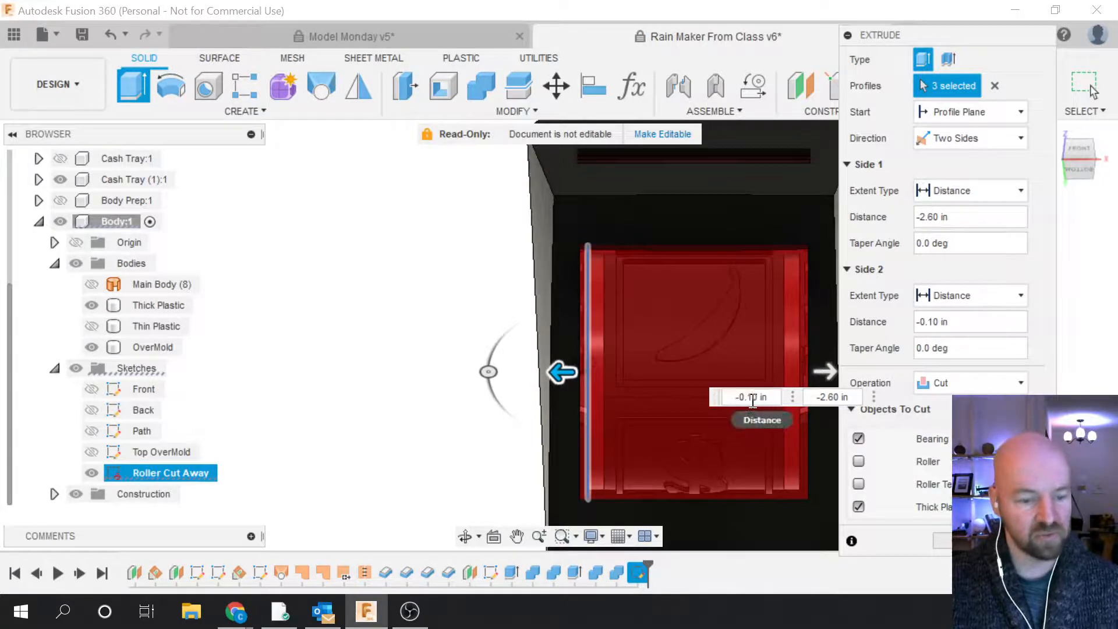
{"action": "type", "text": "25"}
{"action": "key", "text": "Return"}
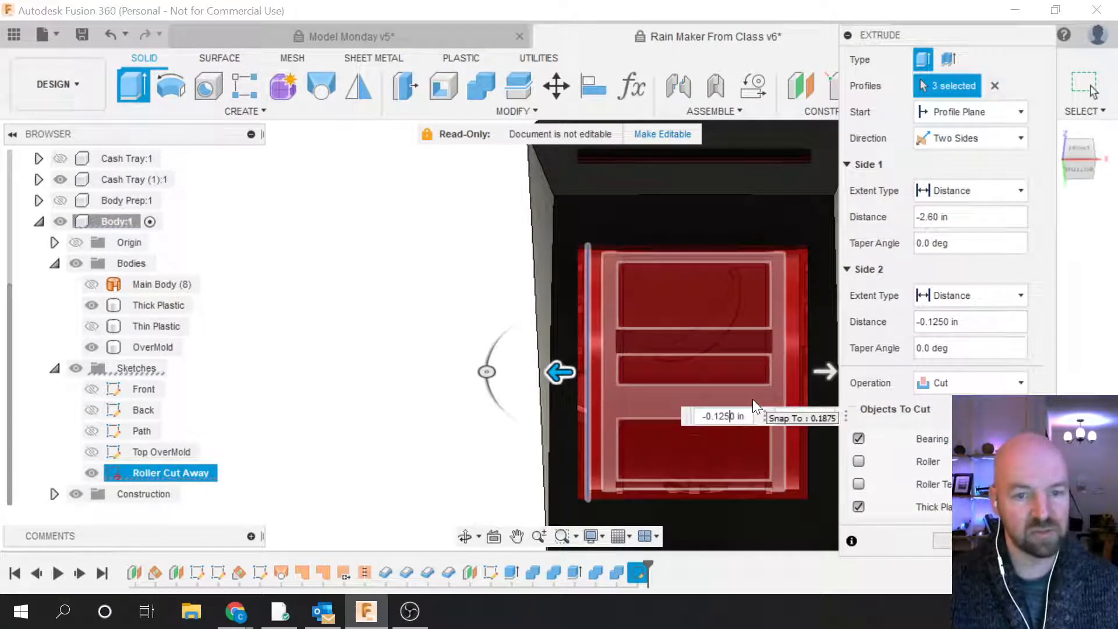
Step: Uncheck Bearing from the bodies to cut and apply the extrusion
{"action": "scroll", "coordinate": [610, 431], "scroll_direction": "down", "scroll_amount": 2}
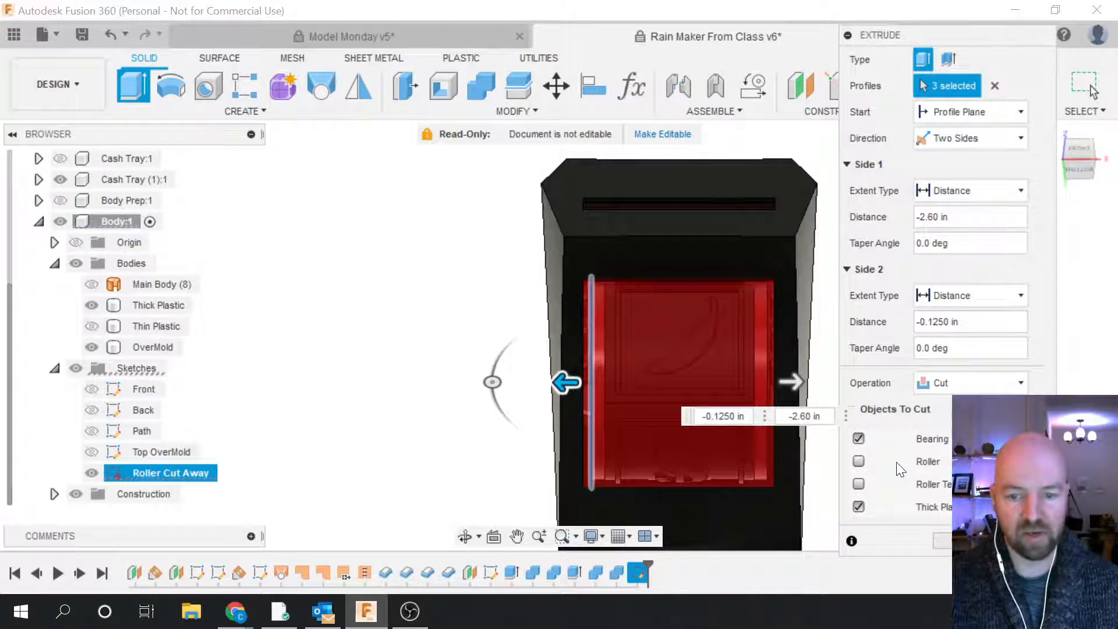
{"action": "left_click", "coordinate": [861, 441]}
{"action": "scroll", "coordinate": [897, 466], "scroll_direction": "up", "scroll_amount": 1}
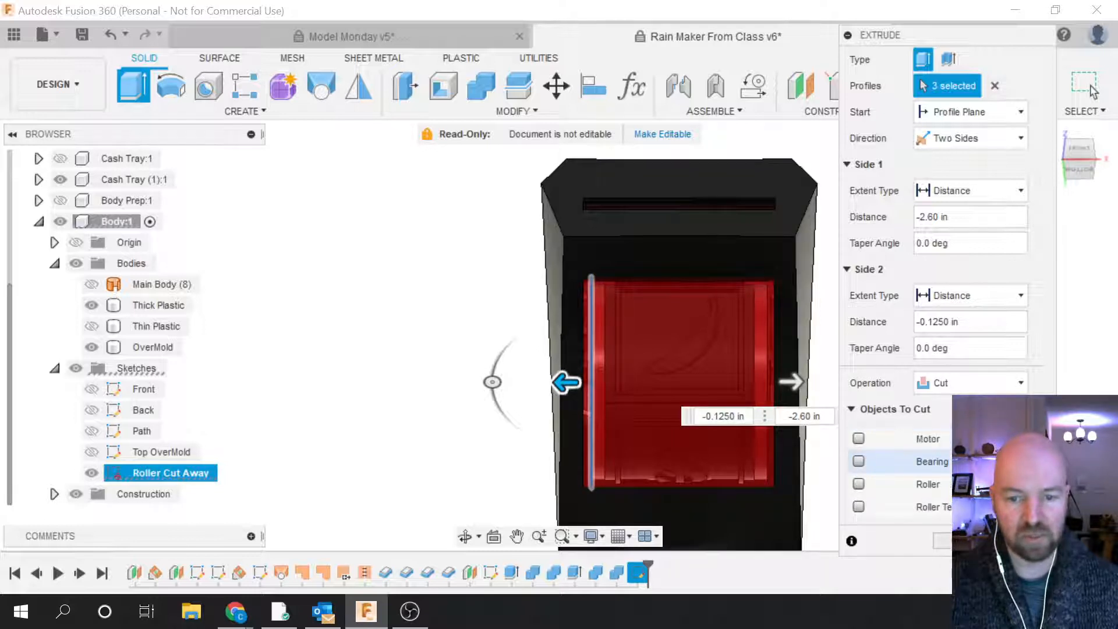
{"action": "scroll", "coordinate": [897, 466], "scroll_direction": "down", "scroll_amount": 2}
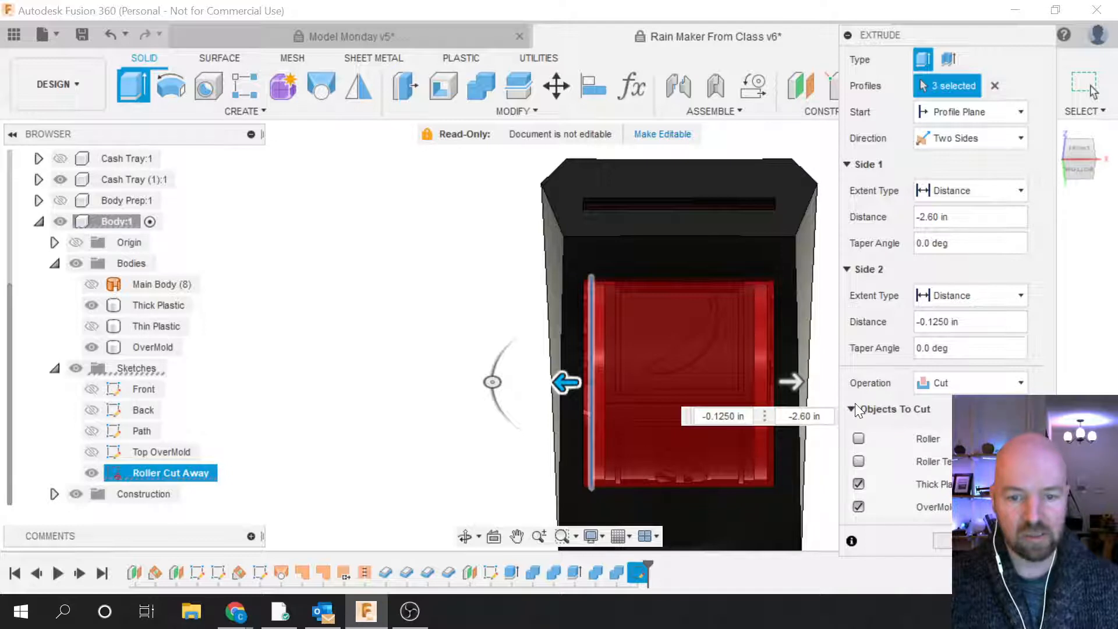
{"action": "scroll", "coordinate": [852, 409], "scroll_direction": "up", "scroll_amount": 2}
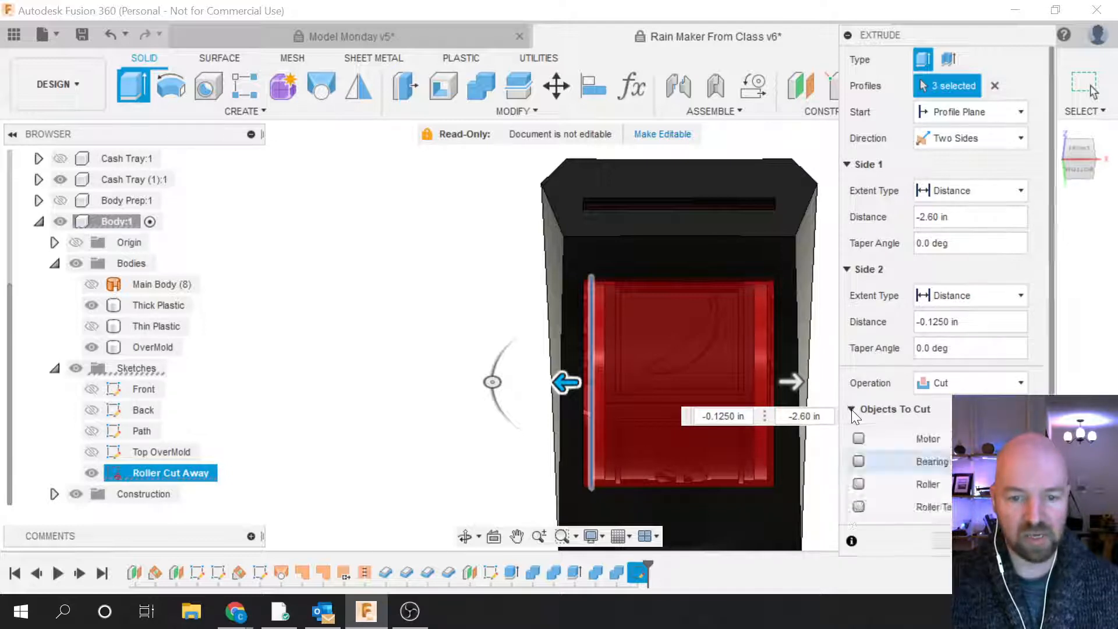
{"action": "scroll", "coordinate": [852, 410], "scroll_direction": "down", "scroll_amount": 2}
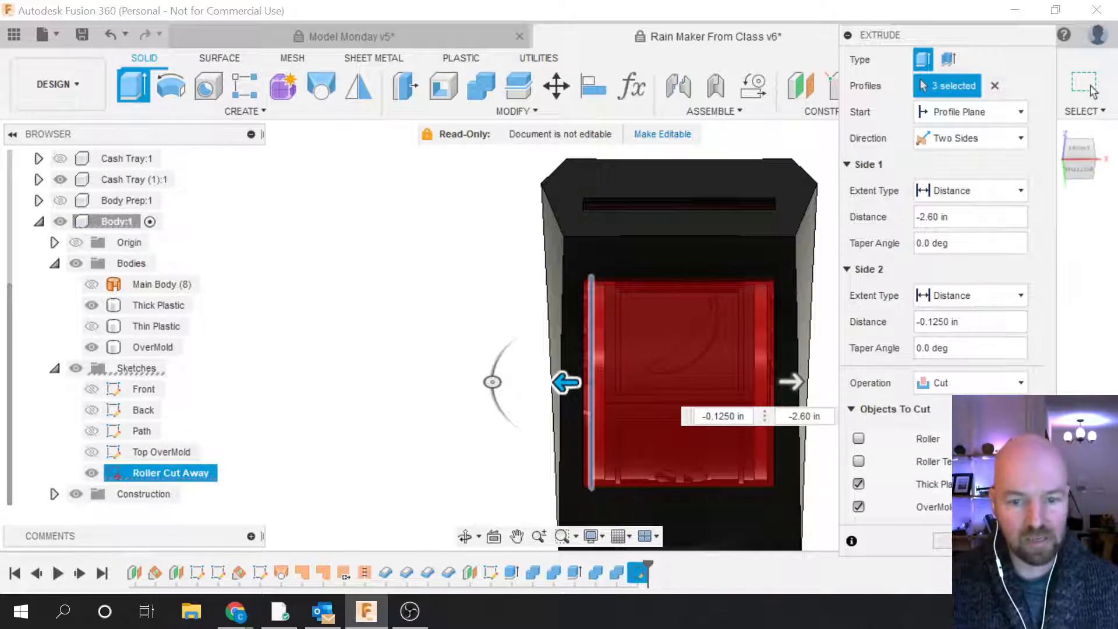
{"action": "left_click", "coordinate": [1087, 86]}
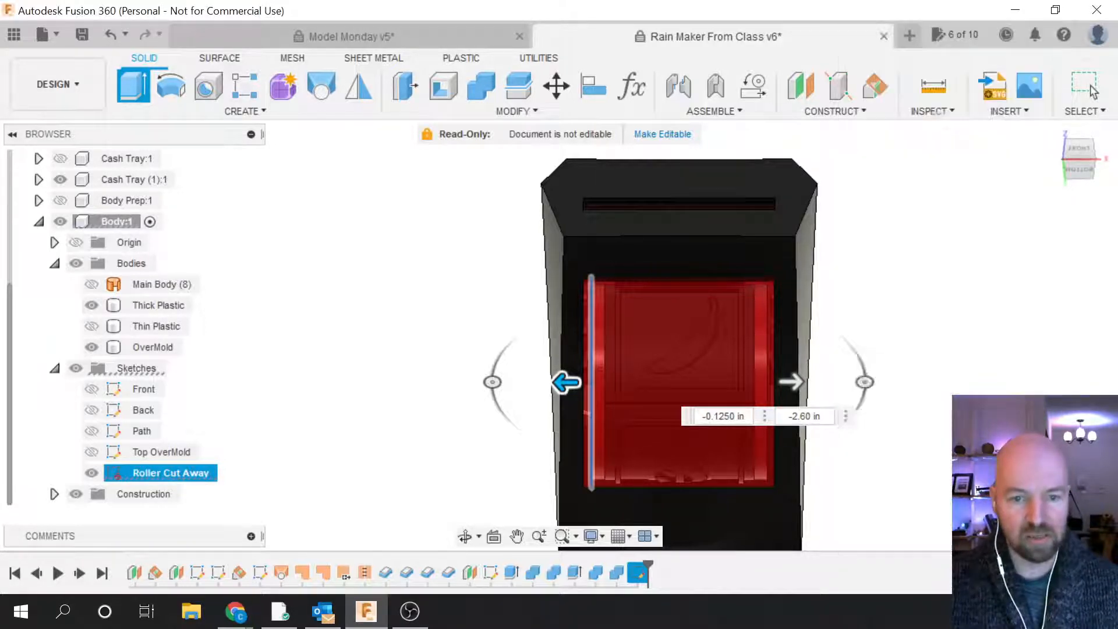
Step: Hide Thick Plastic, Thin Plastic and OverMold, leaving the roller and tray parts showing
{"action": "middle_click_drag", "start_coordinate": [1083, 159], "coordinate": [991, 221], "text": "shift"}
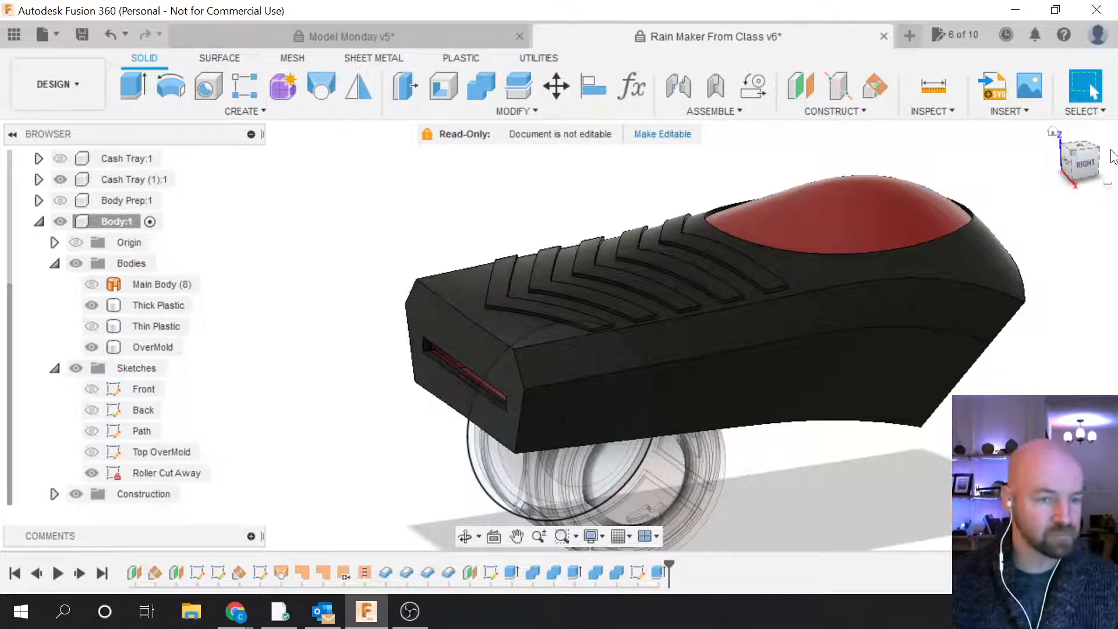
{"action": "left_click", "coordinate": [821, 267]}
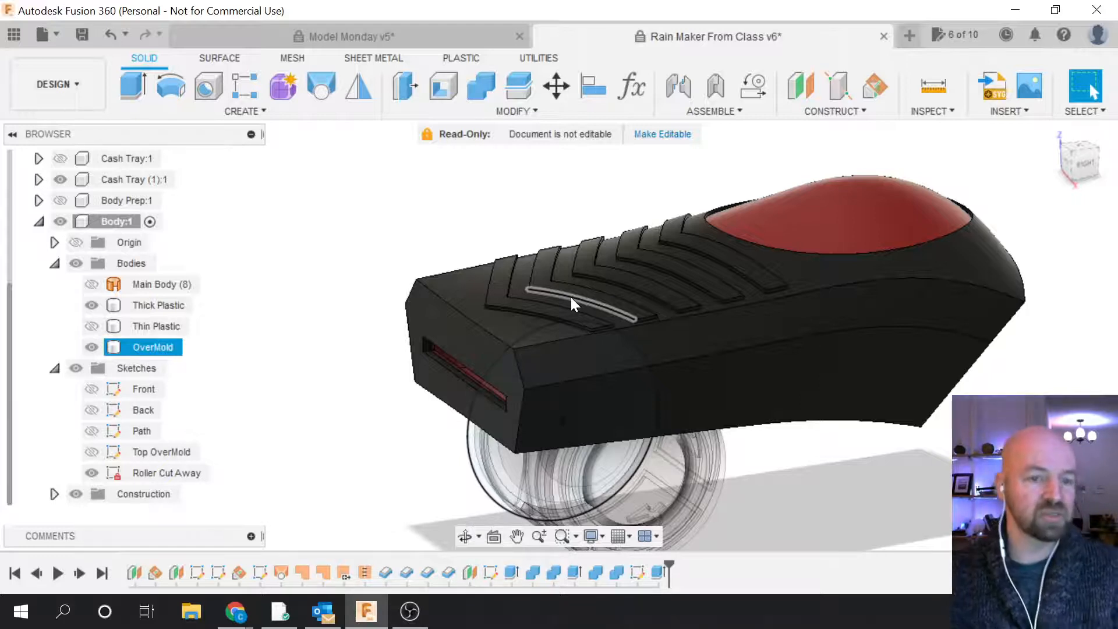
{"action": "left_click", "coordinate": [799, 231]}
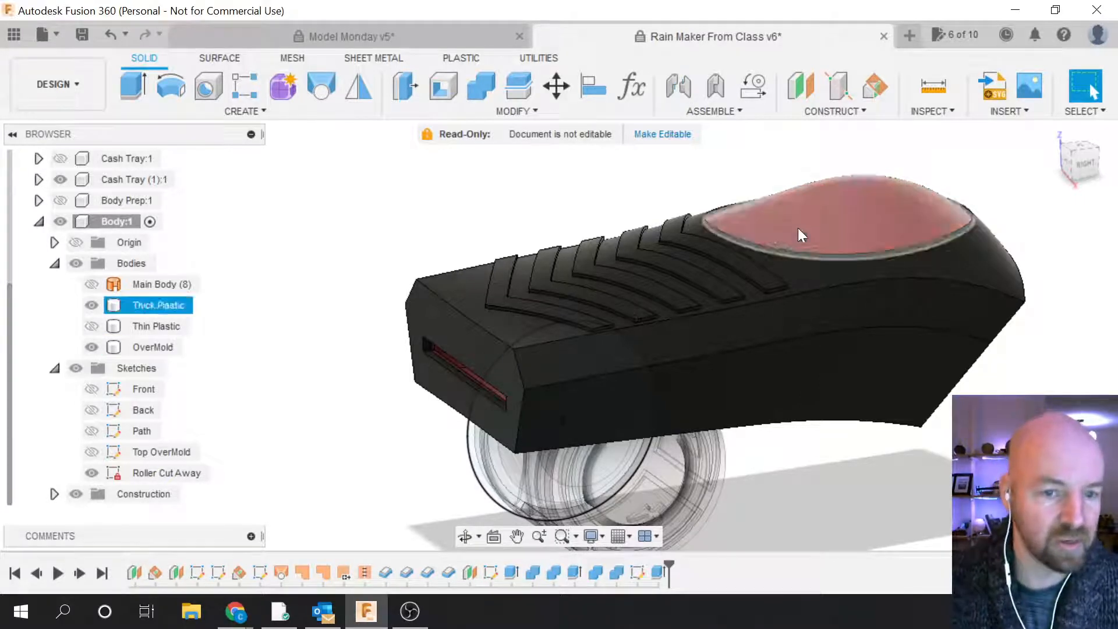
{"action": "left_click", "coordinate": [373, 330]}
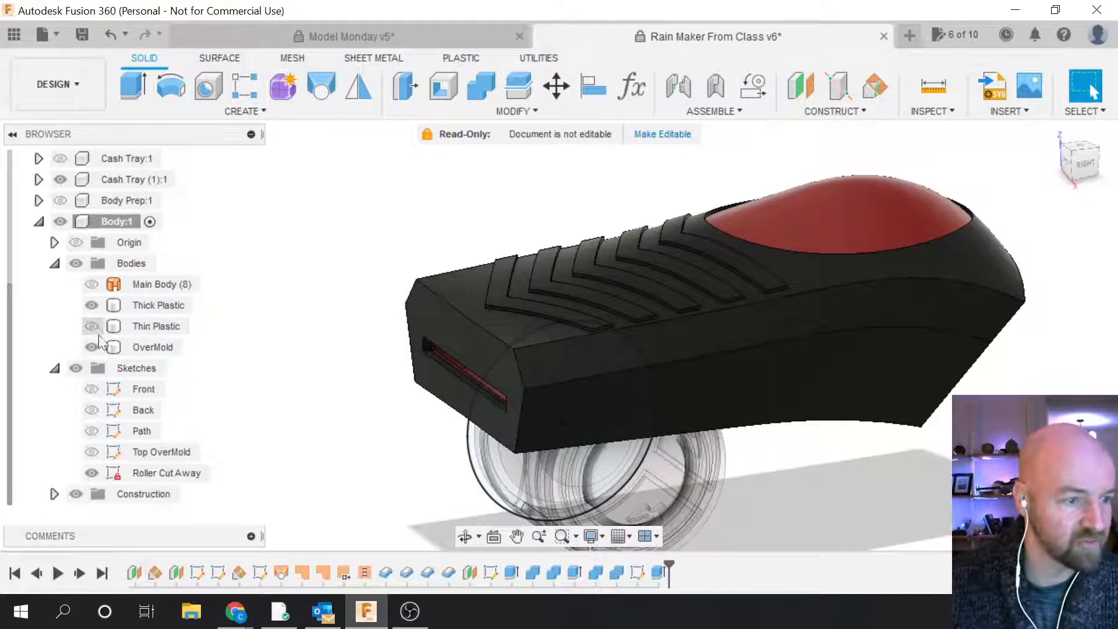
{"action": "left_click", "coordinate": [91, 306]}
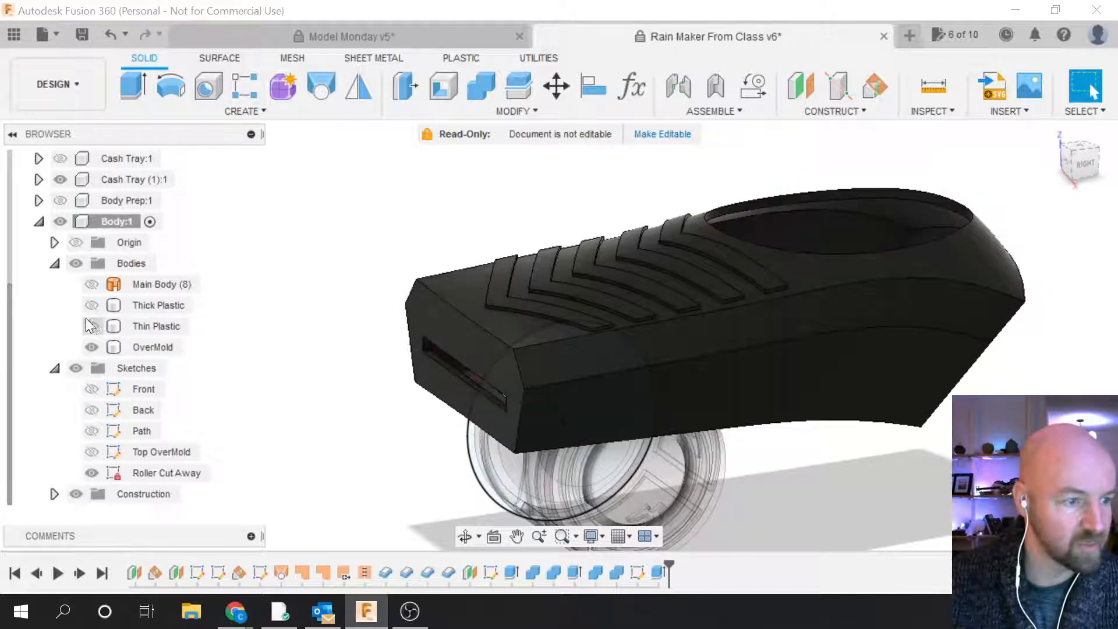
{"action": "left_click", "coordinate": [88, 326]}
{"action": "left_click", "coordinate": [87, 346]}
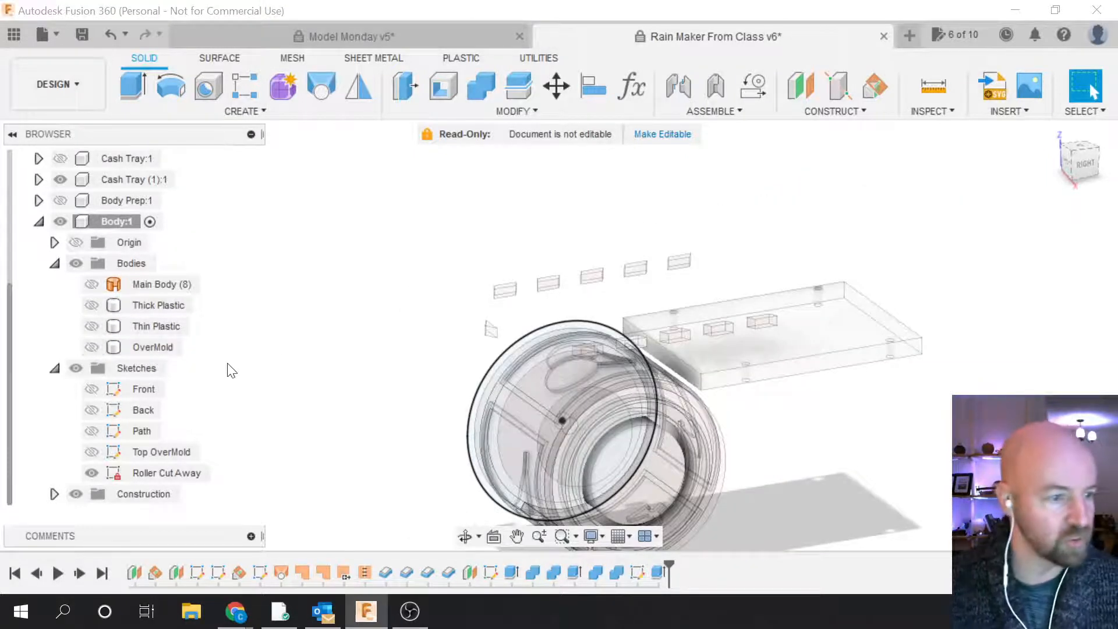
Step: Check the bodies inside Cash Tray (1):1, then activate it in place of Body:1
{"action": "scroll", "coordinate": [89, 255], "scroll_direction": "up", "scroll_amount": 2}
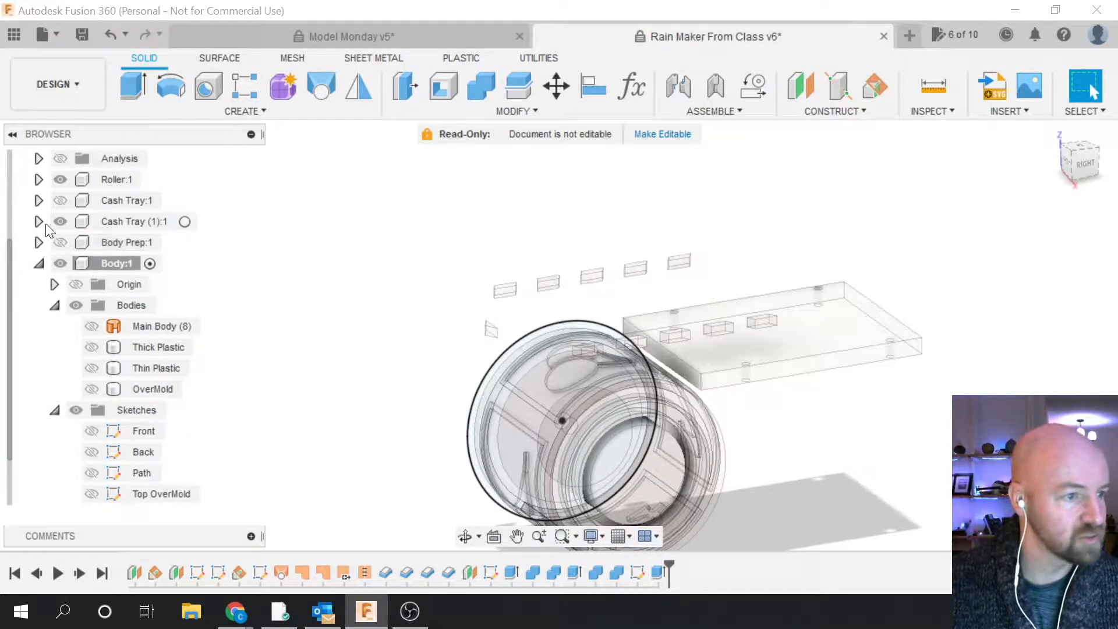
{"action": "left_click", "coordinate": [41, 222]}
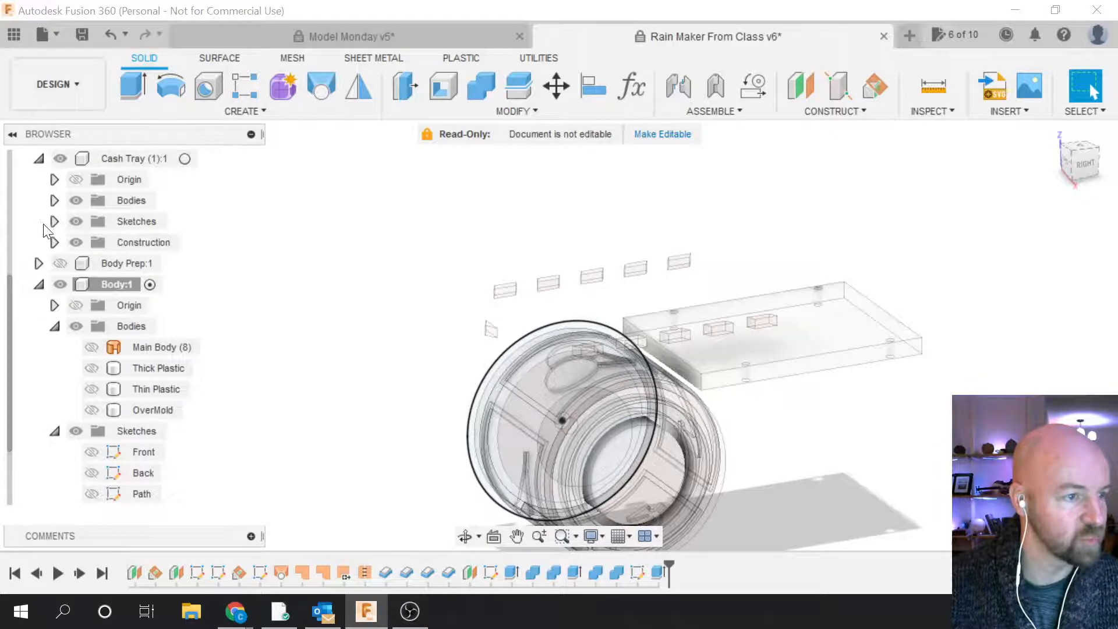
{"action": "left_click", "coordinate": [54, 201]}
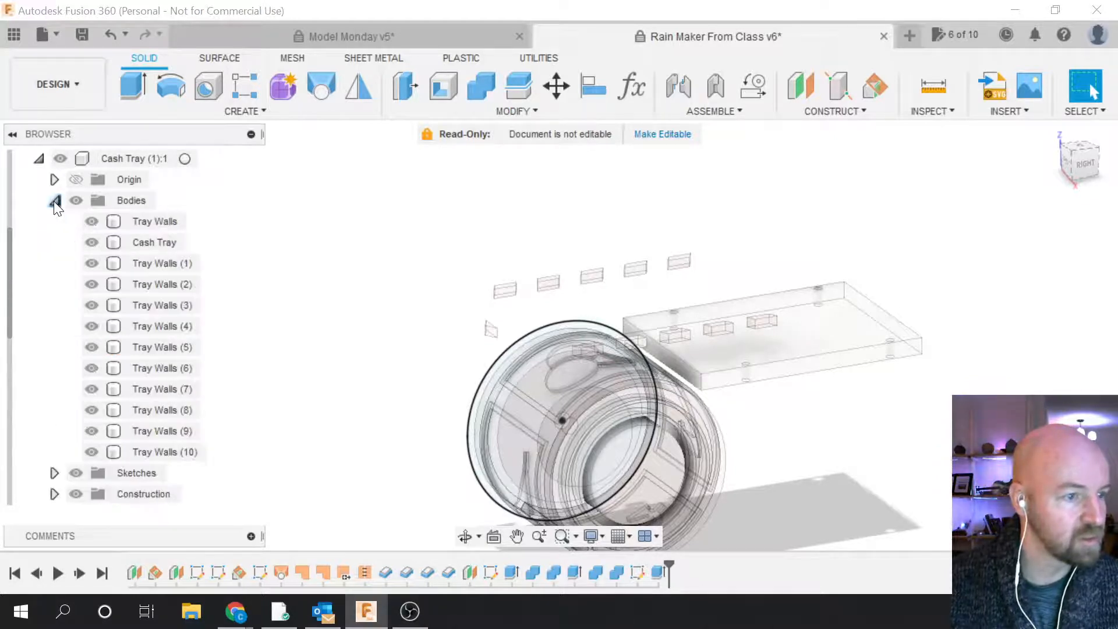
{"action": "left_click", "coordinate": [54, 201]}
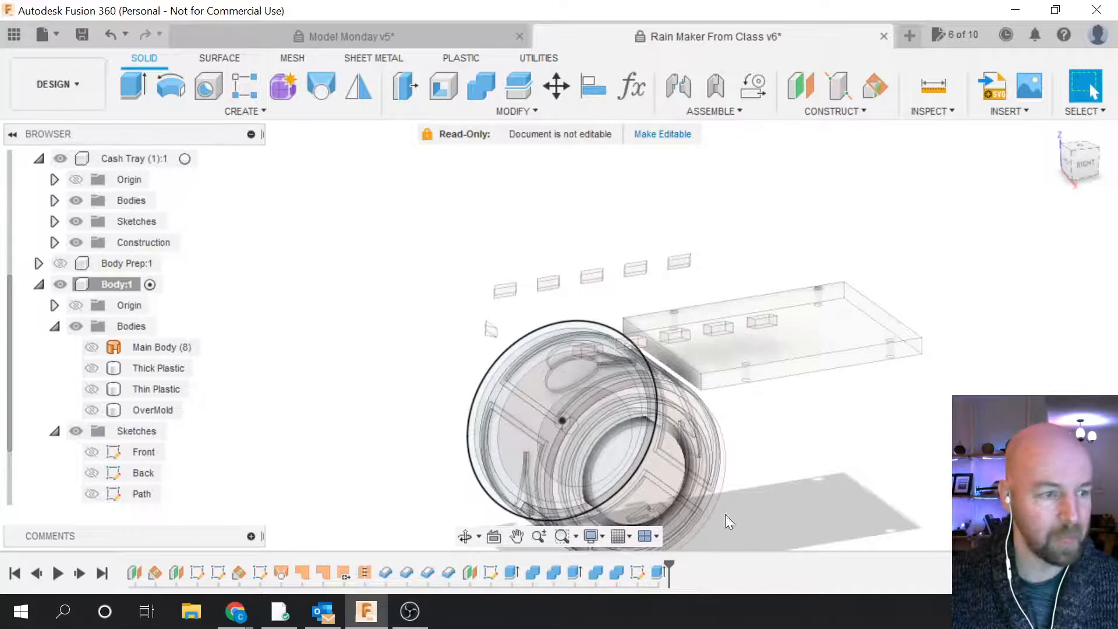
{"action": "scroll", "coordinate": [880, 392], "scroll_direction": "down", "scroll_amount": 2}
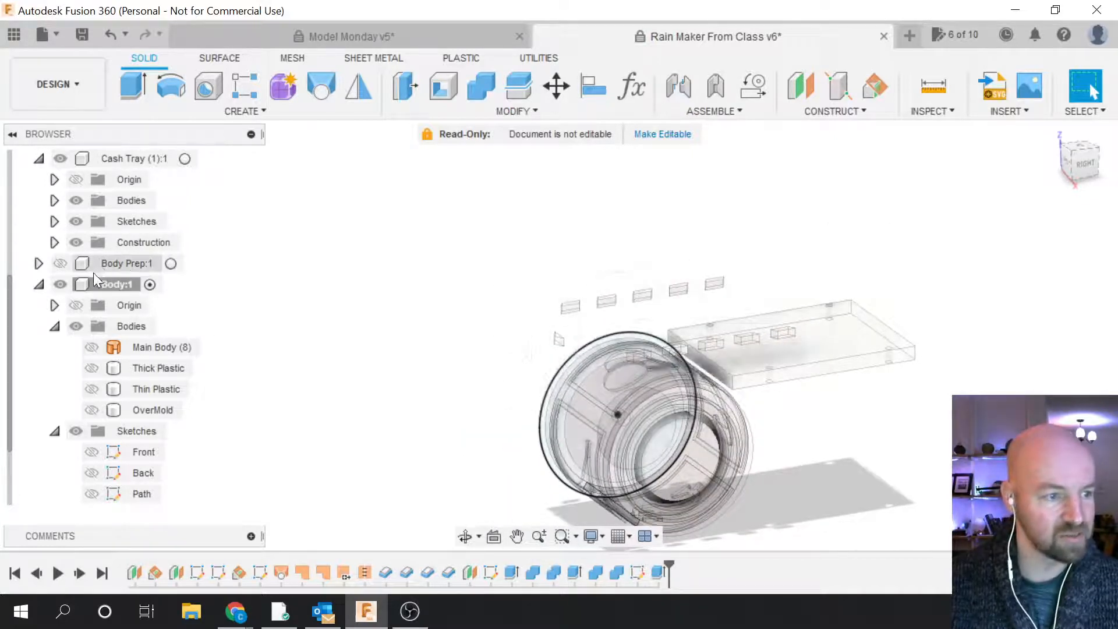
{"action": "scroll", "coordinate": [76, 285], "scroll_direction": "up", "scroll_amount": 1}
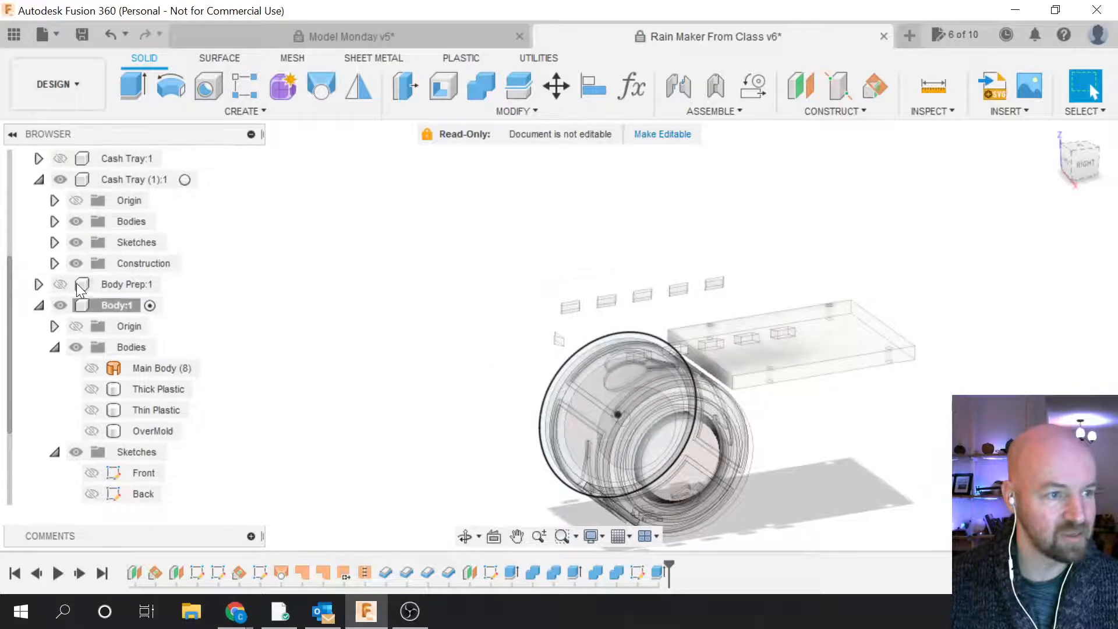
{"action": "left_click", "coordinate": [188, 179]}
{"action": "left_click", "coordinate": [367, 251]}
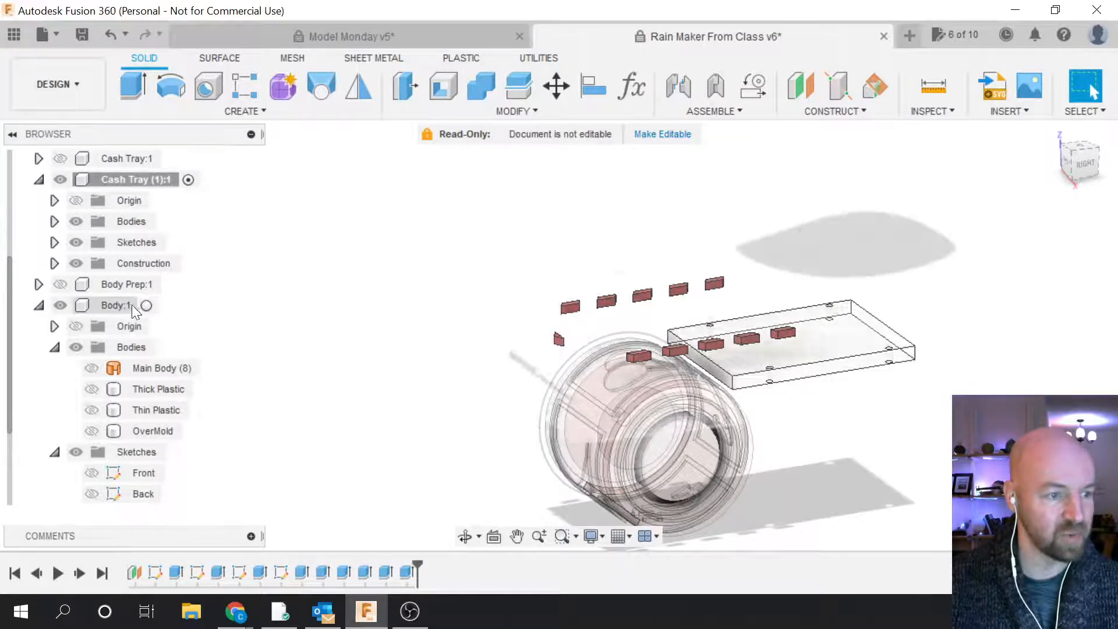
Step: Reactivate Body:1, show the OverMold body, and open the Combine3 join for editing
{"action": "left_click", "coordinate": [150, 306]}
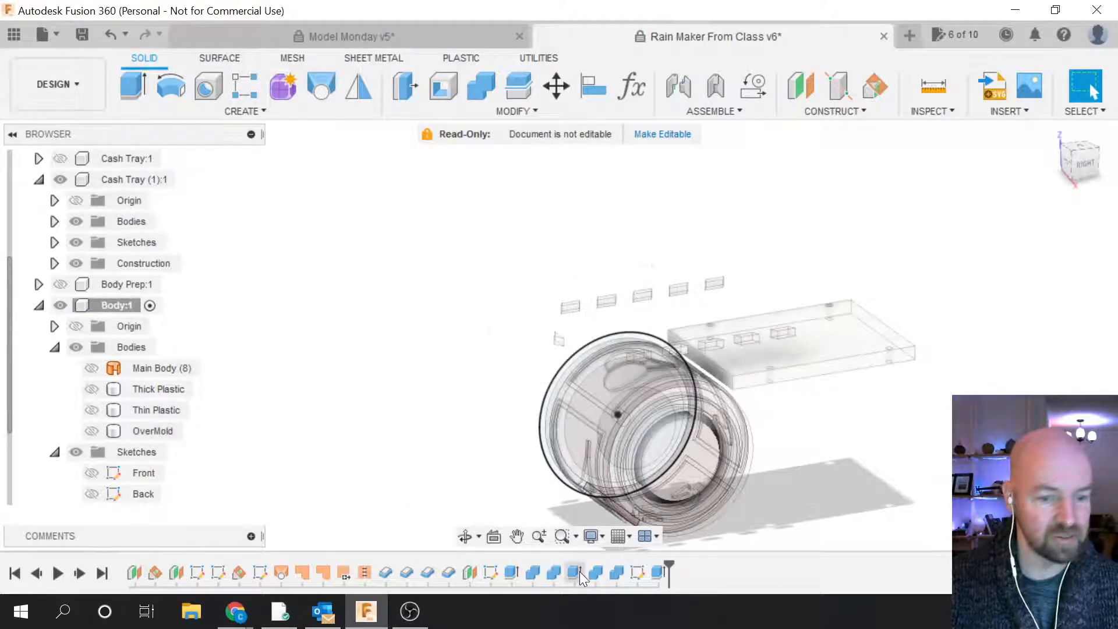
{"action": "left_click", "coordinate": [91, 431]}
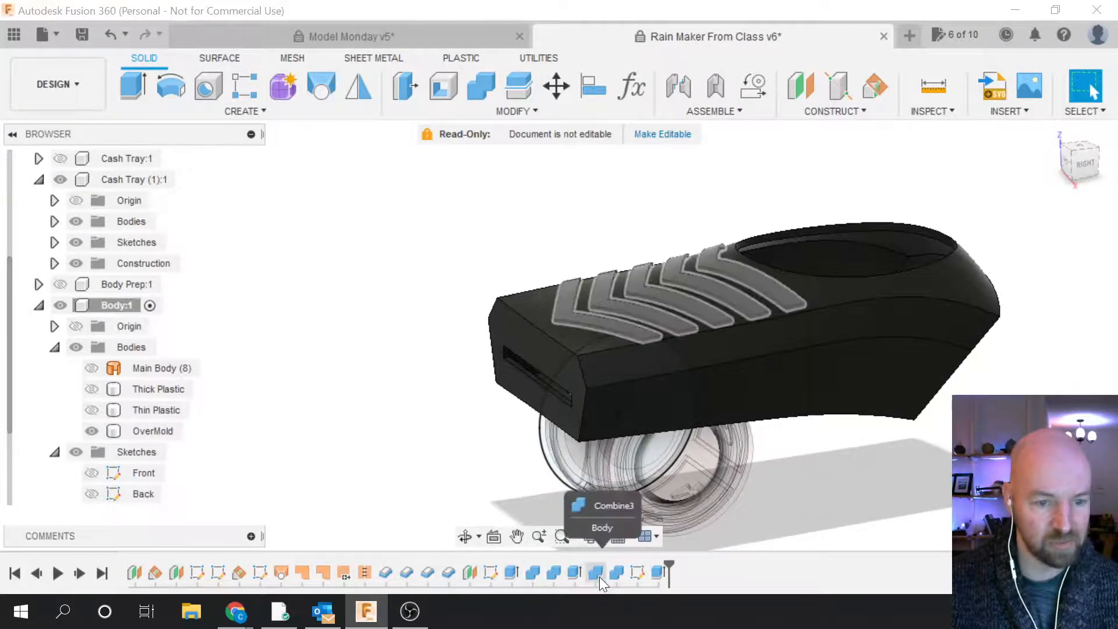
{"action": "left_click", "coordinate": [596, 574]}
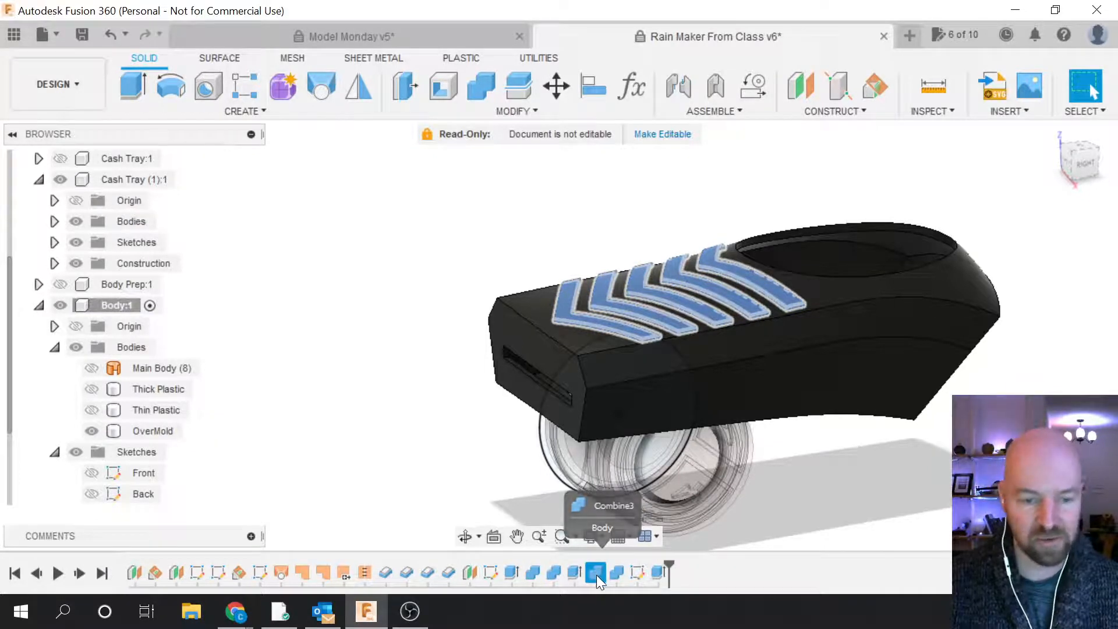
{"action": "right_click", "coordinate": [596, 574]}
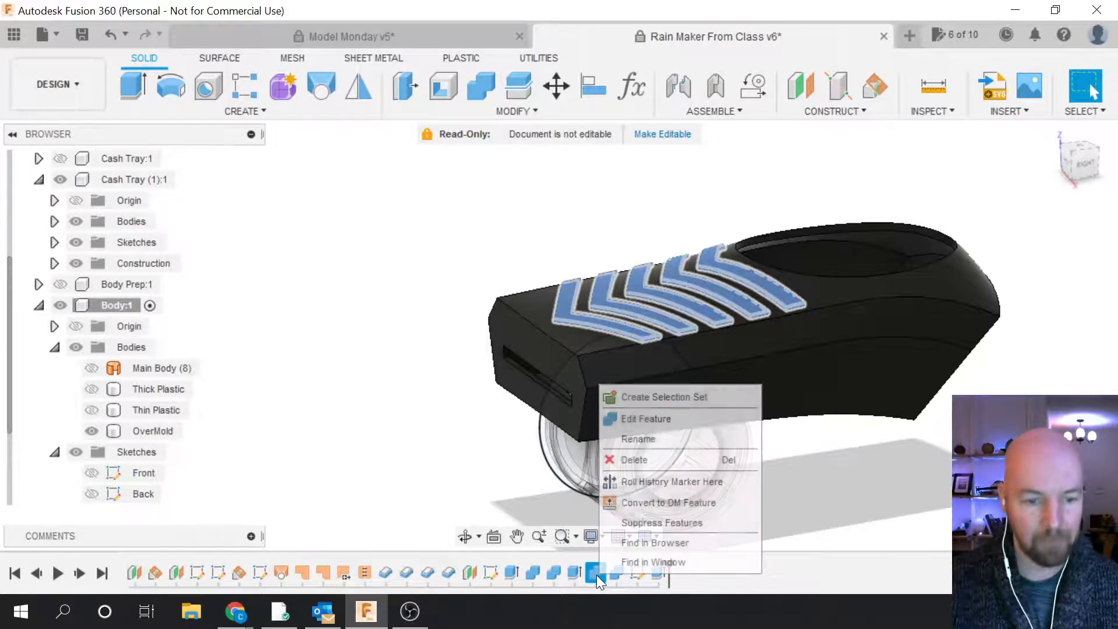
{"action": "left_click", "coordinate": [644, 420]}
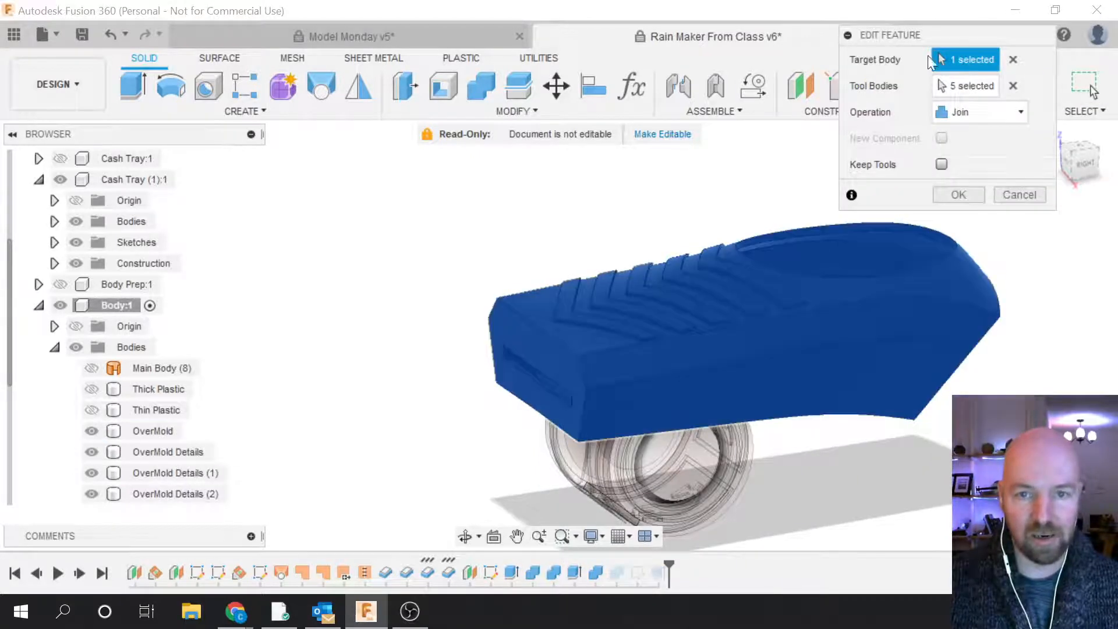
Step: Cancel the Combine3 edit unchanged and select the Combine and Extrude9 features in the timeline
{"action": "left_click_drag", "start_coordinate": [932, 34], "coordinate": [936, 250]}
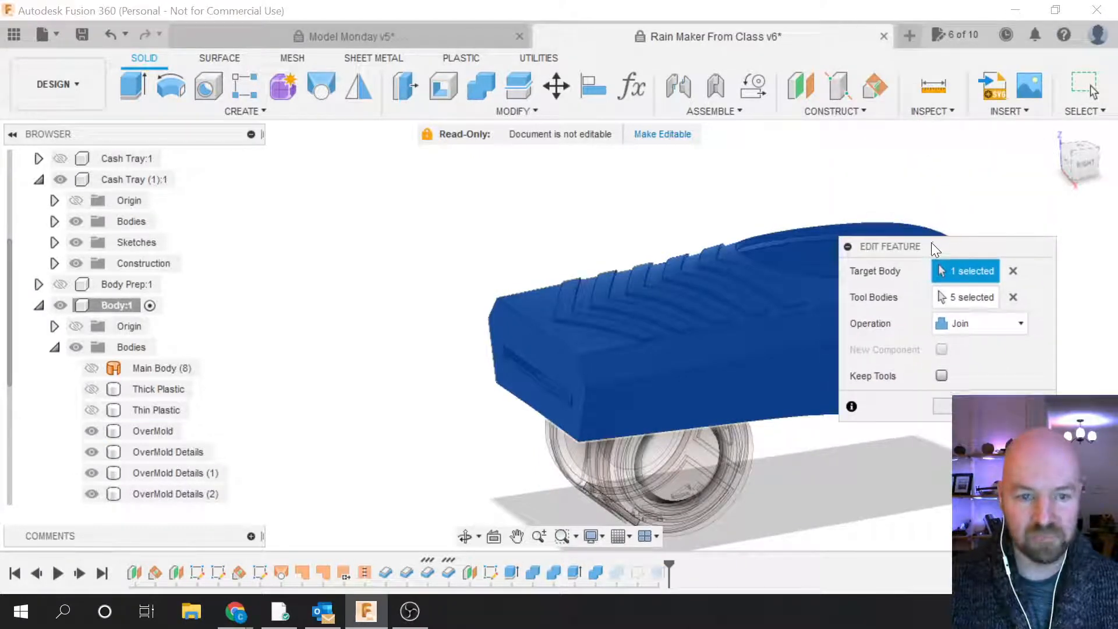
{"action": "key", "text": "Escape"}
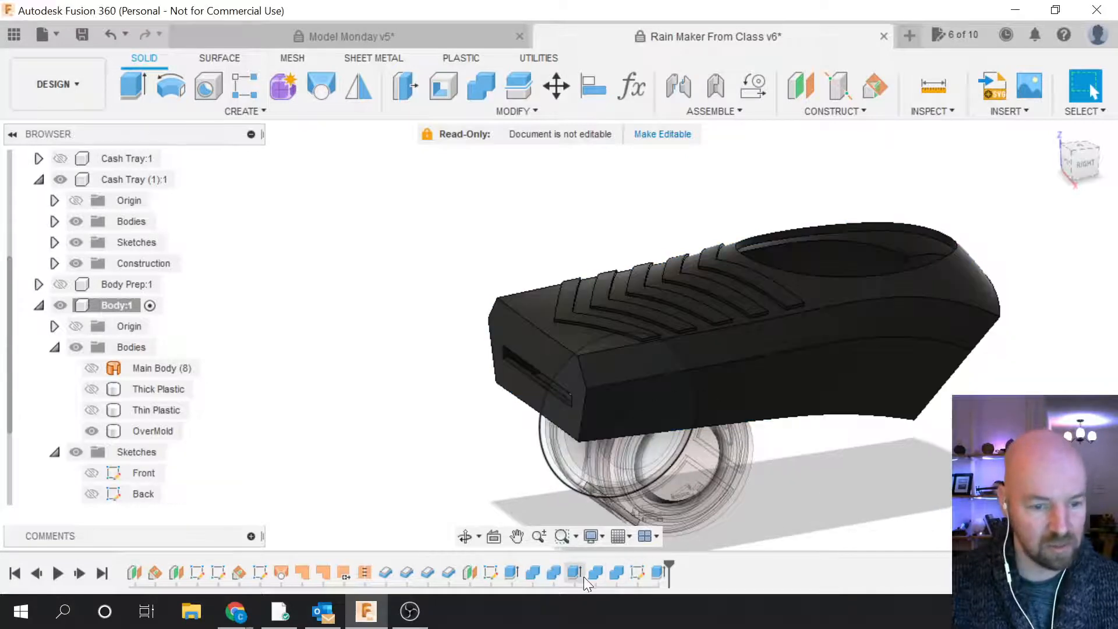
{"action": "left_click", "coordinate": [554, 574]}
{"action": "left_click", "coordinate": [574, 575]}
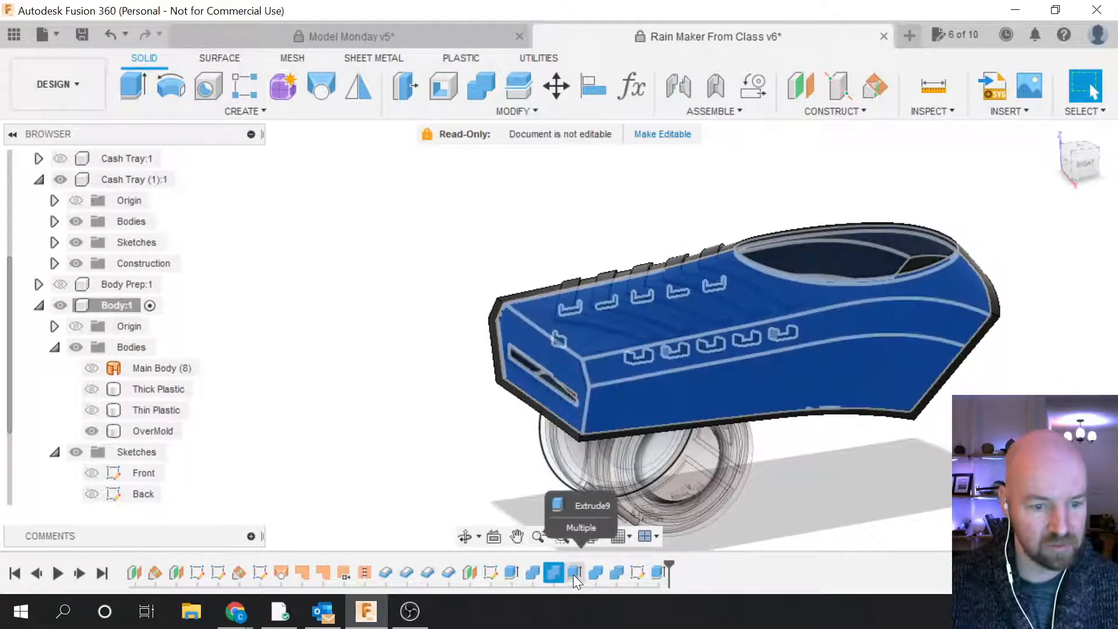
Step: Edit Extrude9 to remove the Tray body from Objects To Cut, keeping the -2.50 in intersect
{"action": "right_click", "coordinate": [573, 574]}
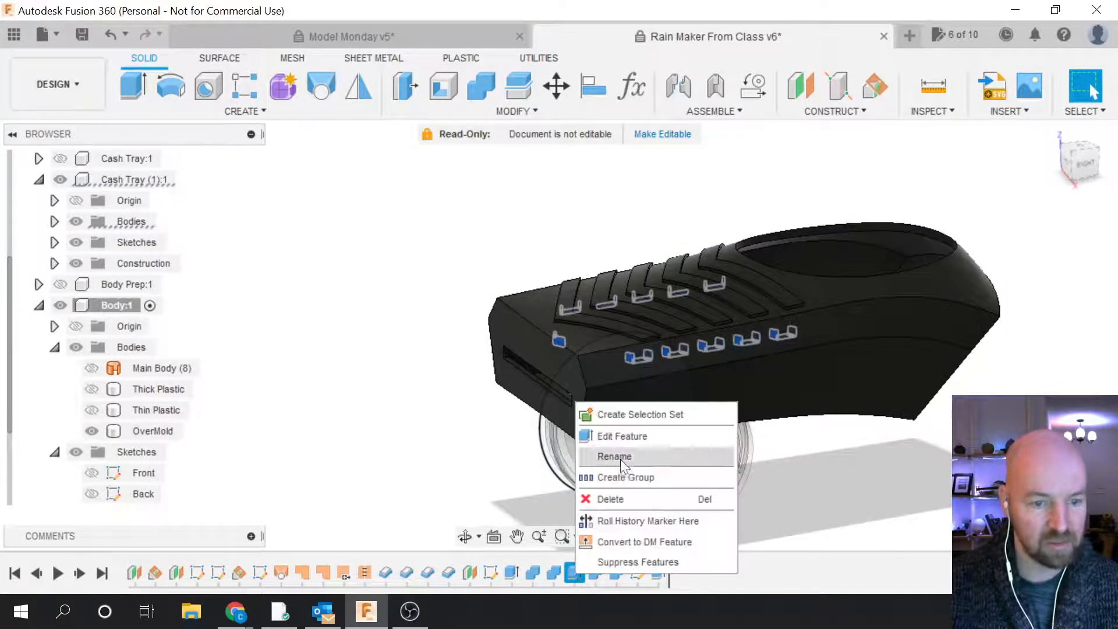
{"action": "left_click", "coordinate": [623, 435]}
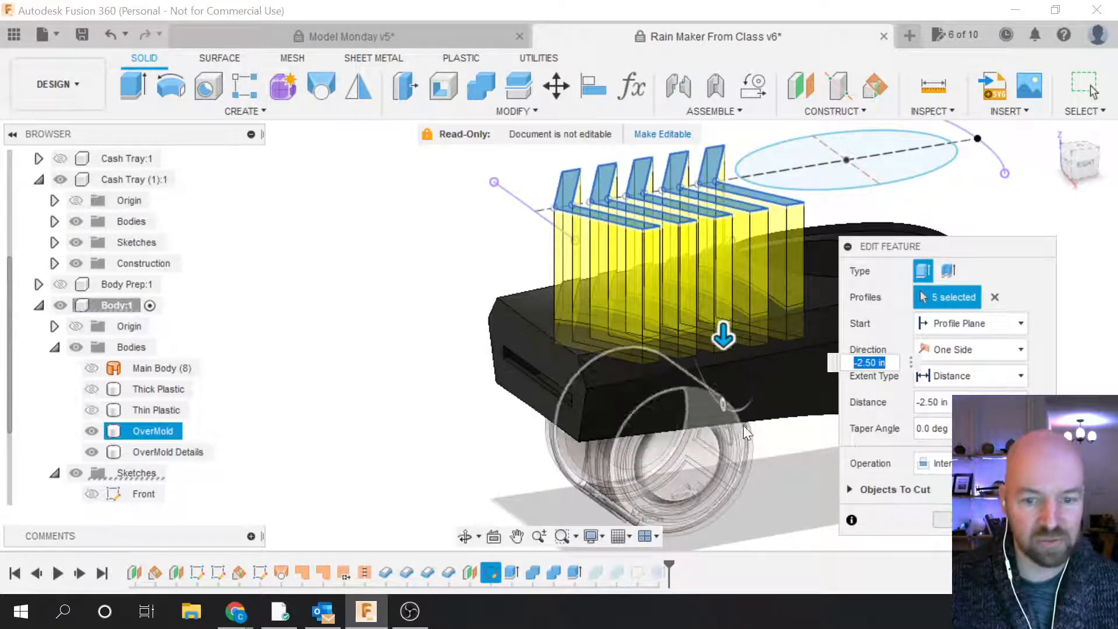
{"action": "left_click_drag", "start_coordinate": [898, 255], "coordinate": [901, 140]}
{"action": "left_click", "coordinate": [854, 374]}
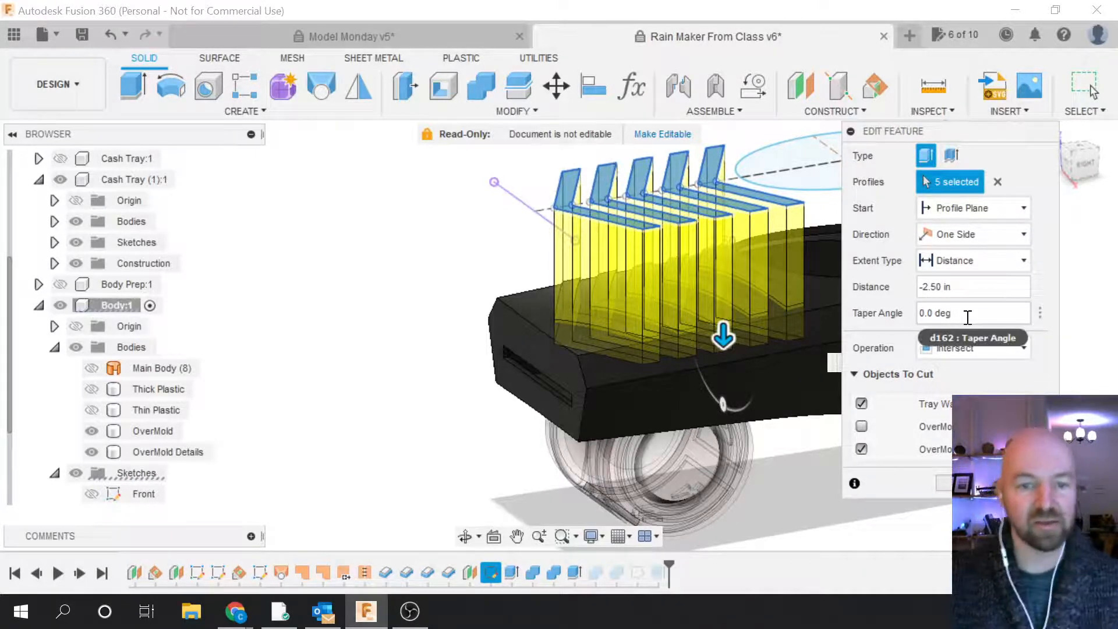
{"action": "left_click", "coordinate": [853, 375]}
{"action": "left_click", "coordinate": [853, 374]}
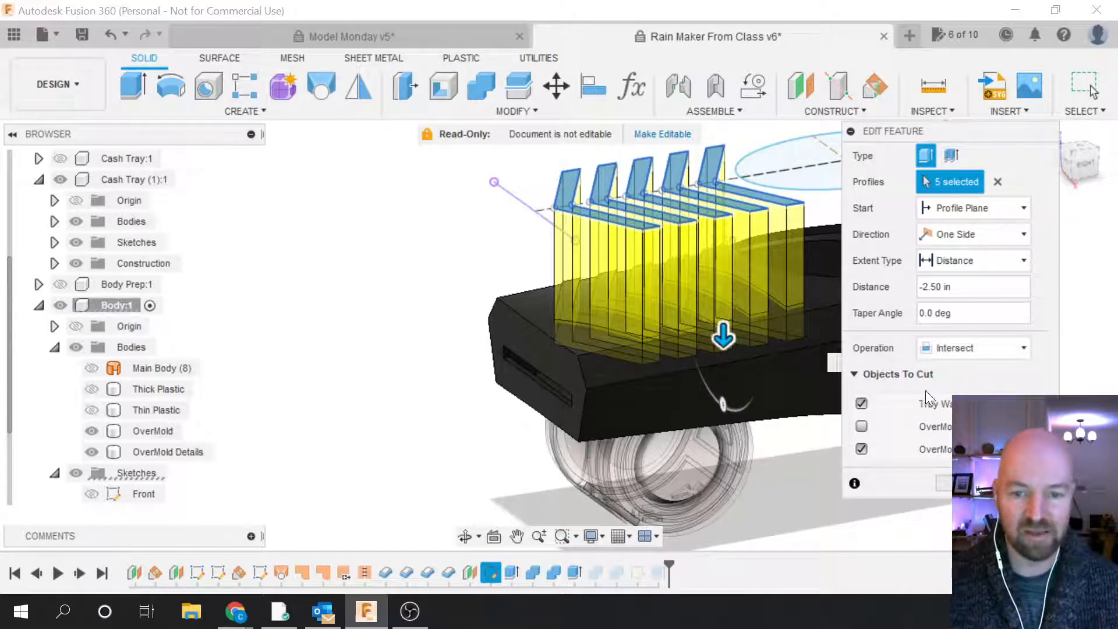
{"action": "left_click", "coordinate": [861, 404]}
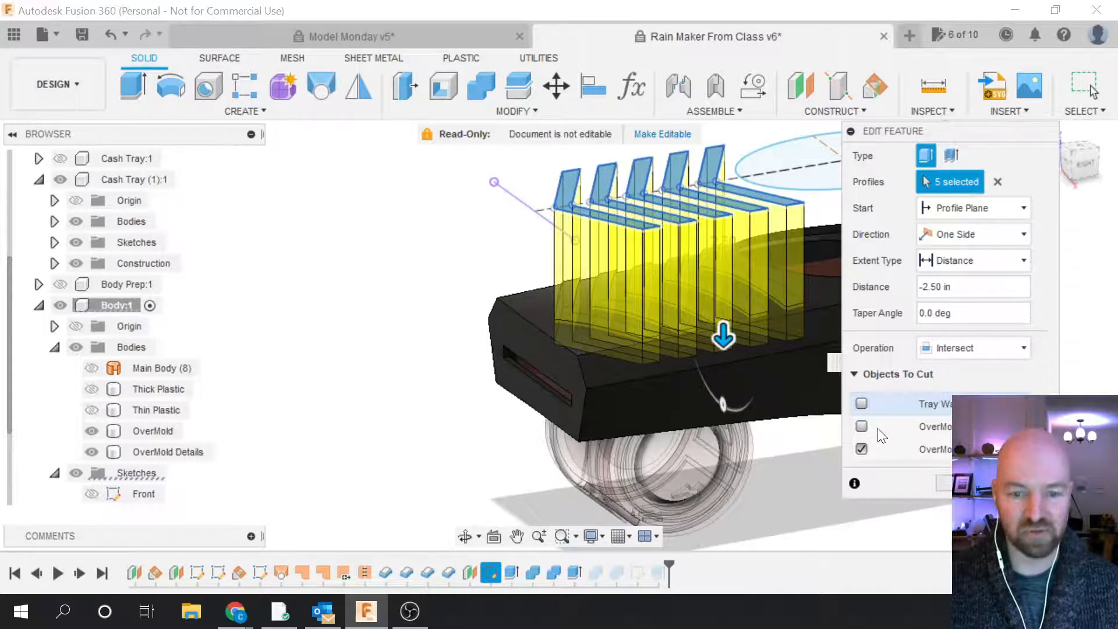
{"action": "left_click", "coordinate": [853, 374]}
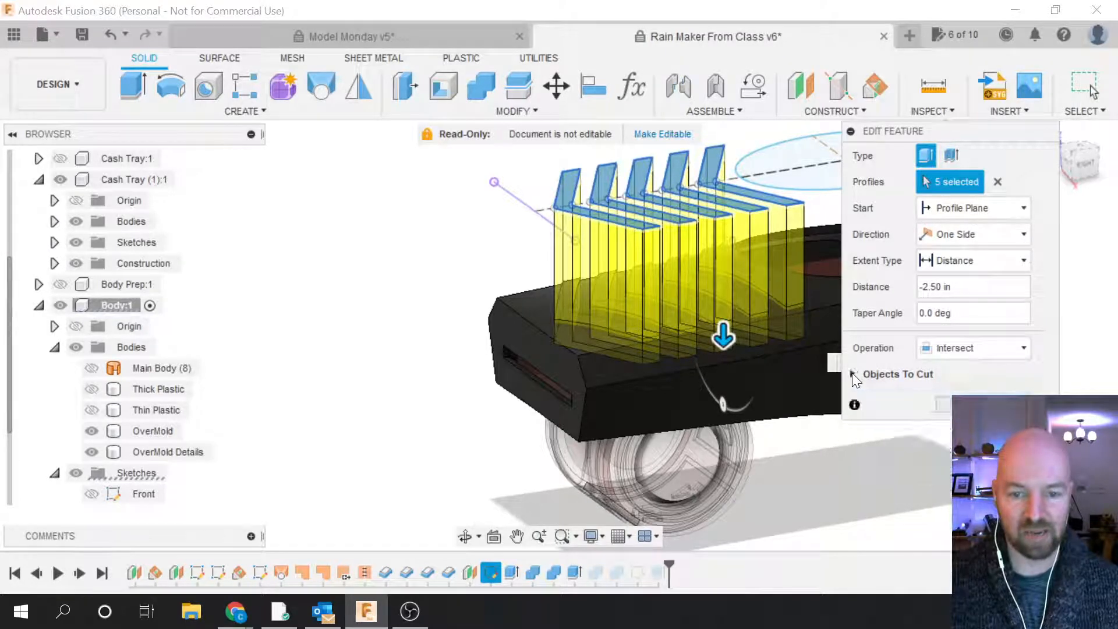
{"action": "left_click", "coordinate": [854, 374]}
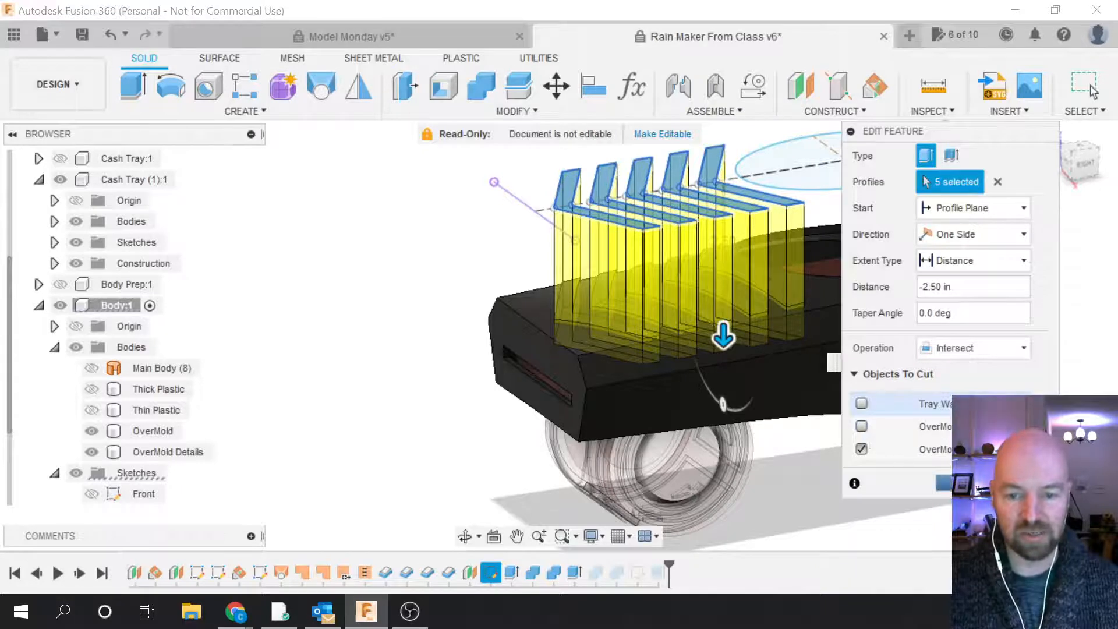
{"action": "key", "text": "Escape"}
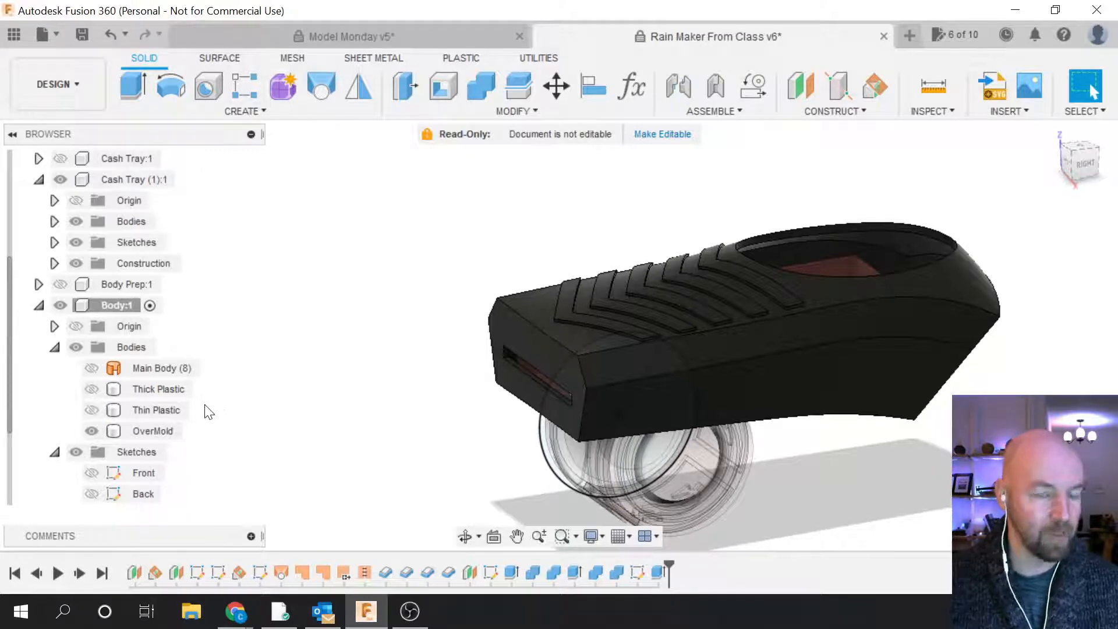
Step: Hide the OverMold body in the Browser
{"action": "left_click", "coordinate": [97, 431]}
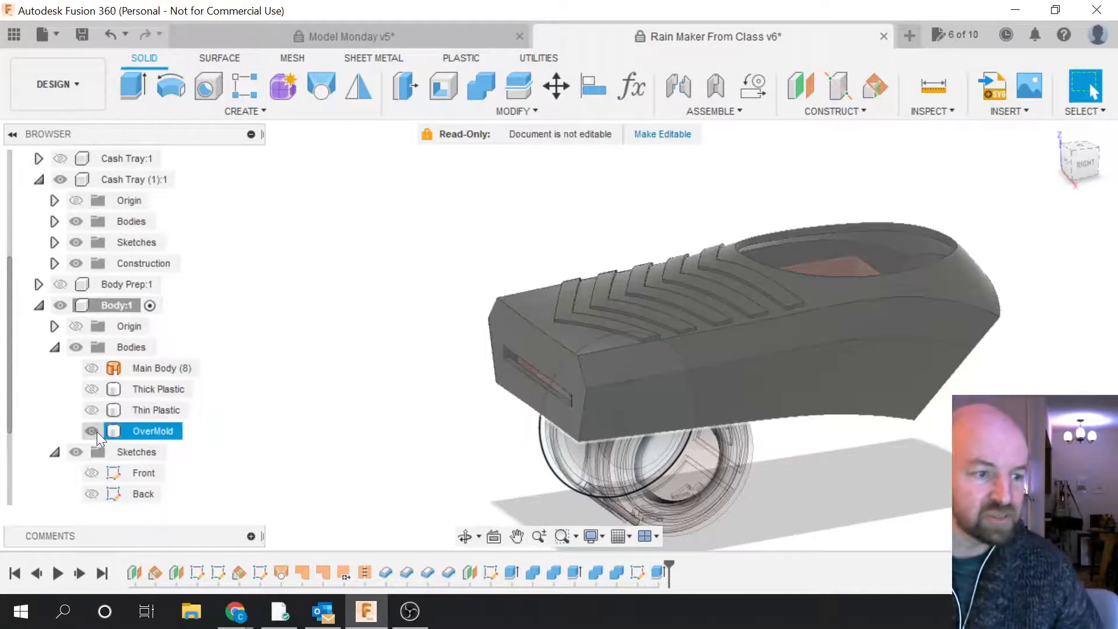
{"action": "left_click", "coordinate": [95, 431]}
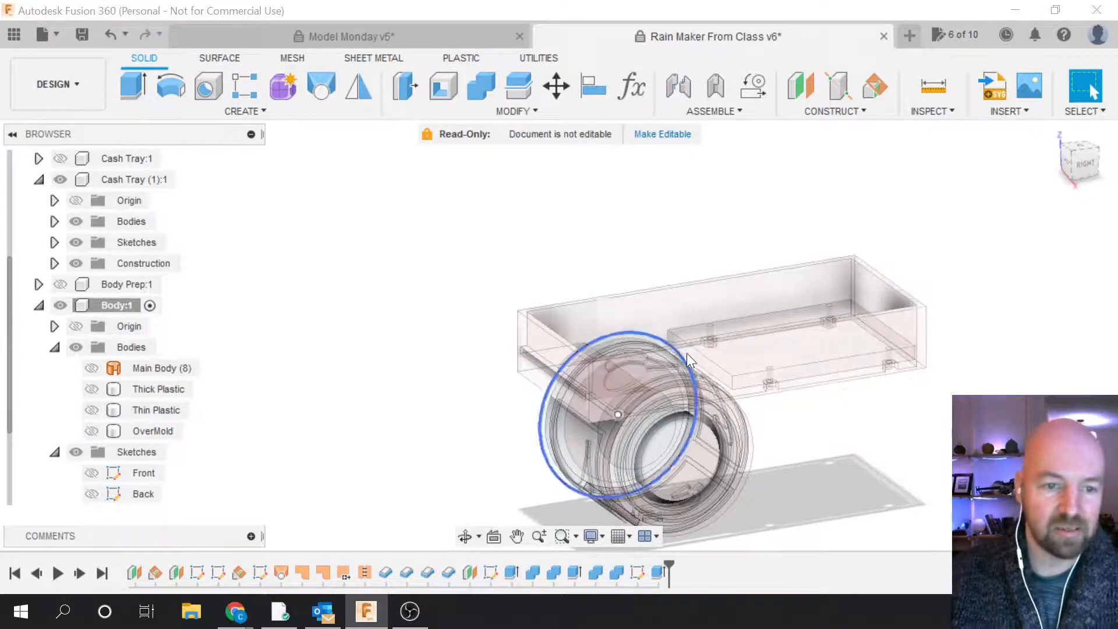
{"action": "scroll", "coordinate": [687, 353], "scroll_direction": "up", "scroll_amount": 3}
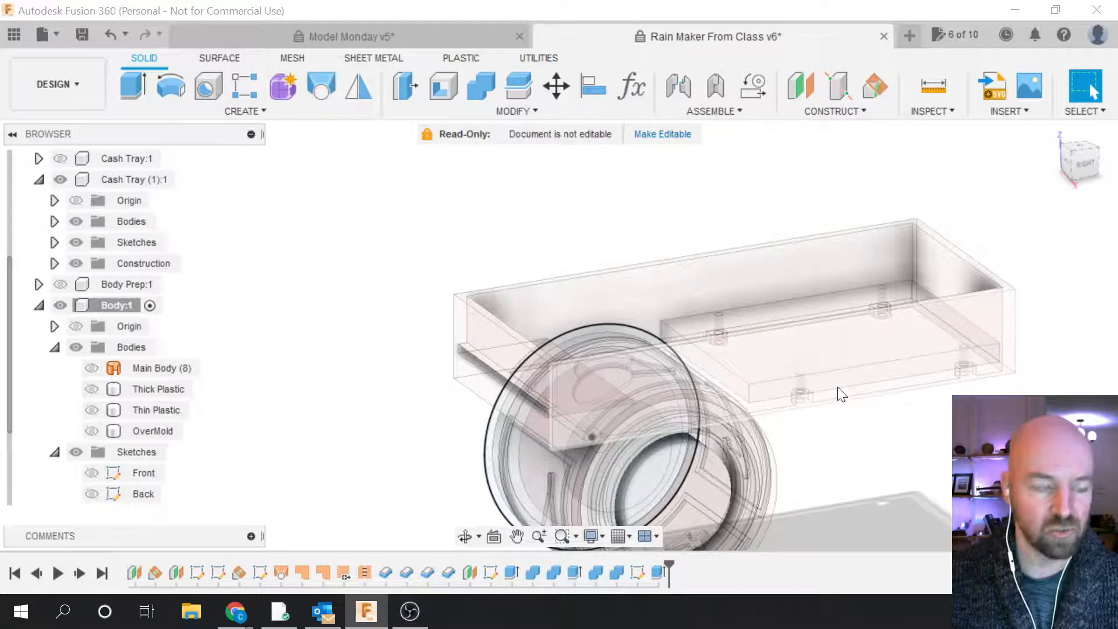
Step: Toggle Thick Plastic visible and hidden again, then orbit and zoom to inspect the tray
{"action": "left_click", "coordinate": [111, 389]}
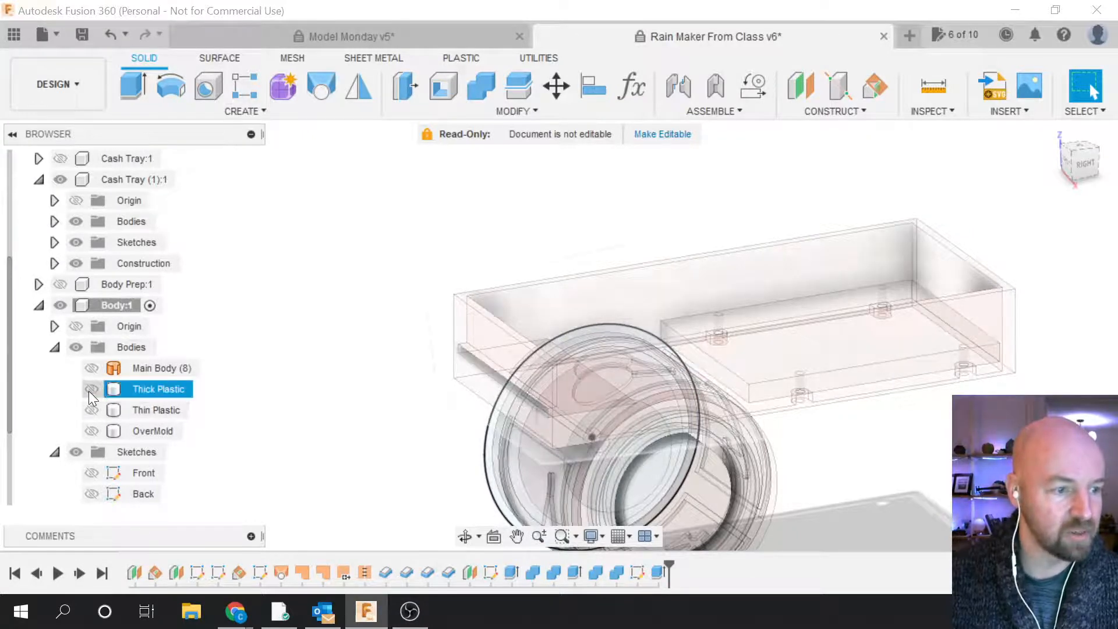
{"action": "left_click", "coordinate": [92, 389]}
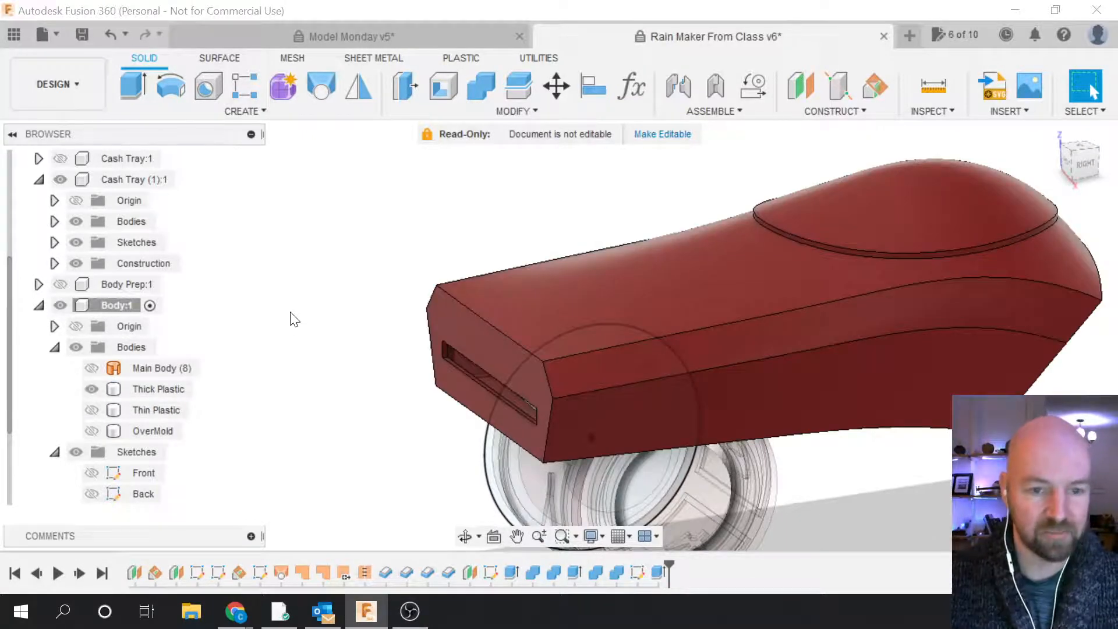
{"action": "left_click", "coordinate": [112, 389]}
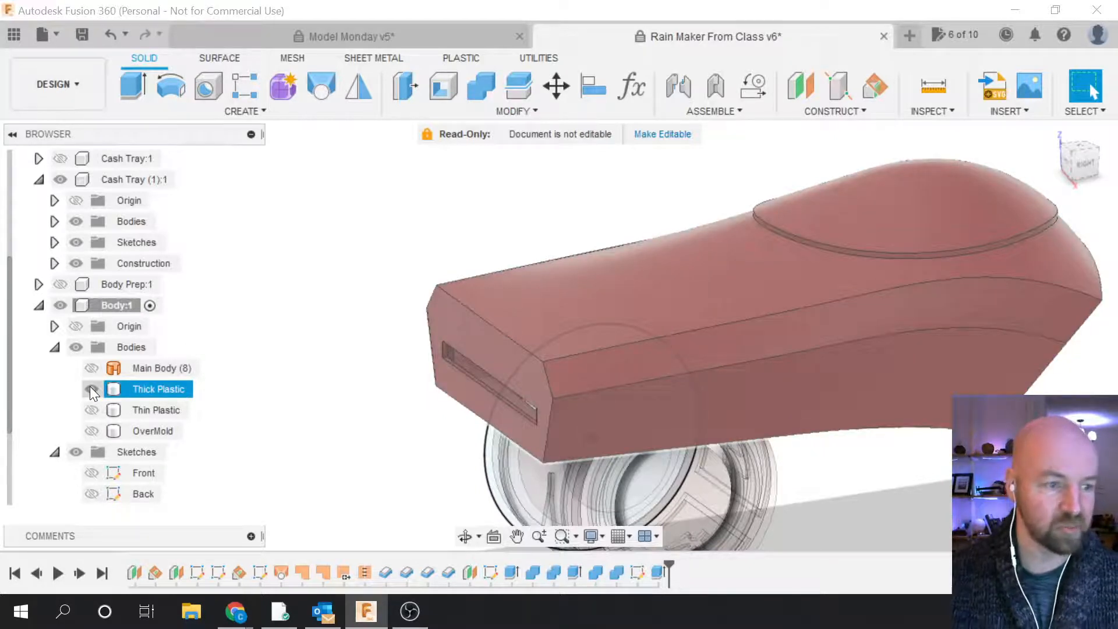
{"action": "left_click", "coordinate": [91, 389]}
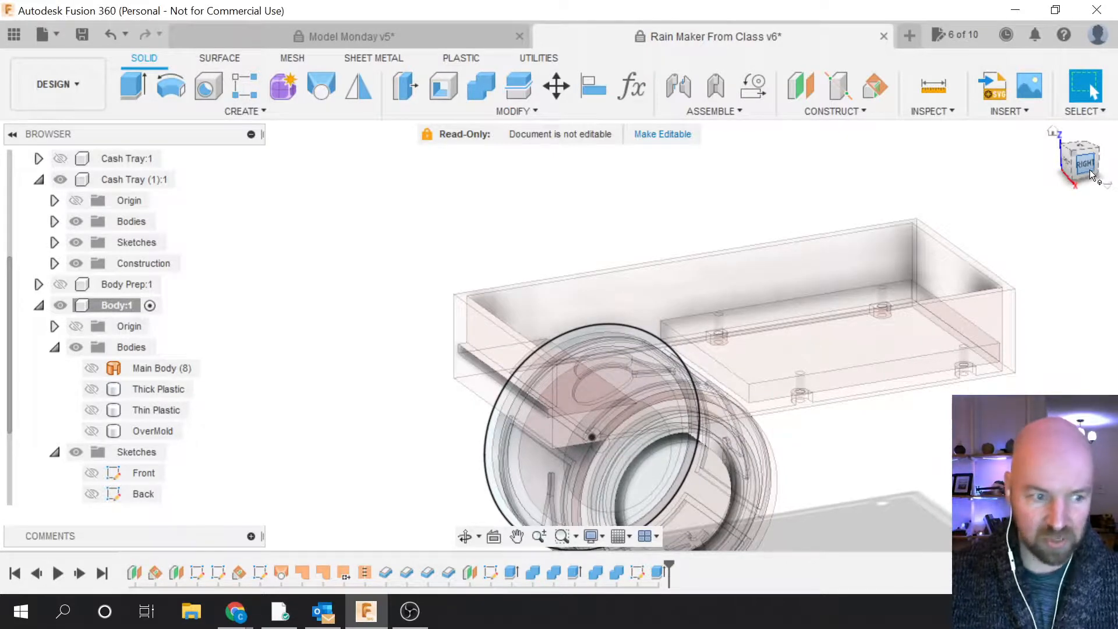
{"action": "middle_click_drag", "start_coordinate": [559, 332], "coordinate": [551, 323], "text": "shift"}
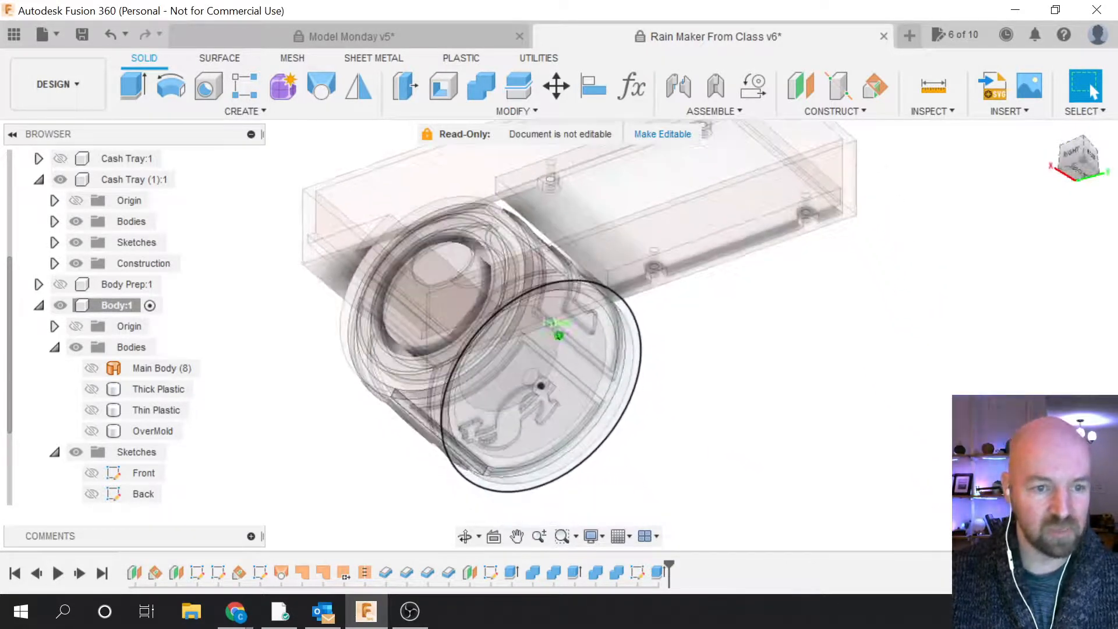
{"action": "scroll", "coordinate": [881, 456], "scroll_direction": "down", "scroll_amount": 3}
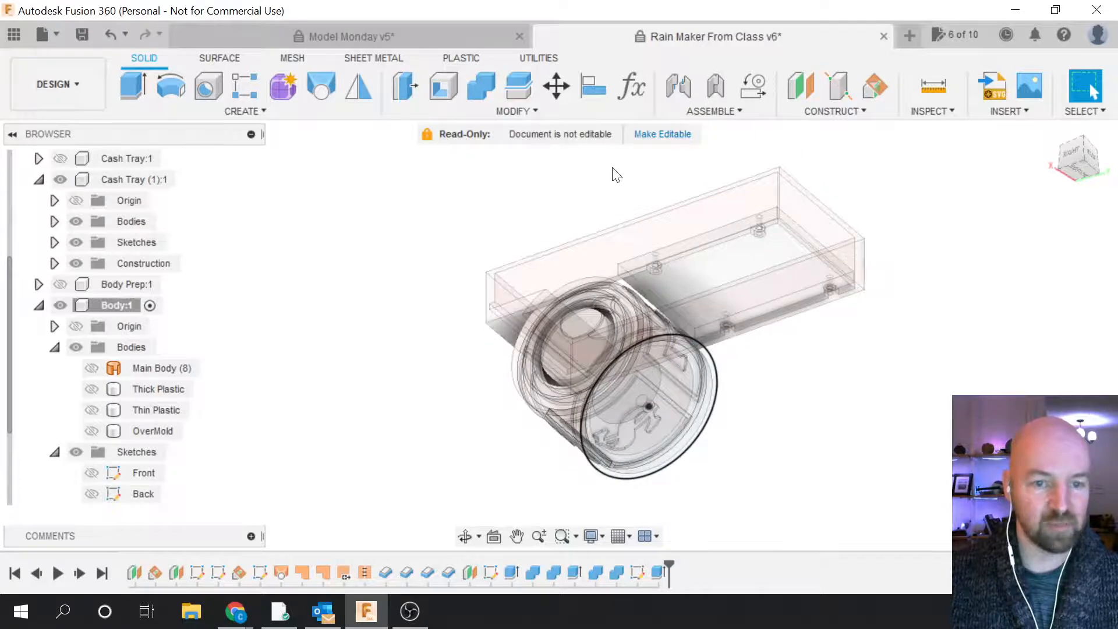
{"action": "scroll", "coordinate": [617, 174], "scroll_direction": "up", "scroll_amount": 3}
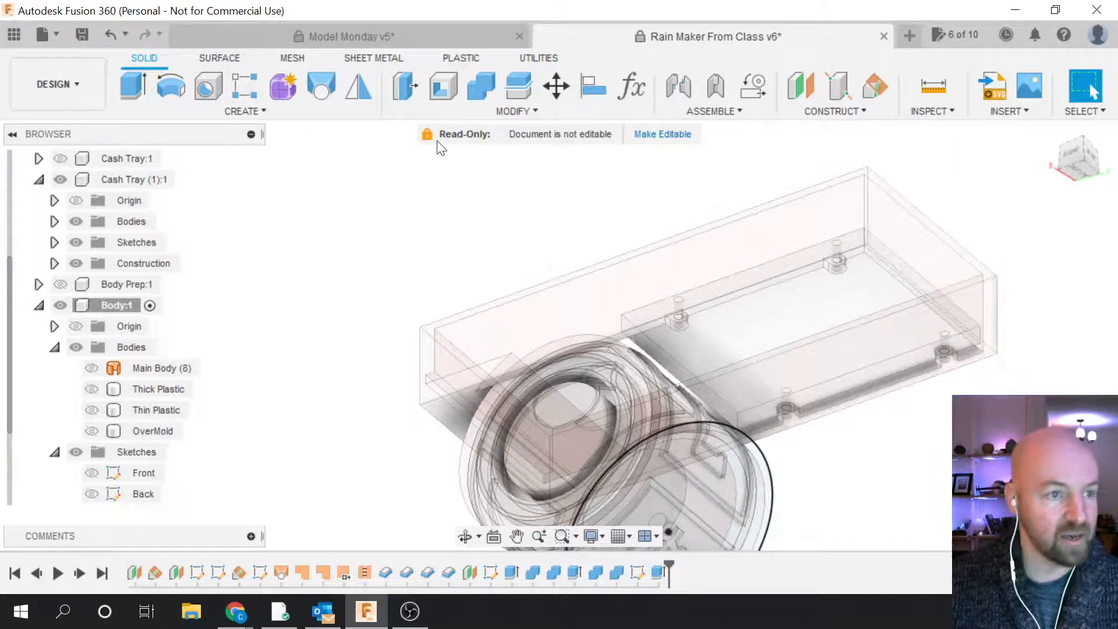
Step: Start a Create Sketch and zoom in on the tray's screw boss to pick a face
{"action": "left_click", "coordinate": [252, 109]}
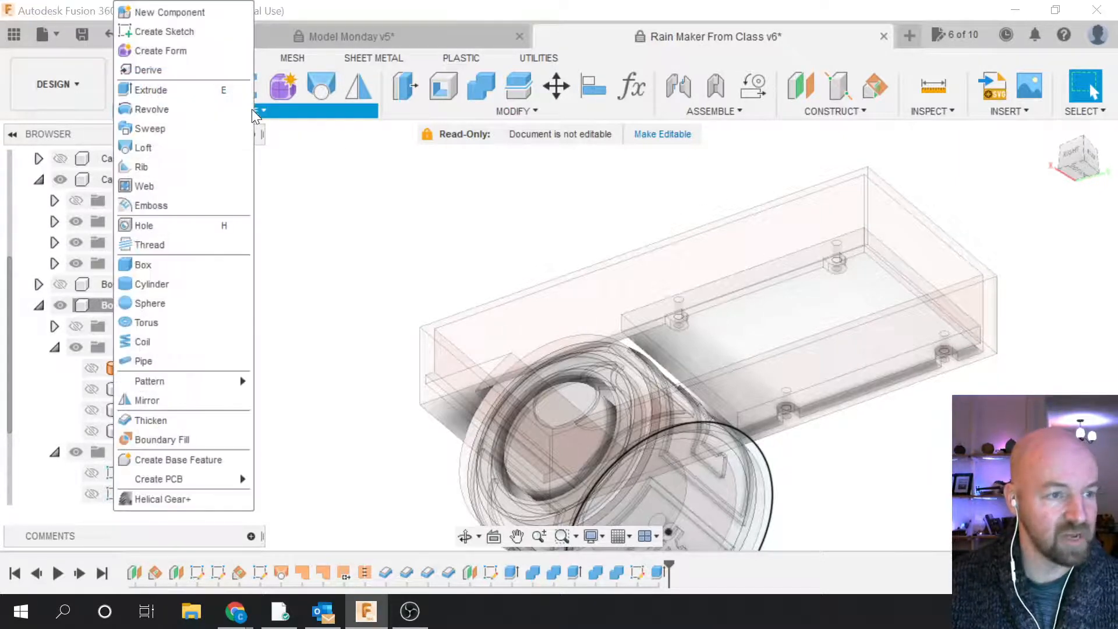
{"action": "left_click", "coordinate": [522, 233]}
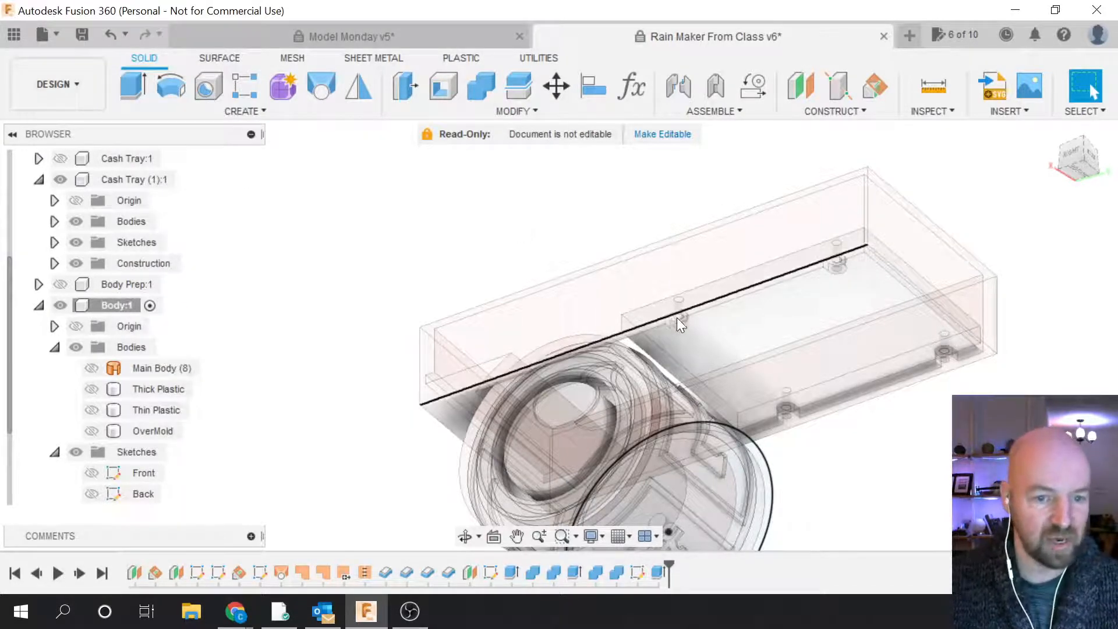
{"action": "scroll", "coordinate": [681, 317], "scroll_direction": "up", "scroll_amount": 5}
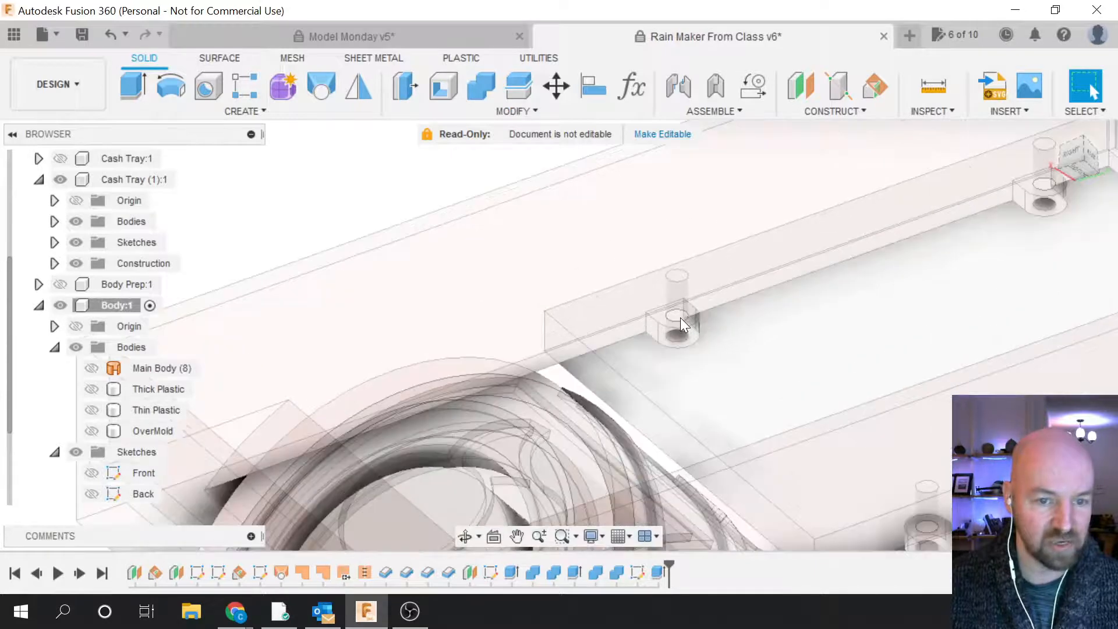
{"action": "scroll", "coordinate": [659, 349], "scroll_direction": "down", "scroll_amount": 5}
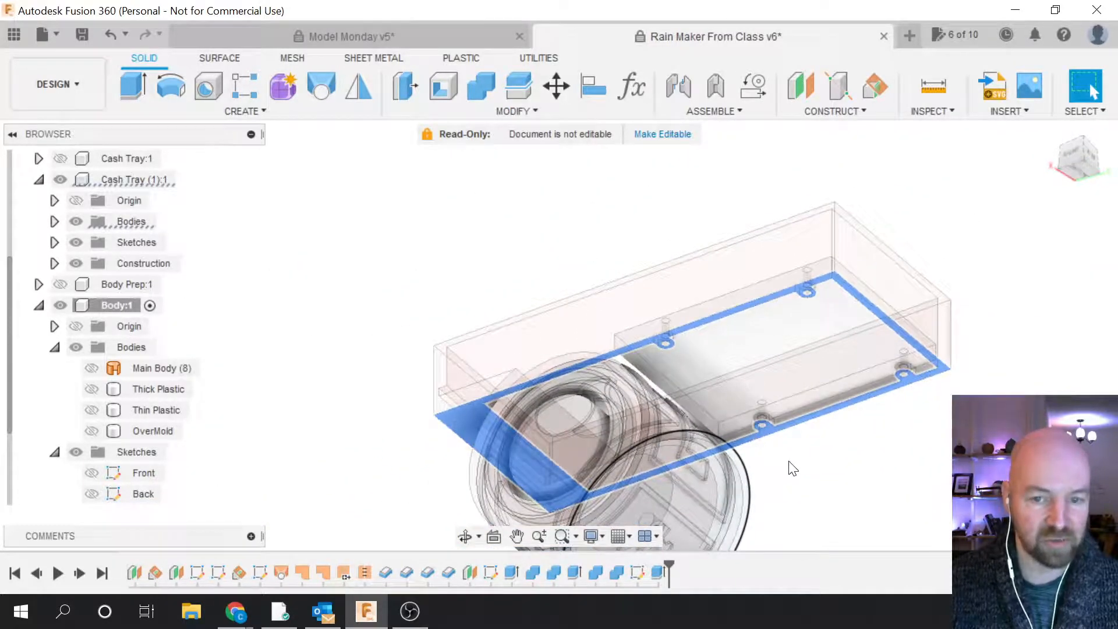
{"action": "mouse_move", "coordinate": [1063, 154]}
{"action": "left_mouse_down"}
{"action": "mouse_move", "coordinate": [1087, 164]}
{"action": "mouse_move", "coordinate": [1069, 151]}
{"action": "left_mouse_up"}
{"action": "scroll", "coordinate": [828, 438], "scroll_direction": "up", "scroll_amount": 2}
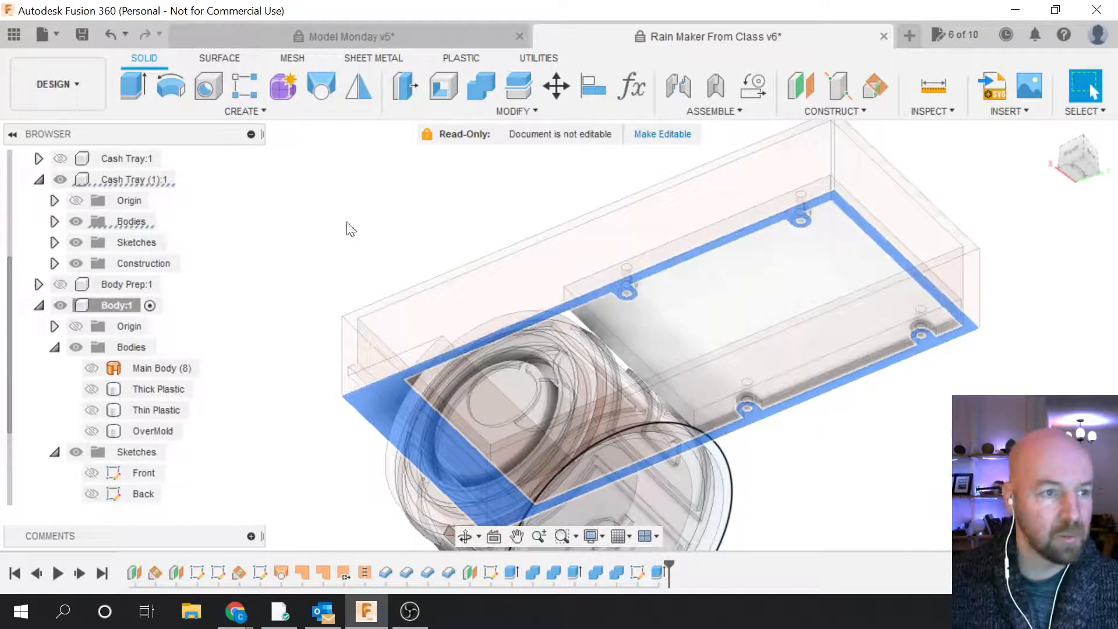
{"action": "left_click", "coordinate": [262, 111]}
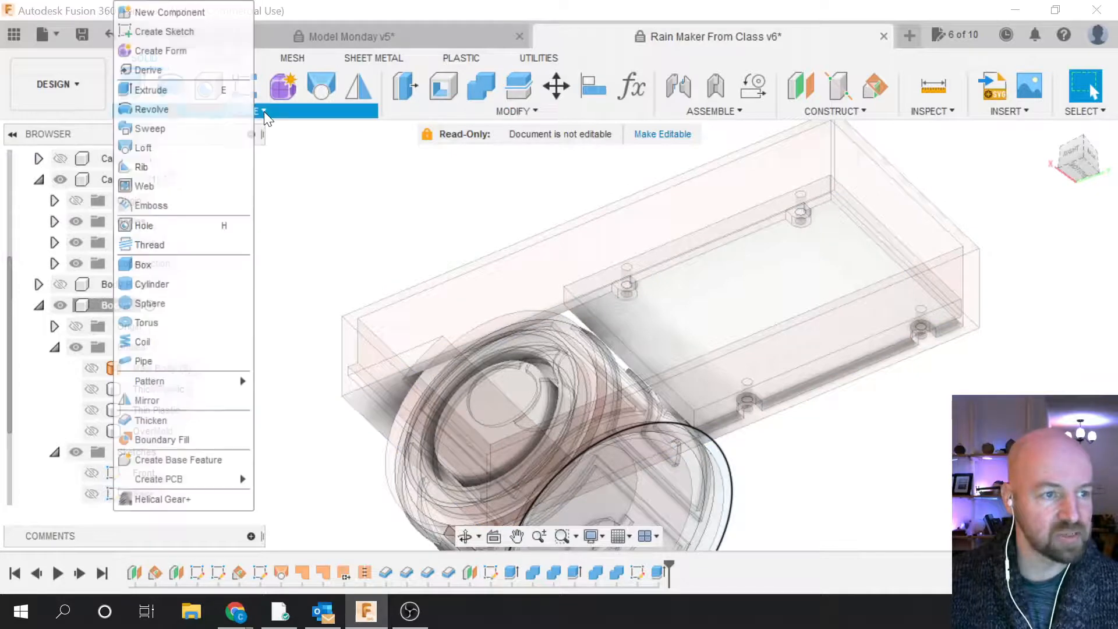
{"action": "left_click", "coordinate": [197, 32]}
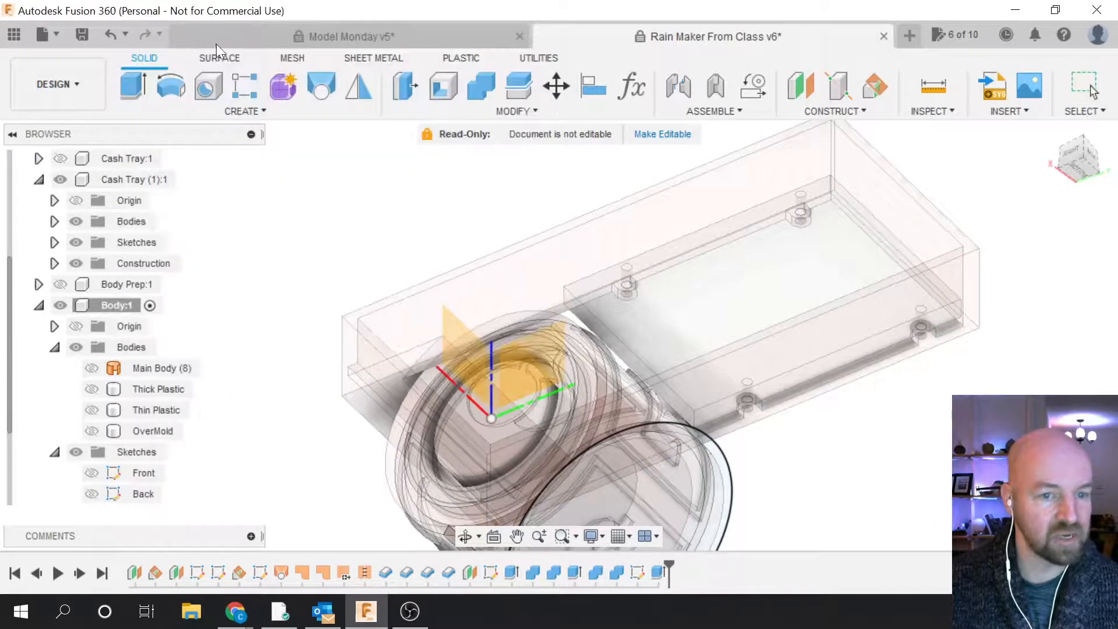
{"action": "scroll", "coordinate": [631, 289], "scroll_direction": "up", "scroll_amount": 5}
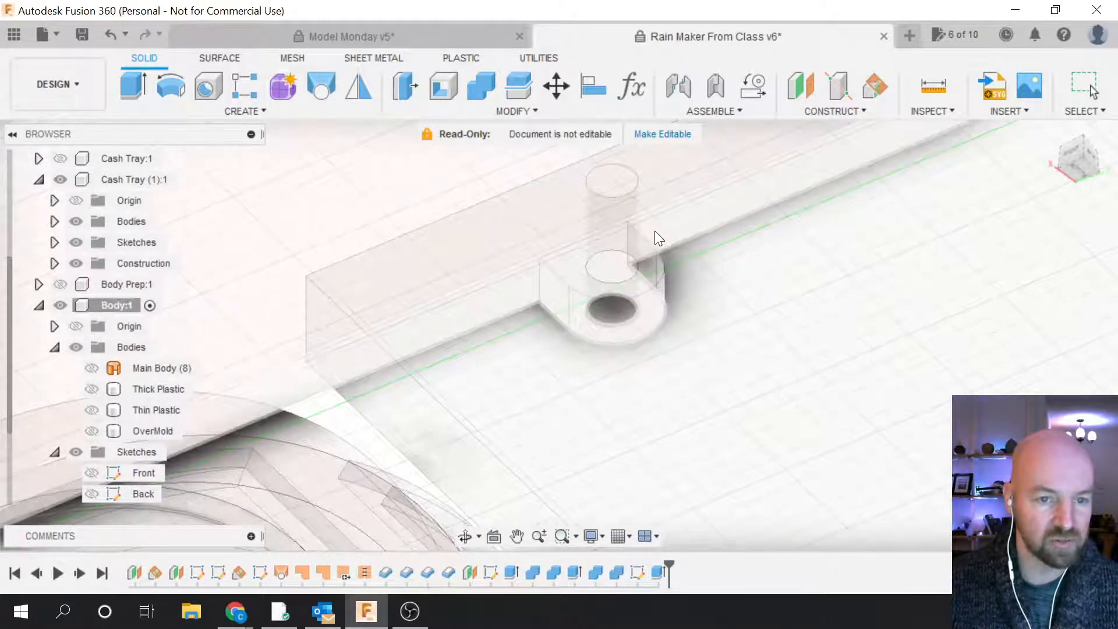
Step: Place the new sketch on the cash tray's flat underside face
{"action": "left_click", "coordinate": [564, 283]}
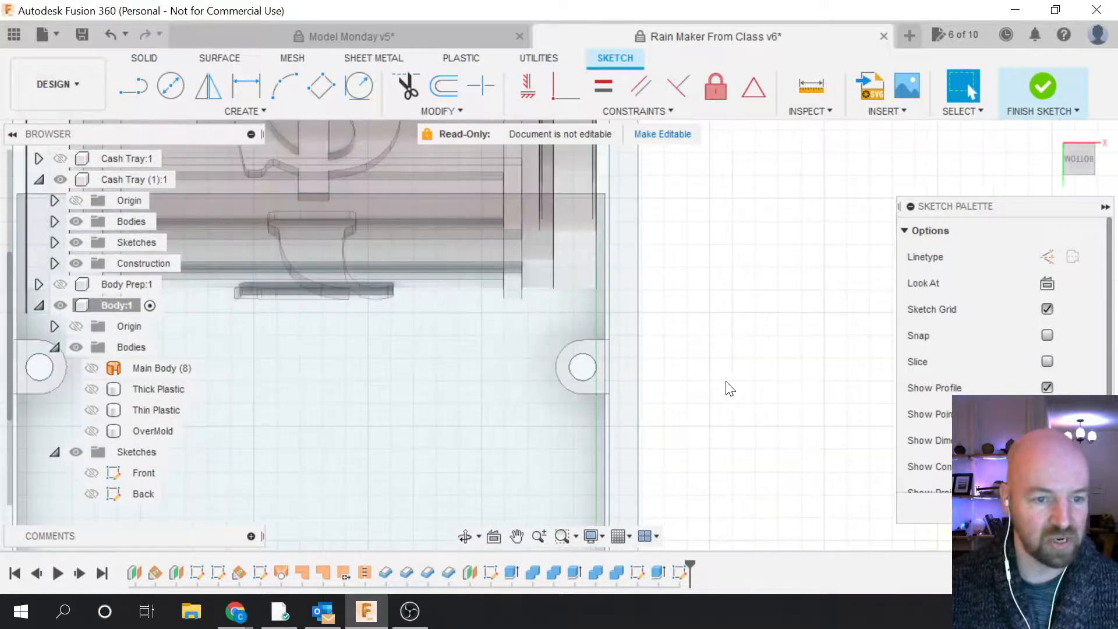
{"action": "scroll", "coordinate": [737, 350], "scroll_direction": "down", "scroll_amount": 5}
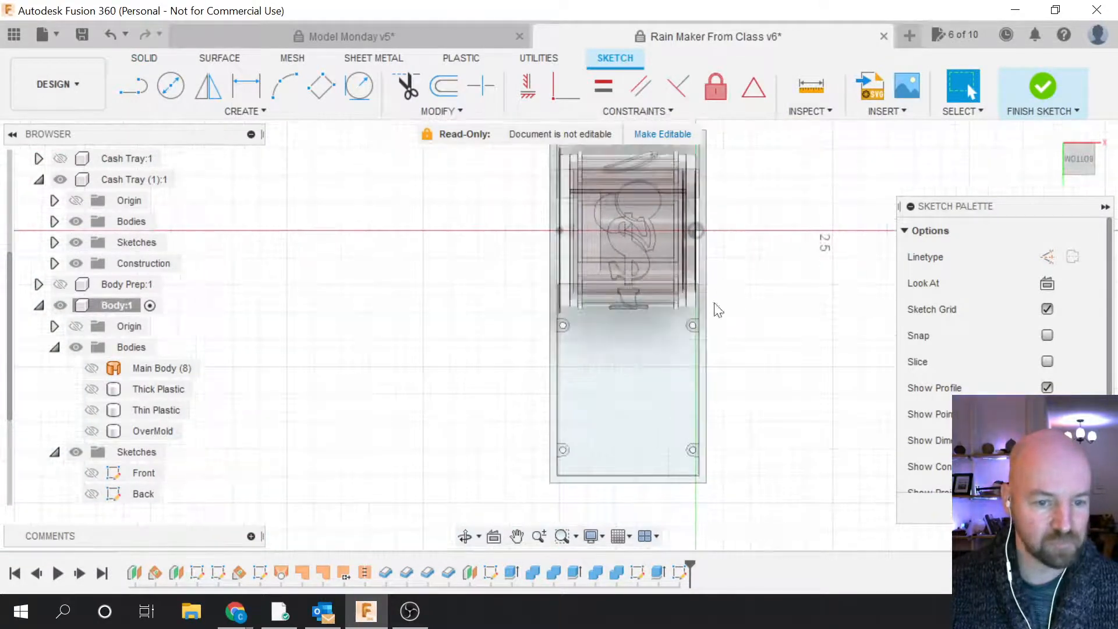
{"action": "scroll", "coordinate": [684, 476], "scroll_direction": "up", "scroll_amount": 2}
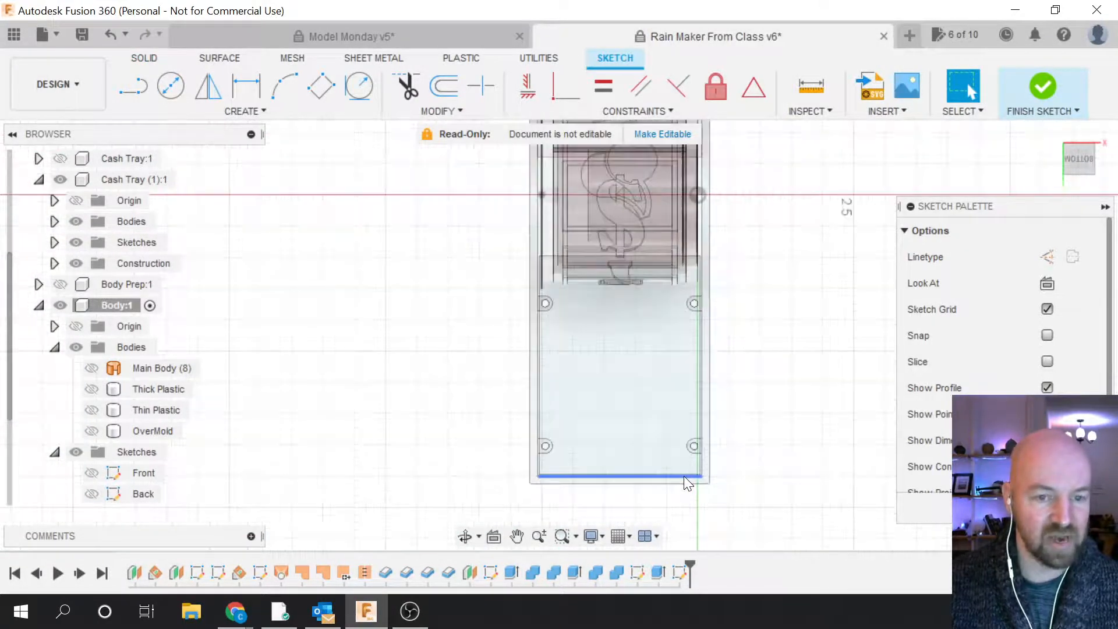
{"action": "scroll", "coordinate": [585, 338], "scroll_direction": "down", "scroll_amount": 1}
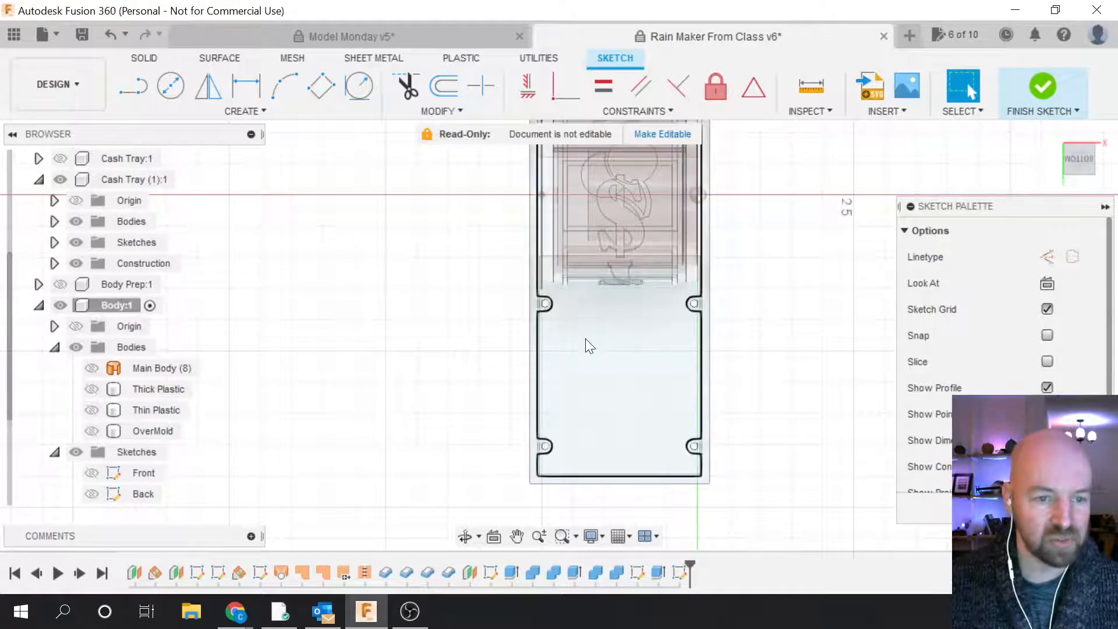
{"action": "scroll", "coordinate": [586, 346], "scroll_direction": "up", "scroll_amount": 1}
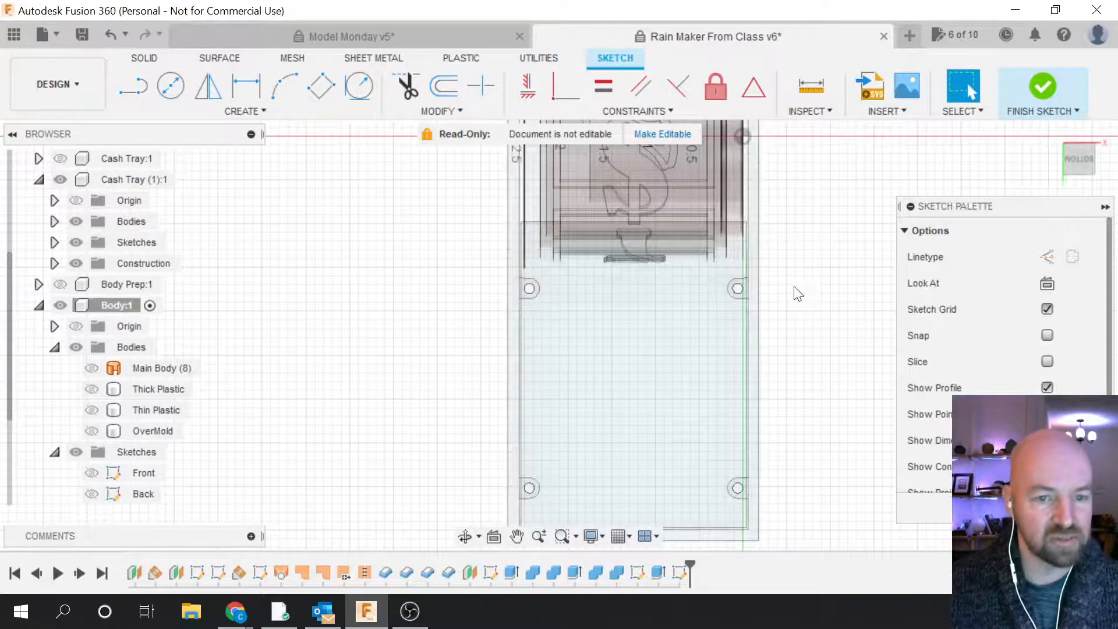
{"action": "scroll", "coordinate": [732, 278], "scroll_direction": "up", "scroll_amount": 3}
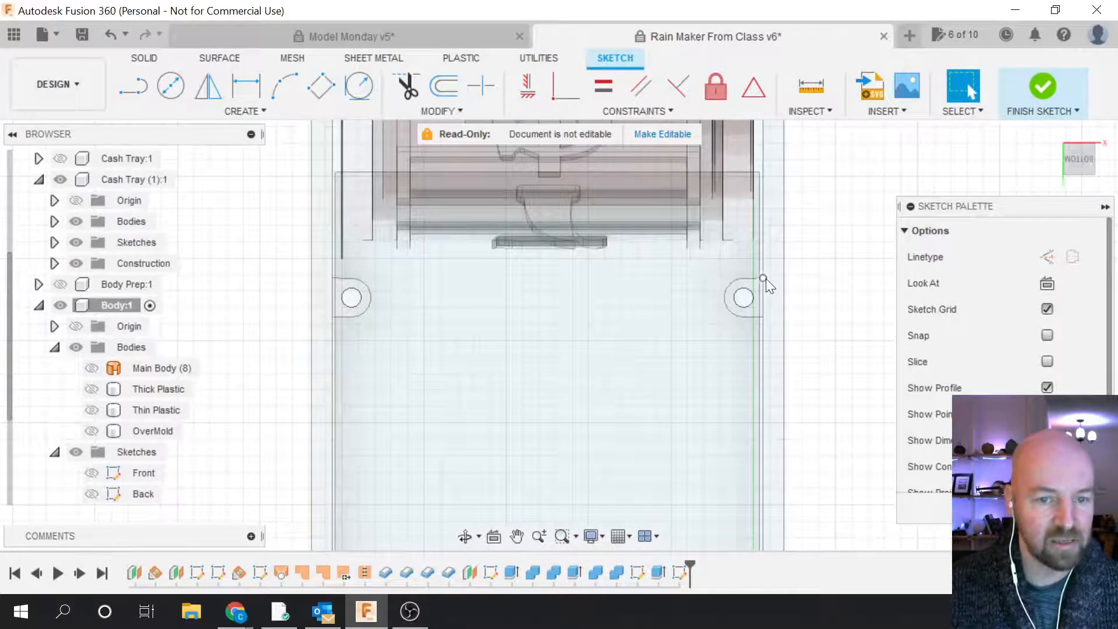
{"action": "scroll", "coordinate": [750, 287], "scroll_direction": "down", "scroll_amount": 3}
Step: Draw a horizontal line across the outline's top edge to close it
{"action": "key", "text": "l"}
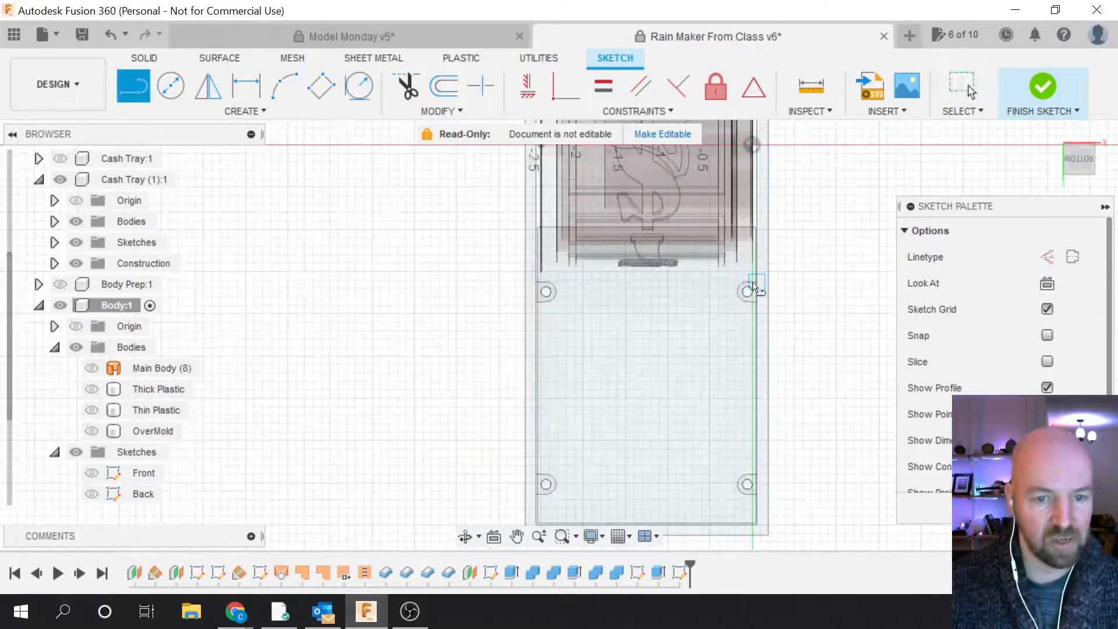
{"action": "left_click", "coordinate": [767, 282]}
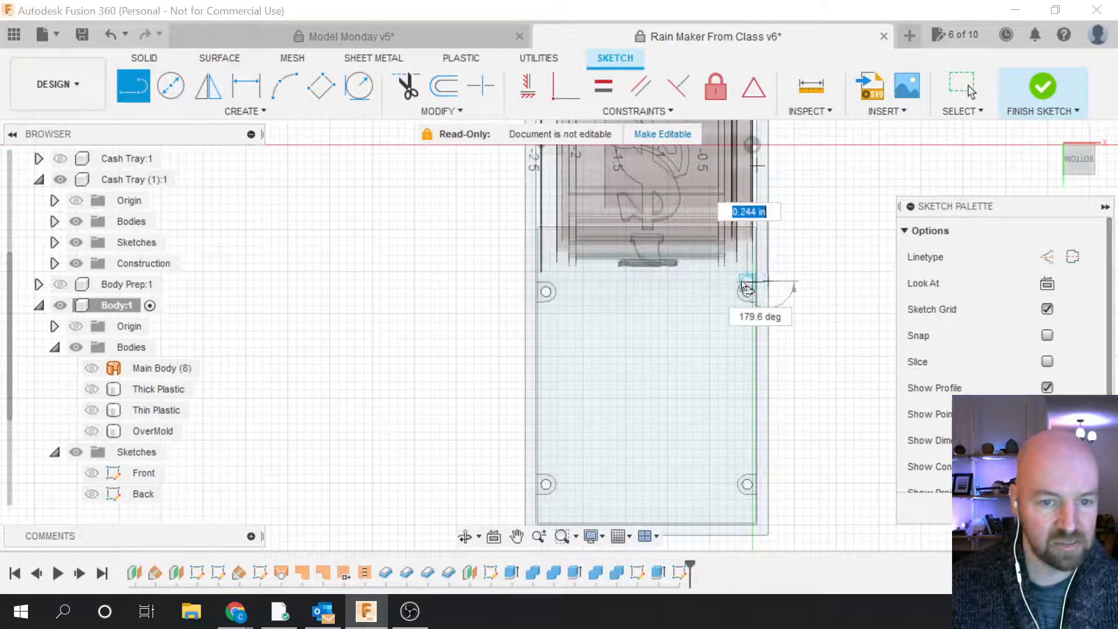
{"action": "double_click", "coordinate": [527, 283]}
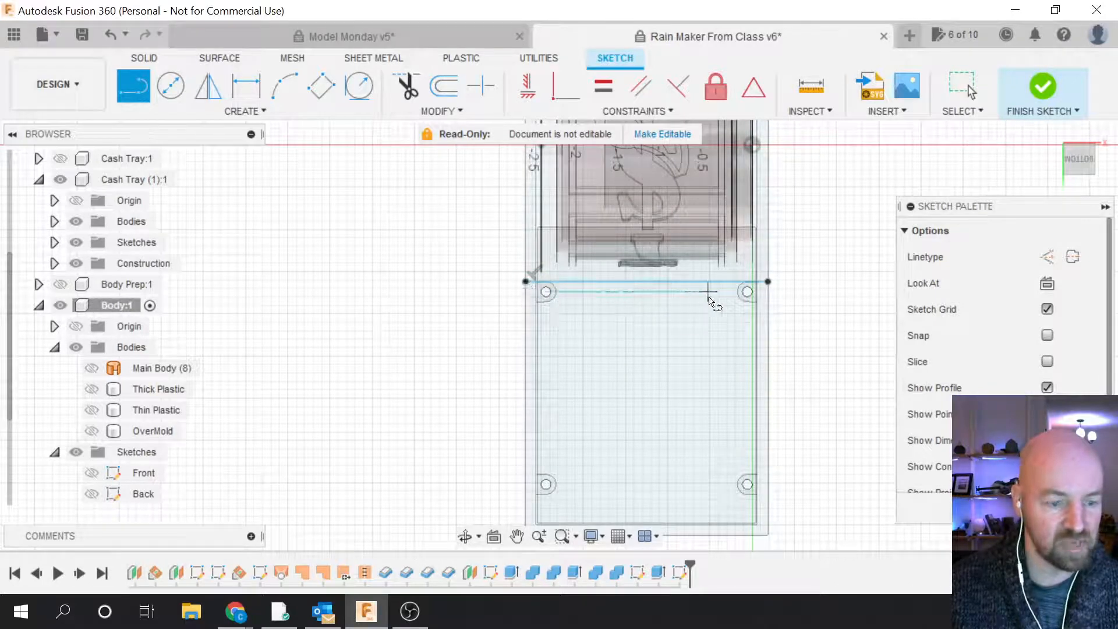
{"action": "key", "text": "Escape"}
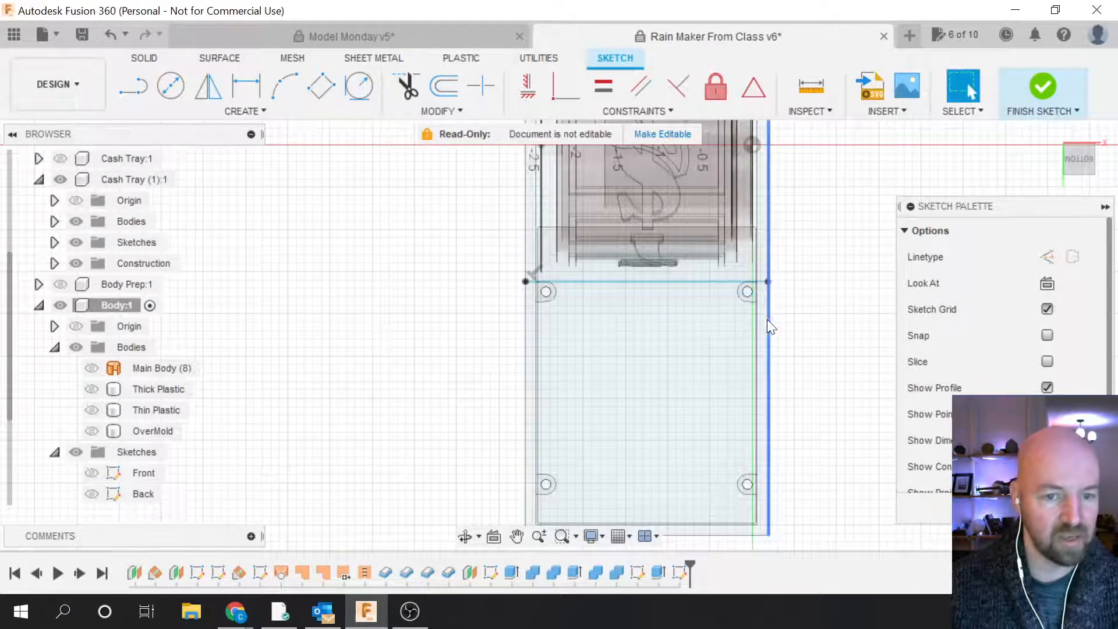
Step: Check the closed notched frame profile around the tray and finish the sketch
{"action": "left_click", "coordinate": [765, 342]}
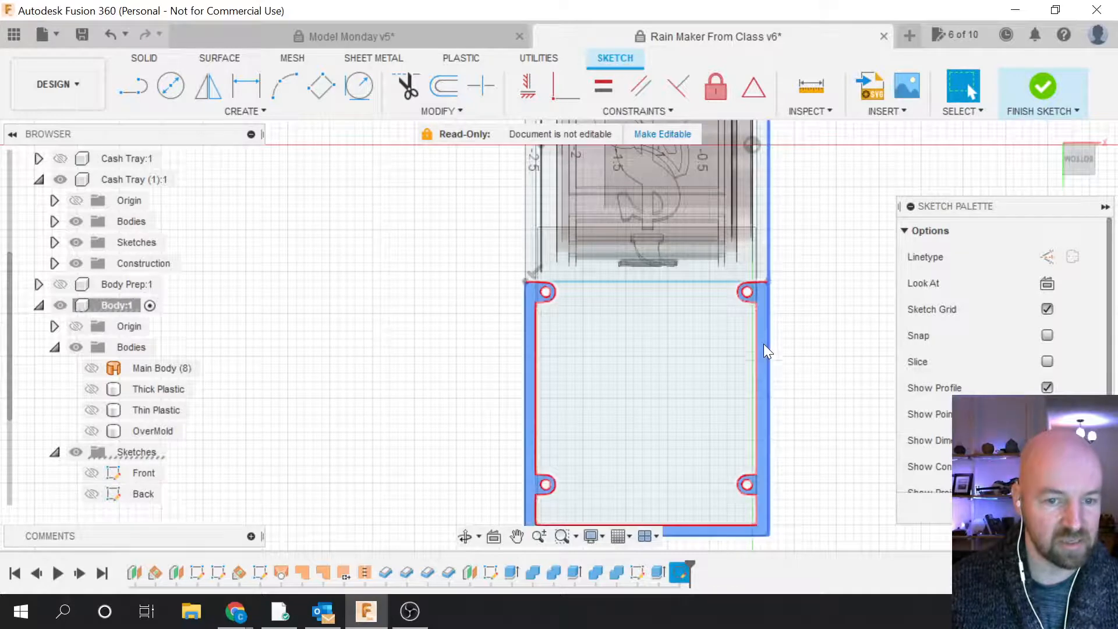
{"action": "scroll", "coordinate": [798, 295], "scroll_direction": "down", "scroll_amount": 3}
{"action": "scroll", "coordinate": [679, 413], "scroll_direction": "up", "scroll_amount": 2}
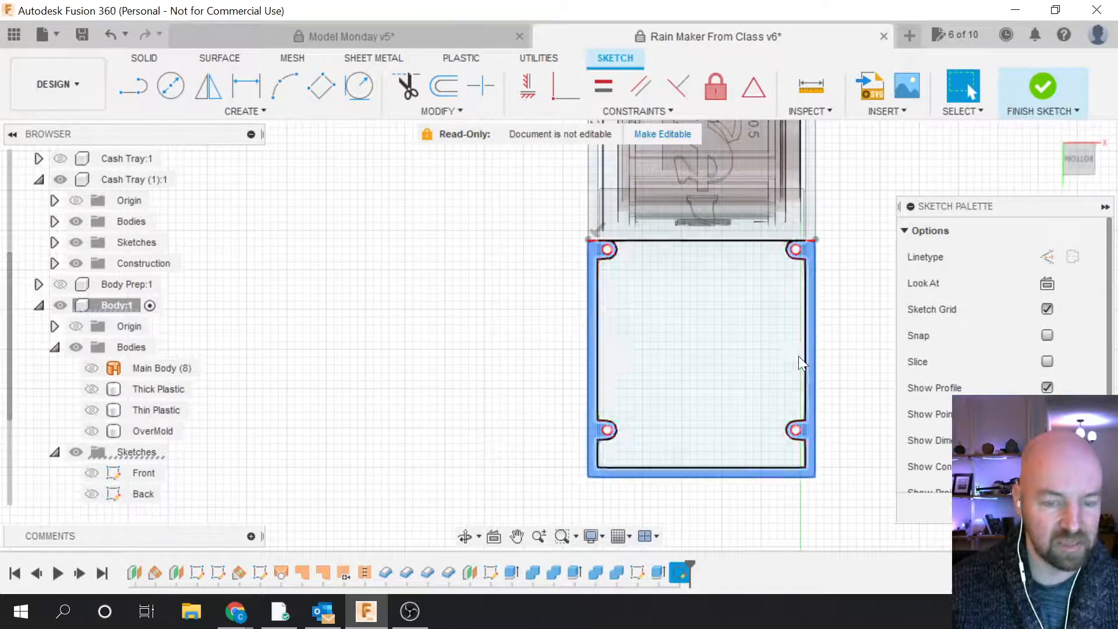
{"action": "scroll", "coordinate": [619, 486], "scroll_direction": "down", "scroll_amount": 1}
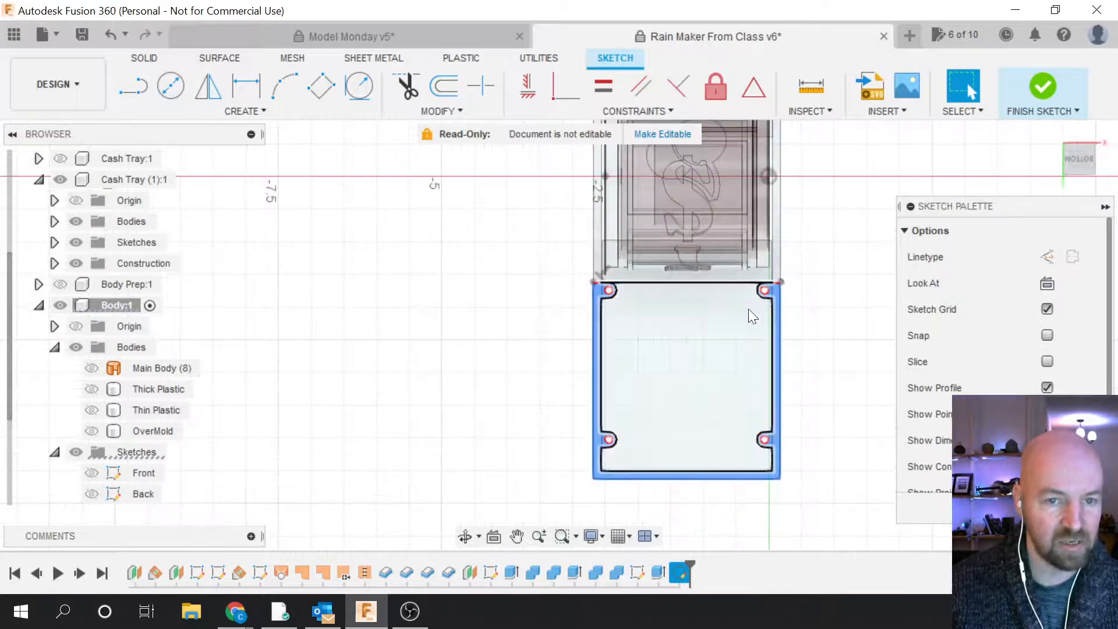
{"action": "scroll", "coordinate": [775, 341], "scroll_direction": "down", "scroll_amount": 2}
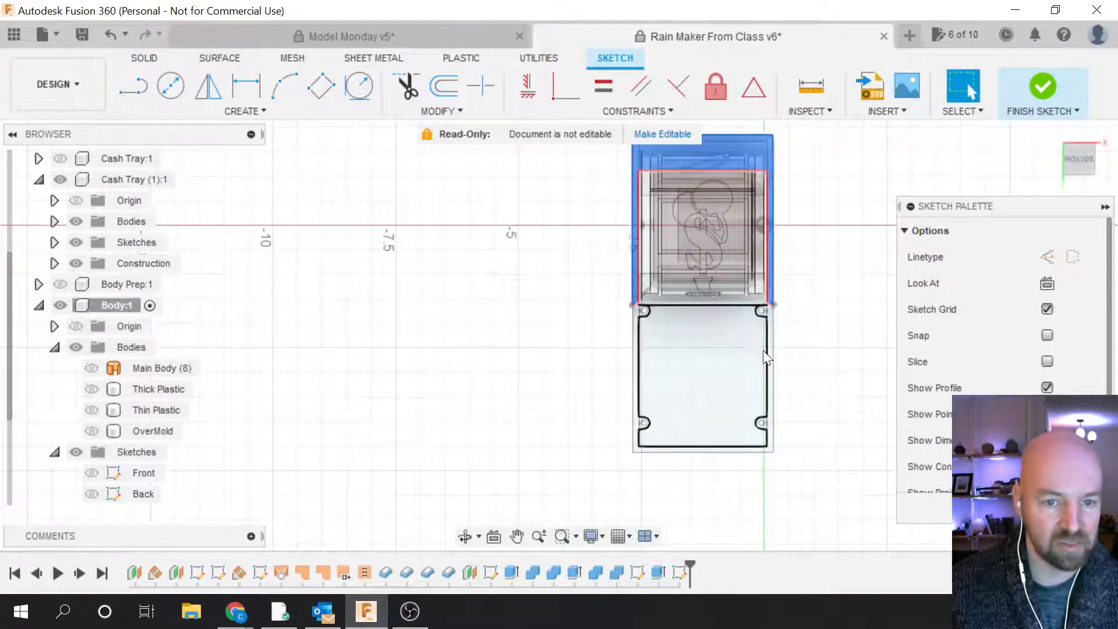
{"action": "scroll", "coordinate": [770, 350], "scroll_direction": "up", "scroll_amount": 3}
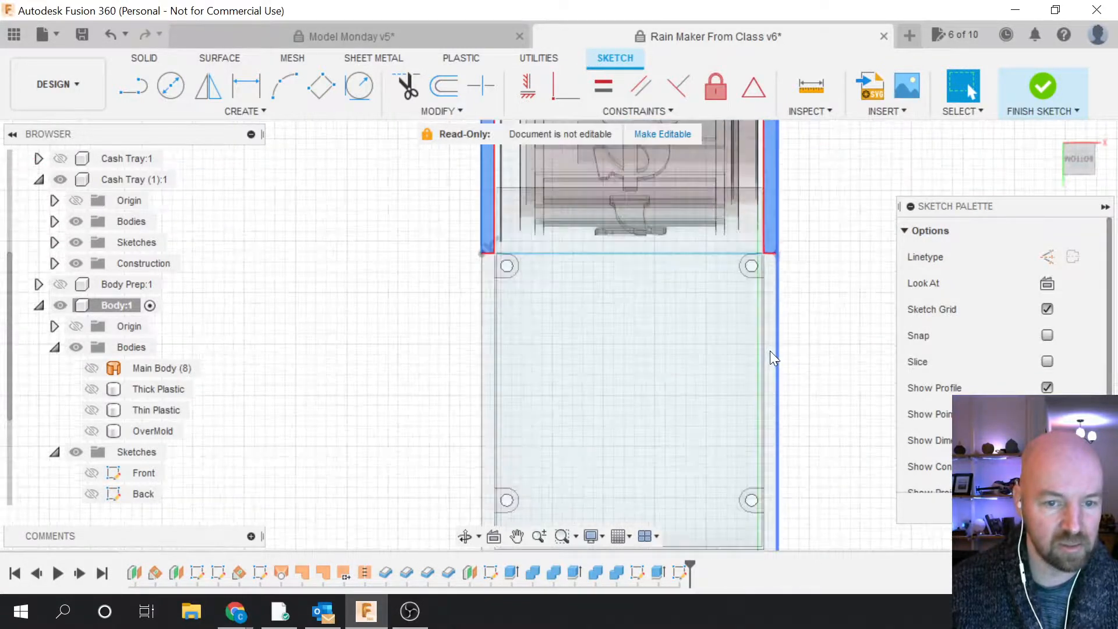
{"action": "left_click", "coordinate": [772, 271]}
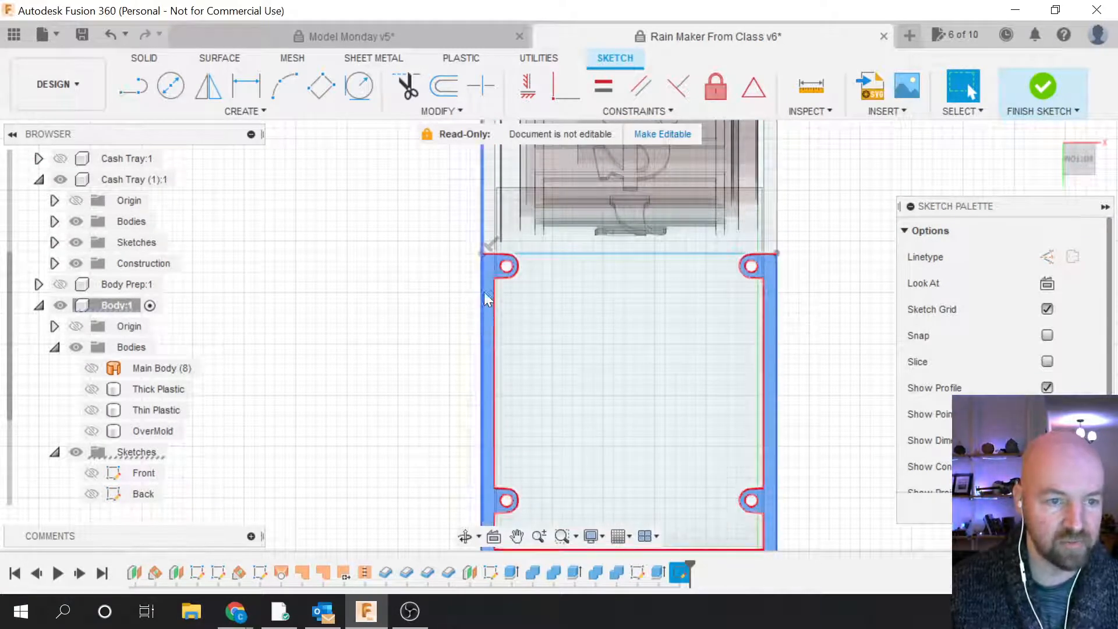
{"action": "scroll", "coordinate": [817, 239], "scroll_direction": "down", "scroll_amount": 1}
{"action": "scroll", "coordinate": [820, 244], "scroll_direction": "down", "scroll_amount": 1}
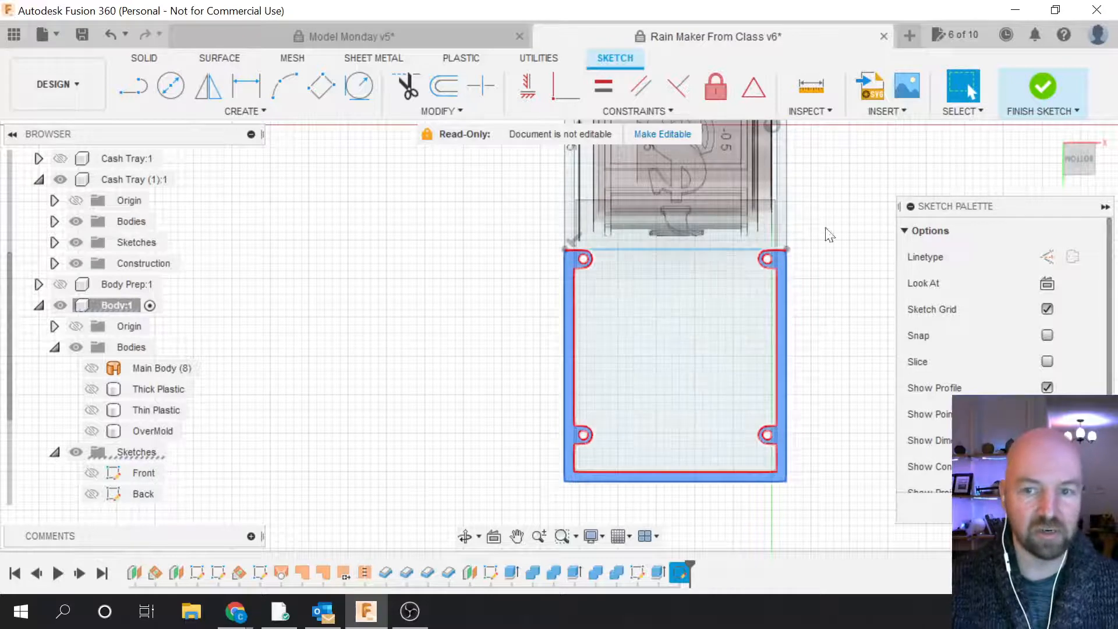
{"action": "left_click", "coordinate": [1046, 88]}
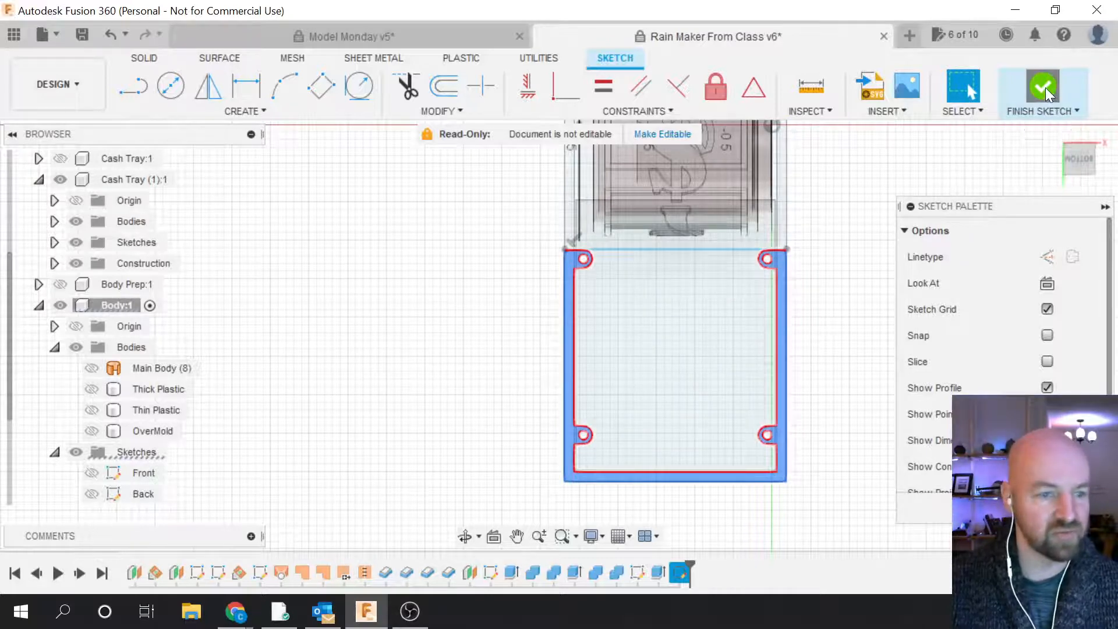
Step: Rename Sketch6 to 'Cash Tray Mount' in the Browser
{"action": "middle_click_drag", "start_coordinate": [1049, 173], "coordinate": [1039, 448], "text": "shift"}
{"action": "middle_click_drag", "start_coordinate": [268, 327], "coordinate": [344, 319], "text": "shift"}
{"action": "scroll", "coordinate": [128, 422], "scroll_direction": "down", "scroll_amount": 2}
{"action": "scroll", "coordinate": [123, 417], "scroll_direction": "down", "scroll_amount": 1}
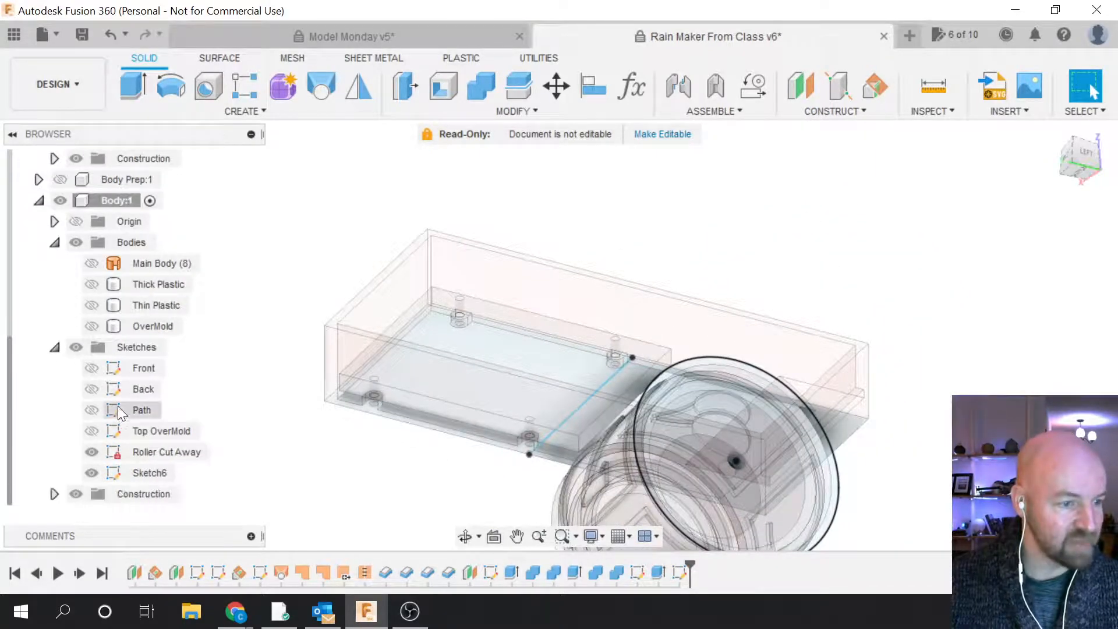
{"action": "left_click", "coordinate": [144, 473]}
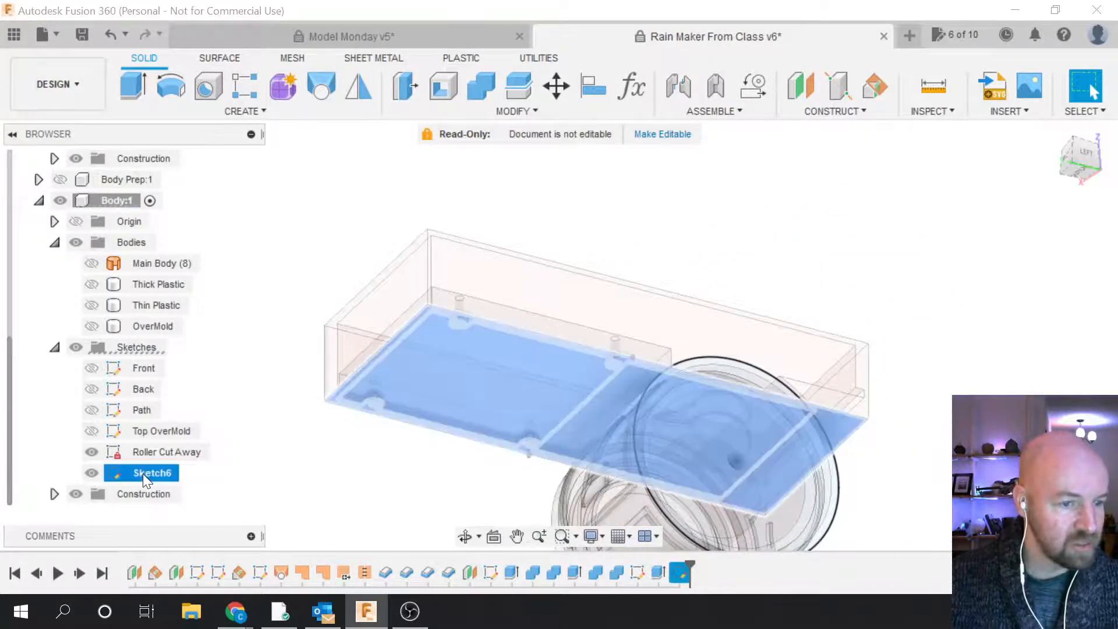
{"action": "double_click", "coordinate": [145, 473]}
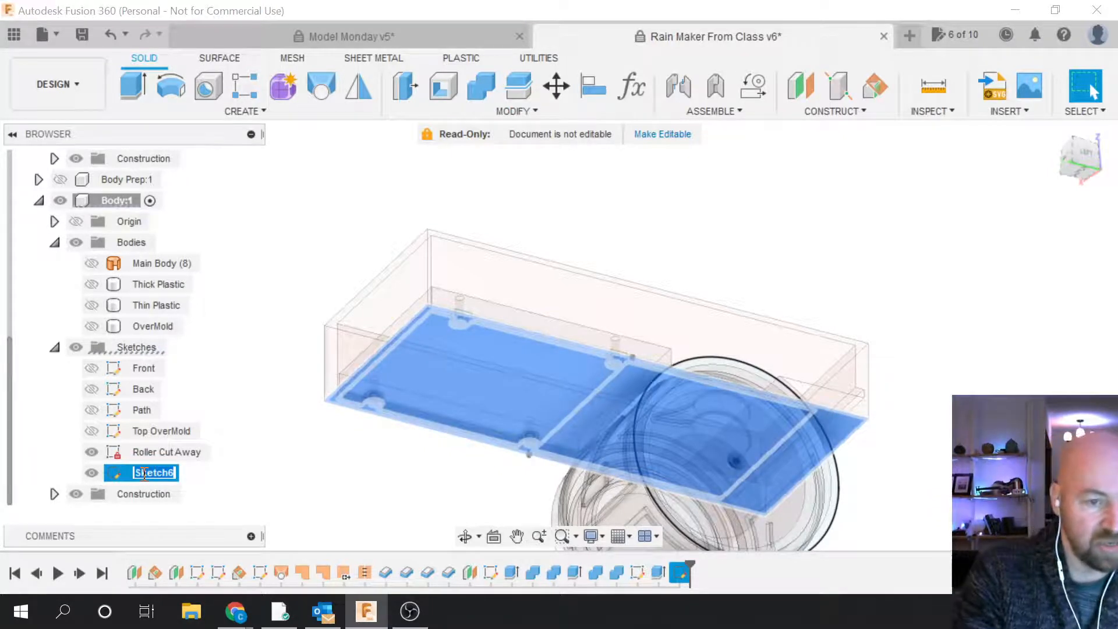
{"action": "type", "text": "Cash Tray Mount"}
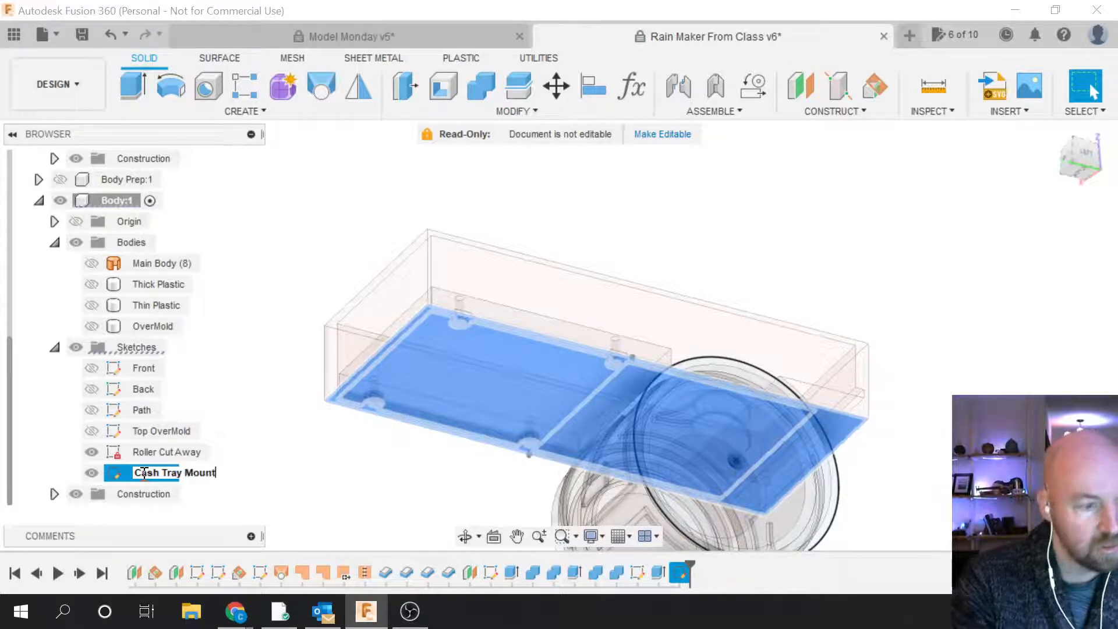
{"action": "key", "text": "Return"}
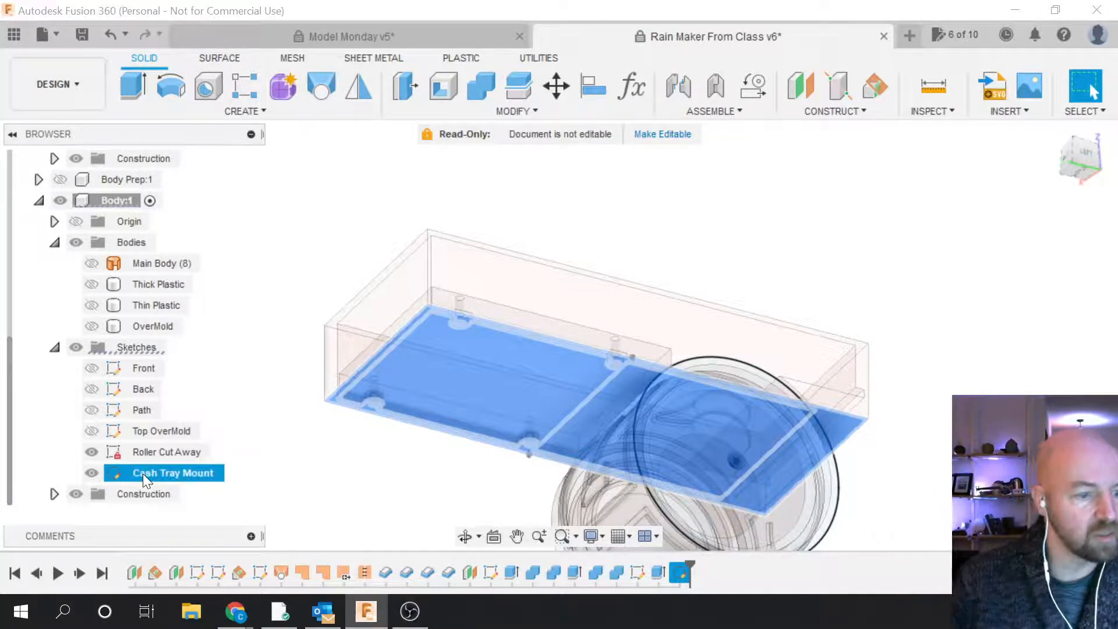
Step: Start a new Extrude set to New Body
{"action": "left_click", "coordinate": [292, 468]}
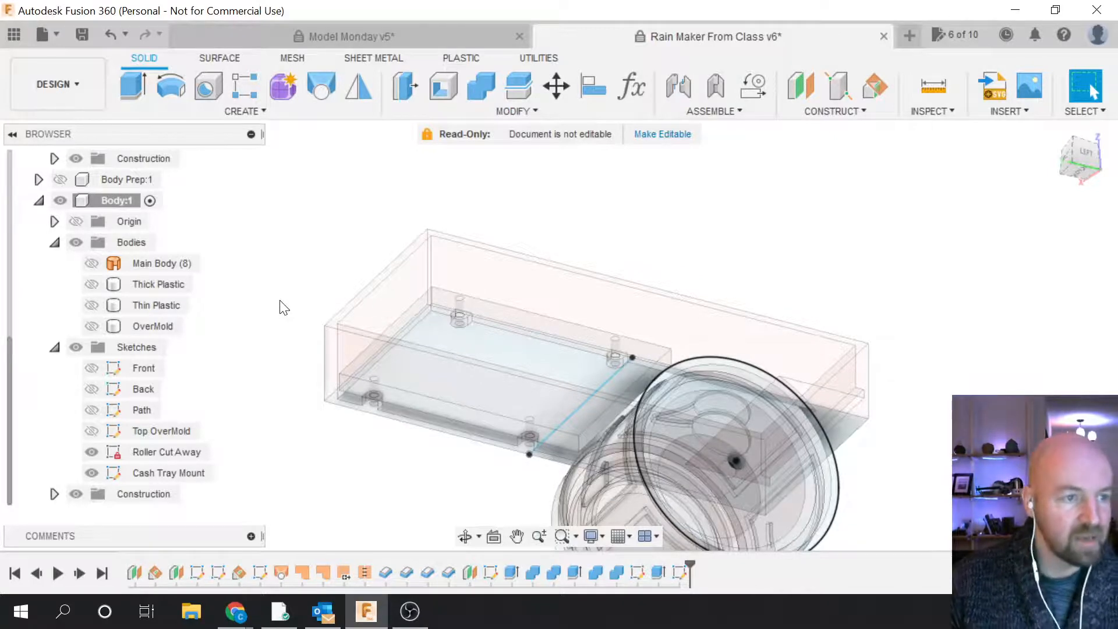
{"action": "scroll", "coordinate": [299, 410], "scroll_direction": "up", "scroll_amount": 4}
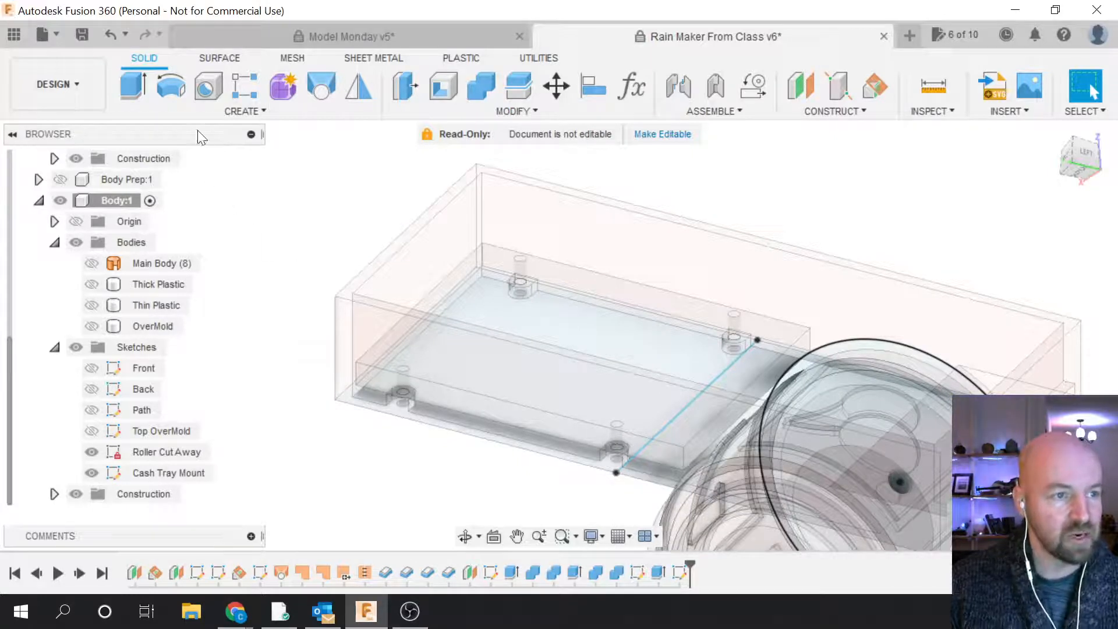
{"action": "left_click", "coordinate": [134, 83]}
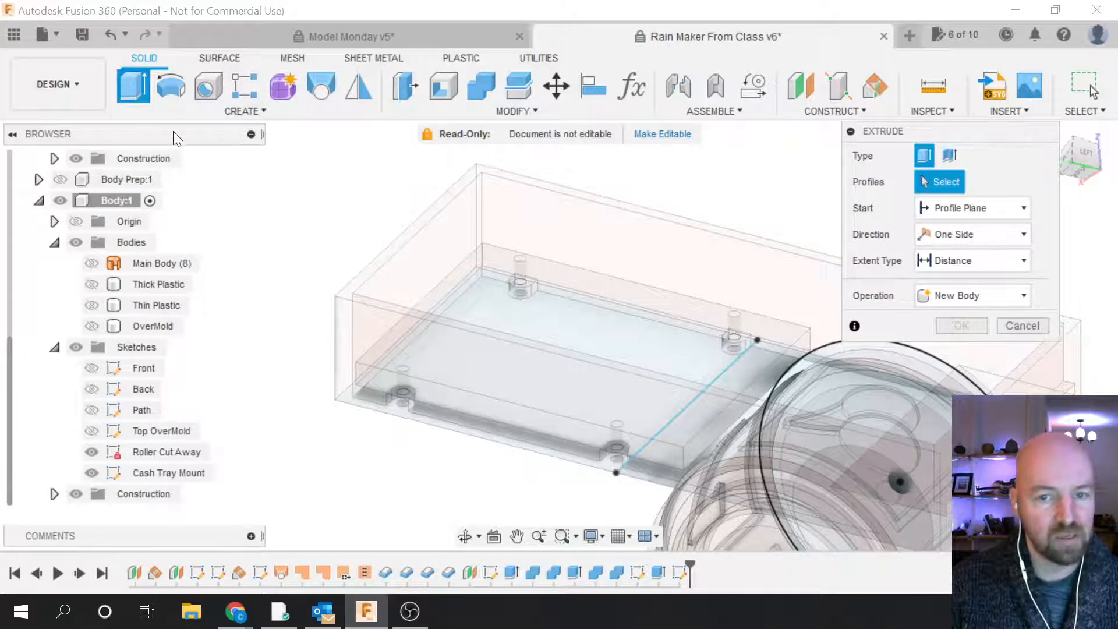
Step: Pick the mount frame profile, inspect it from below with Thick Plastic shown, then cancel the extrude
{"action": "left_click", "coordinate": [527, 287]}
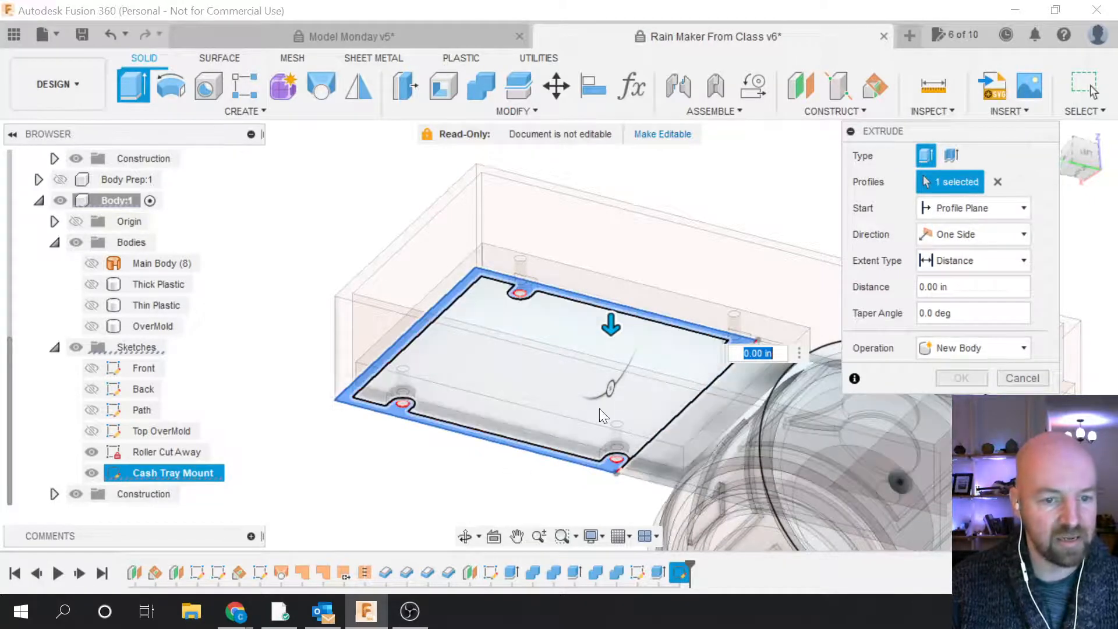
{"action": "left_click", "coordinate": [1086, 156]}
{"action": "left_click_drag", "start_coordinate": [1087, 156], "coordinate": [524, 419]}
{"action": "scroll", "coordinate": [431, 477], "scroll_direction": "down", "scroll_amount": 4}
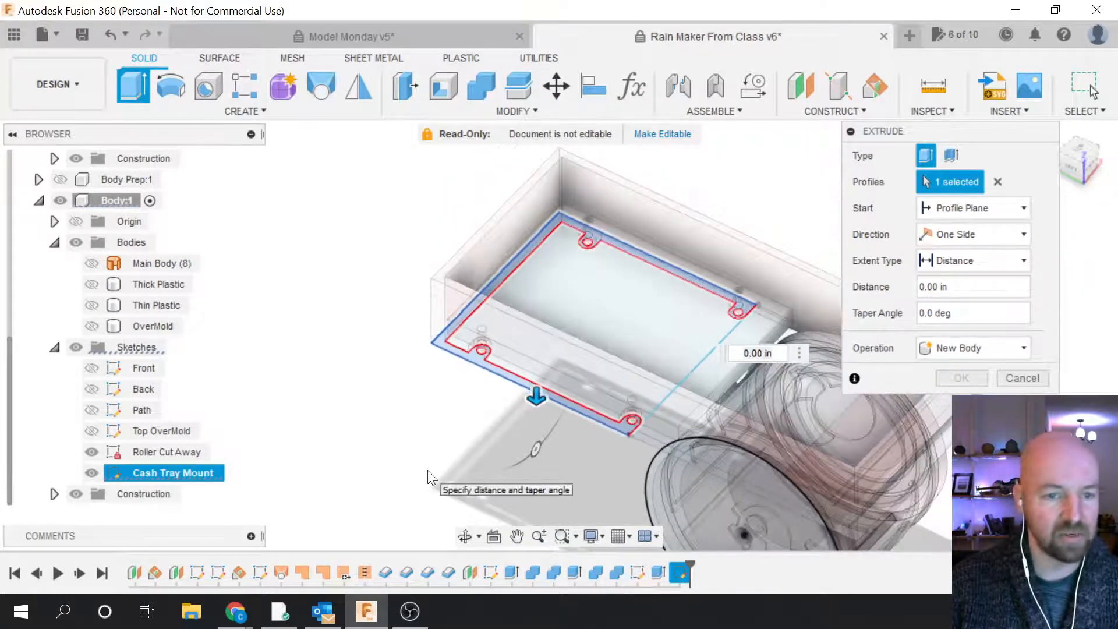
{"action": "scroll", "coordinate": [427, 471], "scroll_direction": "up", "scroll_amount": 1}
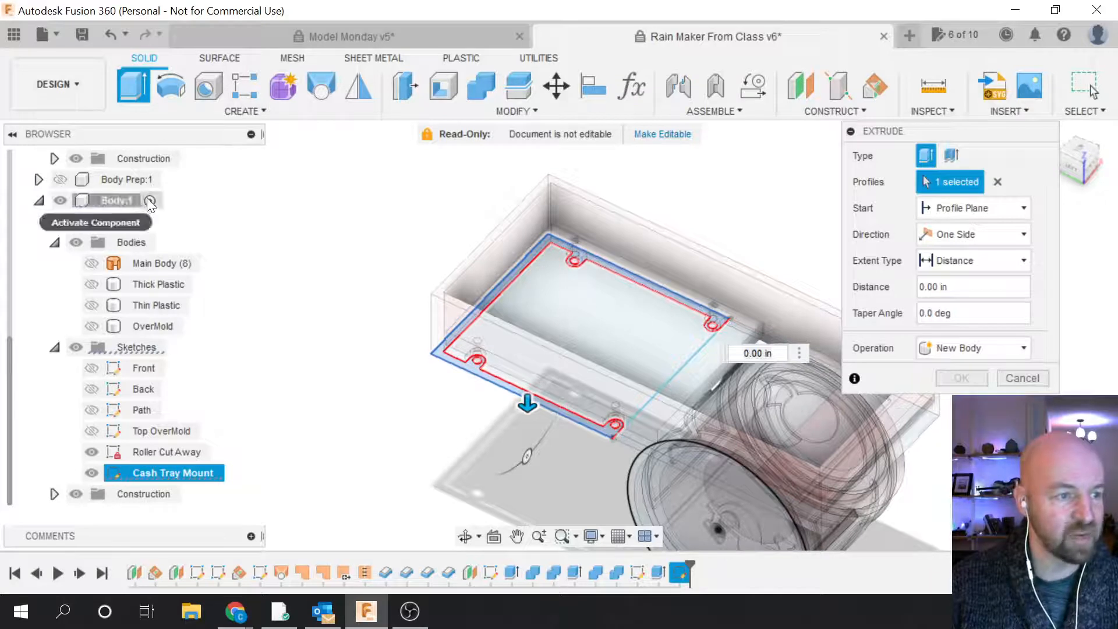
{"action": "left_click", "coordinate": [92, 284]}
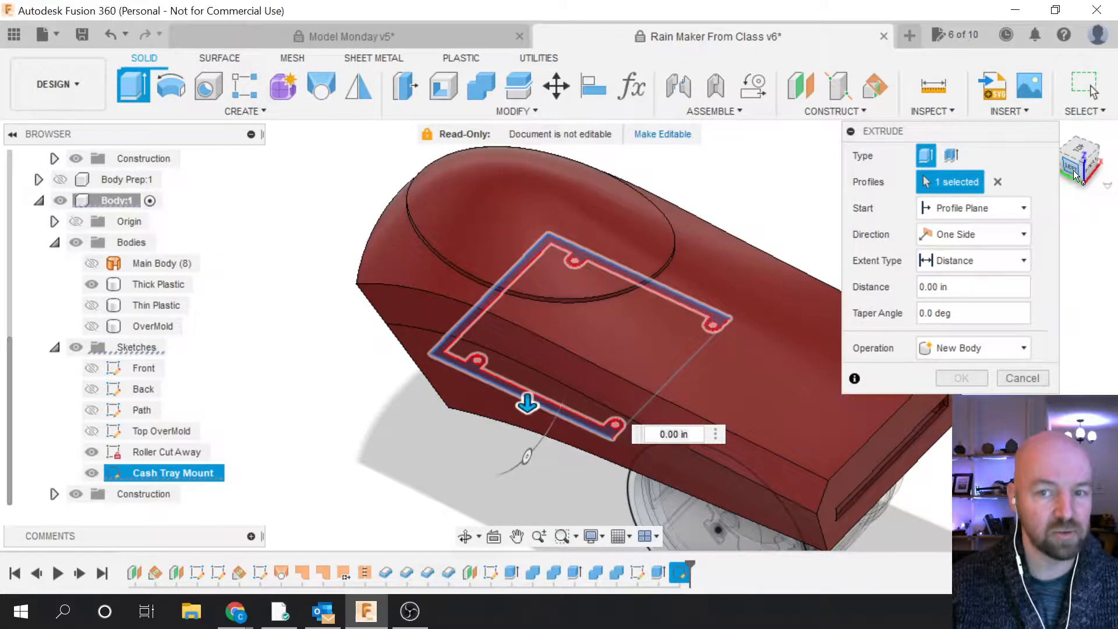
{"action": "left_click", "coordinate": [1091, 142]}
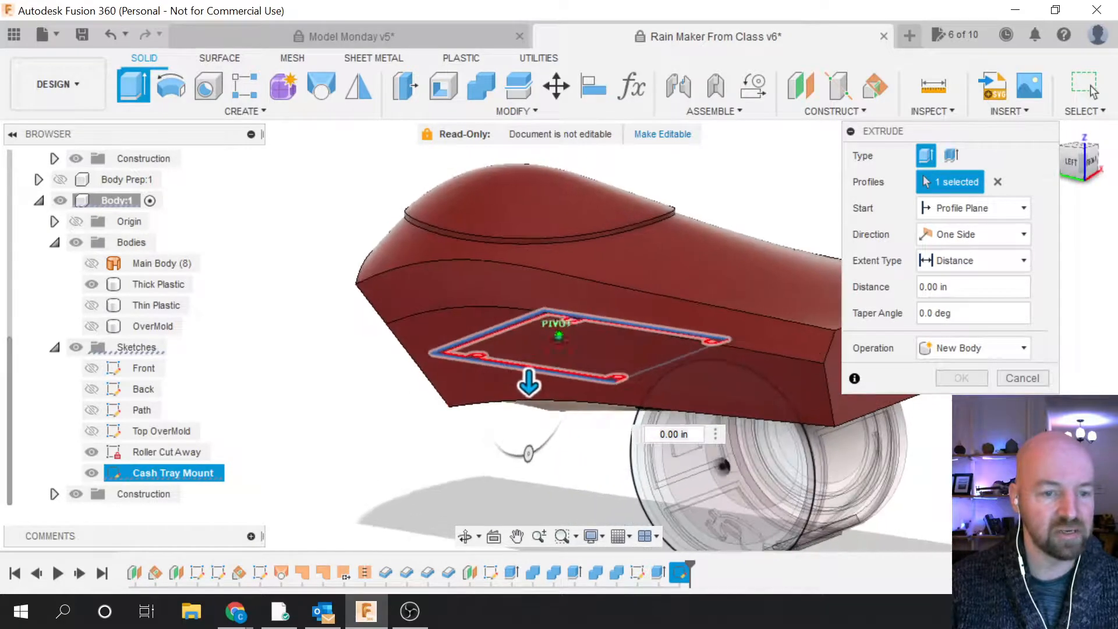
{"action": "left_click", "coordinate": [1023, 378]}
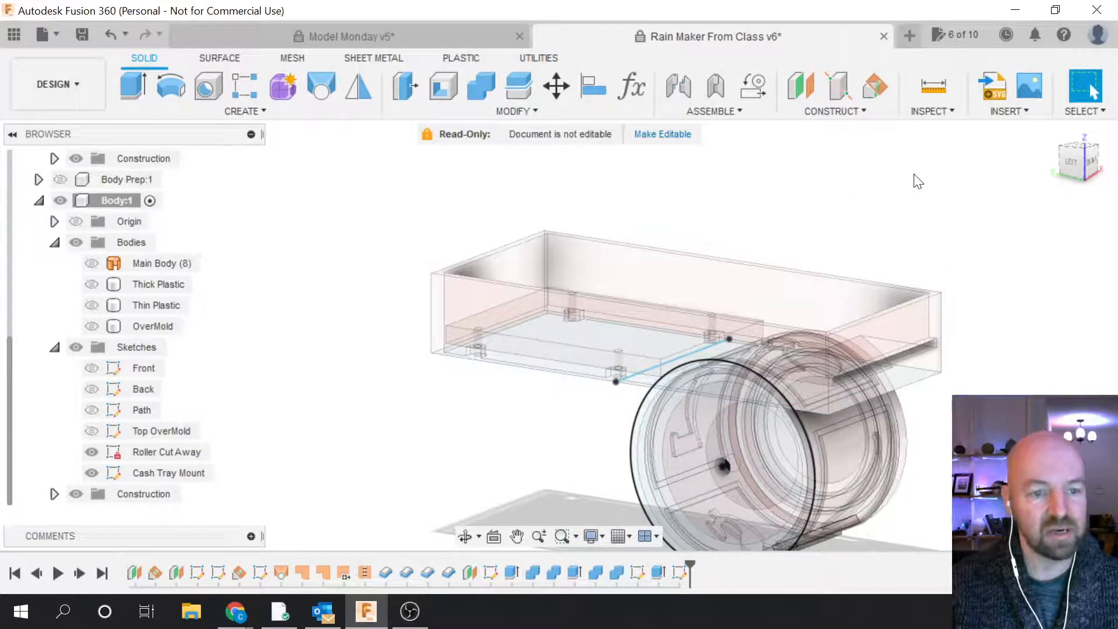
Step: Start a section analysis cutting through the cash tray's top face
{"action": "left_click", "coordinate": [950, 111]}
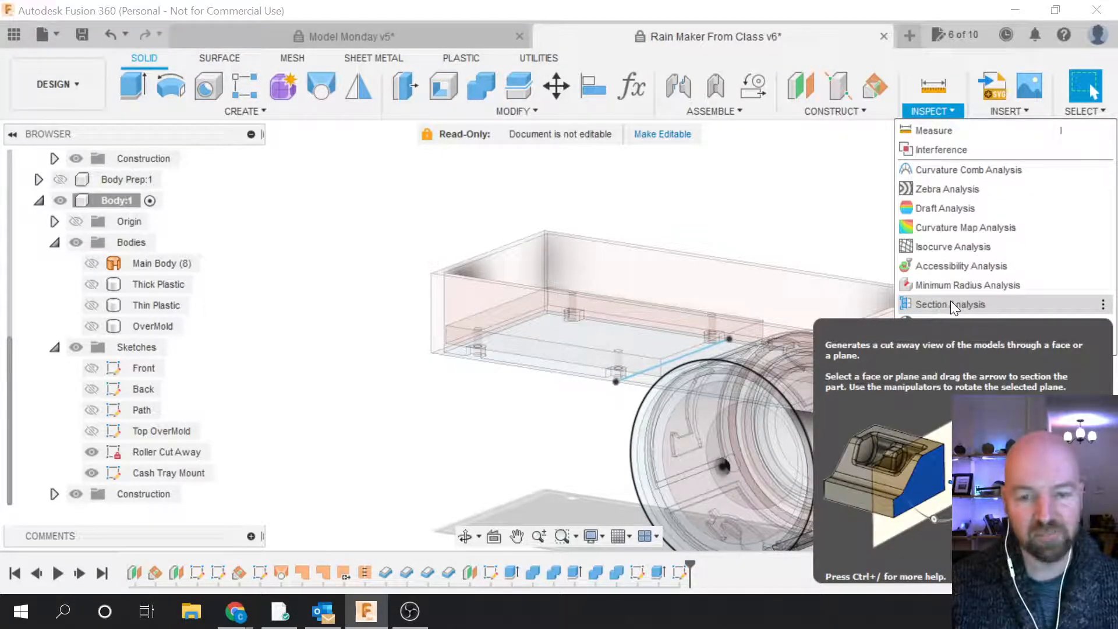
{"action": "left_click", "coordinate": [951, 303]}
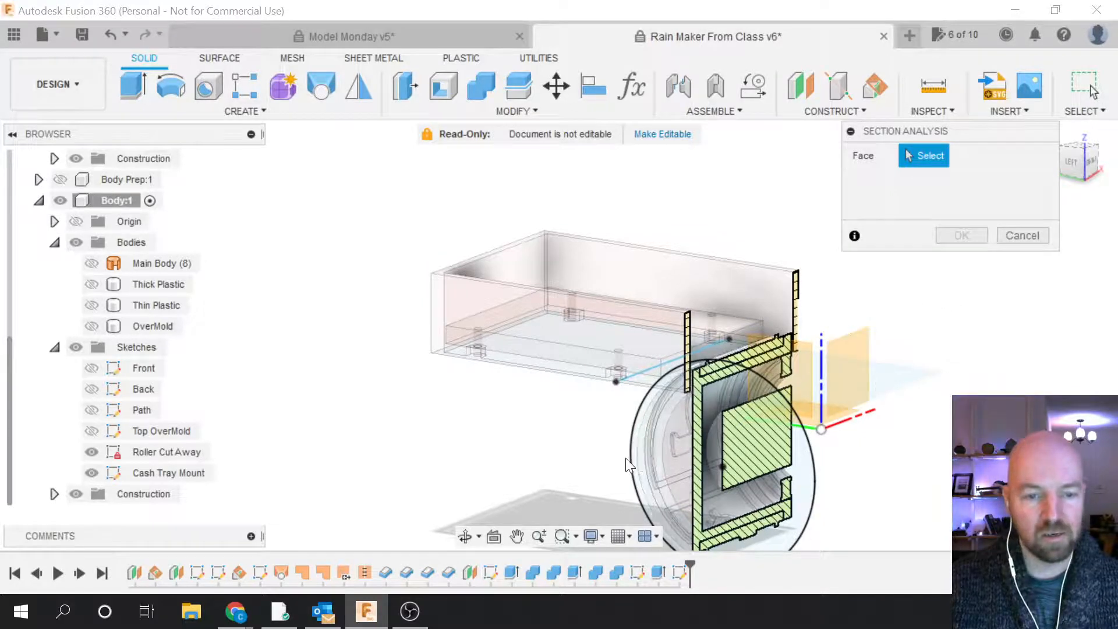
{"action": "scroll", "coordinate": [623, 457], "scroll_direction": "down", "scroll_amount": 2}
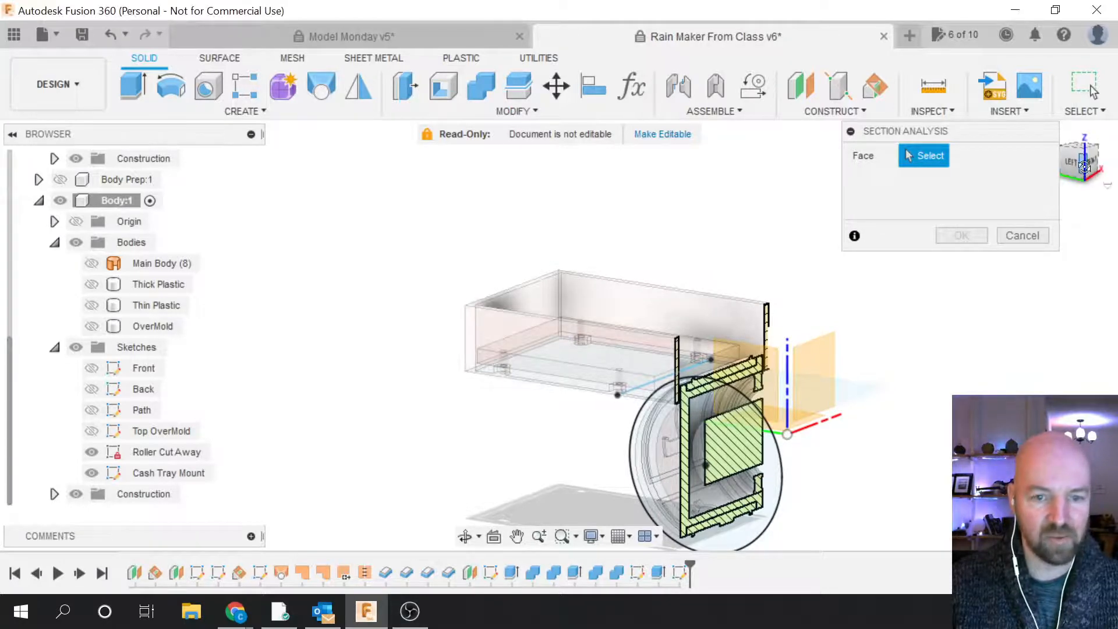
{"action": "left_click_drag", "start_coordinate": [1076, 174], "coordinate": [1088, 185]}
{"action": "left_click", "coordinate": [627, 351]}
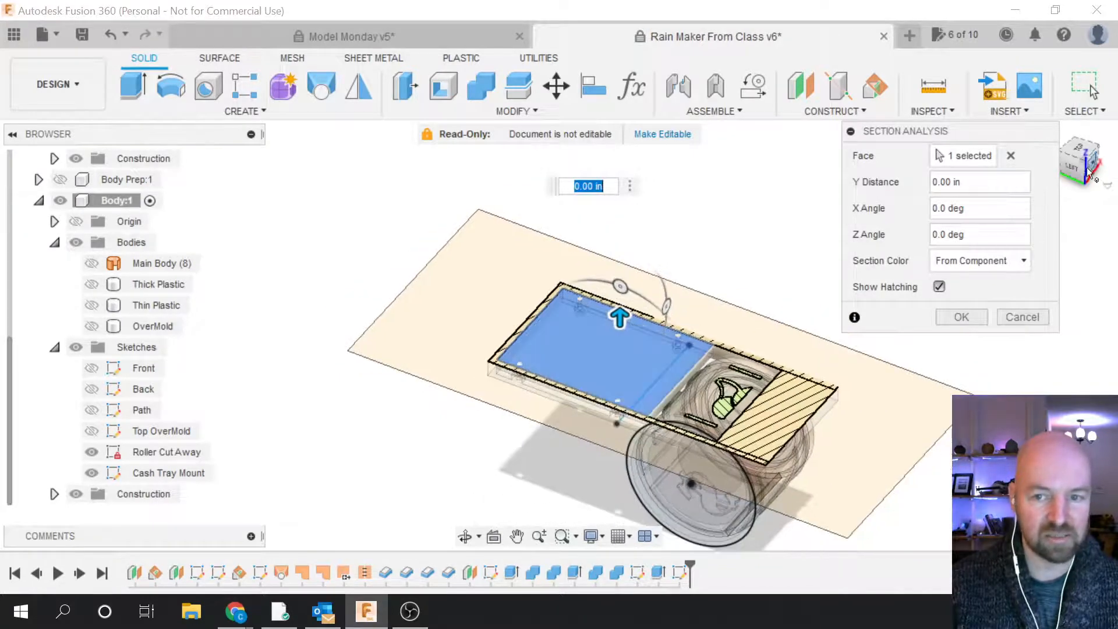
{"action": "mouse_move", "coordinate": [1075, 169]}
{"action": "left_mouse_down"}
{"action": "mouse_move", "coordinate": [1083, 159]}
{"action": "mouse_move", "coordinate": [1085, 174]}
{"action": "left_mouse_up"}
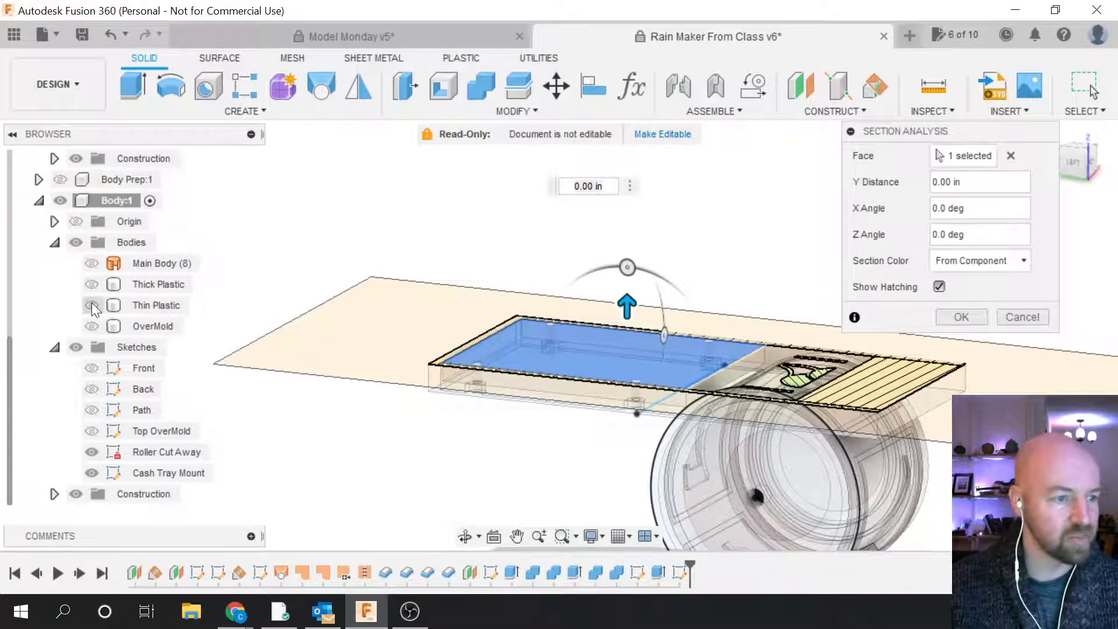
Step: Show Thick Plastic, raise the section plane to 0.50 in, and confirm
{"action": "left_click", "coordinate": [92, 284]}
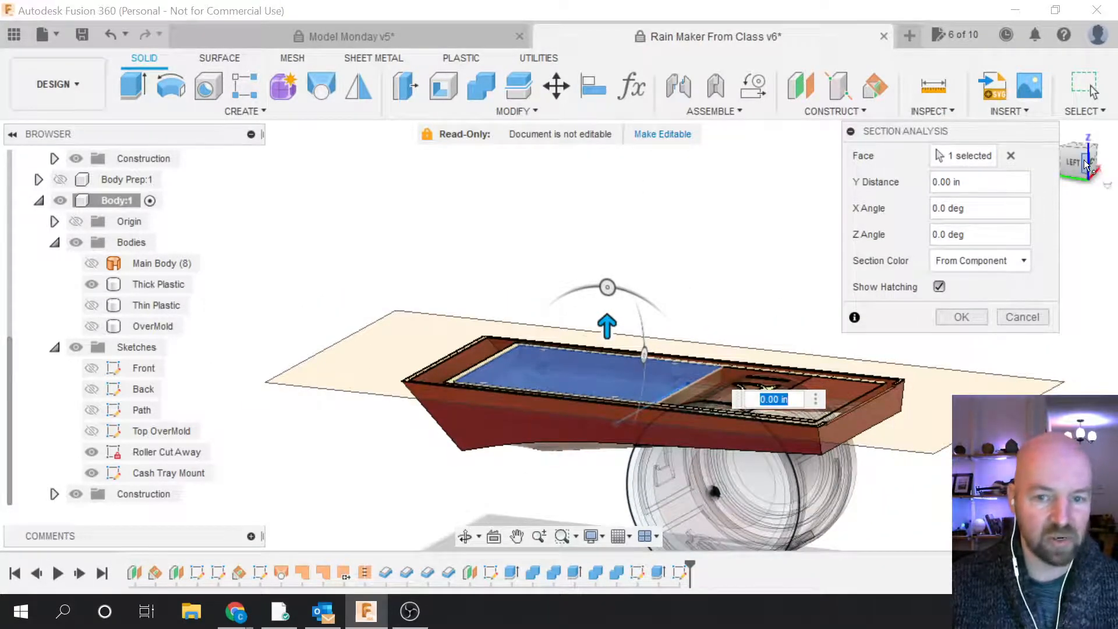
{"action": "left_click_drag", "start_coordinate": [1085, 160], "coordinate": [1030, 170]}
{"action": "mouse_move", "coordinate": [601, 337]}
{"action": "left_mouse_down"}
{"action": "mouse_move", "coordinate": [595, 315]}
{"action": "mouse_move", "coordinate": [599, 348]}
{"action": "mouse_move", "coordinate": [588, 351]}
{"action": "left_mouse_up"}
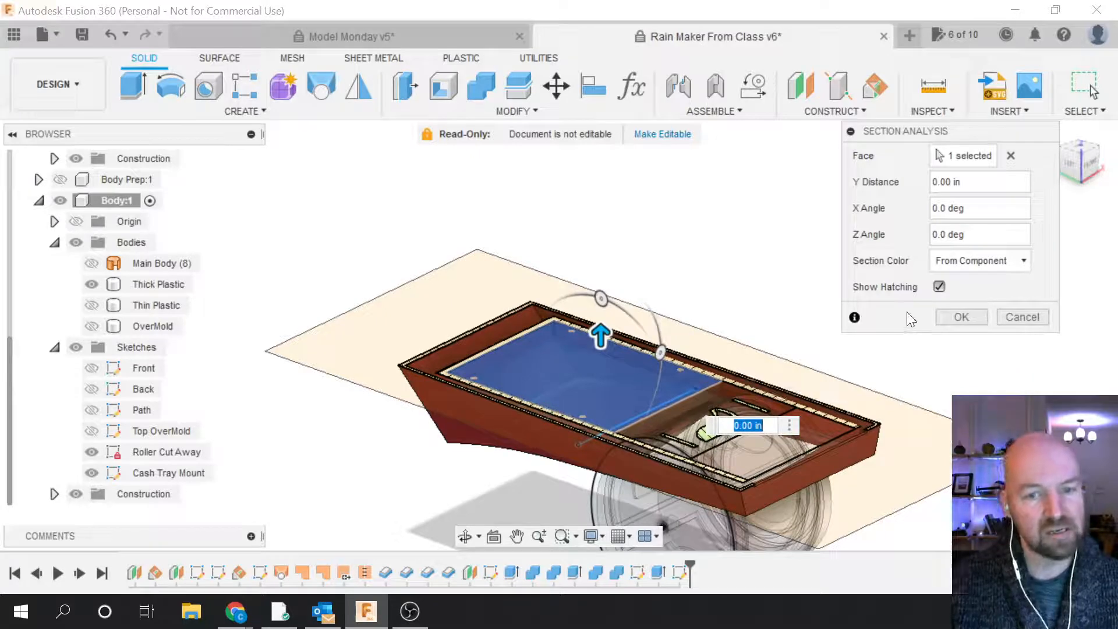
{"action": "left_click", "coordinate": [974, 315]}
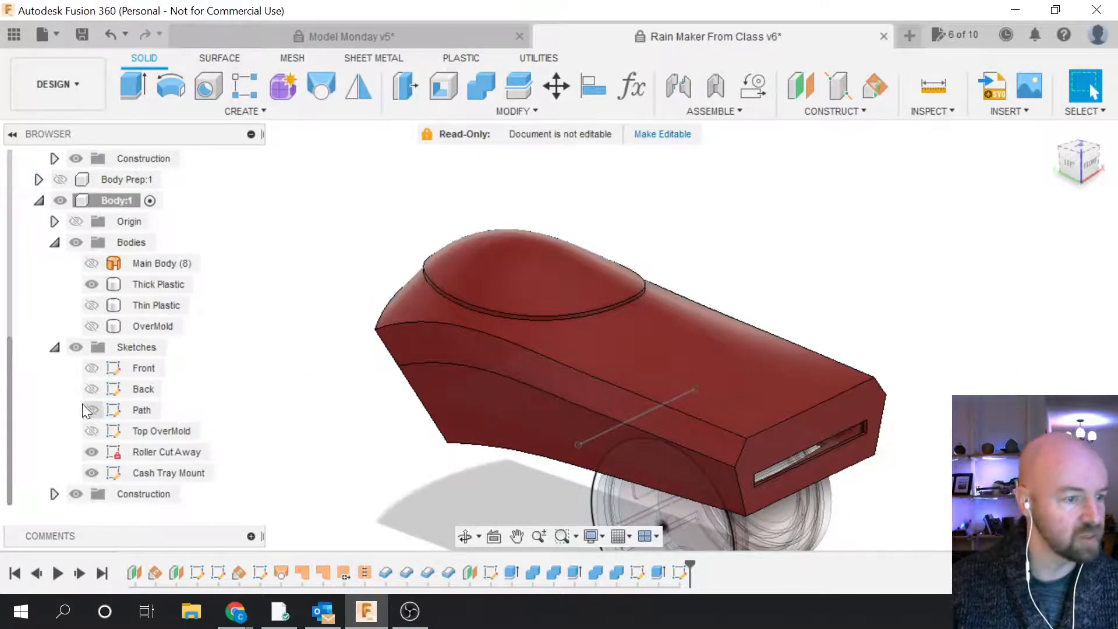
Step: Hide the Top OverMold sketch in the Browser
{"action": "left_click", "coordinate": [93, 431]}
{"action": "left_click", "coordinate": [92, 431]}
{"action": "scroll", "coordinate": [93, 431], "scroll_direction": "up", "scroll_amount": 4}
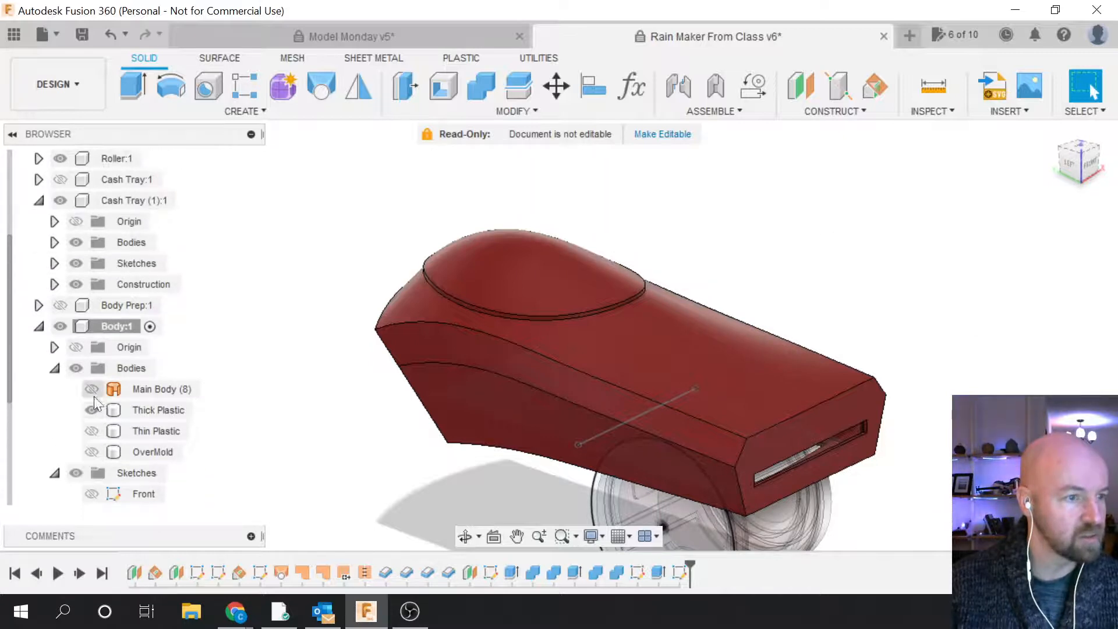
{"action": "scroll", "coordinate": [92, 313], "scroll_direction": "up", "scroll_amount": 3}
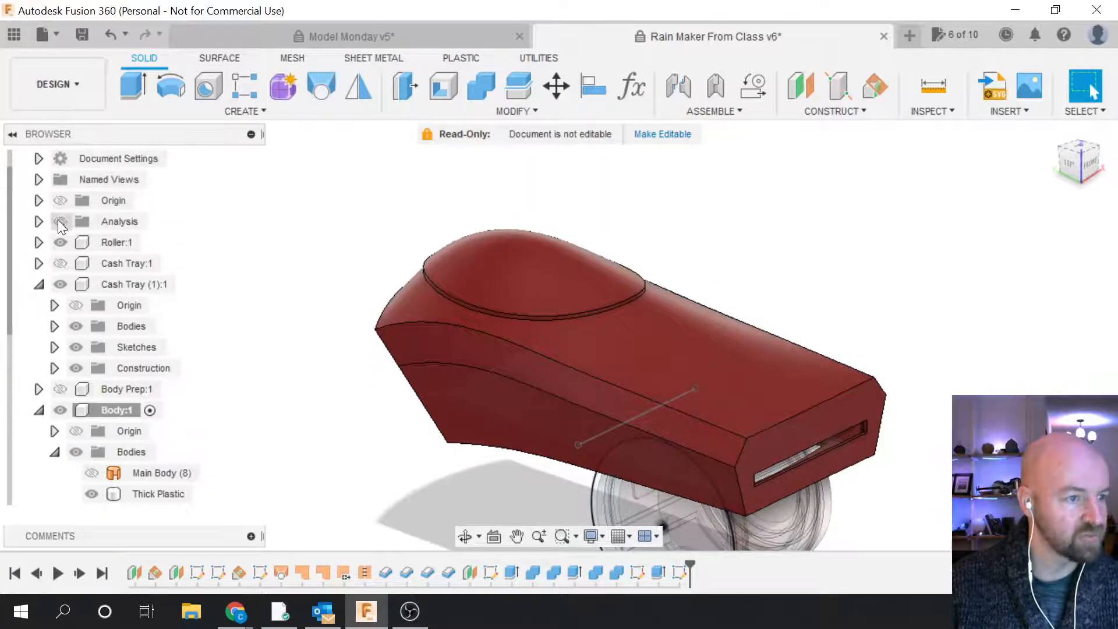
Step: Show the Analysis folder's section cuts and orbit to view the tray from underneath
{"action": "left_click", "coordinate": [59, 222]}
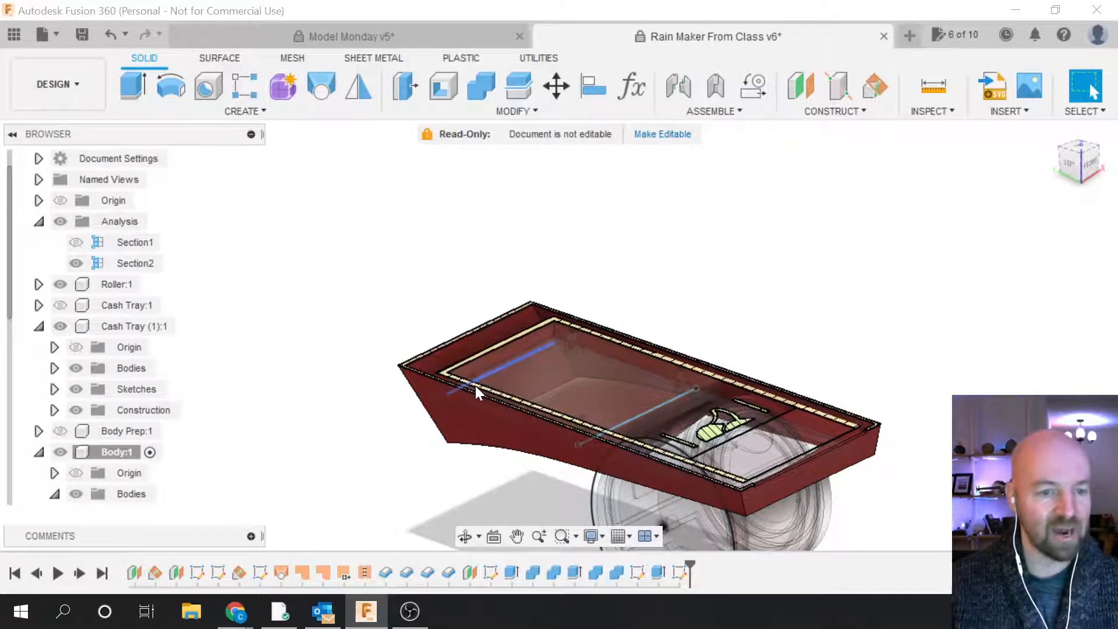
{"action": "left_click", "coordinate": [1071, 174]}
{"action": "mouse_move", "coordinate": [726, 391]}
{"action": "middle_mouse_down", "text": "shift"}
{"action": "mouse_move", "coordinate": [612, 326]}
{"action": "mouse_move", "coordinate": [559, 373]}
{"action": "mouse_move", "coordinate": [524, 326]}
{"action": "mouse_move", "coordinate": [501, 344]}
{"action": "middle_mouse_up", "text": "shift"}
{"action": "scroll", "coordinate": [407, 466], "scroll_direction": "up", "scroll_amount": 2}
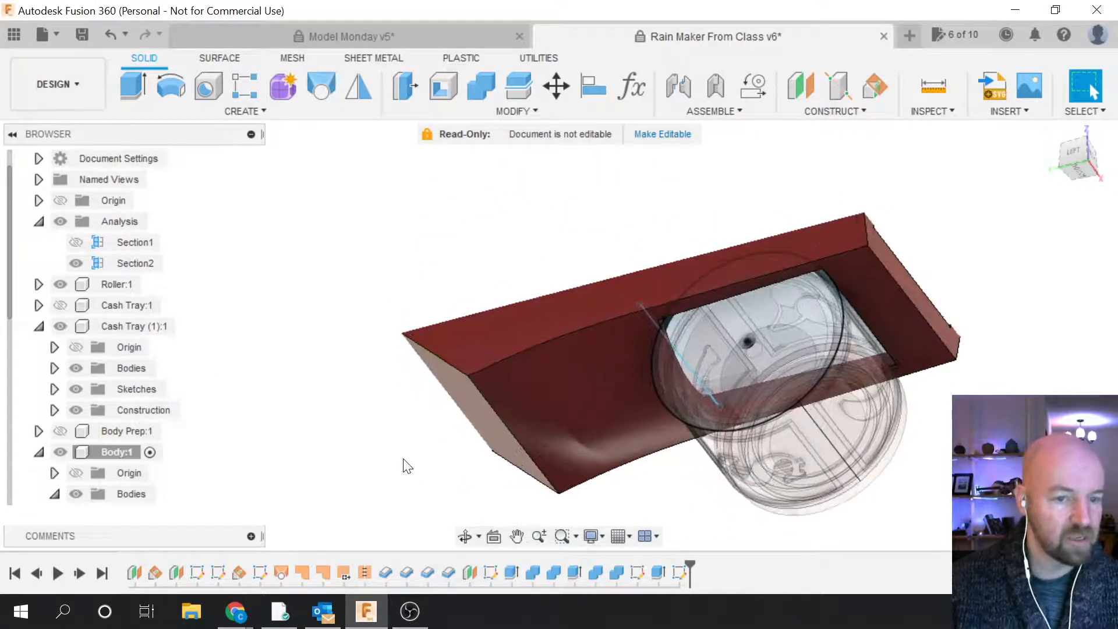
{"action": "scroll", "coordinate": [104, 448], "scroll_direction": "down", "scroll_amount": 3}
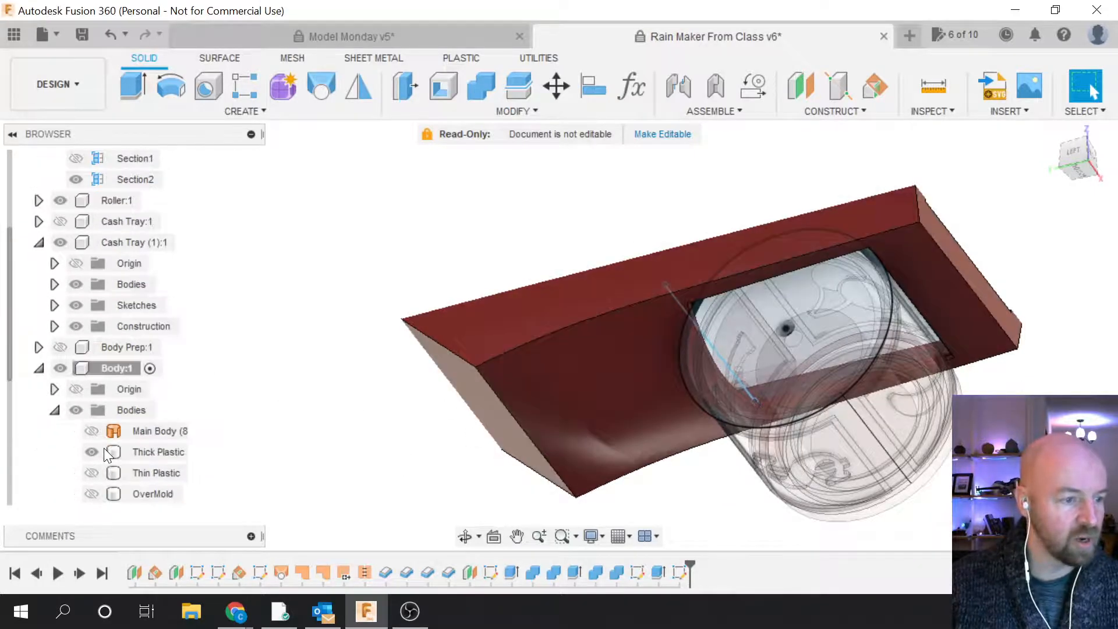
Step: Hide the Thick Plastic body again
{"action": "left_click", "coordinate": [93, 389]}
{"action": "left_click", "coordinate": [90, 389]}
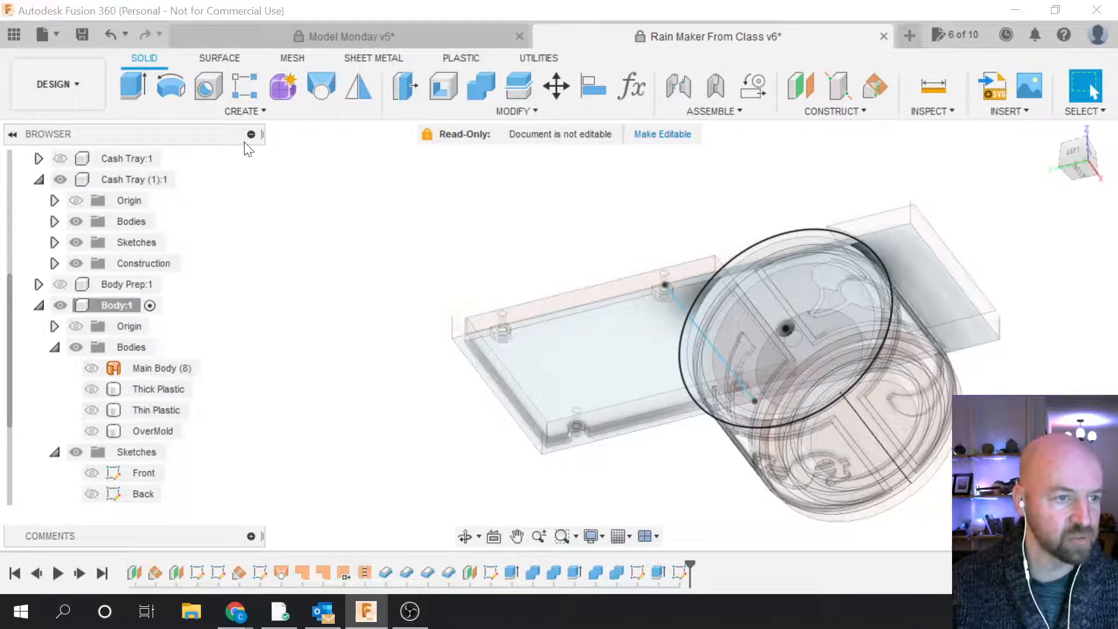
{"action": "left_click", "coordinate": [252, 115]}
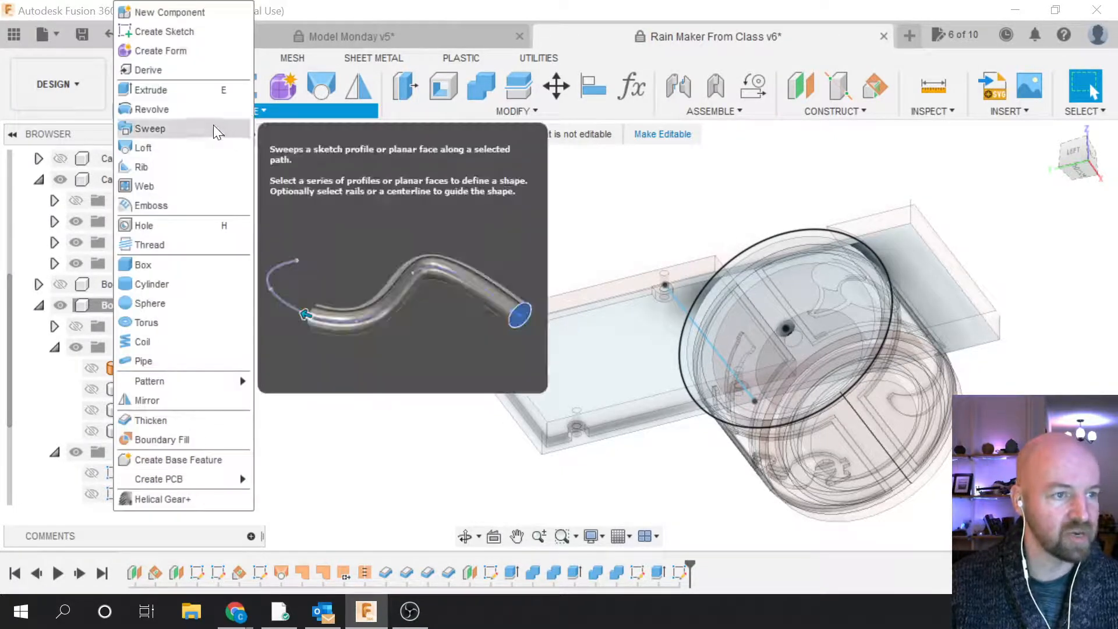
Step: Start an extrusion on the cash tray mount outline
{"action": "left_click", "coordinate": [204, 87]}
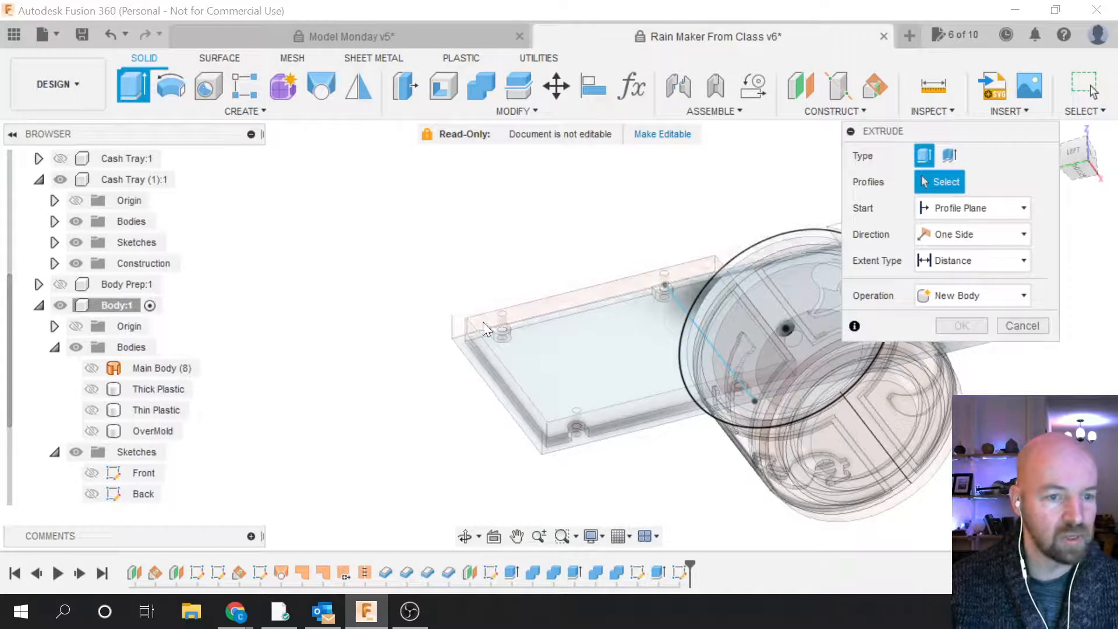
{"action": "left_click", "coordinate": [501, 330]}
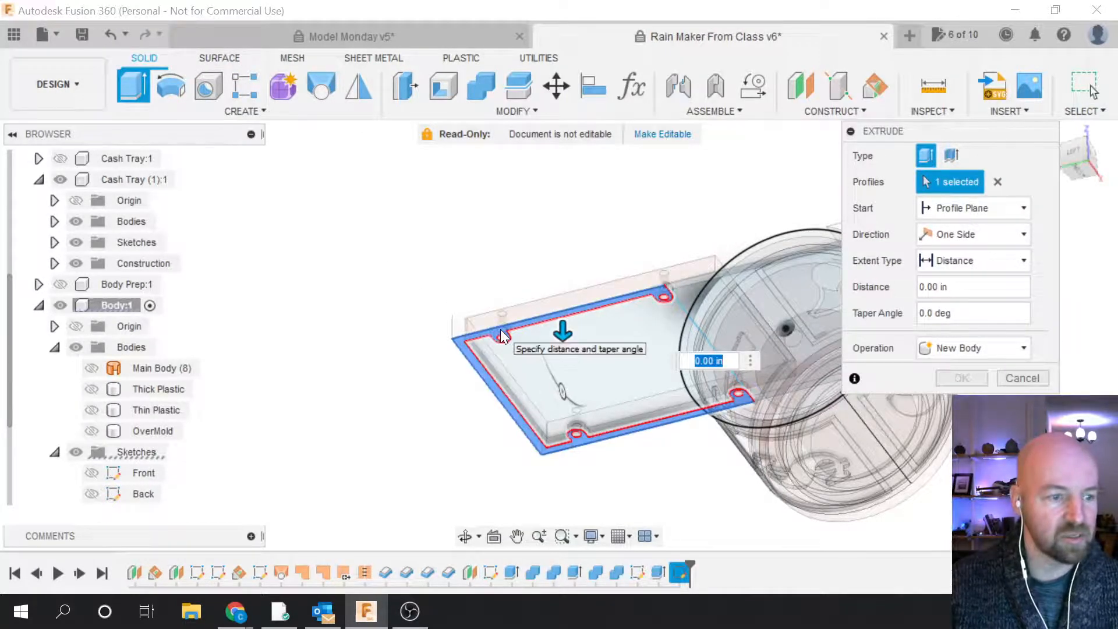
{"action": "scroll", "coordinate": [110, 435], "scroll_direction": "down", "scroll_amount": 3}
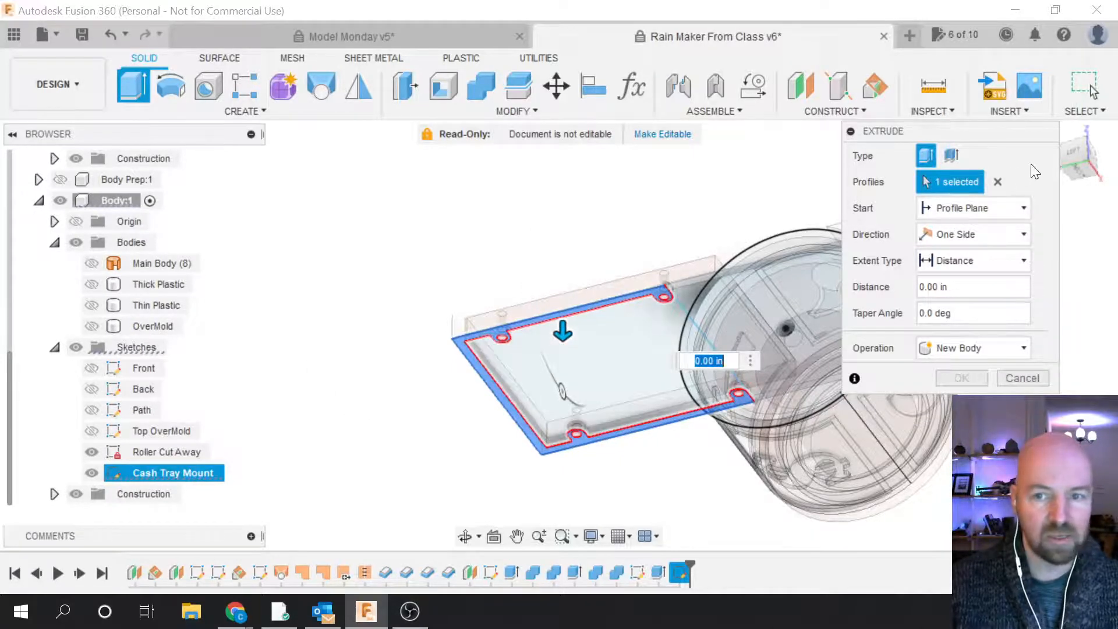
{"action": "left_click_drag", "start_coordinate": [1078, 152], "coordinate": [1077, 214]}
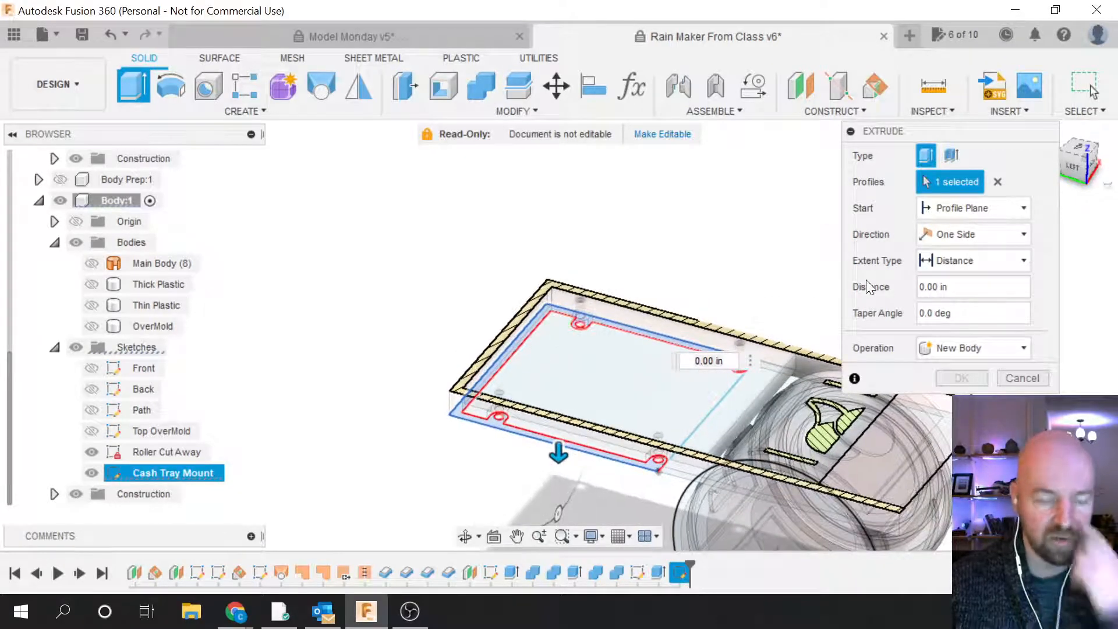
Step: Show the Thick Plastic body and collapse and hide the Cash Tray (1):1 component
{"action": "left_click", "coordinate": [89, 284]}
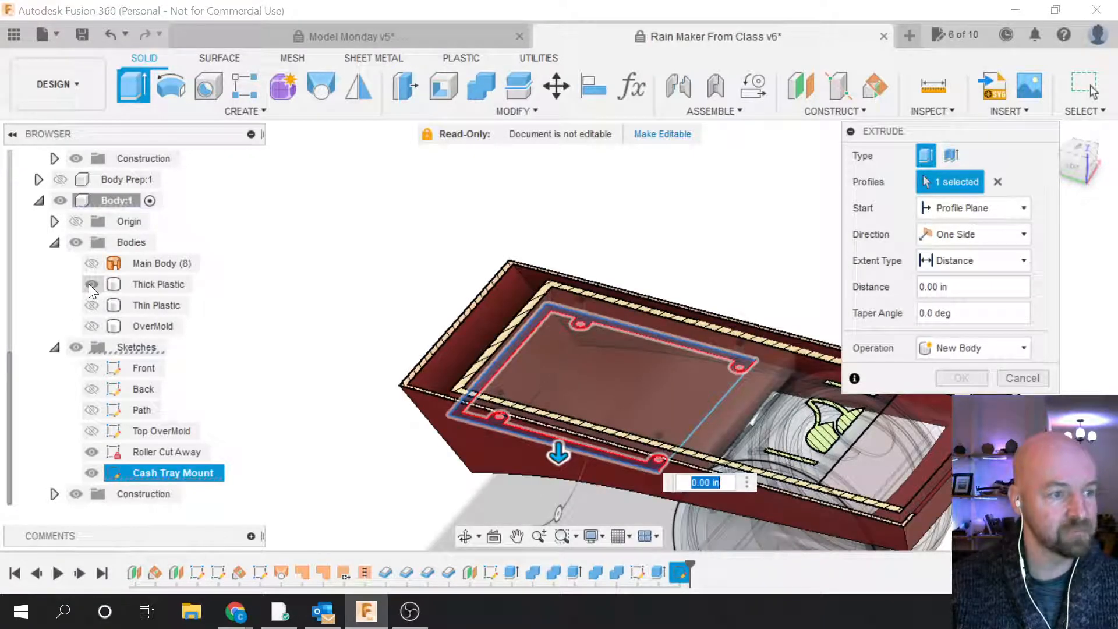
{"action": "scroll", "coordinate": [118, 363], "scroll_direction": "up", "scroll_amount": 3}
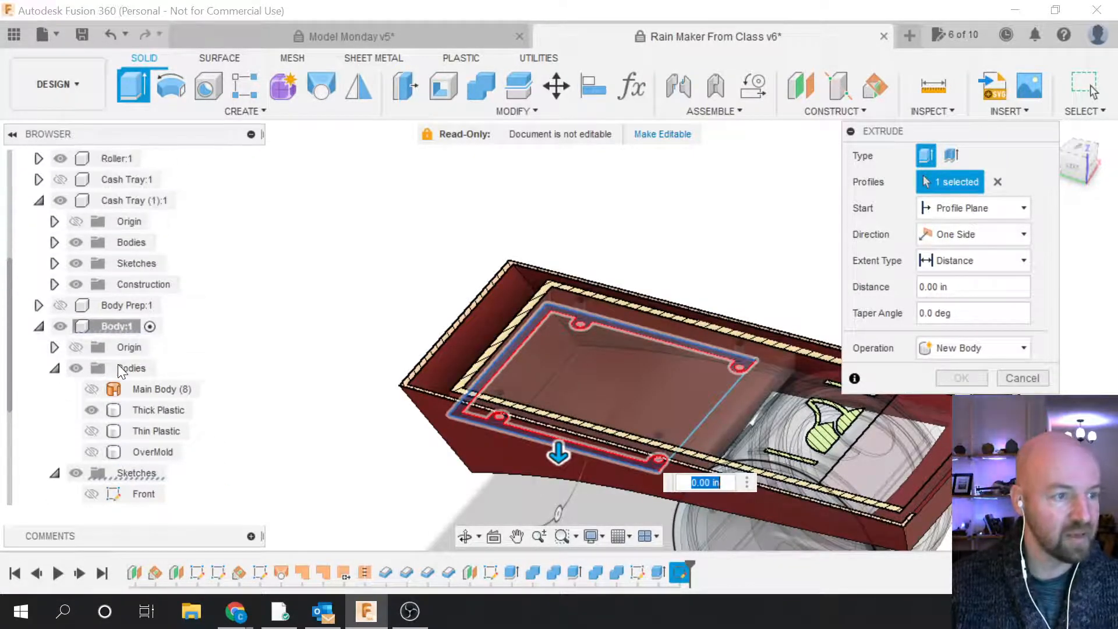
{"action": "scroll", "coordinate": [118, 366], "scroll_direction": "up", "scroll_amount": 1}
{"action": "left_click", "coordinate": [39, 222]}
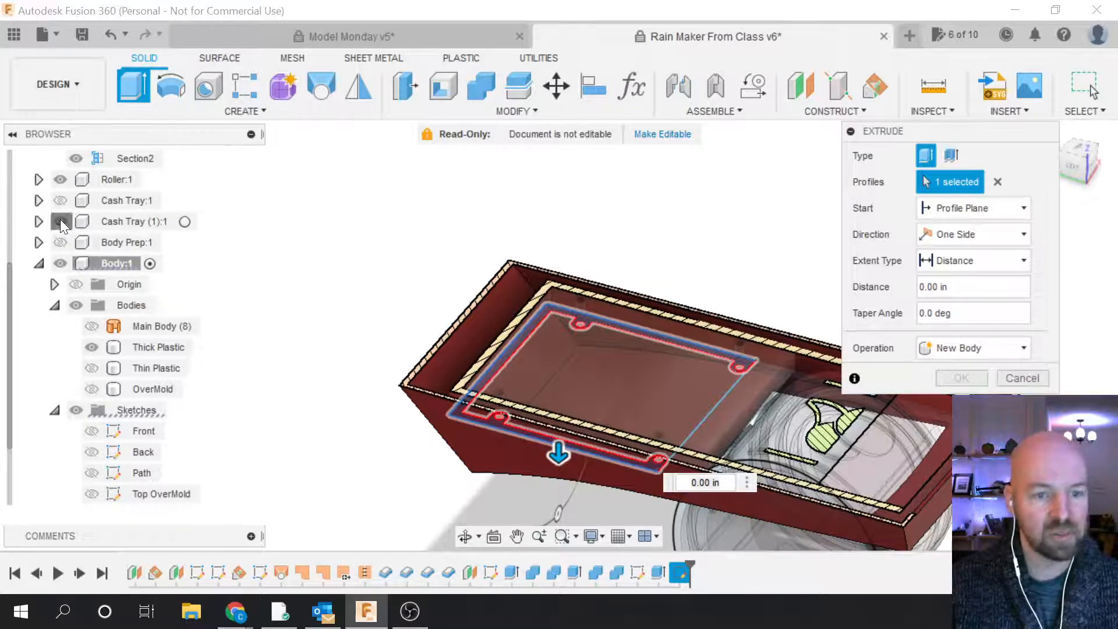
{"action": "left_click", "coordinate": [61, 222]}
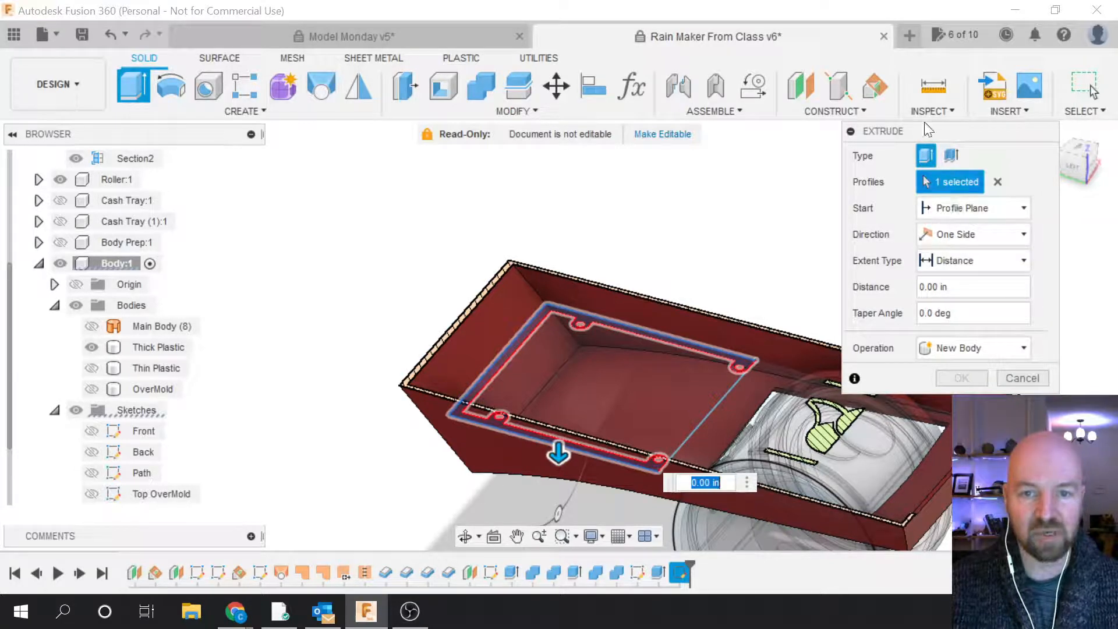
{"action": "left_click_drag", "start_coordinate": [922, 134], "coordinate": [906, 151]}
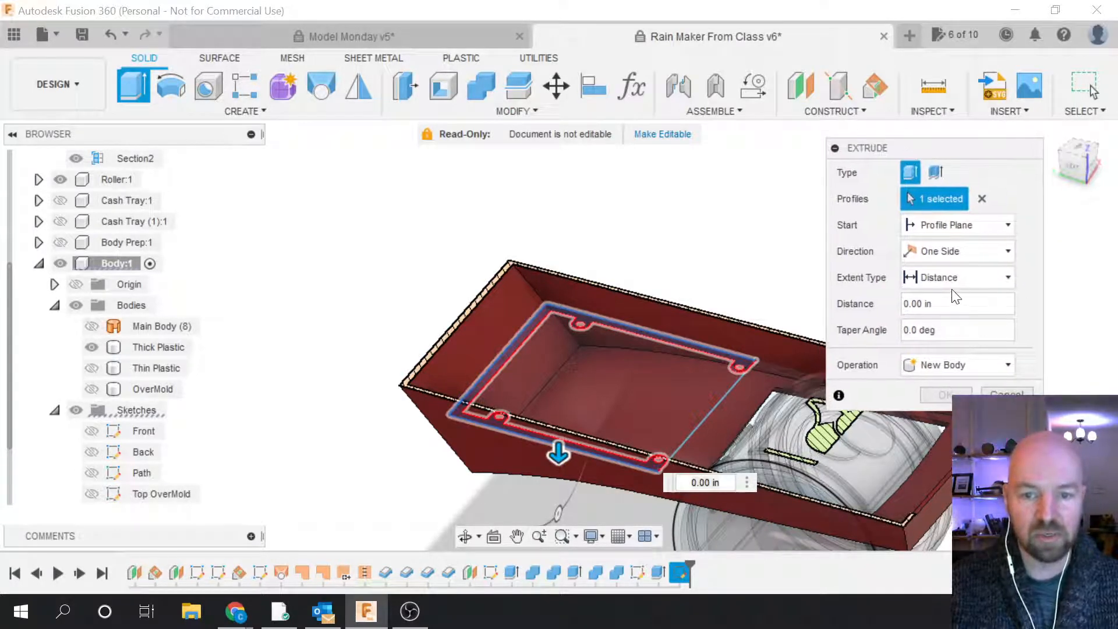
Step: Try a To Object extent up to the Thick Plastic body, testing the extend options
{"action": "left_click", "coordinate": [956, 282]}
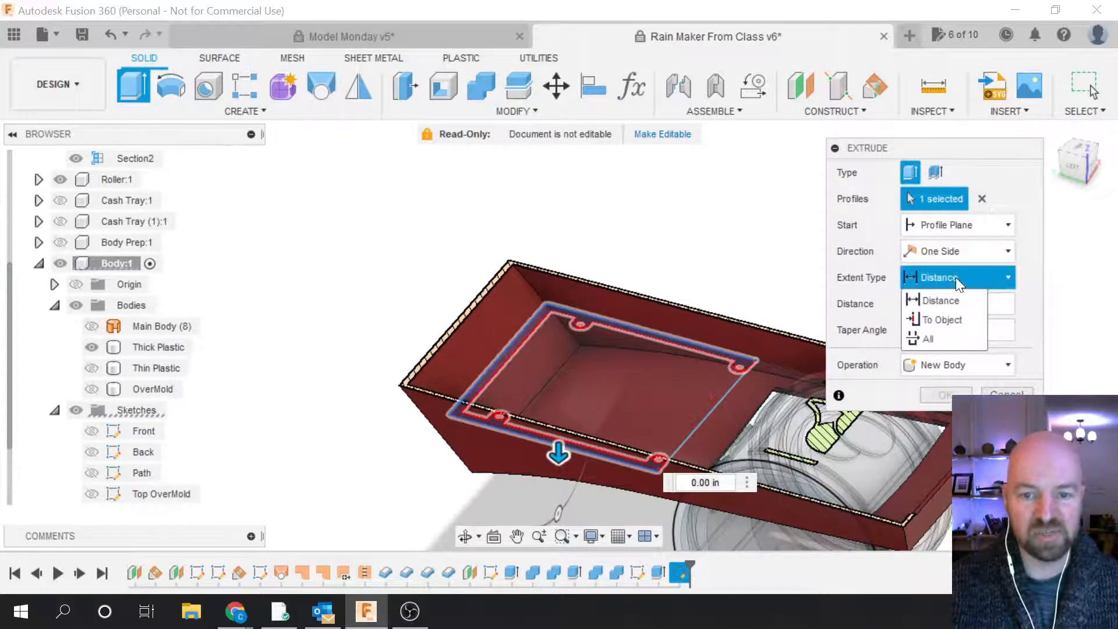
{"action": "left_click", "coordinate": [938, 319]}
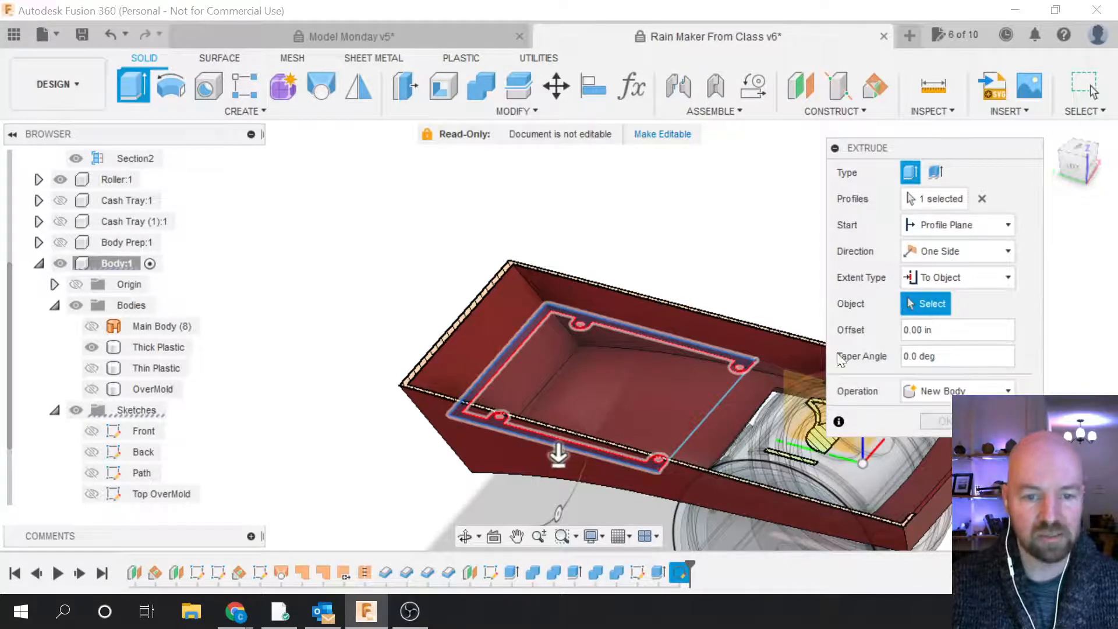
{"action": "left_click", "coordinate": [720, 425]}
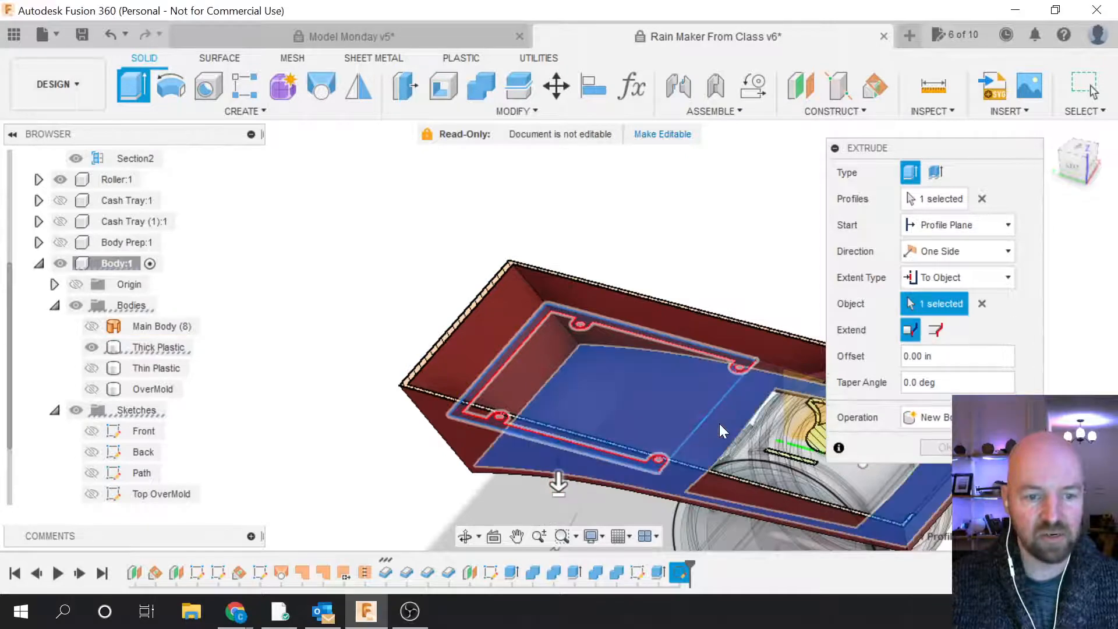
{"action": "left_click", "coordinate": [937, 330]}
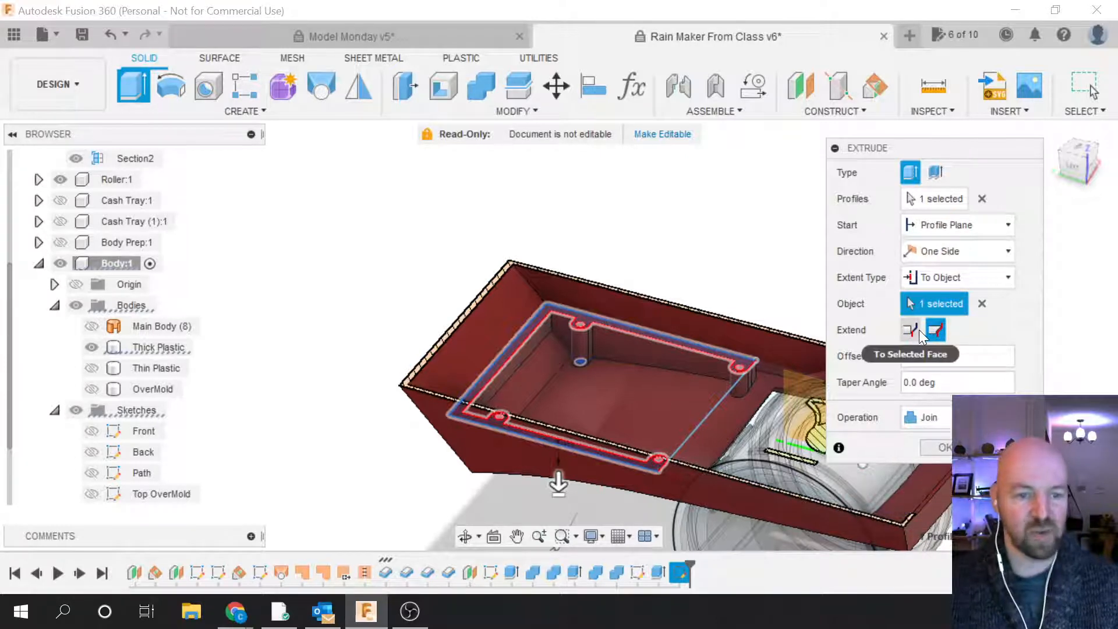
{"action": "left_click", "coordinate": [912, 331]}
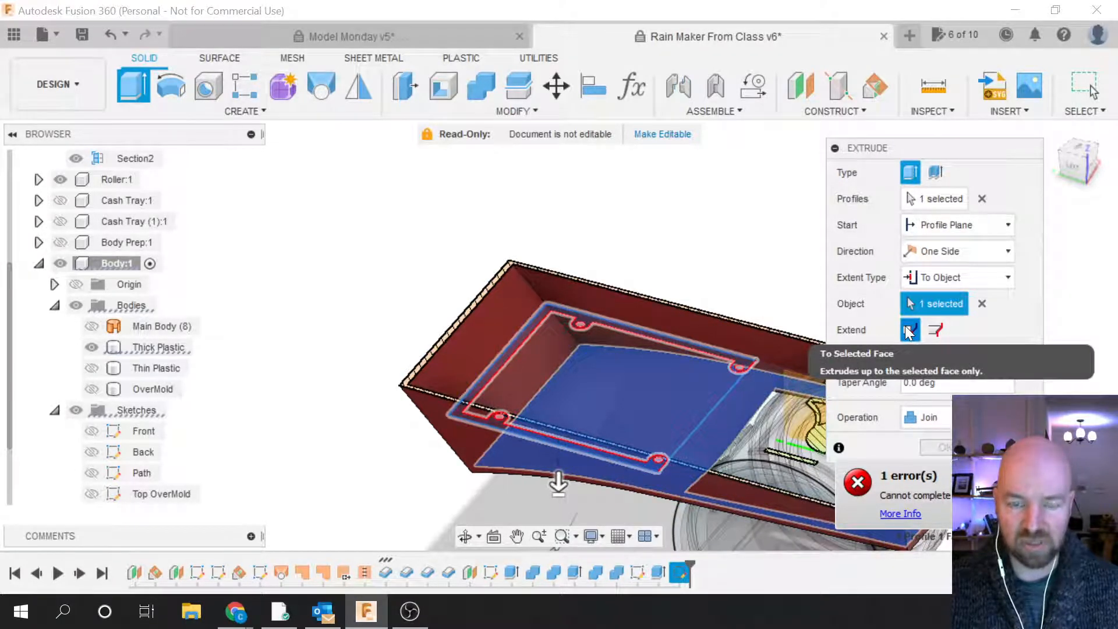
{"action": "left_click", "coordinate": [936, 330]}
{"action": "scroll", "coordinate": [757, 385], "scroll_direction": "up", "scroll_amount": 2}
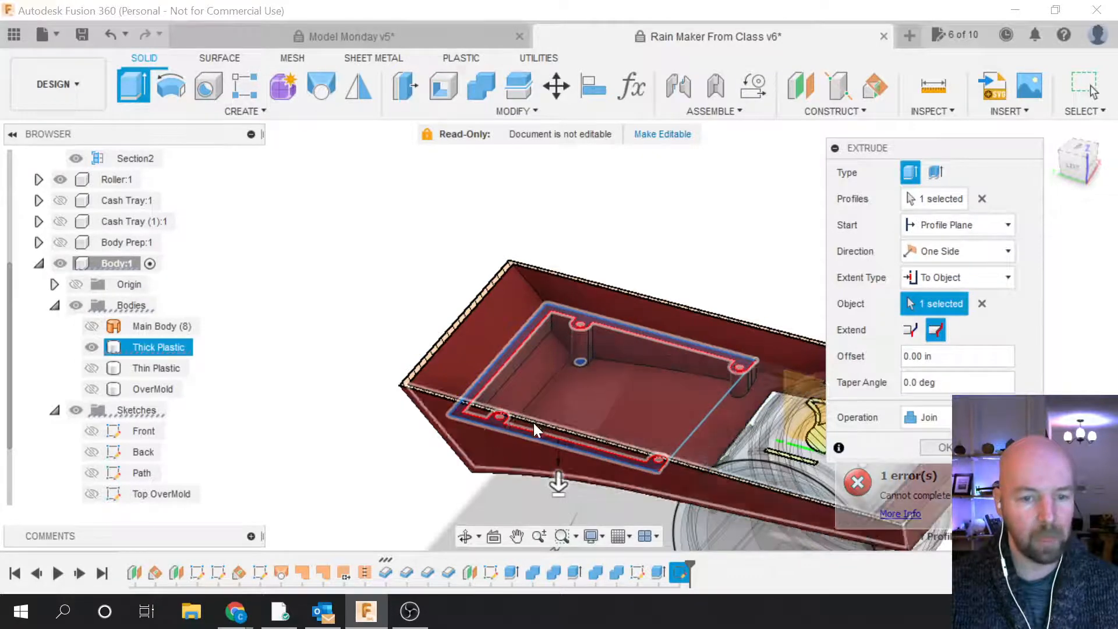
{"action": "scroll", "coordinate": [624, 420], "scroll_direction": "up", "scroll_amount": 2}
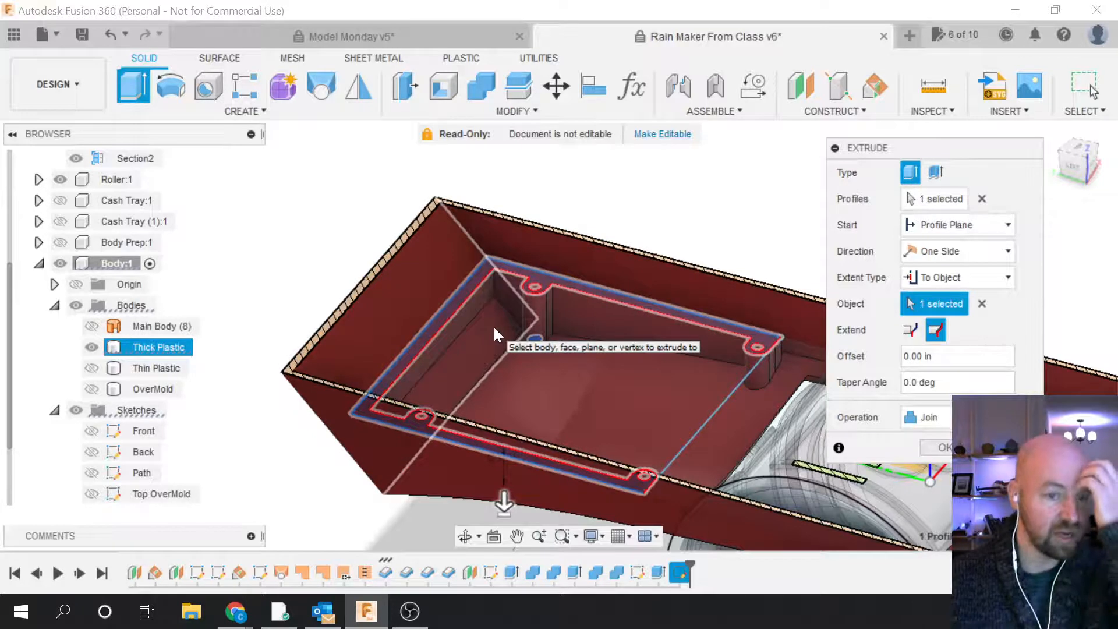
{"action": "scroll", "coordinate": [375, 266], "scroll_direction": "down", "scroll_amount": 3}
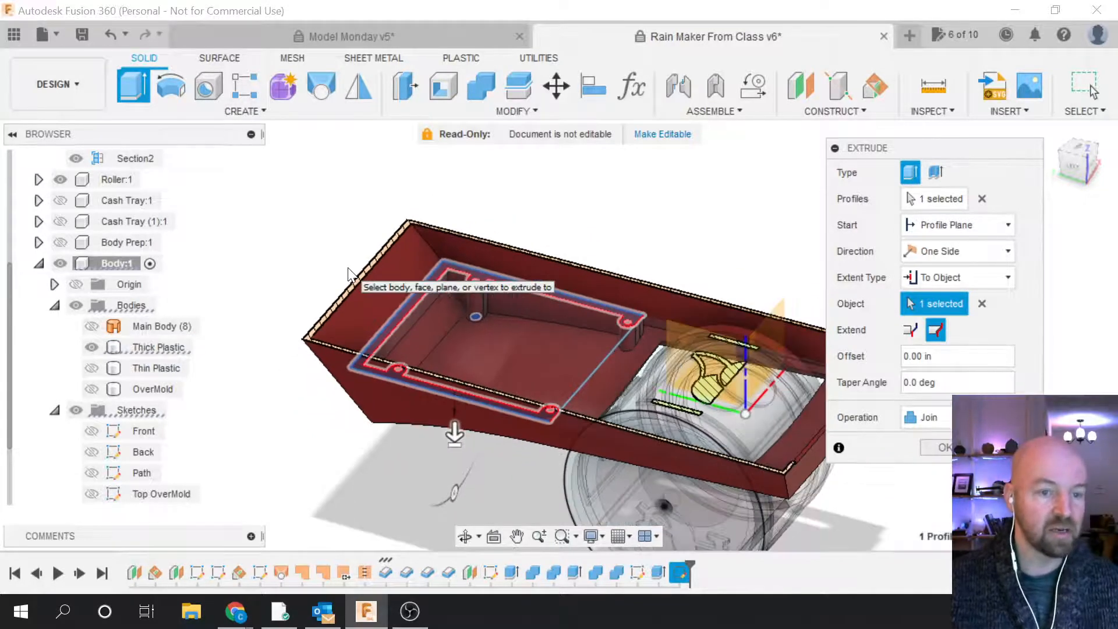
{"action": "scroll", "coordinate": [408, 338], "scroll_direction": "up", "scroll_amount": 2}
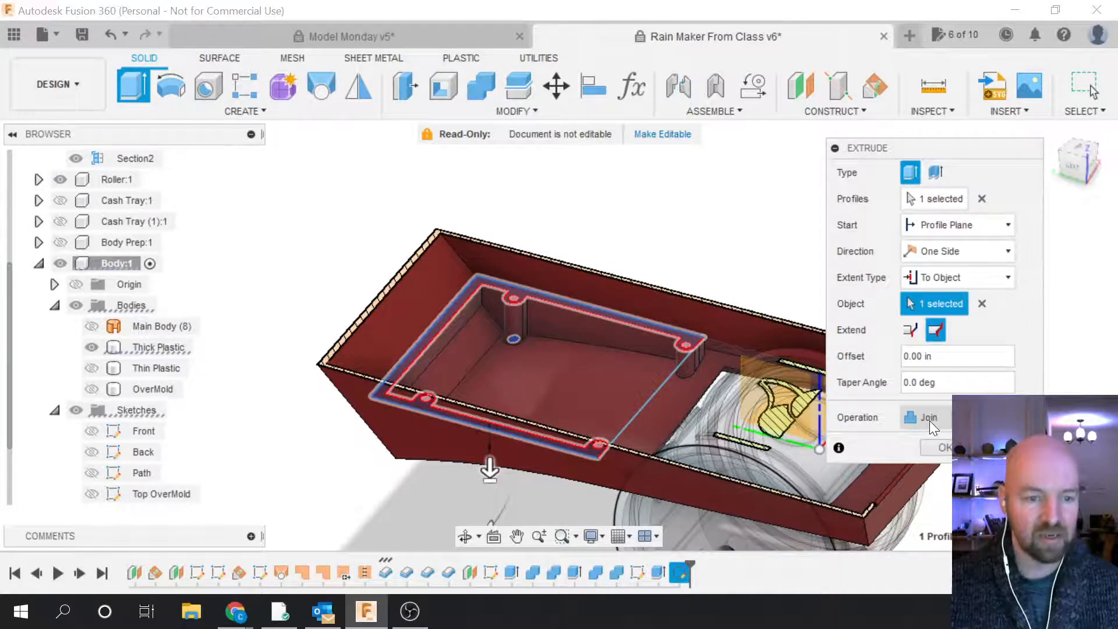
{"action": "scroll", "coordinate": [740, 397], "scroll_direction": "down", "scroll_amount": 2}
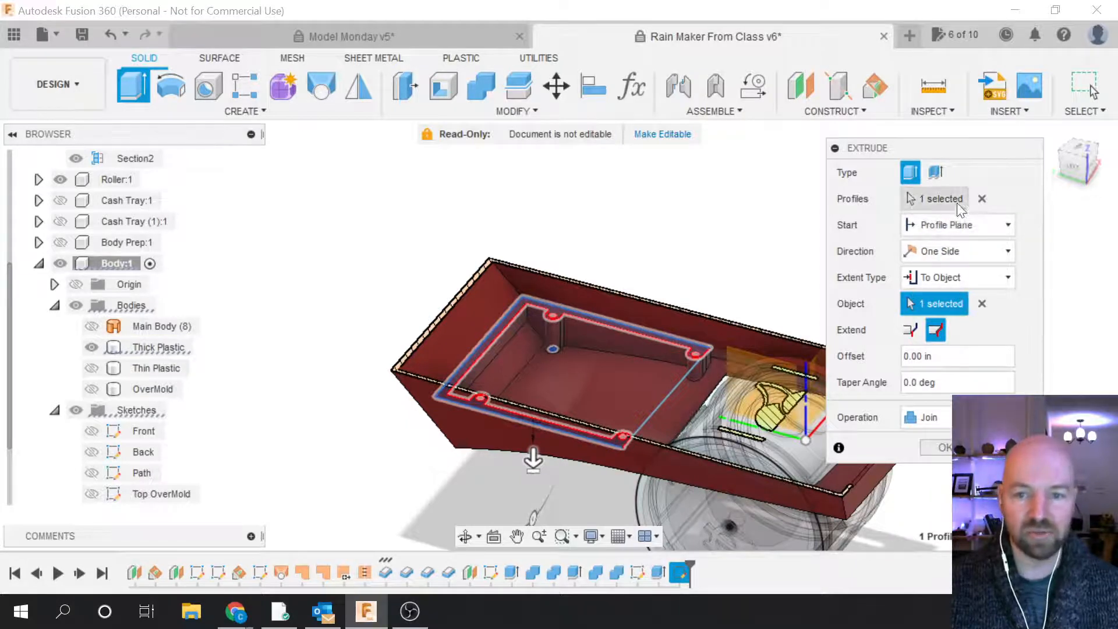
Step: Extrude the tray outline a Distance of 0.90 in downward as a New Body, Body21
{"action": "left_click", "coordinate": [982, 304]}
{"action": "left_click", "coordinate": [967, 278]}
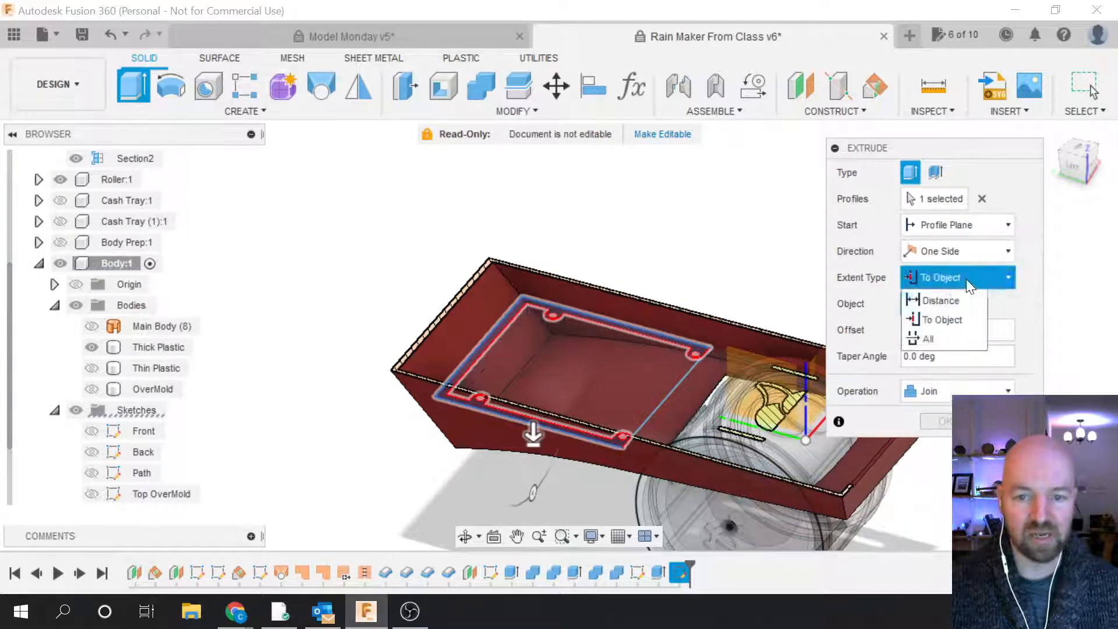
{"action": "left_click", "coordinate": [956, 300]}
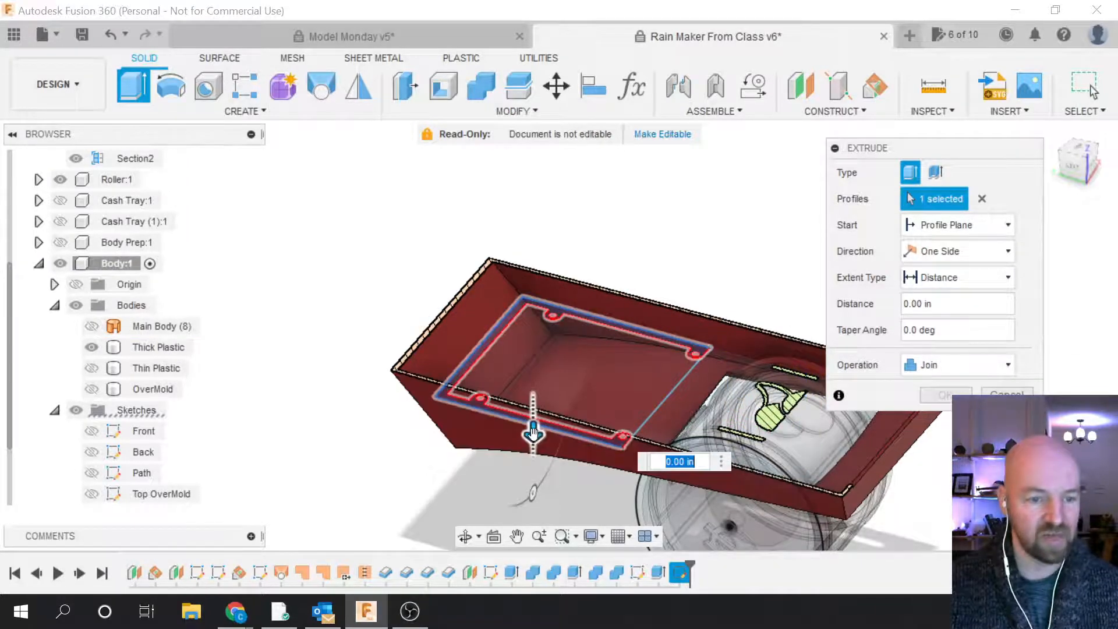
{"action": "left_click_drag", "start_coordinate": [533, 432], "coordinate": [534, 484]}
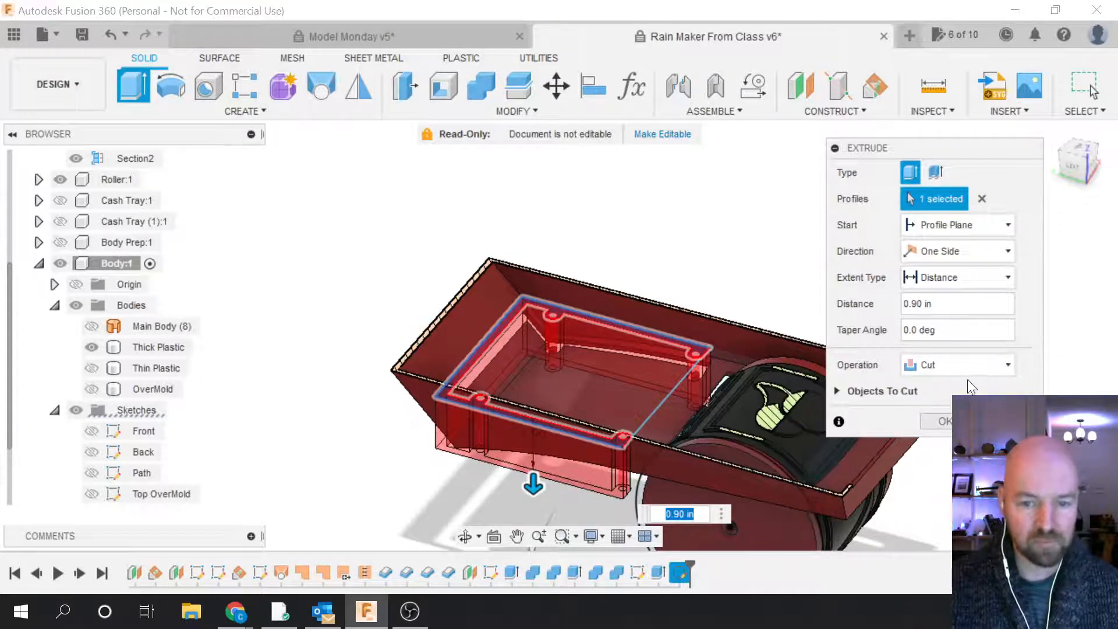
{"action": "left_click", "coordinate": [964, 364]}
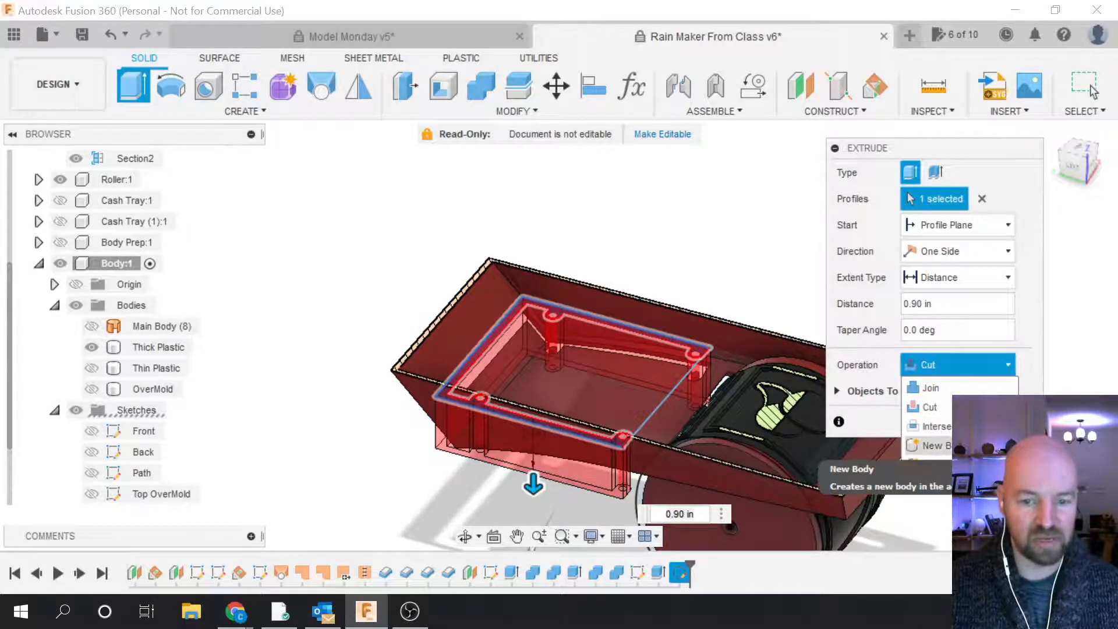
{"action": "left_click", "coordinate": [932, 446]}
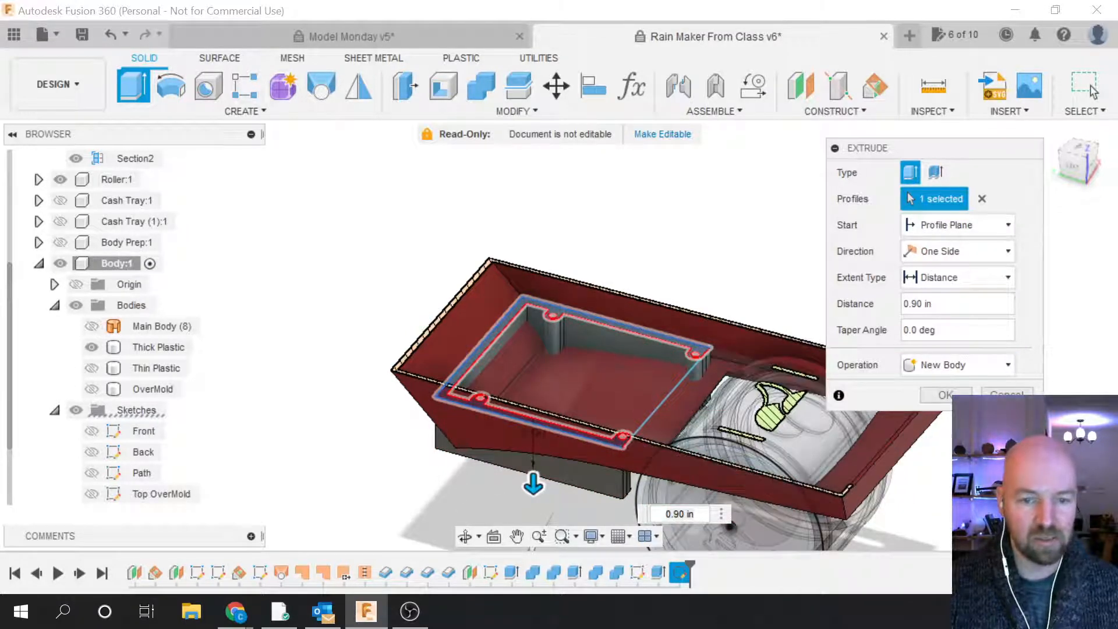
{"action": "left_click", "coordinate": [955, 396]}
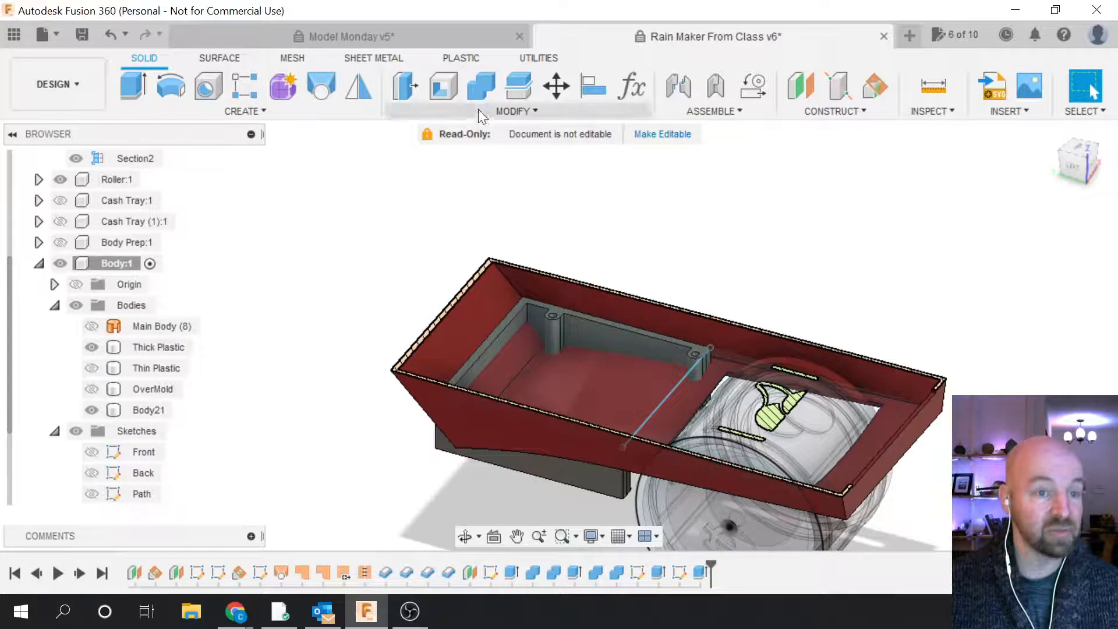
{"action": "left_click", "coordinate": [484, 88]}
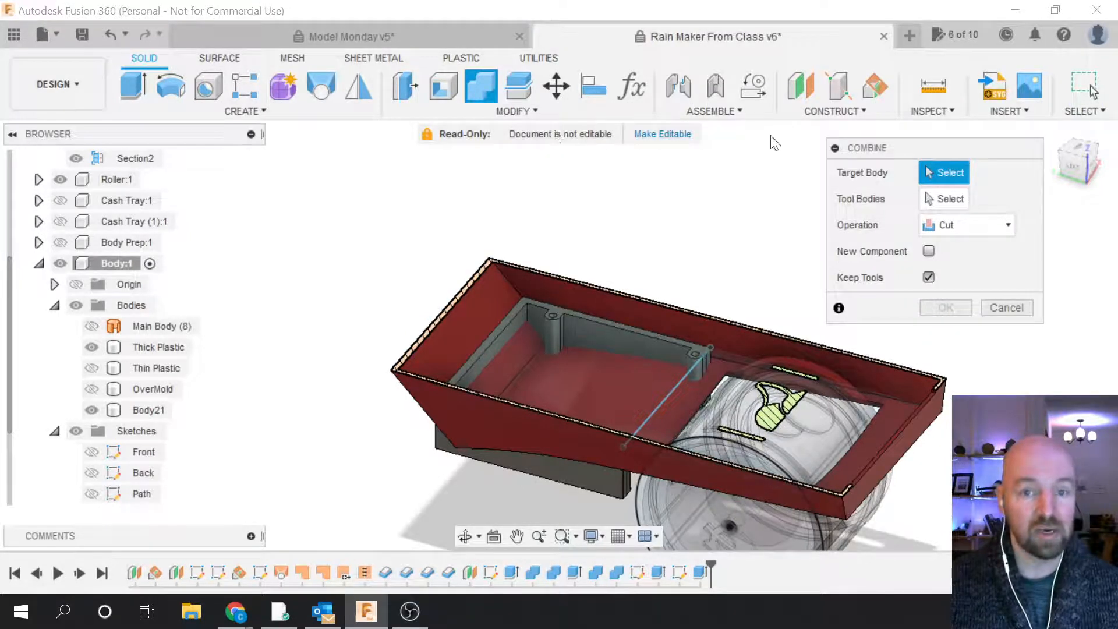
Step: Combine-cut with Body21 as target and Thick Plastic as the tool body, keeping tools
{"action": "left_click_drag", "start_coordinate": [860, 152], "coordinate": [878, 159]}
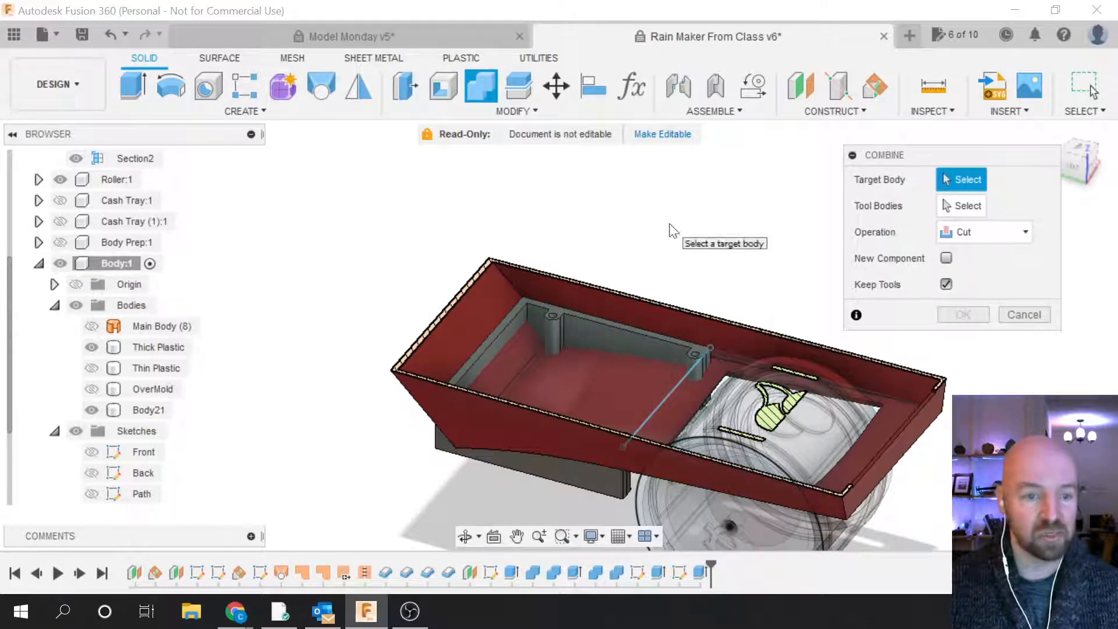
{"action": "left_click", "coordinate": [567, 326]}
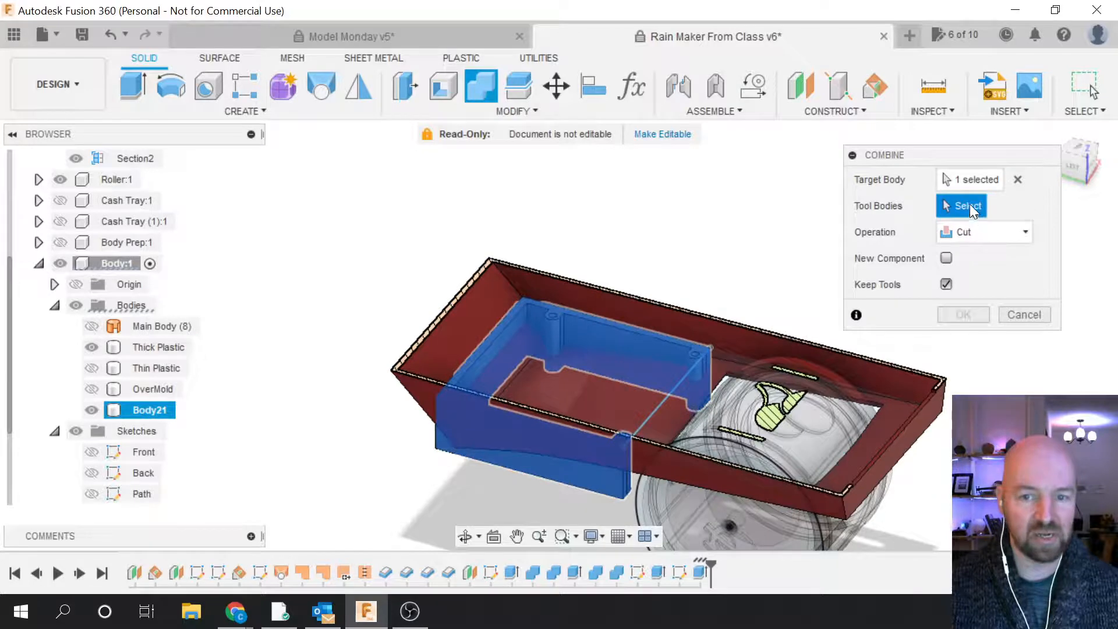
{"action": "left_click", "coordinate": [714, 337]}
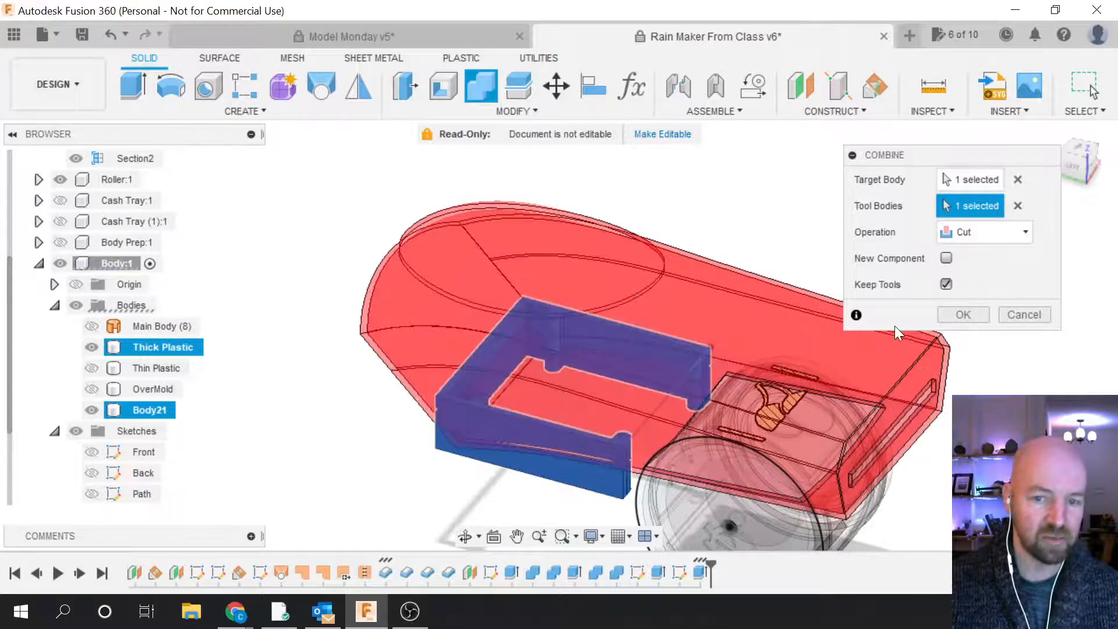
{"action": "left_click", "coordinate": [963, 314]}
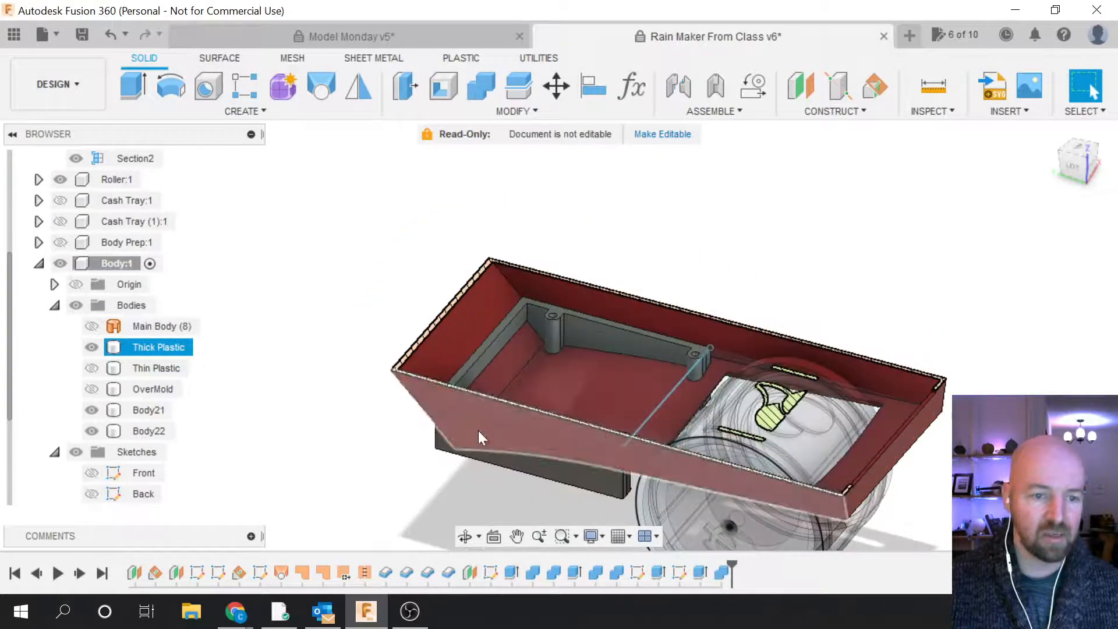
Step: Hide Body22, after comparing the view with it shown and hidden
{"action": "left_click", "coordinate": [93, 431]}
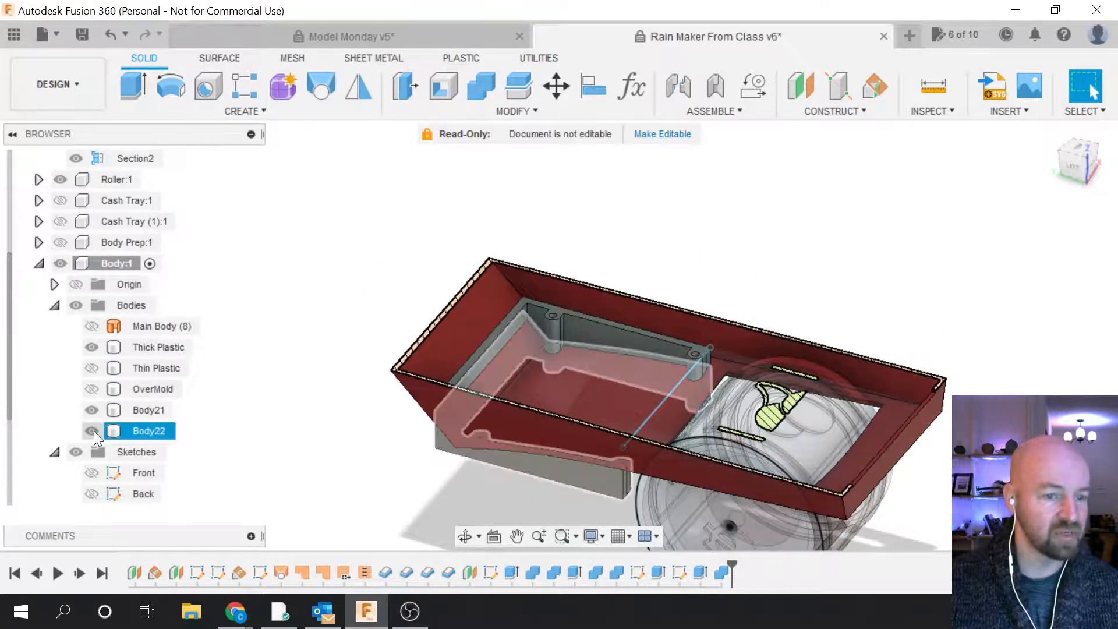
{"action": "left_click", "coordinate": [92, 431]}
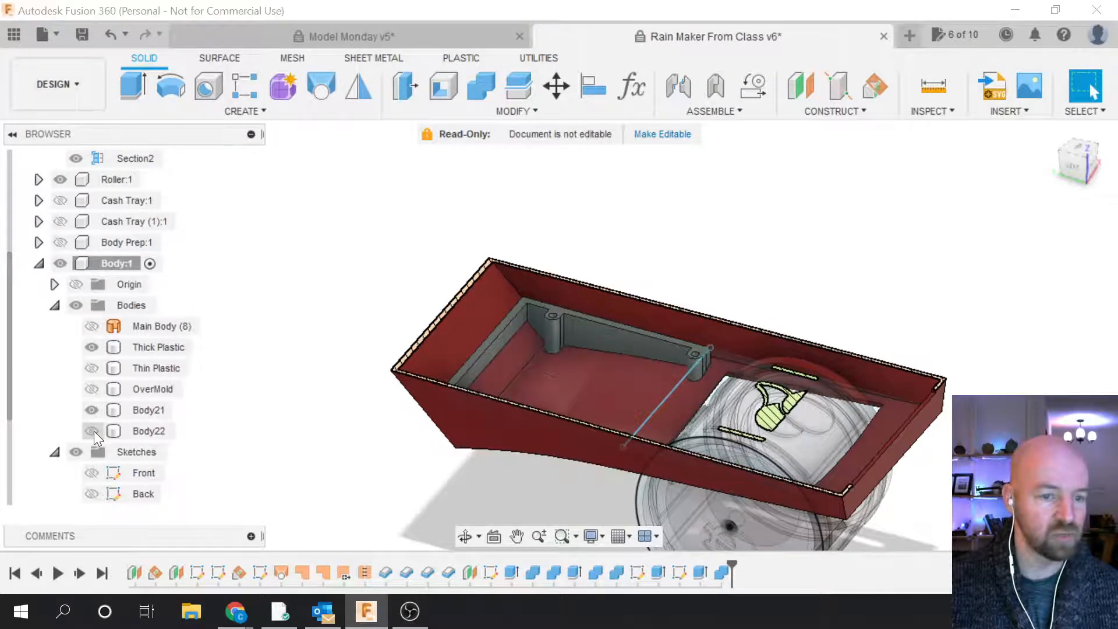
{"action": "left_click", "coordinate": [91, 432]}
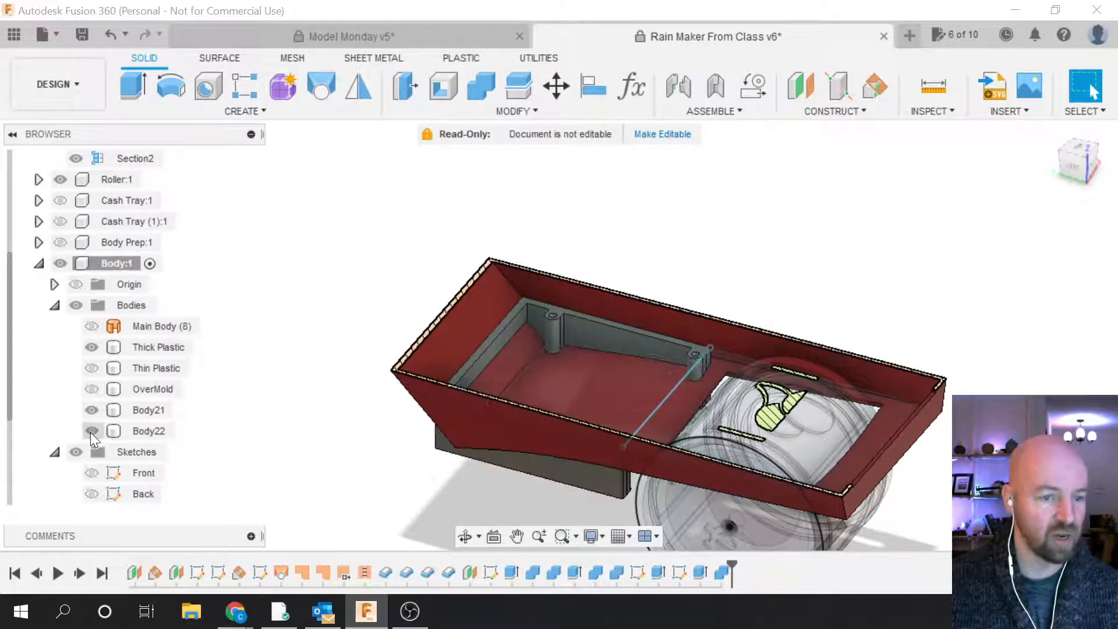
{"action": "left_click", "coordinate": [91, 430]}
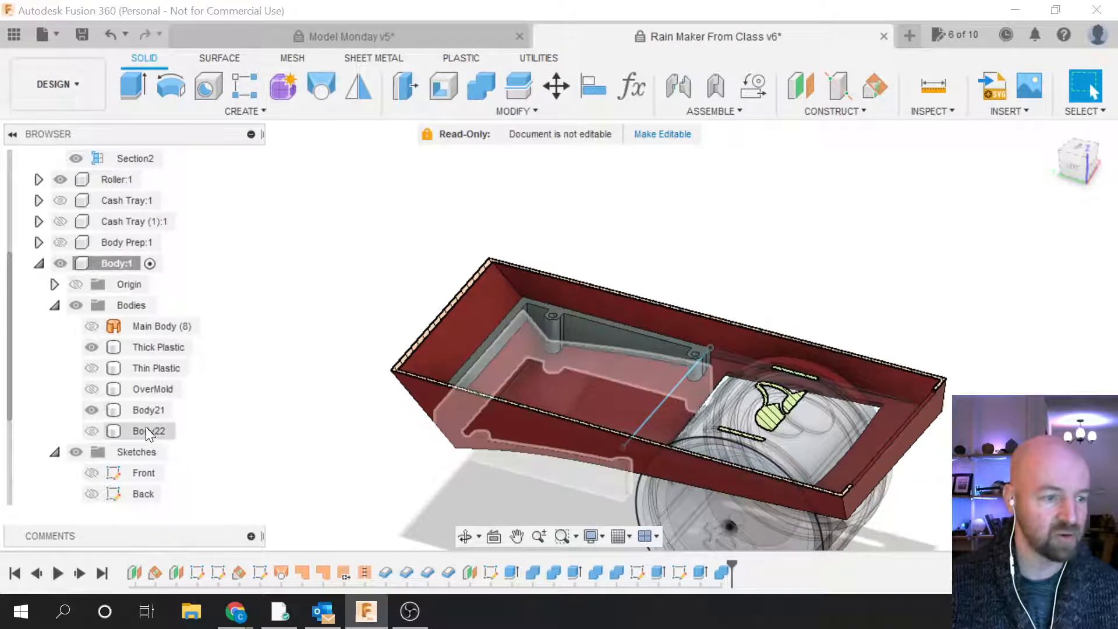
Step: Inspect the shell's new tray mount from front-on and angled top-down views
{"action": "left_click", "coordinate": [573, 334]}
{"action": "left_click", "coordinate": [603, 330]}
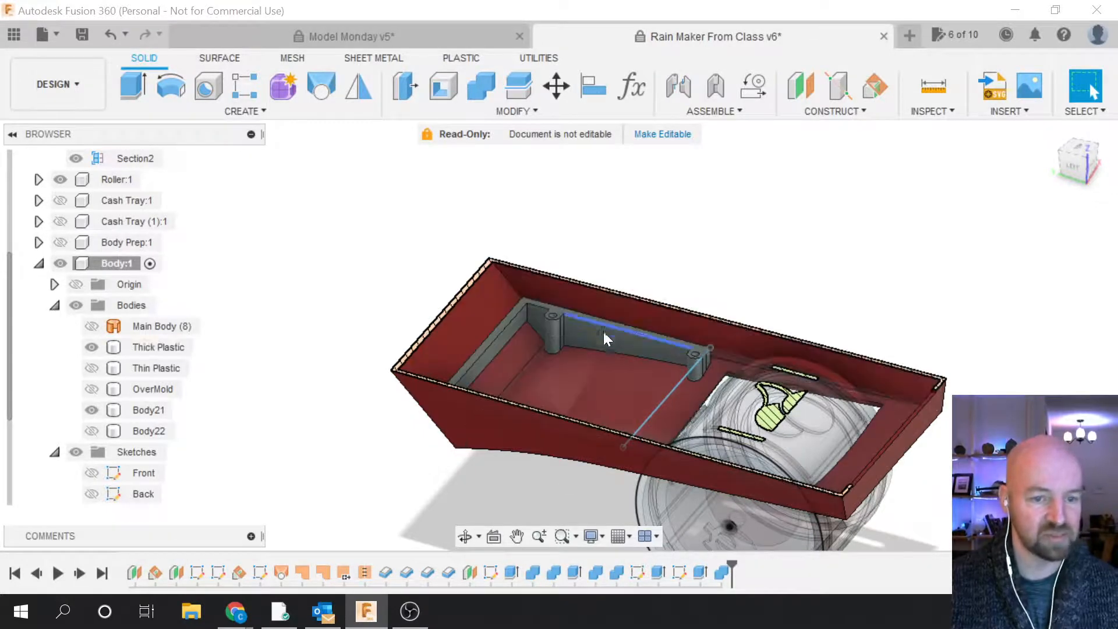
{"action": "left_click", "coordinate": [660, 354]}
{"action": "left_click", "coordinate": [728, 353]}
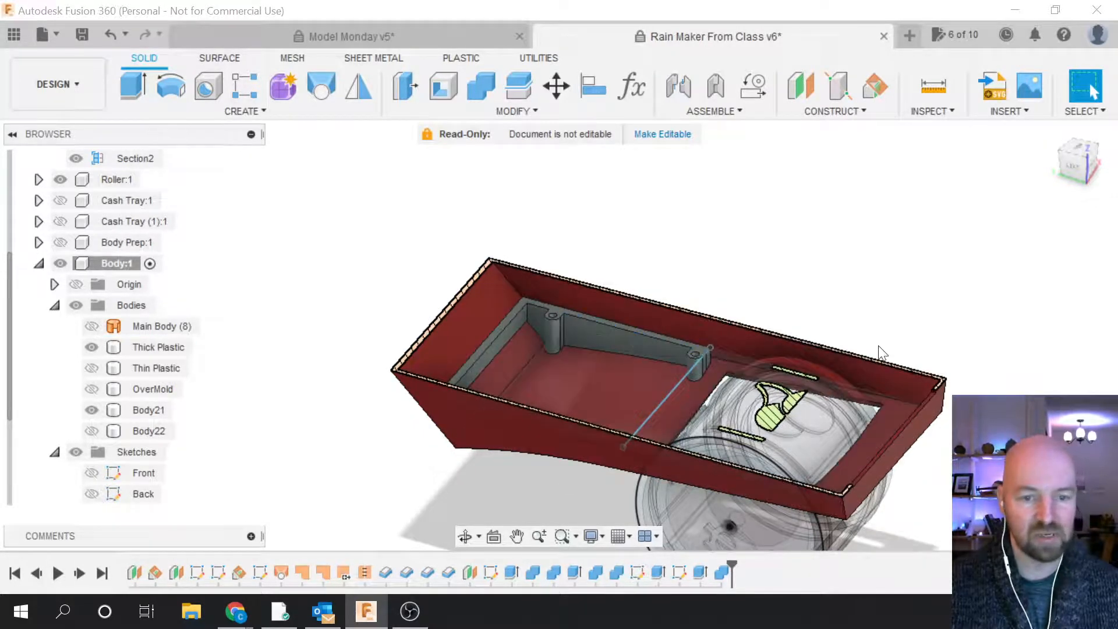
{"action": "left_click", "coordinate": [1078, 163]}
{"action": "middle_click_drag", "start_coordinate": [559, 334], "coordinate": [629, 361], "text": "shift"}
{"action": "left_click", "coordinate": [1074, 169]}
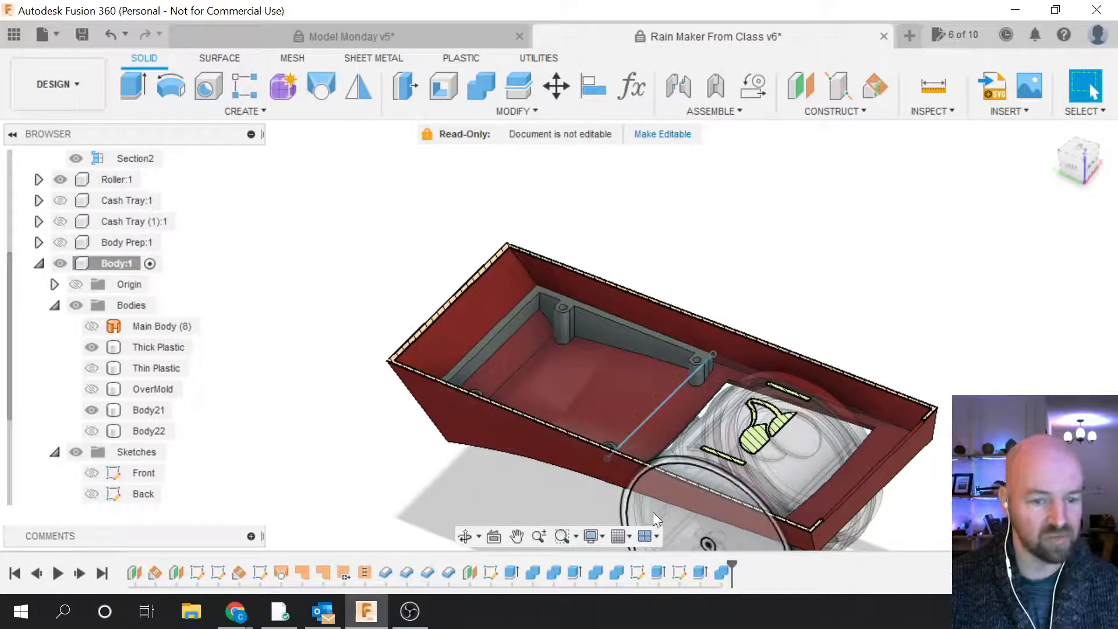
Step: Restore Body22 and start a new tray outline extrusion with Cash Tray (1):1 hidden and Thick Plastic shown
{"action": "key", "text": "ctrl+z"}
{"action": "key", "text": "ctrl+z"}
{"action": "key", "text": "ctrl+z"}
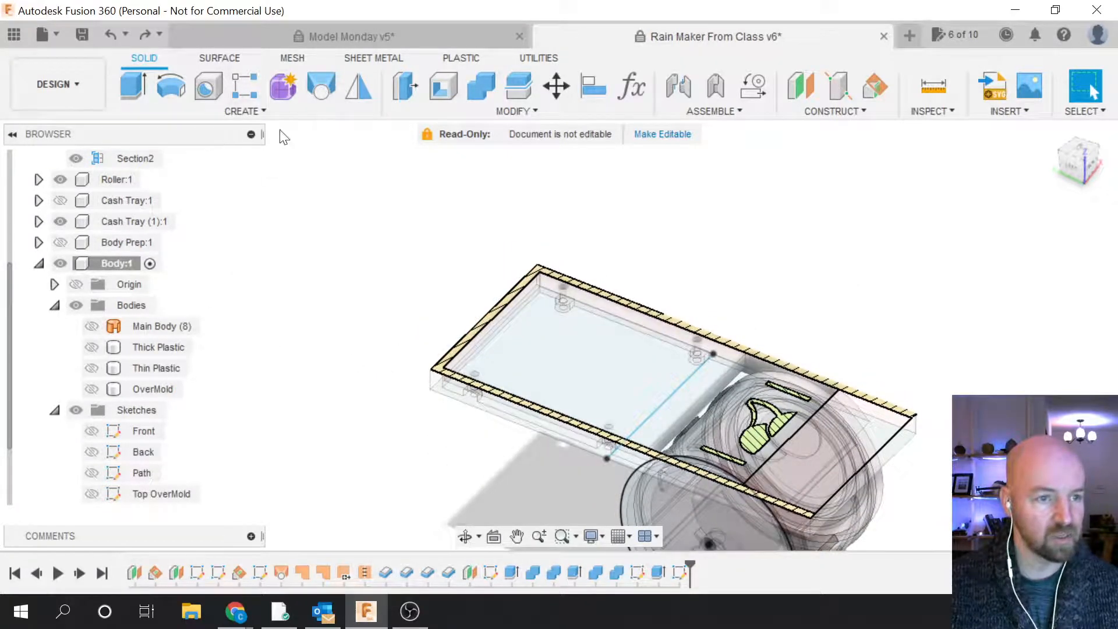
{"action": "left_click", "coordinate": [133, 88]}
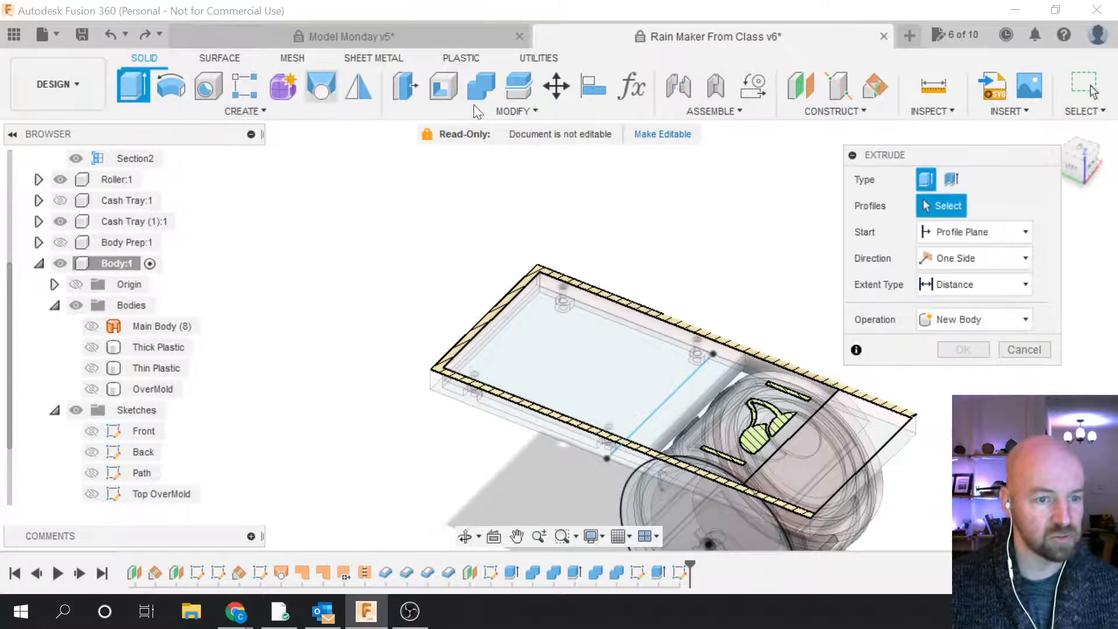
{"action": "left_click", "coordinate": [1103, 134]}
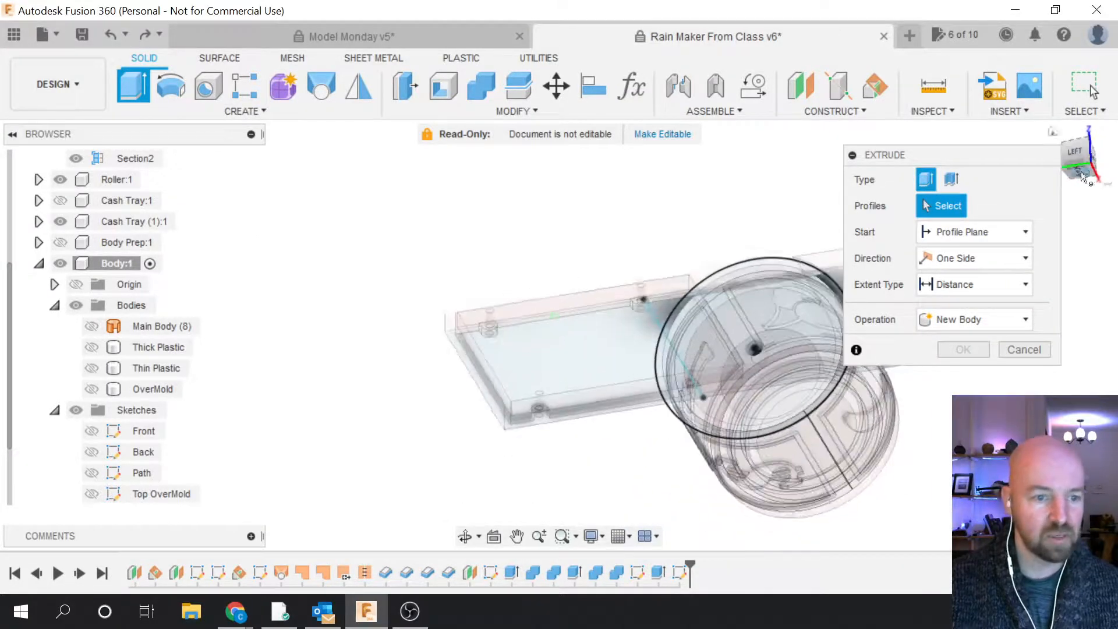
{"action": "left_click", "coordinate": [491, 331]}
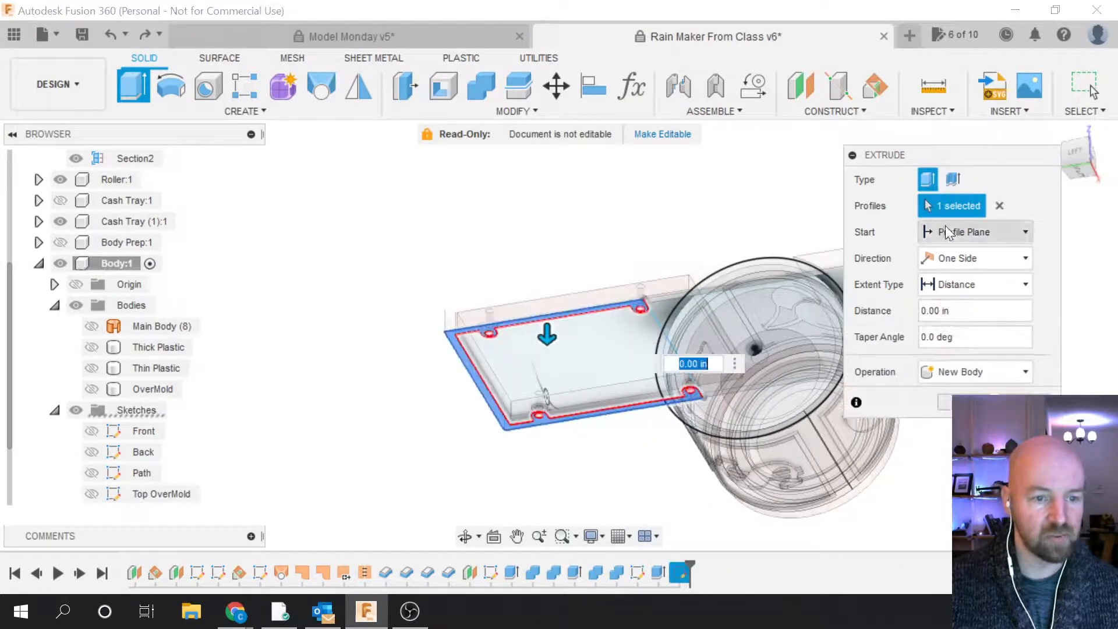
{"action": "left_click_drag", "start_coordinate": [1083, 152], "coordinate": [1066, 201]}
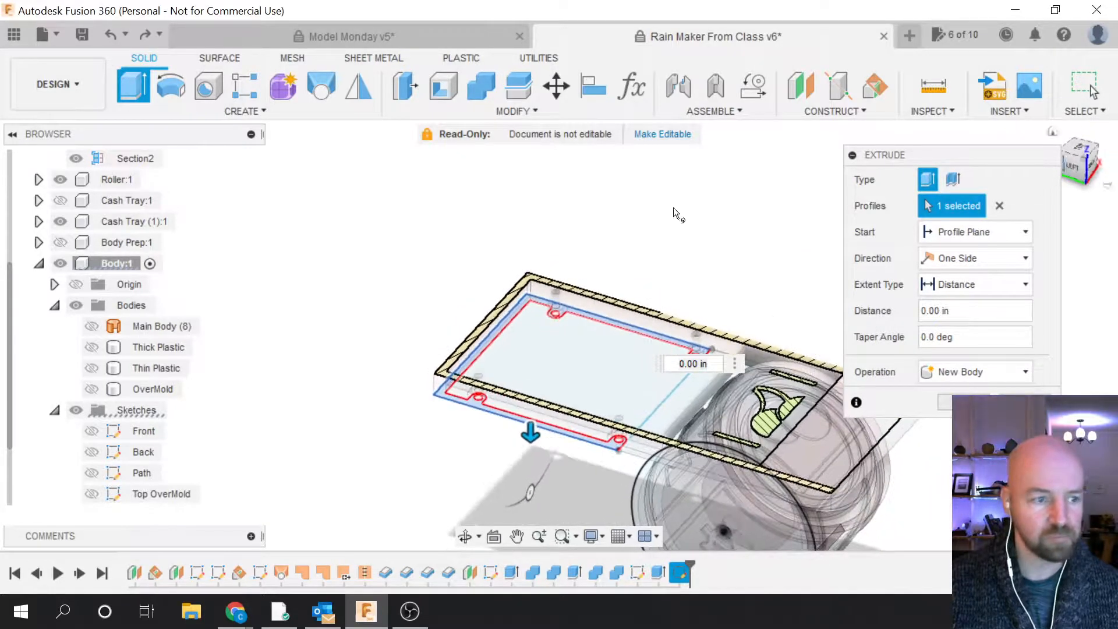
{"action": "left_click", "coordinate": [60, 222]}
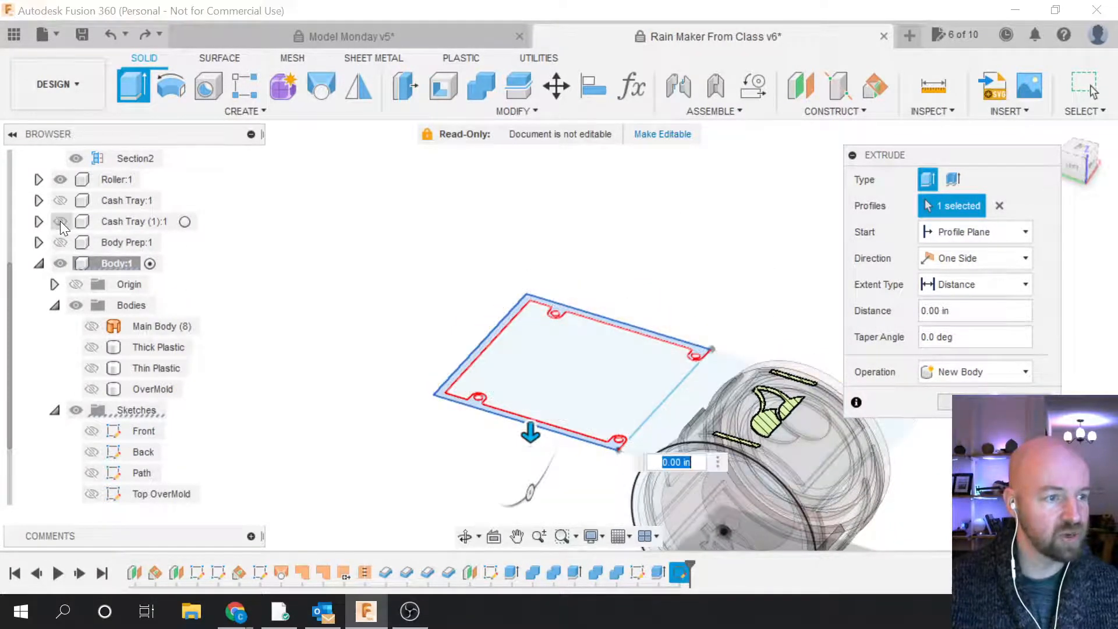
{"action": "left_click", "coordinate": [93, 350]}
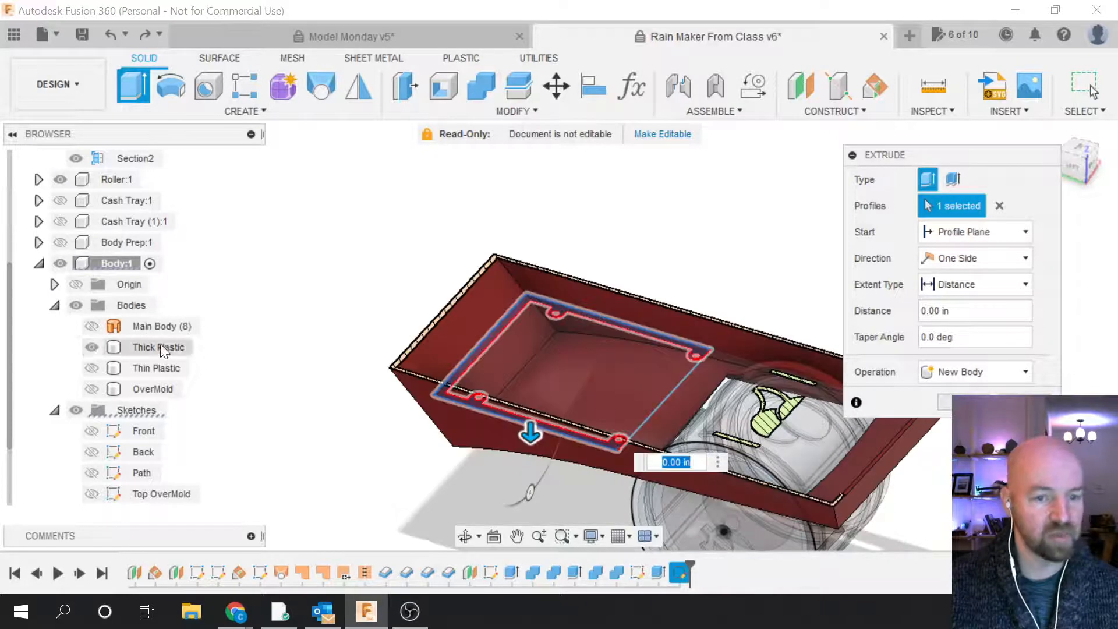
Step: Extrude the profile To Object up to the Thick Plastic body, extending it to Join
{"action": "left_click", "coordinate": [978, 284]}
{"action": "left_click", "coordinate": [967, 325]}
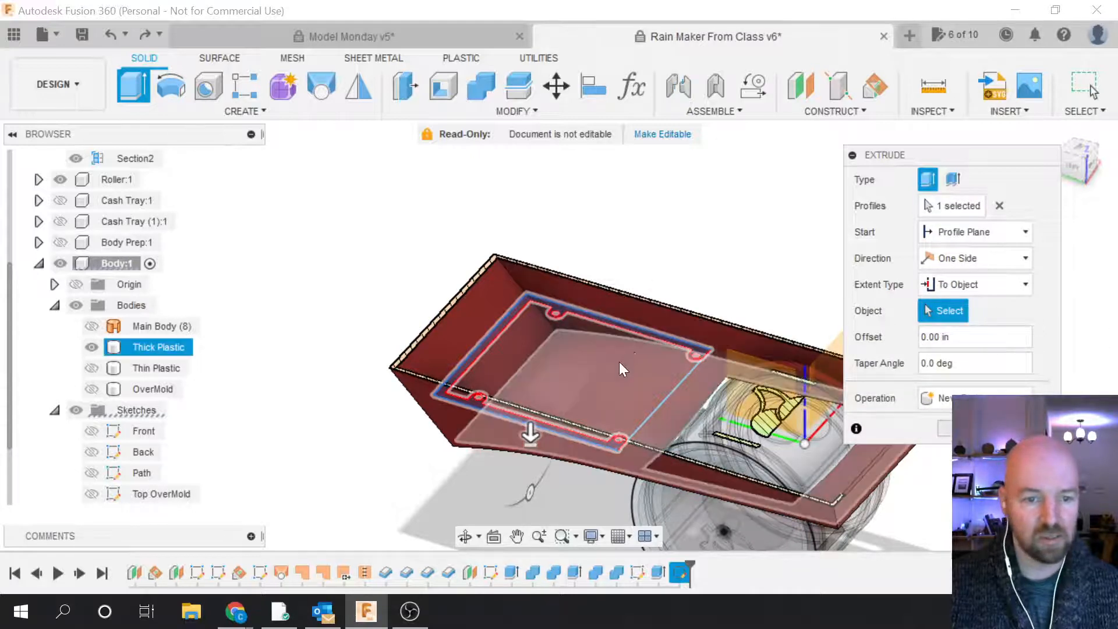
{"action": "left_click", "coordinate": [662, 411]}
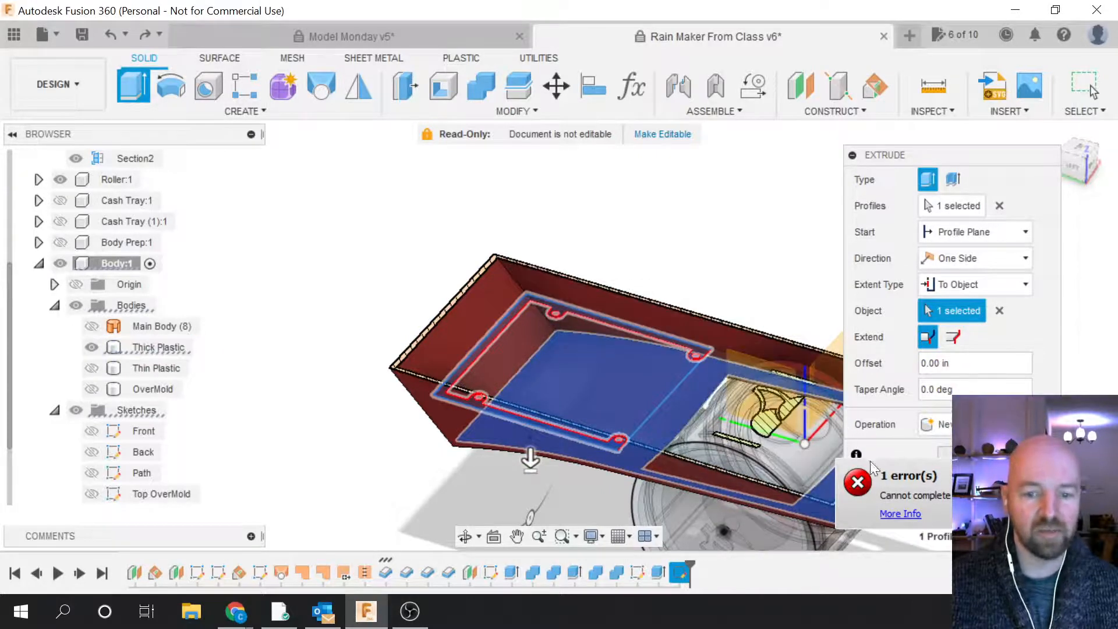
{"action": "left_click", "coordinate": [953, 337]}
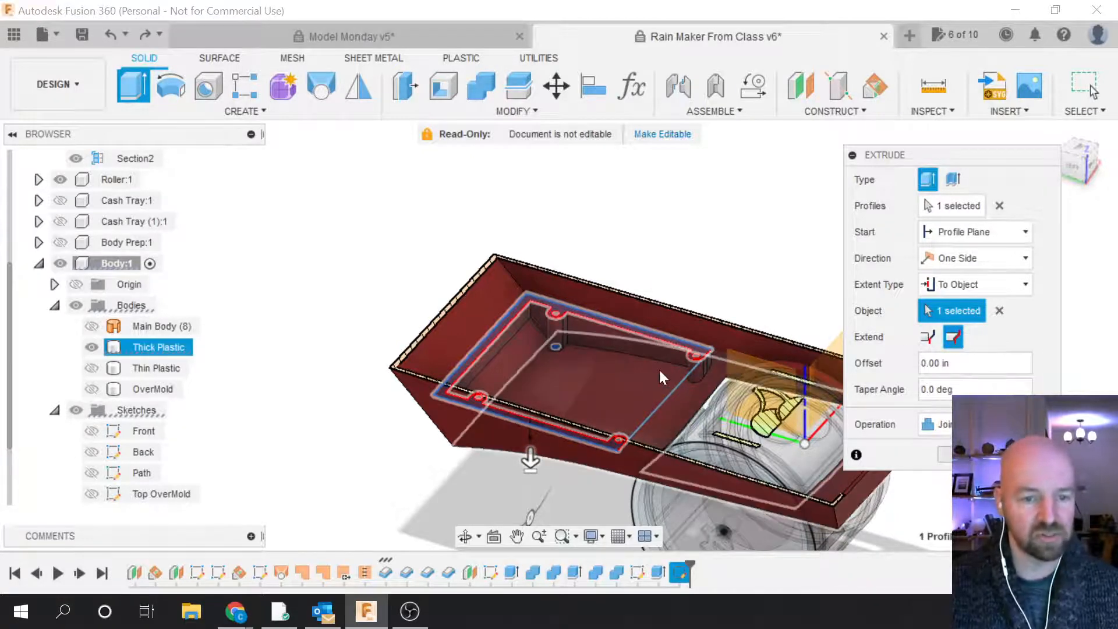
{"action": "left_click", "coordinate": [945, 454]}
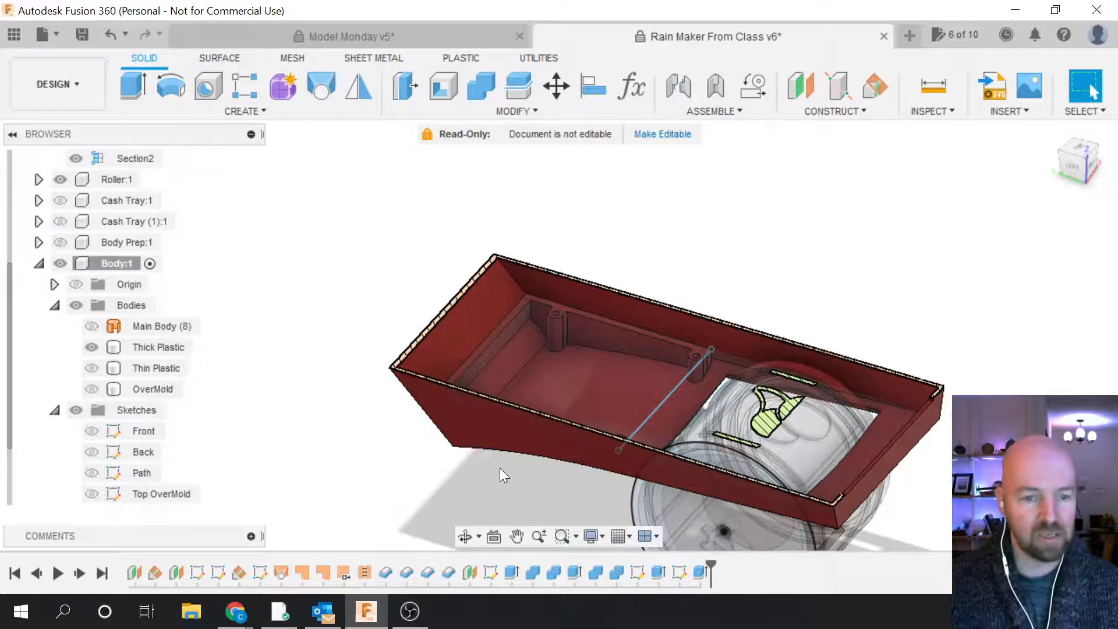
Step: Show the Thin Plastic body, collapse Sketches, and turn off the Section2 section cut
{"action": "scroll", "coordinate": [481, 475], "scroll_direction": "down", "scroll_amount": 1}
{"action": "left_click", "coordinate": [669, 382]}
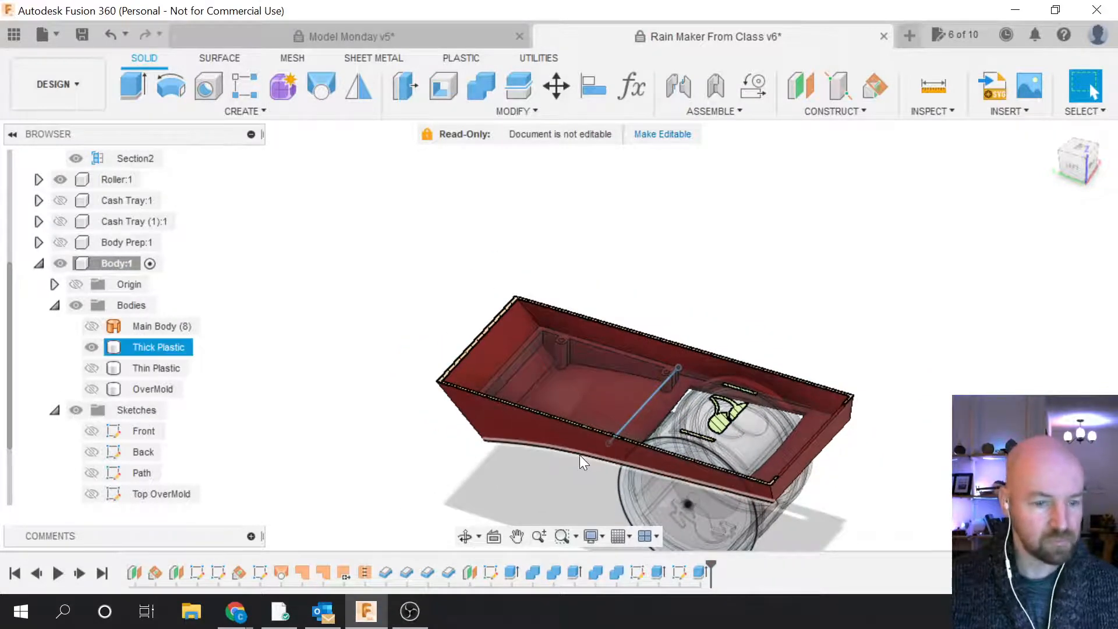
{"action": "left_click", "coordinate": [585, 453]}
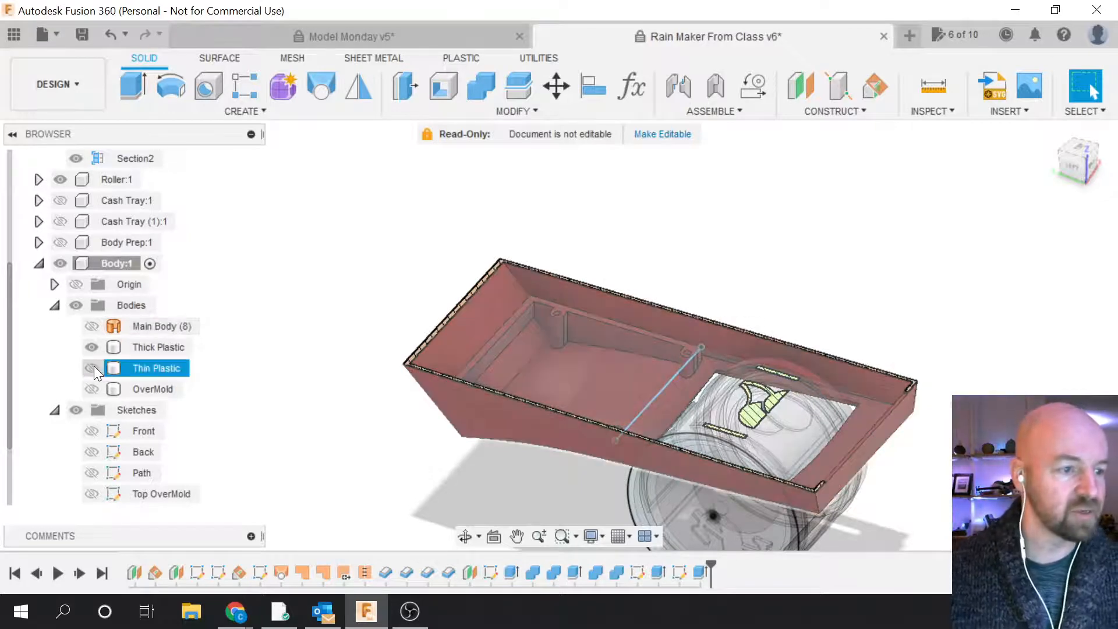
{"action": "left_click", "coordinate": [92, 368]}
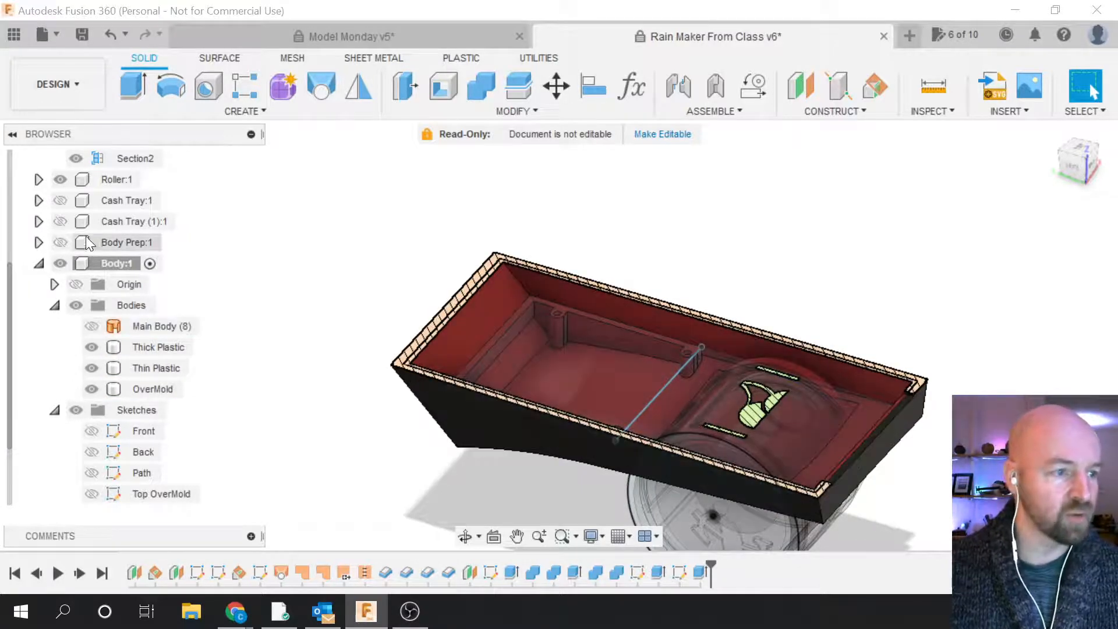
{"action": "left_click", "coordinate": [55, 410]}
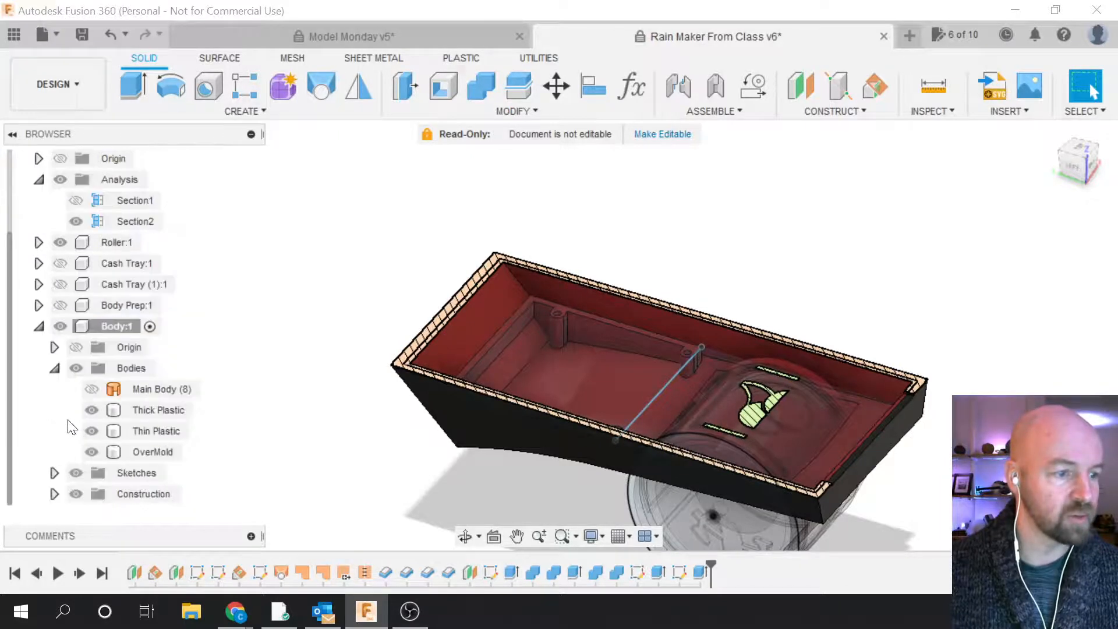
{"action": "scroll", "coordinate": [70, 424], "scroll_direction": "up", "scroll_amount": 3}
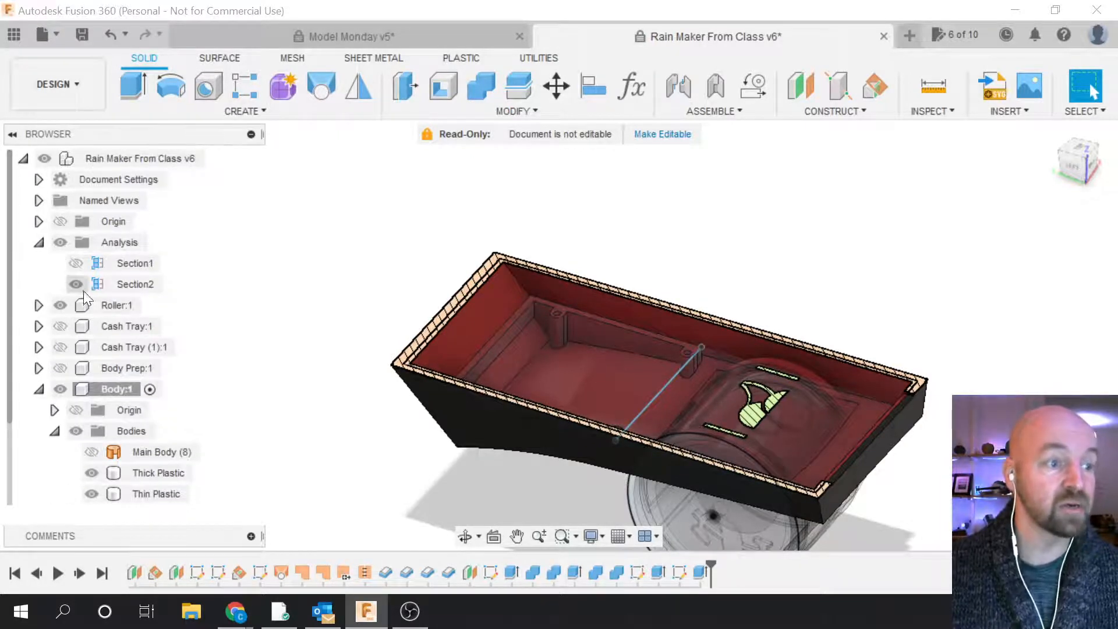
{"action": "left_click", "coordinate": [76, 284]}
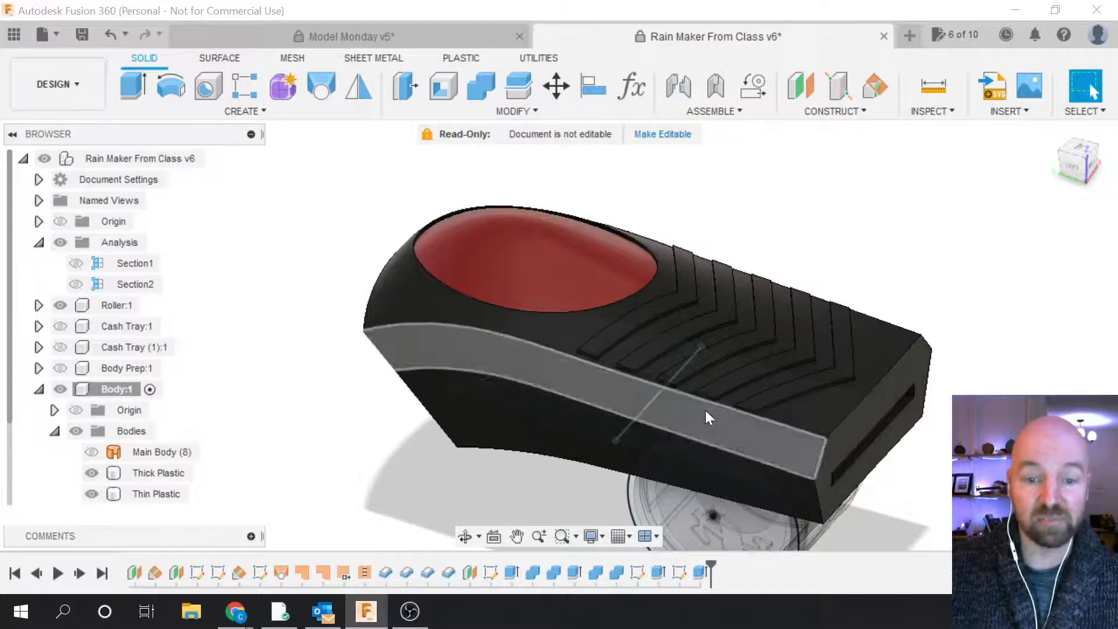
{"action": "left_click_drag", "start_coordinate": [1084, 170], "coordinate": [585, 339]}
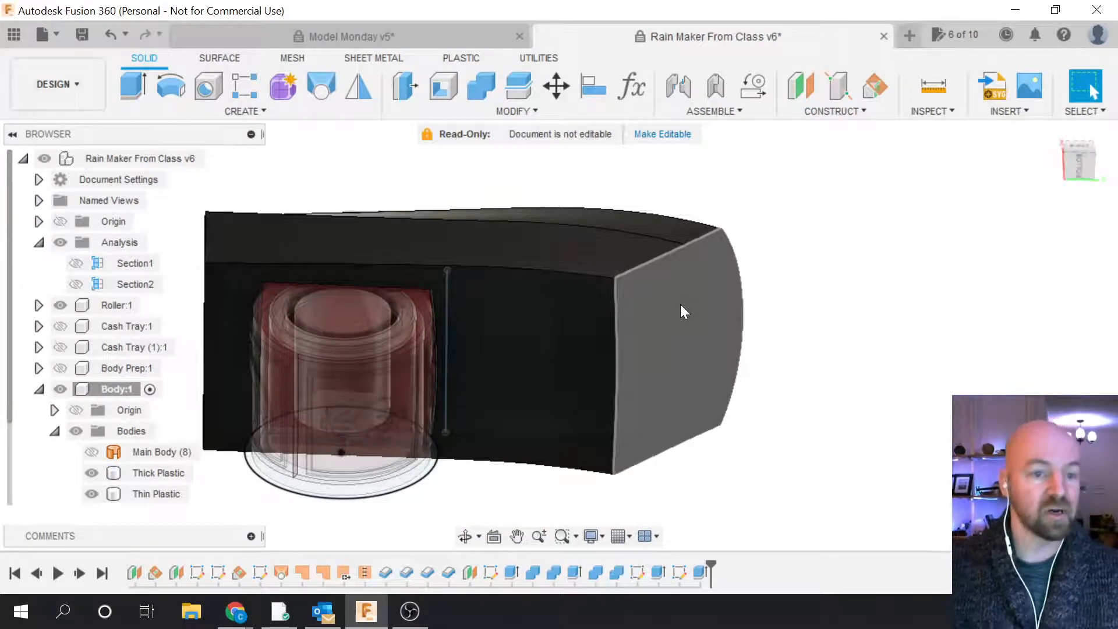
{"action": "left_click", "coordinate": [1078, 148]}
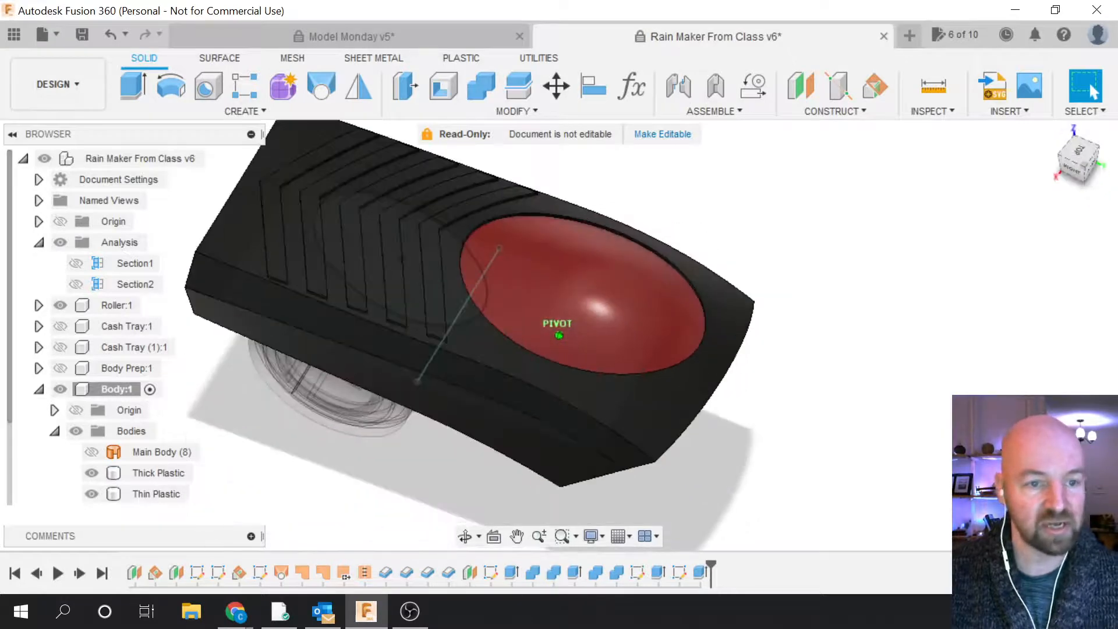
{"action": "middle_click_drag", "start_coordinate": [559, 335], "coordinate": [635, 326], "text": "shift"}
{"action": "middle_click_drag", "start_coordinate": [417, 308], "coordinate": [416, 303], "text": "shift"}
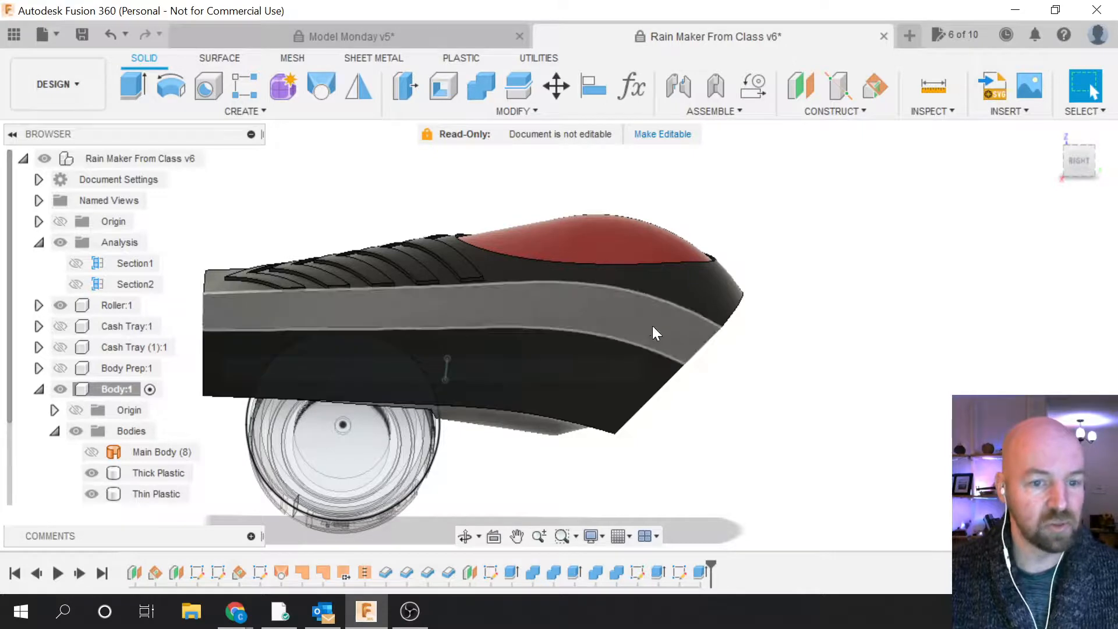
{"action": "middle_click_drag", "start_coordinate": [1099, 166], "coordinate": [1001, 208], "text": "shift"}
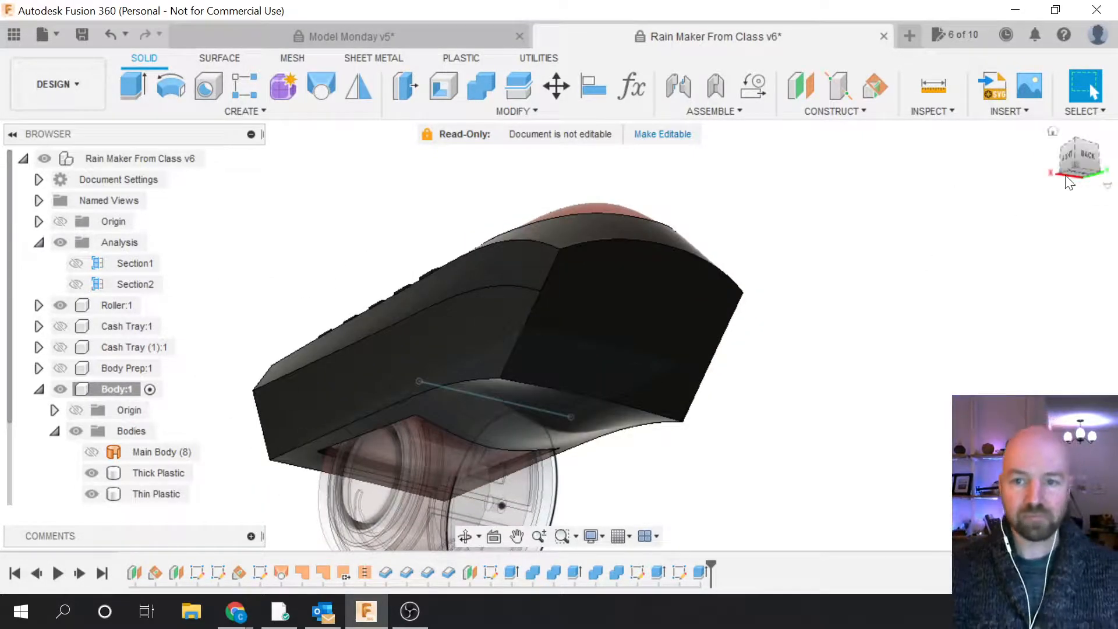
{"action": "mouse_move", "coordinate": [1065, 163]}
{"action": "middle_mouse_down", "text": "shift"}
{"action": "mouse_move", "coordinate": [927, 233]}
{"action": "mouse_move", "coordinate": [1065, 161]}
{"action": "middle_mouse_up", "text": "shift"}
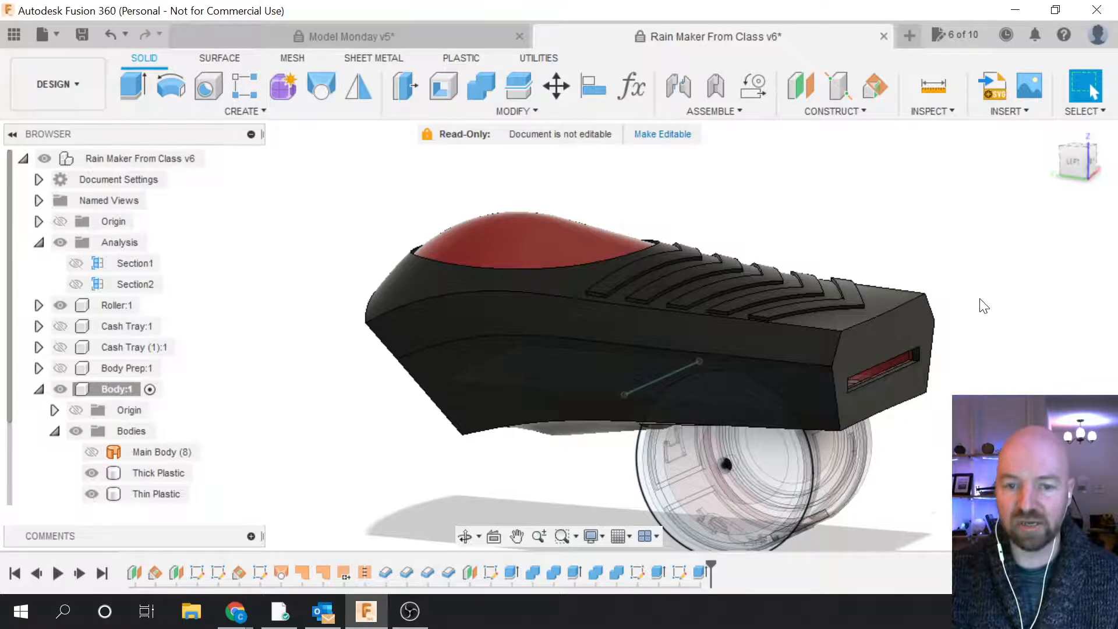
{"action": "scroll", "coordinate": [983, 304], "scroll_direction": "down", "scroll_amount": 1}
{"action": "scroll", "coordinate": [533, 477], "scroll_direction": "up", "scroll_amount": 2}
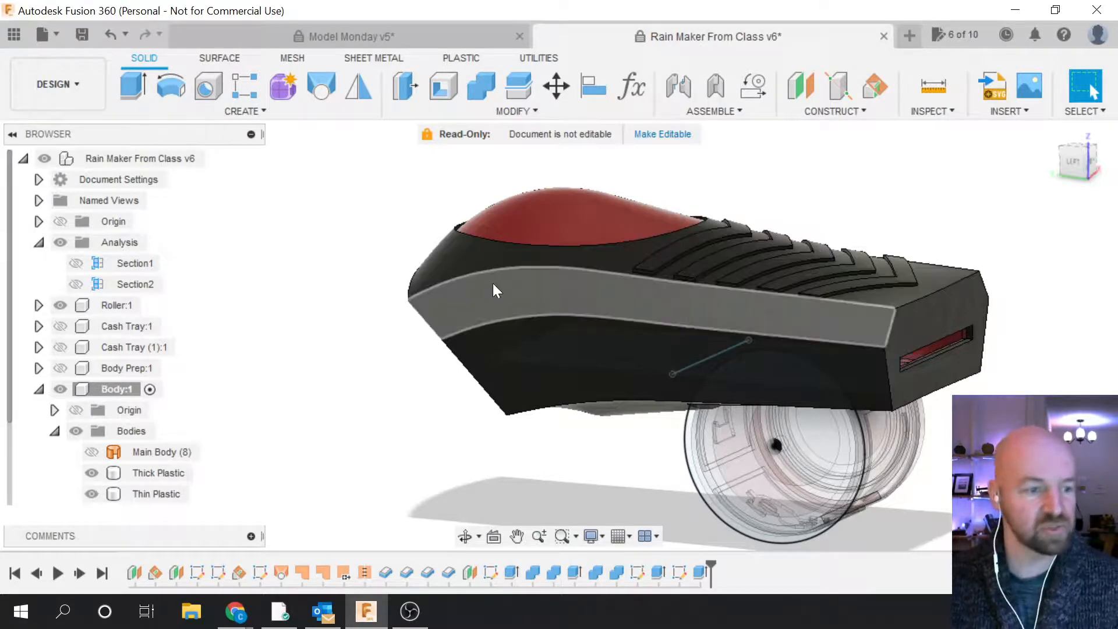
{"action": "scroll", "coordinate": [621, 446], "scroll_direction": "down", "scroll_amount": 2}
{"action": "scroll", "coordinate": [624, 455], "scroll_direction": "up", "scroll_amount": 1}
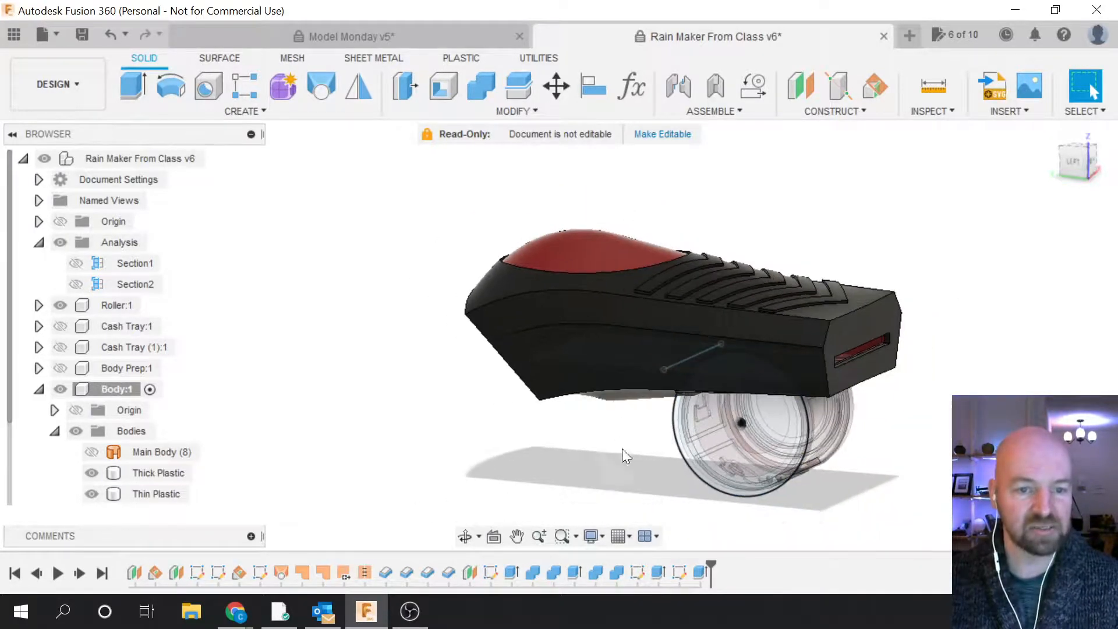
{"action": "scroll", "coordinate": [639, 470], "scroll_direction": "up", "scroll_amount": 1}
{"action": "left_click", "coordinate": [1069, 159]}
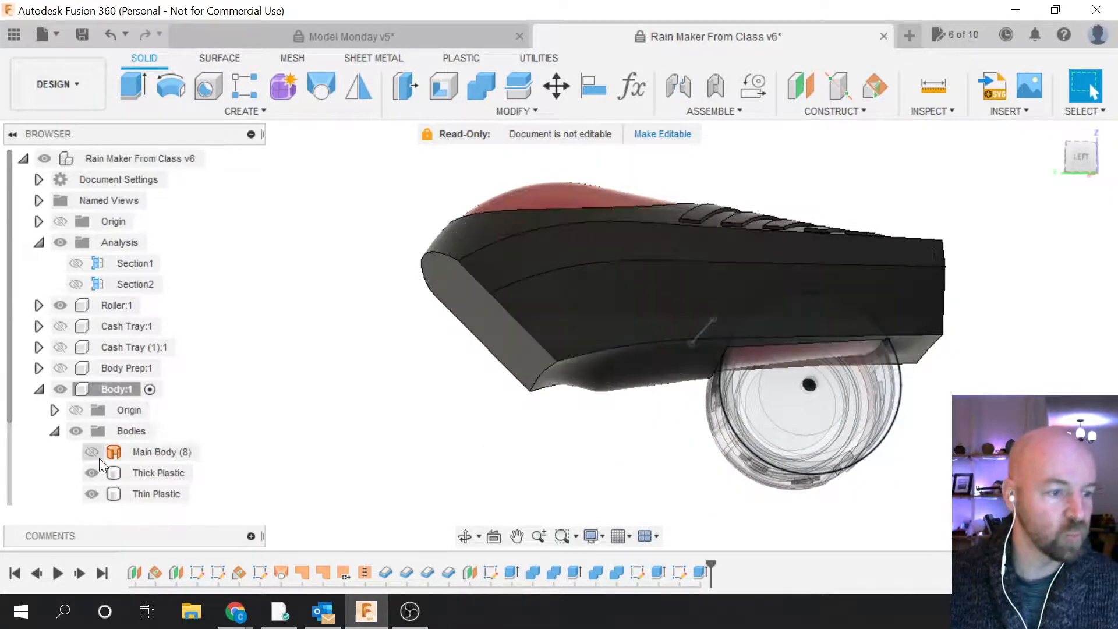
{"action": "left_click", "coordinate": [120, 453]}
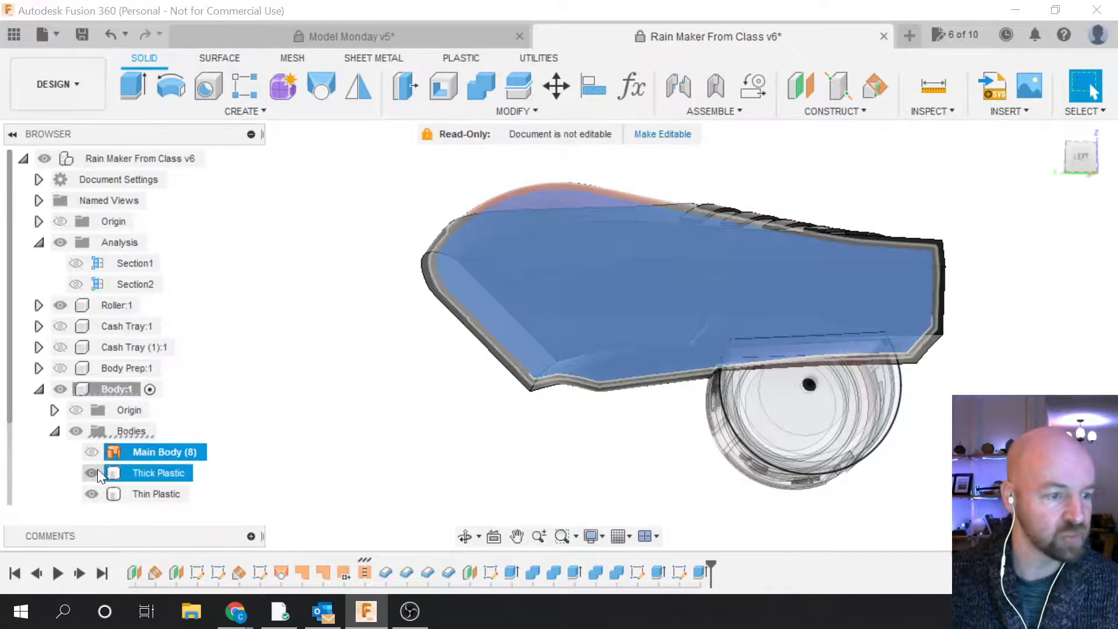
{"action": "left_click", "coordinate": [92, 473]}
{"action": "left_click", "coordinate": [91, 494]}
{"action": "scroll", "coordinate": [105, 449], "scroll_direction": "down", "scroll_amount": 1}
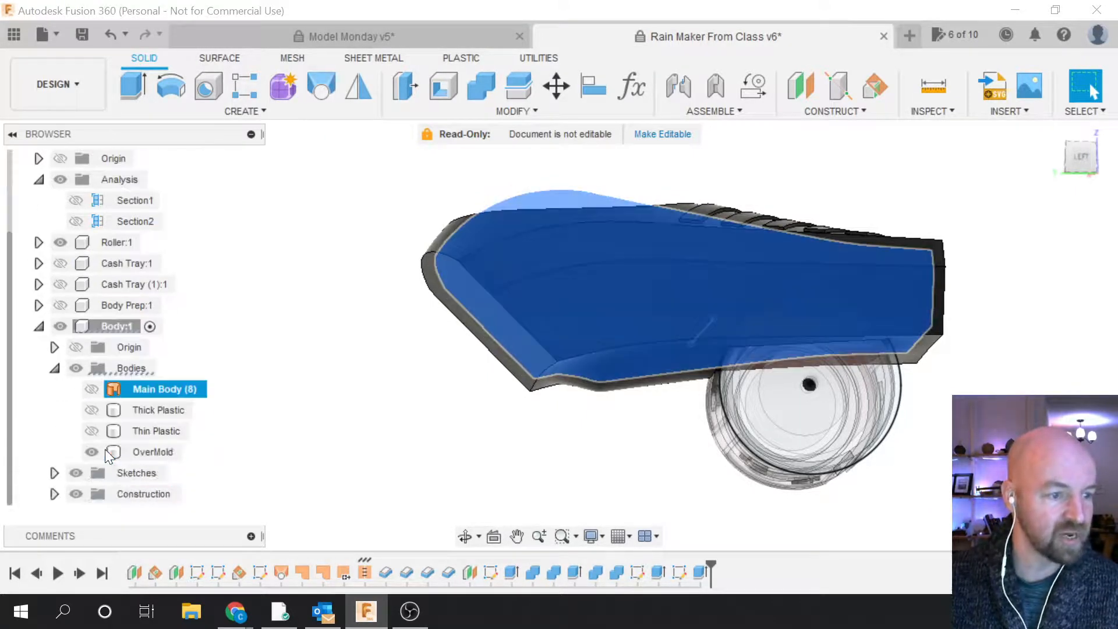
{"action": "left_click", "coordinate": [91, 452]}
{"action": "left_click", "coordinate": [320, 337]}
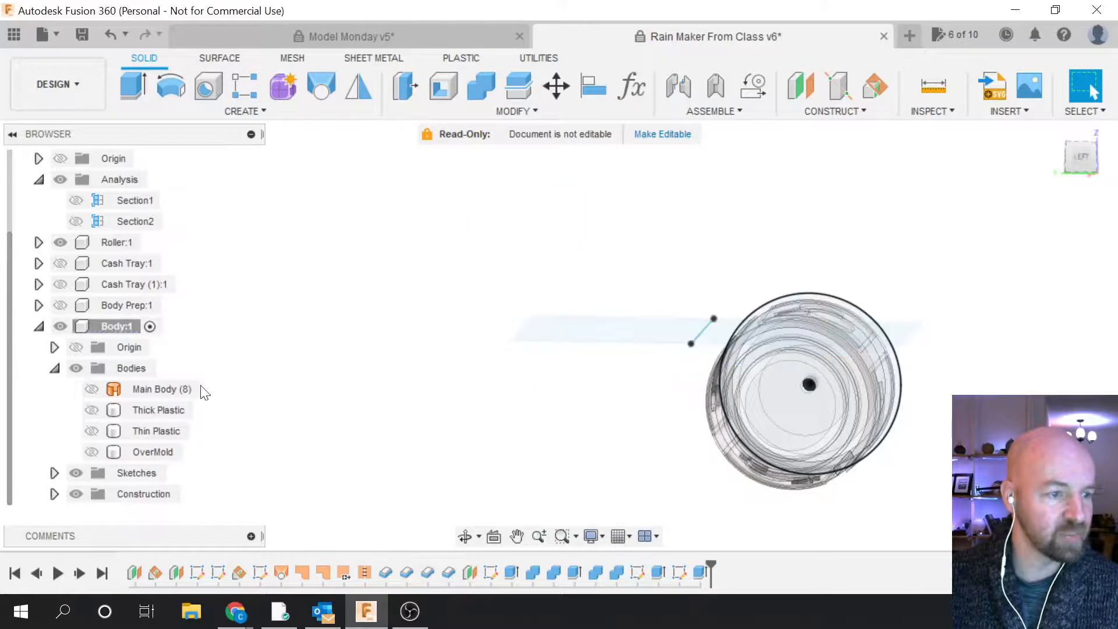
{"action": "left_click", "coordinate": [134, 389]}
{"action": "left_click", "coordinate": [92, 389]}
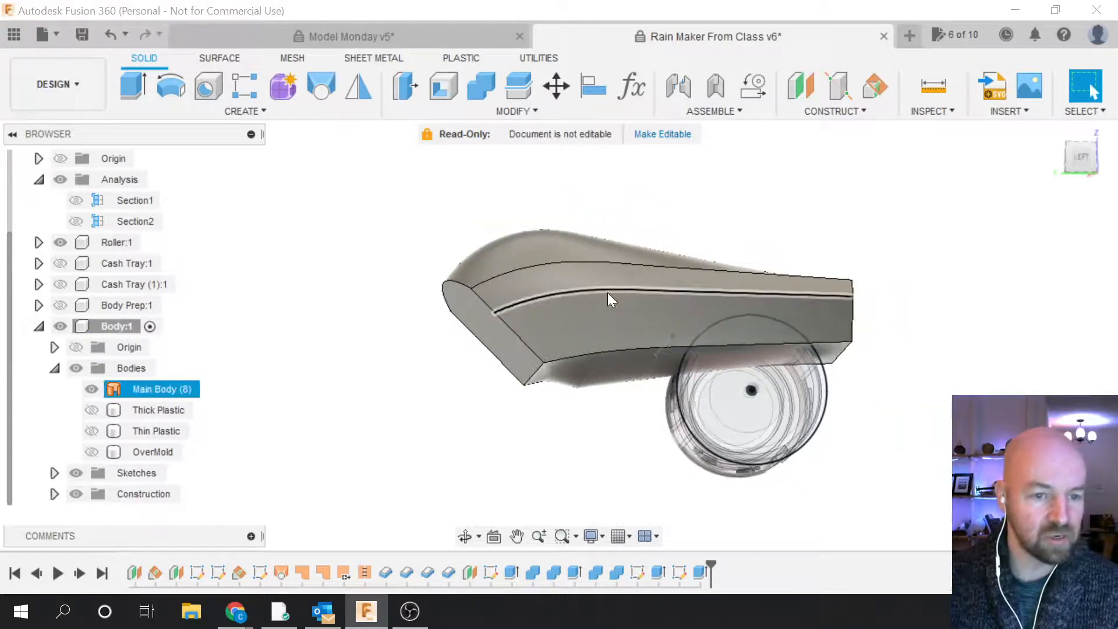
{"action": "key", "text": "Escape"}
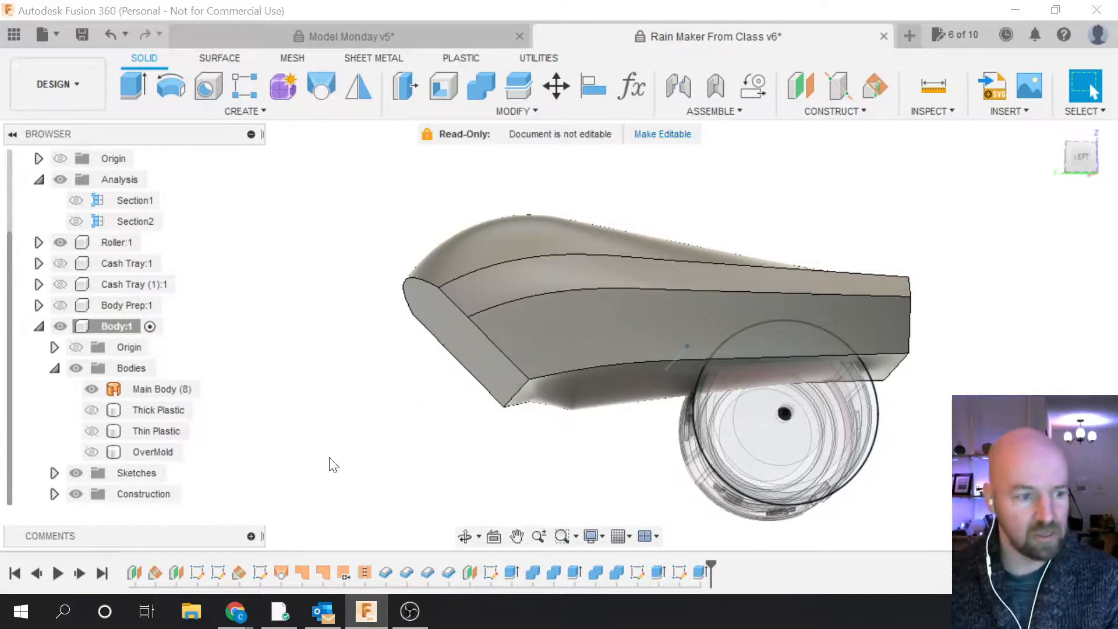
{"action": "left_click", "coordinate": [98, 392]}
{"action": "left_click", "coordinate": [92, 390]}
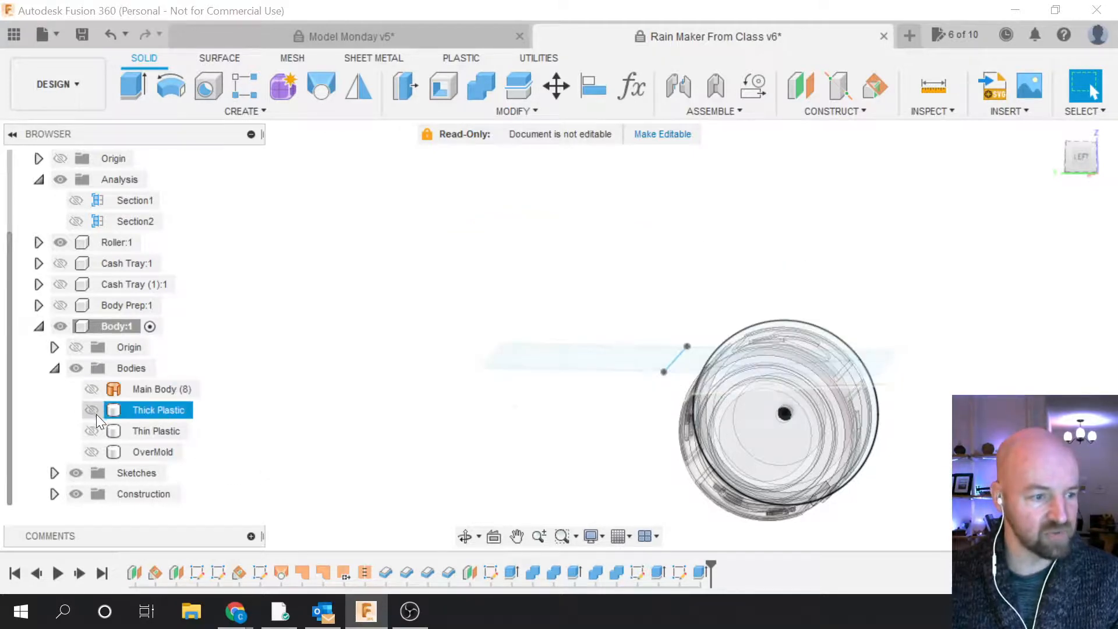
{"action": "left_click", "coordinate": [92, 410]}
{"action": "left_click", "coordinate": [91, 431]}
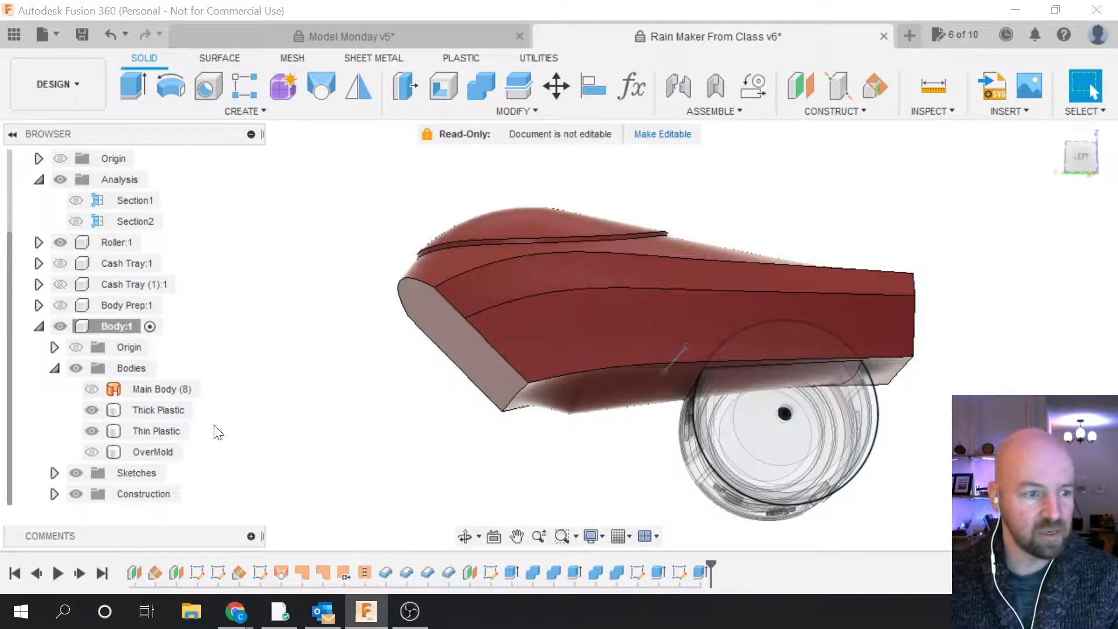
{"action": "left_click", "coordinate": [89, 431]}
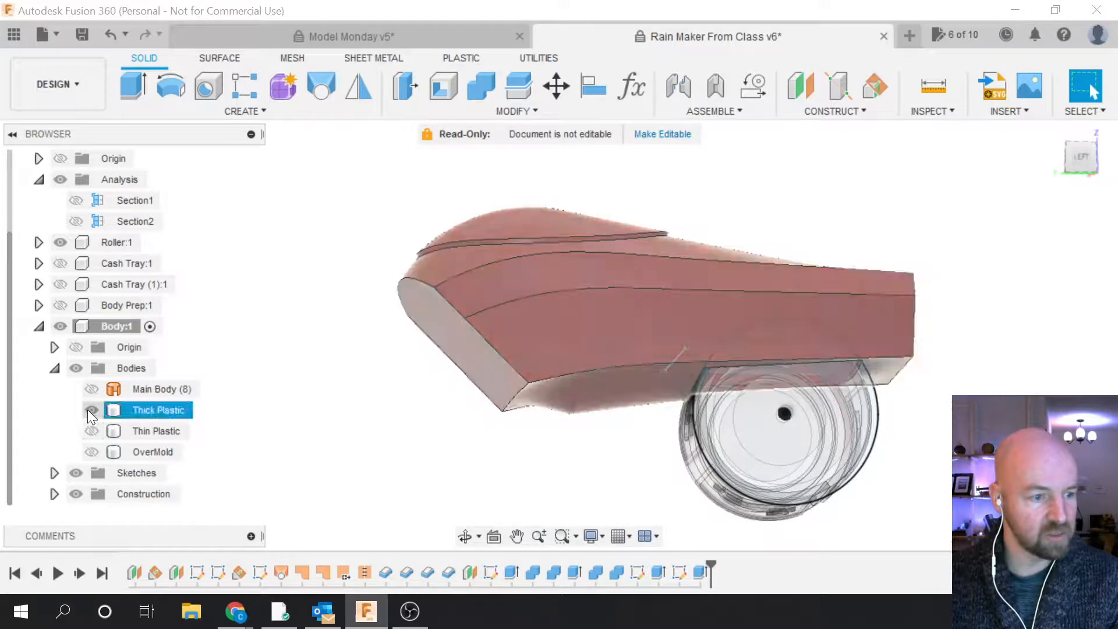
{"action": "left_click", "coordinate": [91, 452]}
{"action": "left_click", "coordinate": [569, 321]}
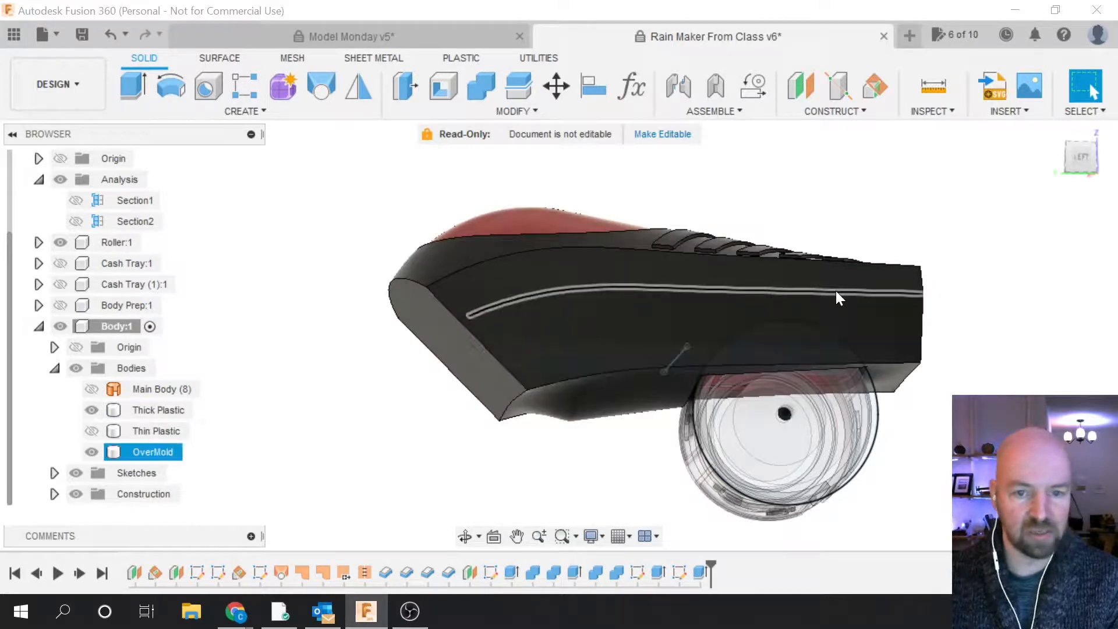
{"action": "left_click_drag", "start_coordinate": [1080, 156], "coordinate": [1066, 164]}
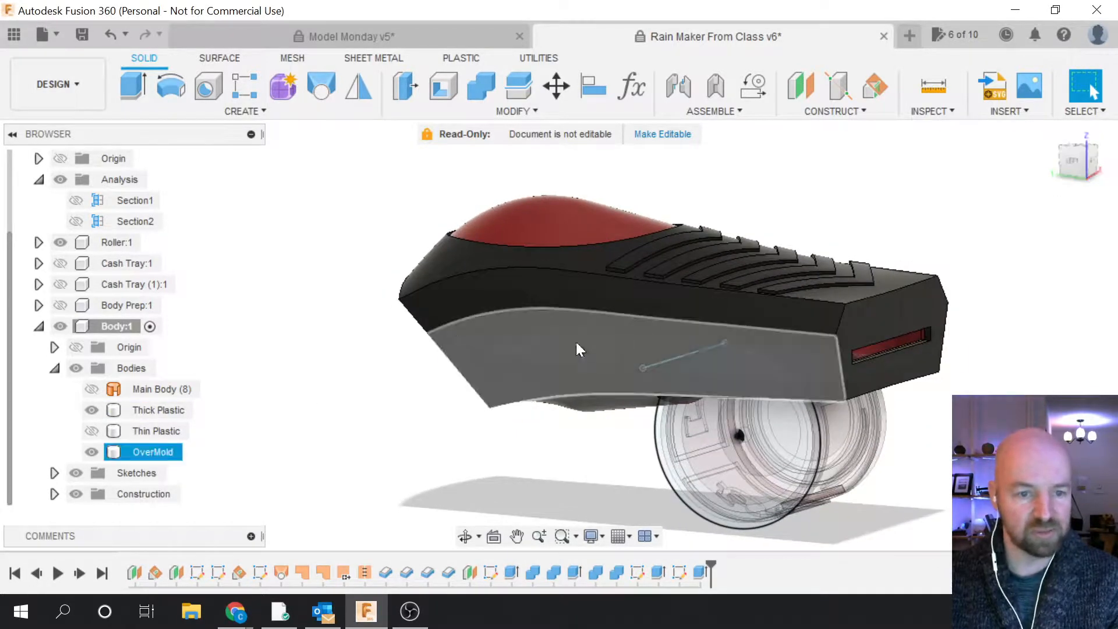
{"action": "left_click", "coordinate": [442, 360]}
{"action": "left_click", "coordinate": [442, 359]}
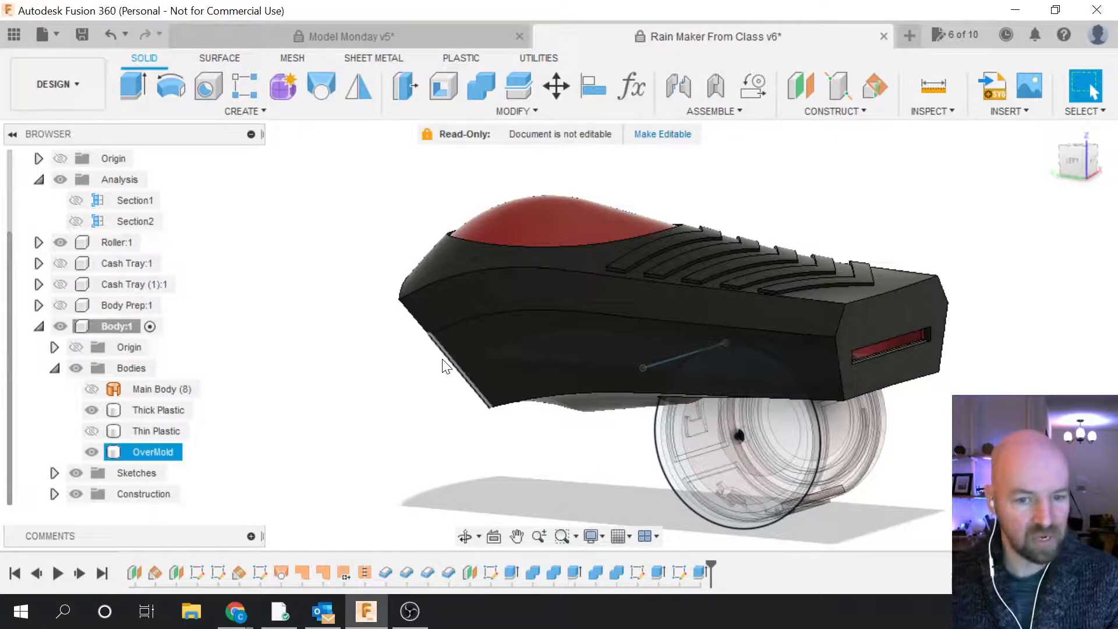
{"action": "left_click", "coordinate": [446, 366]}
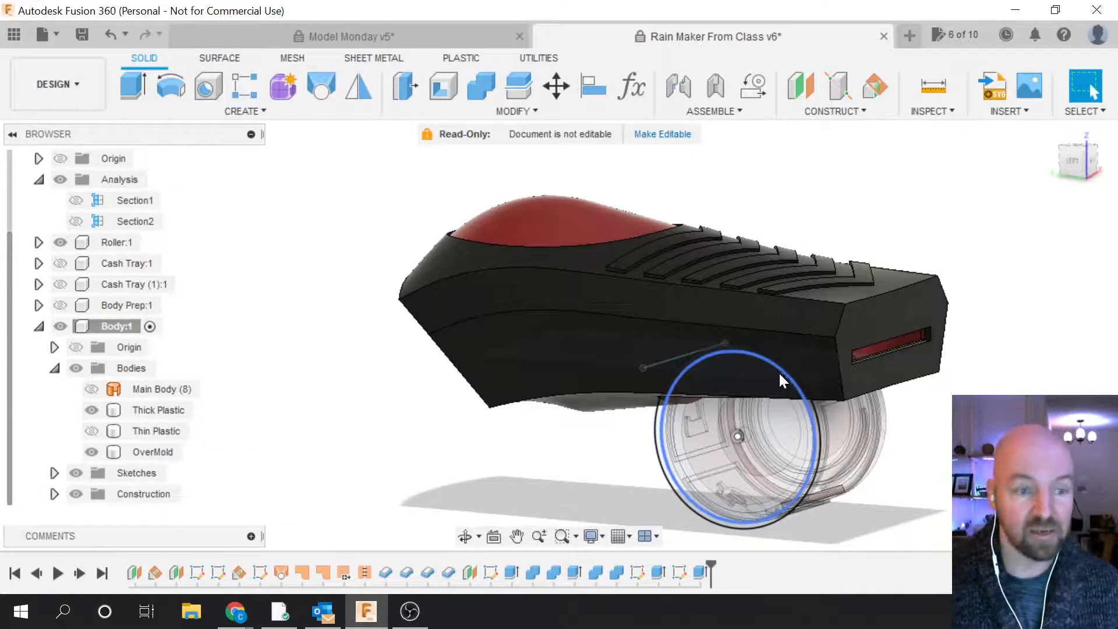
{"action": "left_click", "coordinate": [110, 390]}
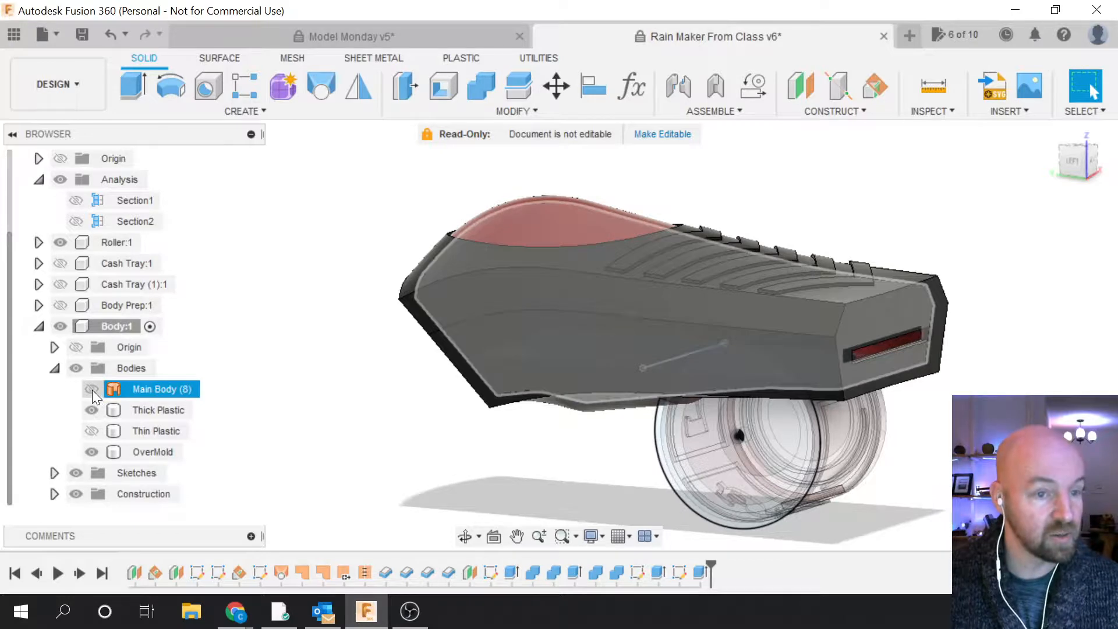
{"action": "left_click", "coordinate": [307, 427]}
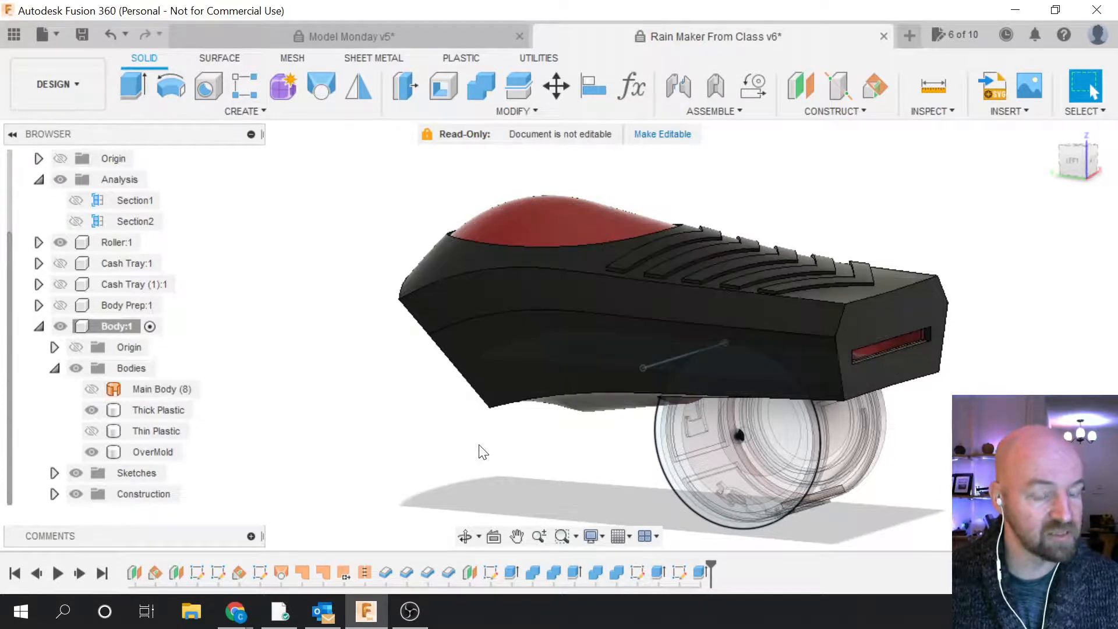
{"action": "left_click", "coordinate": [663, 302]}
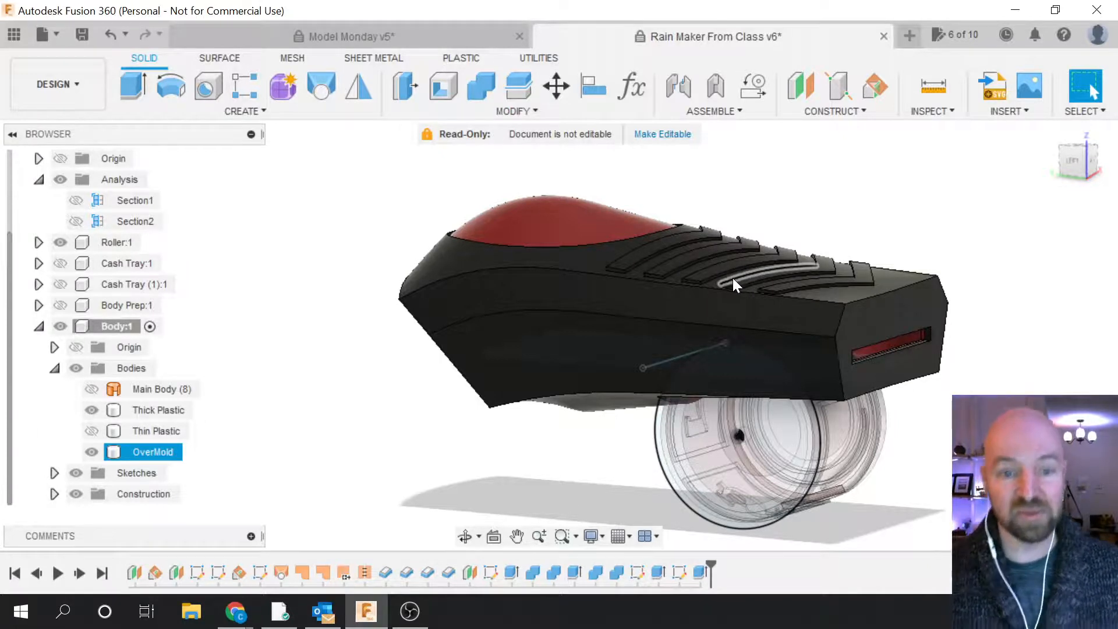
{"action": "left_click", "coordinate": [966, 257]}
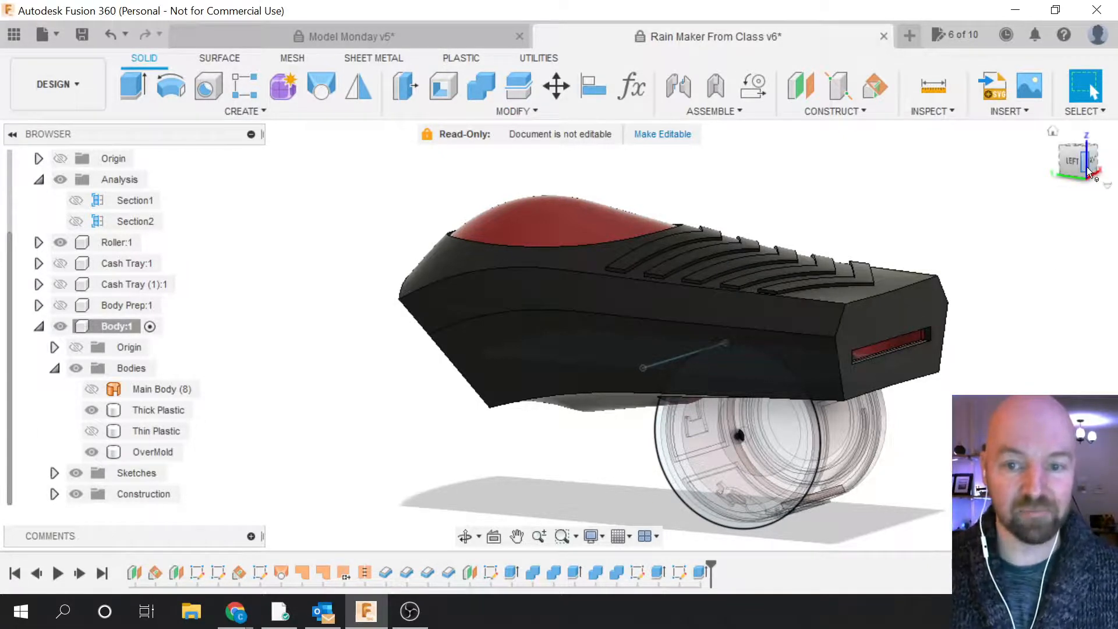
{"action": "mouse_move", "coordinate": [1078, 160]}
{"action": "left_mouse_down"}
{"action": "mouse_move", "coordinate": [1045, 162]}
{"action": "mouse_move", "coordinate": [1008, 186]}
{"action": "left_mouse_up"}
{"action": "scroll", "coordinate": [649, 404], "scroll_direction": "up", "scroll_amount": 3}
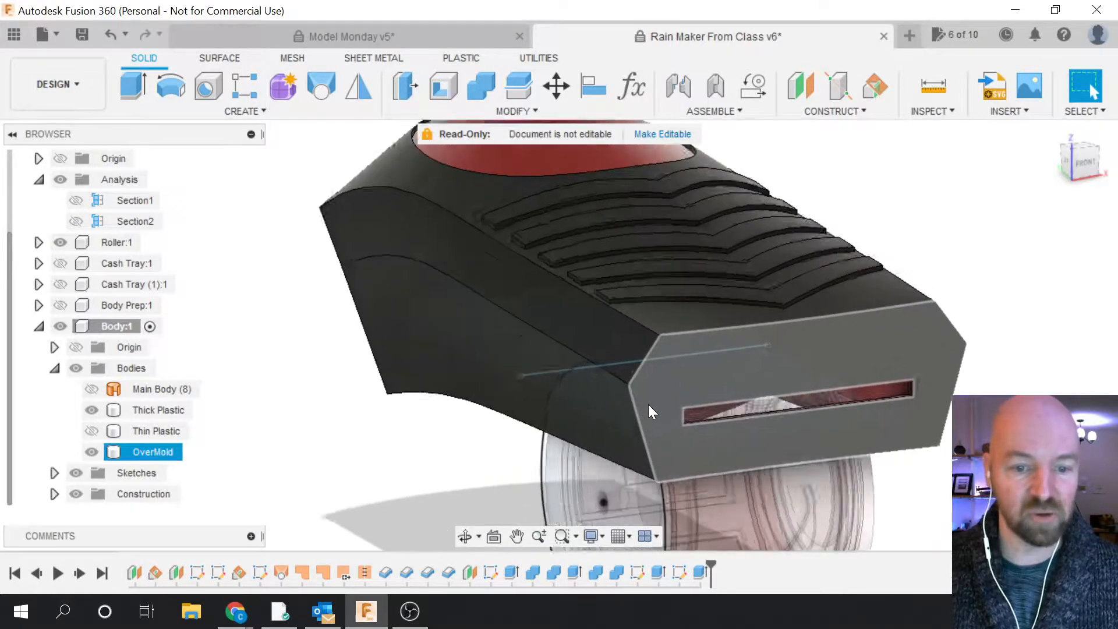
{"action": "scroll", "coordinate": [663, 404], "scroll_direction": "up", "scroll_amount": 2}
{"action": "scroll", "coordinate": [598, 435], "scroll_direction": "down", "scroll_amount": 2}
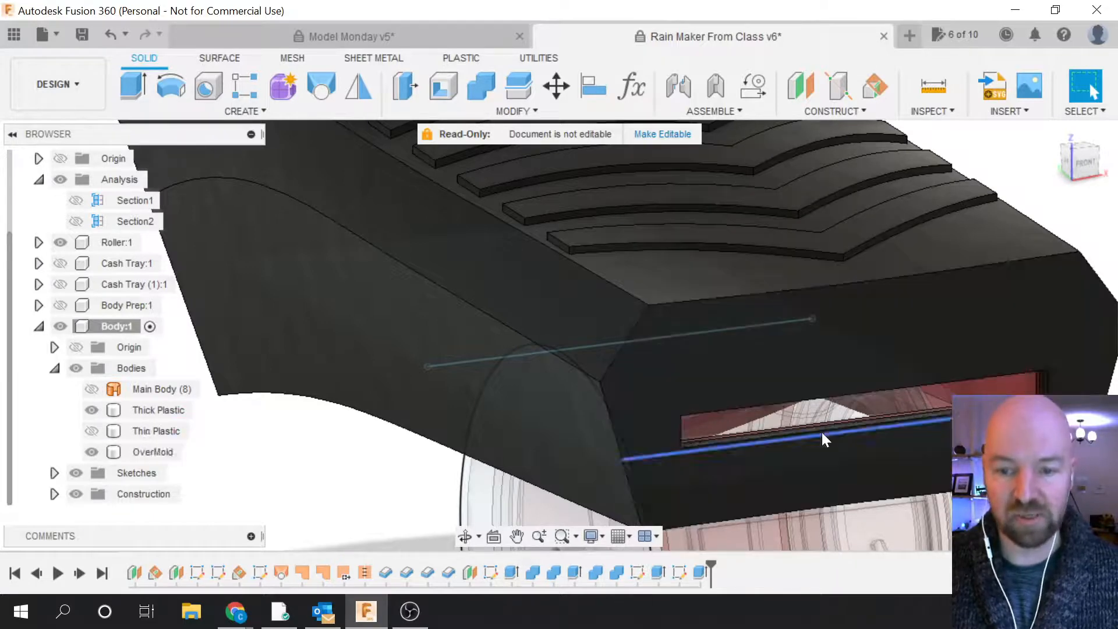
{"action": "scroll", "coordinate": [726, 436], "scroll_direction": "down", "scroll_amount": 1}
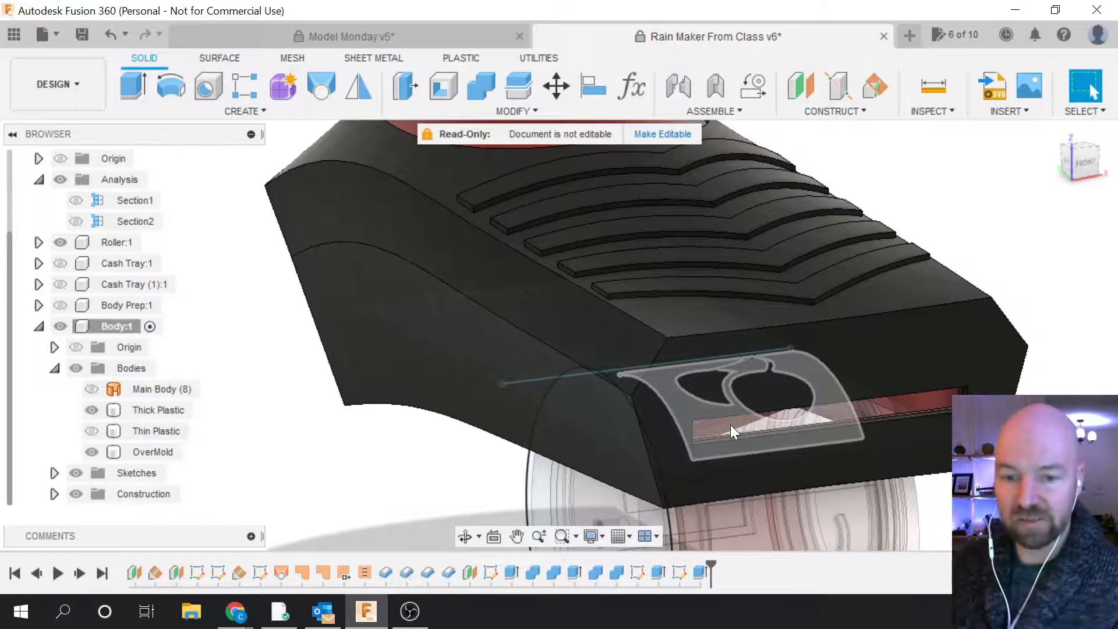
{"action": "left_click_drag", "start_coordinate": [1079, 172], "coordinate": [1048, 125]}
{"action": "scroll", "coordinate": [979, 410], "scroll_direction": "down", "scroll_amount": 3}
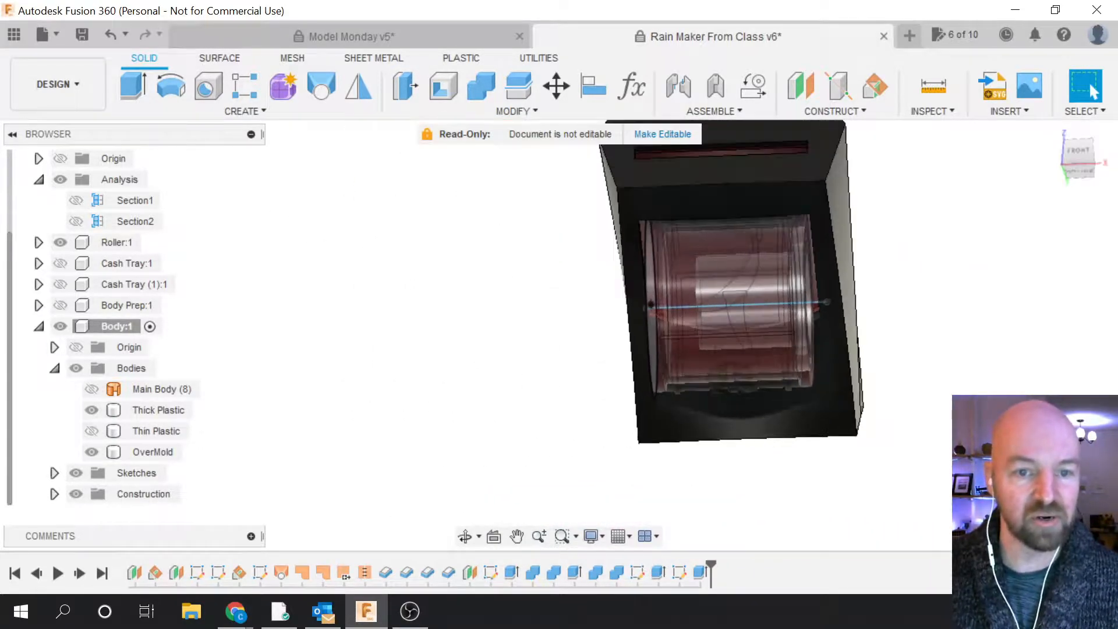
{"action": "mouse_move", "coordinate": [1064, 145]}
{"action": "left_mouse_down"}
{"action": "mouse_move", "coordinate": [1106, 159]}
{"action": "mouse_move", "coordinate": [1098, 172]}
{"action": "left_mouse_up"}
{"action": "scroll", "coordinate": [837, 306], "scroll_direction": "up", "scroll_amount": 6}
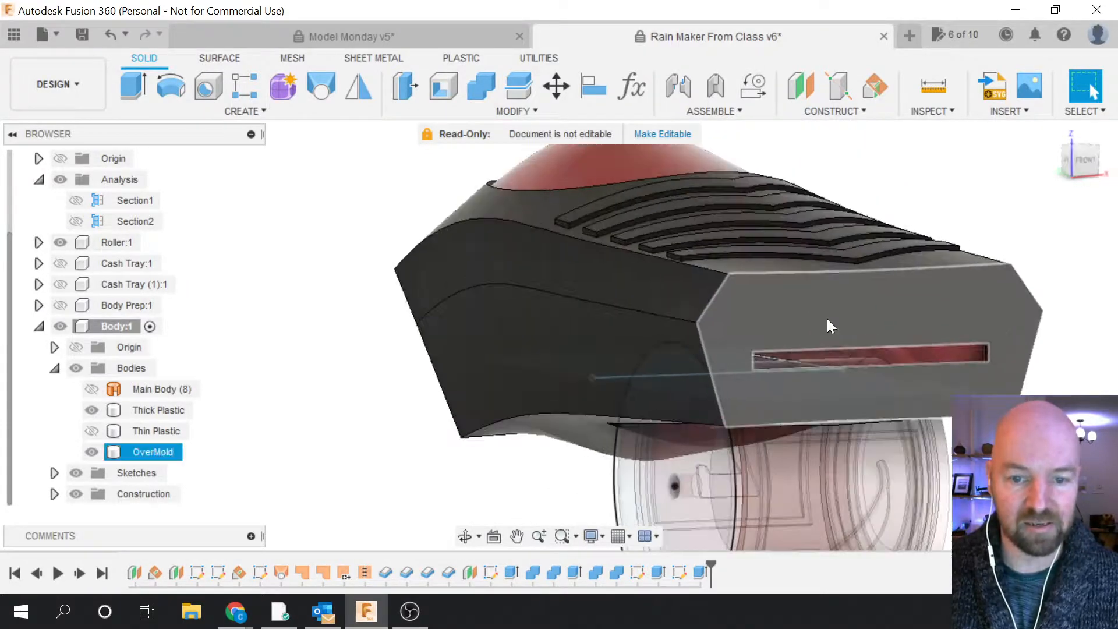
{"action": "left_click", "coordinate": [809, 394]}
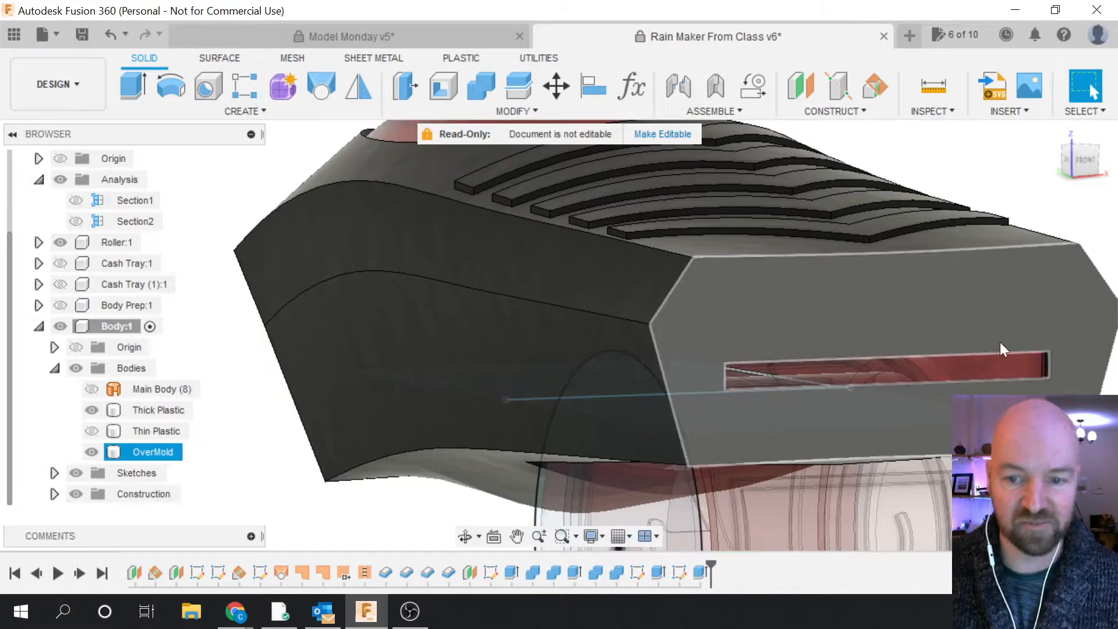
{"action": "mouse_move", "coordinate": [816, 354]}
{"action": "left_mouse_down"}
{"action": "mouse_move", "coordinate": [799, 361]}
{"action": "mouse_move", "coordinate": [865, 369]}
{"action": "left_mouse_up"}
{"action": "key", "text": "Escape"}
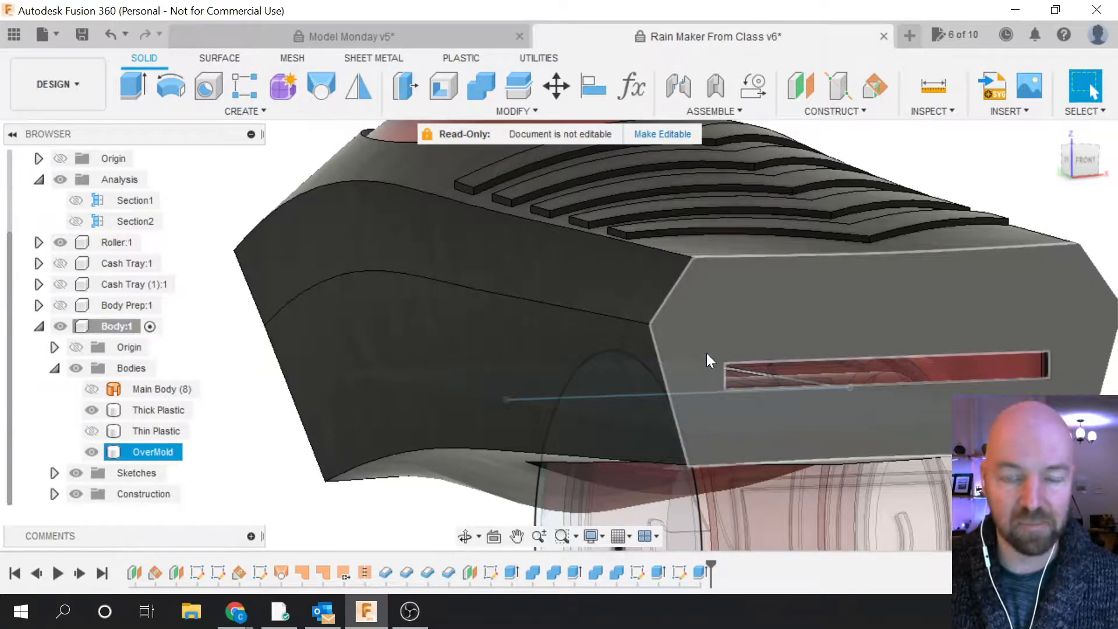
{"action": "key", "text": "Escape"}
{"action": "middle_click_drag", "start_coordinate": [554, 324], "coordinate": [609, 401], "text": "shift"}
{"action": "scroll", "coordinate": [757, 442], "scroll_direction": "down", "scroll_amount": 3}
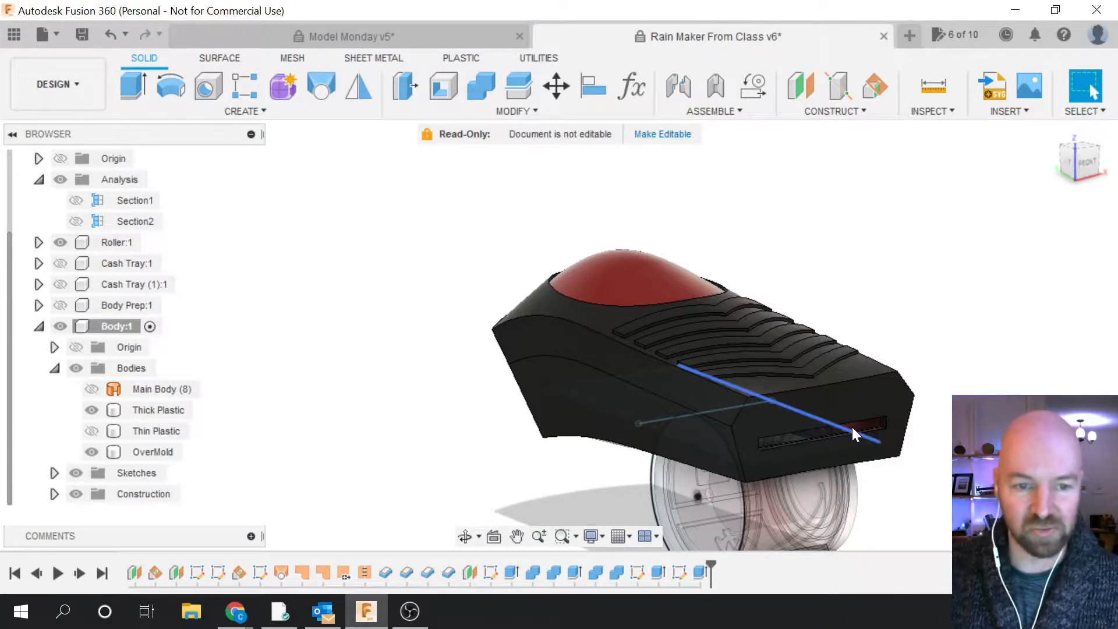
{"action": "scroll", "coordinate": [851, 428], "scroll_direction": "up", "scroll_amount": 5}
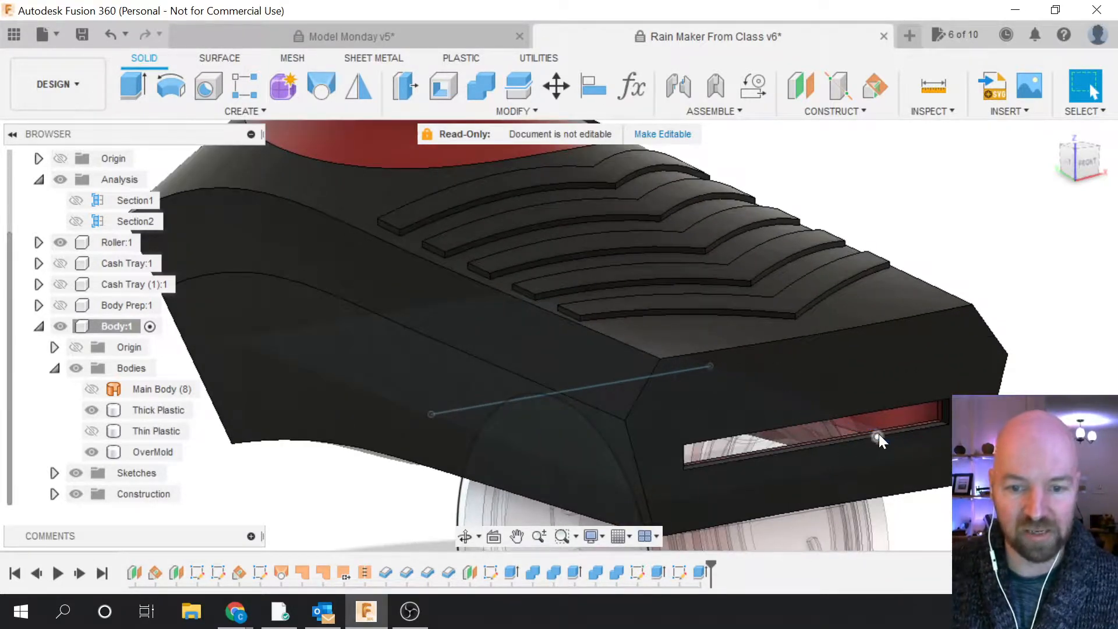
{"action": "left_click", "coordinate": [714, 460]}
{"action": "left_click", "coordinate": [915, 404]}
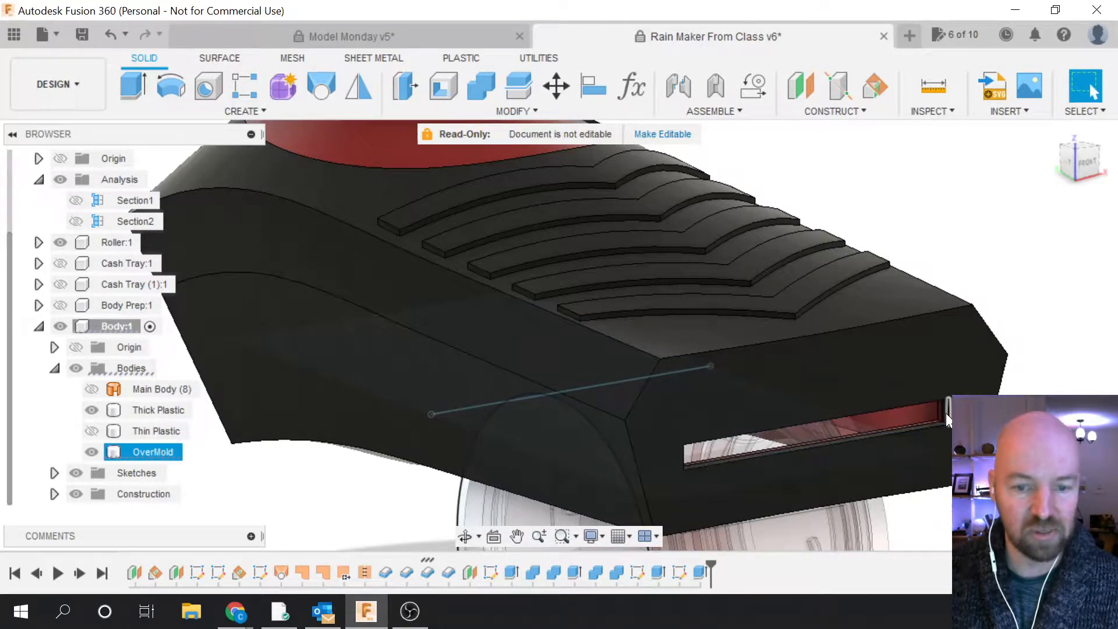
{"action": "middle_click_drag", "start_coordinate": [792, 348], "coordinate": [1058, 382], "text": "shift"}
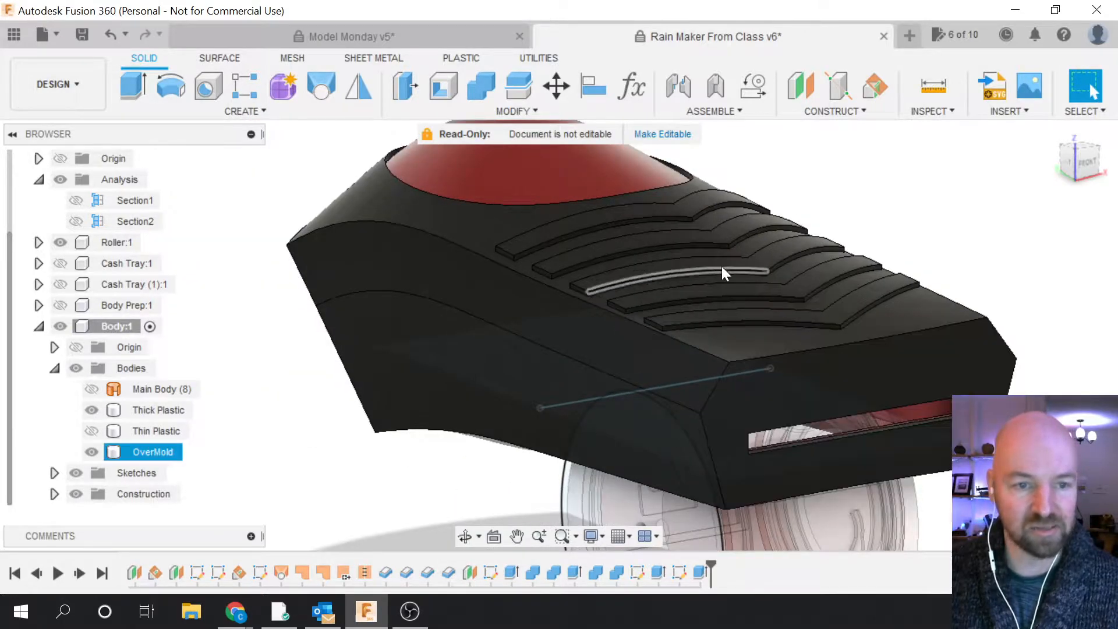
{"action": "left_click", "coordinate": [568, 179]}
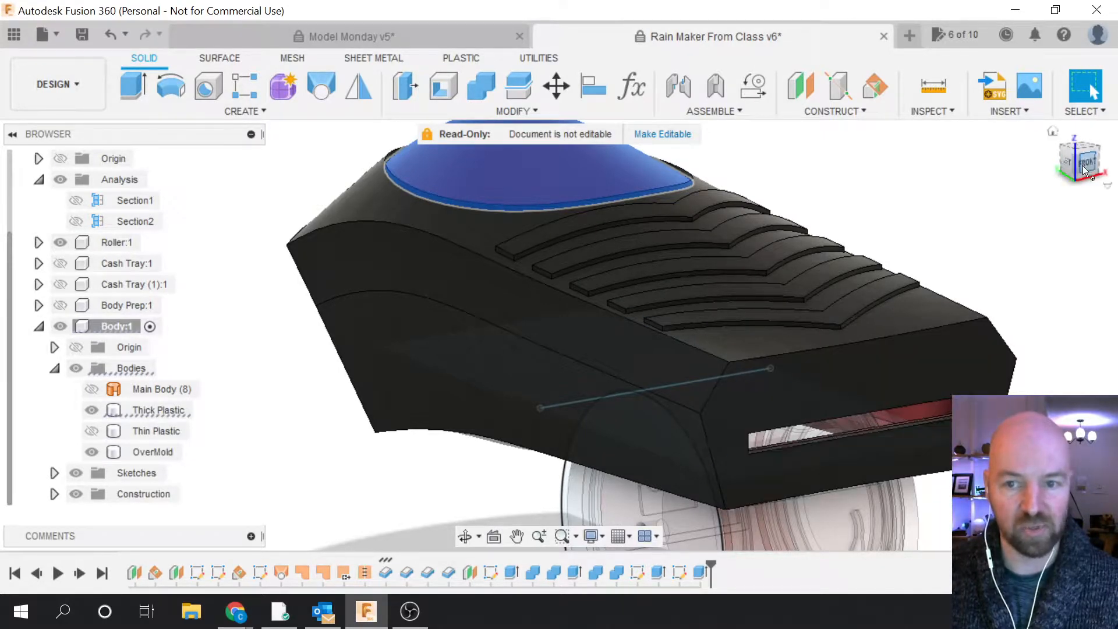
{"action": "mouse_move", "coordinate": [558, 332]}
{"action": "middle_mouse_down", "text": "shift"}
{"action": "mouse_move", "coordinate": [512, 448]}
{"action": "mouse_move", "coordinate": [689, 215]}
{"action": "mouse_move", "coordinate": [886, 219]}
{"action": "middle_mouse_up", "text": "shift"}
{"action": "left_click", "coordinate": [689, 214]}
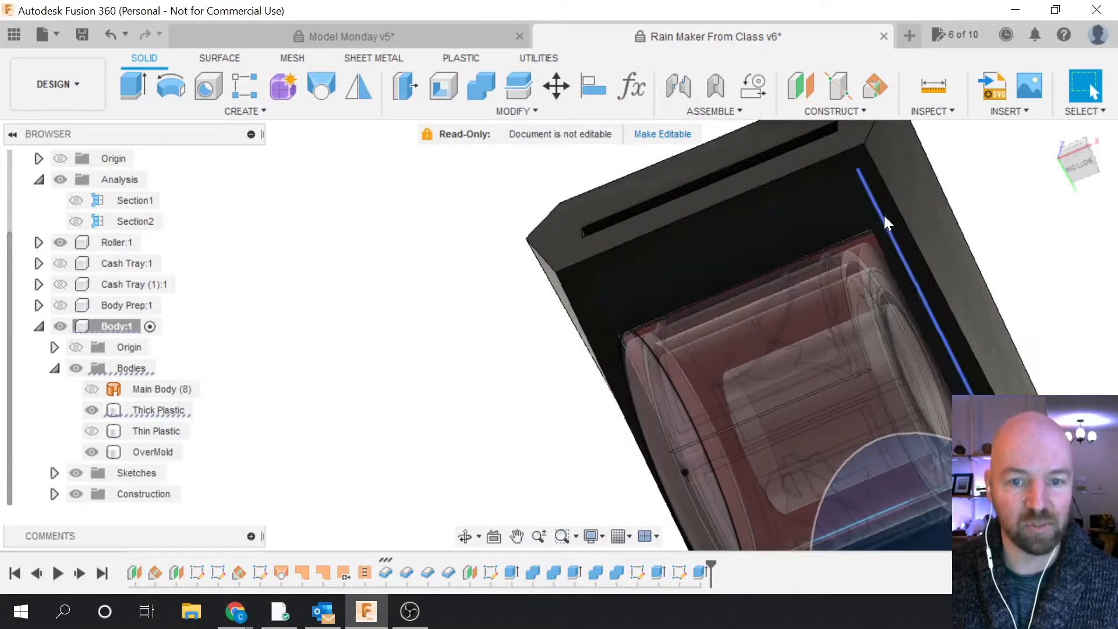
{"action": "left_click", "coordinate": [913, 358]}
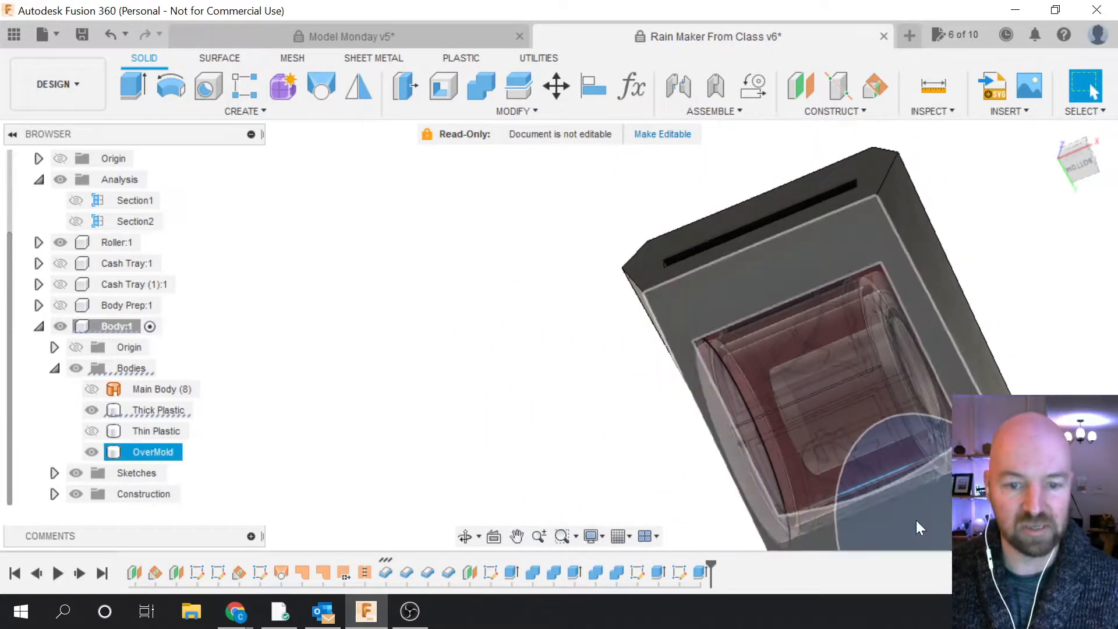
{"action": "middle_click_drag", "start_coordinate": [917, 519], "coordinate": [731, 250], "text": "shift"}
{"action": "key", "text": "Escape"}
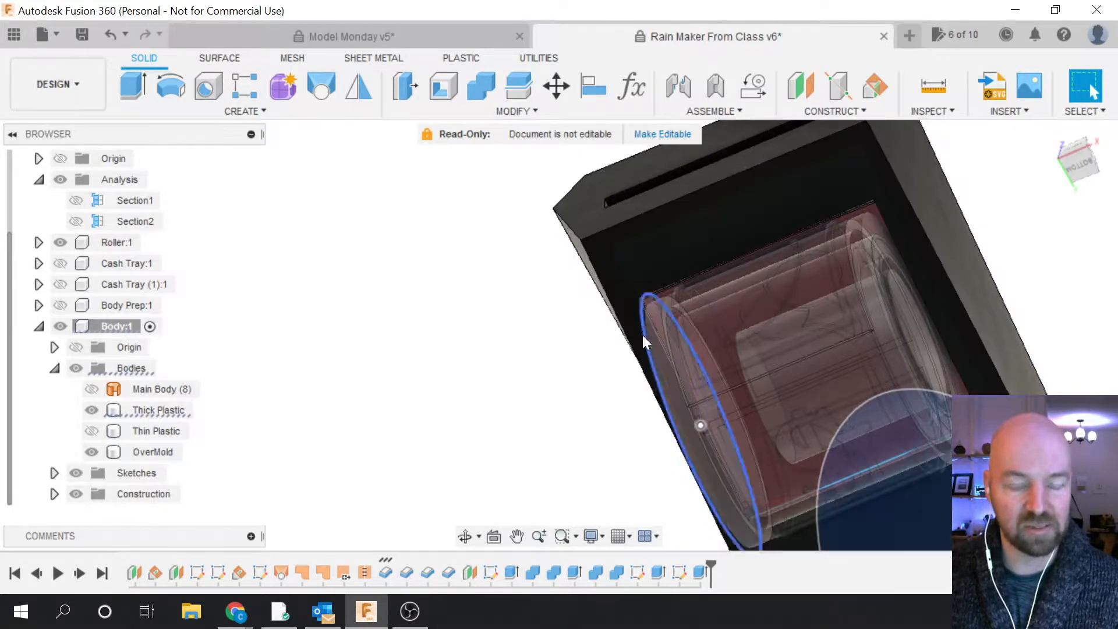
{"action": "left_click", "coordinate": [913, 284]}
{"action": "key", "text": "Escape"}
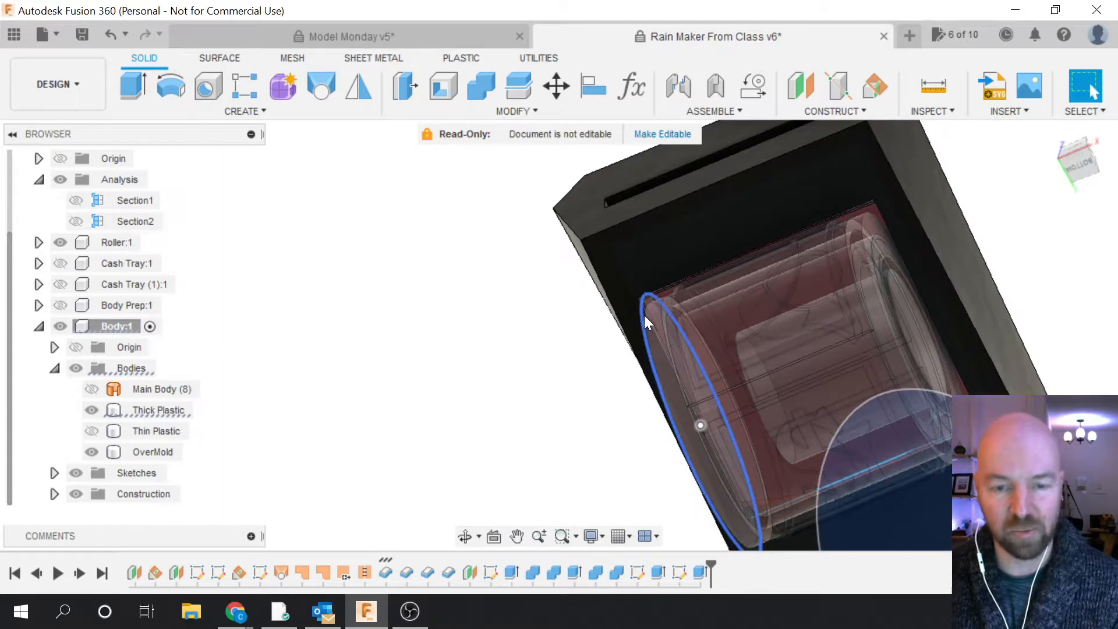
{"action": "middle_click_drag", "start_coordinate": [726, 411], "coordinate": [644, 457], "text": "shift"}
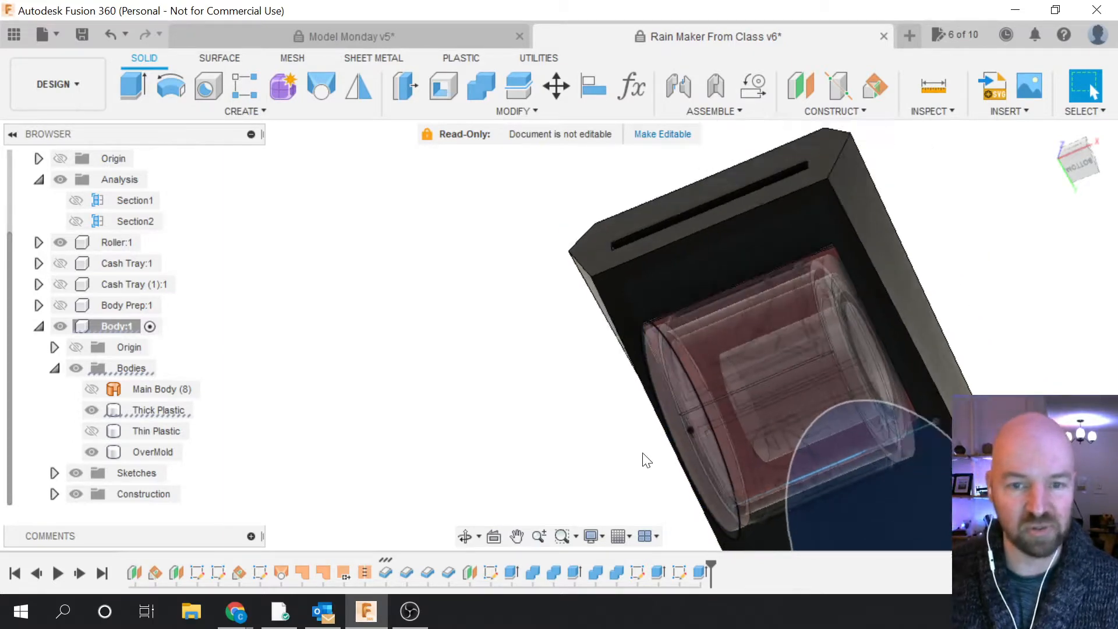
{"action": "middle_click_drag", "start_coordinate": [1061, 174], "coordinate": [1008, 228], "text": "shift"}
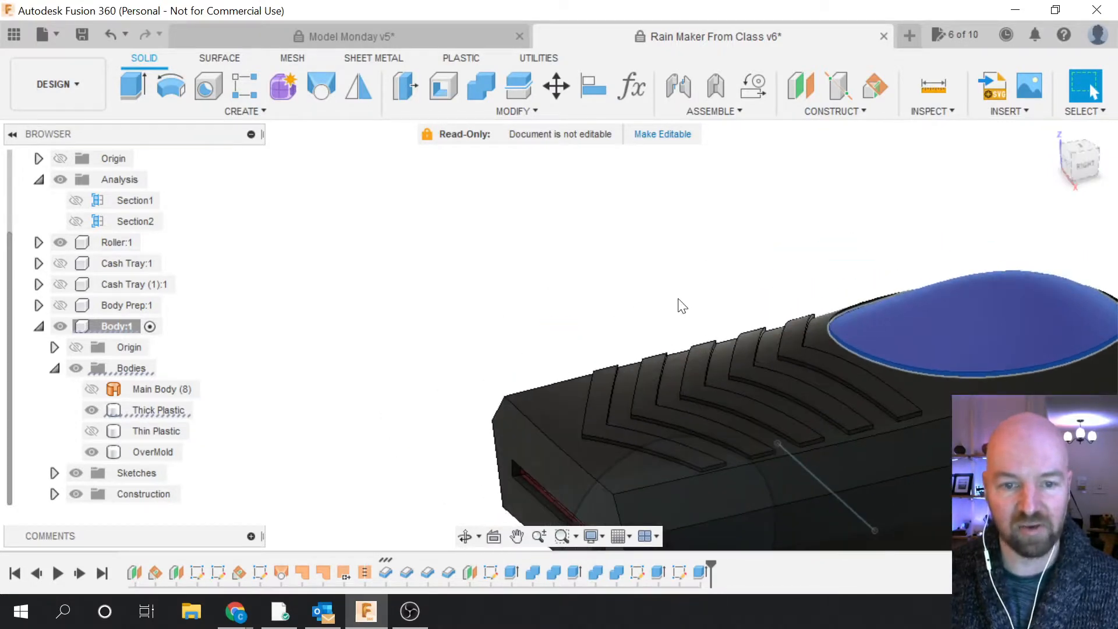
{"action": "scroll", "coordinate": [679, 260], "scroll_direction": "down", "scroll_amount": 5}
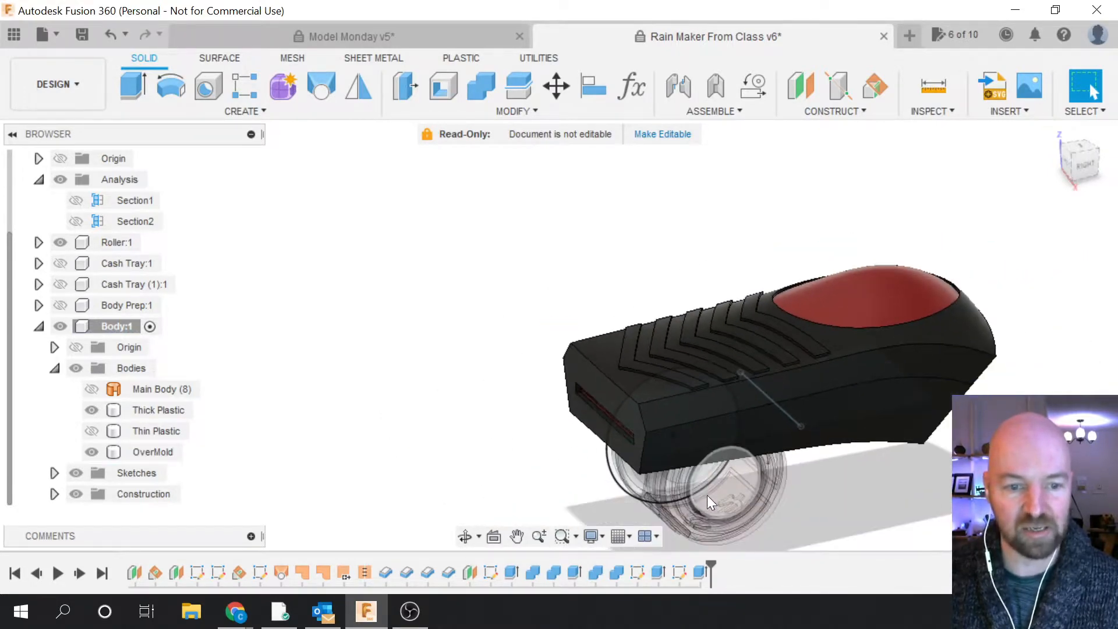
{"action": "scroll", "coordinate": [707, 495], "scroll_direction": "up", "scroll_amount": 3}
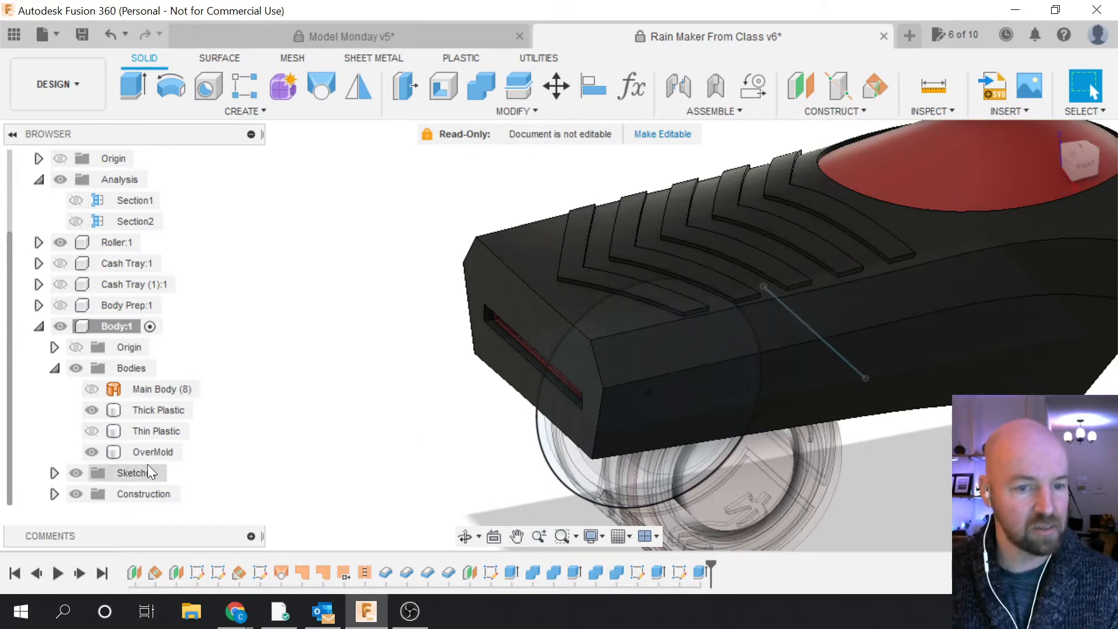
{"action": "key", "text": "F6"}
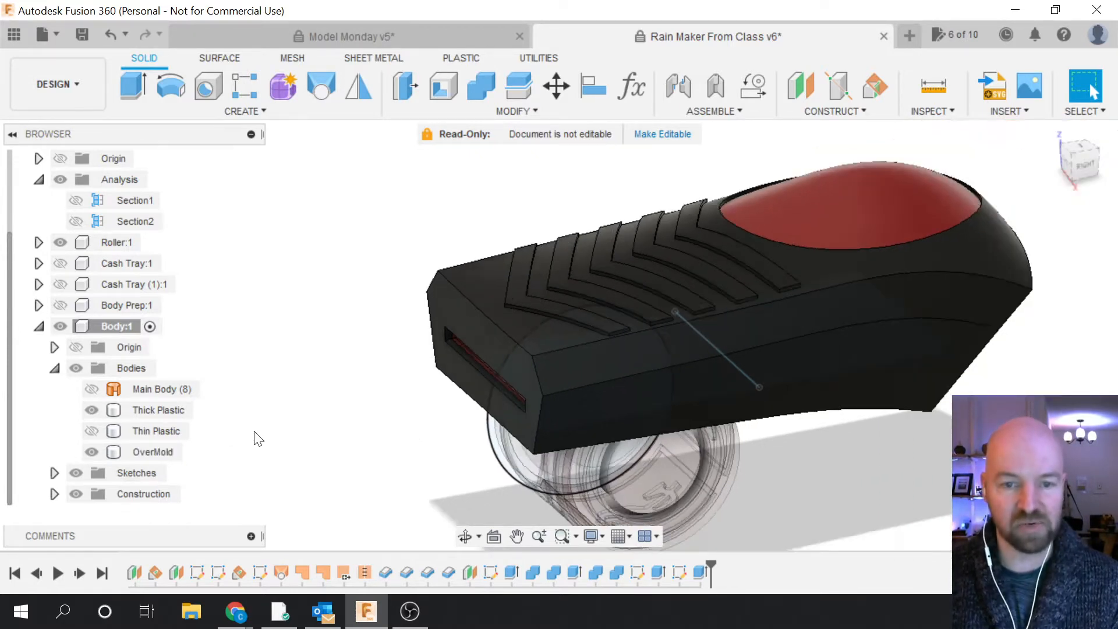
{"action": "scroll", "coordinate": [859, 521], "scroll_direction": "up", "scroll_amount": 1}
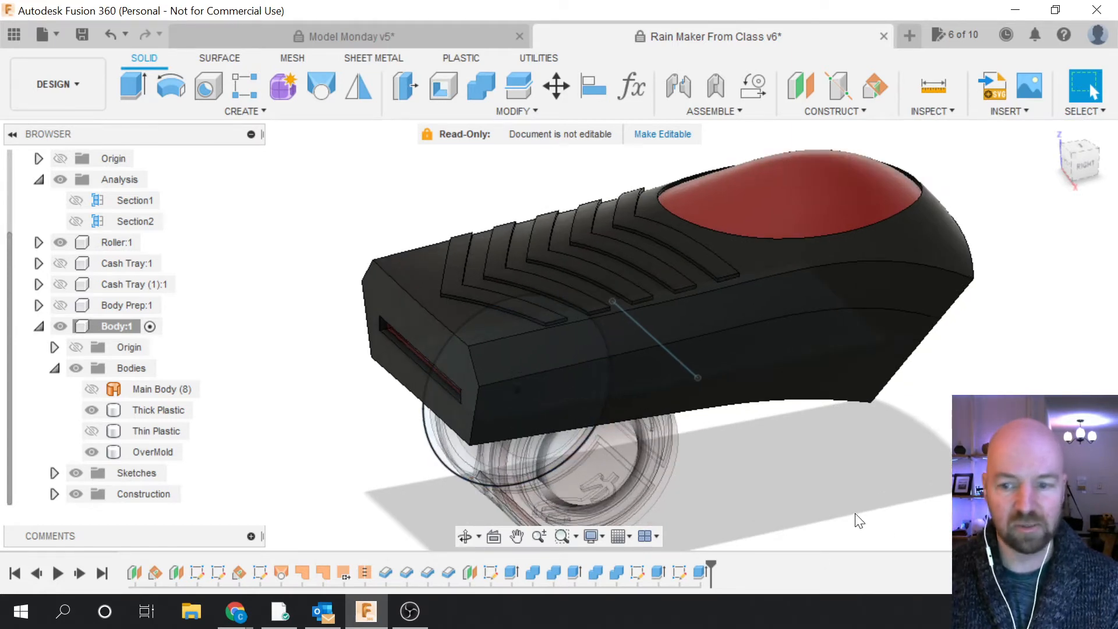